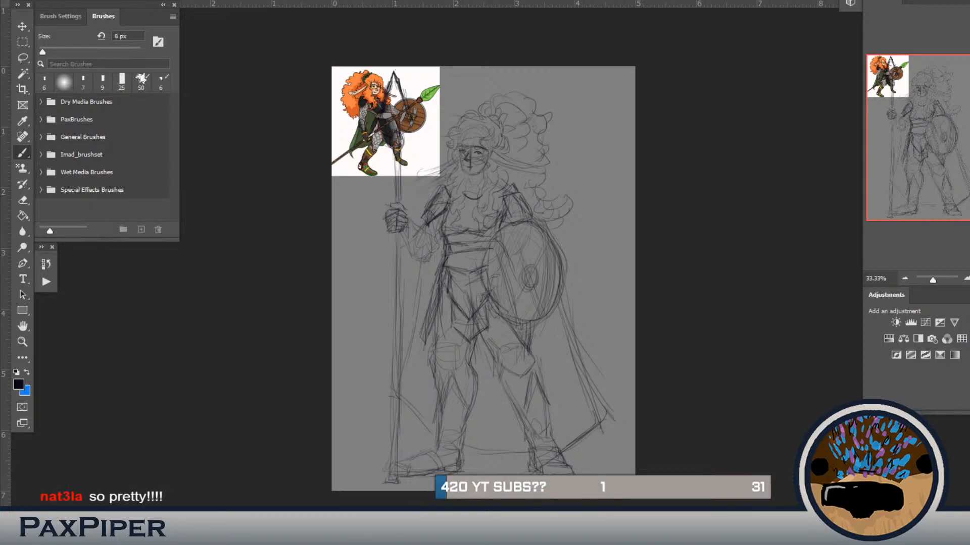
Step: Lower the opacity of the character sketch so it serves as a faint guide for line work
{"action": "key", "text": "ctrl+plus"}
{"action": "mouse_move", "coordinate": [391, 305]}
{"action": "left_mouse_down"}
{"action": "mouse_move", "coordinate": [462, 327]}
{"action": "mouse_move", "coordinate": [461, 364]}
{"action": "left_mouse_up"}
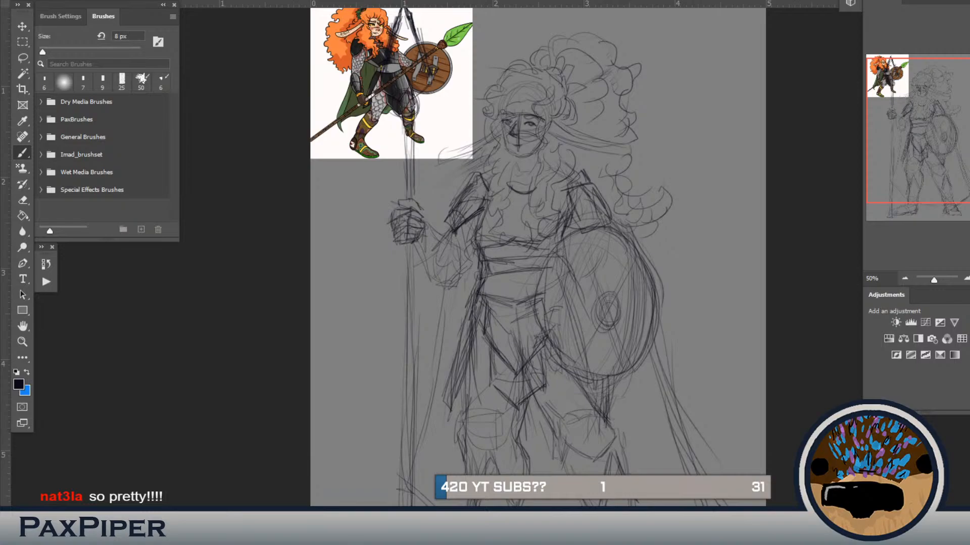
{"action": "key", "text": "Delete"}
{"action": "key", "text": "ctrl+z"}
{"action": "key", "text": "ctrl+z"}
{"action": "key", "text": "ctrl+z"}
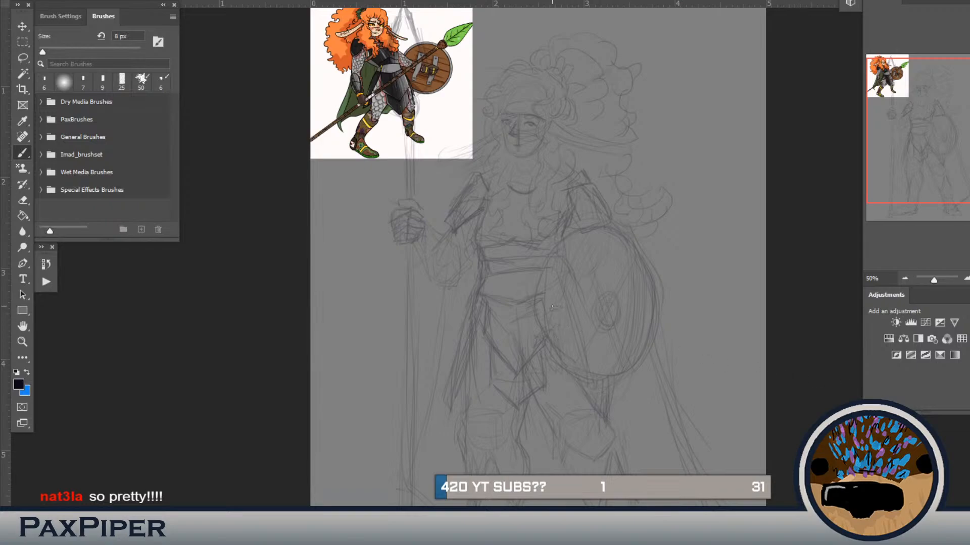
Step: Search the brushes for "<", pick the "<" brush from Imad_brushset and set its size to 15 px
{"action": "key", "text": "m"}
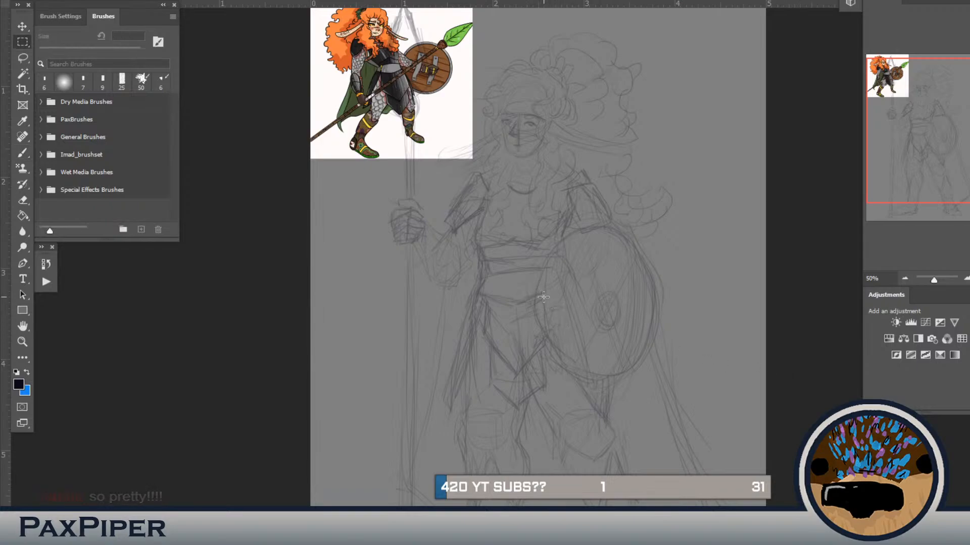
{"action": "key", "text": "b"}
{"action": "key", "text": "bracketright"}
{"action": "key", "text": "bracketright"}
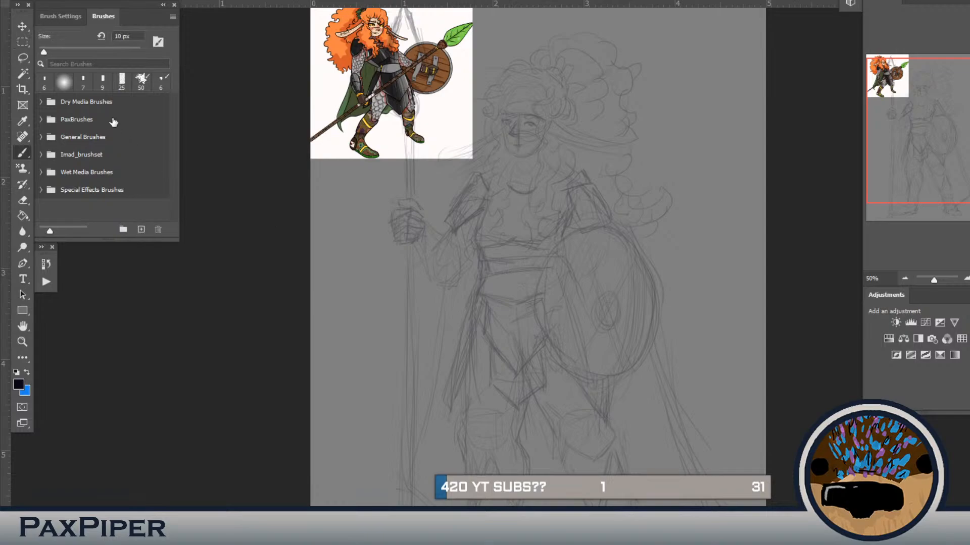
{"action": "left_click", "coordinate": [109, 61]}
{"action": "type", "text": "<"}
{"action": "left_click", "coordinate": [107, 123]}
{"action": "key", "text": "bracketright"}
{"action": "key", "text": "bracketright"}
{"action": "key", "text": "bracketright"}
{"action": "left_click_drag", "start_coordinate": [572, 121], "coordinate": [561, 191]}
{"action": "key", "text": "ctrl+plus"}
{"action": "left_click_drag", "start_coordinate": [476, 137], "coordinate": [447, 179]}
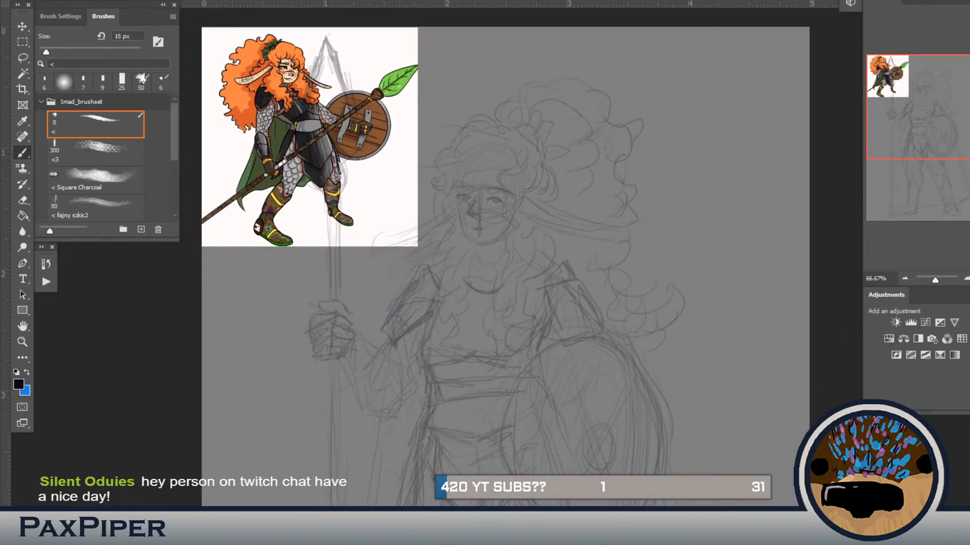
Step: Hide the sketch and reference to view the artwork of the crowned pink creature on its own
{"action": "key", "text": "ctrl+z"}
{"action": "key", "text": "ctrl+z"}
{"action": "key", "text": "ctrl+z"}
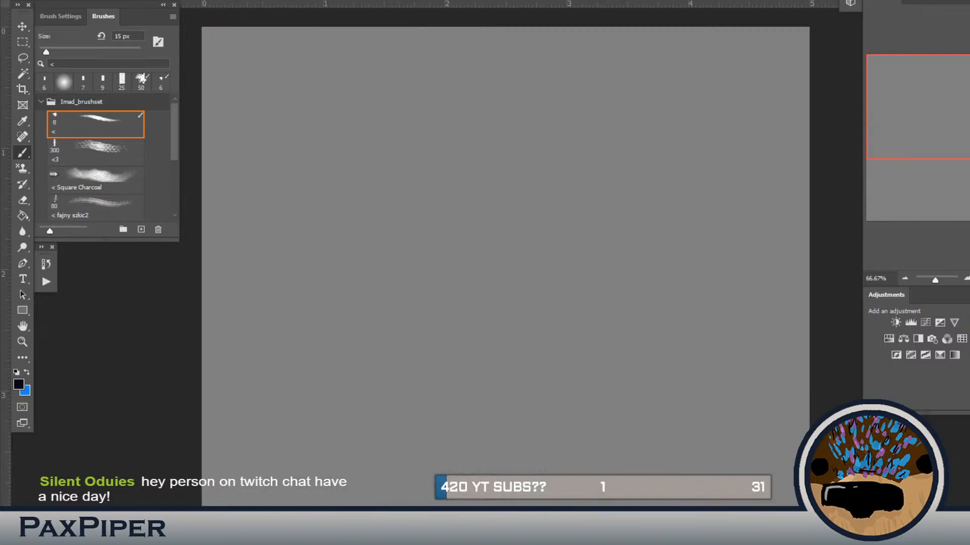
{"action": "key", "text": "ctrl+minus"}
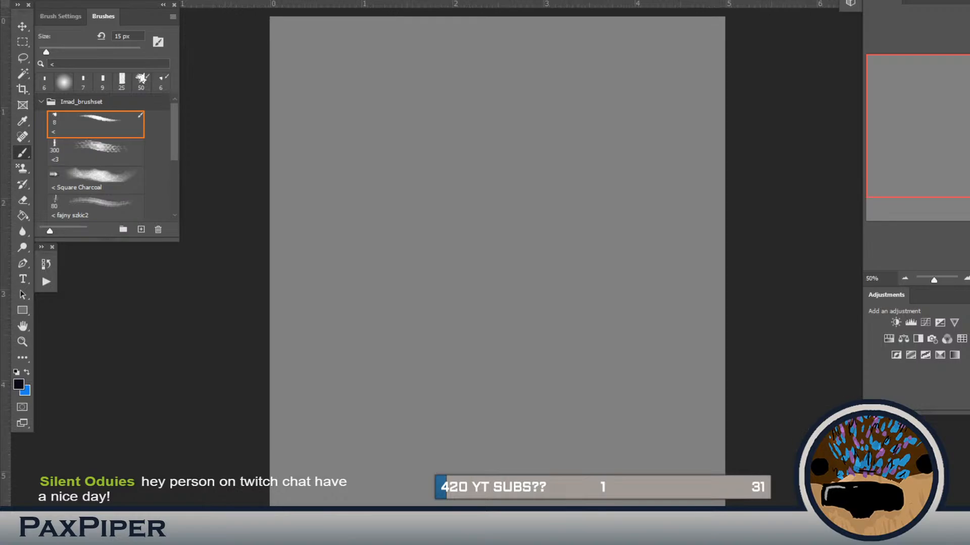
{"action": "key", "text": "ctrl+v"}
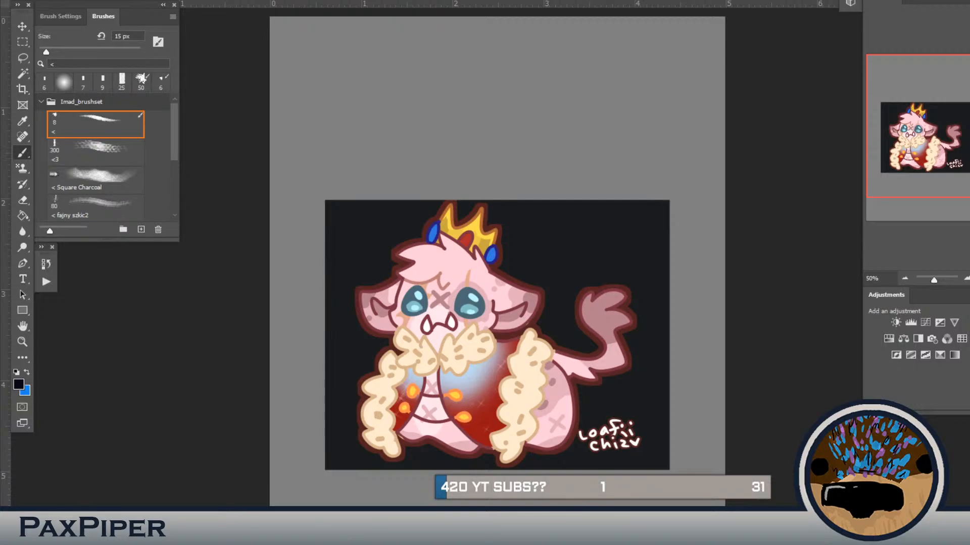
{"action": "key", "text": "ctrl+minus"}
{"action": "left_click_drag", "start_coordinate": [832, 527], "coordinate": [811, 479]}
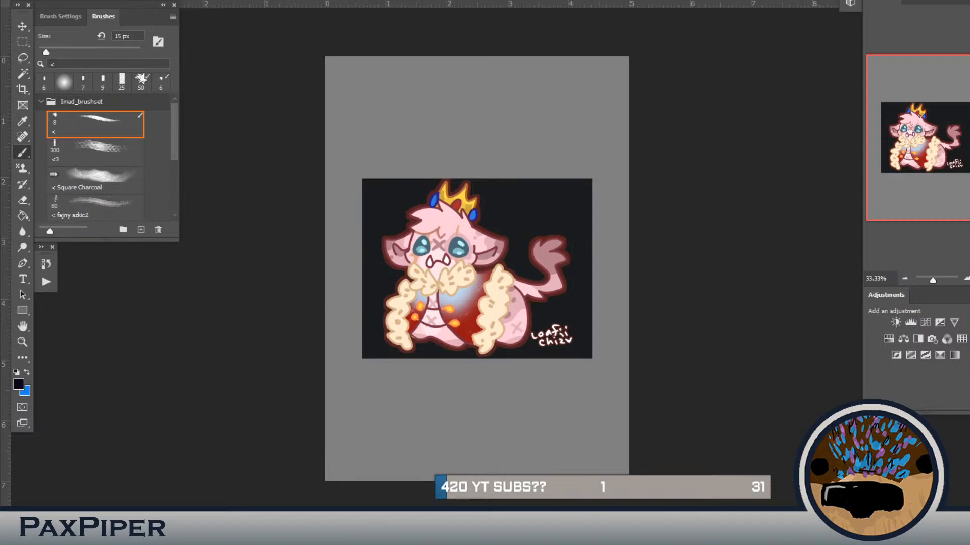
{"action": "key", "text": "Delete"}
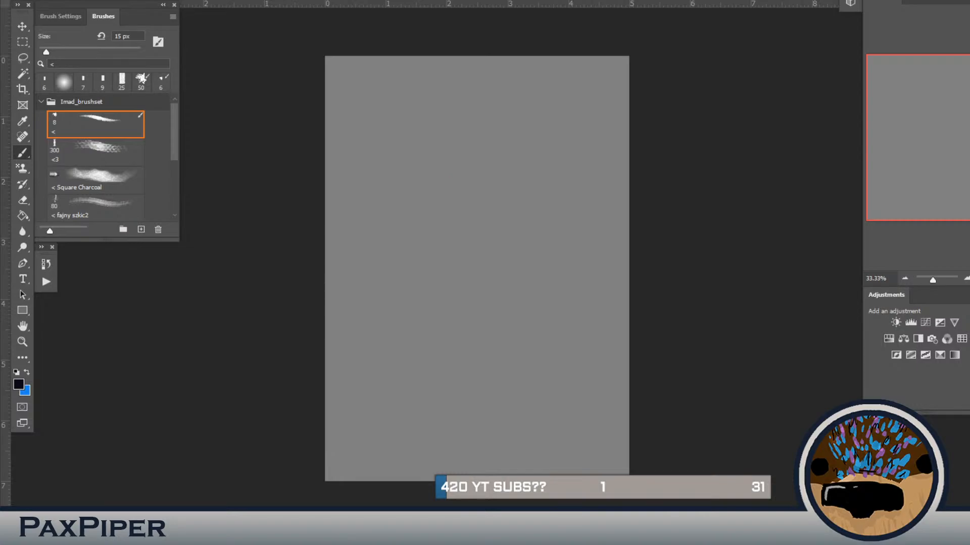
Step: Show the stacked character artworks and step through them one at a time, ending back on the spear warrior sketch
{"action": "key", "text": "ctrl+v"}
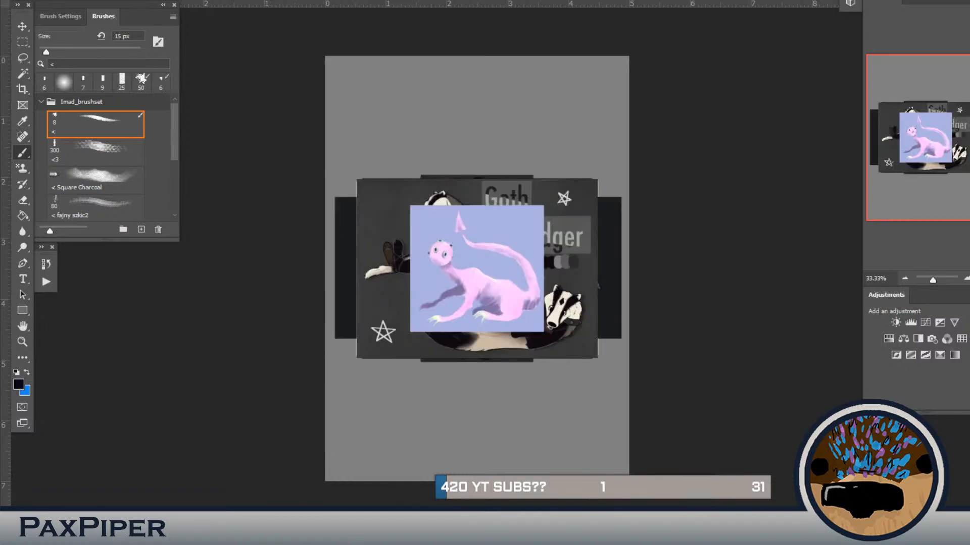
{"action": "key", "text": "Delete"}
{"action": "key", "text": "Delete"}
{"action": "key", "text": "Delete"}
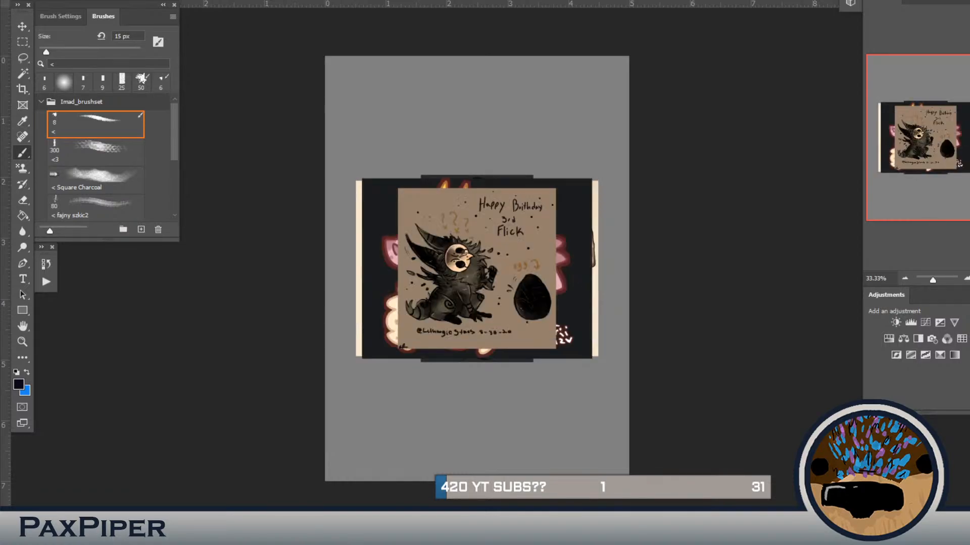
{"action": "key", "text": "Delete"}
{"action": "key", "text": "Delete"}
{"action": "key", "text": "Delete"}
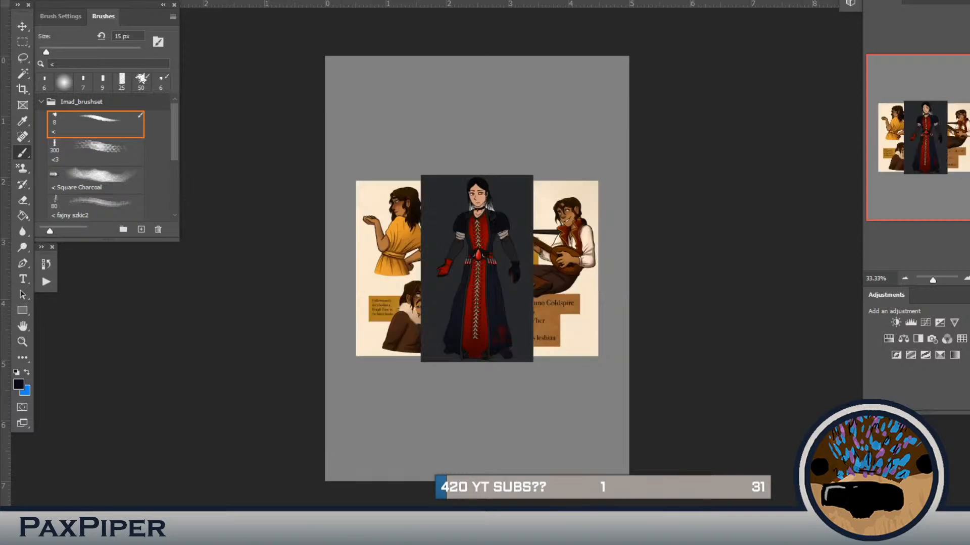
{"action": "key", "text": "ctrl+z"}
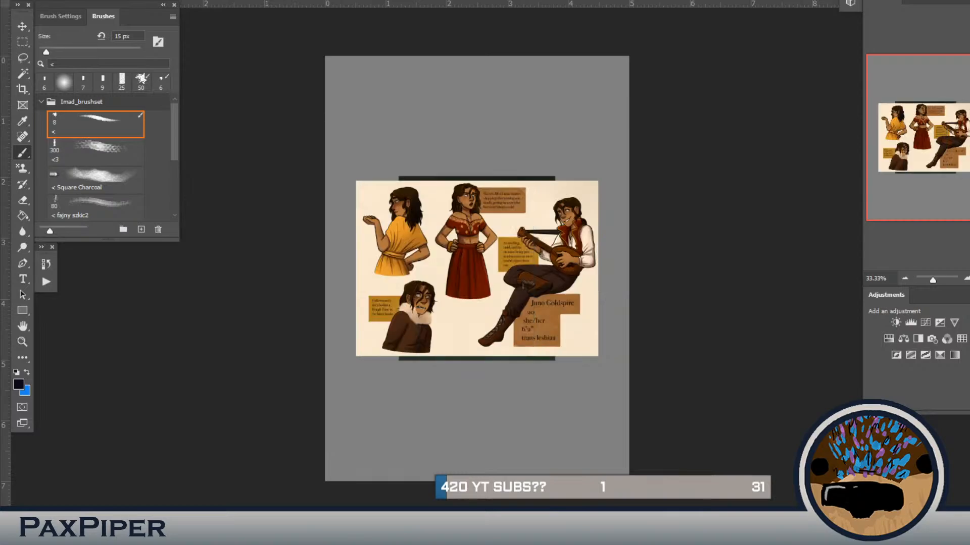
{"action": "key", "text": "ctrl+z"}
{"action": "key", "text": "ctrl+z"}
{"action": "key", "text": "ctrl+z"}
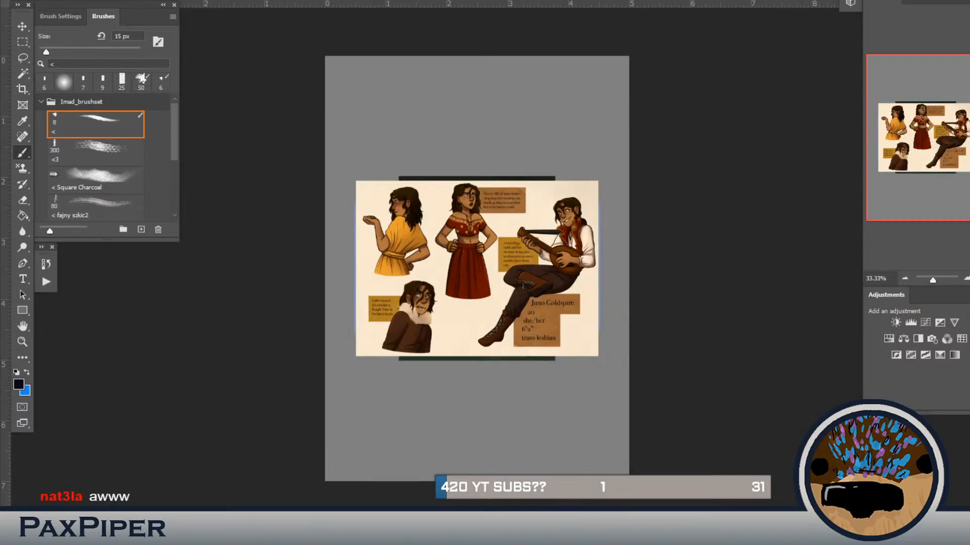
{"action": "key", "text": "Delete"}
{"action": "key", "text": "Delete"}
{"action": "key", "text": "ctrl+z"}
{"action": "key", "text": "Delete"}
{"action": "key", "text": "Delete"}
{"action": "key", "text": "Delete"}
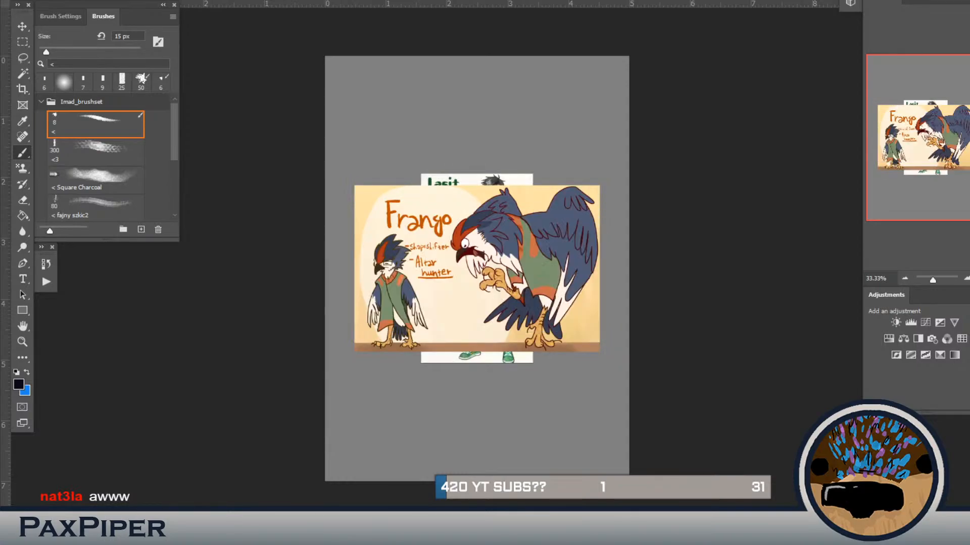
{"action": "key", "text": "Delete"}
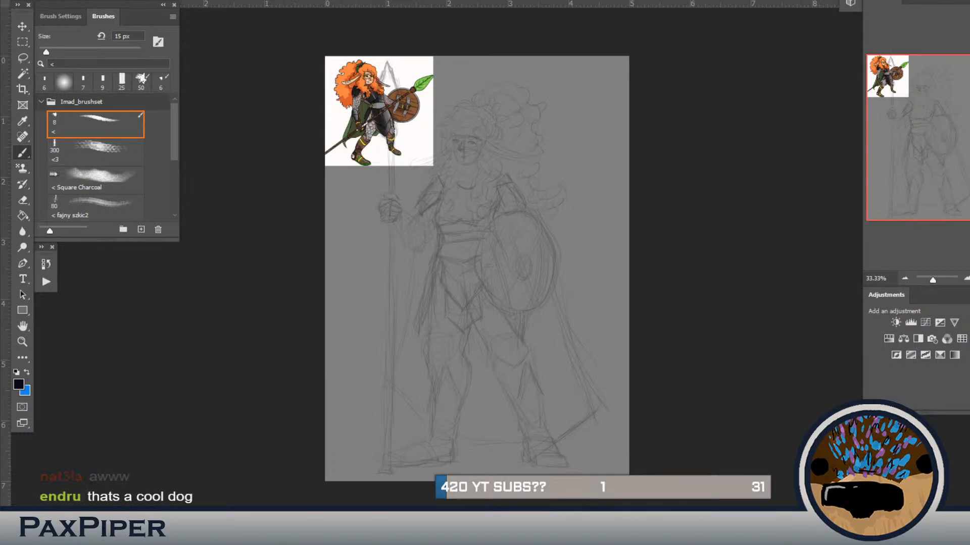
Step: Reduce the brush to 8 px and draw the warrior's jawline and chin over the faded sketch
{"action": "key", "text": "ctrl+plus"}
{"action": "left_click_drag", "start_coordinate": [393, 130], "coordinate": [424, 181]}
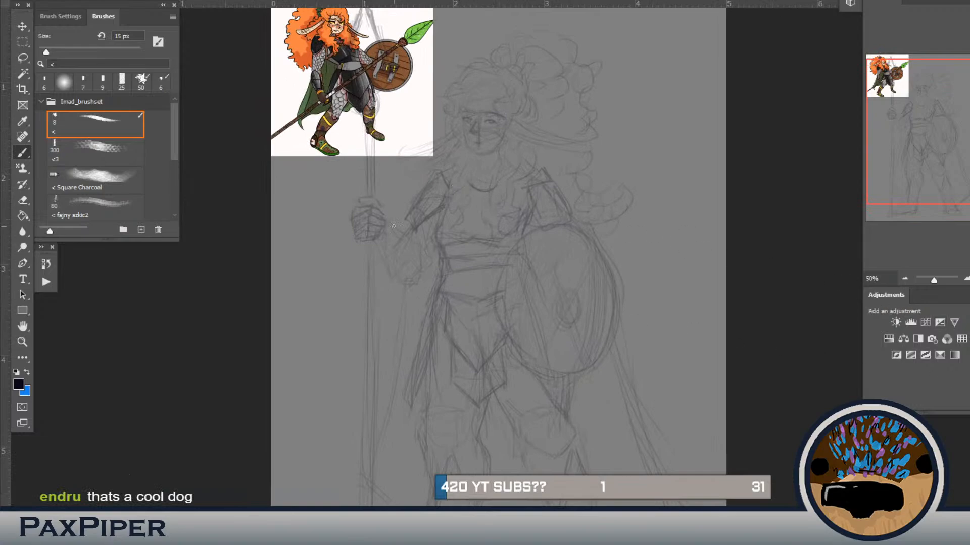
{"action": "left_click_drag", "start_coordinate": [415, 232], "coordinate": [425, 243]}
{"action": "key", "text": "ctrl+plus"}
{"action": "left_click_drag", "start_coordinate": [484, 117], "coordinate": [480, 230]}
{"action": "key", "text": "bracketleft"}
{"action": "key", "text": "bracketleft"}
{"action": "key", "text": "bracketleft"}
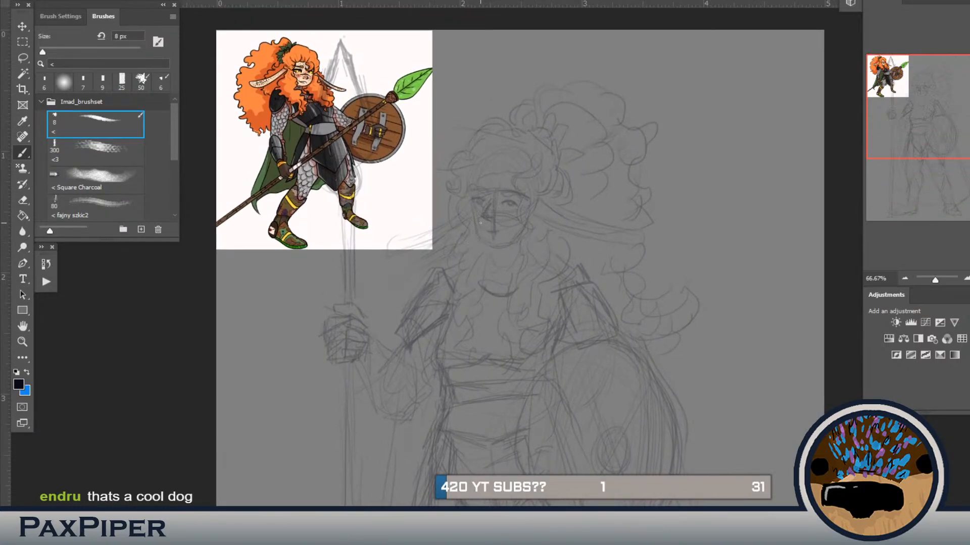
{"action": "left_click_drag", "start_coordinate": [482, 239], "coordinate": [475, 226]}
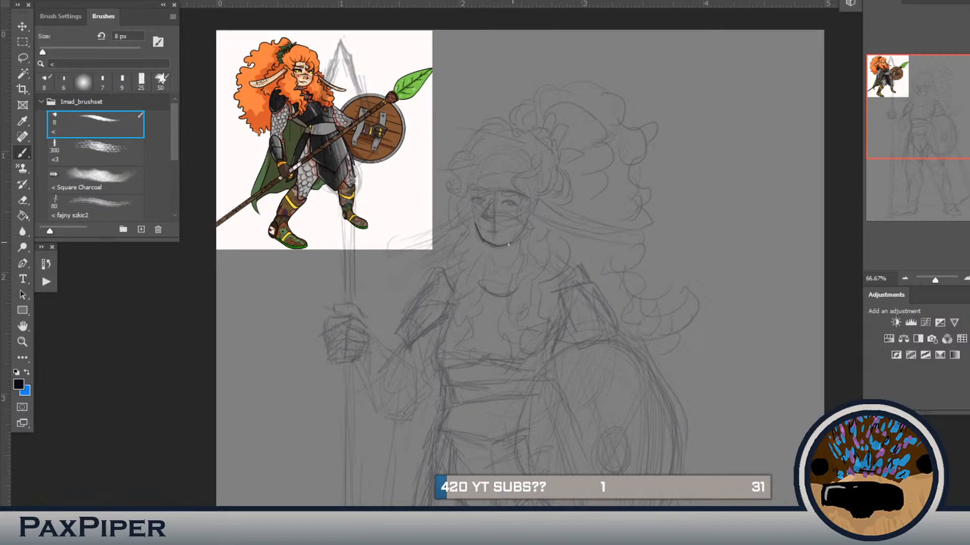
{"action": "left_click_drag", "start_coordinate": [506, 243], "coordinate": [482, 240]}
Step: Draw the warrior's nose with dark strokes over the sketched face
{"action": "left_click_drag", "start_coordinate": [487, 212], "coordinate": [487, 219]}
{"action": "key", "text": "bracketleft"}
{"action": "key", "text": "bracketleft"}
{"action": "key", "text": "bracketleft"}
{"action": "key", "text": "bracketleft"}
{"action": "key", "text": "bracketleft"}
{"action": "key", "text": "bracketleft"}
{"action": "key", "text": "bracketleft"}
{"action": "key", "text": "bracketleft"}
{"action": "left_click_drag", "start_coordinate": [494, 199], "coordinate": [493, 202]}
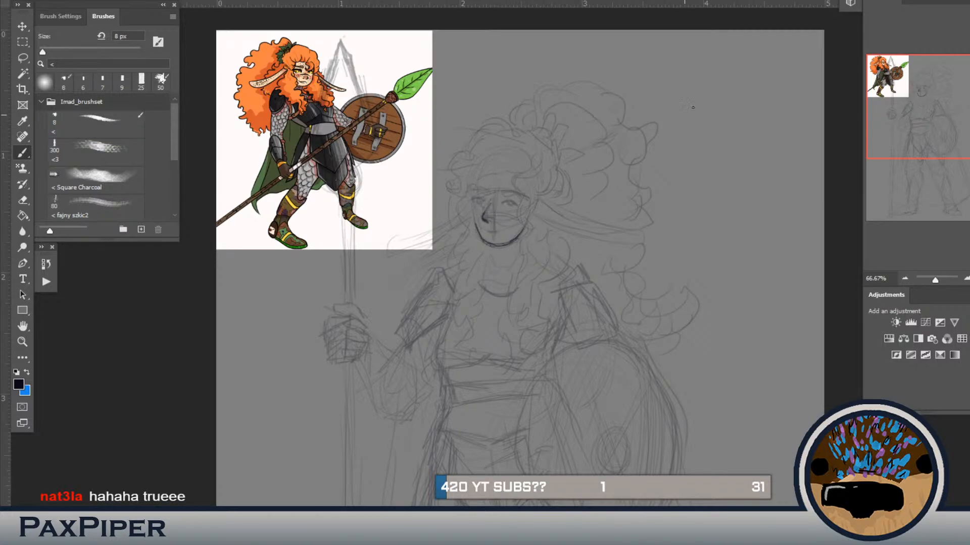
Step: Doodle a small round creature with a face, ears and tiny limbs in the empty area beside the warrior's hair
{"action": "left_click_drag", "start_coordinate": [690, 108], "coordinate": [732, 119]}
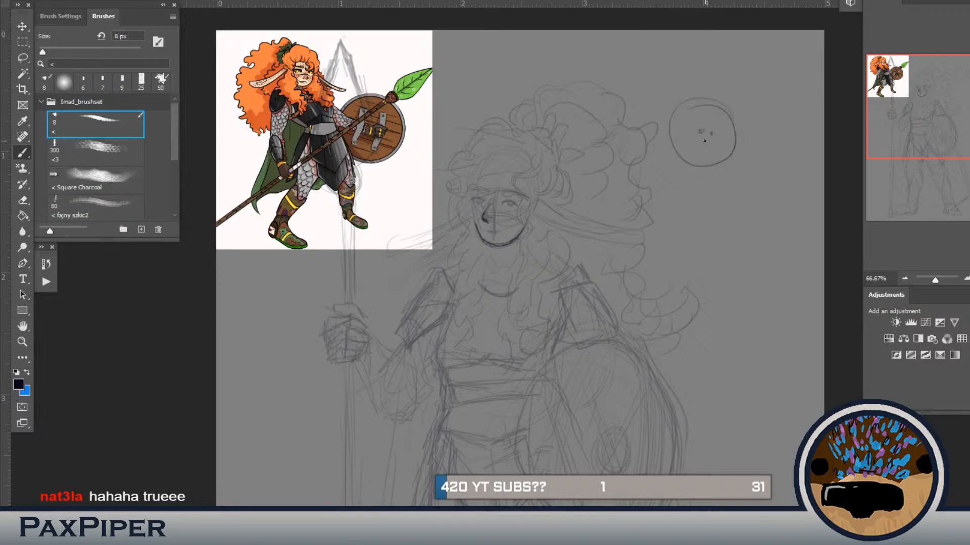
{"action": "left_click_drag", "start_coordinate": [736, 121], "coordinate": [743, 135]}
{"action": "key", "text": "ctrl+z"}
{"action": "mouse_move", "coordinate": [682, 100]}
{"action": "left_mouse_down"}
{"action": "mouse_move", "coordinate": [694, 106]}
{"action": "mouse_move", "coordinate": [685, 108]}
{"action": "left_mouse_up"}
{"action": "left_click_drag", "start_coordinate": [675, 159], "coordinate": [676, 155]}
{"action": "left_click_drag", "start_coordinate": [692, 167], "coordinate": [699, 167]}
{"action": "left_click_drag", "start_coordinate": [666, 139], "coordinate": [668, 145]}
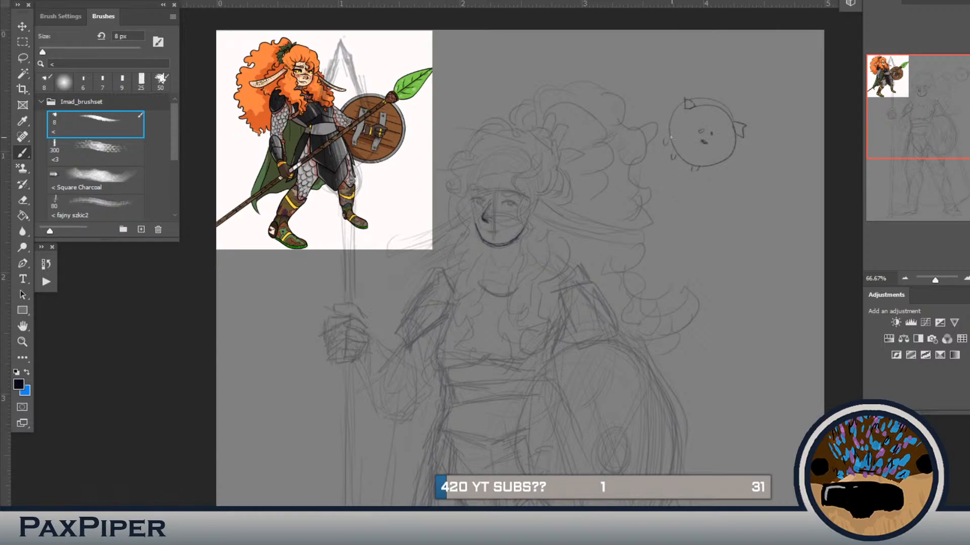
Step: Select the round creature doodle with the Lasso, delete it and clear the selection
{"action": "mouse_move", "coordinate": [663, 45]}
{"action": "left_mouse_down"}
{"action": "mouse_move", "coordinate": [663, 73]}
{"action": "mouse_move", "coordinate": [678, 43]}
{"action": "mouse_move", "coordinate": [703, 70]}
{"action": "mouse_move", "coordinate": [731, 64]}
{"action": "left_mouse_up"}
{"action": "key", "text": "l"}
{"action": "mouse_move", "coordinate": [792, 106]}
{"action": "left_mouse_down"}
{"action": "mouse_move", "coordinate": [657, 77]}
{"action": "mouse_move", "coordinate": [760, 62]}
{"action": "mouse_move", "coordinate": [713, 95]}
{"action": "mouse_move", "coordinate": [656, 76]}
{"action": "left_mouse_up"}
{"action": "key", "text": "Delete"}
{"action": "key", "text": "ctrl+d"}
{"action": "key", "text": "b"}
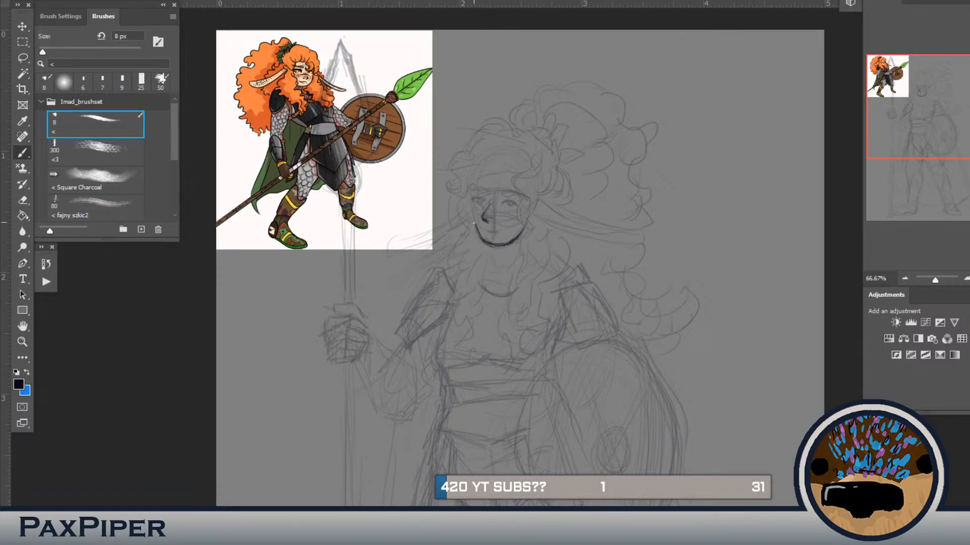
Step: Extend the cheek line, then draw the lid and iris of the spear-side eye, using a 6 px brush for the details
{"action": "left_click_drag", "start_coordinate": [475, 224], "coordinate": [473, 212]}
{"action": "left_click_drag", "start_coordinate": [474, 201], "coordinate": [484, 201]}
{"action": "left_click_drag", "start_coordinate": [482, 205], "coordinate": [473, 204]}
{"action": "left_click_drag", "start_coordinate": [481, 203], "coordinate": [468, 203]}
{"action": "scroll", "coordinate": [462, 219], "scroll_direction": "up", "scroll_amount": 1}
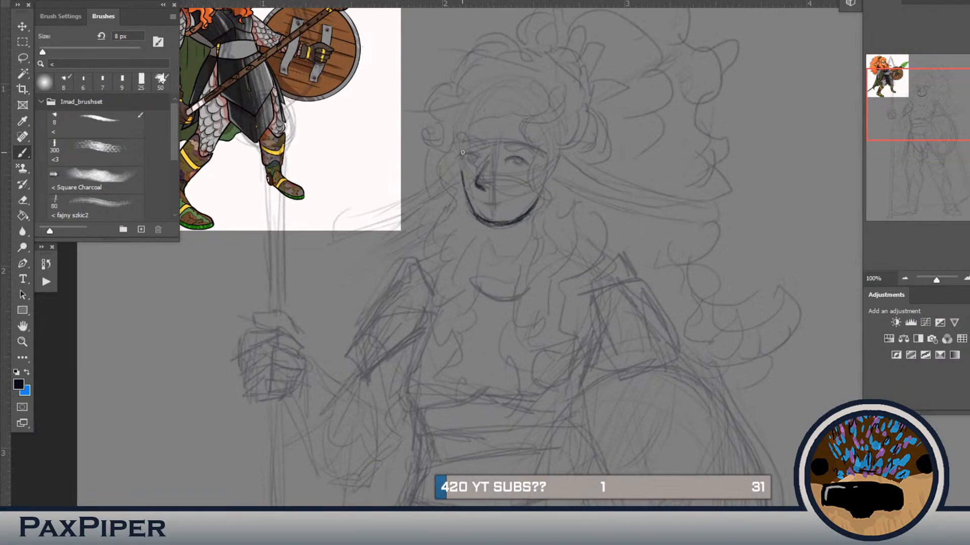
{"action": "left_click_drag", "start_coordinate": [457, 154], "coordinate": [478, 156]}
{"action": "key", "text": "b"}
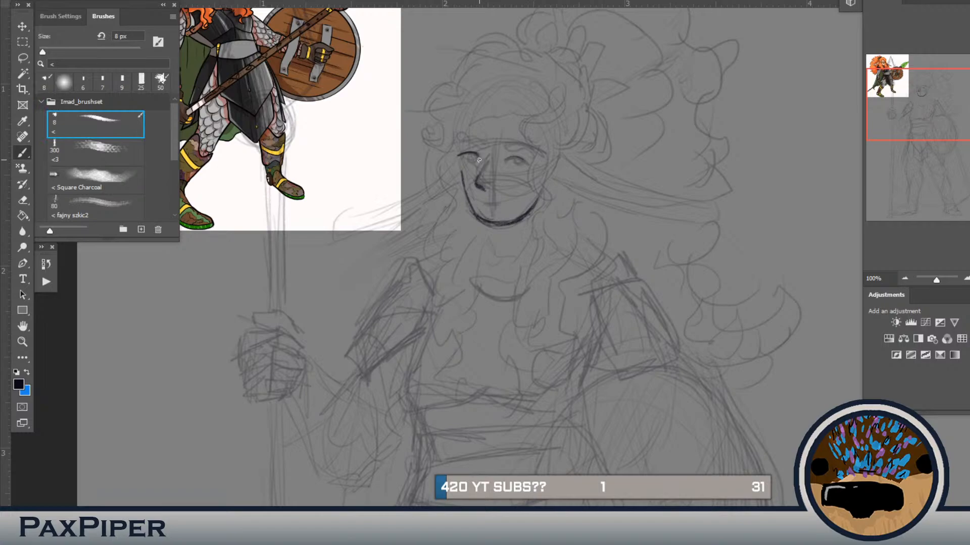
{"action": "key", "text": "bracketleft"}
{"action": "key", "text": "bracketleft"}
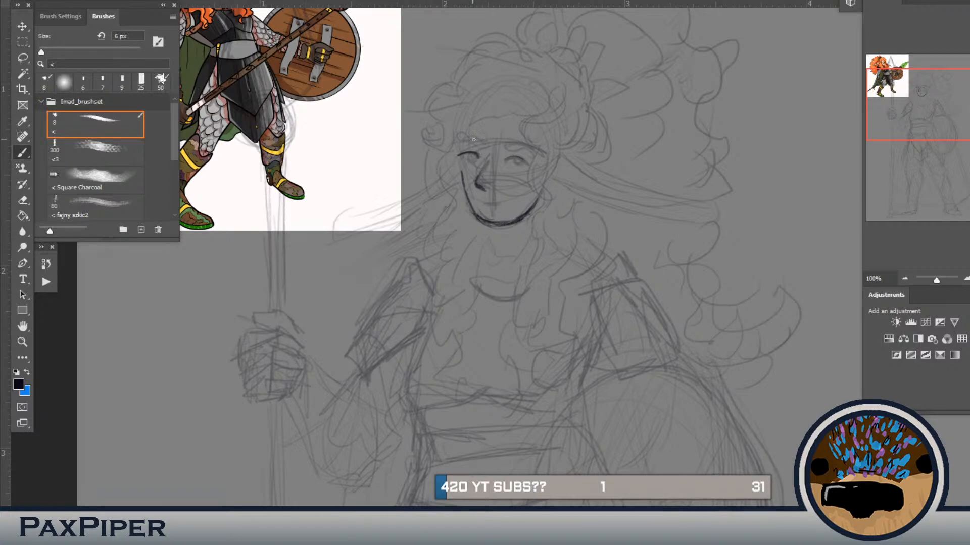
{"action": "left_click_drag", "start_coordinate": [464, 154], "coordinate": [467, 159]}
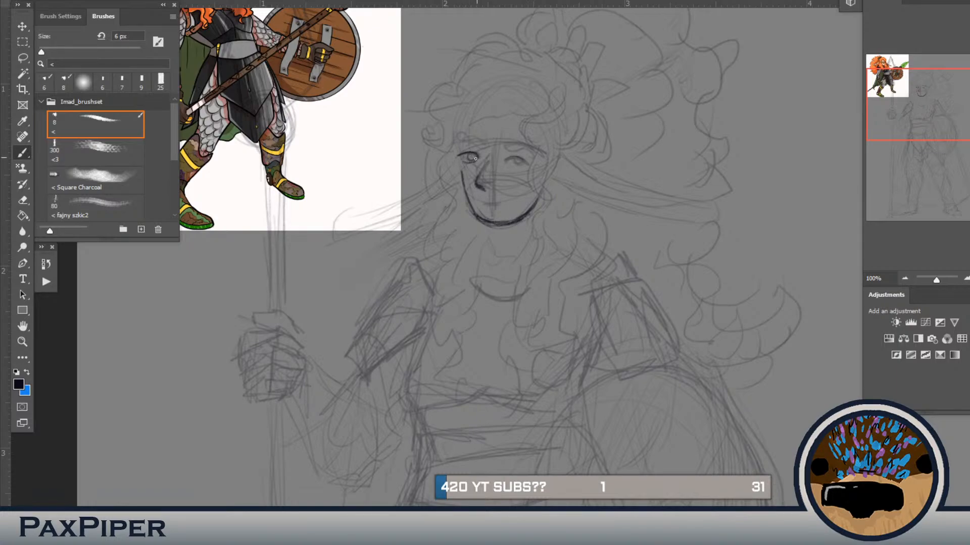
Step: Draw the warrior's shield-side eye to match the finished one
{"action": "left_click_drag", "start_coordinate": [457, 202], "coordinate": [585, 274]}
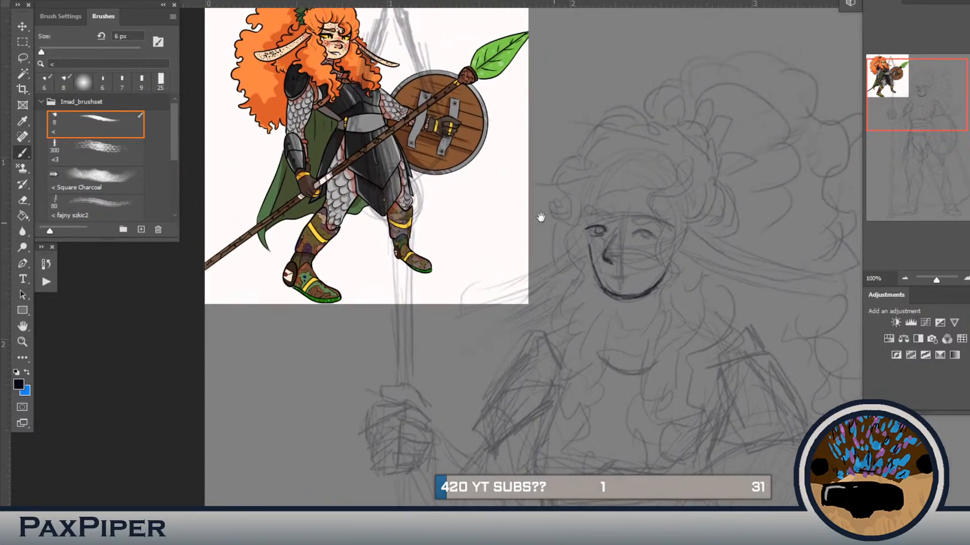
{"action": "left_click_drag", "start_coordinate": [557, 203], "coordinate": [414, 180]}
{"action": "left_click_drag", "start_coordinate": [499, 207], "coordinate": [509, 210]}
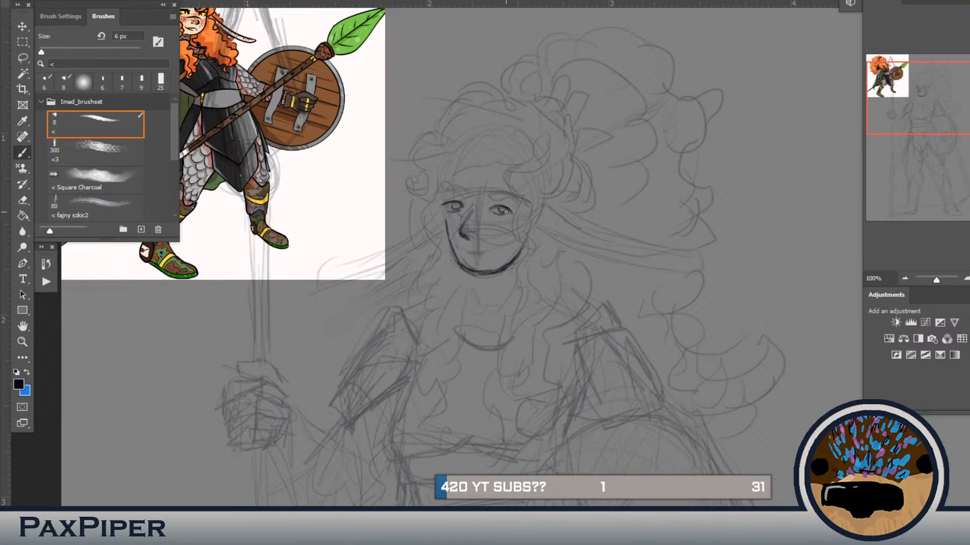
Step: Draw the bridge of the nose and both eyebrows above the eyes
{"action": "left_click_drag", "start_coordinate": [504, 264], "coordinate": [606, 265]}
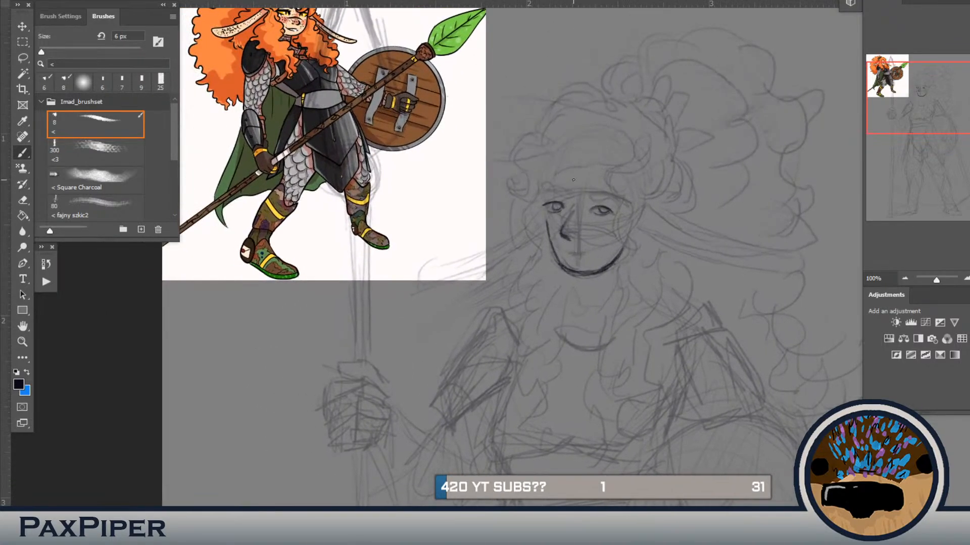
{"action": "mouse_move", "coordinate": [558, 195]}
{"action": "left_mouse_down"}
{"action": "mouse_move", "coordinate": [584, 204]}
{"action": "mouse_move", "coordinate": [565, 225]}
{"action": "left_mouse_up"}
{"action": "left_click_drag", "start_coordinate": [574, 185], "coordinate": [559, 234]}
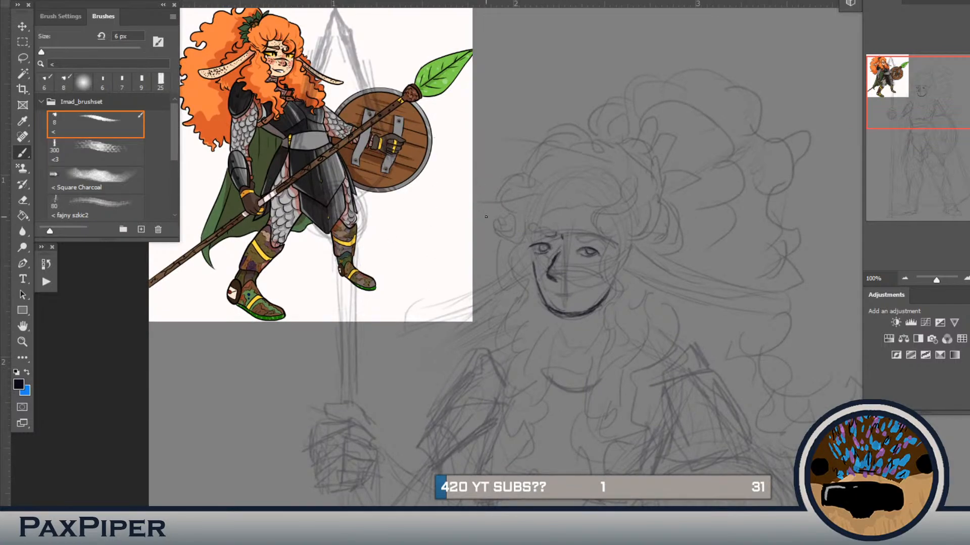
{"action": "left_click_drag", "start_coordinate": [555, 235], "coordinate": [534, 235]}
{"action": "key", "text": "ctrl+minus"}
{"action": "left_click_drag", "start_coordinate": [571, 282], "coordinate": [533, 239]}
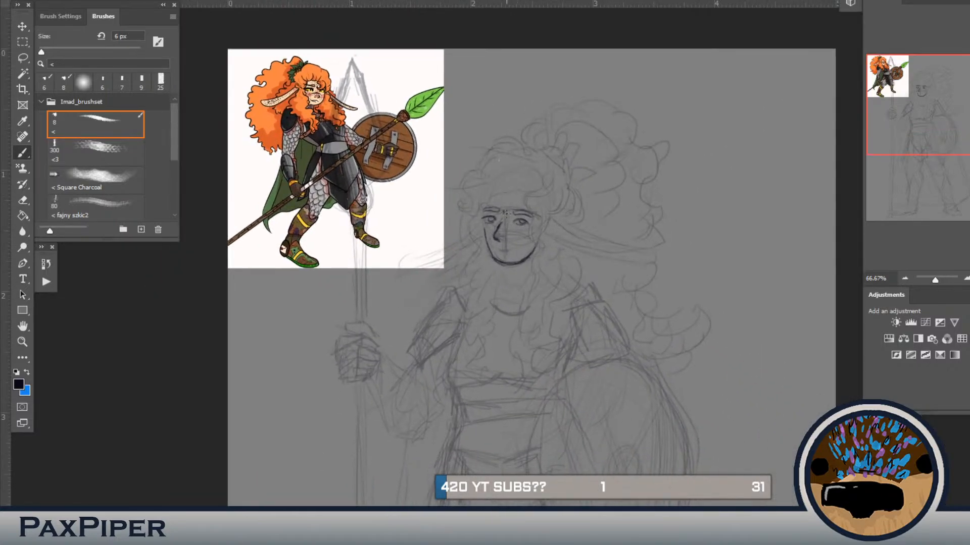
Step: Draw the curly fringe and hairline around the forehead, and hide the reference image
{"action": "mouse_move", "coordinate": [515, 152]}
{"action": "left_mouse_down"}
{"action": "mouse_move", "coordinate": [499, 147]}
{"action": "mouse_move", "coordinate": [478, 160]}
{"action": "mouse_move", "coordinate": [462, 182]}
{"action": "mouse_move", "coordinate": [464, 210]}
{"action": "mouse_move", "coordinate": [447, 203]}
{"action": "mouse_move", "coordinate": [451, 217]}
{"action": "mouse_move", "coordinate": [477, 219]}
{"action": "left_mouse_up"}
{"action": "key", "text": "ctrl+comma"}
{"action": "mouse_move", "coordinate": [523, 174]}
{"action": "left_mouse_down"}
{"action": "mouse_move", "coordinate": [509, 196]}
{"action": "mouse_move", "coordinate": [485, 201]}
{"action": "left_mouse_up"}
Step: Select the new fringe lines with the Lasso, adjust their placement with Free Transform and deselect
{"action": "key", "text": "l"}
{"action": "mouse_move", "coordinate": [472, 156]}
{"action": "left_mouse_down"}
{"action": "mouse_move", "coordinate": [475, 179]}
{"action": "mouse_move", "coordinate": [504, 210]}
{"action": "mouse_move", "coordinate": [554, 177]}
{"action": "mouse_move", "coordinate": [468, 152]}
{"action": "left_mouse_up"}
{"action": "key", "text": "ctrl+t"}
{"action": "left_click", "coordinate": [538, 151]}
{"action": "left_click_drag", "start_coordinate": [538, 151], "coordinate": [532, 162]}
{"action": "key", "text": "Return"}
{"action": "key", "text": "ctrl+d"}
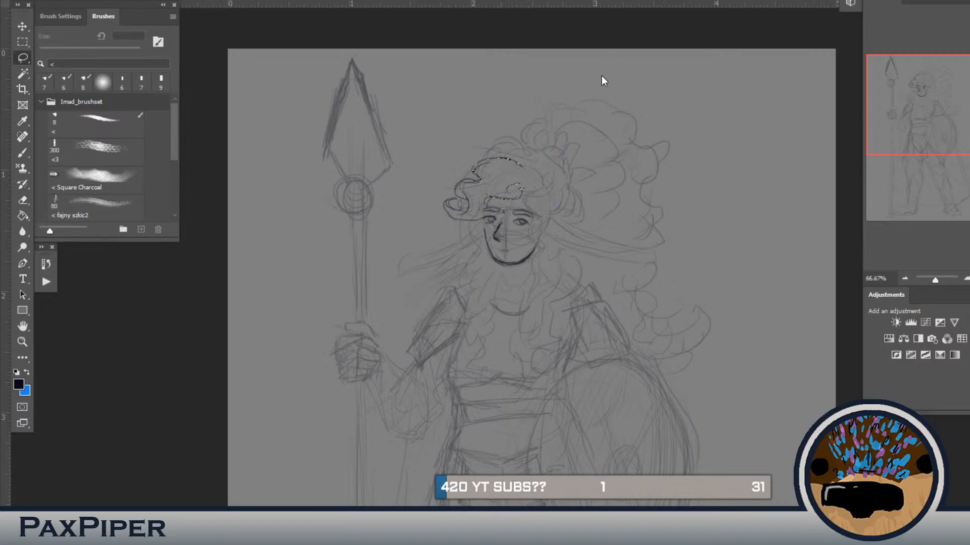
Step: Draw wavy hair strands down both sides of the face and the neck lines with a 7 px brush
{"action": "key", "text": "b"}
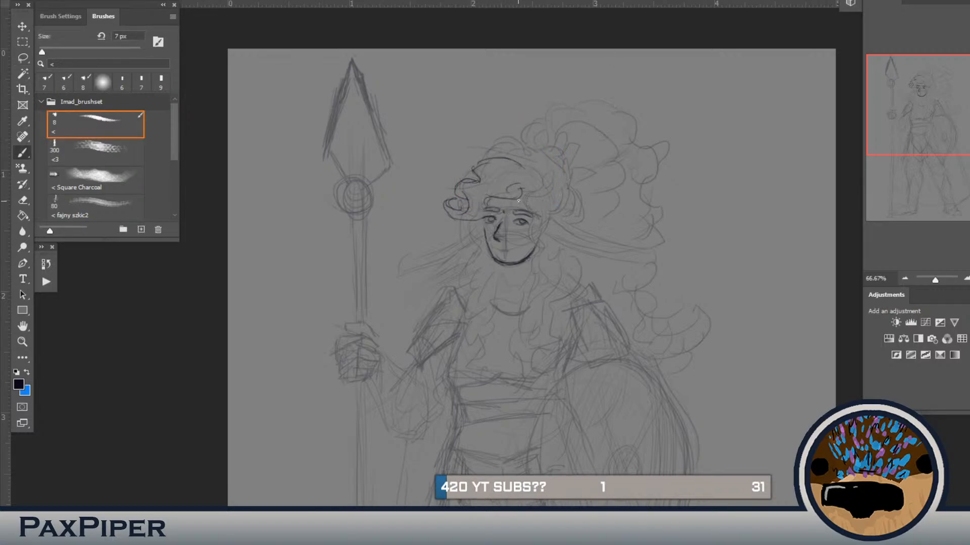
{"action": "mouse_move", "coordinate": [541, 207]}
{"action": "left_mouse_down"}
{"action": "mouse_move", "coordinate": [526, 216]}
{"action": "mouse_move", "coordinate": [539, 260]}
{"action": "left_mouse_up"}
{"action": "mouse_move", "coordinate": [477, 234]}
{"action": "left_mouse_down"}
{"action": "mouse_move", "coordinate": [478, 251]}
{"action": "mouse_move", "coordinate": [477, 276]}
{"action": "mouse_move", "coordinate": [460, 269]}
{"action": "mouse_move", "coordinate": [499, 228]}
{"action": "mouse_move", "coordinate": [486, 275]}
{"action": "mouse_move", "coordinate": [498, 282]}
{"action": "mouse_move", "coordinate": [501, 266]}
{"action": "mouse_move", "coordinate": [521, 288]}
{"action": "left_mouse_up"}
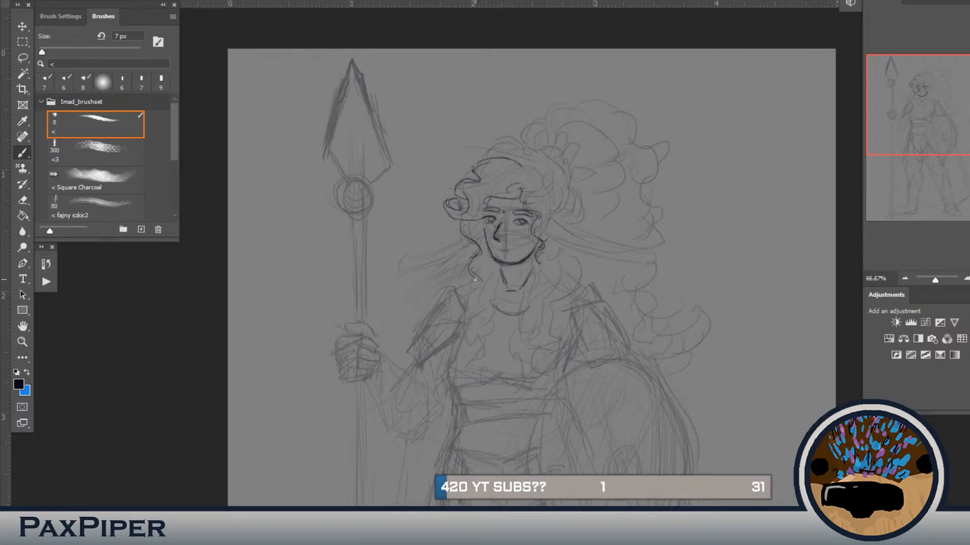
Step: Draw long wavy locks falling from both sides of the neck onto the chest
{"action": "mouse_move", "coordinate": [472, 294]}
{"action": "left_mouse_down"}
{"action": "mouse_move", "coordinate": [481, 329]}
{"action": "mouse_move", "coordinate": [495, 324]}
{"action": "left_mouse_up"}
{"action": "mouse_move", "coordinate": [491, 278]}
{"action": "left_mouse_down"}
{"action": "mouse_move", "coordinate": [501, 322]}
{"action": "mouse_move", "coordinate": [473, 349]}
{"action": "mouse_move", "coordinate": [497, 355]}
{"action": "left_mouse_up"}
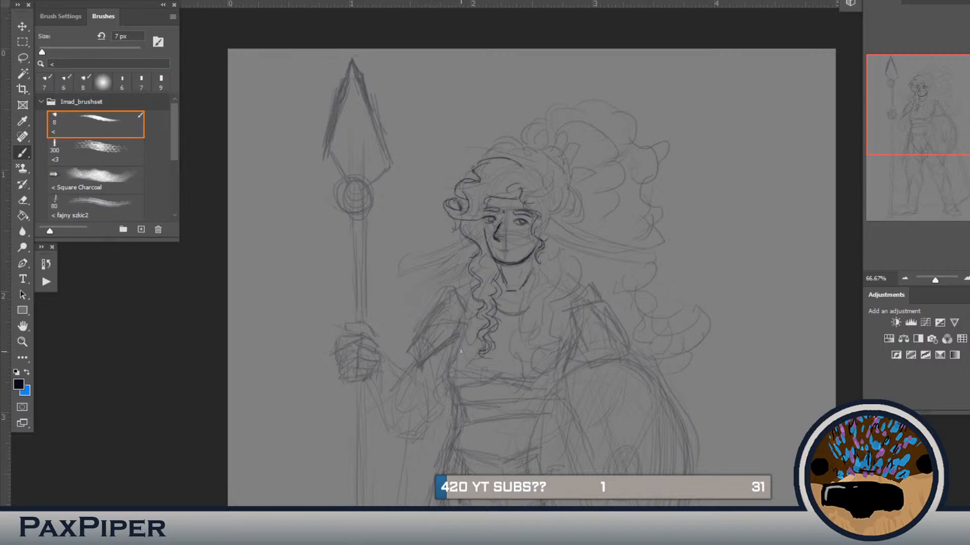
{"action": "mouse_move", "coordinate": [536, 268]}
{"action": "left_mouse_down"}
{"action": "mouse_move", "coordinate": [547, 301]}
{"action": "mouse_move", "coordinate": [539, 292]}
{"action": "mouse_move", "coordinate": [529, 317]}
{"action": "left_mouse_up"}
{"action": "left_click_drag", "start_coordinate": [446, 64], "coordinate": [436, 106]}
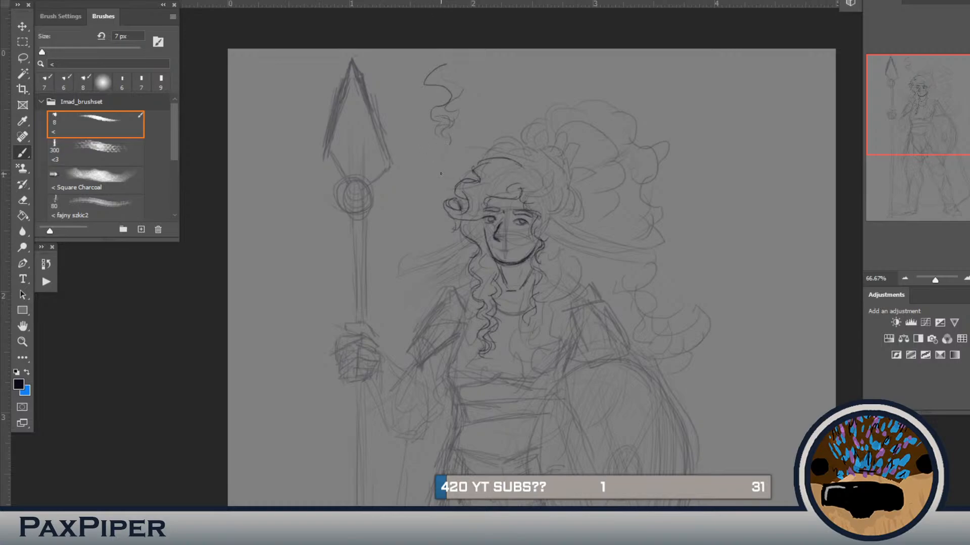
{"action": "key", "text": "l"}
{"action": "mouse_move", "coordinate": [482, 86]}
{"action": "left_mouse_down"}
{"action": "mouse_move", "coordinate": [368, 131]}
{"action": "mouse_move", "coordinate": [469, 98]}
{"action": "left_mouse_up"}
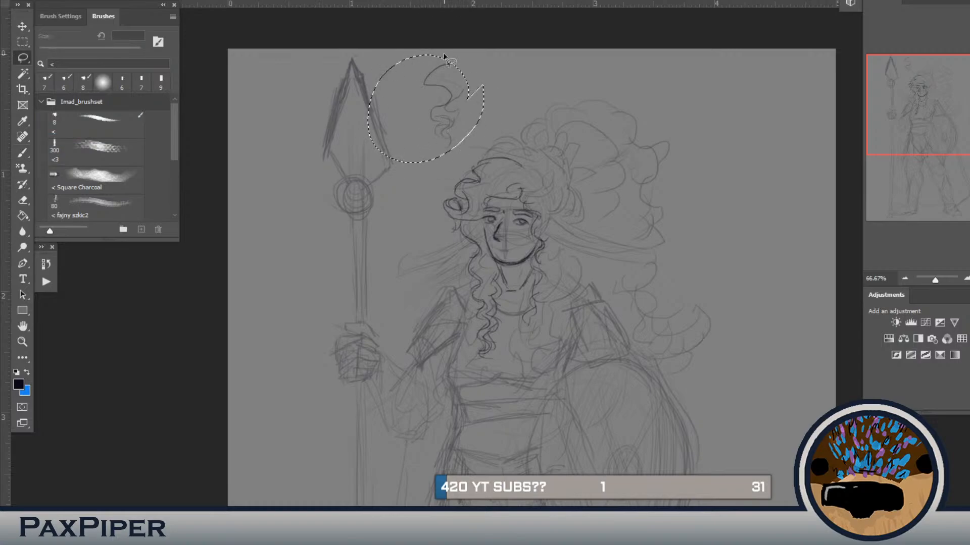
{"action": "key", "text": "Delete"}
{"action": "key", "text": "ctrl+d"}
{"action": "key", "text": "b"}
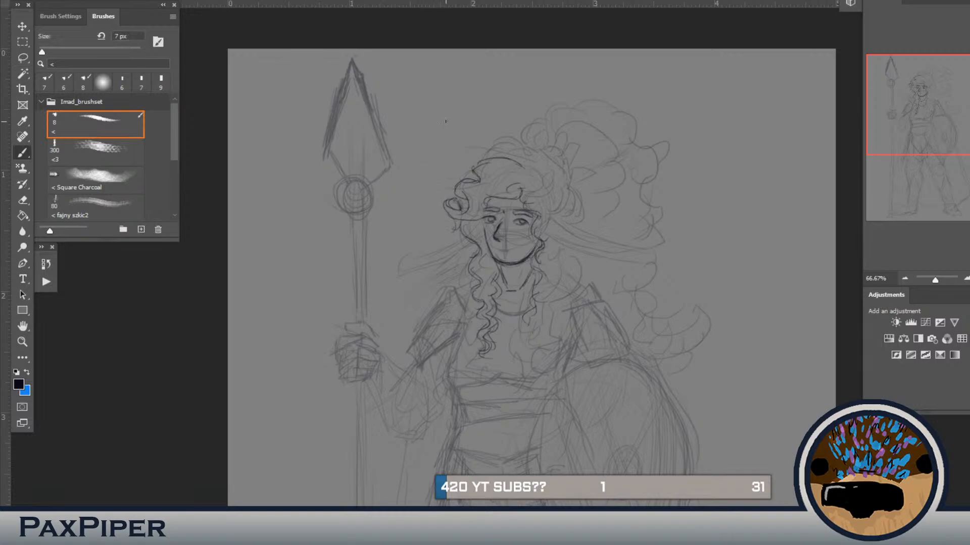
{"action": "mouse_move", "coordinate": [435, 72]}
{"action": "left_mouse_down"}
{"action": "mouse_move", "coordinate": [444, 160]}
{"action": "mouse_move", "coordinate": [430, 155]}
{"action": "mouse_move", "coordinate": [474, 48]}
{"action": "mouse_move", "coordinate": [469, 138]}
{"action": "left_mouse_up"}
{"action": "key", "text": "l"}
{"action": "key", "text": "ctrl+t"}
{"action": "left_click_drag", "start_coordinate": [434, 49], "coordinate": [435, 91]}
{"action": "key", "text": "Return"}
{"action": "key", "text": "Delete"}
{"action": "key", "text": "ctrl+d"}
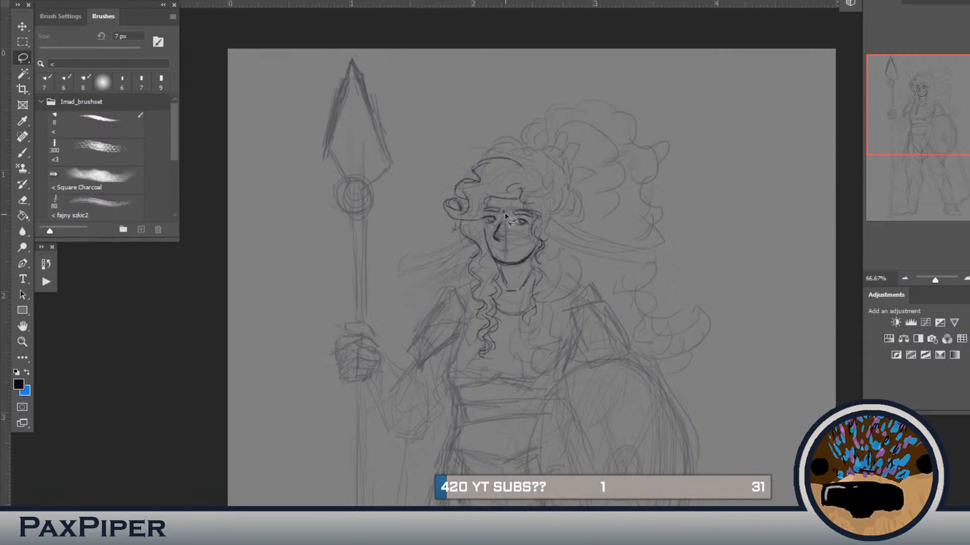
Step: Extend the curly locks on the shield side of the neck down over the chest
{"action": "key", "text": "b"}
{"action": "left_click_drag", "start_coordinate": [518, 295], "coordinate": [526, 246]}
{"action": "left_click_drag", "start_coordinate": [530, 281], "coordinate": [539, 318]}
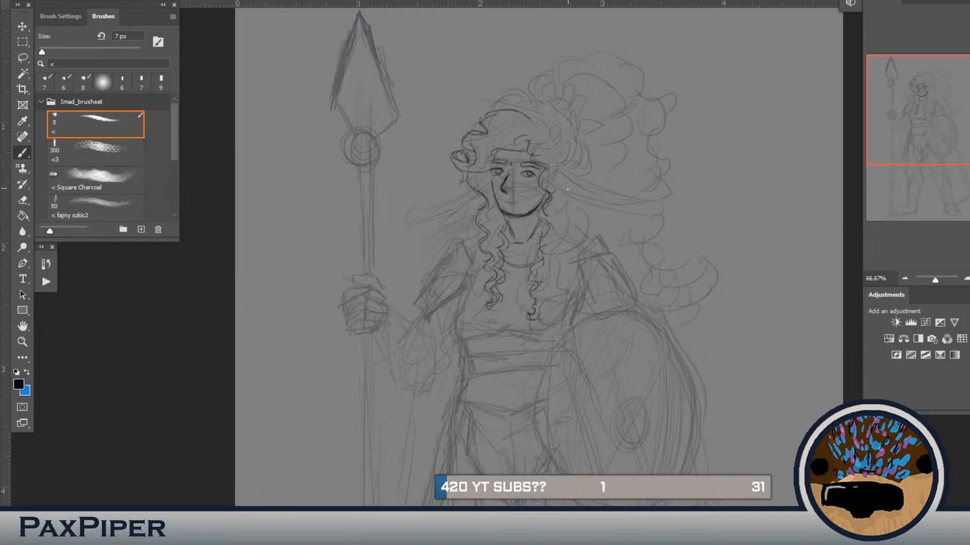
{"action": "mouse_move", "coordinate": [563, 205]}
{"action": "left_mouse_down"}
{"action": "mouse_move", "coordinate": [548, 220]}
{"action": "mouse_move", "coordinate": [569, 233]}
{"action": "mouse_move", "coordinate": [555, 238]}
{"action": "mouse_move", "coordinate": [568, 255]}
{"action": "mouse_move", "coordinate": [535, 313]}
{"action": "left_mouse_up"}
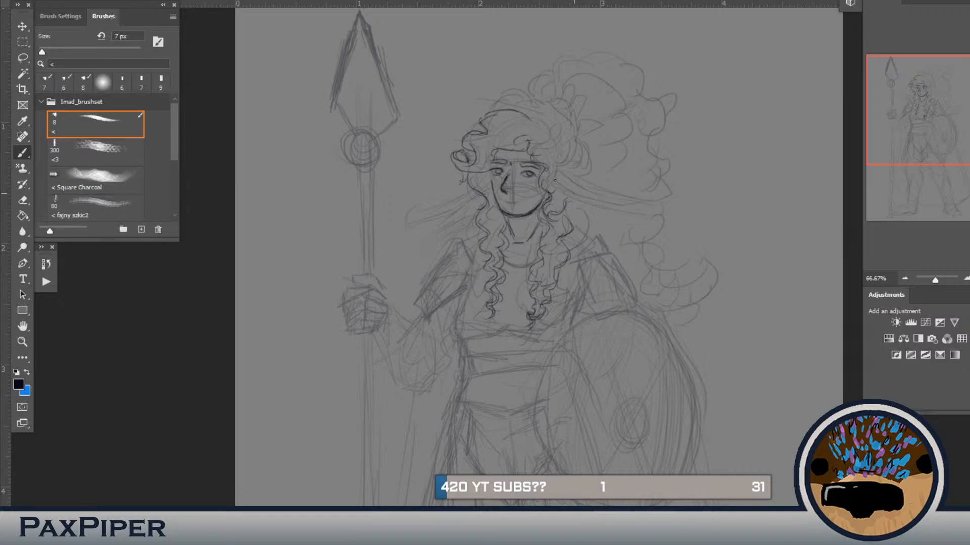
Step: Draw the long pointed ear on the shield side of the head, with its inner line and the curls around its base
{"action": "left_click_drag", "start_coordinate": [570, 191], "coordinate": [617, 213]}
{"action": "left_click_drag", "start_coordinate": [578, 177], "coordinate": [630, 205]}
{"action": "left_click_drag", "start_coordinate": [647, 210], "coordinate": [635, 216]}
{"action": "mouse_move", "coordinate": [579, 162]}
{"action": "left_mouse_down"}
{"action": "mouse_move", "coordinate": [557, 176]}
{"action": "mouse_move", "coordinate": [557, 195]}
{"action": "left_mouse_up"}
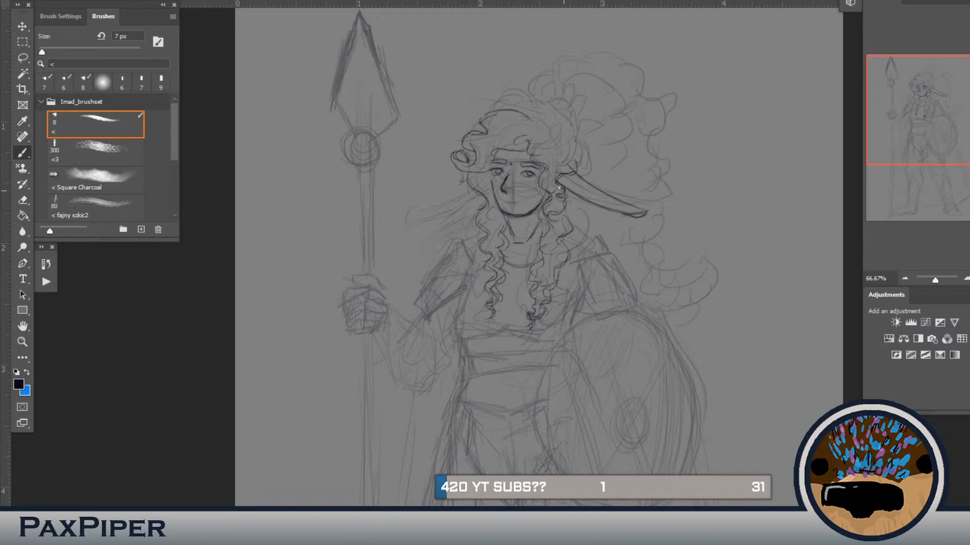
{"action": "left_click_drag", "start_coordinate": [558, 170], "coordinate": [573, 162]}
{"action": "left_click_drag", "start_coordinate": [628, 214], "coordinate": [647, 210]}
{"action": "left_click_drag", "start_coordinate": [589, 207], "coordinate": [565, 189]}
{"action": "mouse_move", "coordinate": [568, 144]}
{"action": "left_mouse_down"}
{"action": "mouse_move", "coordinate": [558, 163]}
{"action": "mouse_move", "coordinate": [542, 157]}
{"action": "mouse_move", "coordinate": [547, 205]}
{"action": "left_mouse_up"}
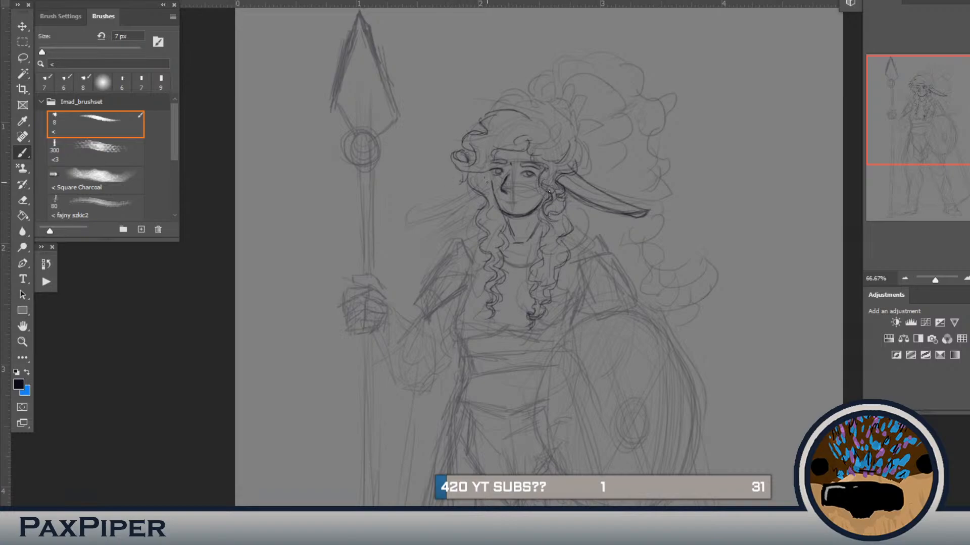
Step: Lasso the curl beside the face on the spear side, reshape it with Free Transform and redraw its connecting strand
{"action": "mouse_move", "coordinate": [471, 155]}
{"action": "left_mouse_down"}
{"action": "mouse_move", "coordinate": [471, 198]}
{"action": "mouse_move", "coordinate": [421, 163]}
{"action": "mouse_move", "coordinate": [438, 142]}
{"action": "mouse_move", "coordinate": [470, 154]}
{"action": "left_mouse_up"}
{"action": "key", "text": "ctrl+d"}
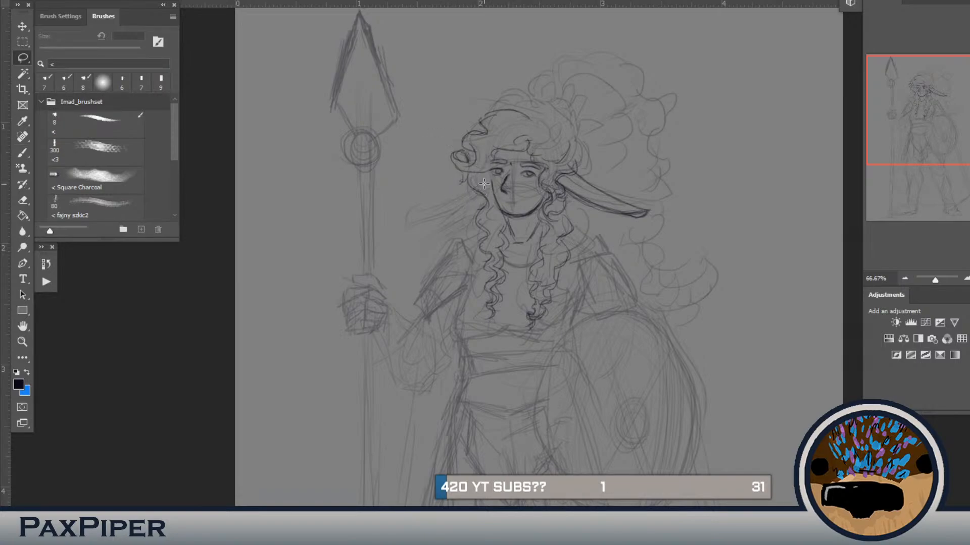
{"action": "mouse_move", "coordinate": [473, 161]}
{"action": "left_mouse_down"}
{"action": "mouse_move", "coordinate": [490, 198]}
{"action": "mouse_move", "coordinate": [485, 216]}
{"action": "mouse_move", "coordinate": [452, 198]}
{"action": "mouse_move", "coordinate": [458, 148]}
{"action": "mouse_move", "coordinate": [479, 168]}
{"action": "mouse_move", "coordinate": [436, 177]}
{"action": "mouse_move", "coordinate": [478, 170]}
{"action": "left_mouse_up"}
{"action": "key", "text": "ctrl+t"}
{"action": "left_click", "coordinate": [438, 155]}
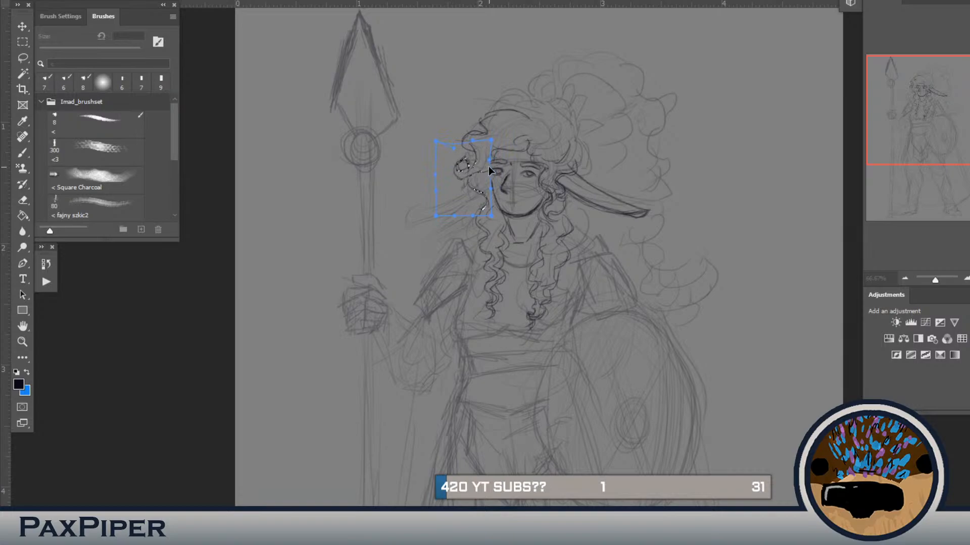
{"action": "key", "text": "Return"}
{"action": "key", "text": "b"}
{"action": "left_click_drag", "start_coordinate": [477, 174], "coordinate": [459, 174]}
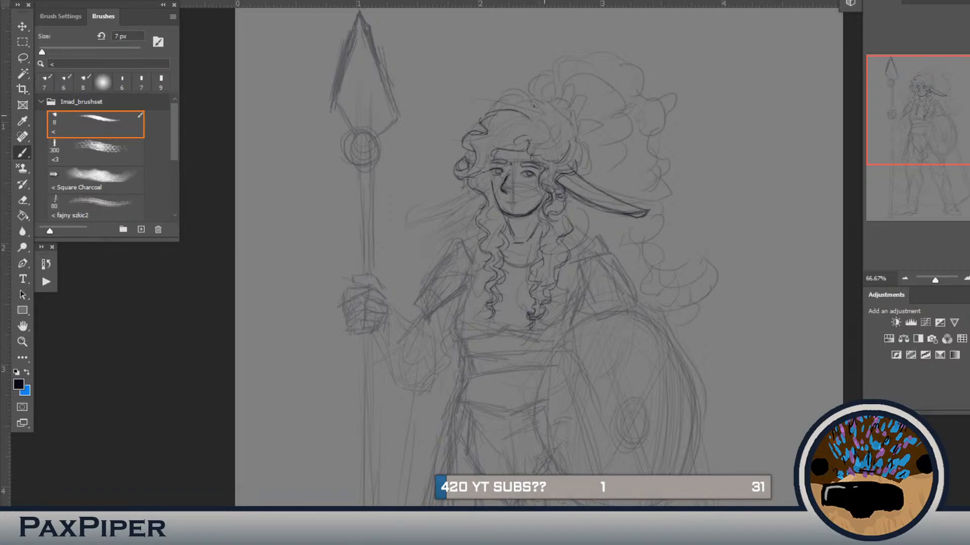
Step: Draw the curls across the crown and down to the ear, erasing stray lines at the top of the head
{"action": "left_click_drag", "start_coordinate": [526, 99], "coordinate": [528, 108]}
{"action": "left_click_drag", "start_coordinate": [563, 132], "coordinate": [528, 144]}
{"action": "left_click_drag", "start_coordinate": [541, 111], "coordinate": [550, 102]}
{"action": "key", "text": "e"}
{"action": "left_click_drag", "start_coordinate": [545, 86], "coordinate": [556, 107]}
{"action": "key", "text": "b"}
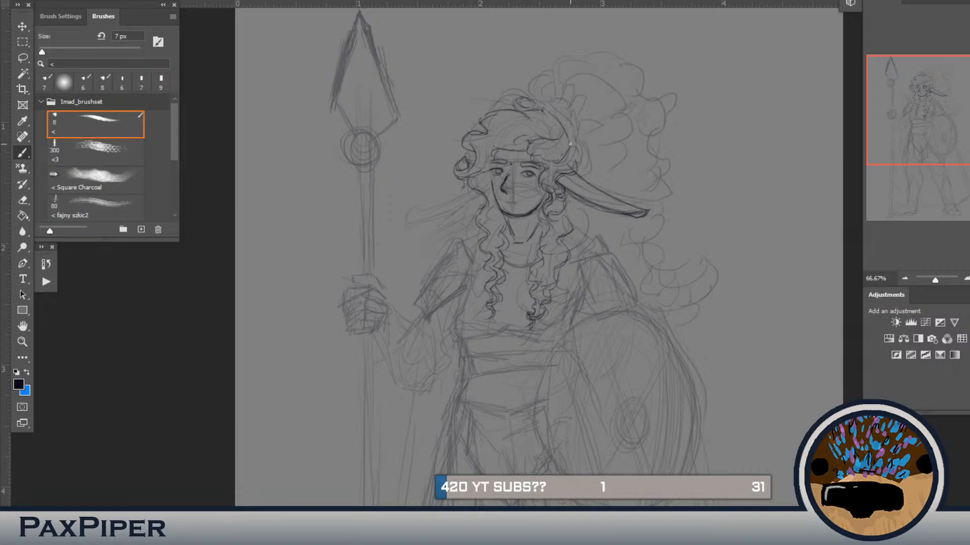
{"action": "mouse_move", "coordinate": [569, 155]}
{"action": "left_mouse_down"}
{"action": "mouse_move", "coordinate": [577, 149]}
{"action": "mouse_move", "coordinate": [579, 176]}
{"action": "left_mouse_up"}
Step: Draw the mouth below the nose and a row of pointed leaves as a crown on the hair
{"action": "key", "text": "b"}
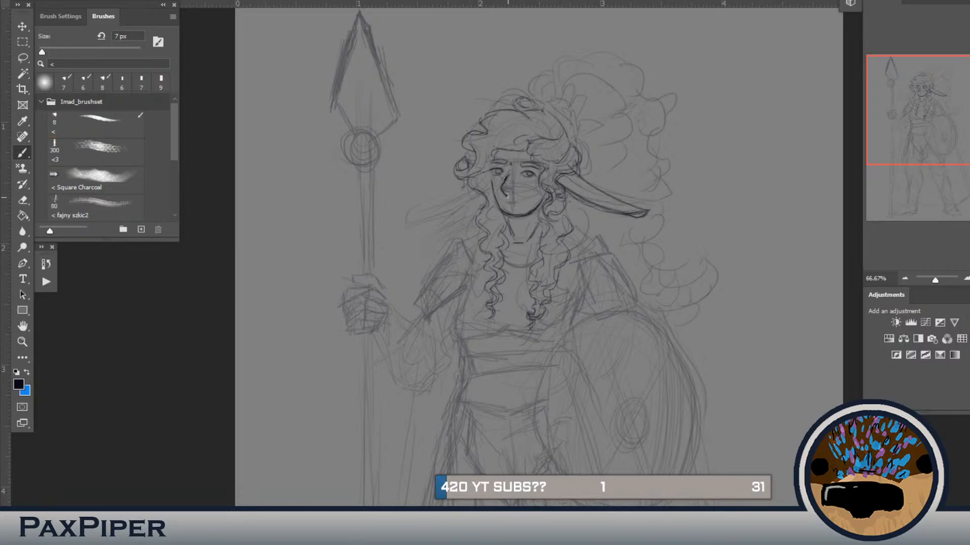
{"action": "left_click_drag", "start_coordinate": [507, 197], "coordinate": [509, 192]}
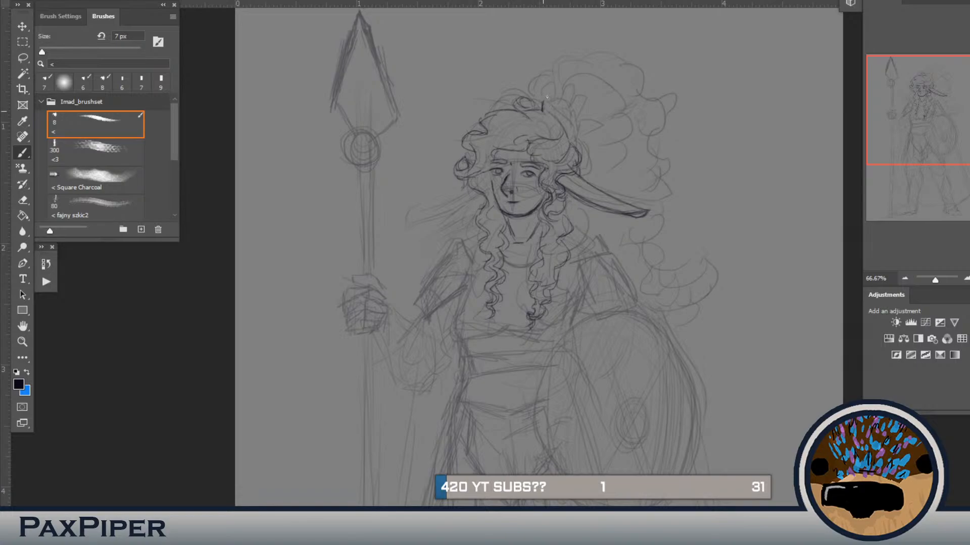
{"action": "mouse_move", "coordinate": [542, 105]}
{"action": "left_mouse_down"}
{"action": "mouse_move", "coordinate": [553, 90]}
{"action": "mouse_move", "coordinate": [553, 118]}
{"action": "mouse_move", "coordinate": [556, 105]}
{"action": "left_mouse_up"}
Step: Outline the large curly mass of hair behind the head, ending in a curled tip beside the shoulder
{"action": "mouse_move", "coordinate": [581, 62]}
{"action": "left_mouse_down"}
{"action": "mouse_move", "coordinate": [609, 57]}
{"action": "mouse_move", "coordinate": [609, 96]}
{"action": "left_mouse_up"}
{"action": "mouse_move", "coordinate": [635, 105]}
{"action": "left_mouse_down"}
{"action": "mouse_move", "coordinate": [615, 120]}
{"action": "mouse_move", "coordinate": [633, 114]}
{"action": "mouse_move", "coordinate": [591, 122]}
{"action": "mouse_move", "coordinate": [645, 138]}
{"action": "mouse_move", "coordinate": [632, 127]}
{"action": "mouse_move", "coordinate": [644, 143]}
{"action": "mouse_move", "coordinate": [634, 127]}
{"action": "mouse_move", "coordinate": [633, 177]}
{"action": "left_mouse_up"}
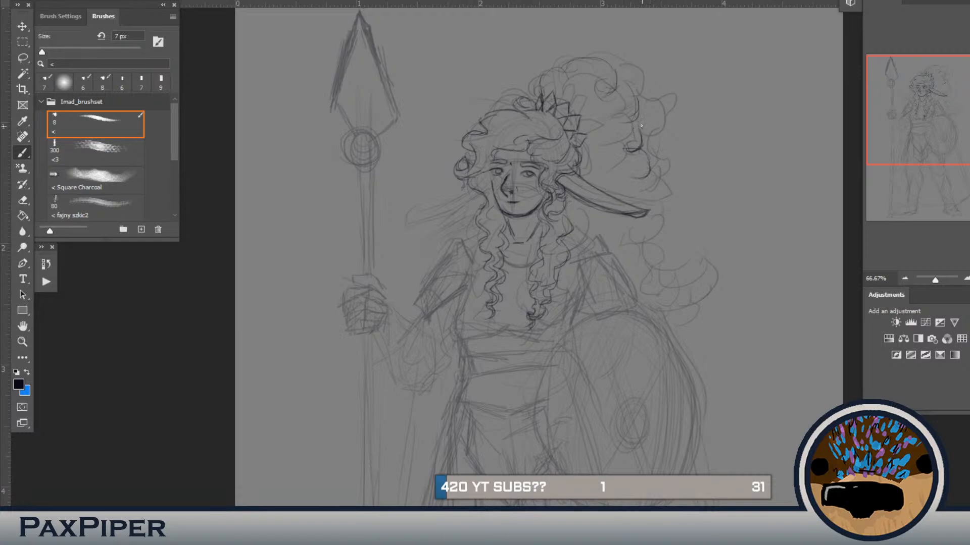
{"action": "mouse_move", "coordinate": [643, 151]}
{"action": "left_mouse_down"}
{"action": "mouse_move", "coordinate": [637, 176]}
{"action": "mouse_move", "coordinate": [649, 194]}
{"action": "mouse_move", "coordinate": [640, 235]}
{"action": "mouse_move", "coordinate": [665, 252]}
{"action": "mouse_move", "coordinate": [657, 267]}
{"action": "left_mouse_up"}
{"action": "mouse_move", "coordinate": [654, 219]}
{"action": "left_mouse_down"}
{"action": "mouse_move", "coordinate": [637, 232]}
{"action": "mouse_move", "coordinate": [655, 242]}
{"action": "left_mouse_up"}
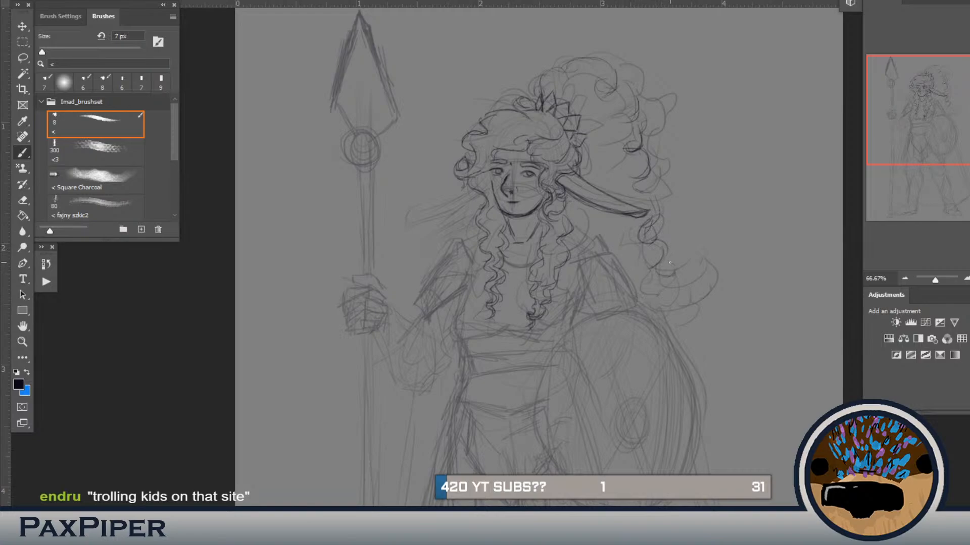
{"action": "mouse_move", "coordinate": [670, 262]}
{"action": "left_mouse_down"}
{"action": "mouse_move", "coordinate": [672, 293]}
{"action": "mouse_move", "coordinate": [637, 296]}
{"action": "left_mouse_up"}
Step: Draw the lower edge of the back hair above the shoulder and fill the mass with inner curls
{"action": "mouse_move", "coordinate": [579, 228]}
{"action": "left_mouse_down"}
{"action": "mouse_move", "coordinate": [606, 233]}
{"action": "mouse_move", "coordinate": [590, 236]}
{"action": "mouse_move", "coordinate": [613, 250]}
{"action": "mouse_move", "coordinate": [610, 259]}
{"action": "mouse_move", "coordinate": [615, 240]}
{"action": "mouse_move", "coordinate": [614, 261]}
{"action": "left_mouse_up"}
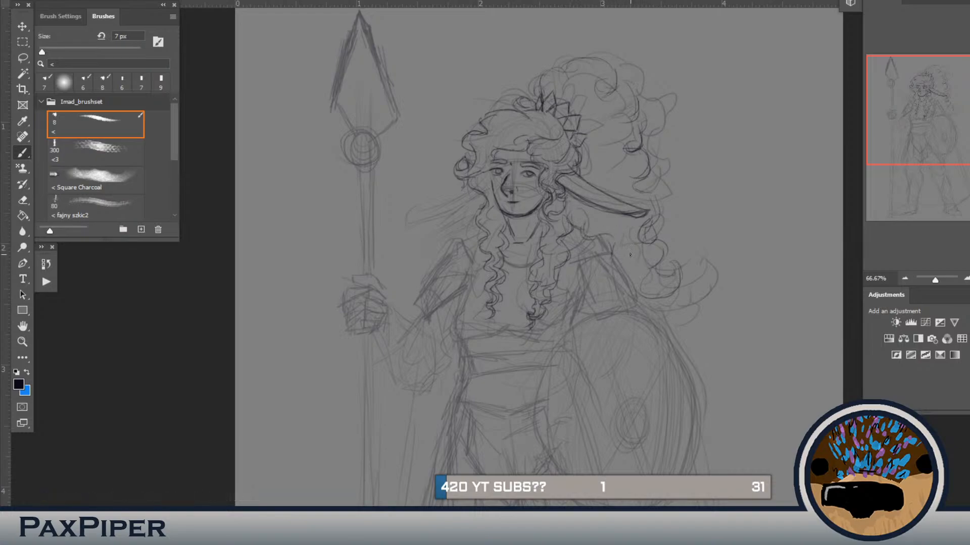
{"action": "mouse_move", "coordinate": [654, 289]}
{"action": "left_mouse_down"}
{"action": "mouse_move", "coordinate": [634, 275]}
{"action": "mouse_move", "coordinate": [649, 250]}
{"action": "mouse_move", "coordinate": [618, 247]}
{"action": "left_mouse_up"}
{"action": "mouse_move", "coordinate": [606, 154]}
{"action": "left_mouse_down"}
{"action": "mouse_move", "coordinate": [595, 172]}
{"action": "mouse_move", "coordinate": [605, 175]}
{"action": "left_mouse_up"}
{"action": "mouse_move", "coordinate": [597, 87]}
{"action": "left_mouse_down"}
{"action": "mouse_move", "coordinate": [584, 95]}
{"action": "mouse_move", "coordinate": [591, 125]}
{"action": "left_mouse_up"}
{"action": "mouse_move", "coordinate": [610, 71]}
{"action": "left_mouse_down"}
{"action": "mouse_move", "coordinate": [633, 91]}
{"action": "mouse_move", "coordinate": [626, 90]}
{"action": "left_mouse_up"}
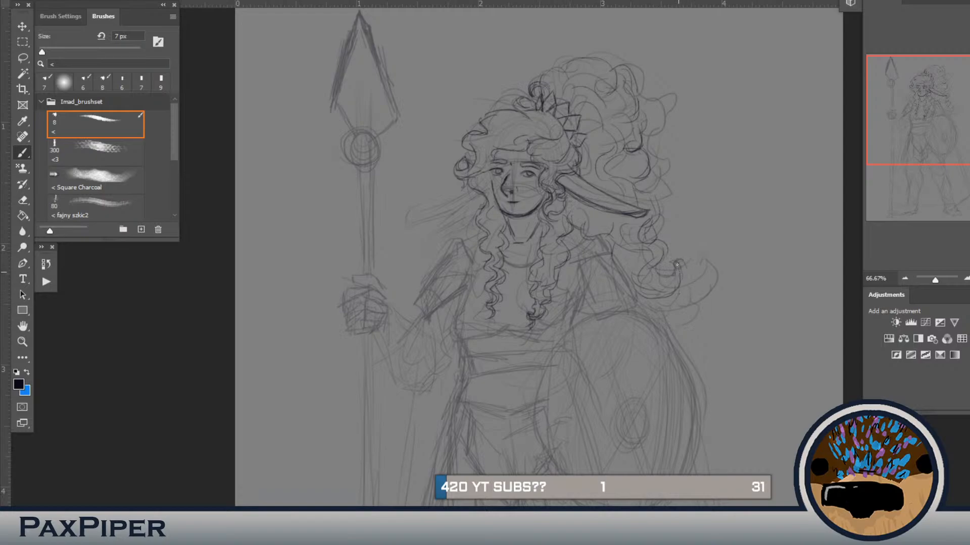
Step: Add small detail strands to the curls beside the face on the spear side
{"action": "left_click_drag", "start_coordinate": [485, 170], "coordinate": [468, 164]}
{"action": "left_click_drag", "start_coordinate": [477, 206], "coordinate": [487, 212]}
{"action": "left_click_drag", "start_coordinate": [491, 141], "coordinate": [484, 143]}
Step: Show the reference image and draw the high textured collar around the neck
{"action": "left_click_drag", "start_coordinate": [530, 221], "coordinate": [525, 232]}
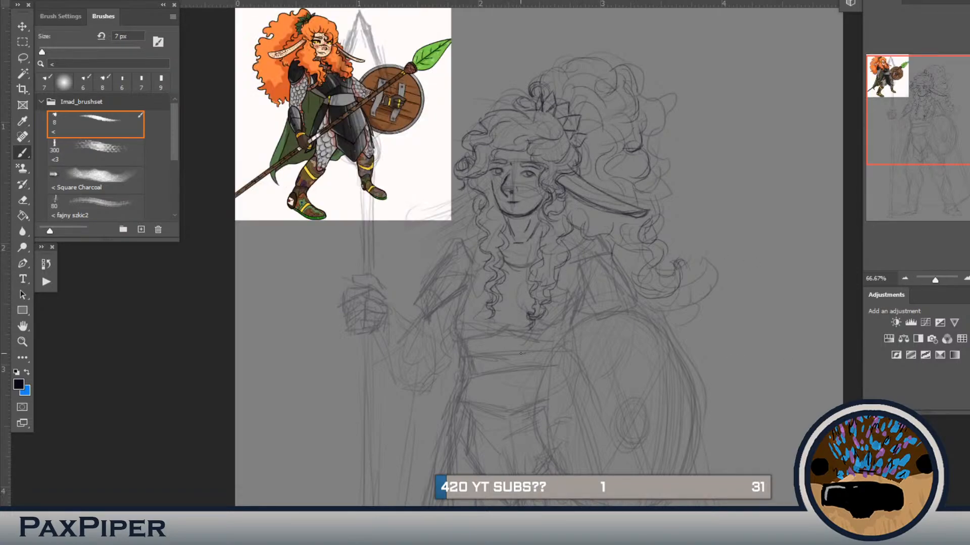
{"action": "mouse_move", "coordinate": [510, 263]}
{"action": "left_mouse_down"}
{"action": "mouse_move", "coordinate": [536, 260]}
{"action": "mouse_move", "coordinate": [499, 261]}
{"action": "mouse_move", "coordinate": [514, 254]}
{"action": "mouse_move", "coordinate": [503, 253]}
{"action": "mouse_move", "coordinate": [523, 262]}
{"action": "mouse_move", "coordinate": [509, 260]}
{"action": "mouse_move", "coordinate": [540, 251]}
{"action": "mouse_move", "coordinate": [517, 261]}
{"action": "left_mouse_up"}
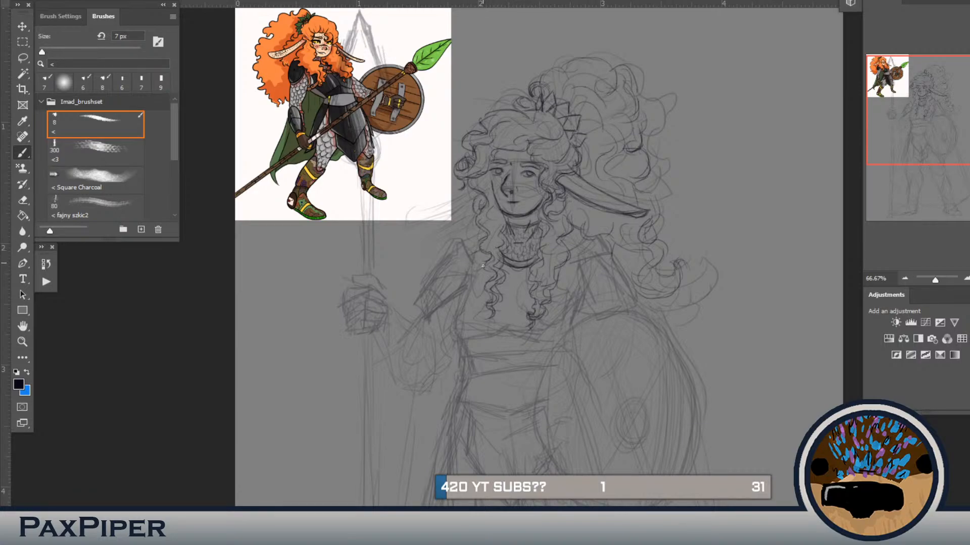
Step: Draw the breastplate with its side contours, pointed curved lower edge and shoulder straps
{"action": "left_click_drag", "start_coordinate": [471, 268], "coordinate": [457, 331]}
{"action": "mouse_move", "coordinate": [502, 338]}
{"action": "left_mouse_down"}
{"action": "mouse_move", "coordinate": [475, 349]}
{"action": "mouse_move", "coordinate": [513, 332]}
{"action": "mouse_move", "coordinate": [462, 350]}
{"action": "left_mouse_up"}
{"action": "left_click_drag", "start_coordinate": [540, 342], "coordinate": [530, 344]}
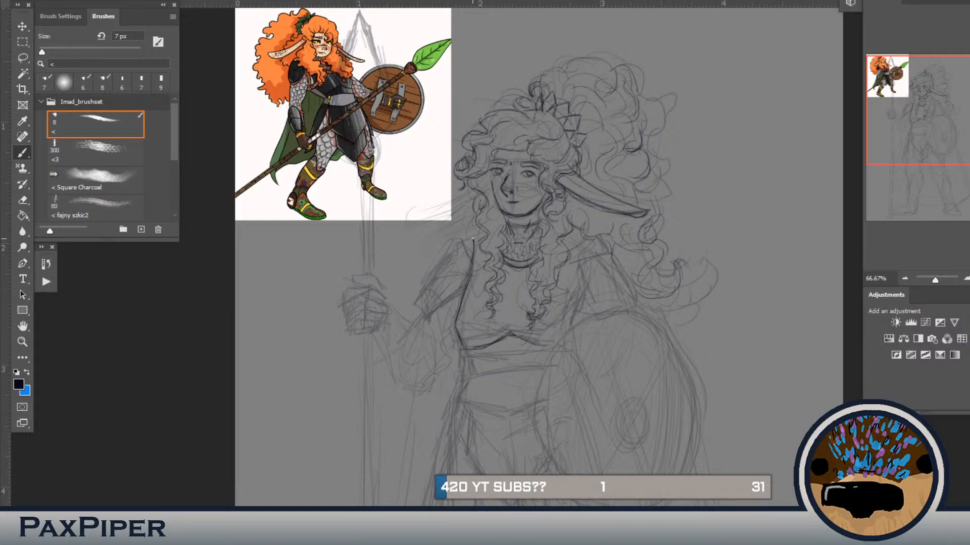
{"action": "mouse_move", "coordinate": [473, 235]}
{"action": "left_mouse_down"}
{"action": "mouse_move", "coordinate": [483, 232]}
{"action": "mouse_move", "coordinate": [465, 302]}
{"action": "left_mouse_up"}
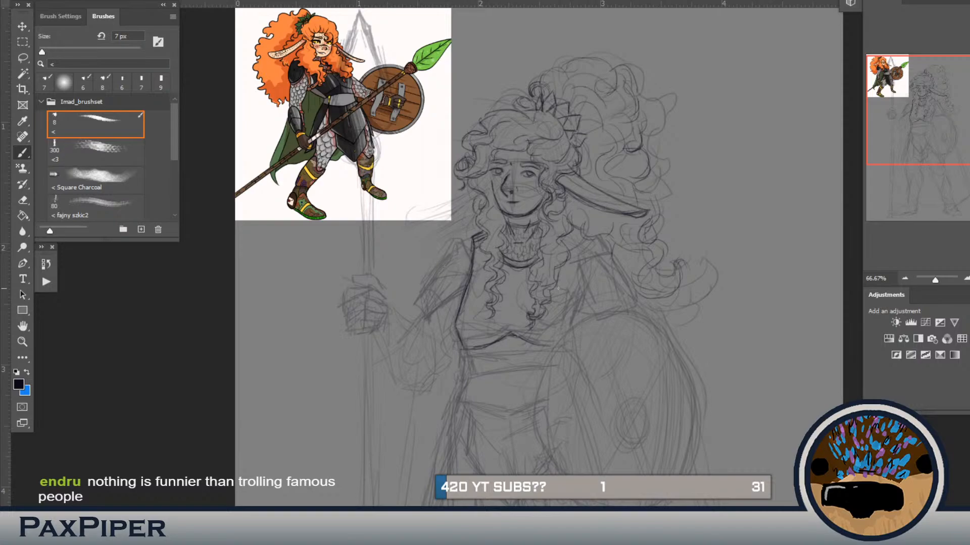
{"action": "left_click_drag", "start_coordinate": [581, 259], "coordinate": [573, 332]}
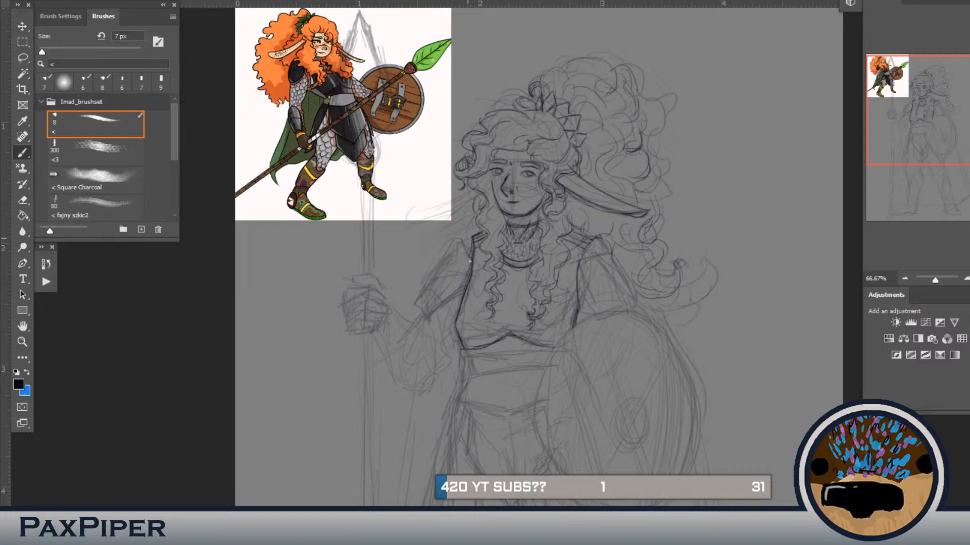
Step: Draw the upper-arm armour plate of the spear arm with a double band at its lower edge
{"action": "mouse_move", "coordinate": [469, 258]}
{"action": "left_mouse_down"}
{"action": "mouse_move", "coordinate": [462, 234]}
{"action": "mouse_move", "coordinate": [453, 241]}
{"action": "mouse_move", "coordinate": [458, 235]}
{"action": "mouse_move", "coordinate": [419, 297]}
{"action": "left_mouse_up"}
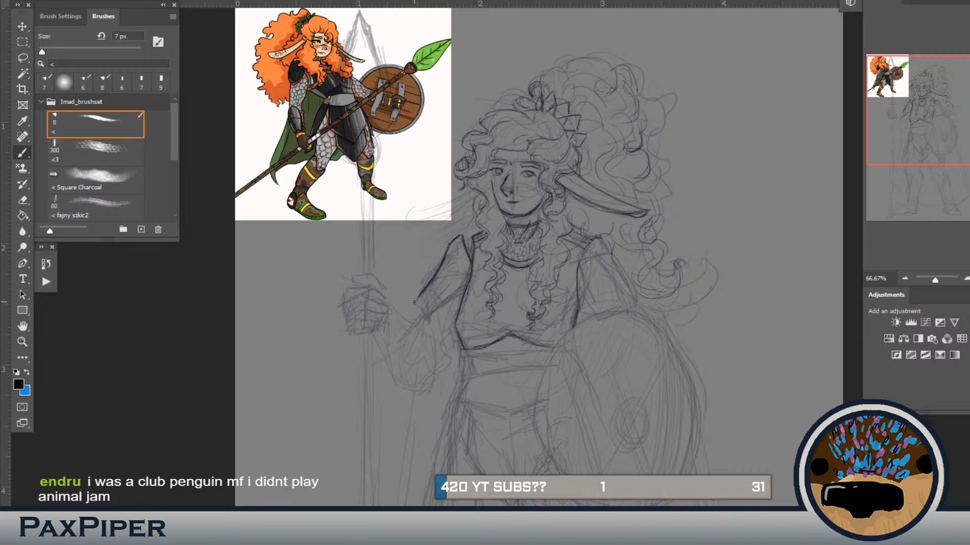
{"action": "left_click_drag", "start_coordinate": [431, 312], "coordinate": [425, 307]}
{"action": "left_click_drag", "start_coordinate": [437, 316], "coordinate": [464, 297]}
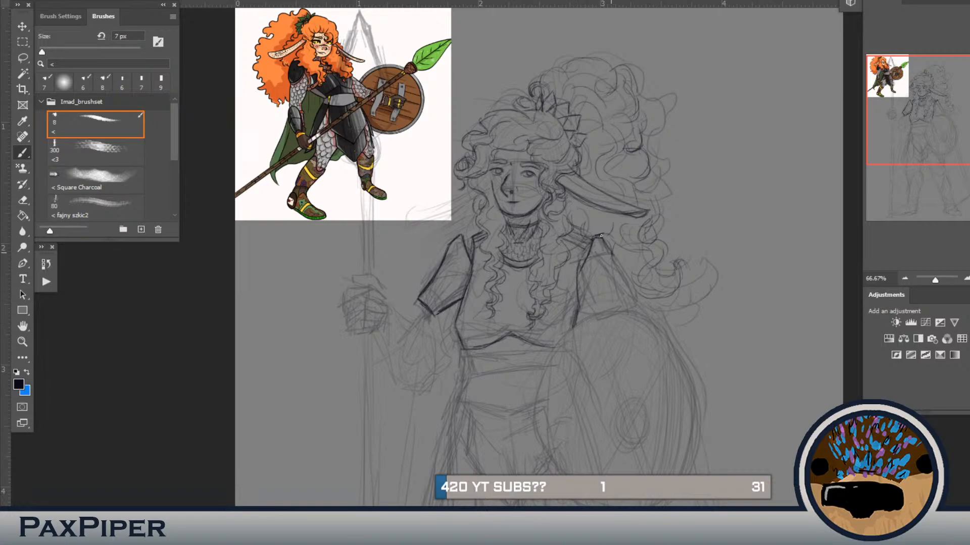
Step: Draw the upper-arm armour plate of the shield arm, redo its outer edge and erase the overlapping lines
{"action": "mouse_move", "coordinate": [614, 262]}
{"action": "left_mouse_down"}
{"action": "mouse_move", "coordinate": [609, 244]}
{"action": "mouse_move", "coordinate": [634, 316]}
{"action": "left_mouse_up"}
{"action": "mouse_move", "coordinate": [578, 289]}
{"action": "left_mouse_down"}
{"action": "mouse_move", "coordinate": [595, 317]}
{"action": "mouse_move", "coordinate": [579, 291]}
{"action": "left_mouse_up"}
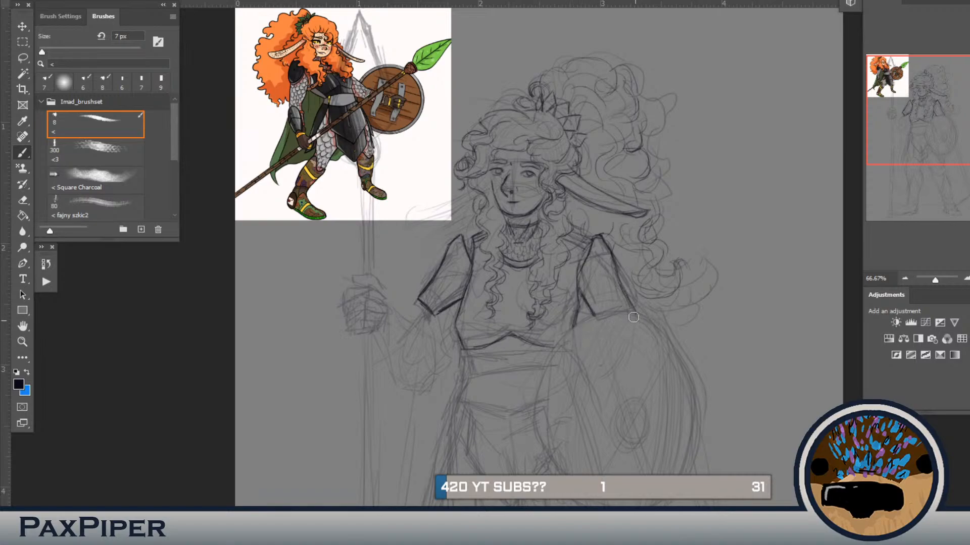
{"action": "left_click_drag", "start_coordinate": [617, 270], "coordinate": [616, 259]}
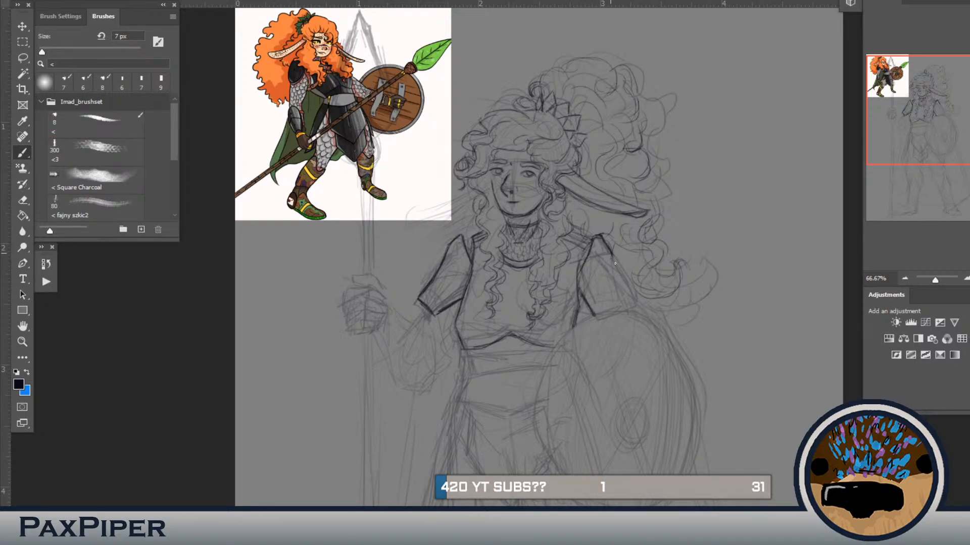
{"action": "left_click_drag", "start_coordinate": [612, 252], "coordinate": [635, 312]}
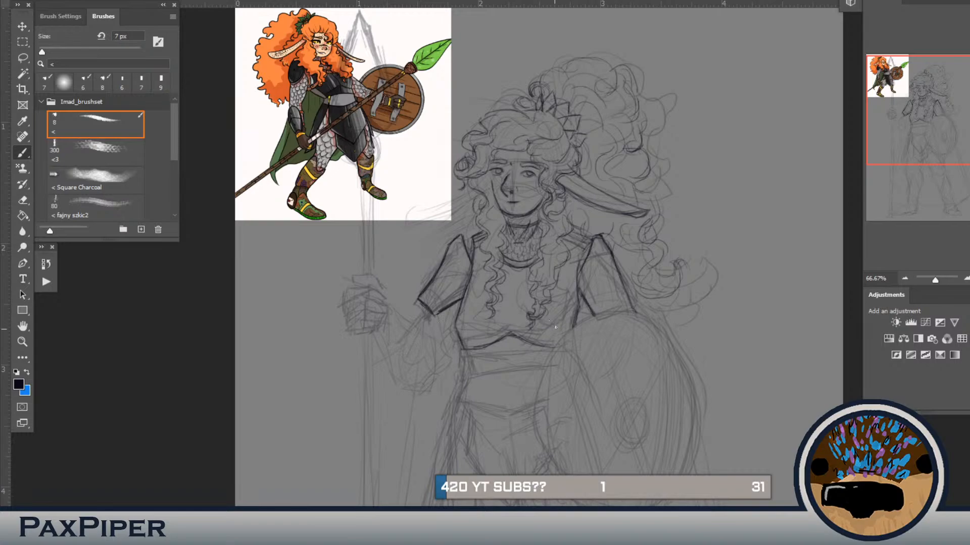
{"action": "left_click_drag", "start_coordinate": [594, 267], "coordinate": [600, 273]}
{"action": "key", "text": "e"}
{"action": "mouse_move", "coordinate": [586, 311]}
{"action": "left_mouse_down"}
{"action": "mouse_move", "coordinate": [579, 295]}
{"action": "mouse_move", "coordinate": [600, 317]}
{"action": "mouse_move", "coordinate": [586, 302]}
{"action": "left_mouse_up"}
{"action": "key", "text": "b"}
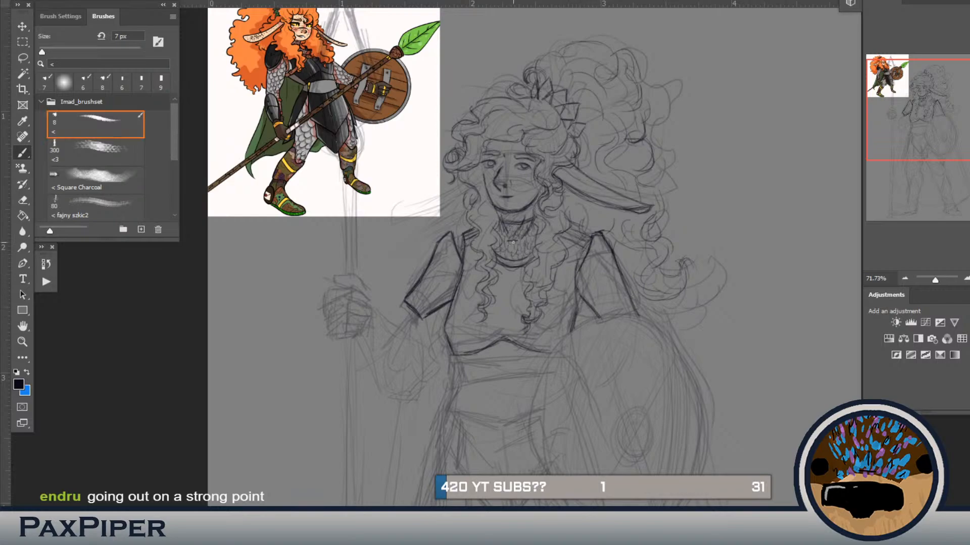
Step: Draw the elbow and both contours of the forearm holding the spear
{"action": "mouse_move", "coordinate": [407, 320]}
{"action": "left_mouse_down"}
{"action": "mouse_move", "coordinate": [453, 253]}
{"action": "mouse_move", "coordinate": [447, 316]}
{"action": "left_mouse_up"}
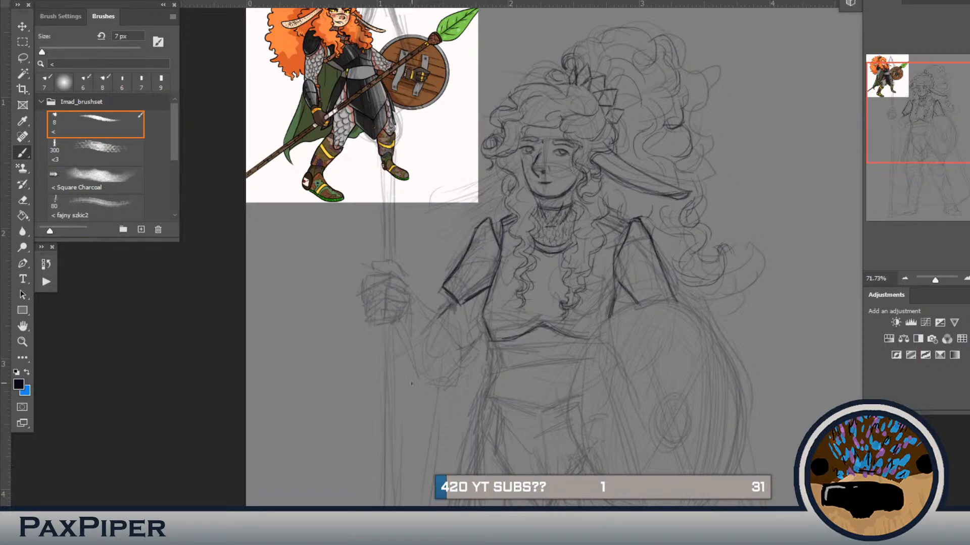
{"action": "mouse_move", "coordinate": [423, 311]}
{"action": "left_mouse_down"}
{"action": "mouse_move", "coordinate": [461, 344]}
{"action": "mouse_move", "coordinate": [441, 328]}
{"action": "mouse_move", "coordinate": [449, 353]}
{"action": "left_mouse_up"}
{"action": "left_click_drag", "start_coordinate": [406, 341], "coordinate": [415, 358]}
{"action": "left_click_drag", "start_coordinate": [398, 326], "coordinate": [421, 363]}
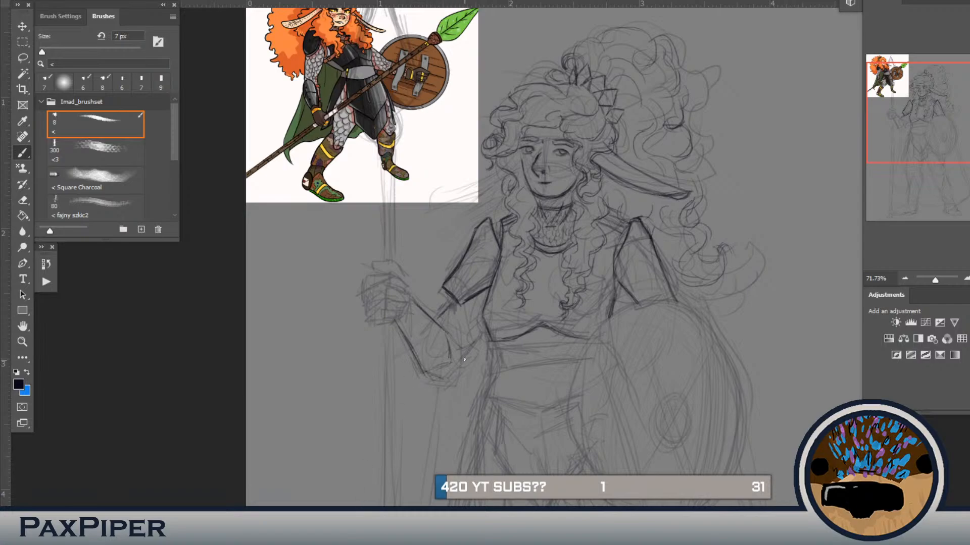
{"action": "left_click_drag", "start_coordinate": [457, 374], "coordinate": [453, 377]}
Step: Draw the curved bracer bands across the spear arm's forearm and wrist
{"action": "left_click_drag", "start_coordinate": [440, 349], "coordinate": [422, 358]}
{"action": "left_click_drag", "start_coordinate": [436, 346], "coordinate": [415, 355]}
{"action": "left_click_drag", "start_coordinate": [411, 303], "coordinate": [391, 320]}
{"action": "left_click_drag", "start_coordinate": [410, 292], "coordinate": [393, 311]}
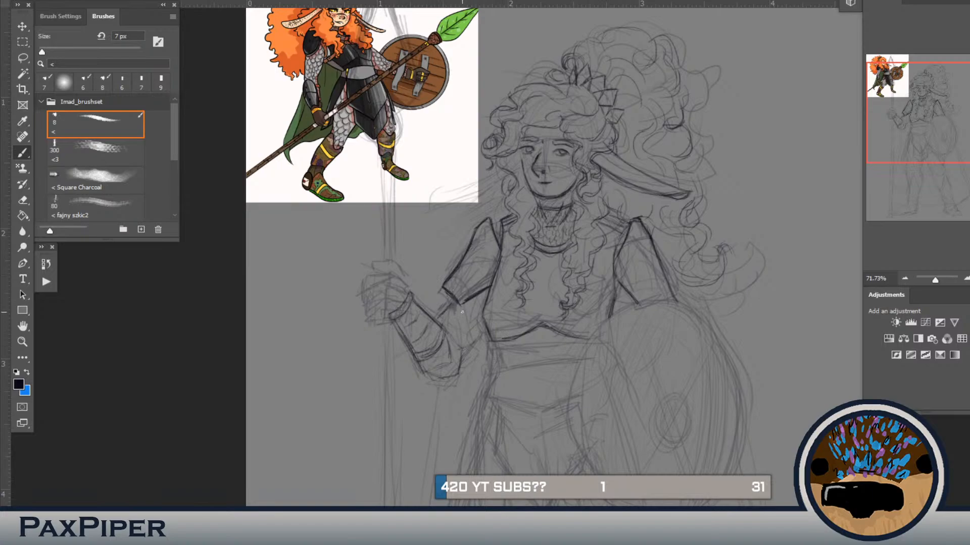
Step: Select the upper-arm plate of the spear arm and transform it to adjust its angle and shape against the sketch
{"action": "key", "text": "l"}
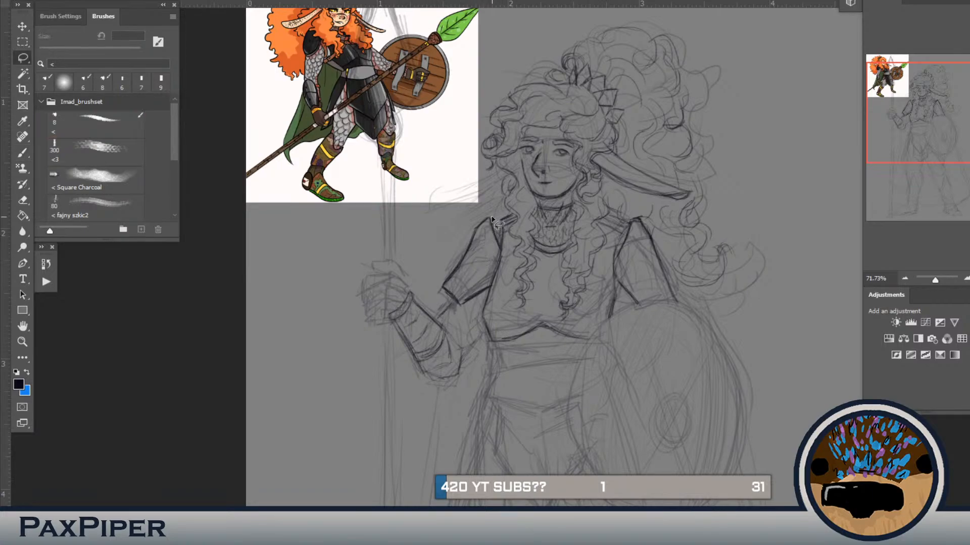
{"action": "mouse_move", "coordinate": [498, 232]}
{"action": "left_mouse_down"}
{"action": "mouse_move", "coordinate": [483, 300]}
{"action": "mouse_move", "coordinate": [460, 316]}
{"action": "mouse_move", "coordinate": [431, 270]}
{"action": "mouse_move", "coordinate": [467, 219]}
{"action": "mouse_move", "coordinate": [498, 229]}
{"action": "left_mouse_up"}
{"action": "key", "text": "ctrl+t"}
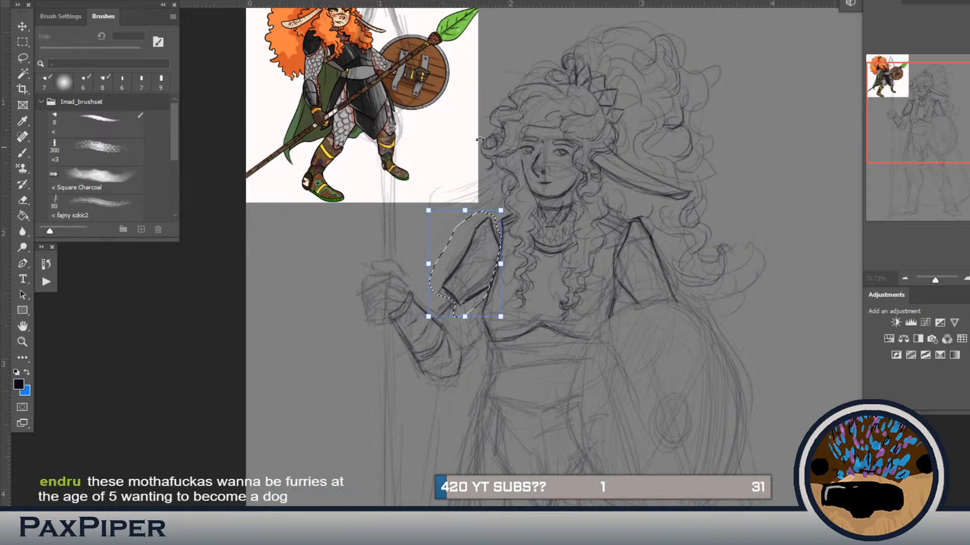
{"action": "left_click_drag", "start_coordinate": [430, 282], "coordinate": [473, 227]}
{"action": "left_click_drag", "start_coordinate": [458, 307], "coordinate": [460, 314]}
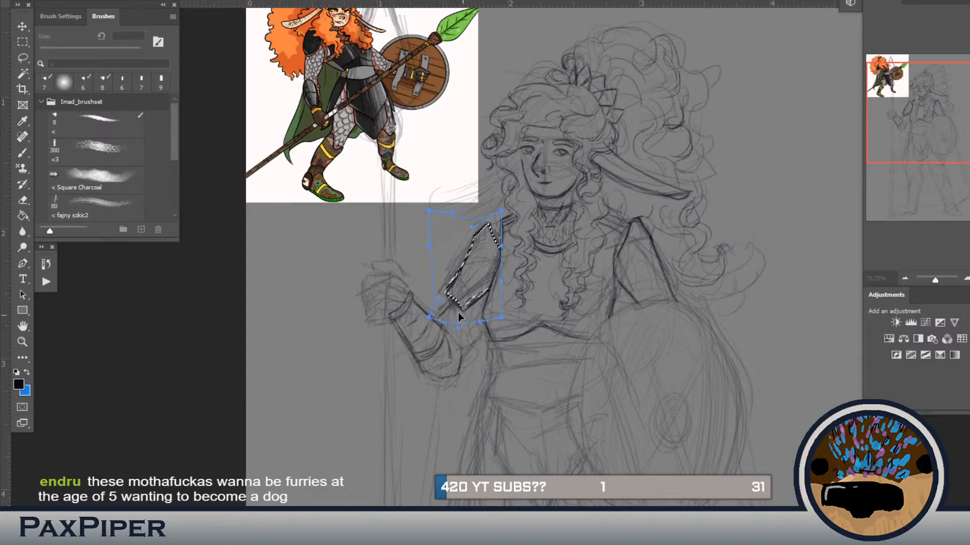
{"action": "key", "text": "Return"}
{"action": "key", "text": "ctrl+d"}
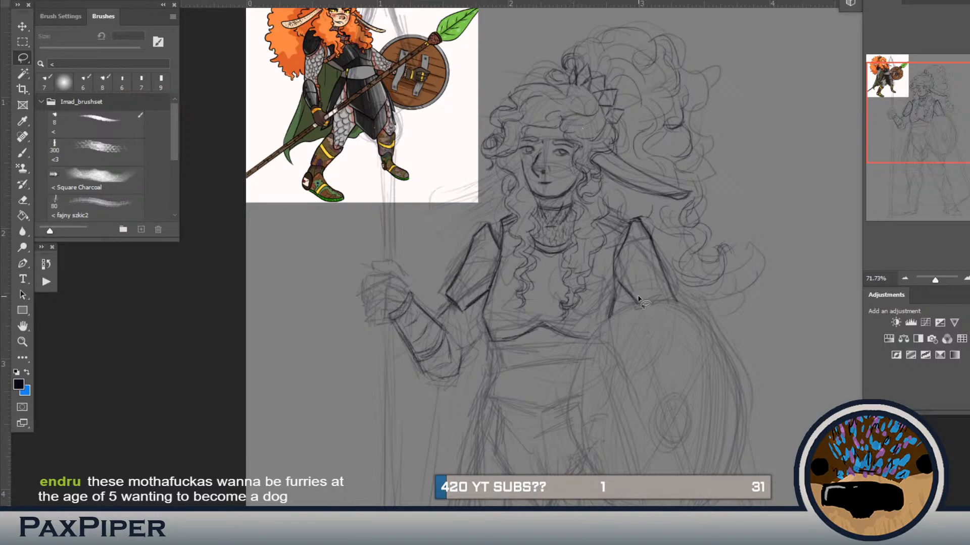
Step: Draw the inner-elbow line below the spear arm's plate and shift the plate's lower corner slightly down
{"action": "key", "text": "b"}
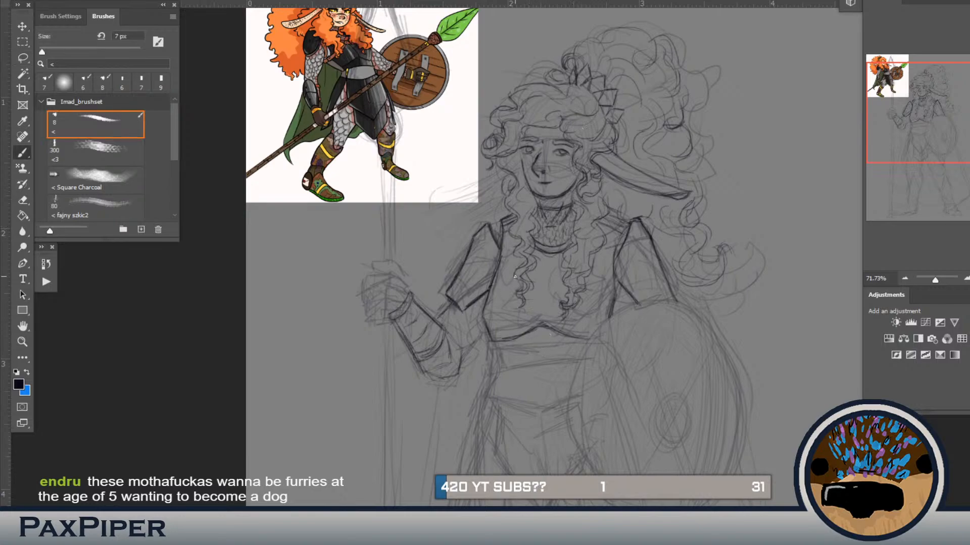
{"action": "left_click_drag", "start_coordinate": [453, 302], "coordinate": [441, 319]}
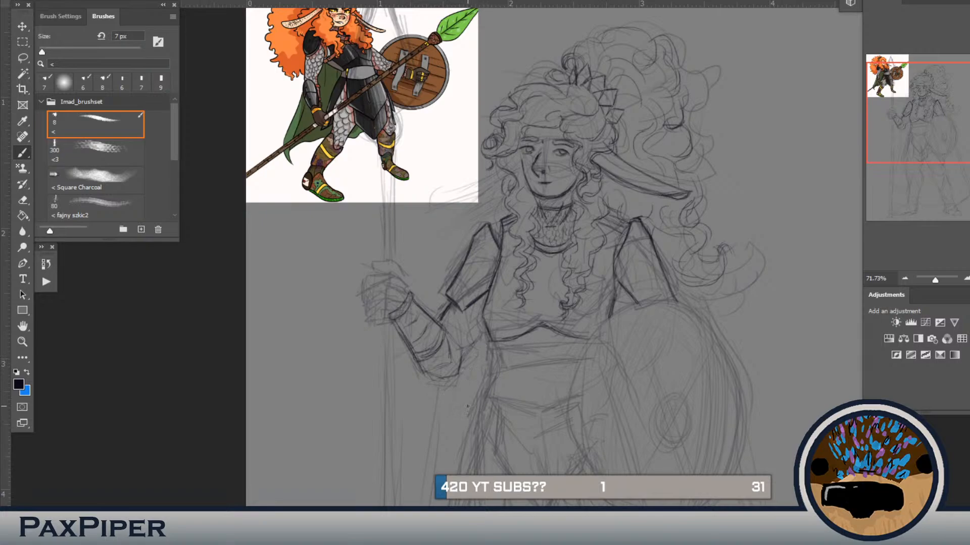
{"action": "key", "text": "l"}
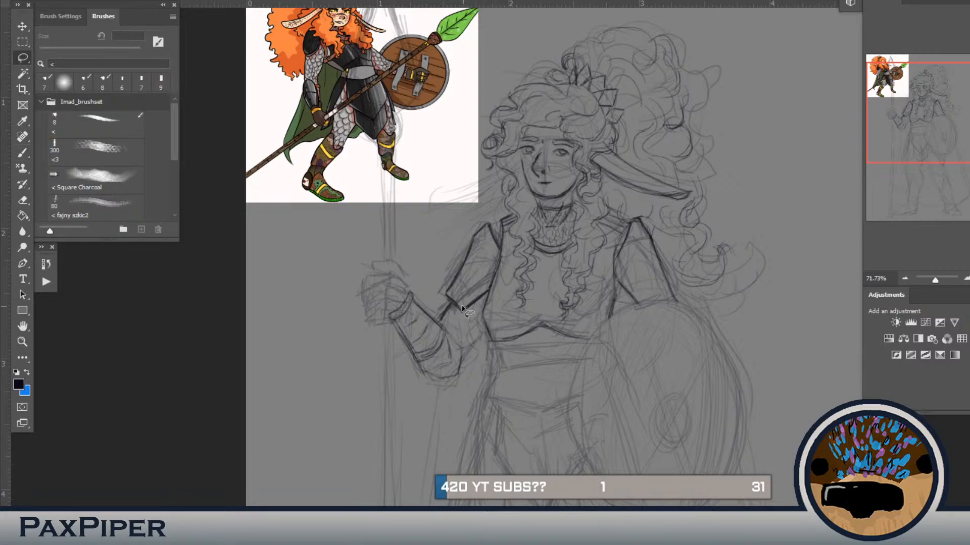
{"action": "mouse_move", "coordinate": [454, 279]}
{"action": "left_mouse_down"}
{"action": "mouse_move", "coordinate": [473, 332]}
{"action": "mouse_move", "coordinate": [445, 323]}
{"action": "mouse_move", "coordinate": [438, 303]}
{"action": "mouse_move", "coordinate": [446, 280]}
{"action": "mouse_move", "coordinate": [443, 308]}
{"action": "mouse_move", "coordinate": [457, 283]}
{"action": "mouse_move", "coordinate": [477, 306]}
{"action": "mouse_move", "coordinate": [453, 326]}
{"action": "mouse_move", "coordinate": [438, 322]}
{"action": "mouse_move", "coordinate": [432, 288]}
{"action": "mouse_move", "coordinate": [447, 268]}
{"action": "left_mouse_up"}
{"action": "key", "text": "v"}
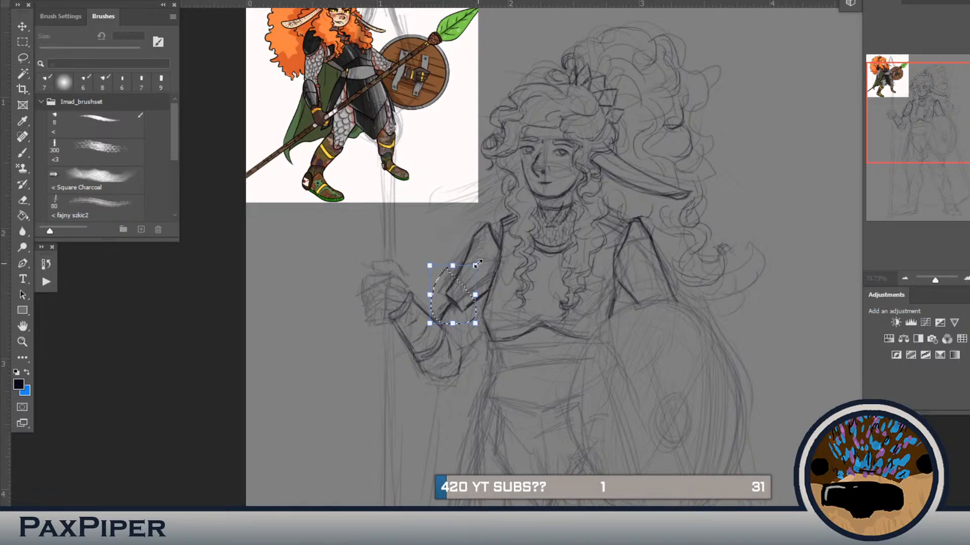
{"action": "left_click_drag", "start_coordinate": [458, 286], "coordinate": [459, 288]}
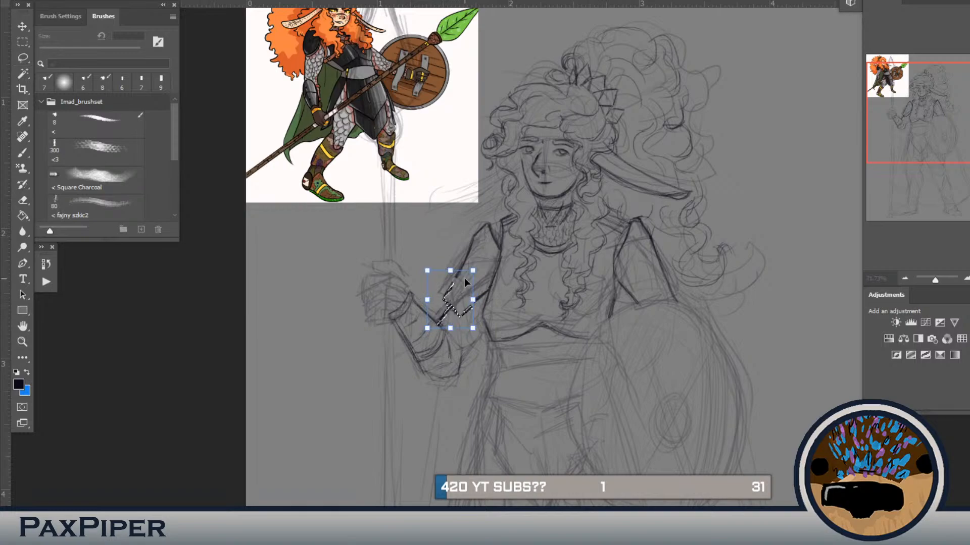
{"action": "left_click", "coordinate": [571, 1]}
{"action": "key", "text": "l"}
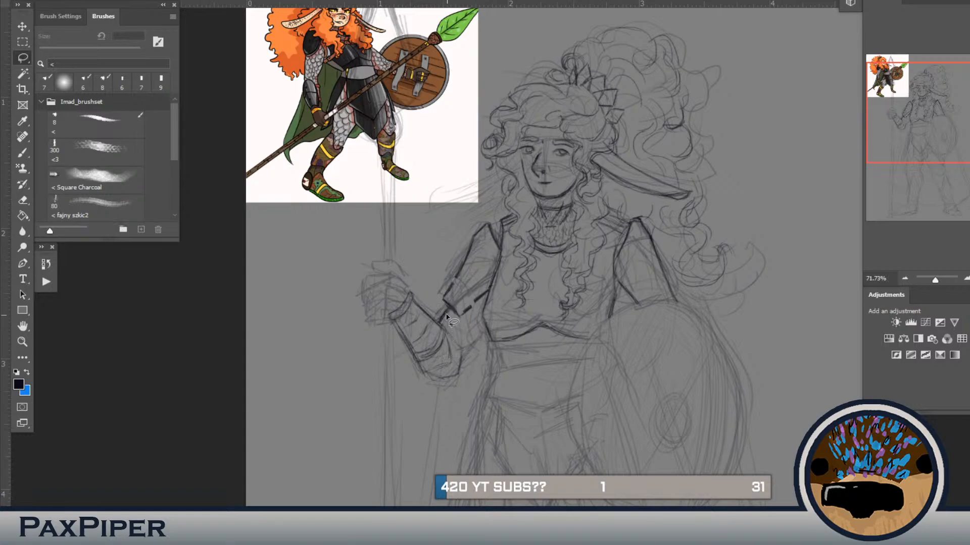
Step: Draw the underside of the spear arm's upper arm down to the elbow and rework the forearm's outer contour
{"action": "key", "text": "b"}
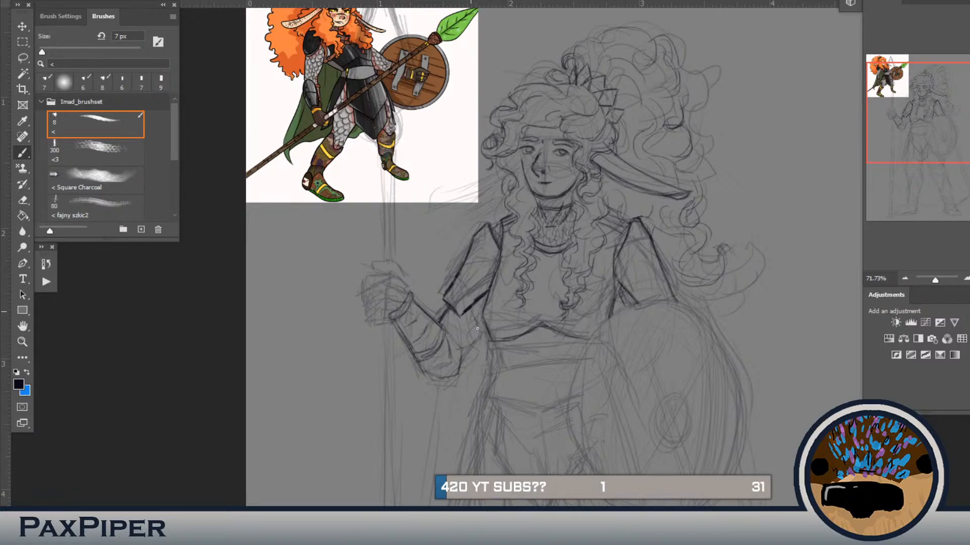
{"action": "mouse_move", "coordinate": [478, 332]}
{"action": "left_mouse_down"}
{"action": "mouse_move", "coordinate": [456, 353]}
{"action": "mouse_move", "coordinate": [454, 372]}
{"action": "mouse_move", "coordinate": [481, 342]}
{"action": "left_mouse_up"}
{"action": "key", "text": "b"}
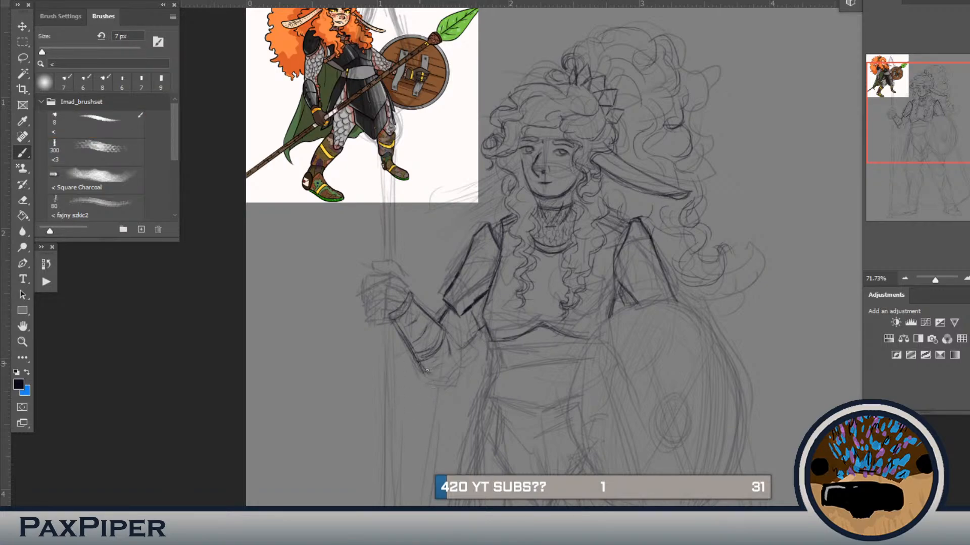
{"action": "mouse_move", "coordinate": [463, 350]}
{"action": "left_mouse_down"}
{"action": "mouse_move", "coordinate": [431, 374]}
{"action": "mouse_move", "coordinate": [448, 374]}
{"action": "mouse_move", "coordinate": [468, 361]}
{"action": "left_mouse_up"}
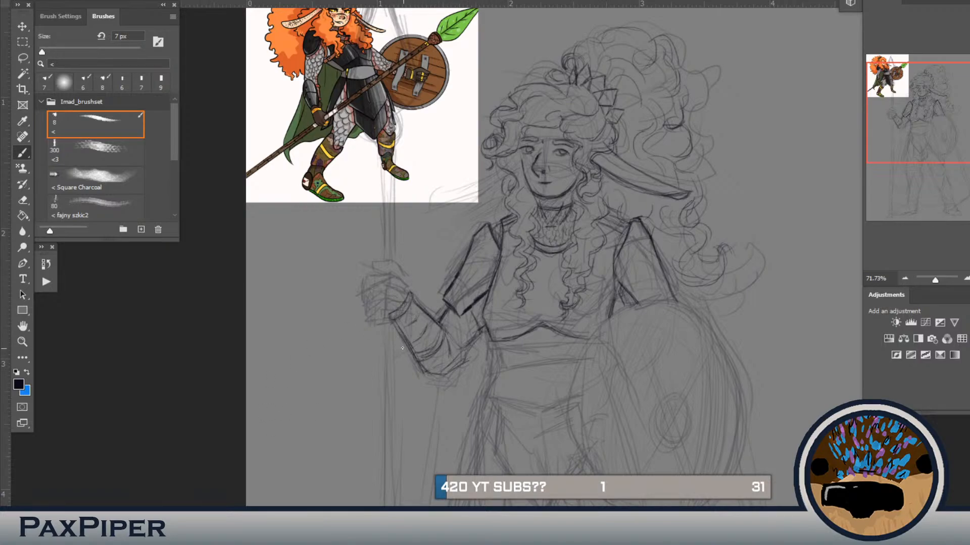
{"action": "left_click_drag", "start_coordinate": [413, 362], "coordinate": [407, 350]}
Step: Draw the clenched fingers of the hand gripping the spear
{"action": "mouse_move", "coordinate": [383, 306]}
{"action": "left_mouse_down"}
{"action": "mouse_move", "coordinate": [378, 281]}
{"action": "mouse_move", "coordinate": [382, 310]}
{"action": "mouse_move", "coordinate": [373, 281]}
{"action": "mouse_move", "coordinate": [386, 312]}
{"action": "left_mouse_up"}
{"action": "mouse_move", "coordinate": [373, 274]}
{"action": "left_mouse_down"}
{"action": "mouse_move", "coordinate": [397, 276]}
{"action": "mouse_move", "coordinate": [389, 286]}
{"action": "mouse_move", "coordinate": [371, 282]}
{"action": "mouse_move", "coordinate": [390, 274]}
{"action": "mouse_move", "coordinate": [381, 298]}
{"action": "mouse_move", "coordinate": [400, 290]}
{"action": "left_mouse_up"}
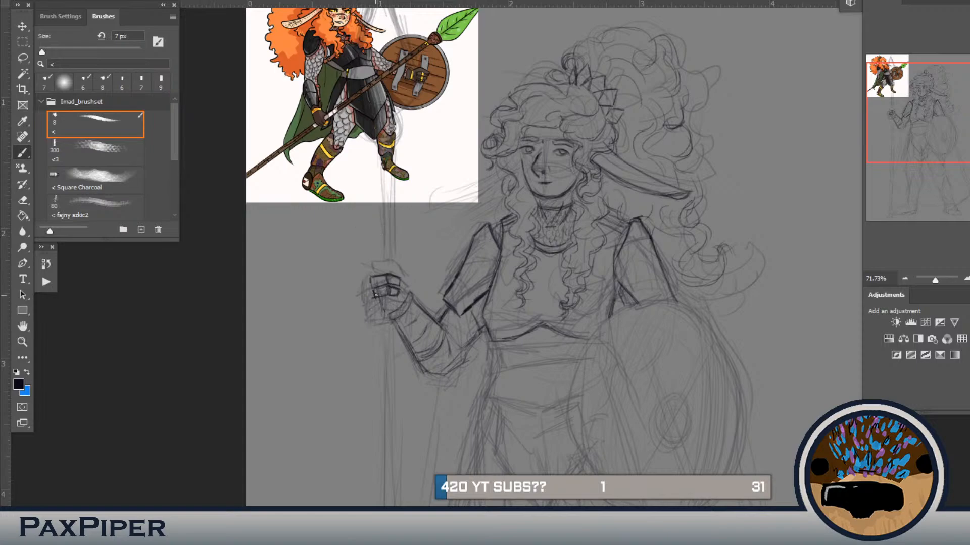
{"action": "left_click_drag", "start_coordinate": [376, 307], "coordinate": [389, 296]}
Step: Select the drawn fingers of the spear hand, then rotate and reposition them over the sketched fist
{"action": "key", "text": "l"}
{"action": "mouse_move", "coordinate": [403, 295]}
{"action": "left_mouse_down"}
{"action": "mouse_move", "coordinate": [379, 319]}
{"action": "mouse_move", "coordinate": [360, 262]}
{"action": "mouse_move", "coordinate": [407, 315]}
{"action": "mouse_move", "coordinate": [393, 318]}
{"action": "left_mouse_up"}
{"action": "key", "text": "ctrl+t"}
{"action": "left_click_drag", "start_coordinate": [444, 256], "coordinate": [453, 265]}
{"action": "left_click_drag", "start_coordinate": [353, 280], "coordinate": [389, 284]}
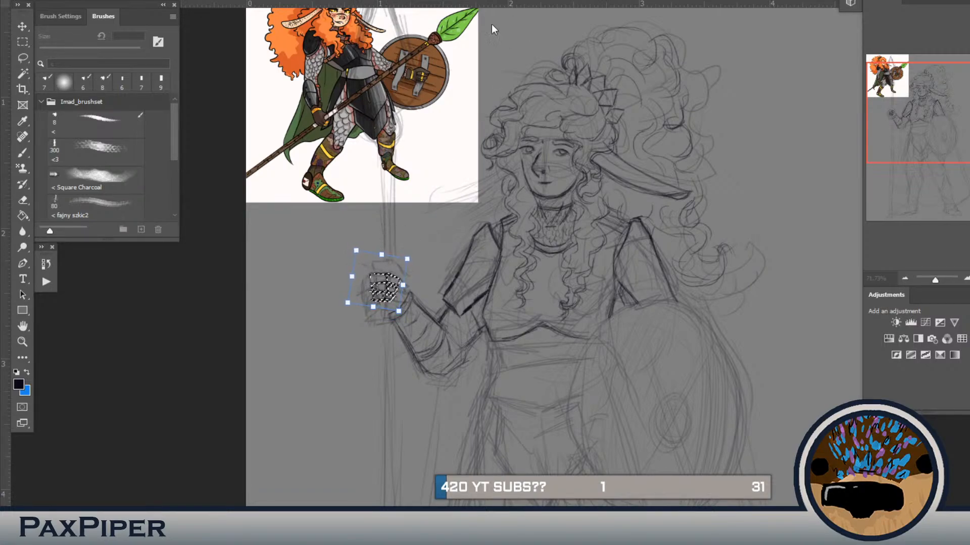
{"action": "left_click_drag", "start_coordinate": [356, 251], "coordinate": [386, 263]}
{"action": "key", "text": "Return"}
{"action": "key", "text": "ctrl+d"}
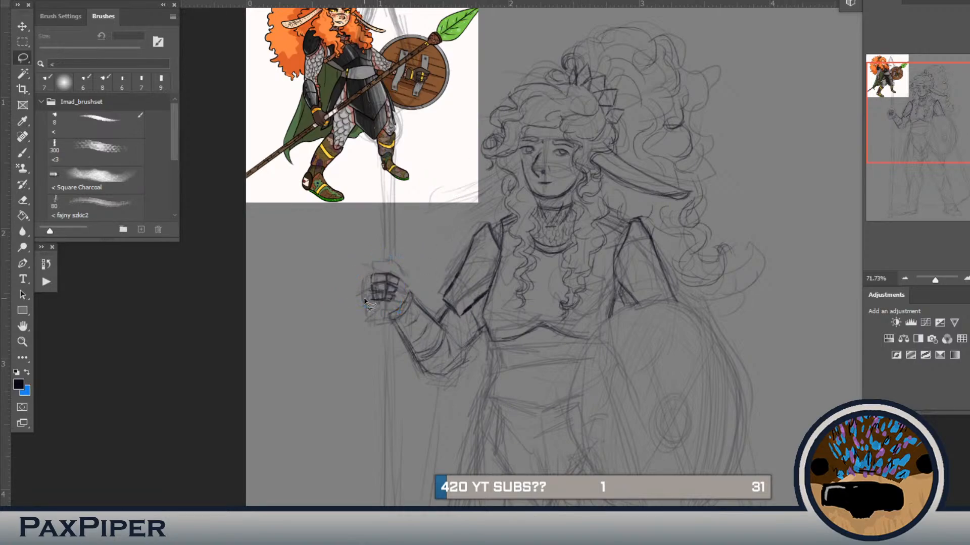
Step: Reselect the fist's fingers, tilt them the opposite way and move them to line up with the sketched hand
{"action": "key", "text": "ctrl+t"}
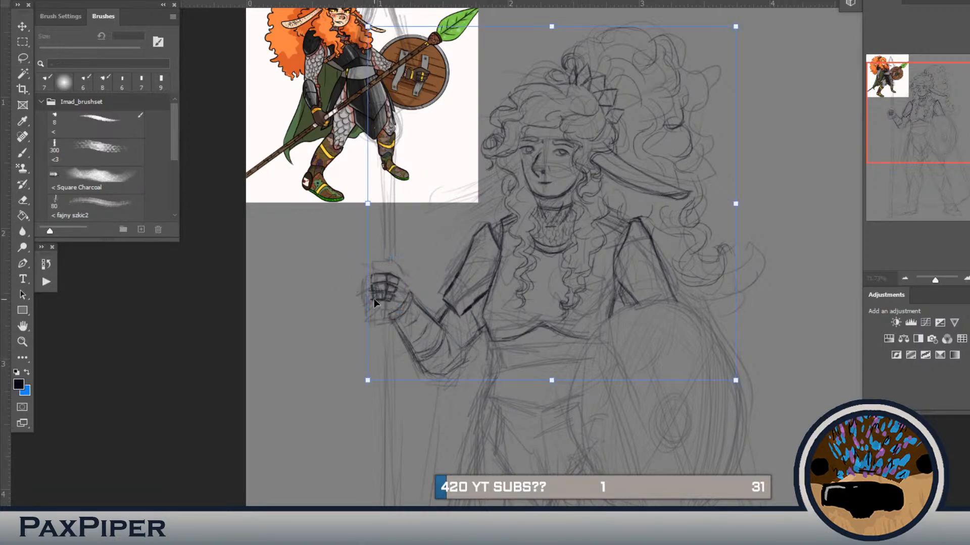
{"action": "key", "text": "Return"}
{"action": "mouse_move", "coordinate": [410, 254]}
{"action": "left_mouse_down"}
{"action": "mouse_move", "coordinate": [404, 295]}
{"action": "mouse_move", "coordinate": [383, 311]}
{"action": "mouse_move", "coordinate": [372, 252]}
{"action": "mouse_move", "coordinate": [380, 291]}
{"action": "left_mouse_up"}
{"action": "key", "text": "ctrl+t"}
{"action": "left_click_drag", "start_coordinate": [447, 252], "coordinate": [446, 247]}
{"action": "left_click_drag", "start_coordinate": [410, 289], "coordinate": [417, 289]}
{"action": "left_click_drag", "start_coordinate": [391, 293], "coordinate": [384, 279]}
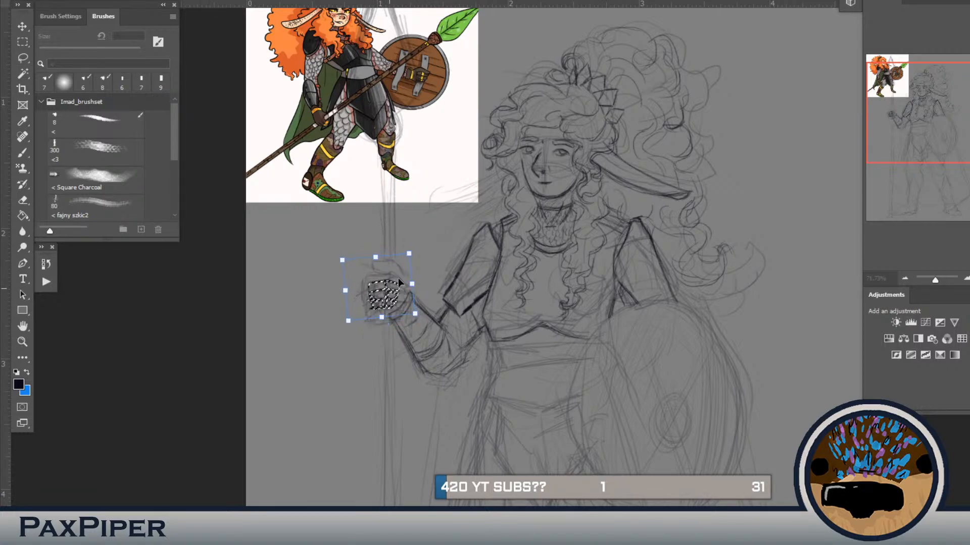
{"action": "key", "text": "Return"}
{"action": "key", "text": "ctrl+d"}
Step: Draw the knuckle contour and the back of the spear hand, joining the fingers to the wrist
{"action": "key", "text": "b"}
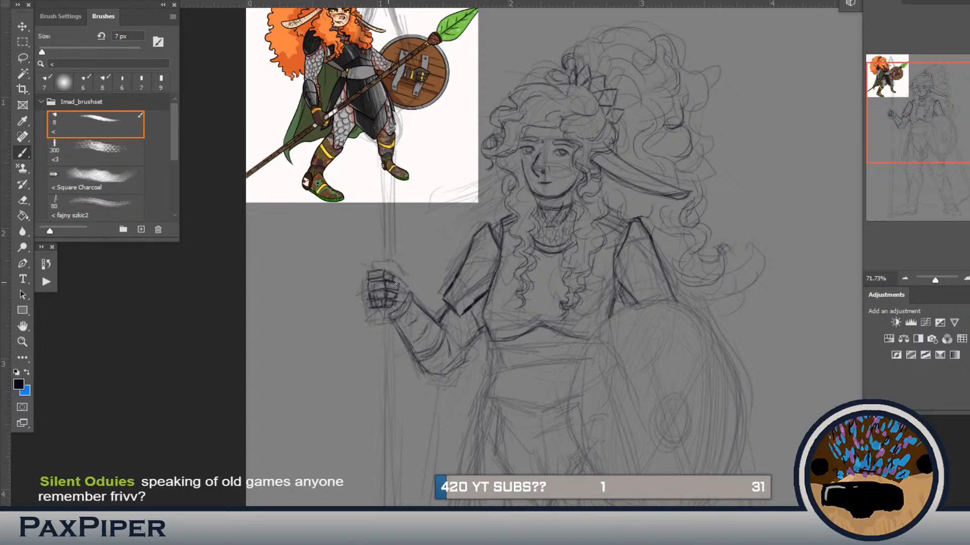
{"action": "key", "text": "e"}
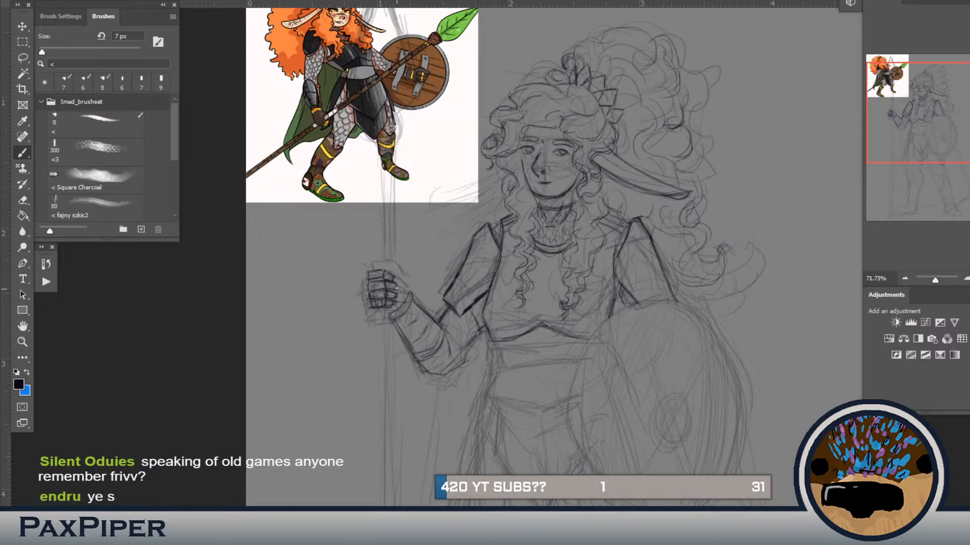
{"action": "left_click_drag", "start_coordinate": [397, 285], "coordinate": [402, 306]}
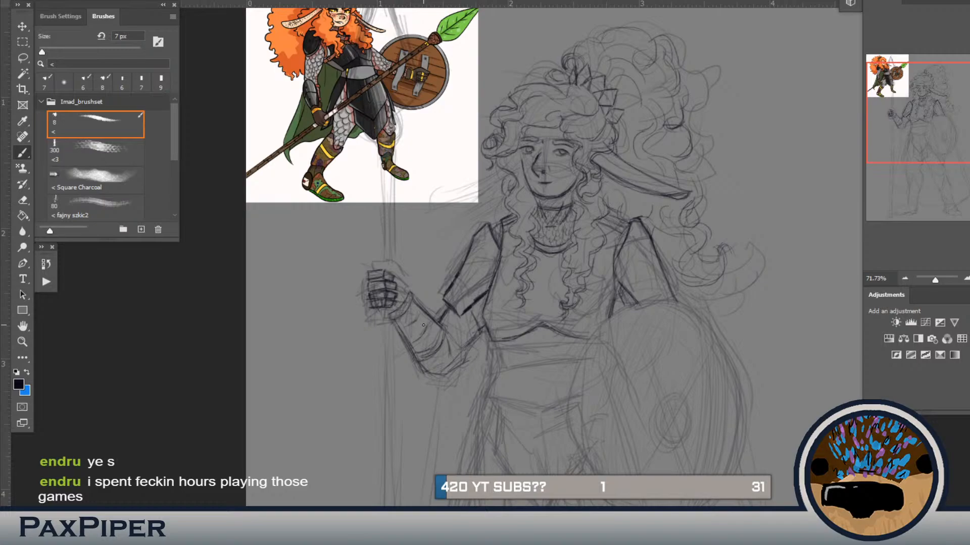
{"action": "left_click_drag", "start_coordinate": [397, 294], "coordinate": [395, 304]}
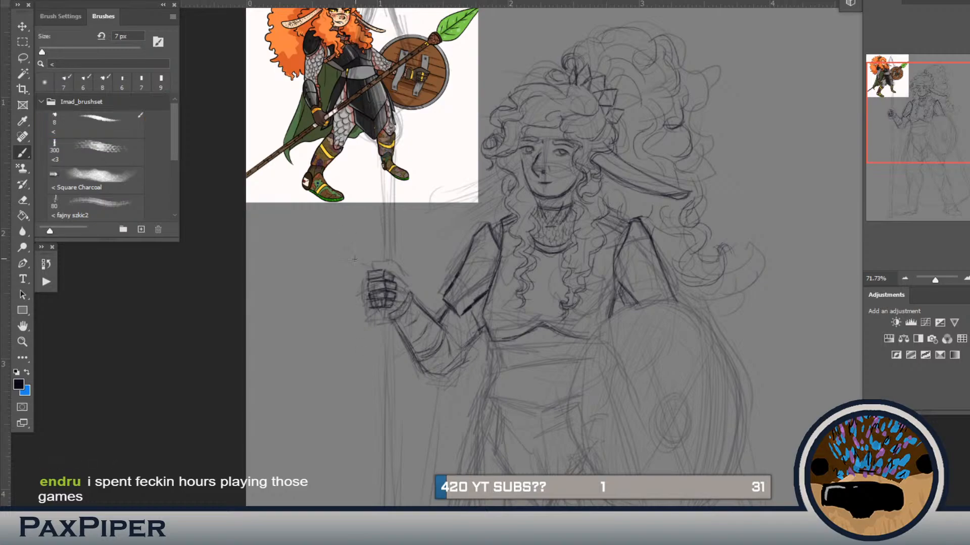
{"action": "left_click_drag", "start_coordinate": [400, 281], "coordinate": [400, 278]}
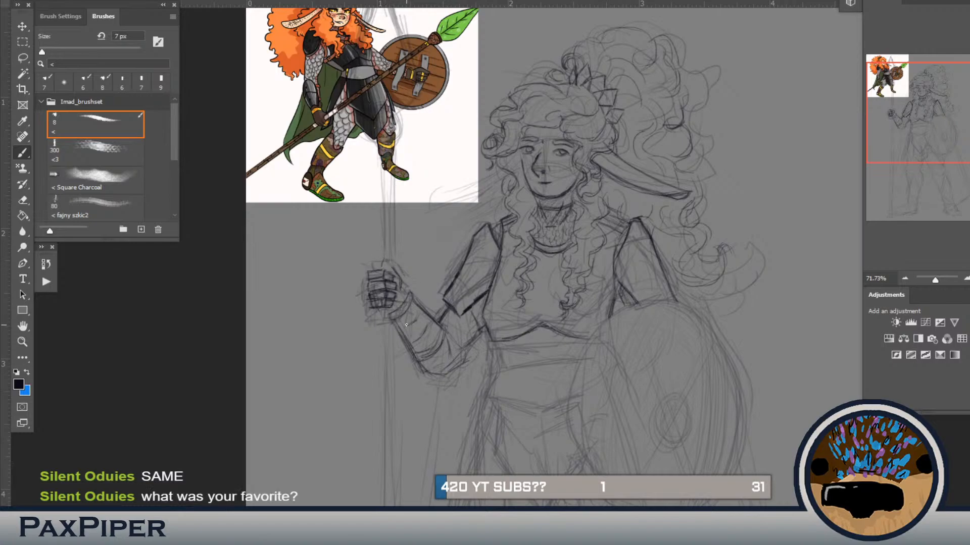
{"action": "left_click_drag", "start_coordinate": [386, 271], "coordinate": [392, 270]}
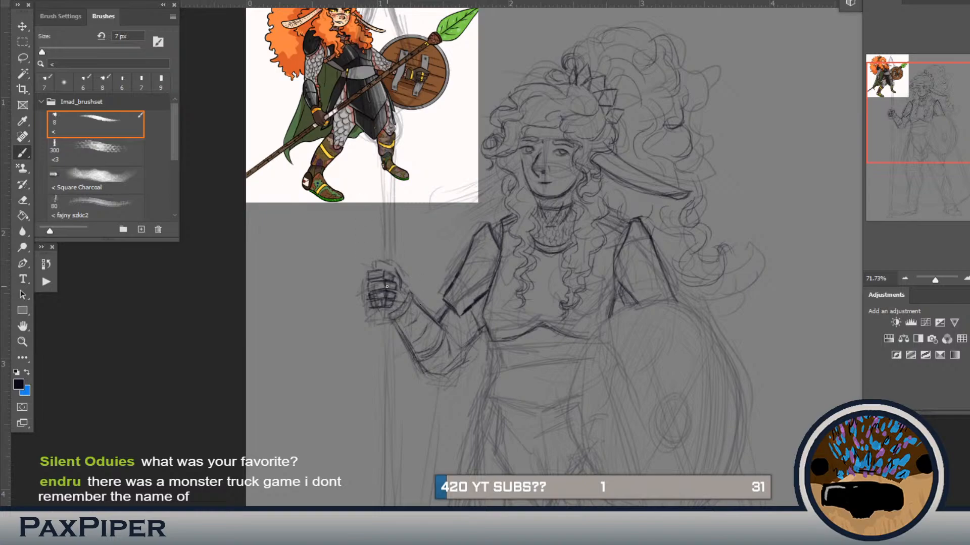
Step: Select the upper part of the spear hand and nudge its knuckle contour with a transform
{"action": "key", "text": "l"}
{"action": "mouse_move", "coordinate": [370, 254]}
{"action": "left_mouse_down"}
{"action": "mouse_move", "coordinate": [390, 271]}
{"action": "mouse_move", "coordinate": [404, 295]}
{"action": "mouse_move", "coordinate": [403, 257]}
{"action": "mouse_move", "coordinate": [366, 250]}
{"action": "left_mouse_up"}
{"action": "key", "text": "ctrl+t"}
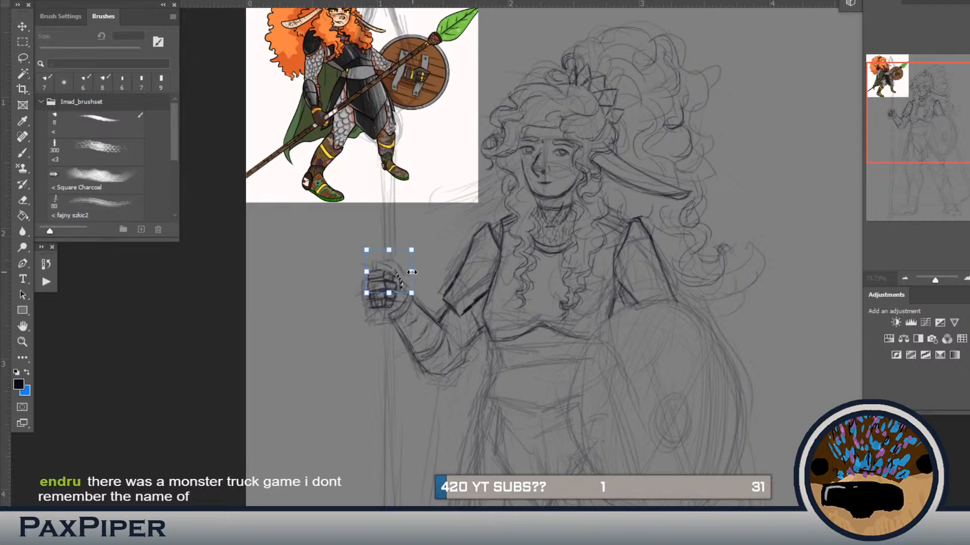
{"action": "left_click_drag", "start_coordinate": [411, 271], "coordinate": [411, 269]}
{"action": "key", "text": "Return"}
Step: Select the whole spear hand, then rotate, scale and reposition it to fit the end of the forearm
{"action": "mouse_move", "coordinate": [407, 295]}
{"action": "left_mouse_down"}
{"action": "mouse_move", "coordinate": [401, 262]}
{"action": "mouse_move", "coordinate": [406, 292]}
{"action": "left_mouse_up"}
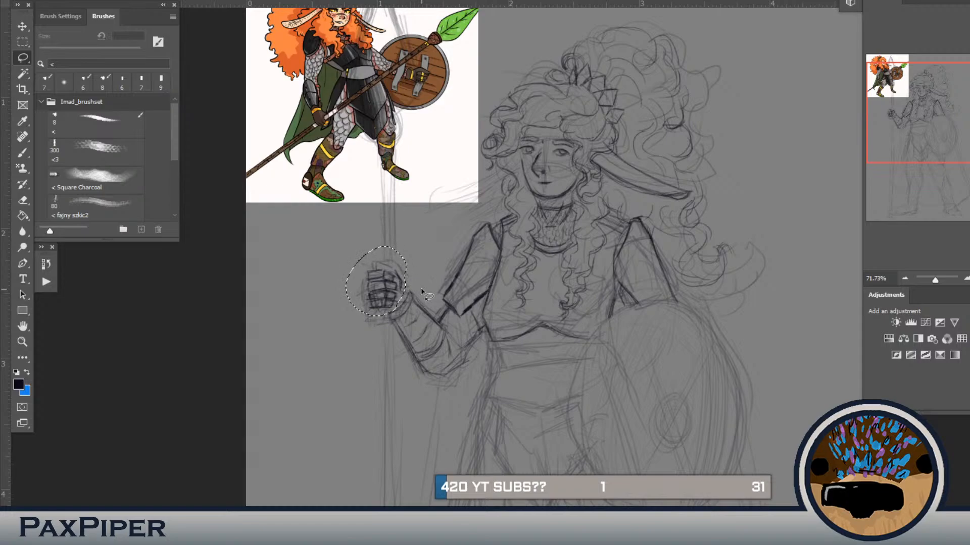
{"action": "key", "text": "ctrl+t"}
{"action": "left_click_drag", "start_coordinate": [431, 237], "coordinate": [432, 239]}
{"action": "left_click_drag", "start_coordinate": [375, 316], "coordinate": [377, 310]}
{"action": "left_click_drag", "start_coordinate": [392, 278], "coordinate": [394, 279]}
{"action": "left_click_drag", "start_coordinate": [406, 245], "coordinate": [418, 238]}
{"action": "left_click_drag", "start_coordinate": [398, 275], "coordinate": [392, 279]}
{"action": "left_click_drag", "start_coordinate": [374, 235], "coordinate": [374, 241]}
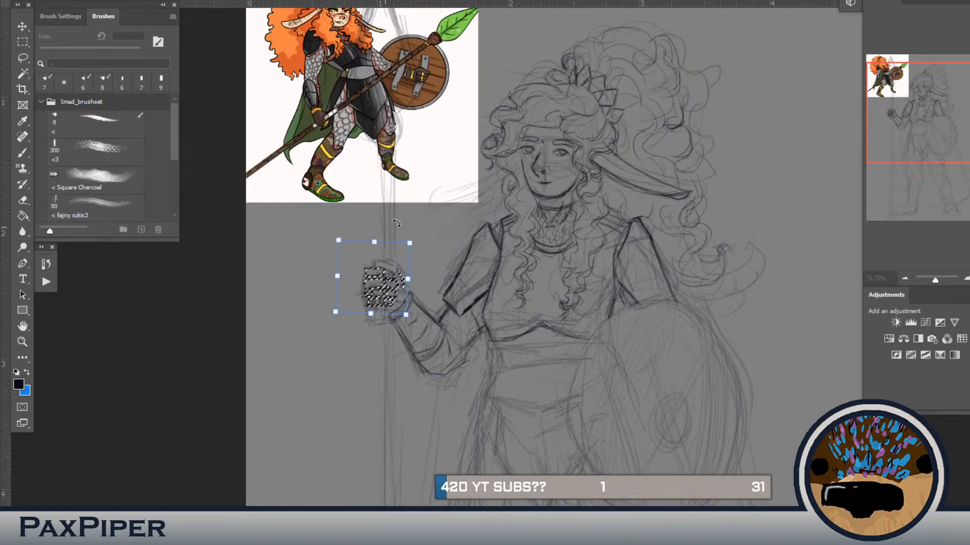
{"action": "left_click_drag", "start_coordinate": [337, 278], "coordinate": [339, 281]}
{"action": "key", "text": "Return"}
{"action": "key", "text": "l"}
{"action": "key", "text": "ctrl+d"}
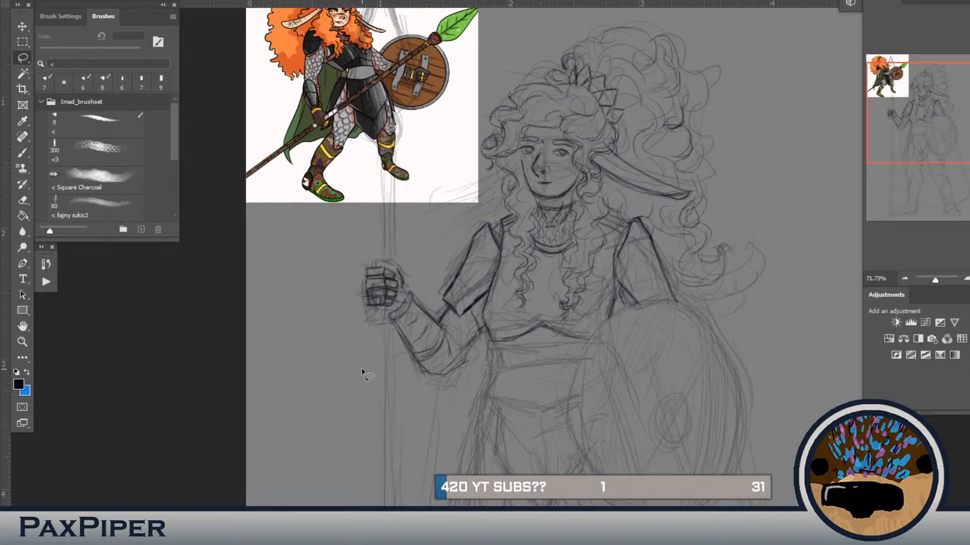
Step: Draw a long straight vertical line for the spear shaft in the empty area beside the hand
{"action": "key", "text": "c"}
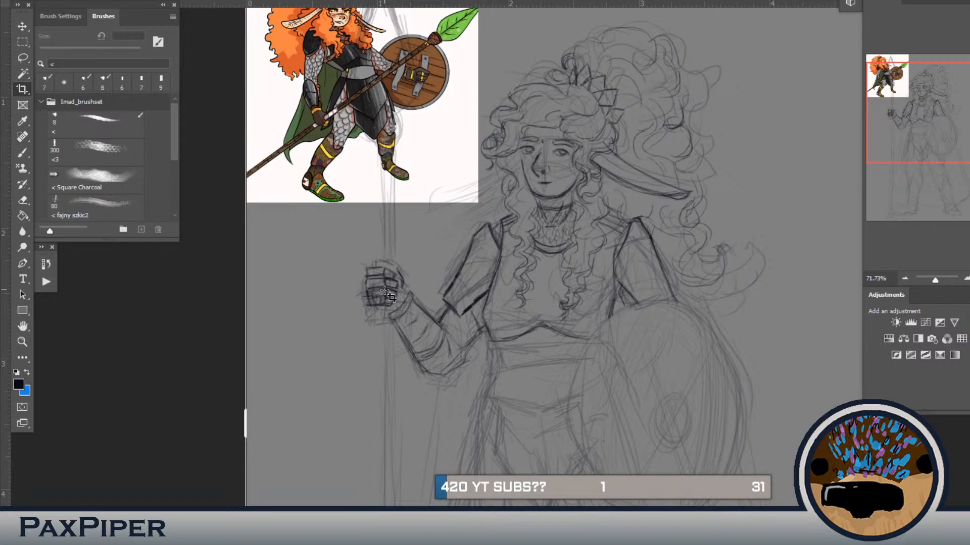
{"action": "key", "text": "b"}
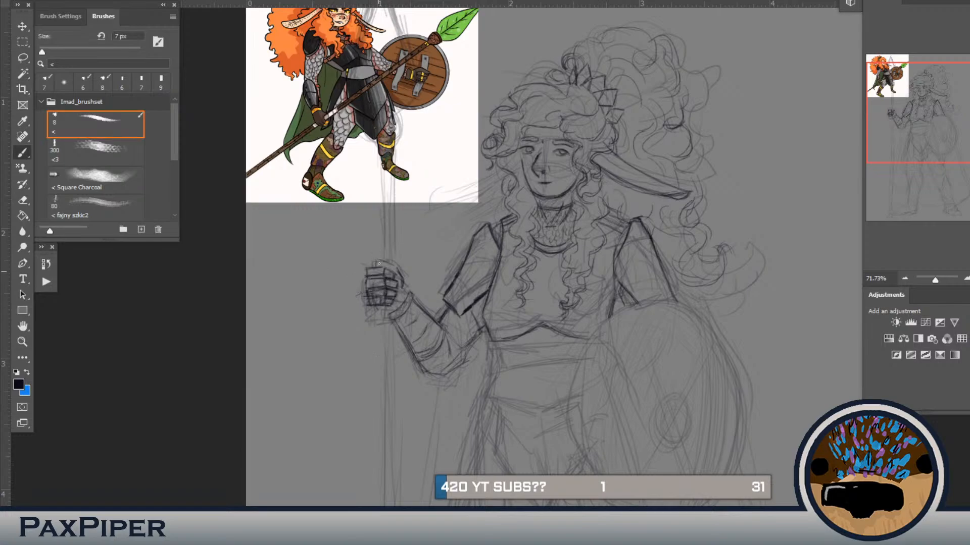
{"action": "mouse_move", "coordinate": [299, 26]}
{"action": "left_mouse_down"}
{"action": "mouse_move", "coordinate": [300, 505]}
{"action": "mouse_move", "coordinate": [301, 212]}
{"action": "mouse_move", "coordinate": [336, 74]}
{"action": "left_mouse_up"}
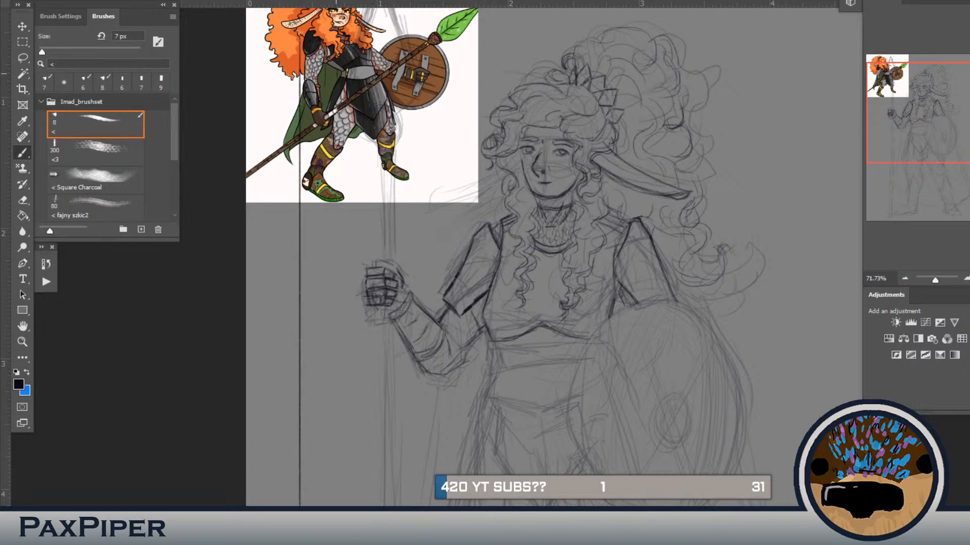
Step: Select the vertical shaft line and move it onto the spear hand, along one edge of the sketched shaft
{"action": "key", "text": "l"}
{"action": "mouse_move", "coordinate": [313, 215]}
{"action": "left_mouse_down"}
{"action": "mouse_move", "coordinate": [311, 356]}
{"action": "mouse_move", "coordinate": [283, 520]}
{"action": "mouse_move", "coordinate": [273, 103]}
{"action": "mouse_move", "coordinate": [333, 96]}
{"action": "mouse_move", "coordinate": [323, 166]}
{"action": "left_mouse_up"}
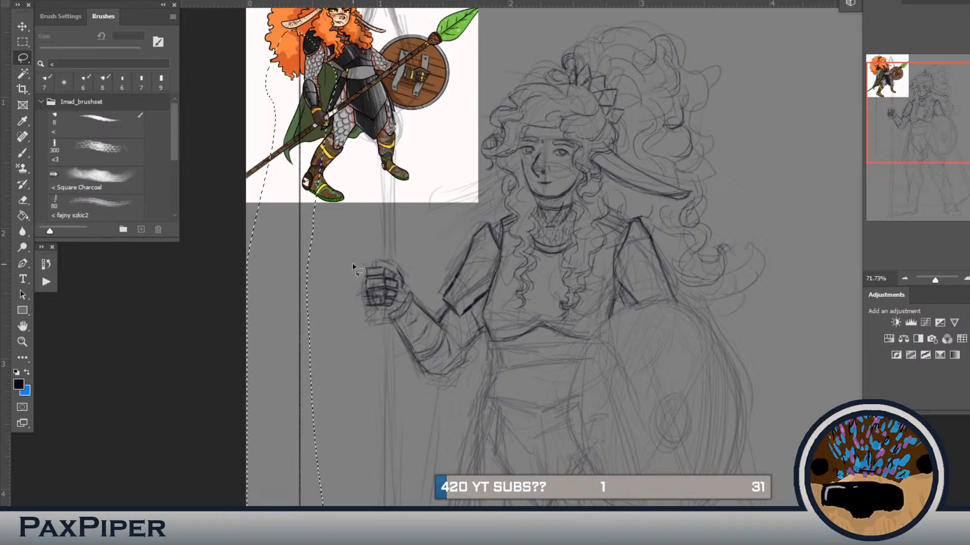
{"action": "key", "text": "ctrl+t"}
{"action": "mouse_move", "coordinate": [346, 288]}
{"action": "left_mouse_down"}
{"action": "mouse_move", "coordinate": [427, 309]}
{"action": "mouse_move", "coordinate": [419, 314]}
{"action": "left_mouse_up"}
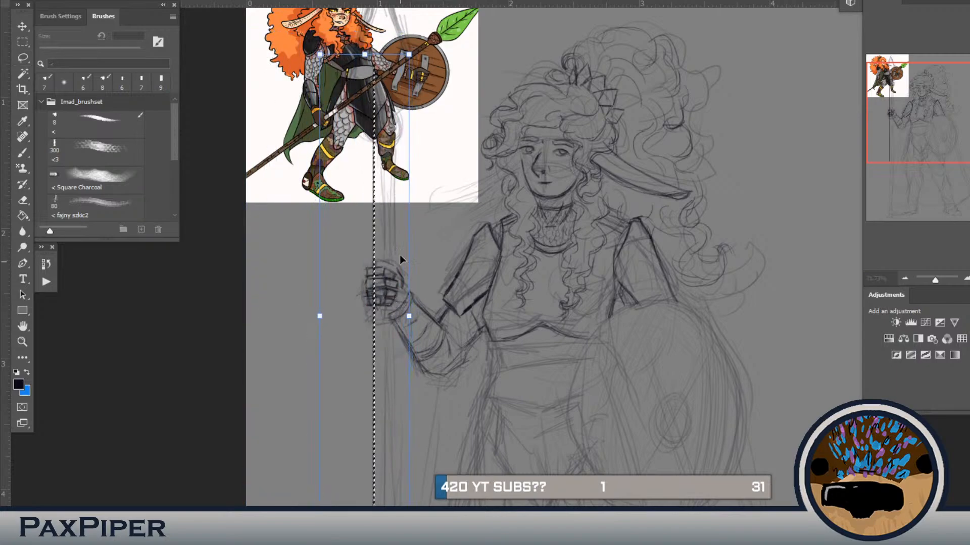
Step: Stretch the moved line up and down to run the length of the sketched spear shaft, and apply the transform
{"action": "left_click_drag", "start_coordinate": [365, 53], "coordinate": [366, 19]}
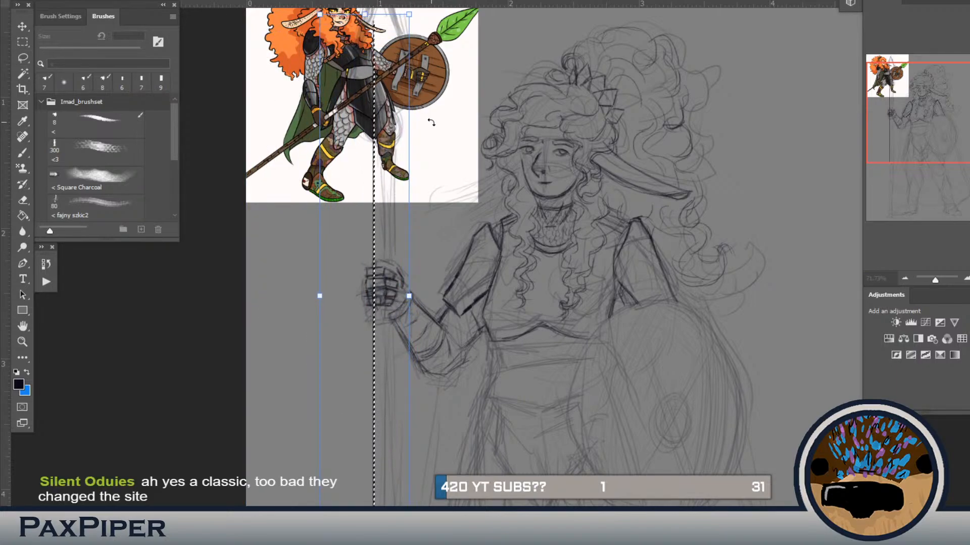
{"action": "key", "text": "ctrl+minus"}
{"action": "left_click_drag", "start_coordinate": [399, 360], "coordinate": [395, 291]}
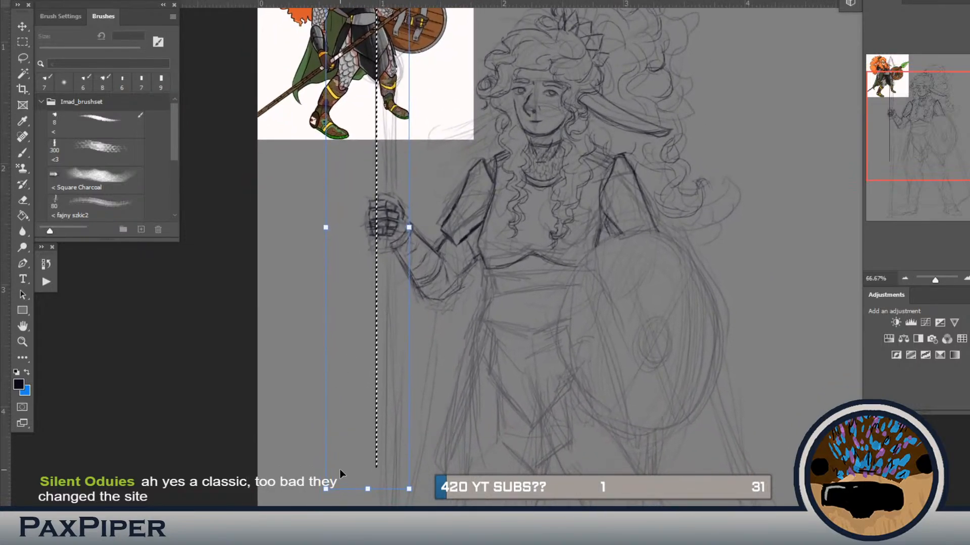
{"action": "left_click_drag", "start_coordinate": [367, 488], "coordinate": [367, 544]}
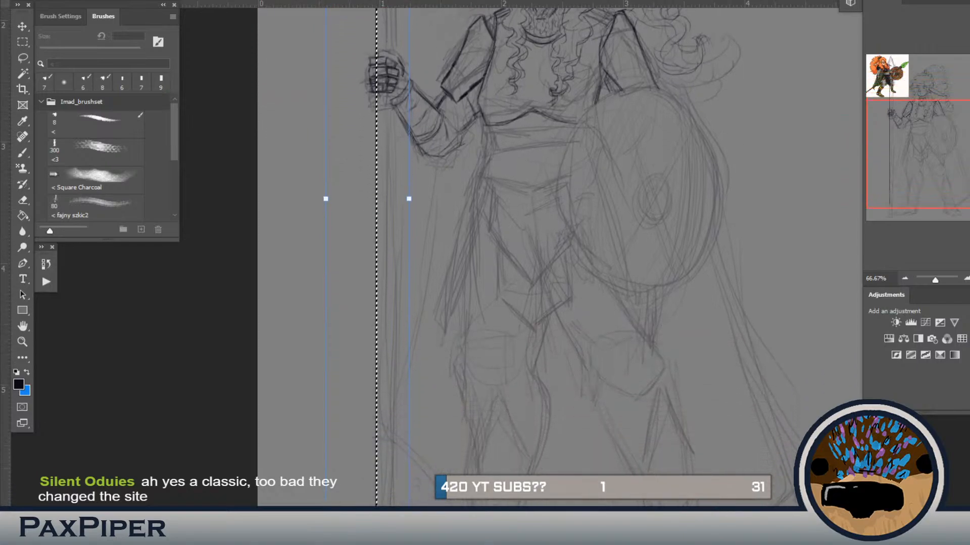
{"action": "left_click_drag", "start_coordinate": [376, 441], "coordinate": [389, 307]}
{"action": "left_click_drag", "start_coordinate": [379, 441], "coordinate": [367, 501]}
{"action": "left_click_drag", "start_coordinate": [405, 215], "coordinate": [396, 469]}
{"action": "mouse_move", "coordinate": [408, 42]}
{"action": "left_mouse_down"}
{"action": "mouse_move", "coordinate": [409, 261]}
{"action": "mouse_move", "coordinate": [405, 248]}
{"action": "left_mouse_up"}
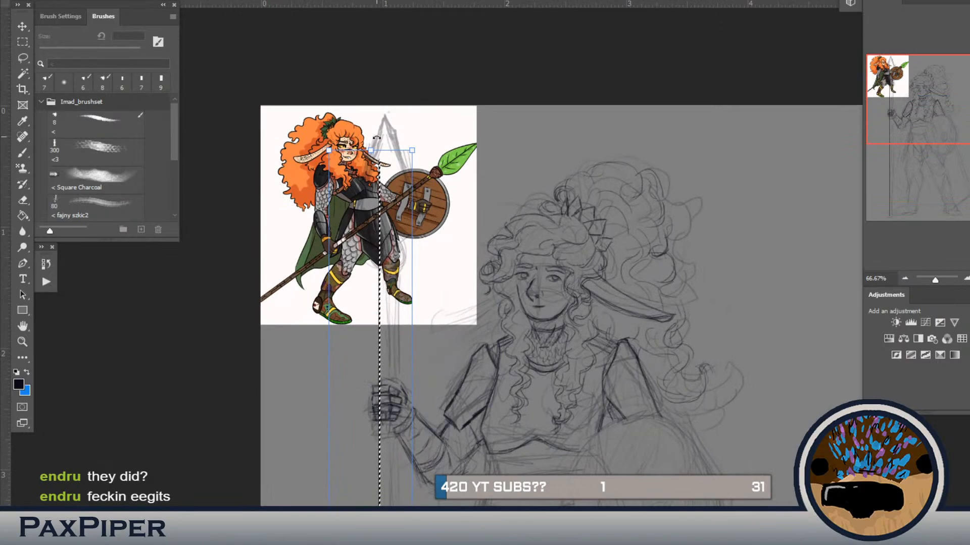
{"action": "left_click_drag", "start_coordinate": [370, 151], "coordinate": [370, 177]}
{"action": "mouse_move", "coordinate": [377, 353]}
{"action": "left_mouse_down"}
{"action": "mouse_move", "coordinate": [415, 1]}
{"action": "mouse_move", "coordinate": [385, 195]}
{"action": "mouse_move", "coordinate": [391, 257]}
{"action": "left_mouse_up"}
{"action": "key", "text": "Return"}
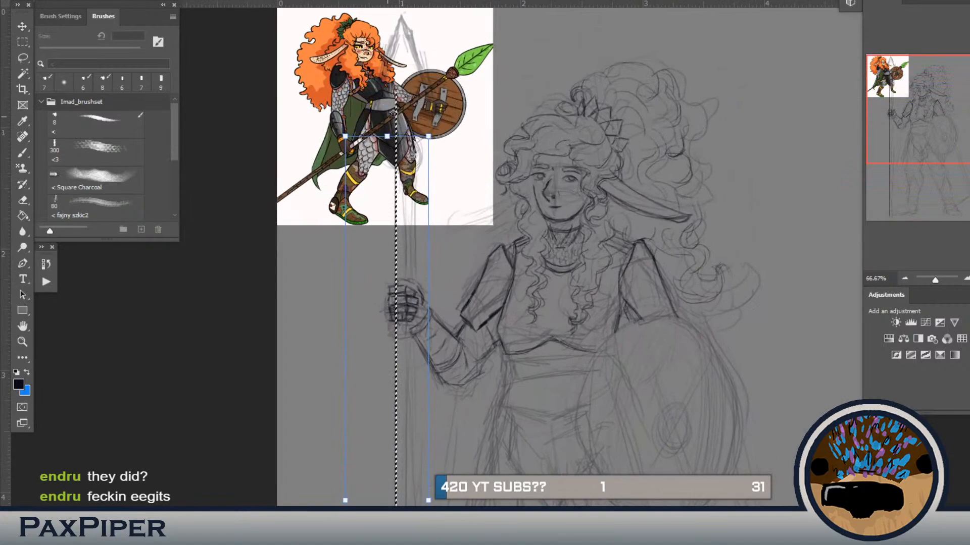
Step: Duplicate the shaft line and nudge the copy sideways to form the shaft's second parallel edge
{"action": "key", "text": "l"}
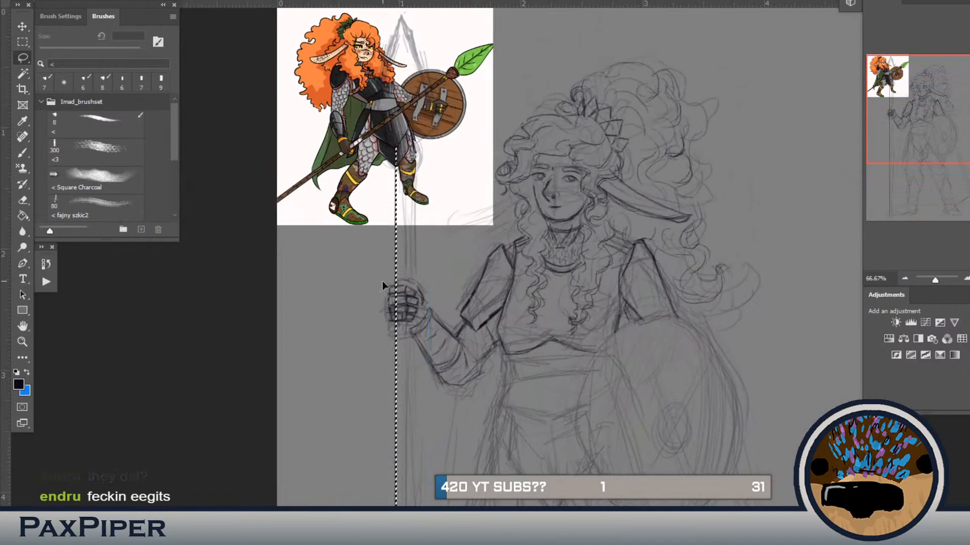
{"action": "key", "text": "ctrl+t"}
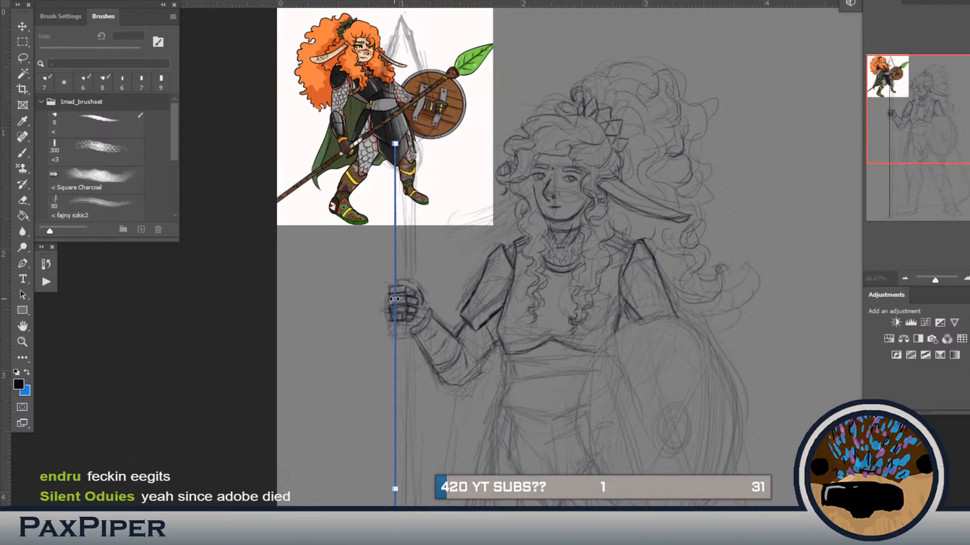
{"action": "key", "text": "Right"}
{"action": "key", "text": "Right"}
{"action": "key", "text": "Right"}
{"action": "key", "text": "Right"}
{"action": "key", "text": "Right"}
{"action": "key", "text": "Right"}
{"action": "key", "text": "Right"}
{"action": "key", "text": "Right"}
{"action": "key", "text": "Right"}
{"action": "key", "text": "Right"}
{"action": "key", "text": "Right"}
{"action": "key", "text": "Right"}
{"action": "key", "text": "Right"}
{"action": "key", "text": "Right"}
{"action": "key", "text": "Right"}
{"action": "key", "text": "Right"}
{"action": "key", "text": "Right"}
{"action": "key", "text": "Right"}
{"action": "key", "text": "Right"}
{"action": "key", "text": "Right"}
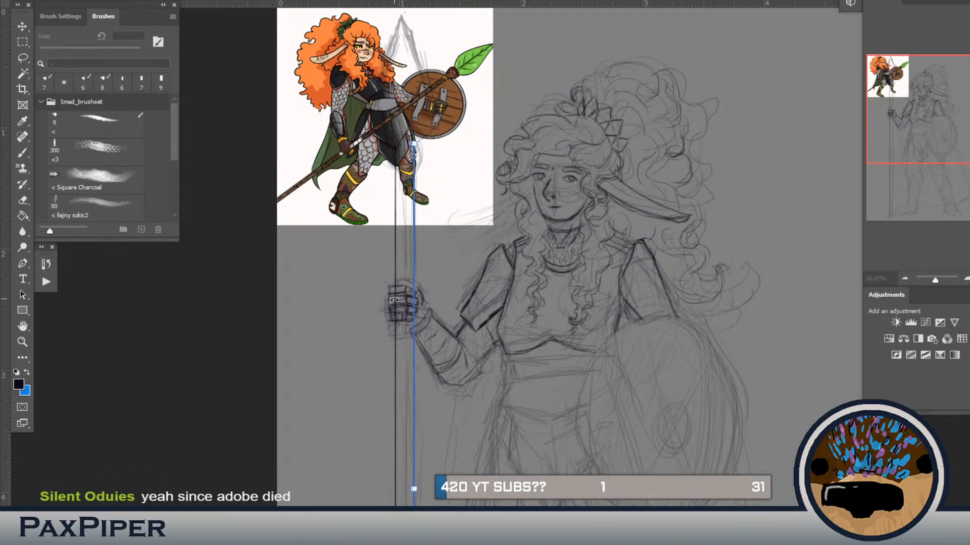
{"action": "key", "text": "Left"}
{"action": "key", "text": "Left"}
{"action": "key", "text": "Left"}
{"action": "key", "text": "Left"}
{"action": "key", "text": "Left"}
{"action": "key", "text": "Left"}
{"action": "key", "text": "Left"}
{"action": "key", "text": "Left"}
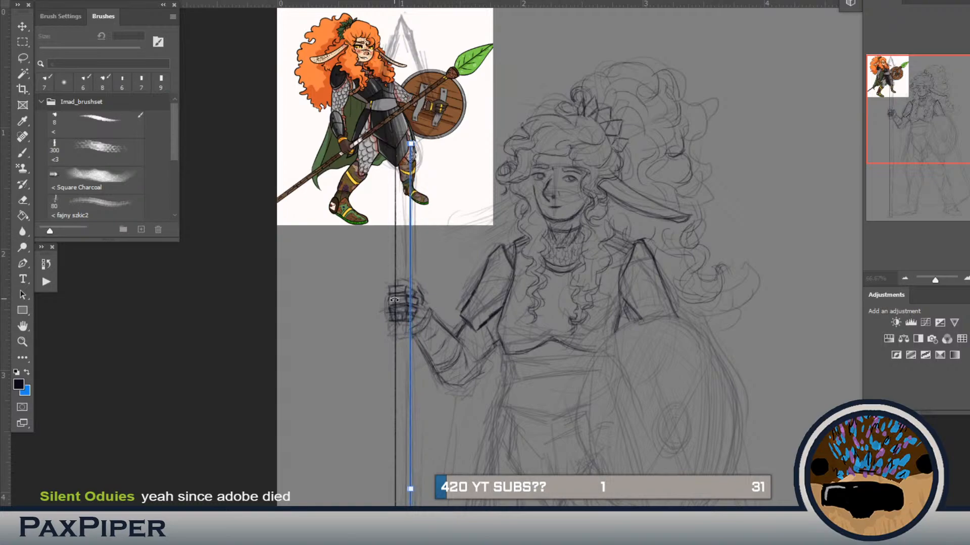
{"action": "key", "text": "Left"}
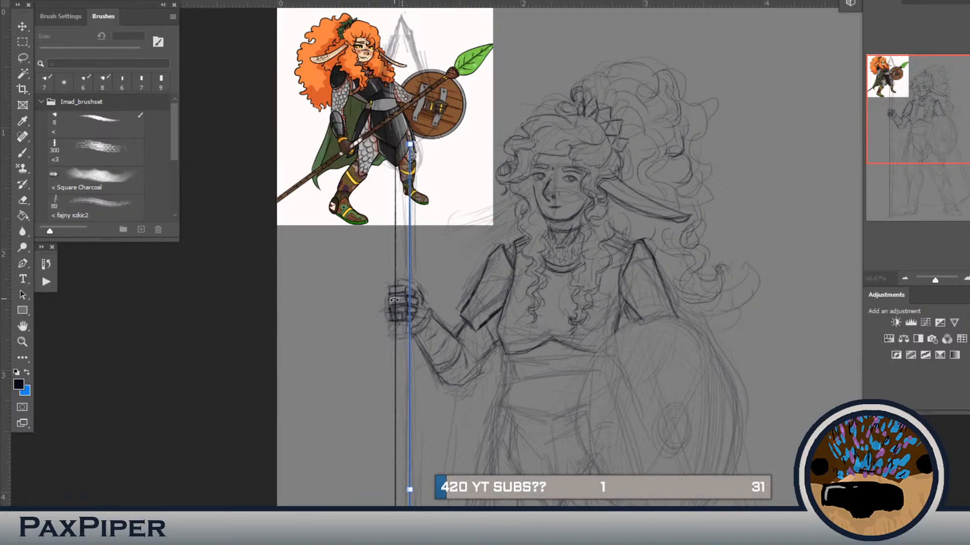
{"action": "key", "text": "Return"}
Step: Select the shaft line segments crossing the gripping fingers and clear them so the hand sits in front
{"action": "key", "text": "l"}
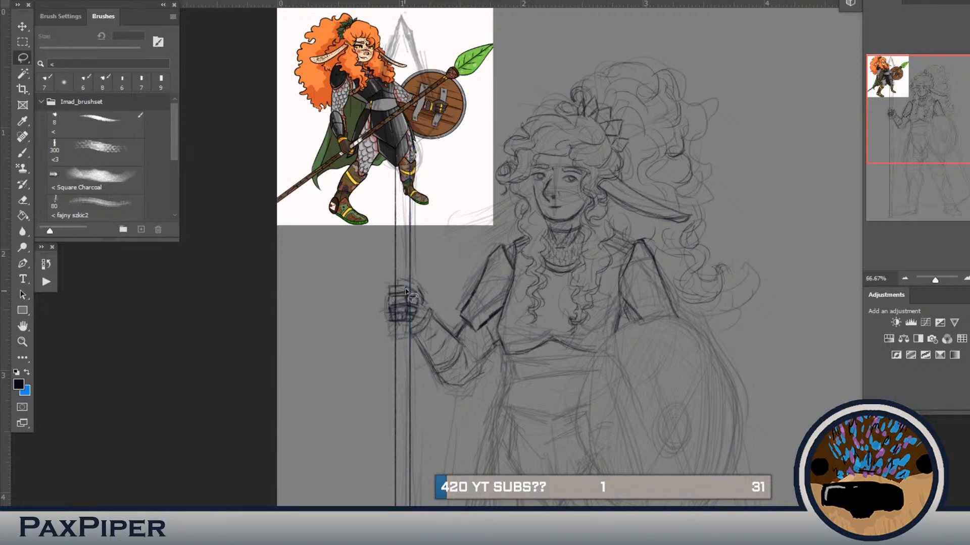
{"action": "mouse_move", "coordinate": [410, 291]}
{"action": "left_mouse_down"}
{"action": "mouse_move", "coordinate": [416, 326]}
{"action": "mouse_move", "coordinate": [407, 293]}
{"action": "mouse_move", "coordinate": [418, 311]}
{"action": "mouse_move", "coordinate": [397, 317]}
{"action": "left_mouse_up"}
{"action": "left_click", "coordinate": [399, 331]}
{"action": "mouse_move", "coordinate": [392, 286]}
{"action": "left_mouse_down"}
{"action": "mouse_move", "coordinate": [415, 295]}
{"action": "mouse_move", "coordinate": [420, 323]}
{"action": "mouse_move", "coordinate": [404, 329]}
{"action": "mouse_move", "coordinate": [377, 308]}
{"action": "mouse_move", "coordinate": [375, 287]}
{"action": "left_mouse_up"}
{"action": "left_click", "coordinate": [373, 244]}
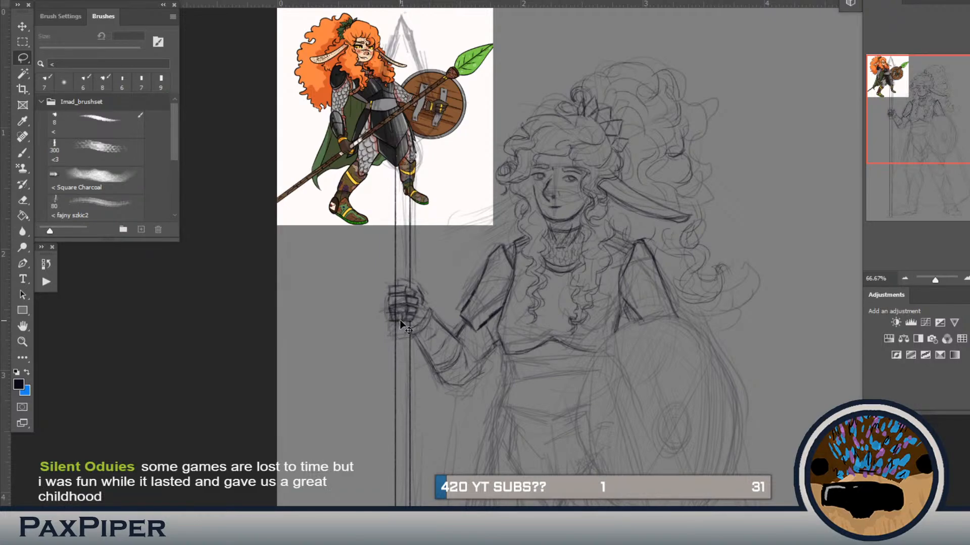
Step: Redraw the finger and knuckle lines of the spear hand around the shaft with the 7 px brush
{"action": "scroll", "coordinate": [400, 322], "scroll_direction": "up", "scroll_amount": 3}
{"action": "scroll", "coordinate": [400, 323], "scroll_direction": "down", "scroll_amount": 2}
{"action": "left_click_drag", "start_coordinate": [397, 259], "coordinate": [528, 284]}
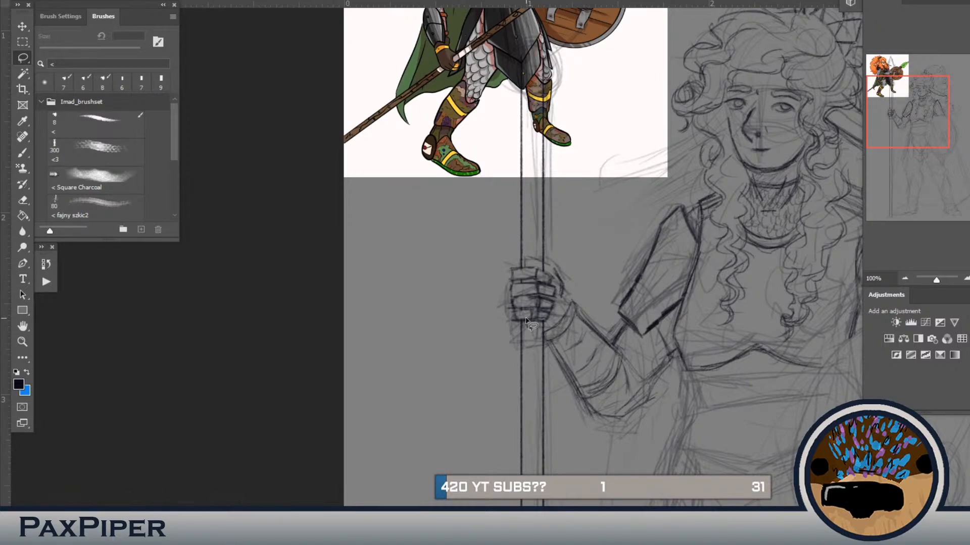
{"action": "key", "text": "b"}
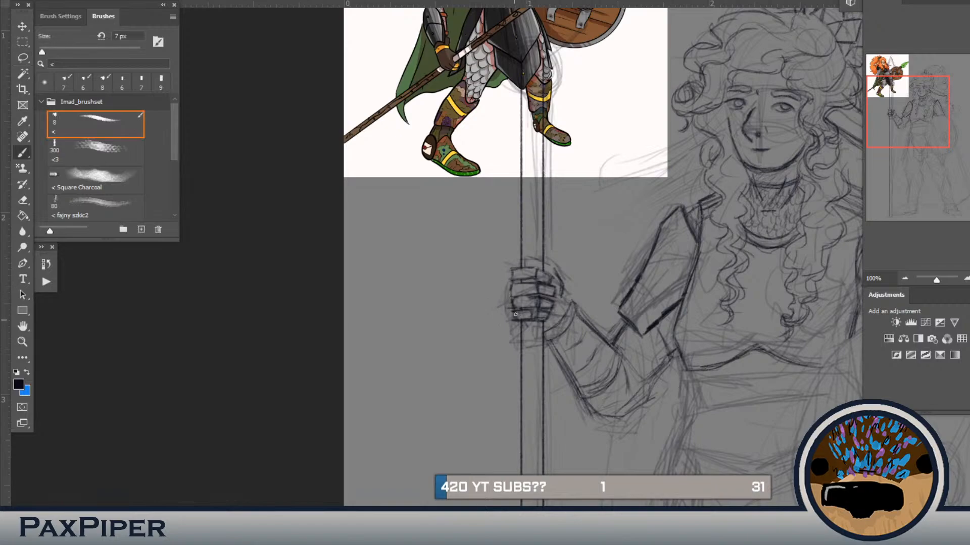
{"action": "mouse_move", "coordinate": [517, 309]}
{"action": "left_mouse_down"}
{"action": "mouse_move", "coordinate": [529, 309]}
{"action": "mouse_move", "coordinate": [529, 297]}
{"action": "mouse_move", "coordinate": [541, 302]}
{"action": "mouse_move", "coordinate": [533, 309]}
{"action": "left_mouse_up"}
{"action": "left_click_drag", "start_coordinate": [525, 266], "coordinate": [549, 280]}
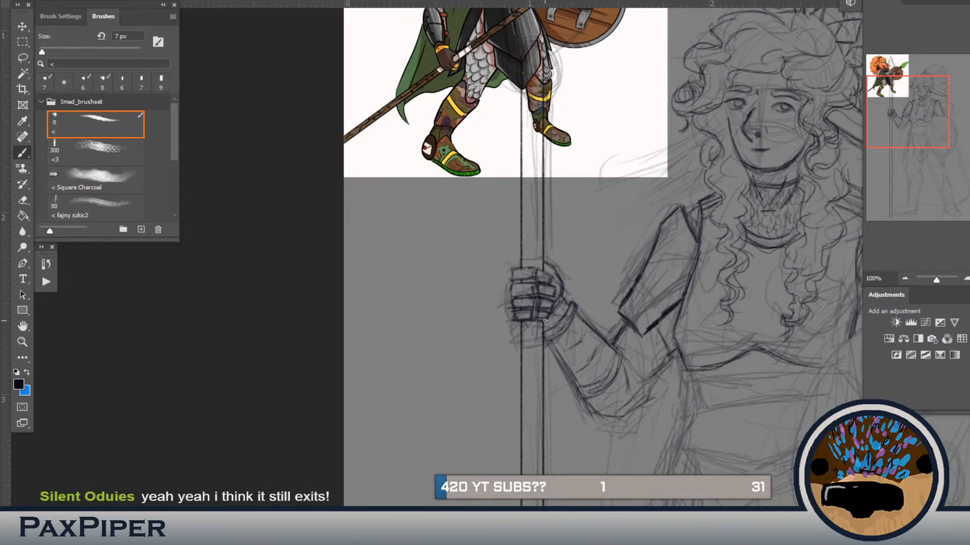
Step: Fill the elbow gap between the upper-arm plate and the forearm guard with small chainmail scale marks
{"action": "key", "text": "ctrl+minus"}
{"action": "mouse_move", "coordinate": [537, 362]}
{"action": "left_mouse_down"}
{"action": "mouse_move", "coordinate": [521, 303]}
{"action": "mouse_move", "coordinate": [507, 299]}
{"action": "left_mouse_up"}
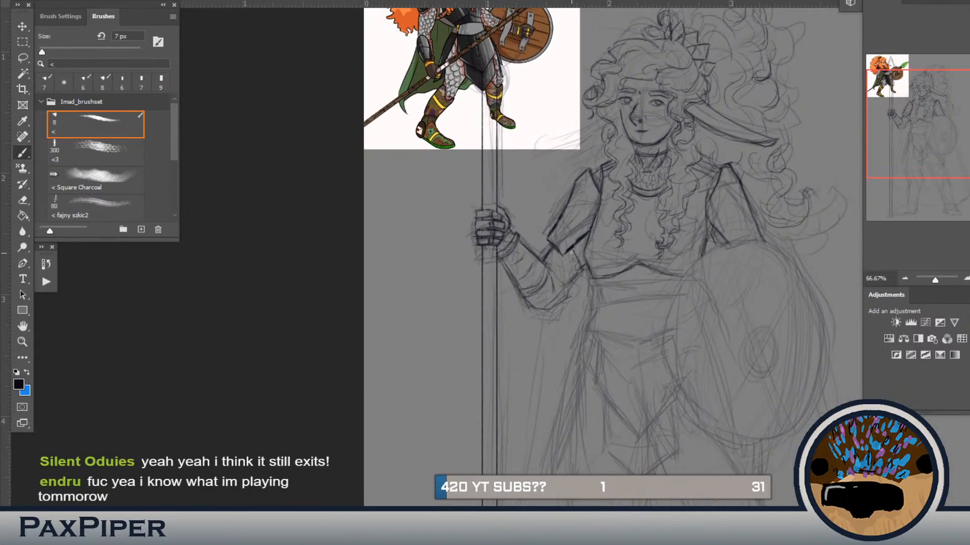
{"action": "mouse_move", "coordinate": [554, 261]}
{"action": "left_mouse_down"}
{"action": "mouse_move", "coordinate": [575, 261]}
{"action": "mouse_move", "coordinate": [574, 275]}
{"action": "left_mouse_up"}
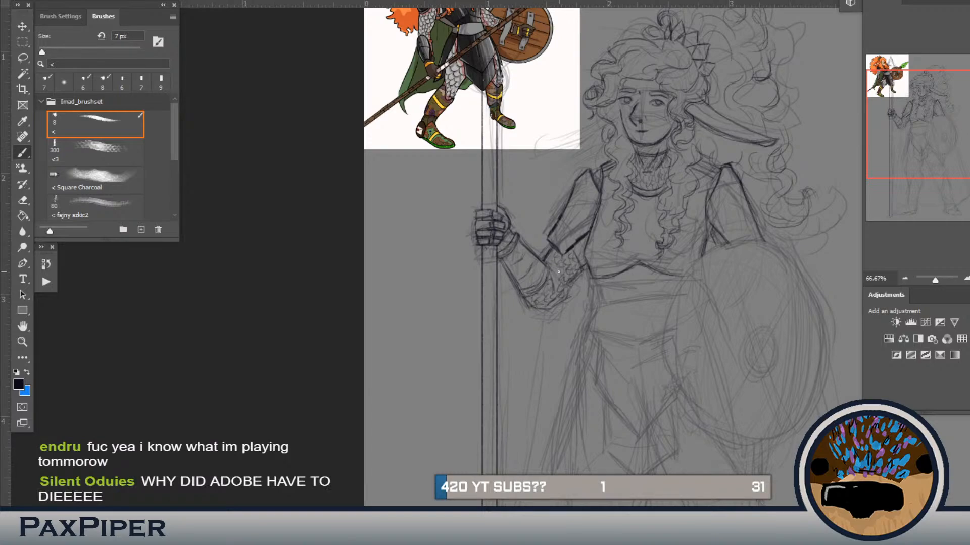
{"action": "mouse_move", "coordinate": [684, 299]}
{"action": "left_mouse_down"}
{"action": "mouse_move", "coordinate": [615, 298]}
{"action": "mouse_move", "coordinate": [611, 278]}
{"action": "left_mouse_up"}
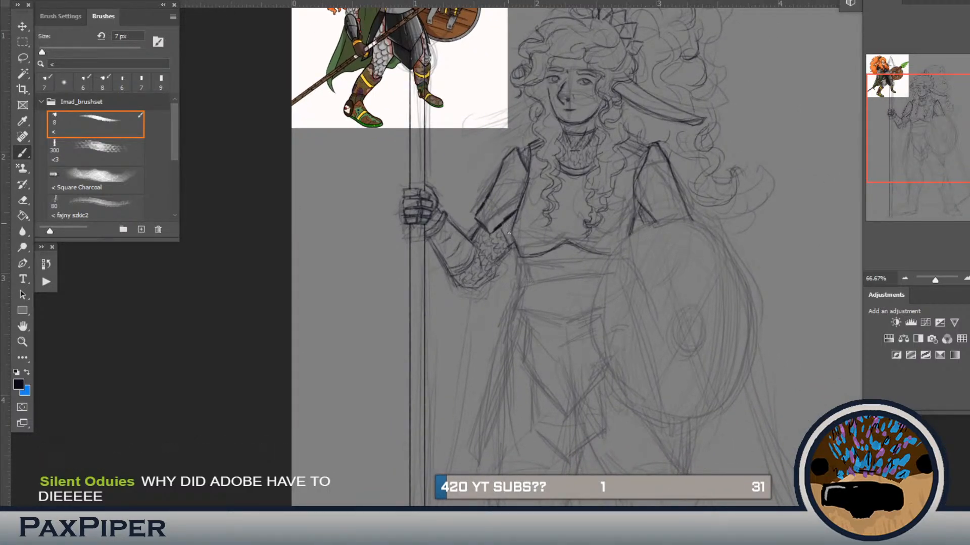
Step: Hide the colour reference image and draw the round joint and lower edges at the base of the spearhead
{"action": "left_click_drag", "start_coordinate": [480, 310], "coordinate": [486, 400]}
{"action": "left_click", "coordinate": [871, 459]}
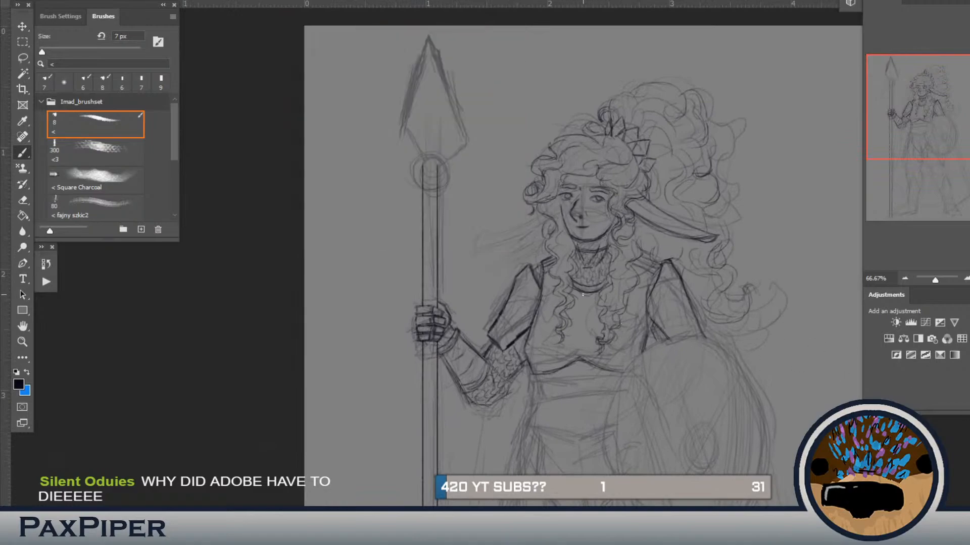
{"action": "mouse_move", "coordinate": [437, 151]}
{"action": "left_mouse_down"}
{"action": "mouse_move", "coordinate": [413, 174]}
{"action": "mouse_move", "coordinate": [418, 182]}
{"action": "left_mouse_up"}
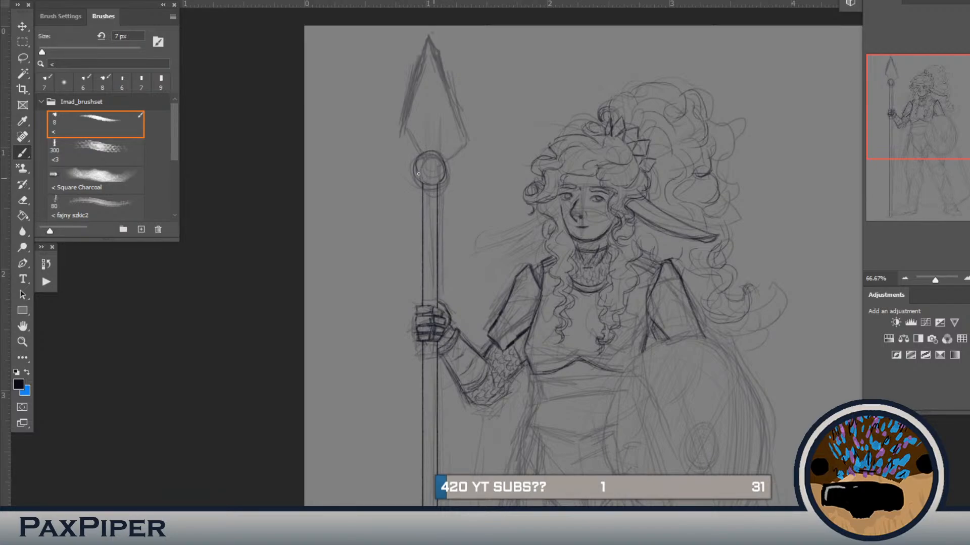
{"action": "key", "text": "e"}
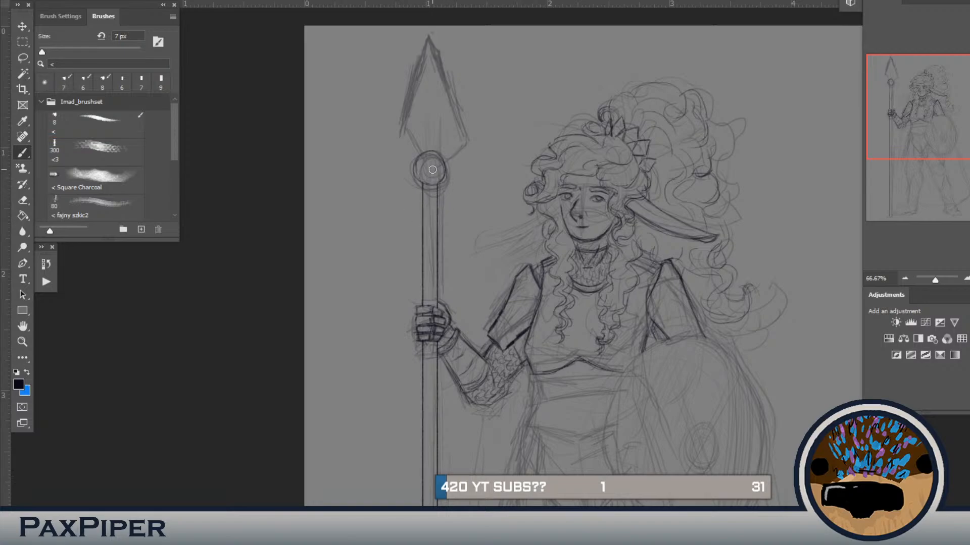
{"action": "left_click_drag", "start_coordinate": [428, 167], "coordinate": [430, 183]}
{"action": "mouse_move", "coordinate": [421, 185]}
{"action": "left_mouse_down"}
{"action": "mouse_move", "coordinate": [441, 183]}
{"action": "mouse_move", "coordinate": [437, 156]}
{"action": "mouse_move", "coordinate": [465, 150]}
{"action": "mouse_move", "coordinate": [419, 168]}
{"action": "mouse_move", "coordinate": [409, 157]}
{"action": "mouse_move", "coordinate": [414, 163]}
{"action": "left_mouse_up"}
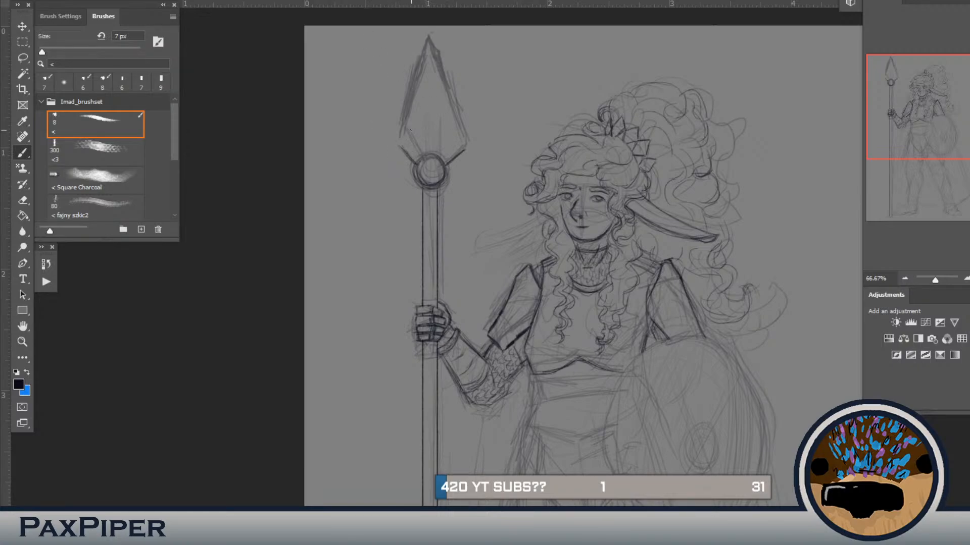
Step: Draw the curved blade edges of the spearhead up to its tip and add a tapered central ridge
{"action": "mouse_move", "coordinate": [417, 106]}
{"action": "left_mouse_down"}
{"action": "mouse_move", "coordinate": [399, 143]}
{"action": "mouse_move", "coordinate": [430, 82]}
{"action": "left_mouse_up"}
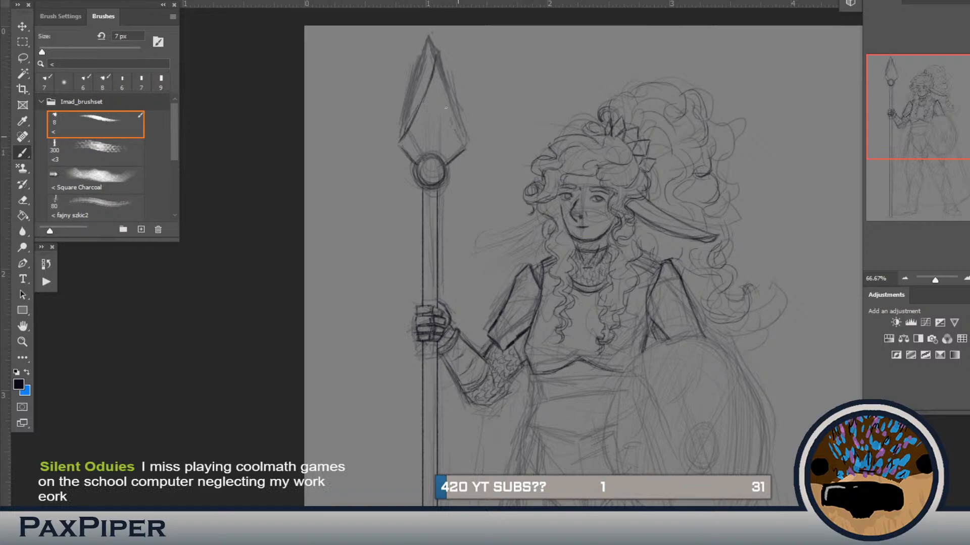
{"action": "left_click_drag", "start_coordinate": [436, 64], "coordinate": [440, 87]}
{"action": "left_click_drag", "start_coordinate": [455, 132], "coordinate": [466, 148]}
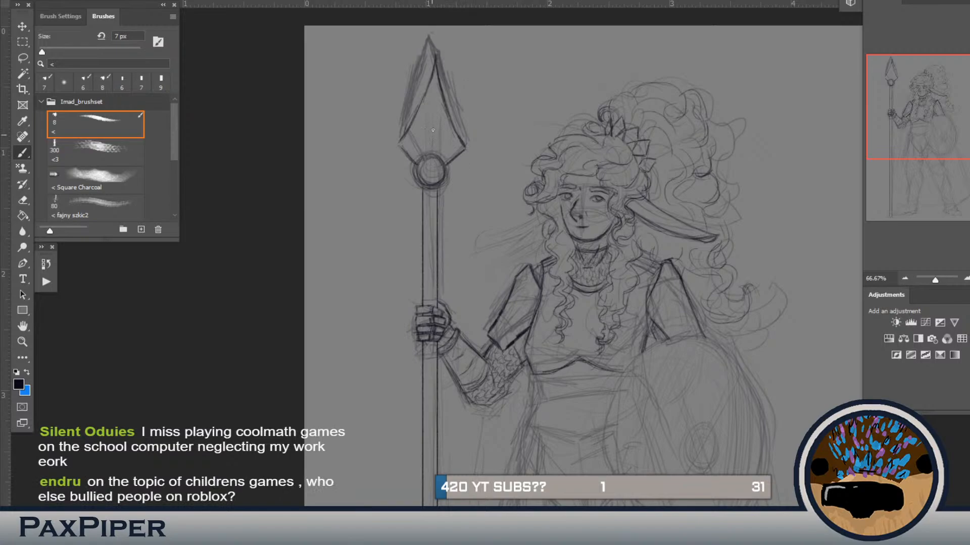
{"action": "left_click_drag", "start_coordinate": [434, 108], "coordinate": [430, 150]}
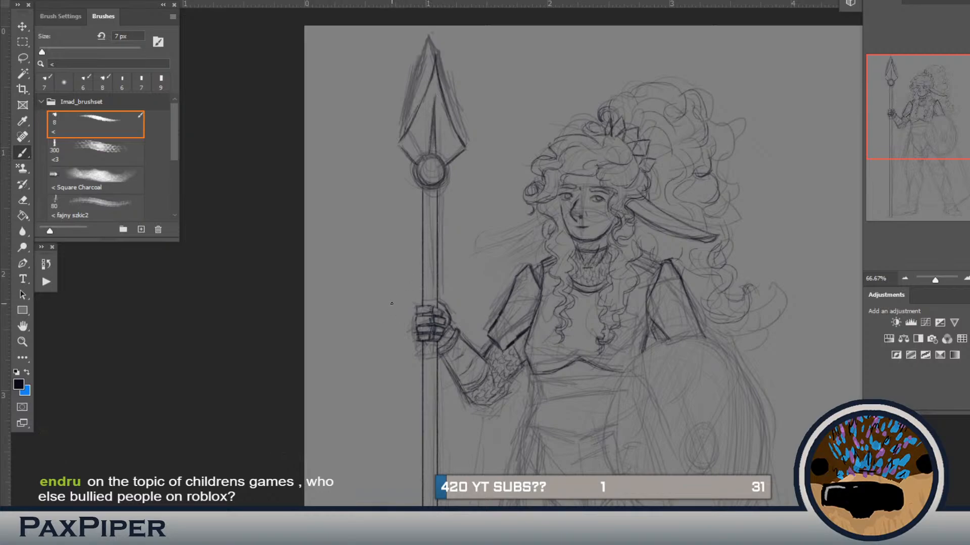
Step: Draw a narrow flat cap closing the foot of the spear shaft at ground level
{"action": "left_click_drag", "start_coordinate": [402, 313], "coordinate": [439, 54]}
{"action": "left_click_drag", "start_coordinate": [395, 416], "coordinate": [437, 326]}
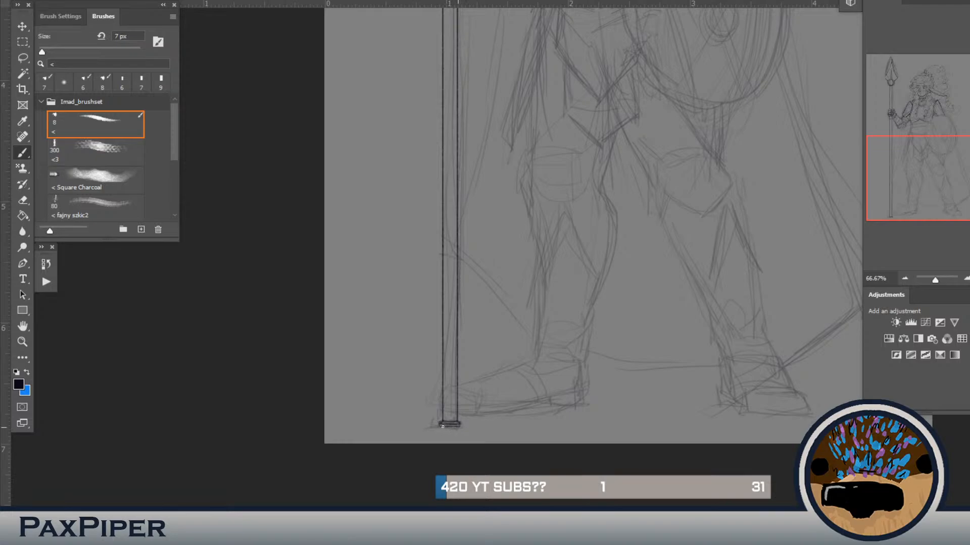
Step: Compare the spear with the colour reference, then erase the round joint and draw a cup-shaped collar under the spearhead
{"action": "left_click_drag", "start_coordinate": [474, 305], "coordinate": [485, 450]}
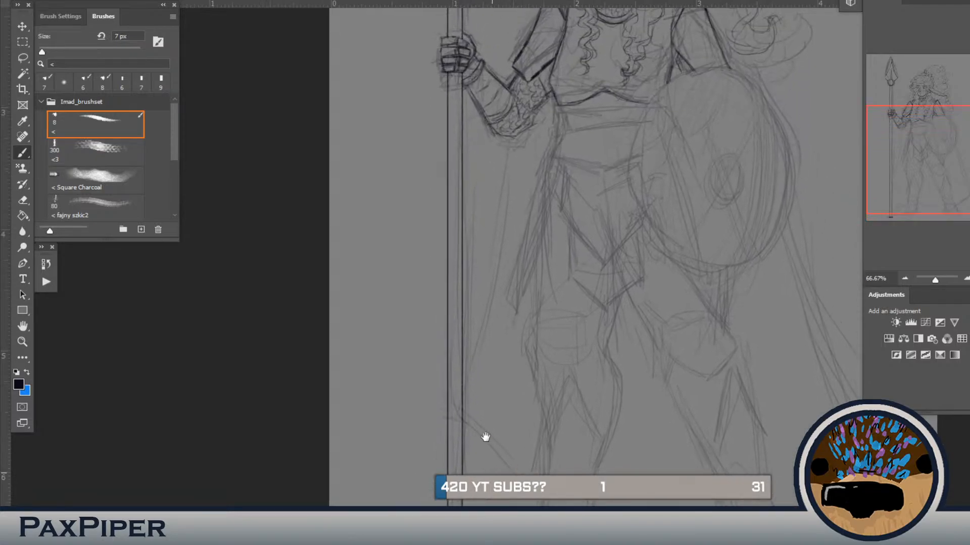
{"action": "left_click_drag", "start_coordinate": [522, 350], "coordinate": [513, 423]}
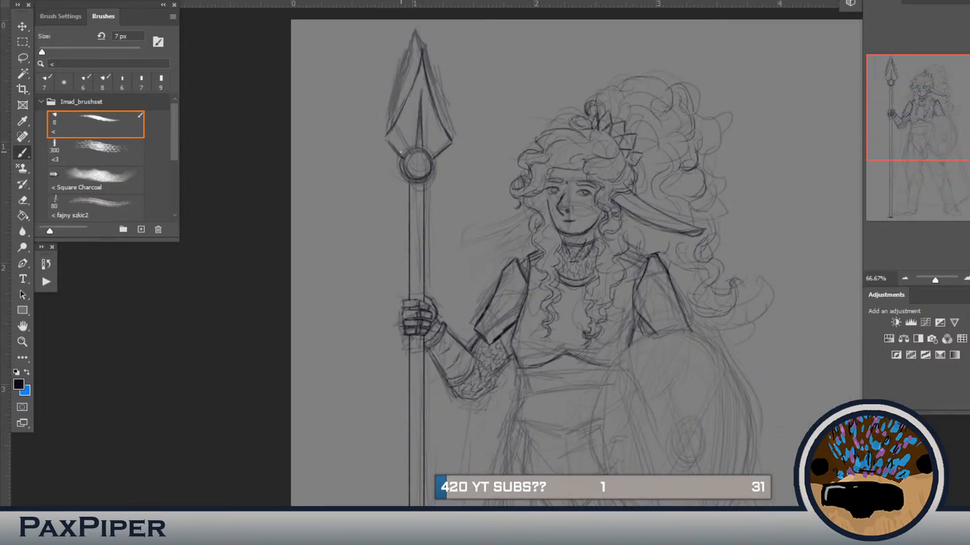
{"action": "key", "text": "ctrl+comma"}
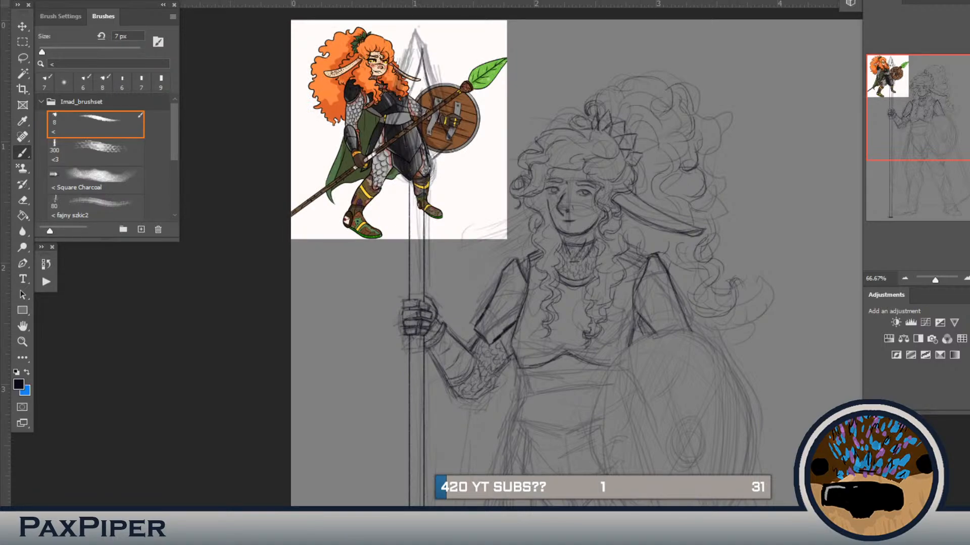
{"action": "key", "text": "ctrl+comma"}
{"action": "key", "text": "ctrl+comma"}
{"action": "key", "text": "ctrl+comma"}
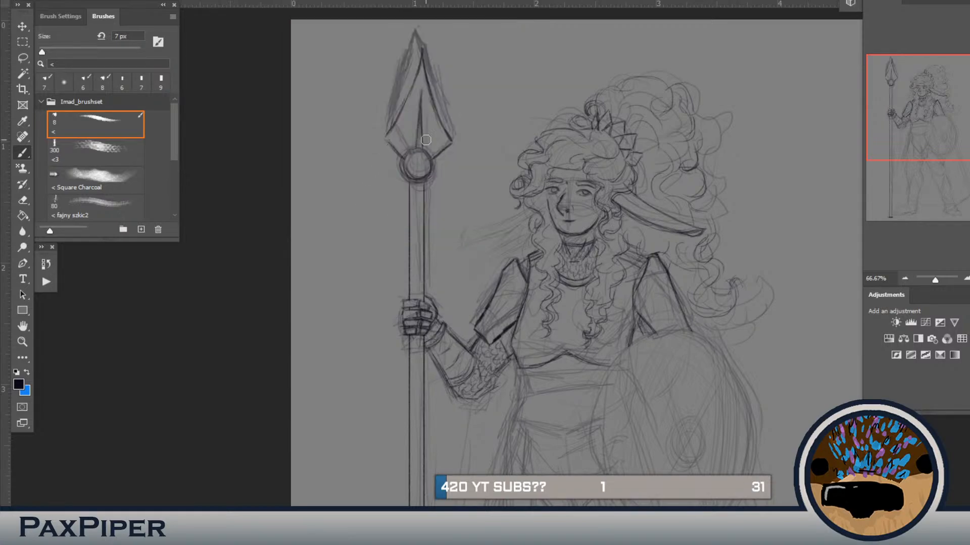
{"action": "key", "text": "b"}
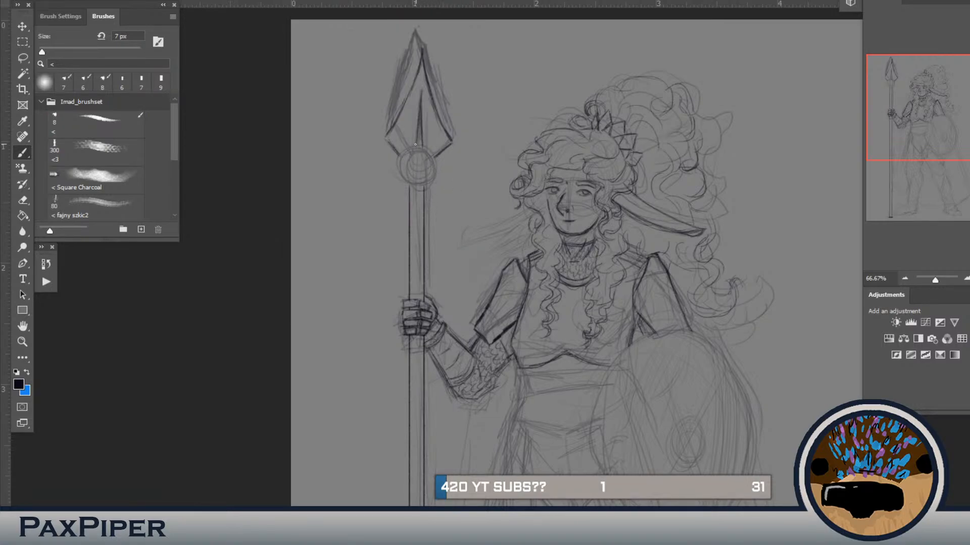
{"action": "left_click_drag", "start_coordinate": [415, 147], "coordinate": [415, 160]}
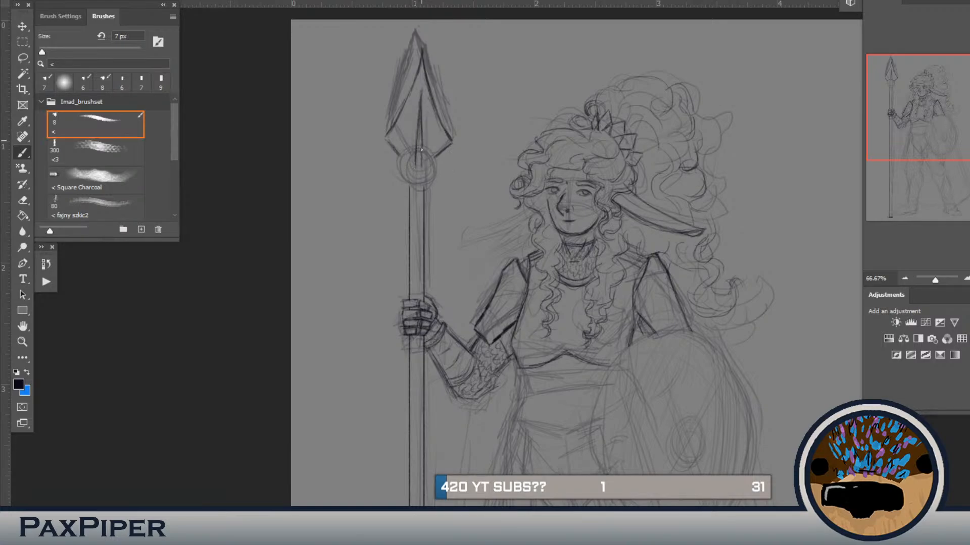
{"action": "left_click_drag", "start_coordinate": [435, 157], "coordinate": [424, 166]}
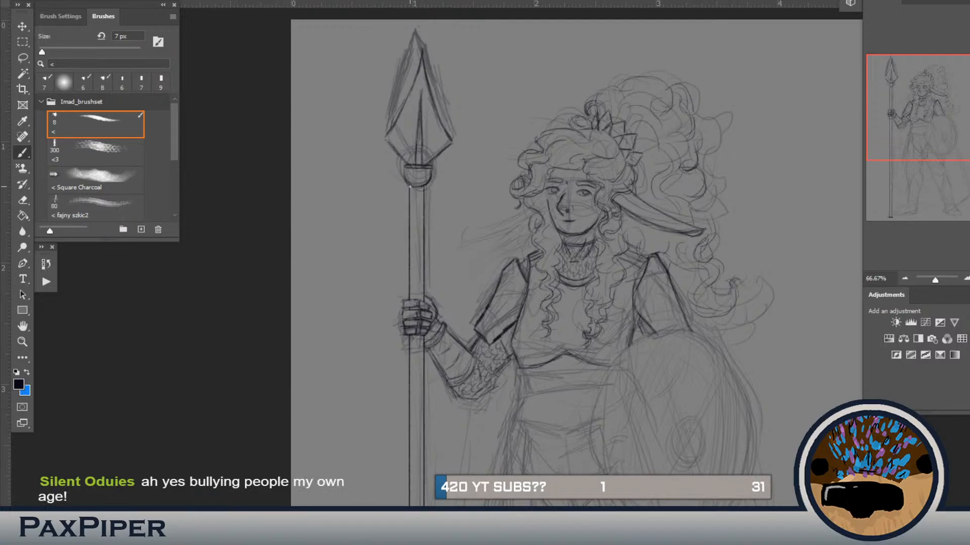
Step: Redraw the cup-shaped collar under the spearhead with a straight rim and a rounded underside
{"action": "left_click_drag", "start_coordinate": [400, 171], "coordinate": [429, 176]}
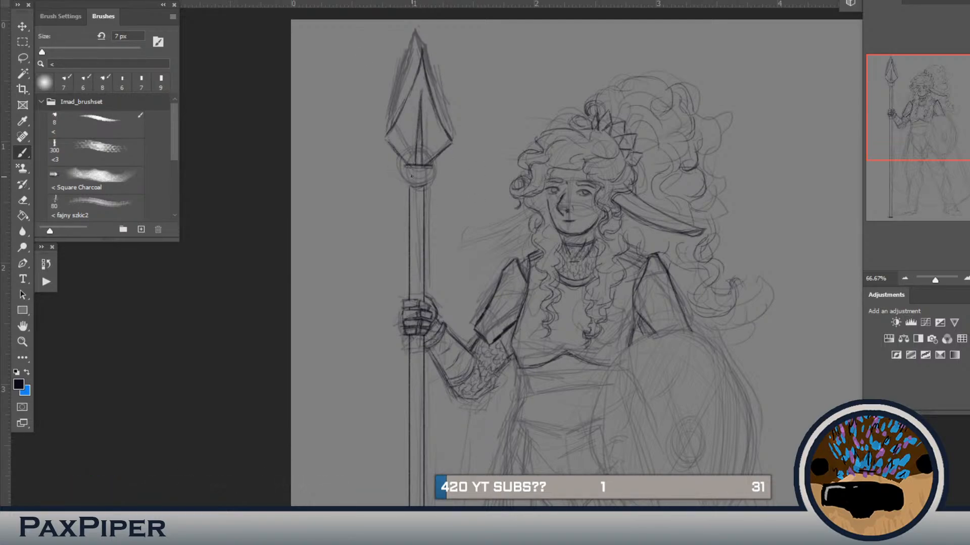
{"action": "left_click_drag", "start_coordinate": [406, 169], "coordinate": [409, 185]}
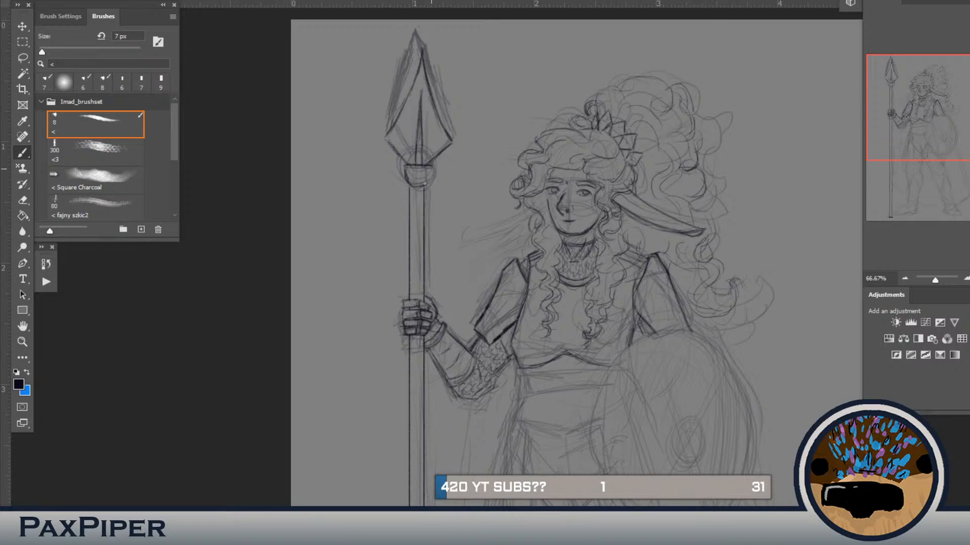
{"action": "mouse_move", "coordinate": [425, 184]}
{"action": "left_mouse_down"}
{"action": "mouse_move", "coordinate": [425, 176]}
{"action": "mouse_move", "coordinate": [421, 183]}
{"action": "left_mouse_up"}
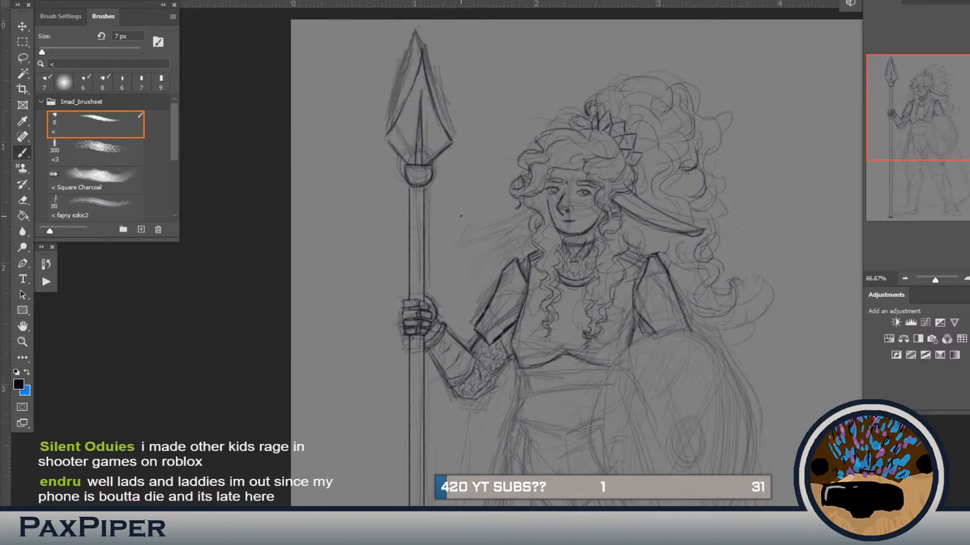
Step: Select the upper blade edges of the spearhead with the Lasso and transform them to be slightly narrower, then deselect
{"action": "key", "text": "l"}
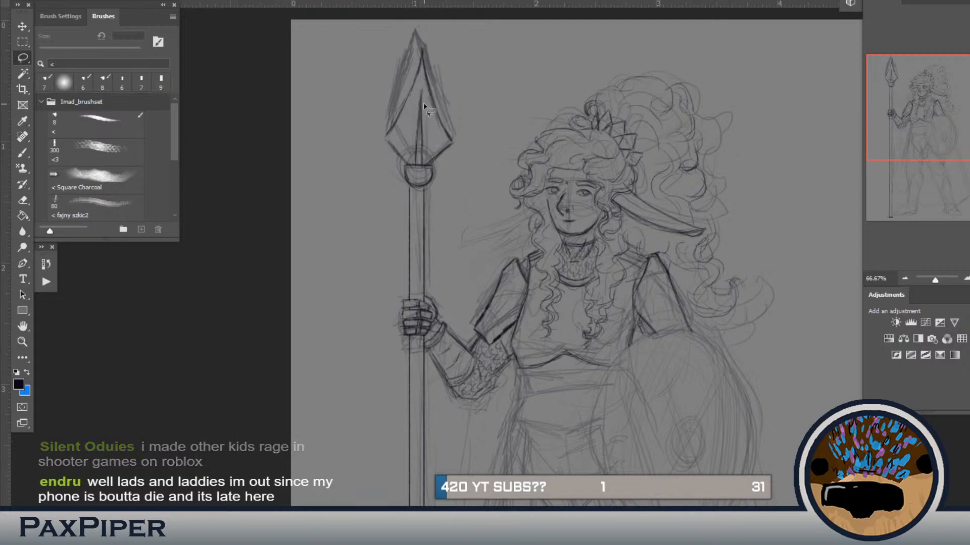
{"action": "mouse_move", "coordinate": [398, 73]}
{"action": "left_mouse_down"}
{"action": "mouse_move", "coordinate": [400, 137]}
{"action": "mouse_move", "coordinate": [419, 79]}
{"action": "mouse_move", "coordinate": [434, 135]}
{"action": "mouse_move", "coordinate": [457, 139]}
{"action": "mouse_move", "coordinate": [416, 22]}
{"action": "mouse_move", "coordinate": [361, 64]}
{"action": "left_mouse_up"}
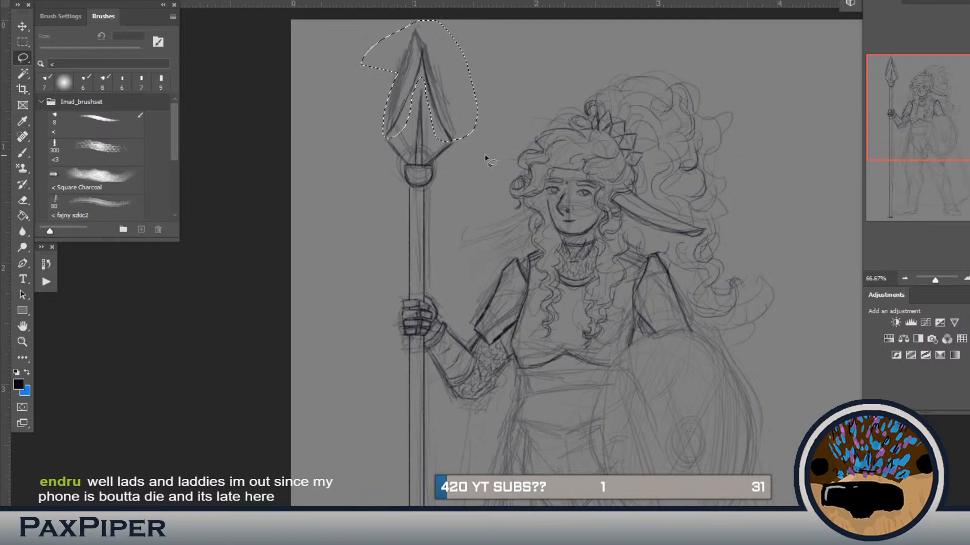
{"action": "key", "text": "ctrl+t"}
{"action": "mouse_move", "coordinate": [440, 94]}
{"action": "left_mouse_down"}
{"action": "mouse_move", "coordinate": [437, 106]}
{"action": "mouse_move", "coordinate": [439, 96]}
{"action": "left_mouse_up"}
{"action": "key", "text": "Return"}
{"action": "key", "text": "ctrl+d"}
Step: Lasso the spearhead's central ridge and transform it to sit upright, centred above the collar rim
{"action": "mouse_move", "coordinate": [410, 126]}
{"action": "left_mouse_down"}
{"action": "mouse_move", "coordinate": [422, 90]}
{"action": "mouse_move", "coordinate": [432, 152]}
{"action": "mouse_move", "coordinate": [420, 165]}
{"action": "left_mouse_up"}
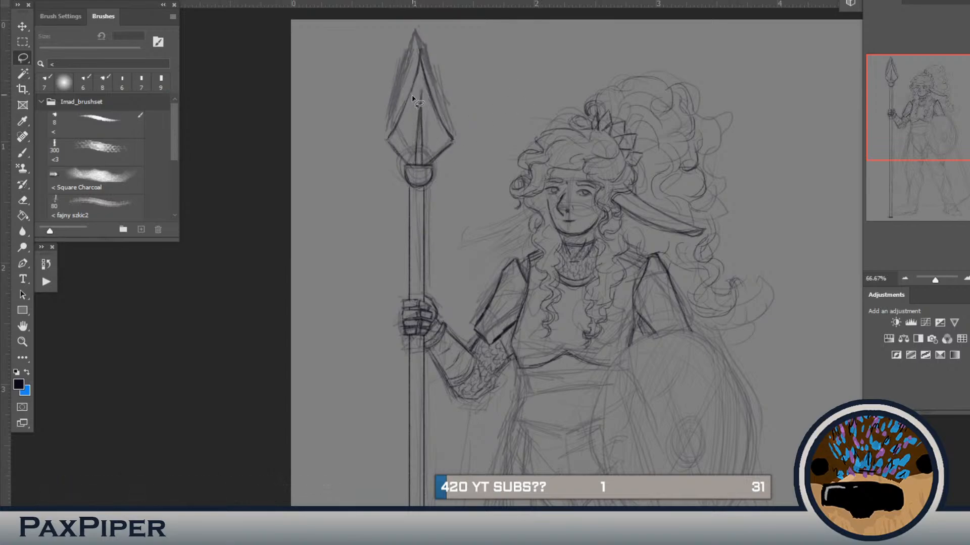
{"action": "key", "text": "ctrl+t"}
{"action": "mouse_move", "coordinate": [498, 119]}
{"action": "left_mouse_down"}
{"action": "mouse_move", "coordinate": [509, 98]}
{"action": "mouse_move", "coordinate": [504, 111]}
{"action": "left_mouse_up"}
{"action": "left_click_drag", "start_coordinate": [419, 141], "coordinate": [419, 150]}
{"action": "left_click_drag", "start_coordinate": [483, 104], "coordinate": [486, 107]}
{"action": "key", "text": "Return"}
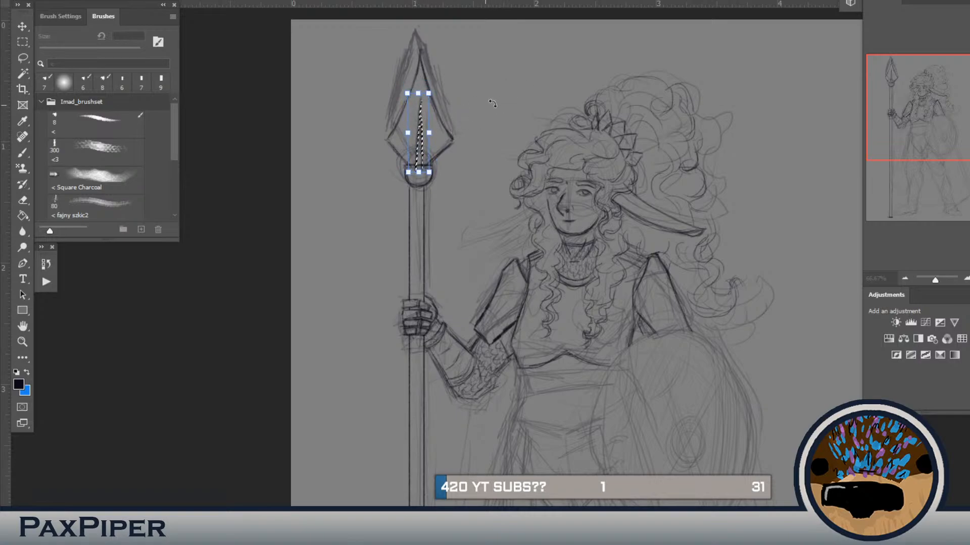
{"action": "key", "text": "l"}
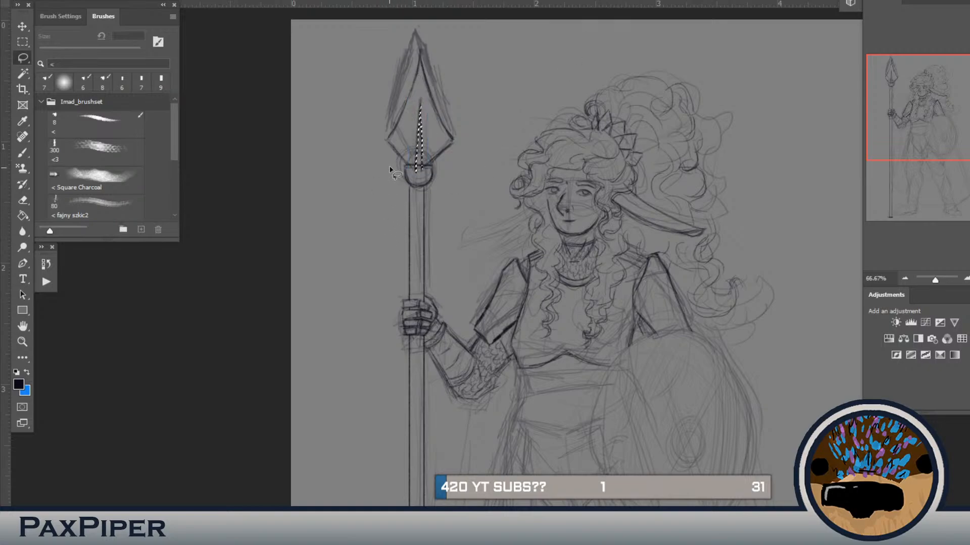
{"action": "mouse_move", "coordinate": [413, 165]}
{"action": "left_mouse_down"}
{"action": "mouse_move", "coordinate": [397, 178]}
{"action": "mouse_move", "coordinate": [420, 186]}
{"action": "left_mouse_up"}
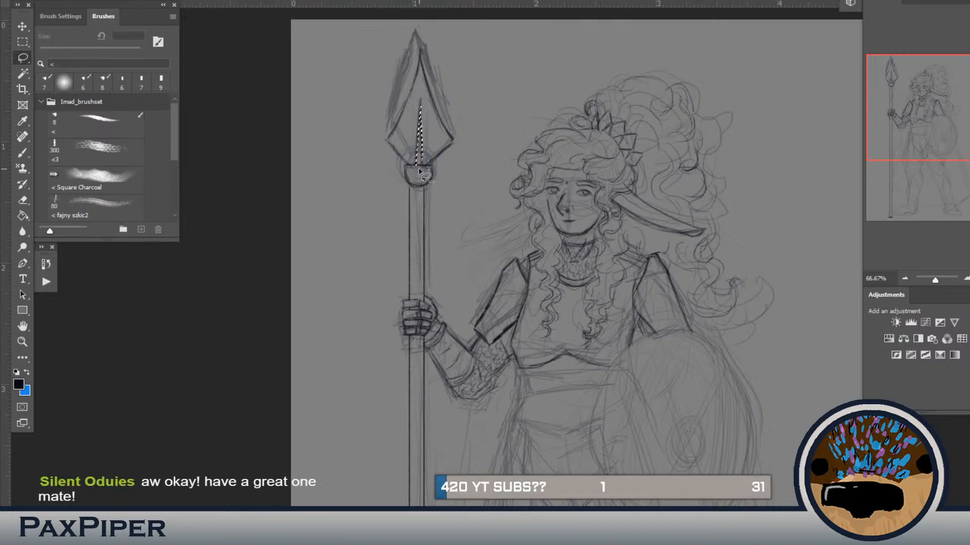
{"action": "key", "text": "ctrl+d"}
Step: Select the whole spearhead with its collar and rotate and shift it into line with the shaft
{"action": "key", "text": "b"}
{"action": "key", "text": "b"}
{"action": "mouse_move", "coordinate": [422, 227]}
{"action": "left_mouse_down"}
{"action": "mouse_move", "coordinate": [435, 189]}
{"action": "mouse_move", "coordinate": [457, 220]}
{"action": "mouse_move", "coordinate": [449, 234]}
{"action": "left_mouse_up"}
{"action": "key", "text": "l"}
{"action": "mouse_move", "coordinate": [397, 197]}
{"action": "left_mouse_down"}
{"action": "mouse_move", "coordinate": [437, 199]}
{"action": "mouse_move", "coordinate": [411, 15]}
{"action": "mouse_move", "coordinate": [334, 198]}
{"action": "mouse_move", "coordinate": [380, 197]}
{"action": "left_mouse_up"}
{"action": "mouse_move", "coordinate": [371, 106]}
{"action": "left_mouse_down"}
{"action": "mouse_move", "coordinate": [384, 177]}
{"action": "mouse_move", "coordinate": [409, 202]}
{"action": "mouse_move", "coordinate": [432, 202]}
{"action": "mouse_move", "coordinate": [475, 86]}
{"action": "mouse_move", "coordinate": [386, 76]}
{"action": "mouse_move", "coordinate": [341, 121]}
{"action": "left_mouse_up"}
{"action": "key", "text": "ctrl+t"}
{"action": "mouse_move", "coordinate": [509, 142]}
{"action": "left_mouse_down"}
{"action": "mouse_move", "coordinate": [508, 130]}
{"action": "mouse_move", "coordinate": [505, 143]}
{"action": "left_mouse_up"}
{"action": "mouse_move", "coordinate": [432, 168]}
{"action": "left_mouse_down"}
{"action": "mouse_move", "coordinate": [421, 180]}
{"action": "mouse_move", "coordinate": [431, 171]}
{"action": "left_mouse_up"}
{"action": "left_click_drag", "start_coordinate": [484, 58], "coordinate": [495, 47]}
{"action": "left_click_drag", "start_coordinate": [494, 127], "coordinate": [485, 126]}
{"action": "left_click_drag", "start_coordinate": [445, 175], "coordinate": [447, 167]}
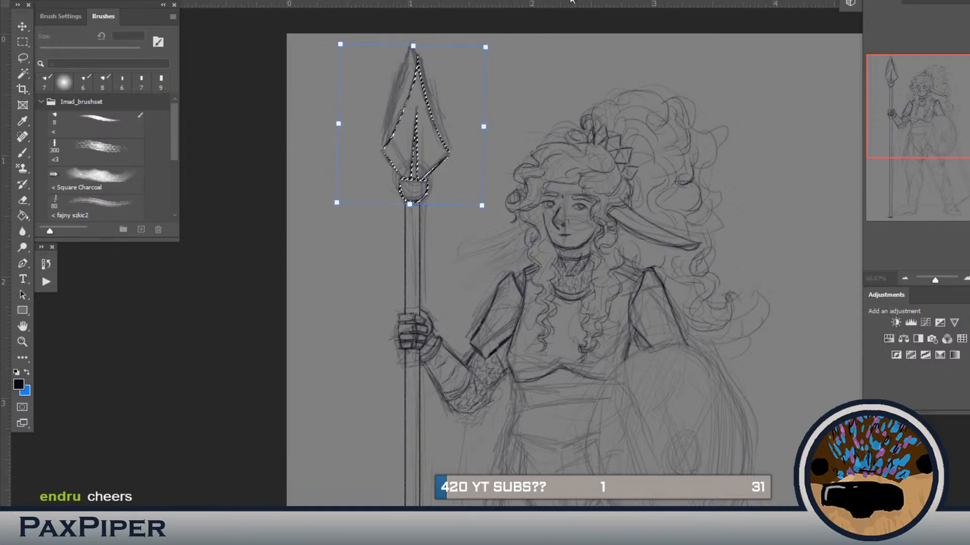
{"action": "key", "text": "Return"}
{"action": "key", "text": "l"}
{"action": "key", "text": "ctrl+d"}
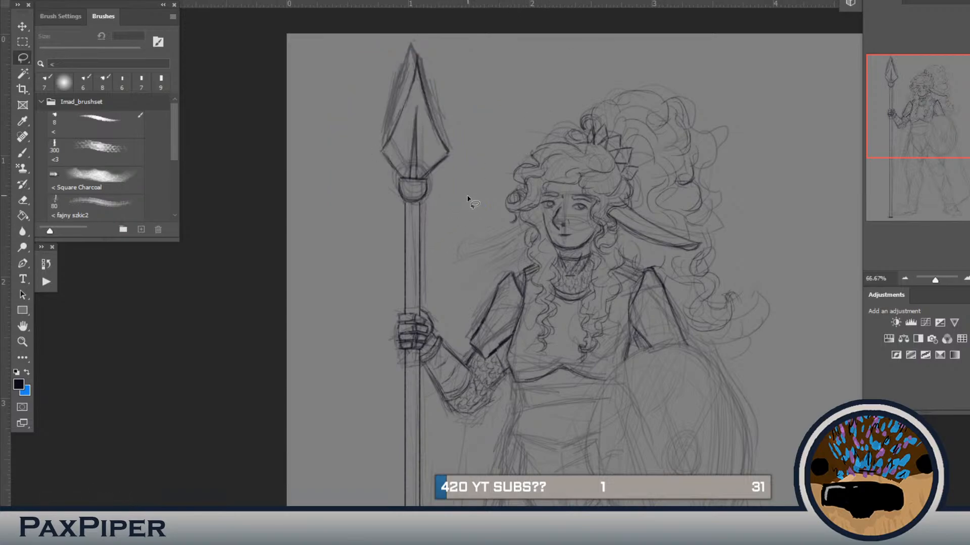
Step: Draw a narrow double band around the shaft below the collar, check the colour reference, and add a band above the gripping hand
{"action": "key", "text": "b"}
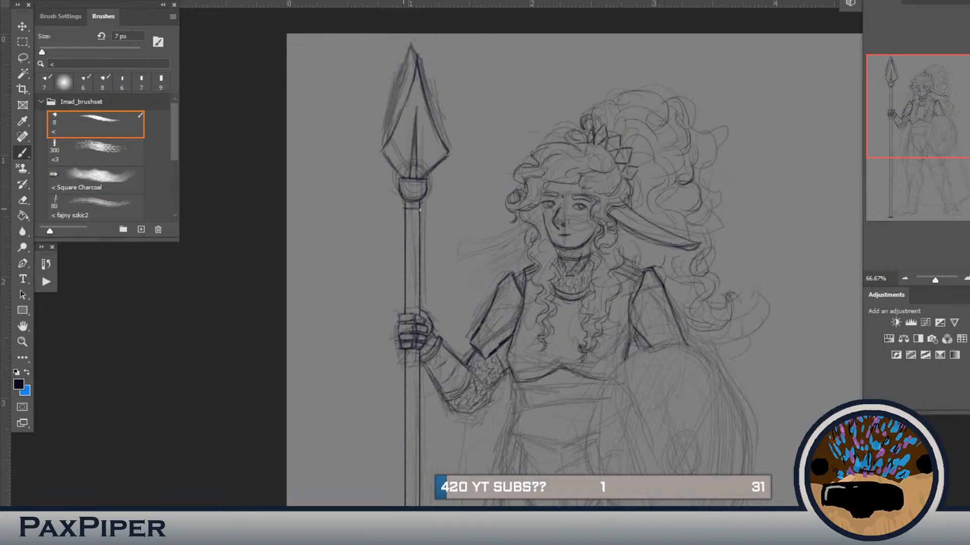
{"action": "left_click_drag", "start_coordinate": [406, 210], "coordinate": [417, 211]}
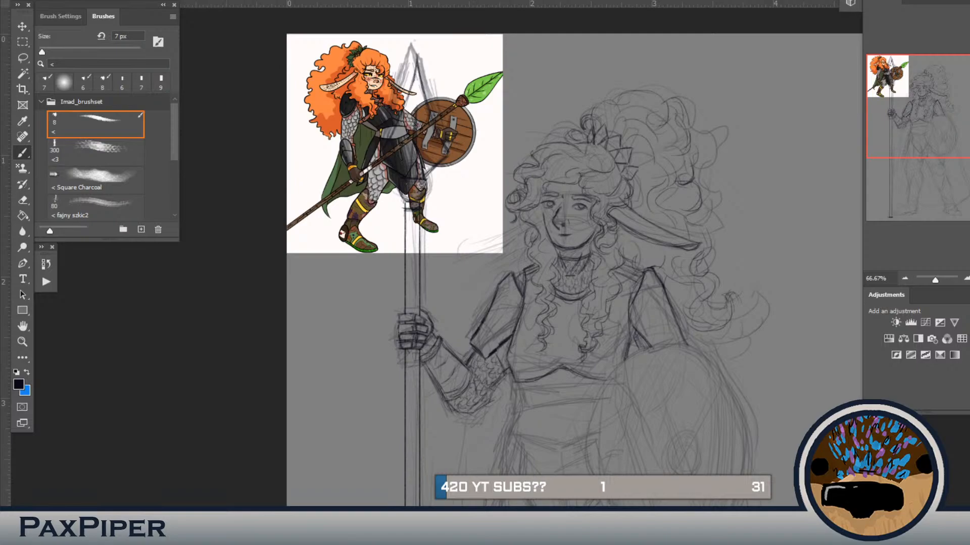
{"action": "left_click", "coordinate": [872, 469]}
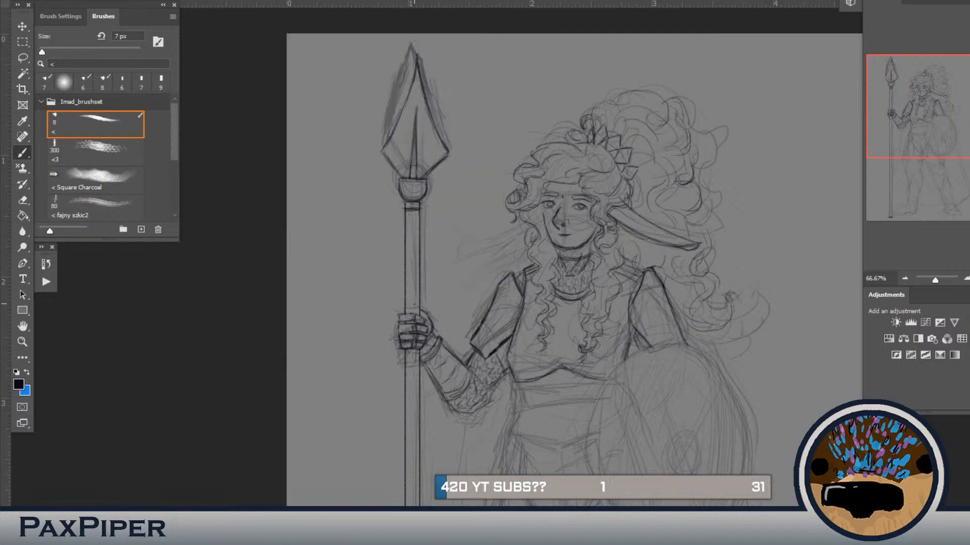
{"action": "left_click_drag", "start_coordinate": [405, 304], "coordinate": [416, 314]}
Step: Draw crisscrossing grip wrappings around the spear shaft below the gripping hand, closed off with a lower band
{"action": "scroll", "coordinate": [446, 314], "scroll_direction": "down", "scroll_amount": 3}
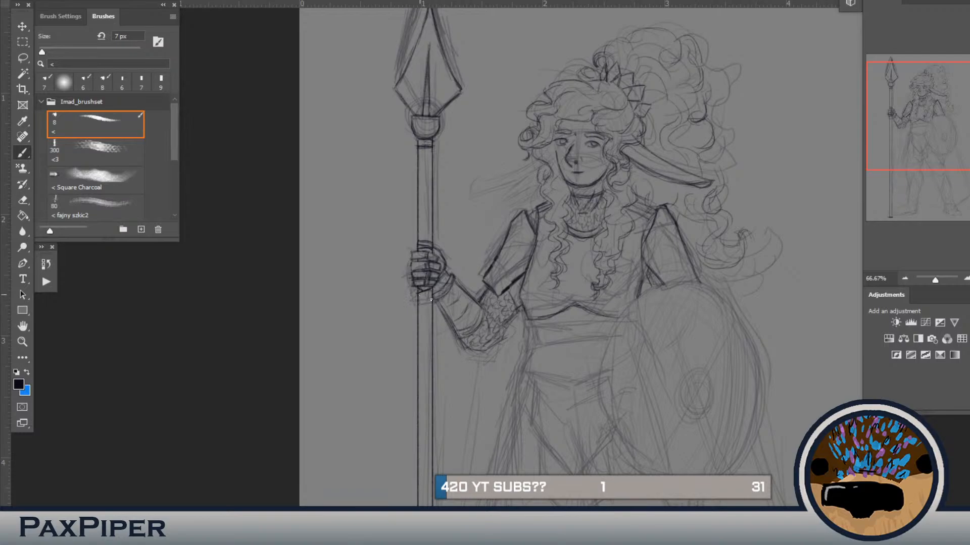
{"action": "mouse_move", "coordinate": [423, 297]}
{"action": "left_mouse_down"}
{"action": "mouse_move", "coordinate": [433, 318]}
{"action": "mouse_move", "coordinate": [414, 314]}
{"action": "left_mouse_up"}
{"action": "left_click_drag", "start_coordinate": [418, 336], "coordinate": [432, 345]}
{"action": "left_click_drag", "start_coordinate": [419, 355], "coordinate": [433, 358]}
{"action": "left_click_drag", "start_coordinate": [454, 395], "coordinate": [478, 316]}
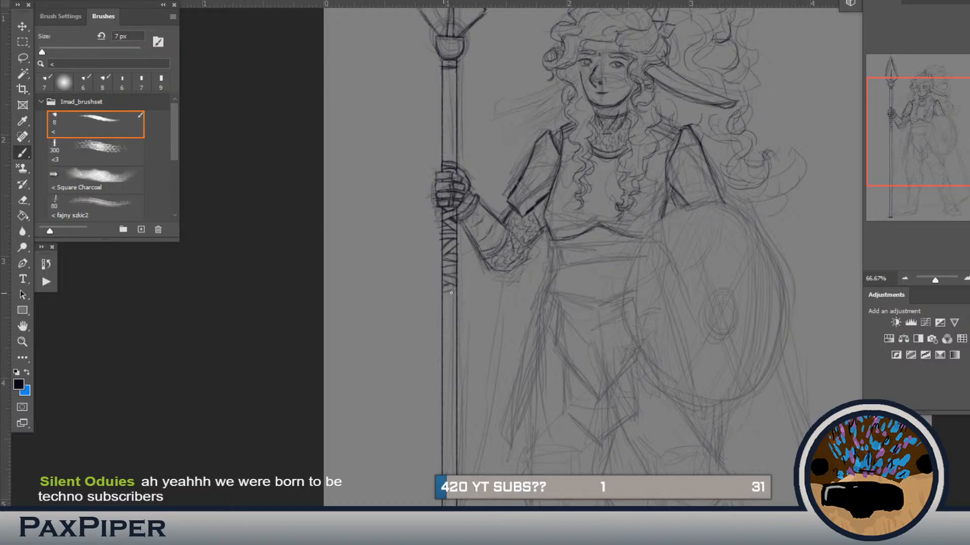
{"action": "left_click_drag", "start_coordinate": [441, 298], "coordinate": [459, 300]}
Step: Draw a short loose strap end hanging off the shaft at the foot of the grip wrapping
{"action": "left_click_drag", "start_coordinate": [460, 319], "coordinate": [468, 336]}
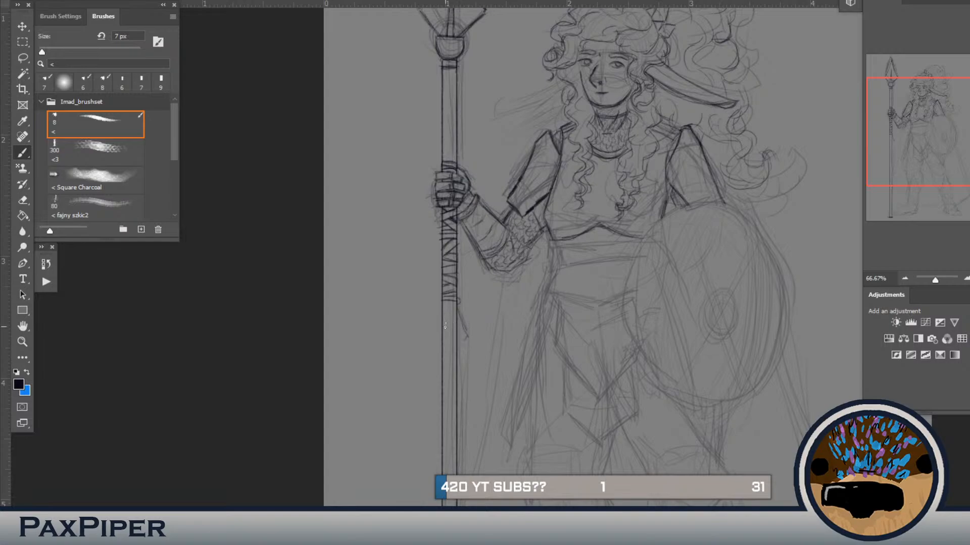
{"action": "left_click_drag", "start_coordinate": [458, 310], "coordinate": [467, 335]}
{"action": "left_click_drag", "start_coordinate": [462, 341], "coordinate": [456, 321]}
Step: Texture the collar with small marks and add diagonal grain strokes to the shaft above the gripping hand
{"action": "scroll", "coordinate": [497, 244], "scroll_direction": "up", "scroll_amount": 3}
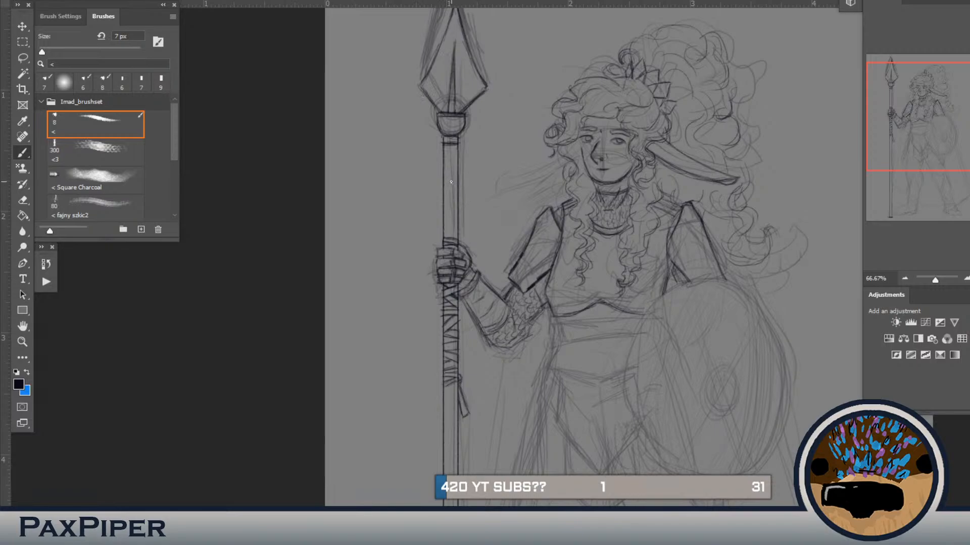
{"action": "scroll", "coordinate": [507, 154], "scroll_direction": "down", "scroll_amount": 3}
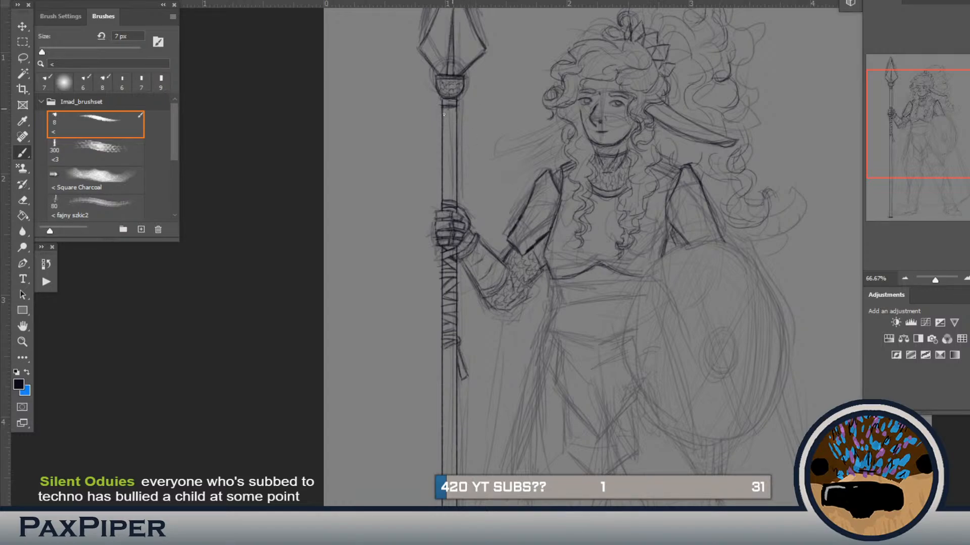
{"action": "left_click_drag", "start_coordinate": [443, 149], "coordinate": [457, 140]}
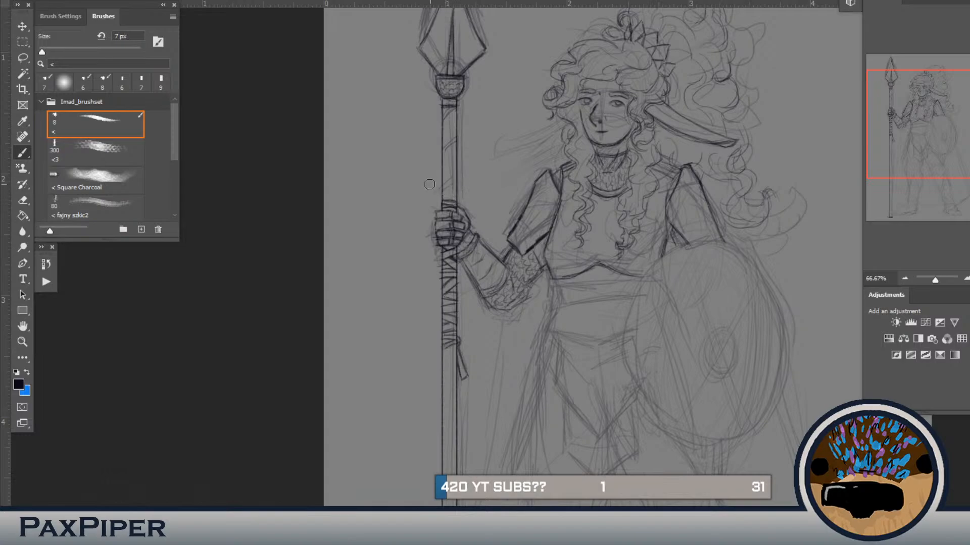
{"action": "key", "text": "b"}
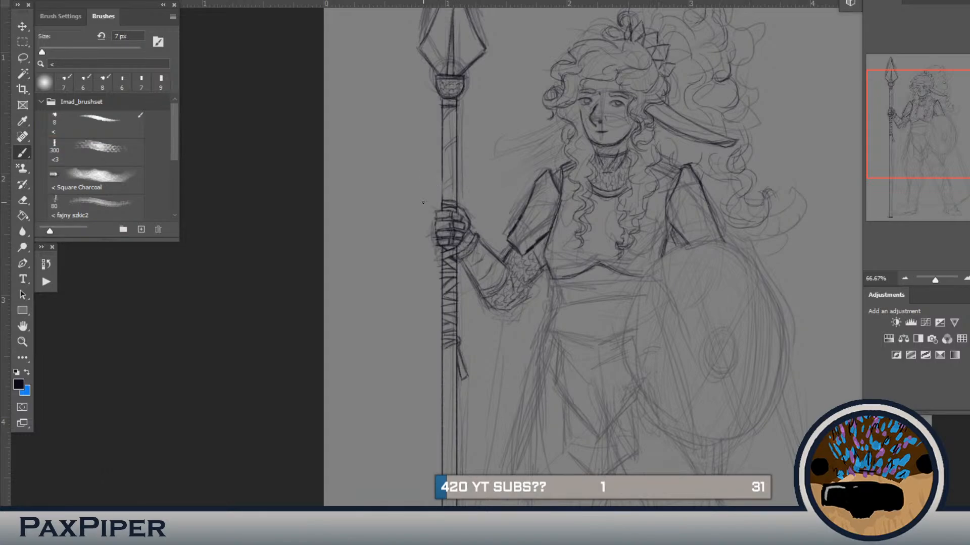
{"action": "left_click_drag", "start_coordinate": [441, 178], "coordinate": [442, 197]}
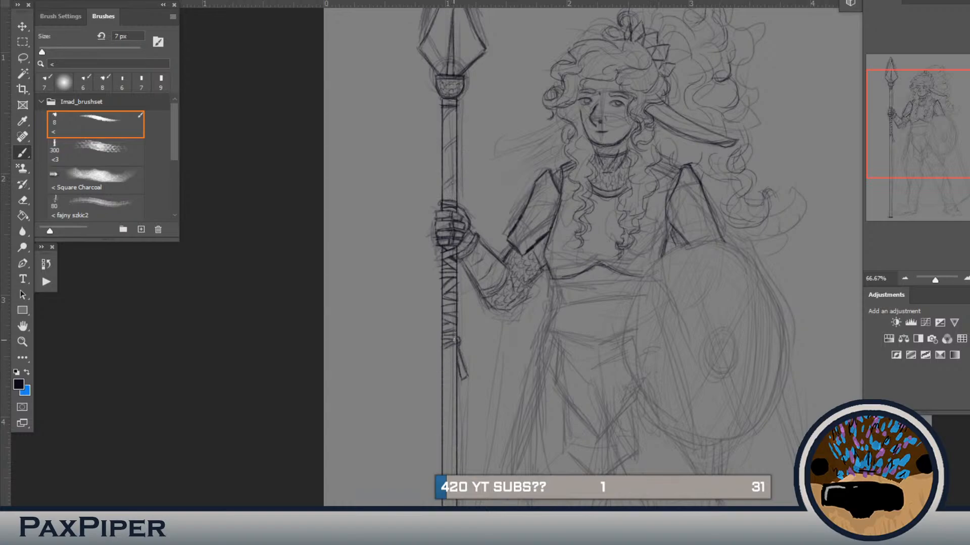
Step: Check the colour reference and continue the short diagonal grain strokes down the lower spear shaft to its foot
{"action": "left_click_drag", "start_coordinate": [459, 360], "coordinate": [470, 315]}
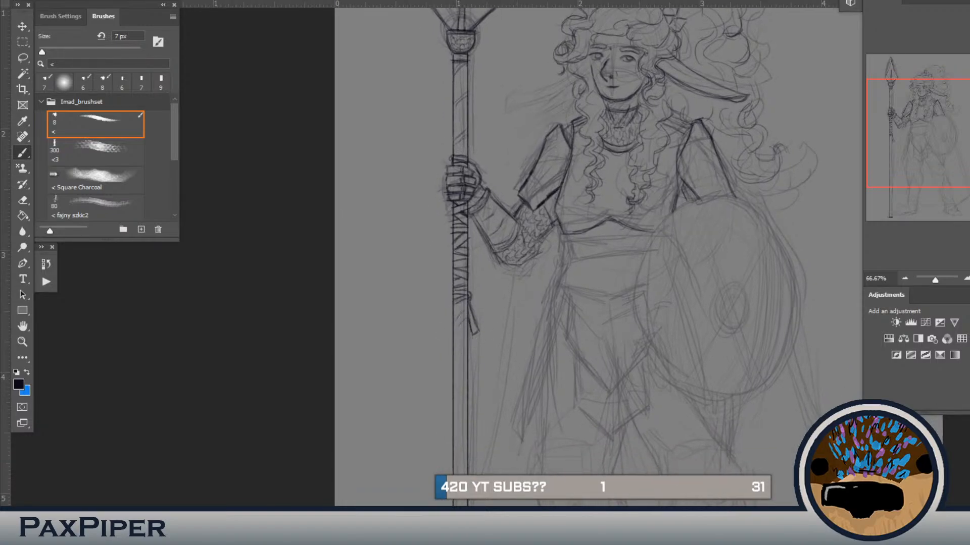
{"action": "left_click", "coordinate": [870, 469]}
{"action": "left_click_drag", "start_coordinate": [651, 307], "coordinate": [657, 236]}
{"action": "left_click", "coordinate": [871, 470]}
{"action": "left_click_drag", "start_coordinate": [484, 355], "coordinate": [485, 288]}
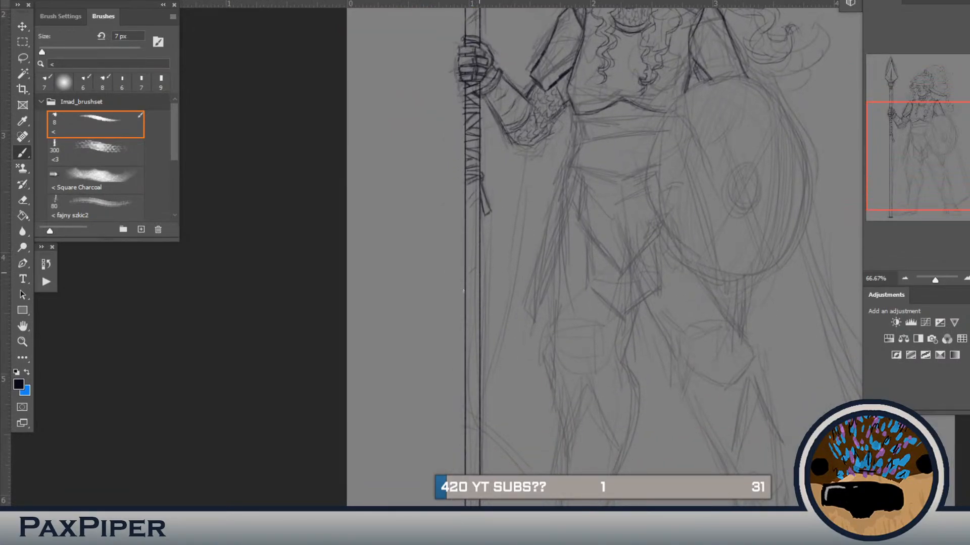
{"action": "left_click_drag", "start_coordinate": [472, 377], "coordinate": [509, 312]}
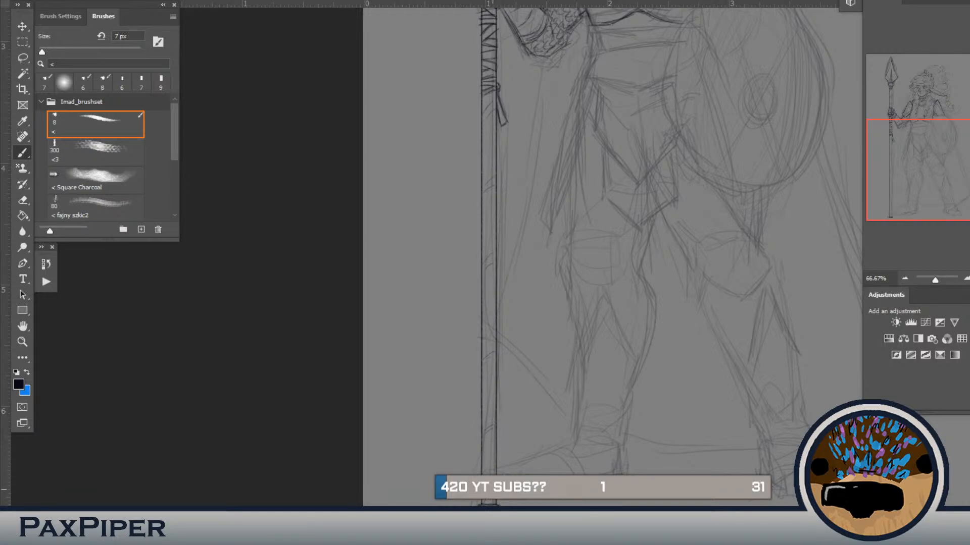
{"action": "left_click_drag", "start_coordinate": [514, 309], "coordinate": [519, 443]}
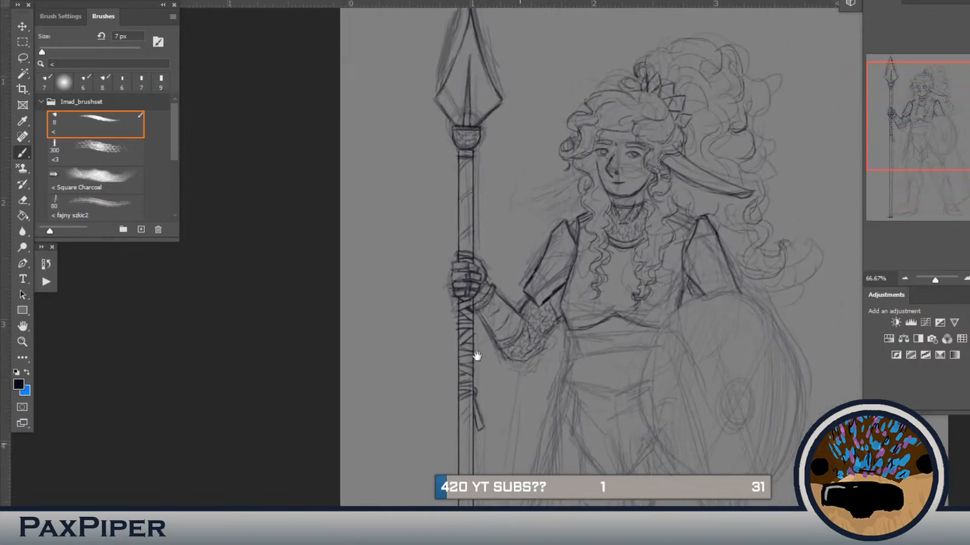
{"action": "left_click_drag", "start_coordinate": [580, 311], "coordinate": [571, 407]}
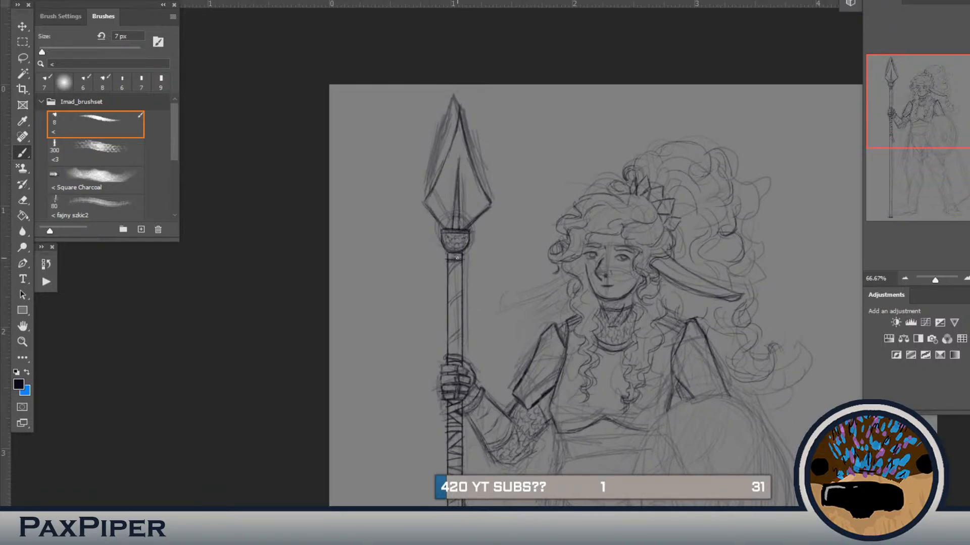
Step: Lasso the upper part of the spearhead's central ridge, nudge it into line with a transform, and deselect
{"action": "key", "text": "l"}
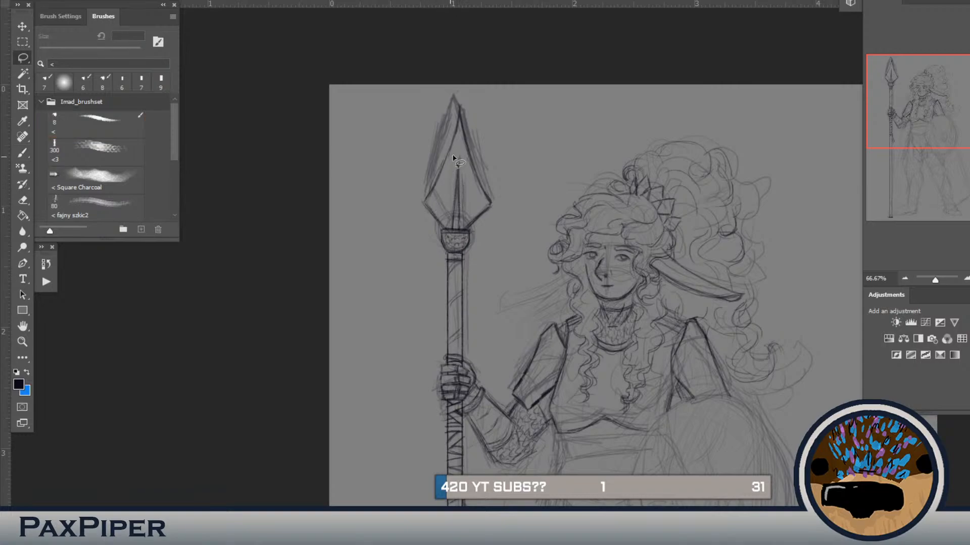
{"action": "mouse_move", "coordinate": [450, 174]}
{"action": "left_mouse_down"}
{"action": "mouse_move", "coordinate": [457, 150]}
{"action": "mouse_move", "coordinate": [469, 168]}
{"action": "mouse_move", "coordinate": [465, 211]}
{"action": "mouse_move", "coordinate": [443, 206]}
{"action": "mouse_move", "coordinate": [449, 176]}
{"action": "left_mouse_up"}
{"action": "key", "text": "ctrl+t"}
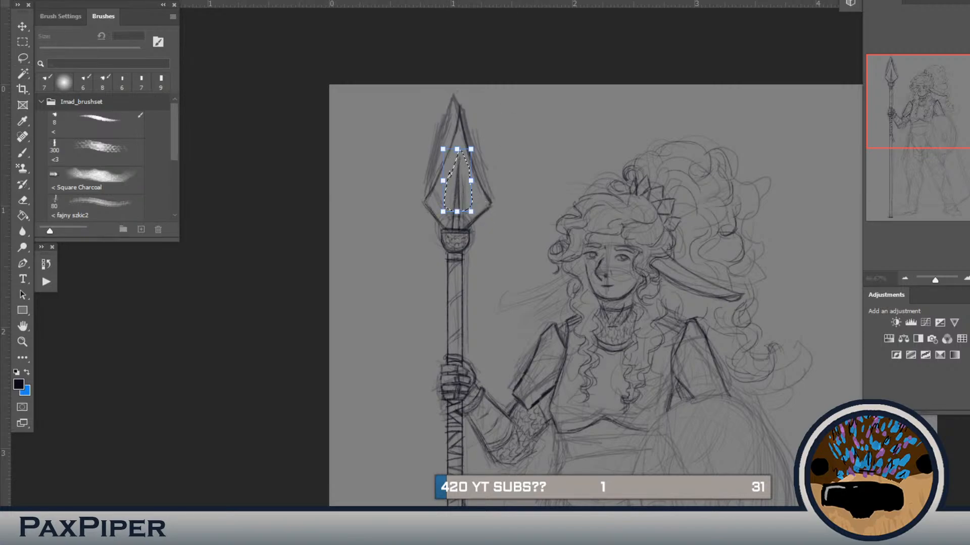
{"action": "left_click_drag", "start_coordinate": [459, 153], "coordinate": [457, 156]}
{"action": "key", "text": "Return"}
{"action": "left_click", "coordinate": [554, 107]}
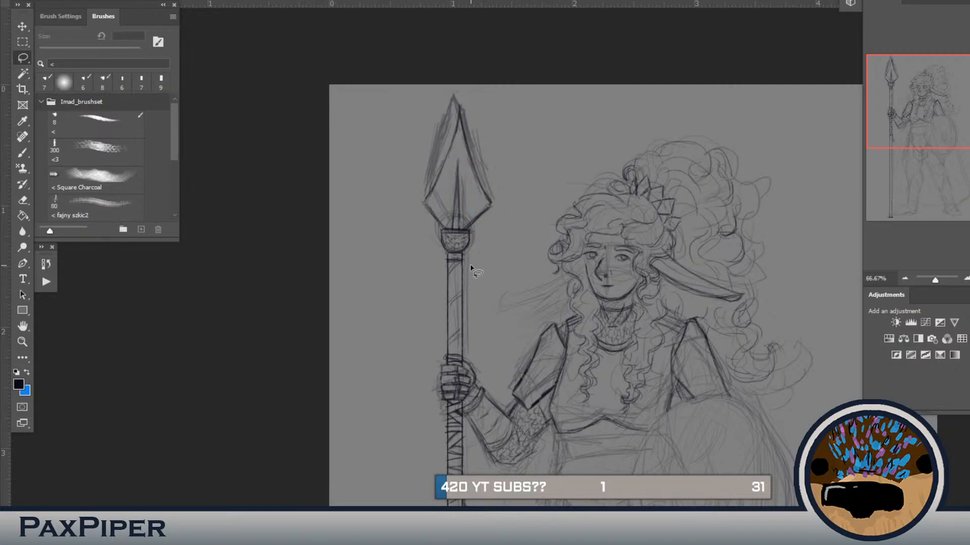
Step: Show the colour reference image again and bring it in front of the line art
{"action": "key", "text": "b"}
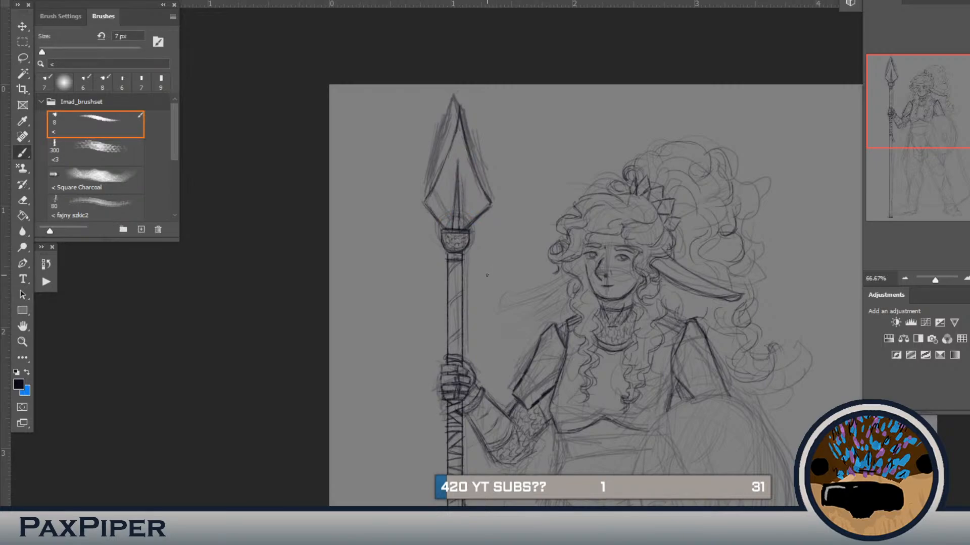
{"action": "key", "text": "space"}
{"action": "left_click_drag", "start_coordinate": [463, 283], "coordinate": [477, 55]}
{"action": "left_click_drag", "start_coordinate": [474, 164], "coordinate": [392, 270]}
{"action": "left_click_drag", "start_coordinate": [490, 359], "coordinate": [498, 280]}
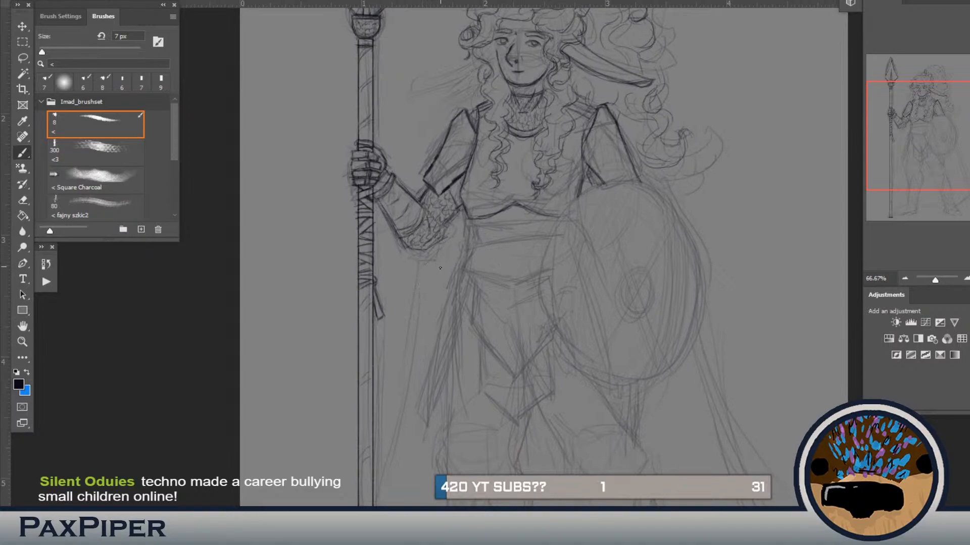
{"action": "mouse_move", "coordinate": [462, 252]}
{"action": "left_mouse_down"}
{"action": "mouse_move", "coordinate": [465, 241]}
{"action": "mouse_move", "coordinate": [432, 281]}
{"action": "mouse_move", "coordinate": [432, 255]}
{"action": "mouse_move", "coordinate": [474, 260]}
{"action": "left_mouse_up"}
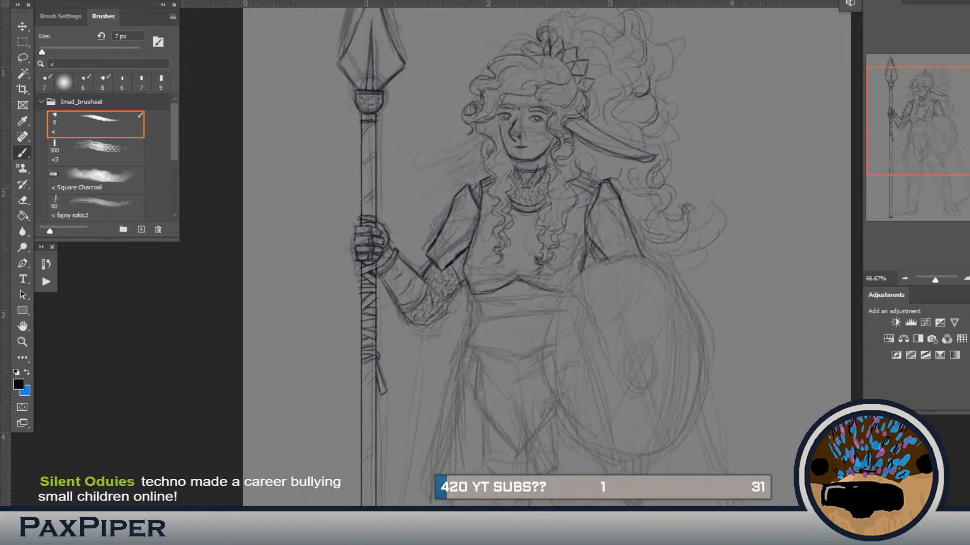
{"action": "key", "text": "ctrl+comma"}
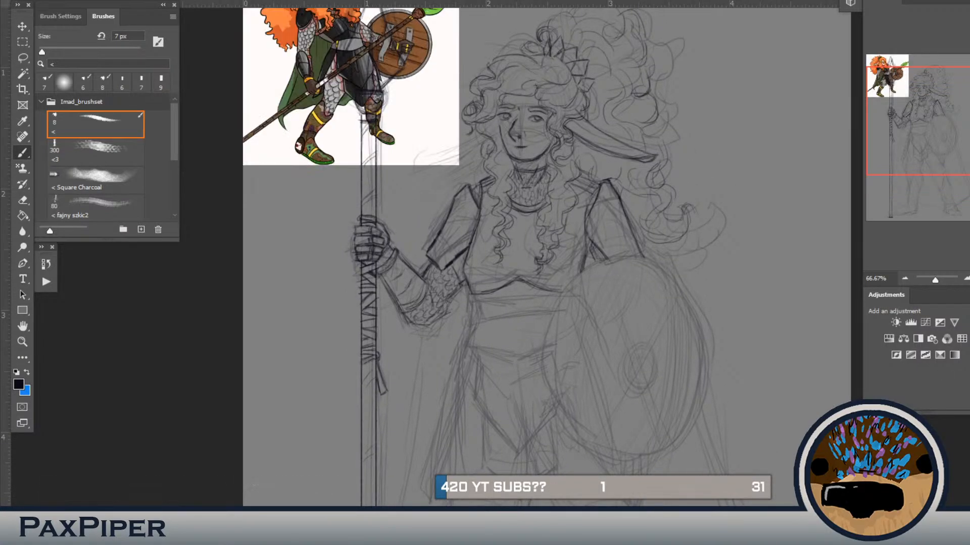
{"action": "key", "text": "ctrl+shift+bracketright"}
{"action": "left_click_drag", "start_coordinate": [553, 275], "coordinate": [534, 292]}
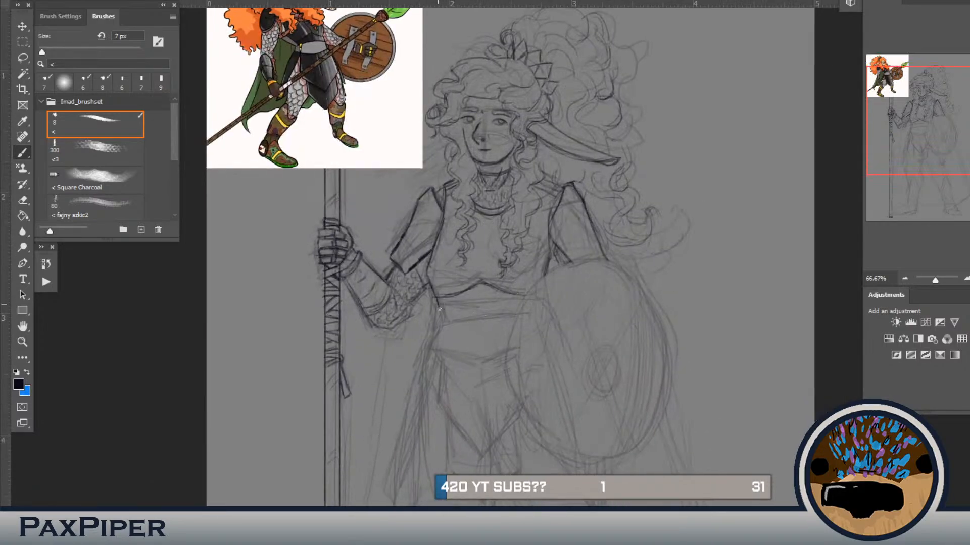
Step: Draw the breastplate's lower waist edge, a short seam beneath its central arch, and a centre line down the chest
{"action": "mouse_move", "coordinate": [457, 305]}
{"action": "left_mouse_down"}
{"action": "mouse_move", "coordinate": [483, 303]}
{"action": "mouse_move", "coordinate": [480, 286]}
{"action": "mouse_move", "coordinate": [486, 304]}
{"action": "mouse_move", "coordinate": [512, 305]}
{"action": "left_mouse_up"}
{"action": "left_click_drag", "start_coordinate": [435, 194], "coordinate": [432, 199]}
{"action": "left_click_drag", "start_coordinate": [488, 297], "coordinate": [479, 325]}
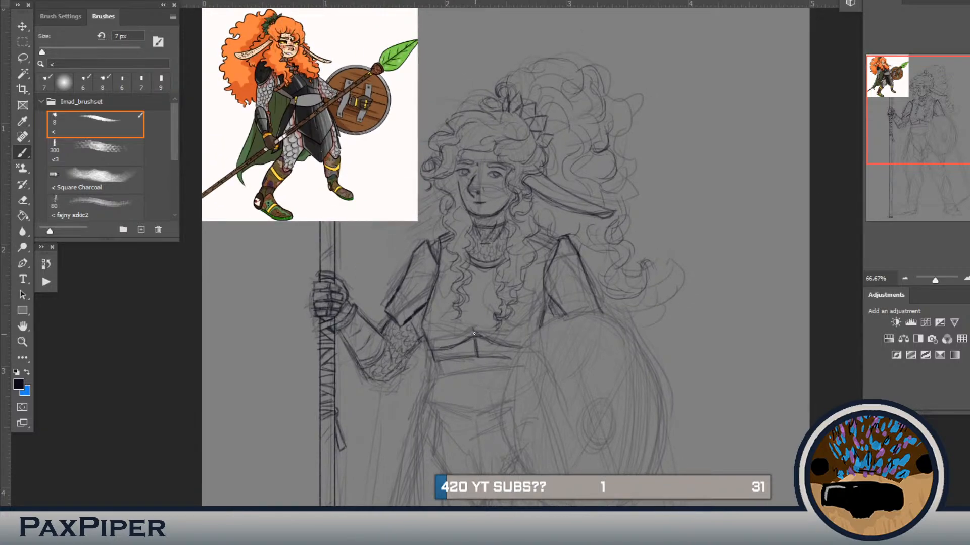
{"action": "left_click_drag", "start_coordinate": [481, 268], "coordinate": [474, 333]}
{"action": "scroll", "coordinate": [462, 321], "scroll_direction": "down", "scroll_amount": 3}
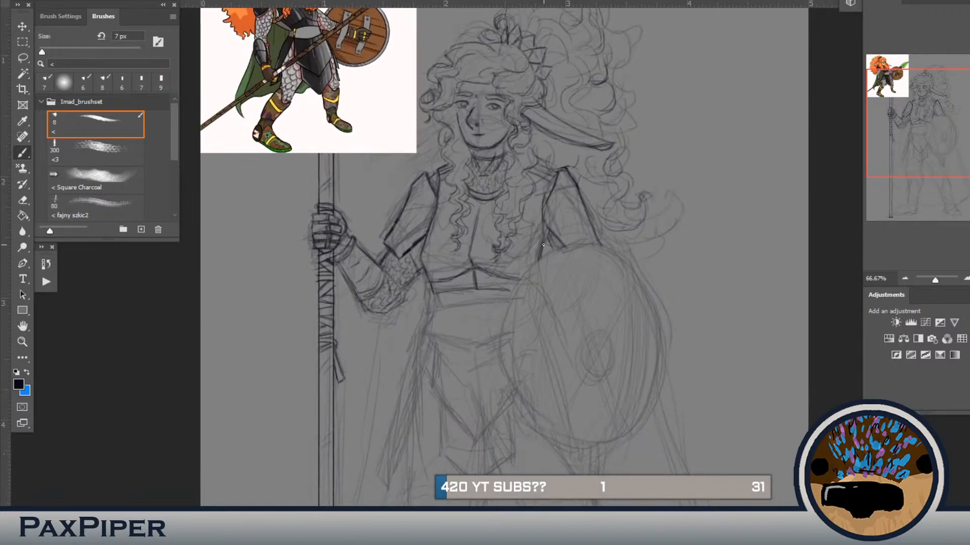
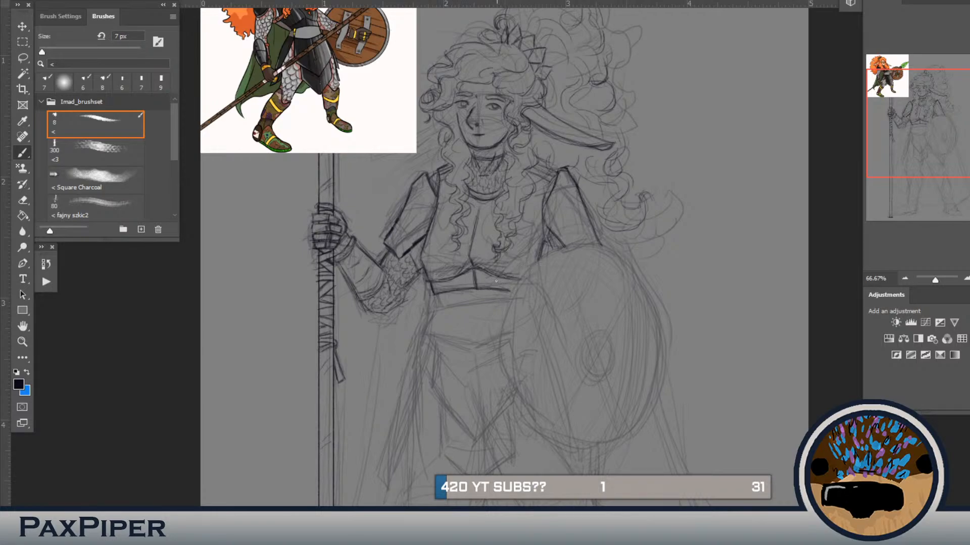
Step: Draw the front waist plate below the breastplate with a V-shaped upper edge, centre ridge, side edges and pointed lower tip
{"action": "mouse_move", "coordinate": [478, 293]}
{"action": "left_mouse_down"}
{"action": "mouse_move", "coordinate": [479, 270]}
{"action": "mouse_move", "coordinate": [461, 264]}
{"action": "mouse_move", "coordinate": [461, 349]}
{"action": "left_mouse_up"}
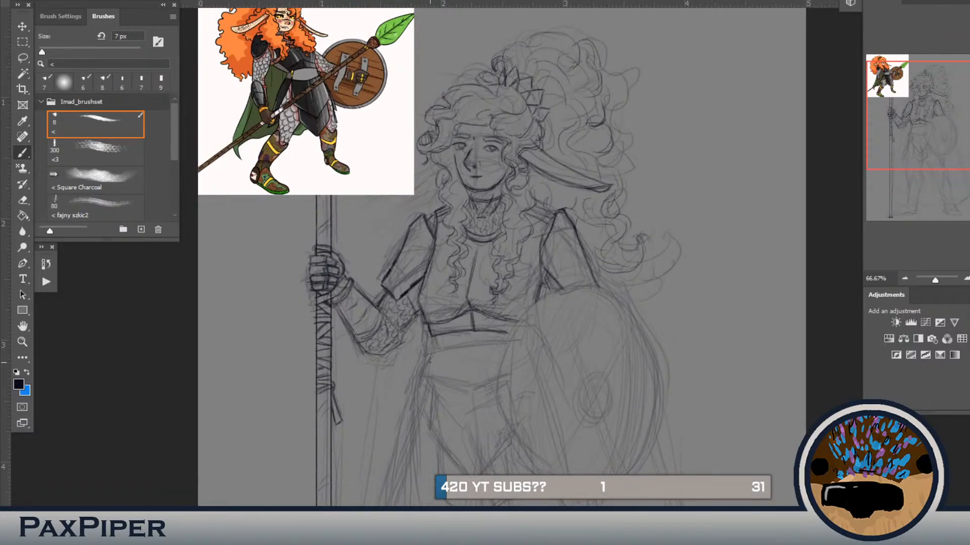
{"action": "mouse_move", "coordinate": [429, 355]}
{"action": "left_mouse_down"}
{"action": "mouse_move", "coordinate": [483, 369]}
{"action": "mouse_move", "coordinate": [468, 367]}
{"action": "mouse_move", "coordinate": [508, 358]}
{"action": "mouse_move", "coordinate": [468, 373]}
{"action": "mouse_move", "coordinate": [469, 442]}
{"action": "left_mouse_up"}
{"action": "left_click_drag", "start_coordinate": [424, 363], "coordinate": [461, 330]}
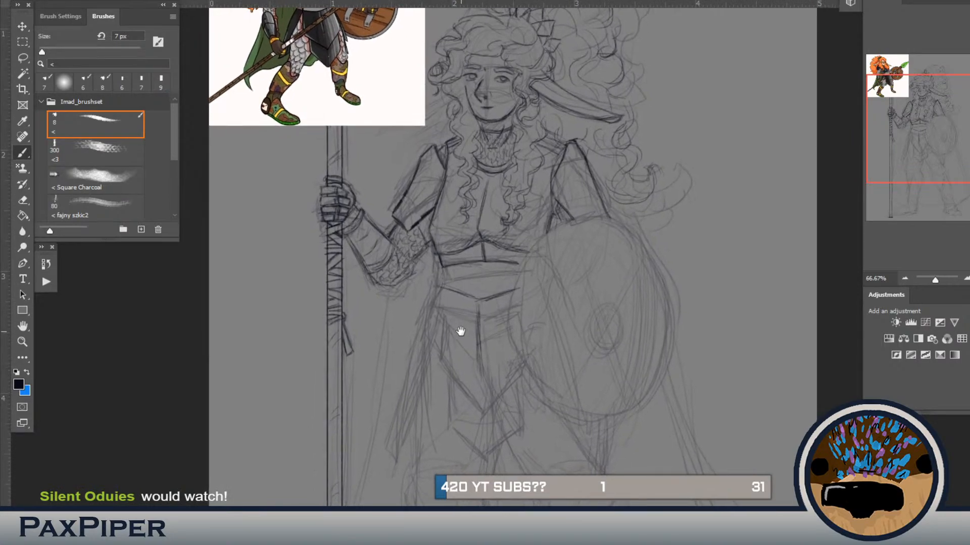
{"action": "mouse_move", "coordinate": [443, 295]}
{"action": "left_mouse_down"}
{"action": "mouse_move", "coordinate": [442, 353]}
{"action": "mouse_move", "coordinate": [482, 410]}
{"action": "left_mouse_up"}
{"action": "mouse_move", "coordinate": [477, 370]}
{"action": "left_mouse_down"}
{"action": "mouse_move", "coordinate": [481, 400]}
{"action": "mouse_move", "coordinate": [520, 373]}
{"action": "mouse_move", "coordinate": [486, 408]}
{"action": "left_mouse_up"}
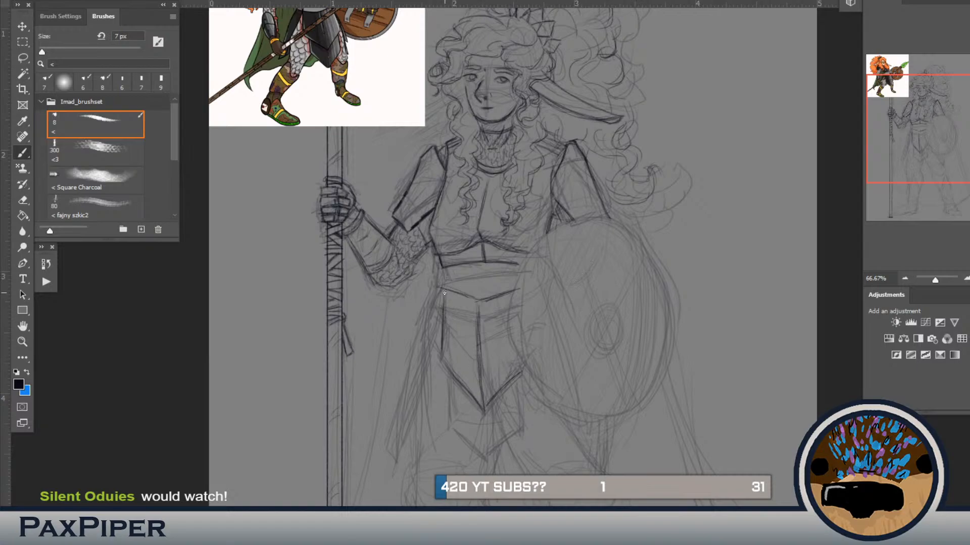
Step: Draw the long, narrow hip plate hanging beside the front waist plate on the spear side, tapering to an angled end
{"action": "scroll", "coordinate": [455, 335], "scroll_direction": "up", "scroll_amount": 2}
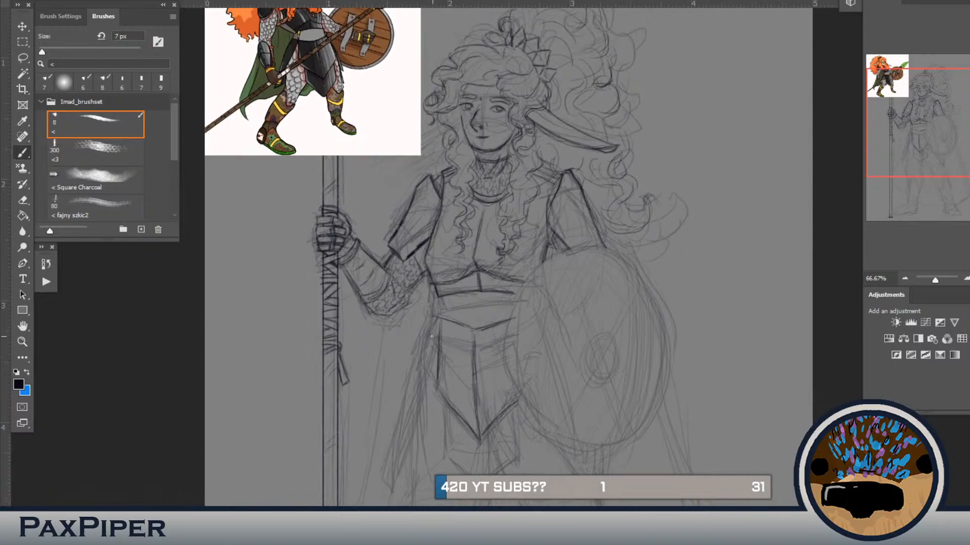
{"action": "left_click_drag", "start_coordinate": [436, 340], "coordinate": [429, 369]}
{"action": "left_click_drag", "start_coordinate": [439, 323], "coordinate": [412, 412]}
{"action": "left_click_drag", "start_coordinate": [425, 377], "coordinate": [410, 422]}
{"action": "mouse_move", "coordinate": [427, 317]}
{"action": "left_mouse_down"}
{"action": "mouse_move", "coordinate": [394, 416]}
{"action": "mouse_move", "coordinate": [407, 382]}
{"action": "mouse_move", "coordinate": [397, 418]}
{"action": "mouse_move", "coordinate": [410, 414]}
{"action": "mouse_move", "coordinate": [395, 427]}
{"action": "mouse_move", "coordinate": [399, 406]}
{"action": "mouse_move", "coordinate": [390, 433]}
{"action": "mouse_move", "coordinate": [407, 426]}
{"action": "mouse_move", "coordinate": [395, 464]}
{"action": "mouse_move", "coordinate": [409, 426]}
{"action": "mouse_move", "coordinate": [391, 465]}
{"action": "left_mouse_up"}
{"action": "left_click_drag", "start_coordinate": [404, 437], "coordinate": [397, 456]}
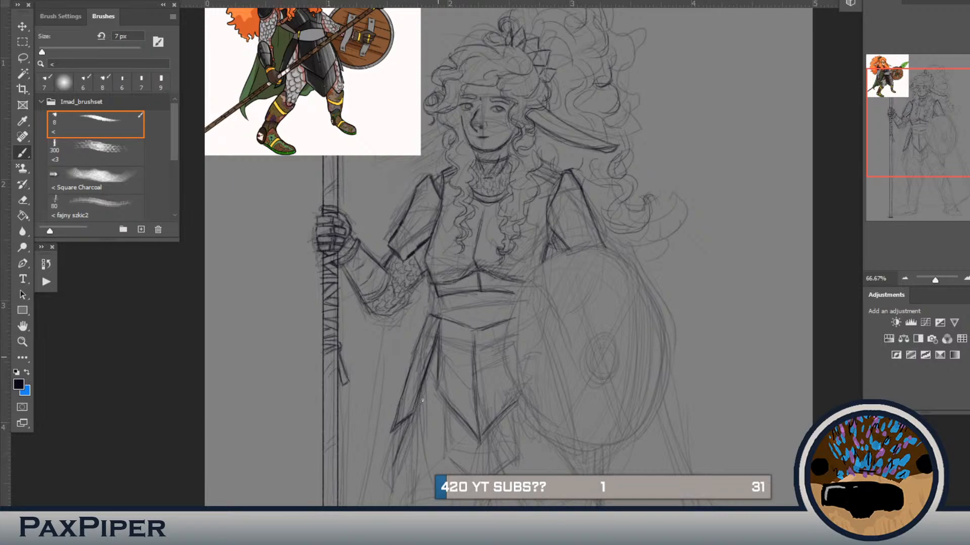
Step: Add the overlapping lower segment beneath the spear-side hip plate, ending in a point
{"action": "left_click_drag", "start_coordinate": [430, 374], "coordinate": [424, 391]}
{"action": "left_click_drag", "start_coordinate": [415, 425], "coordinate": [400, 454]}
{"action": "mouse_move", "coordinate": [410, 432]}
{"action": "left_mouse_down"}
{"action": "mouse_move", "coordinate": [389, 470]}
{"action": "mouse_move", "coordinate": [391, 435]}
{"action": "mouse_move", "coordinate": [380, 471]}
{"action": "left_mouse_up"}
Step: Lasso the spear-side hip plate, rotate, shorten and shift it closer to the front plate with a transform, and deselect
{"action": "key", "text": "l"}
{"action": "mouse_move", "coordinate": [444, 313]}
{"action": "left_mouse_down"}
{"action": "mouse_move", "coordinate": [432, 434]}
{"action": "mouse_move", "coordinate": [376, 486]}
{"action": "mouse_move", "coordinate": [366, 450]}
{"action": "mouse_move", "coordinate": [389, 360]}
{"action": "mouse_move", "coordinate": [408, 319]}
{"action": "mouse_move", "coordinate": [444, 314]}
{"action": "left_mouse_up"}
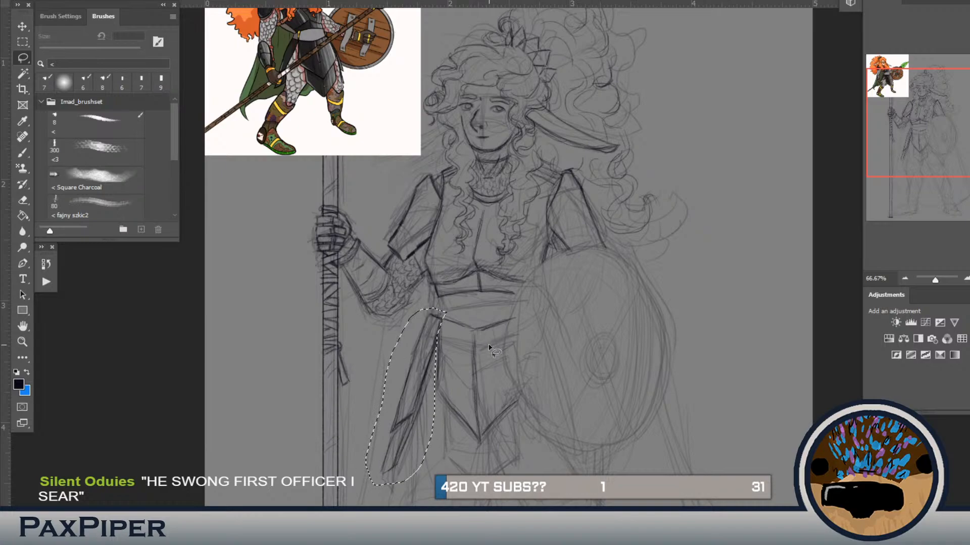
{"action": "key", "text": "ctrl+t"}
{"action": "left_click_drag", "start_coordinate": [482, 288], "coordinate": [468, 275]}
{"action": "left_click_drag", "start_coordinate": [416, 488], "coordinate": [413, 450]}
{"action": "left_click_drag", "start_coordinate": [411, 349], "coordinate": [421, 355]}
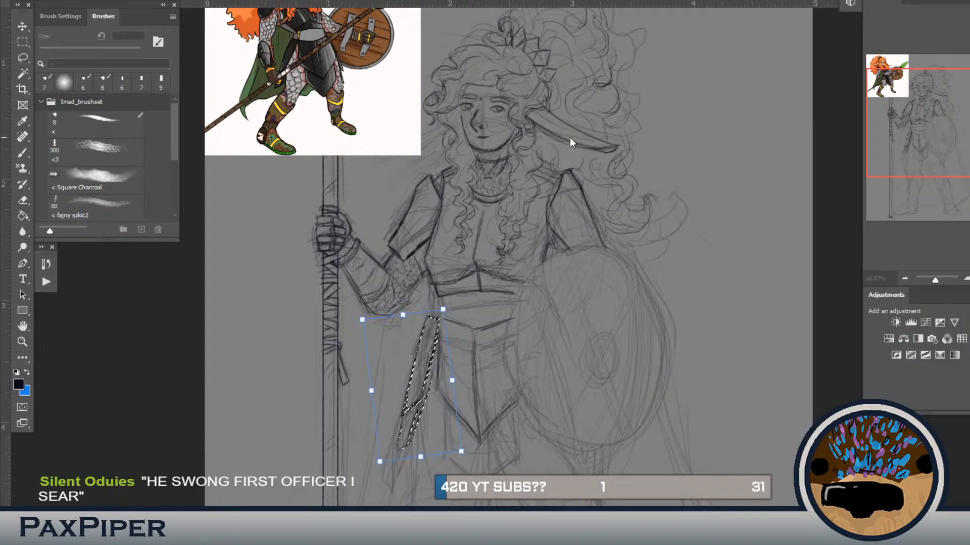
{"action": "key", "text": "Return"}
{"action": "key", "text": "ctrl+d"}
{"action": "key", "text": "b"}
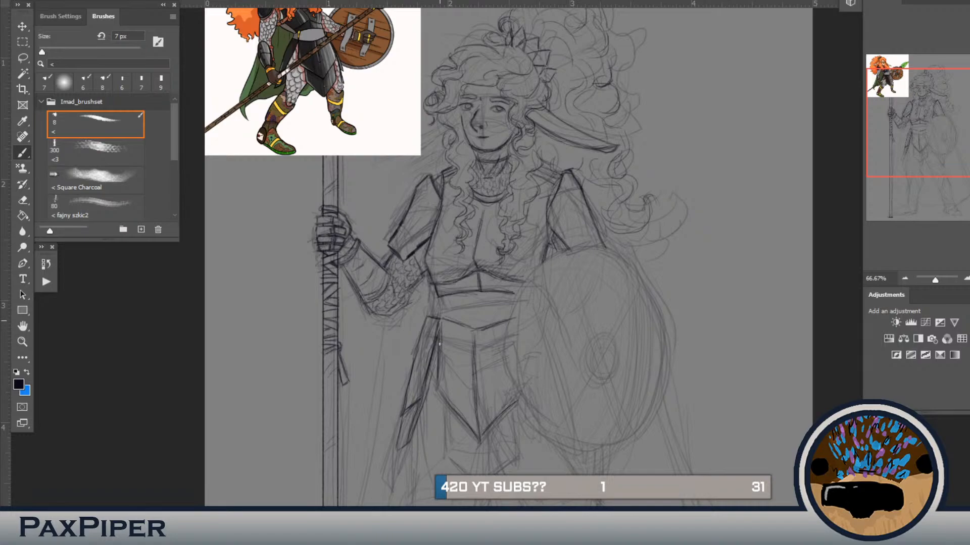
Step: Draw the second pointed plate beneath the front waist plate and retrace the upper plate's spear-side edge
{"action": "scroll", "coordinate": [447, 397], "scroll_direction": "down", "scroll_amount": 5}
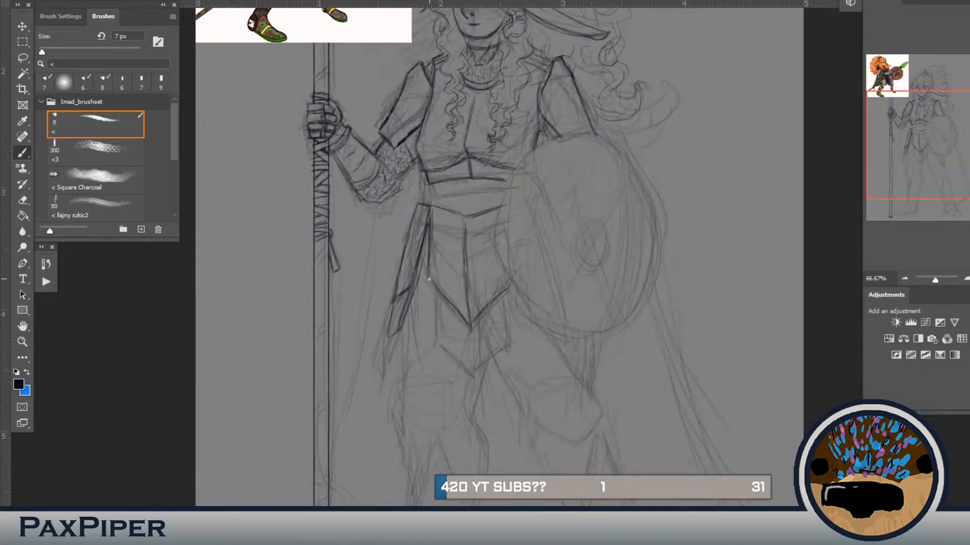
{"action": "mouse_move", "coordinate": [430, 280]}
{"action": "left_mouse_down"}
{"action": "mouse_move", "coordinate": [444, 296]}
{"action": "mouse_move", "coordinate": [433, 293]}
{"action": "mouse_move", "coordinate": [437, 344]}
{"action": "mouse_move", "coordinate": [475, 379]}
{"action": "mouse_move", "coordinate": [442, 347]}
{"action": "mouse_move", "coordinate": [467, 368]}
{"action": "mouse_move", "coordinate": [454, 361]}
{"action": "mouse_move", "coordinate": [493, 371]}
{"action": "mouse_move", "coordinate": [471, 376]}
{"action": "mouse_move", "coordinate": [502, 355]}
{"action": "mouse_move", "coordinate": [473, 376]}
{"action": "mouse_move", "coordinate": [511, 345]}
{"action": "mouse_move", "coordinate": [473, 377]}
{"action": "left_mouse_up"}
{"action": "mouse_move", "coordinate": [510, 318]}
{"action": "left_mouse_down"}
{"action": "mouse_move", "coordinate": [510, 298]}
{"action": "mouse_move", "coordinate": [512, 342]}
{"action": "mouse_move", "coordinate": [472, 334]}
{"action": "mouse_move", "coordinate": [474, 368]}
{"action": "left_mouse_up"}
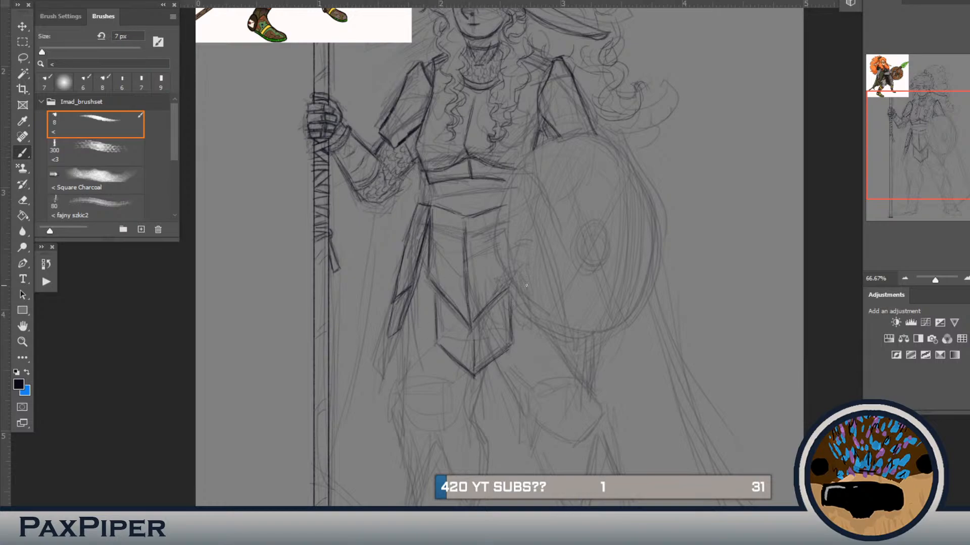
{"action": "left_click_drag", "start_coordinate": [571, 277], "coordinate": [541, 333]}
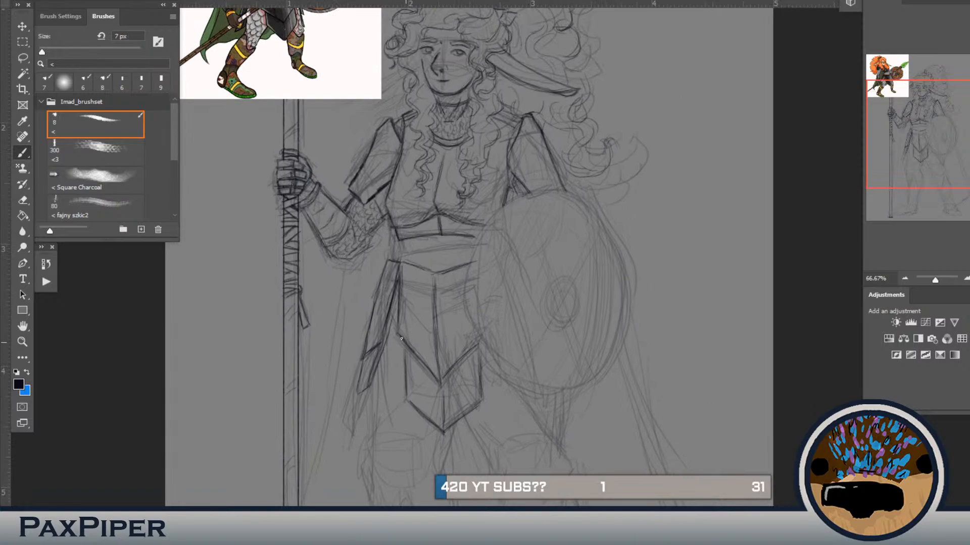
{"action": "left_click_drag", "start_coordinate": [398, 332], "coordinate": [402, 264]}
Step: Trace the large oval outline of the shield over the sketch, building it up with overlapping curved strokes
{"action": "mouse_move", "coordinate": [563, 197]}
{"action": "left_mouse_down"}
{"action": "mouse_move", "coordinate": [527, 201]}
{"action": "mouse_move", "coordinate": [559, 198]}
{"action": "mouse_move", "coordinate": [531, 205]}
{"action": "mouse_move", "coordinate": [553, 194]}
{"action": "mouse_move", "coordinate": [592, 210]}
{"action": "left_mouse_up"}
{"action": "left_click_drag", "start_coordinate": [543, 196], "coordinate": [517, 202]}
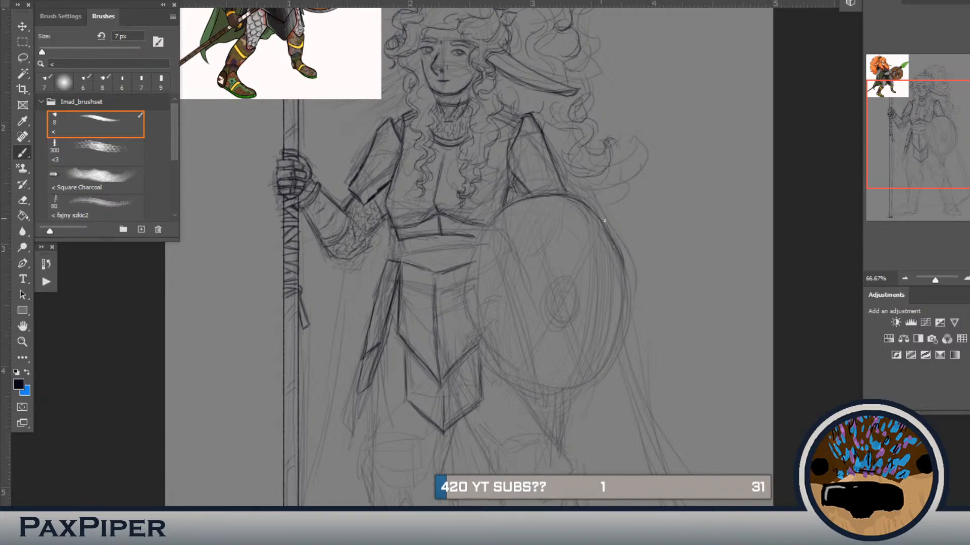
{"action": "left_click_drag", "start_coordinate": [606, 225], "coordinate": [622, 251]}
{"action": "left_click_drag", "start_coordinate": [596, 213], "coordinate": [613, 236]}
{"action": "mouse_move", "coordinate": [503, 211]}
{"action": "left_mouse_down"}
{"action": "mouse_move", "coordinate": [477, 251]}
{"action": "mouse_move", "coordinate": [484, 237]}
{"action": "mouse_move", "coordinate": [474, 284]}
{"action": "mouse_move", "coordinate": [474, 253]}
{"action": "mouse_move", "coordinate": [479, 333]}
{"action": "mouse_move", "coordinate": [471, 312]}
{"action": "mouse_move", "coordinate": [497, 362]}
{"action": "mouse_move", "coordinate": [526, 385]}
{"action": "mouse_move", "coordinate": [515, 371]}
{"action": "mouse_move", "coordinate": [560, 388]}
{"action": "mouse_move", "coordinate": [539, 386]}
{"action": "mouse_move", "coordinate": [567, 386]}
{"action": "mouse_move", "coordinate": [519, 379]}
{"action": "mouse_move", "coordinate": [588, 380]}
{"action": "left_mouse_up"}
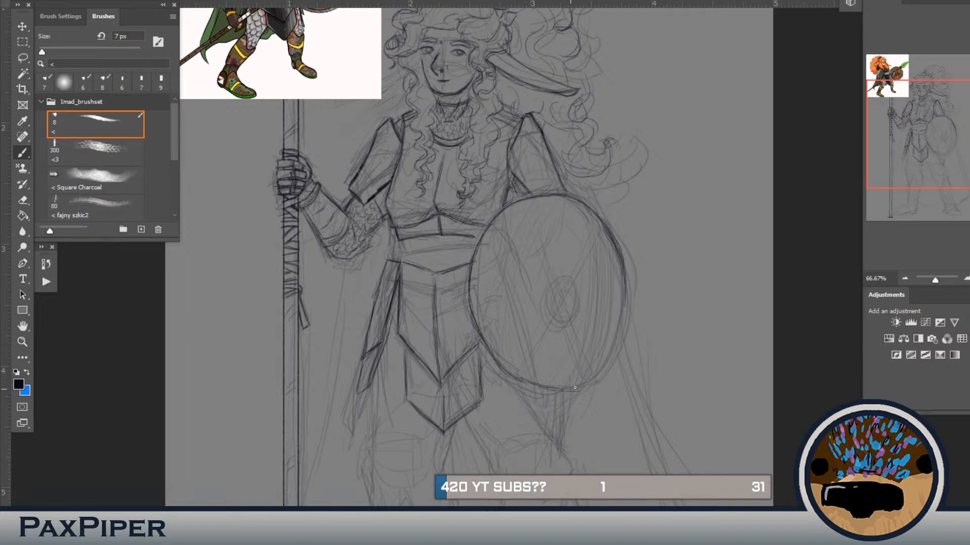
{"action": "mouse_move", "coordinate": [623, 312]}
{"action": "left_mouse_down"}
{"action": "mouse_move", "coordinate": [588, 377]}
{"action": "mouse_move", "coordinate": [548, 379]}
{"action": "mouse_move", "coordinate": [583, 389]}
{"action": "mouse_move", "coordinate": [609, 365]}
{"action": "left_mouse_up"}
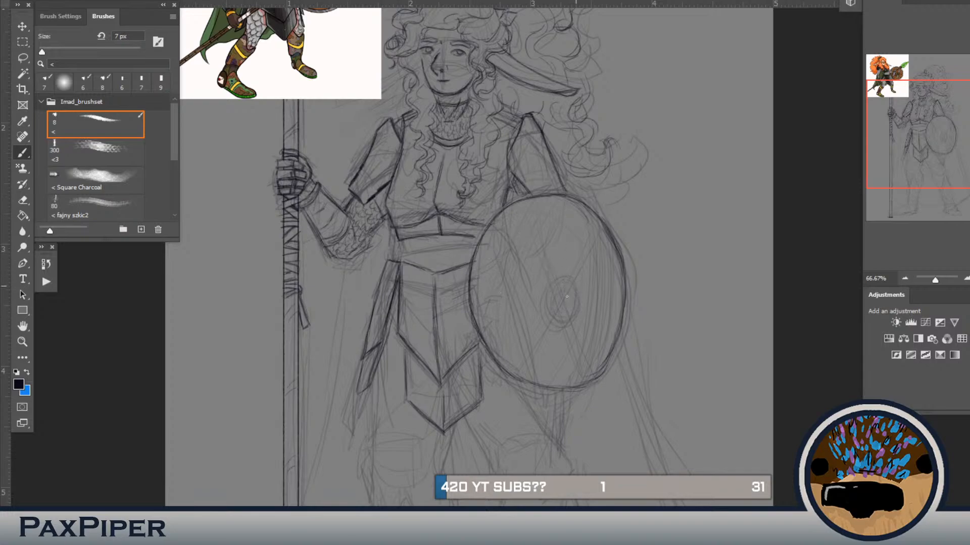
Step: Draw guide lines crossing at the shield's centre and an oval boss around their intersection
{"action": "left_click_drag", "start_coordinate": [564, 288], "coordinate": [553, 302]}
{"action": "key", "text": "ctrl+z"}
{"action": "key", "text": "ctrl+z"}
{"action": "left_click_drag", "start_coordinate": [520, 205], "coordinate": [590, 368]}
{"action": "left_click_drag", "start_coordinate": [598, 263], "coordinate": [525, 321]}
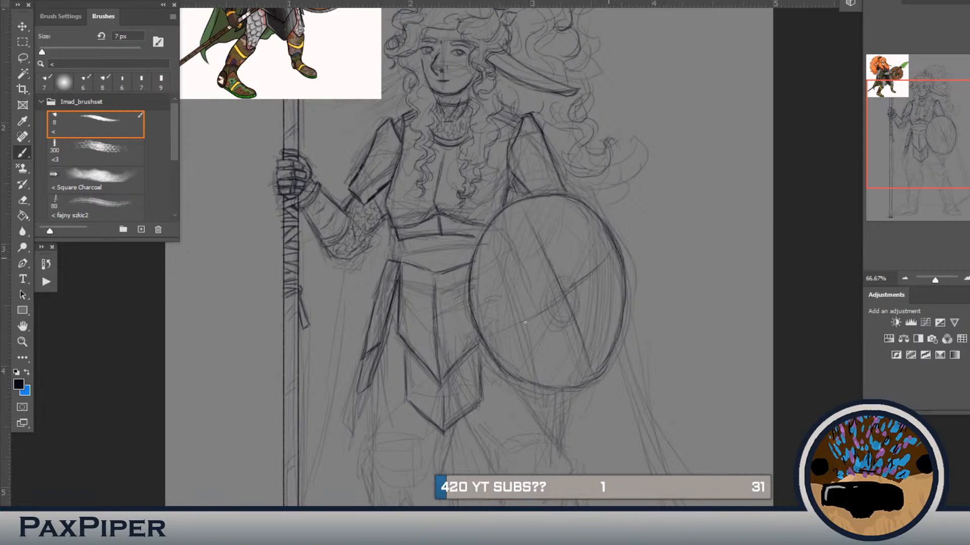
{"action": "mouse_move", "coordinate": [575, 227]}
{"action": "left_mouse_down"}
{"action": "mouse_move", "coordinate": [570, 283]}
{"action": "mouse_move", "coordinate": [537, 381]}
{"action": "left_mouse_up"}
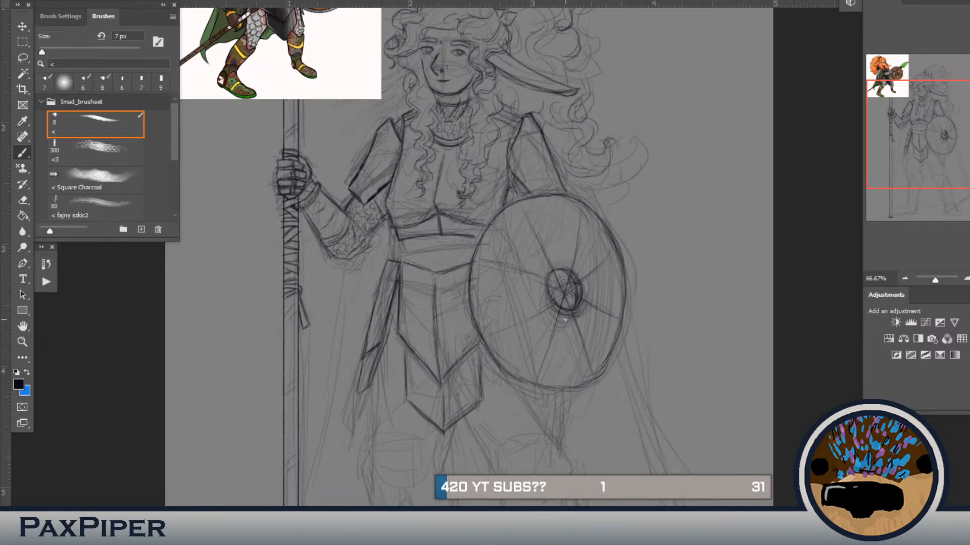
Step: Lasso the oval boss, rotate and shift it with a transform, and deselect
{"action": "key", "text": "l"}
{"action": "mouse_move", "coordinate": [586, 276]}
{"action": "left_mouse_down"}
{"action": "mouse_move", "coordinate": [583, 316]}
{"action": "mouse_move", "coordinate": [565, 321]}
{"action": "mouse_move", "coordinate": [532, 291]}
{"action": "mouse_move", "coordinate": [556, 256]}
{"action": "mouse_move", "coordinate": [585, 277]}
{"action": "left_mouse_up"}
{"action": "key", "text": "ctrl+t"}
{"action": "left_click_drag", "start_coordinate": [621, 239], "coordinate": [628, 248]}
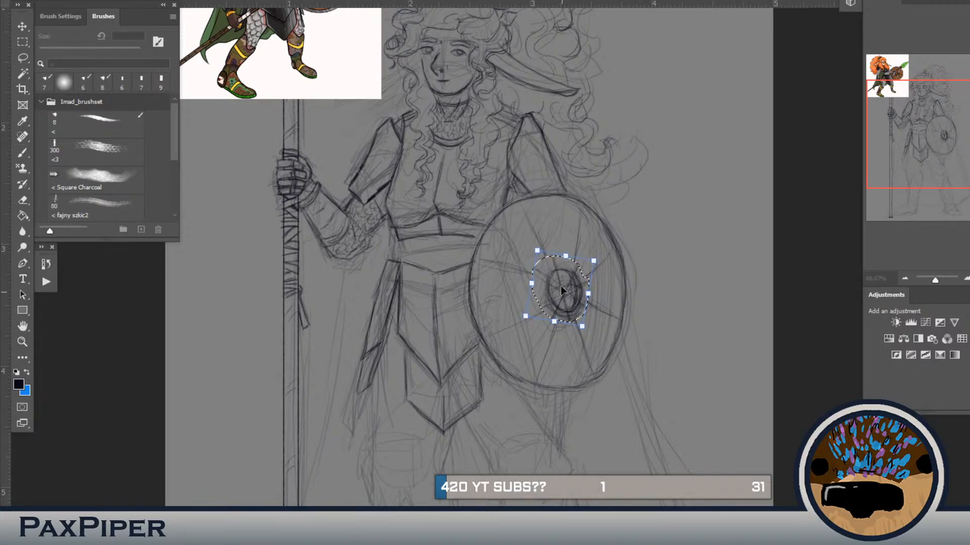
{"action": "left_click_drag", "start_coordinate": [560, 272], "coordinate": [559, 289]}
{"action": "key", "text": "Return"}
{"action": "key", "text": "ctrl+d"}
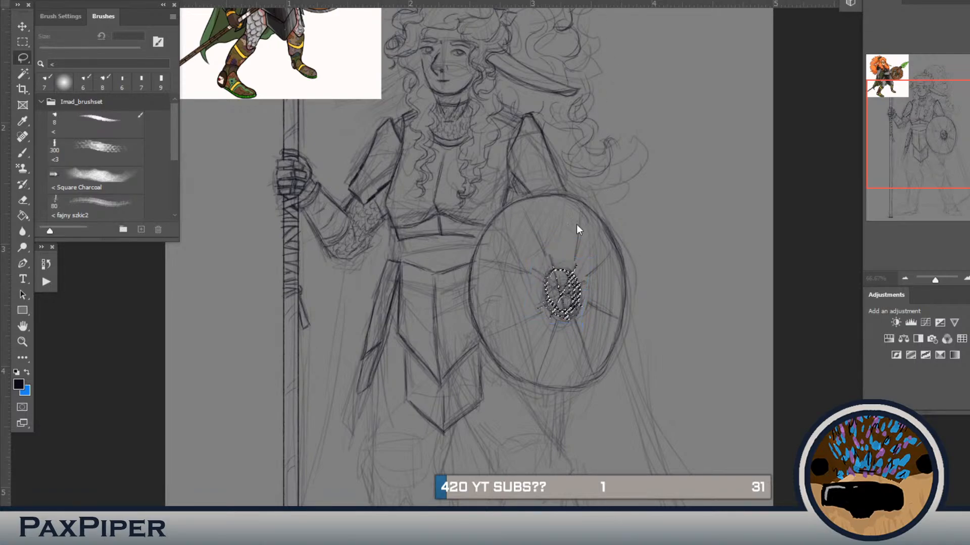
Step: Lasso the shield face around the boss, delete the radiating guide lines, and deselect
{"action": "mouse_move", "coordinate": [559, 265]}
{"action": "left_mouse_down"}
{"action": "mouse_move", "coordinate": [542, 280]}
{"action": "mouse_move", "coordinate": [542, 303]}
{"action": "mouse_move", "coordinate": [554, 314]}
{"action": "mouse_move", "coordinate": [590, 295]}
{"action": "mouse_move", "coordinate": [612, 317]}
{"action": "mouse_move", "coordinate": [602, 356]}
{"action": "mouse_move", "coordinate": [593, 375]}
{"action": "mouse_move", "coordinate": [519, 380]}
{"action": "mouse_move", "coordinate": [483, 339]}
{"action": "mouse_move", "coordinate": [478, 277]}
{"action": "mouse_move", "coordinate": [527, 207]}
{"action": "mouse_move", "coordinate": [567, 207]}
{"action": "mouse_move", "coordinate": [600, 231]}
{"action": "mouse_move", "coordinate": [611, 260]}
{"action": "mouse_move", "coordinate": [618, 311]}
{"action": "mouse_move", "coordinate": [605, 334]}
{"action": "mouse_move", "coordinate": [591, 290]}
{"action": "mouse_move", "coordinate": [565, 267]}
{"action": "left_mouse_up"}
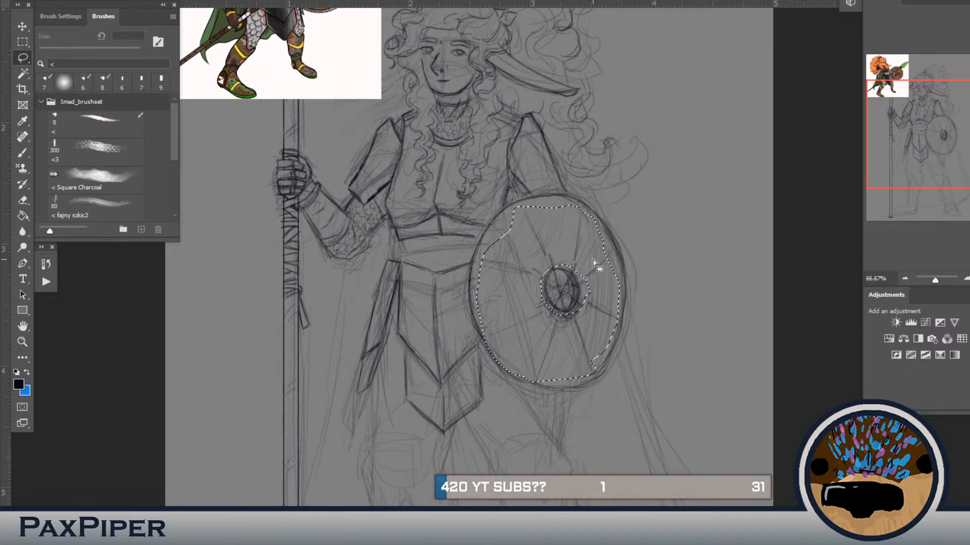
{"action": "key", "text": "Delete"}
{"action": "key", "text": "ctrl+d"}
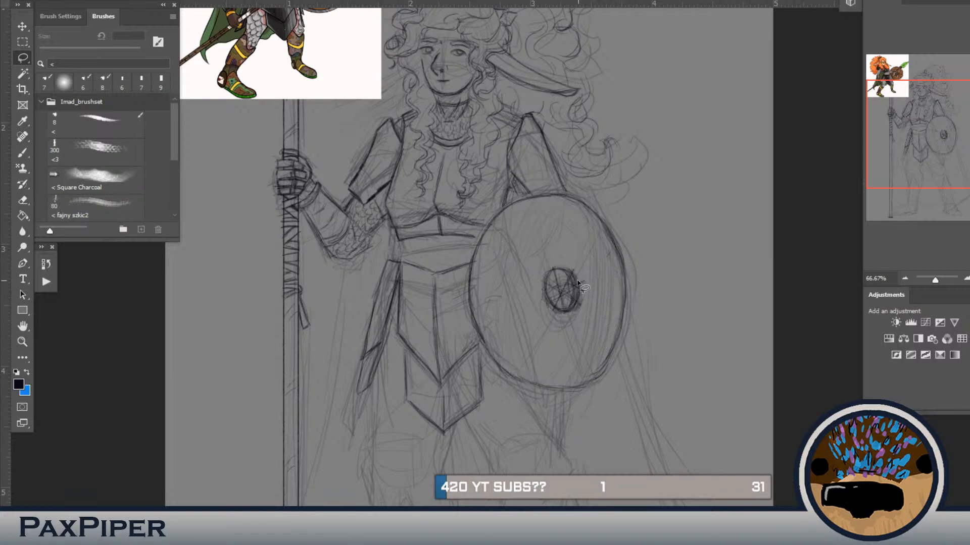
Step: Lasso and delete the guide strokes inside the boss and the stray marks just outside its edge
{"action": "mouse_move", "coordinate": [570, 277]}
{"action": "left_mouse_down"}
{"action": "mouse_move", "coordinate": [577, 301]}
{"action": "mouse_move", "coordinate": [567, 308]}
{"action": "mouse_move", "coordinate": [549, 300]}
{"action": "mouse_move", "coordinate": [561, 269]}
{"action": "left_mouse_up"}
{"action": "key", "text": "Delete"}
{"action": "key", "text": "ctrl+d"}
{"action": "mouse_move", "coordinate": [582, 265]}
{"action": "left_mouse_down"}
{"action": "mouse_move", "coordinate": [577, 312]}
{"action": "mouse_move", "coordinate": [580, 277]}
{"action": "mouse_move", "coordinate": [569, 258]}
{"action": "left_mouse_up"}
{"action": "key", "text": "Delete"}
{"action": "key", "text": "ctrl+d"}
{"action": "key", "text": "b"}
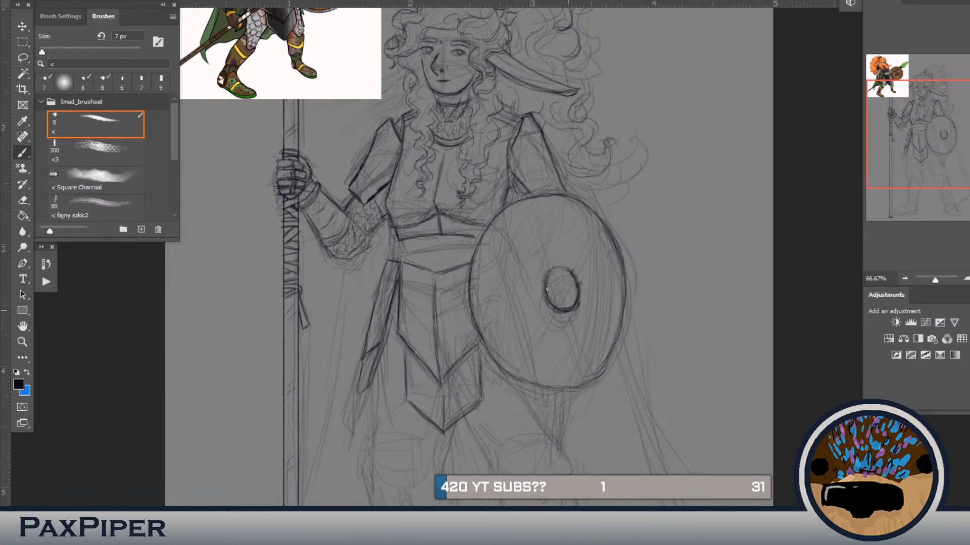
Step: Rework the boss with inner curved strokes, replacing its outline with a smaller oval at the shield's centre
{"action": "left_click_drag", "start_coordinate": [550, 289], "coordinate": [561, 307]}
{"action": "left_click_drag", "start_coordinate": [554, 290], "coordinate": [568, 309]}
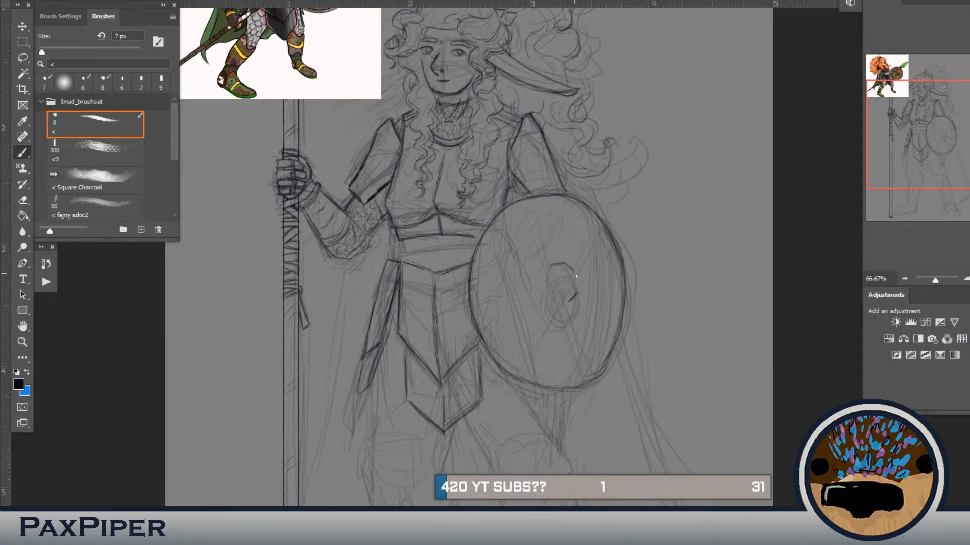
{"action": "mouse_move", "coordinate": [576, 275]}
{"action": "left_mouse_down"}
{"action": "mouse_move", "coordinate": [576, 295]}
{"action": "mouse_move", "coordinate": [559, 303]}
{"action": "left_mouse_up"}
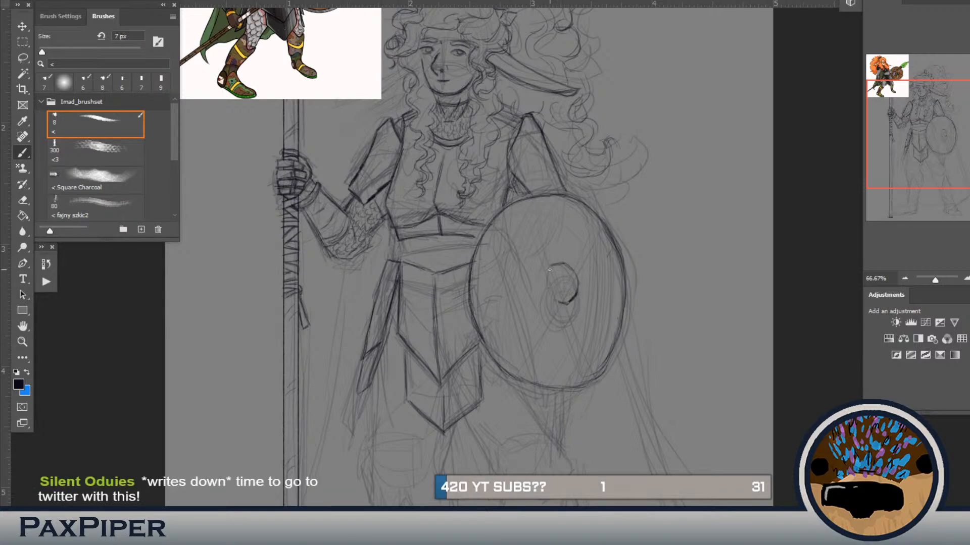
{"action": "left_click_drag", "start_coordinate": [552, 298], "coordinate": [548, 289]}
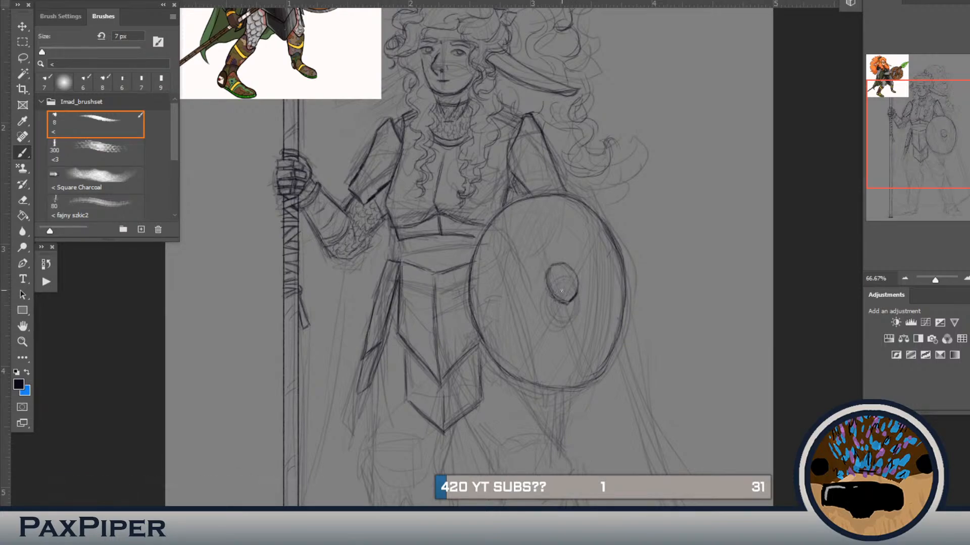
Step: Lasso the outer side of the small boss and bend its curve inward with a warp transform
{"action": "key", "text": "l"}
{"action": "mouse_move", "coordinate": [555, 255]}
{"action": "left_mouse_down"}
{"action": "mouse_move", "coordinate": [555, 286]}
{"action": "mouse_move", "coordinate": [572, 305]}
{"action": "mouse_move", "coordinate": [590, 282]}
{"action": "mouse_move", "coordinate": [560, 254]}
{"action": "left_mouse_up"}
{"action": "key", "text": "ctrl+t"}
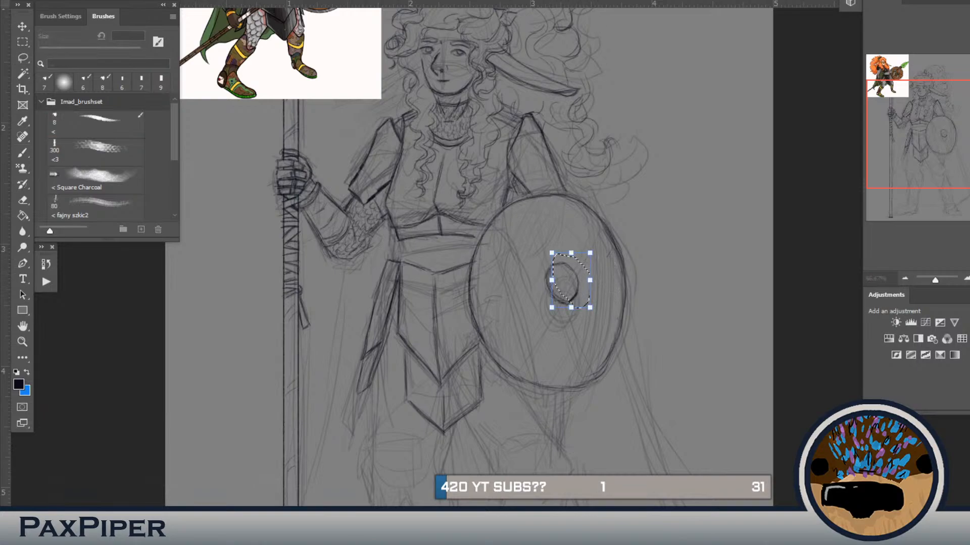
{"action": "key", "text": "alt+e"}
{"action": "key", "text": "a"}
{"action": "key", "text": "w"}
{"action": "mouse_move", "coordinate": [584, 279]}
{"action": "left_mouse_down"}
{"action": "mouse_move", "coordinate": [585, 288]}
{"action": "mouse_move", "coordinate": [577, 277]}
{"action": "left_mouse_up"}
{"action": "key", "text": "Return"}
Step: Rotate the small oval boss slightly with a transform and deselect it
{"action": "key", "text": "ctrl+t"}
{"action": "left_click_drag", "start_coordinate": [606, 238], "coordinate": [615, 252]}
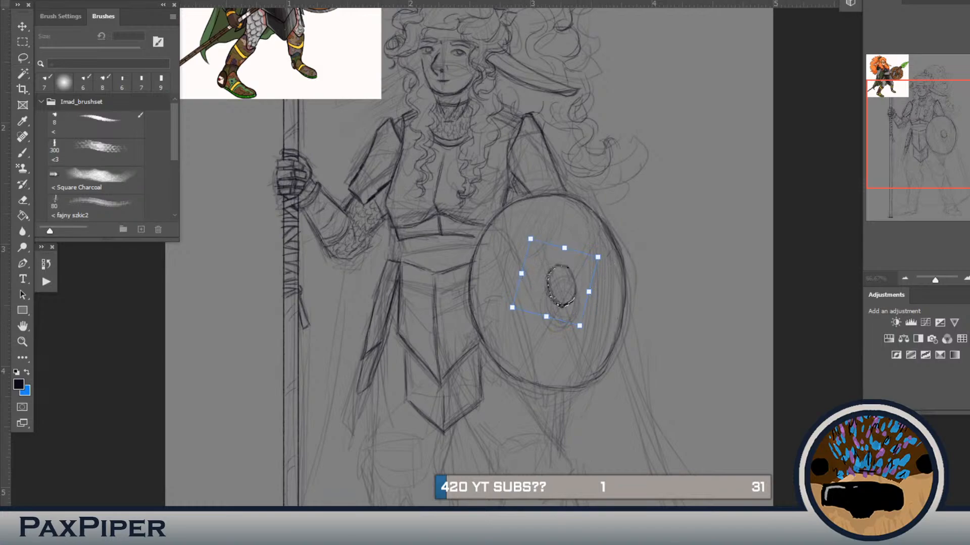
{"action": "key", "text": "Return"}
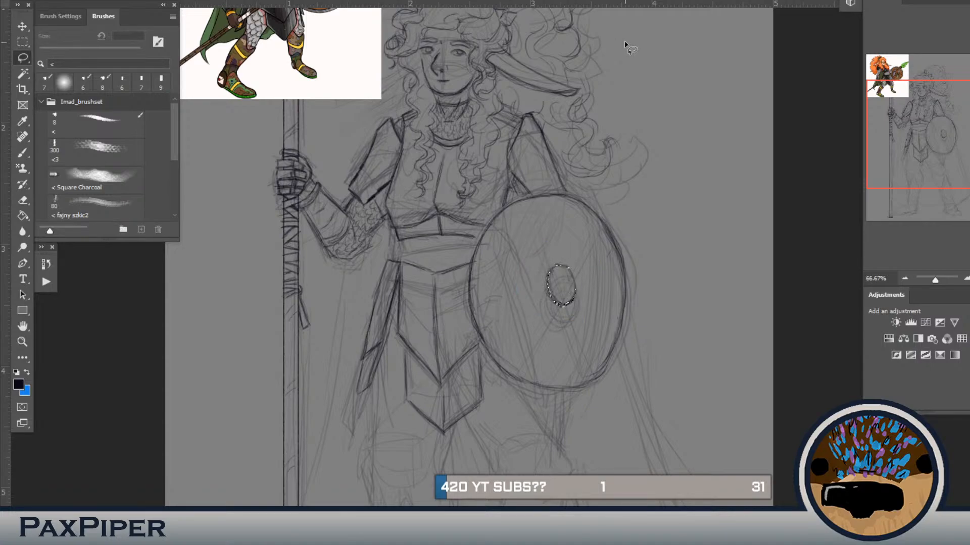
{"action": "key", "text": "ctrl+d"}
{"action": "key", "text": "b"}
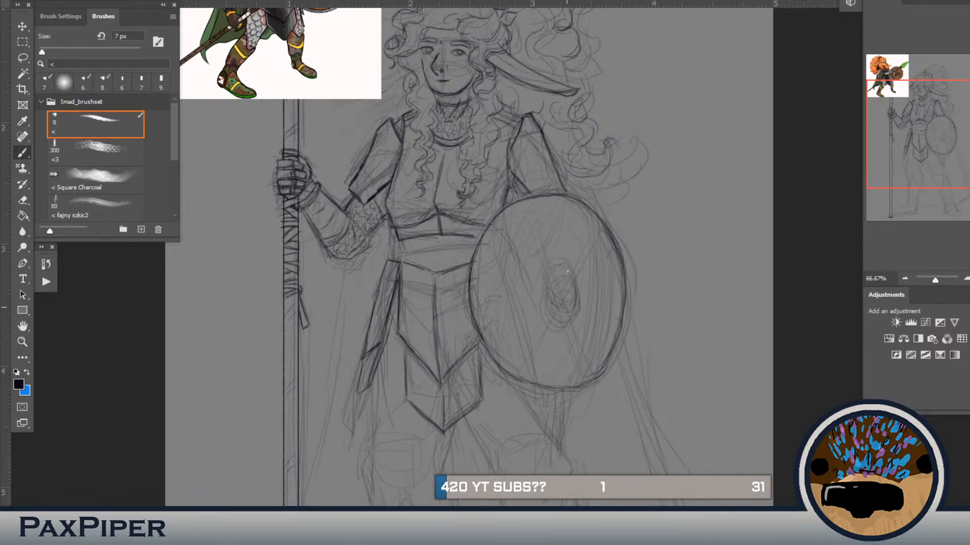
Step: Redraw the shield's oval boss with fresh strokes, rotate and shift it towards the centre with a transform, and deselect
{"action": "left_click_drag", "start_coordinate": [550, 310], "coordinate": [556, 275]}
{"action": "left_click_drag", "start_coordinate": [583, 293], "coordinate": [582, 287]}
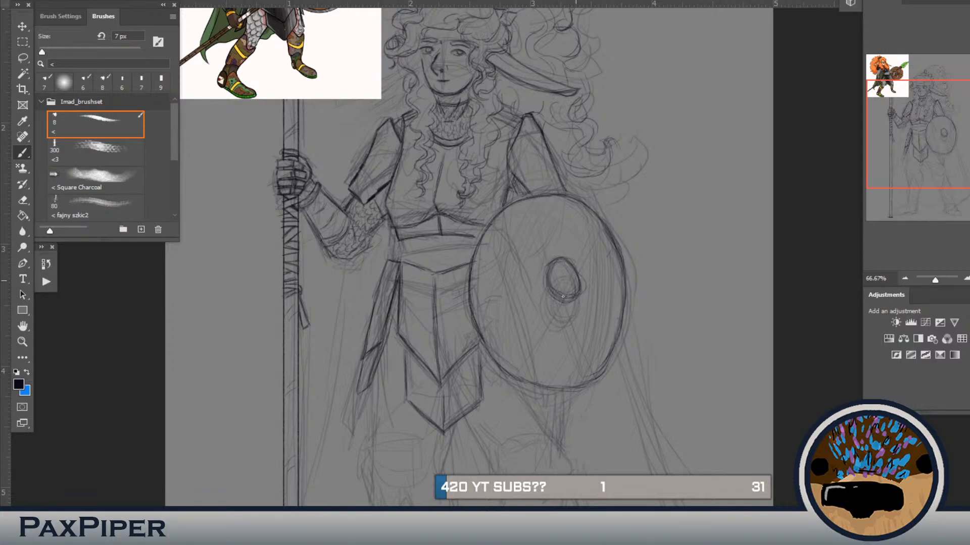
{"action": "key", "text": "l"}
{"action": "mouse_move", "coordinate": [590, 250]}
{"action": "left_mouse_down"}
{"action": "mouse_move", "coordinate": [595, 262]}
{"action": "mouse_move", "coordinate": [523, 275]}
{"action": "mouse_move", "coordinate": [590, 251]}
{"action": "left_mouse_up"}
{"action": "key", "text": "ctrl+t"}
{"action": "mouse_move", "coordinate": [643, 233]}
{"action": "left_mouse_down"}
{"action": "mouse_move", "coordinate": [644, 252]}
{"action": "mouse_move", "coordinate": [641, 241]}
{"action": "left_mouse_up"}
{"action": "left_click_drag", "start_coordinate": [556, 269], "coordinate": [553, 273]}
{"action": "left_click", "coordinate": [539, 2]}
{"action": "mouse_move", "coordinate": [581, 310]}
{"action": "left_mouse_down"}
{"action": "mouse_move", "coordinate": [584, 319]}
{"action": "mouse_move", "coordinate": [595, 288]}
{"action": "left_mouse_up"}
{"action": "key", "text": "Return"}
{"action": "key", "text": "l"}
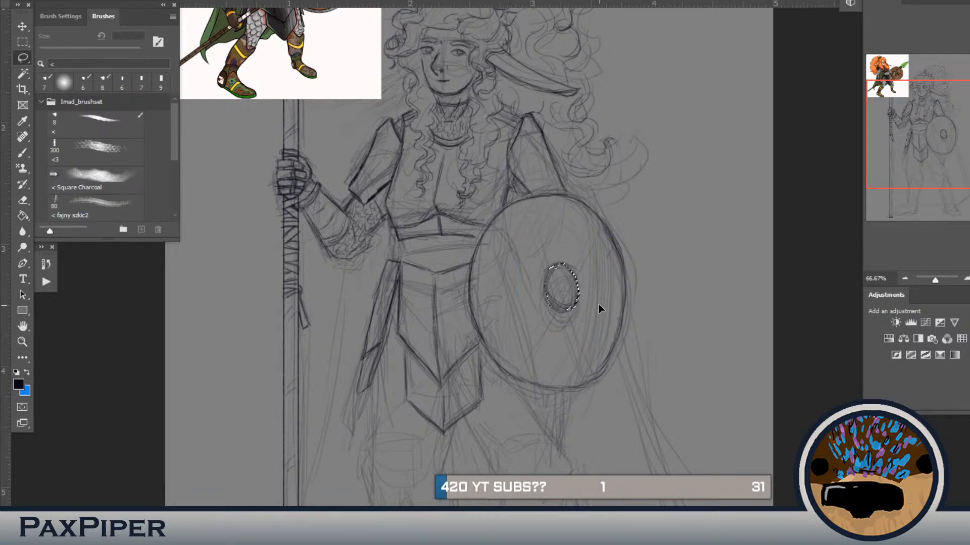
{"action": "key", "text": "ctrl+d"}
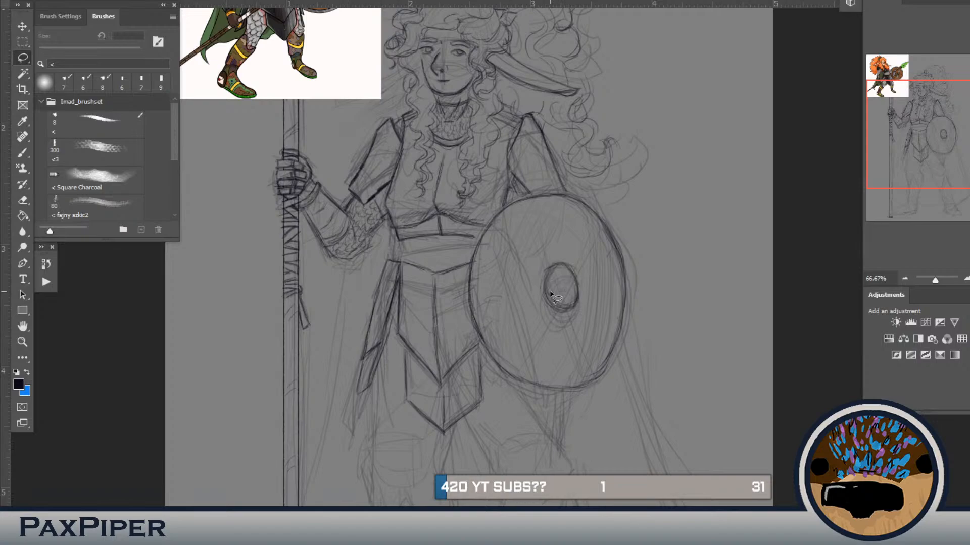
Step: Lasso the redrawn boss, enlarge, rotate and reposition it with a transform to match the shield's tilt, and deselect
{"action": "mouse_move", "coordinate": [553, 251]}
{"action": "left_mouse_down"}
{"action": "mouse_move", "coordinate": [522, 275]}
{"action": "mouse_move", "coordinate": [546, 252]}
{"action": "left_mouse_up"}
{"action": "key", "text": "ctrl+t"}
{"action": "left_click_drag", "start_coordinate": [603, 243], "coordinate": [615, 237]}
{"action": "left_click_drag", "start_coordinate": [643, 227], "coordinate": [647, 234]}
{"action": "left_click_drag", "start_coordinate": [583, 277], "coordinate": [577, 287]}
{"action": "left_click_drag", "start_coordinate": [654, 243], "coordinate": [650, 233]}
{"action": "mouse_move", "coordinate": [588, 294]}
{"action": "left_mouse_down"}
{"action": "mouse_move", "coordinate": [582, 284]}
{"action": "mouse_move", "coordinate": [591, 285]}
{"action": "mouse_move", "coordinate": [589, 312]}
{"action": "mouse_move", "coordinate": [594, 305]}
{"action": "left_mouse_up"}
{"action": "left_click", "coordinate": [582, 0]}
{"action": "key", "text": "Return"}
{"action": "key", "text": "ctrl+d"}
{"action": "key", "text": "l"}
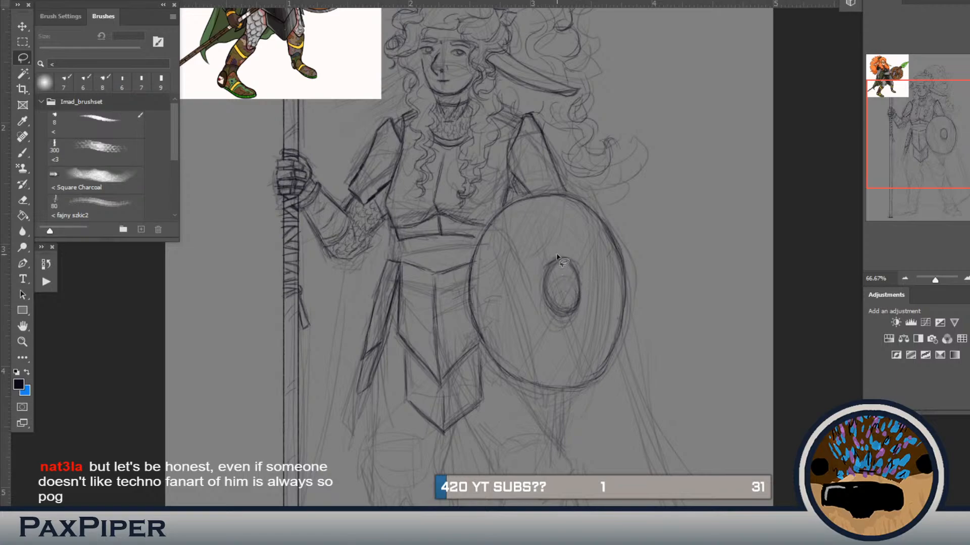
Step: Lasso the boss's upper edge, adjust it with a transform, and deselect
{"action": "mouse_move", "coordinate": [573, 264]}
{"action": "left_mouse_down"}
{"action": "mouse_move", "coordinate": [586, 281]}
{"action": "mouse_move", "coordinate": [558, 281]}
{"action": "mouse_move", "coordinate": [535, 260]}
{"action": "mouse_move", "coordinate": [581, 255]}
{"action": "mouse_move", "coordinate": [549, 258]}
{"action": "left_mouse_up"}
{"action": "key", "text": "ctrl+t"}
{"action": "key", "text": "Return"}
{"action": "key", "text": "ctrl+d"}
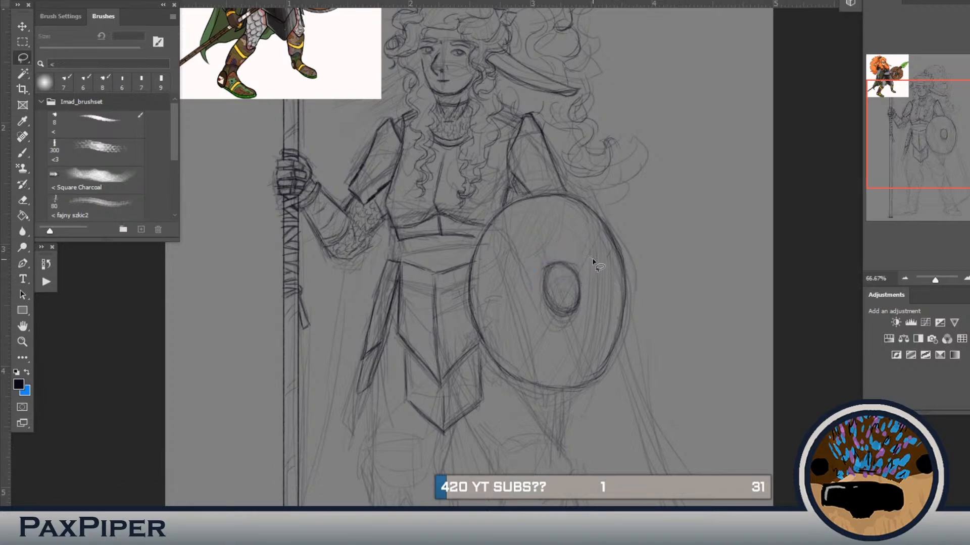
Step: Lasso and delete the stray marks above the boss, and redraw its upper edge to close the oval
{"action": "mouse_move", "coordinate": [551, 242]}
{"action": "left_mouse_down"}
{"action": "mouse_move", "coordinate": [584, 259]}
{"action": "mouse_move", "coordinate": [580, 276]}
{"action": "mouse_move", "coordinate": [557, 261]}
{"action": "mouse_move", "coordinate": [525, 294]}
{"action": "mouse_move", "coordinate": [535, 238]}
{"action": "mouse_move", "coordinate": [572, 245]}
{"action": "left_mouse_up"}
{"action": "key", "text": "Delete"}
{"action": "key", "text": "ctrl+d"}
{"action": "key", "text": "b"}
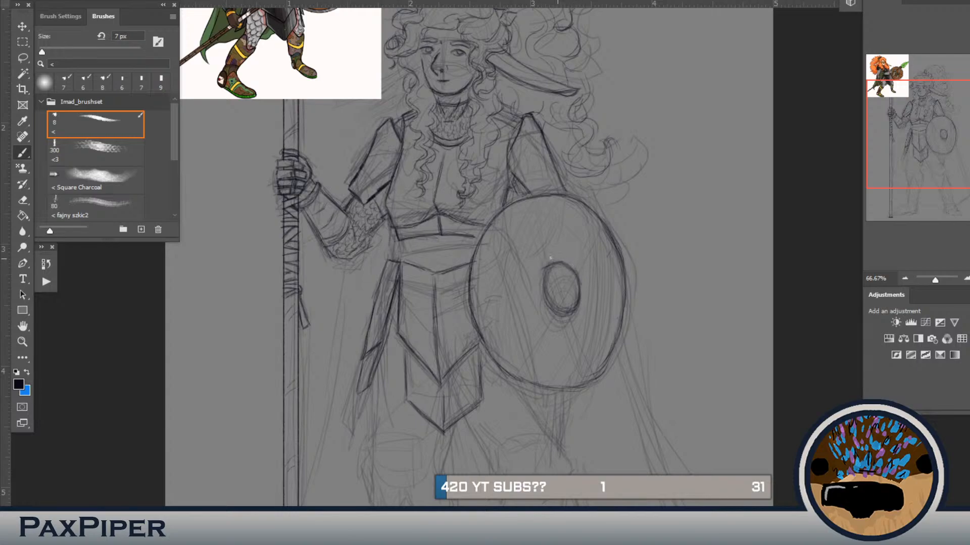
{"action": "left_click_drag", "start_coordinate": [548, 266], "coordinate": [553, 265]}
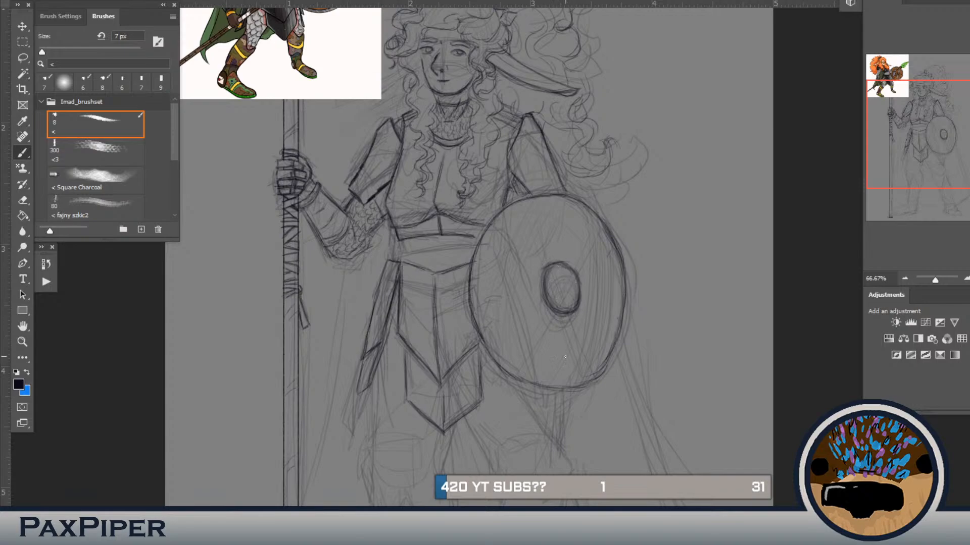
Step: Draw paired lines for the shield's four cross bands, running from the central boss to the rim
{"action": "mouse_move", "coordinate": [544, 275]}
{"action": "left_mouse_down"}
{"action": "mouse_move", "coordinate": [568, 299]}
{"action": "mouse_move", "coordinate": [554, 297]}
{"action": "left_mouse_up"}
{"action": "left_click_drag", "start_coordinate": [564, 246], "coordinate": [577, 262]}
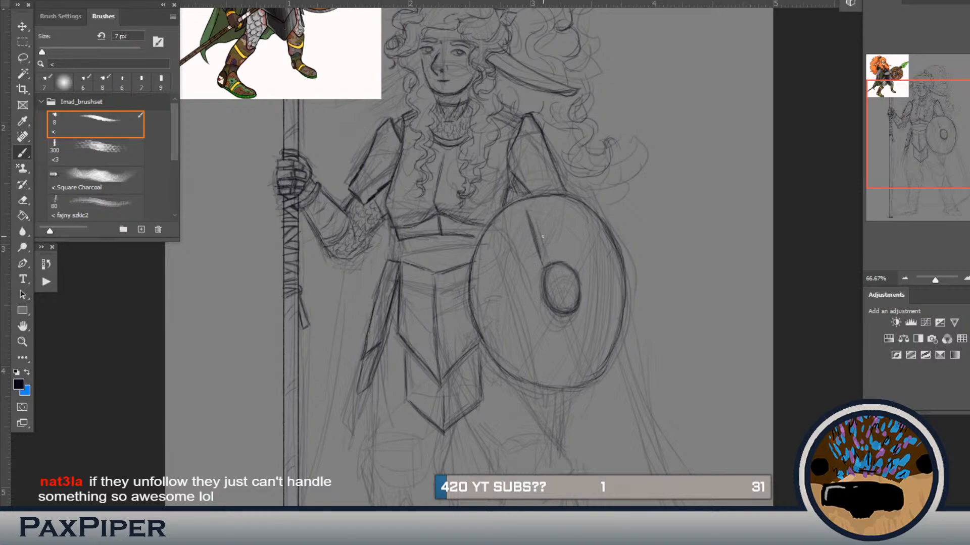
{"action": "left_click_drag", "start_coordinate": [548, 253], "coordinate": [539, 231]}
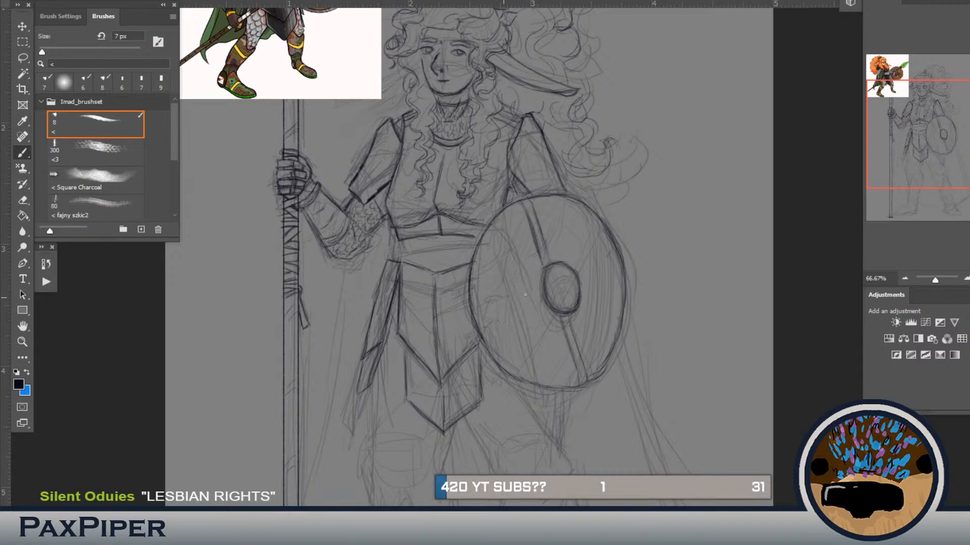
{"action": "mouse_move", "coordinate": [490, 307]}
{"action": "left_mouse_down"}
{"action": "mouse_move", "coordinate": [536, 302]}
{"action": "mouse_move", "coordinate": [504, 312]}
{"action": "mouse_move", "coordinate": [542, 302]}
{"action": "mouse_move", "coordinate": [489, 317]}
{"action": "left_mouse_up"}
{"action": "left_click_drag", "start_coordinate": [618, 278], "coordinate": [581, 288]}
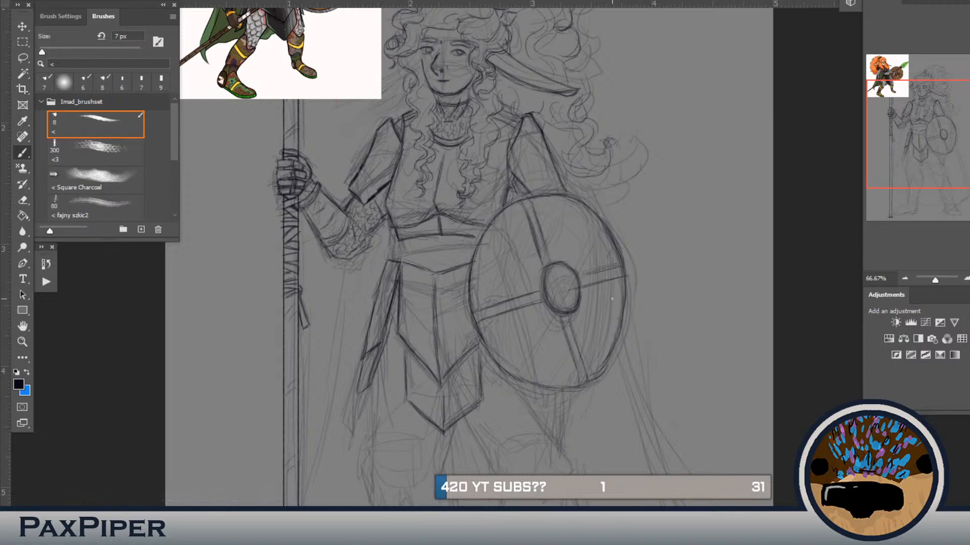
Step: Undo the last band stroke and redraw the shield's two horizontal cross bands on either side of the boss
{"action": "key", "text": "ctrl+z"}
{"action": "mouse_move", "coordinate": [616, 278]}
{"action": "left_mouse_down"}
{"action": "mouse_move", "coordinate": [586, 285]}
{"action": "mouse_move", "coordinate": [616, 277]}
{"action": "mouse_move", "coordinate": [588, 284]}
{"action": "mouse_move", "coordinate": [622, 265]}
{"action": "left_mouse_up"}
{"action": "left_click_drag", "start_coordinate": [537, 290], "coordinate": [486, 306]}
{"action": "key", "text": "b"}
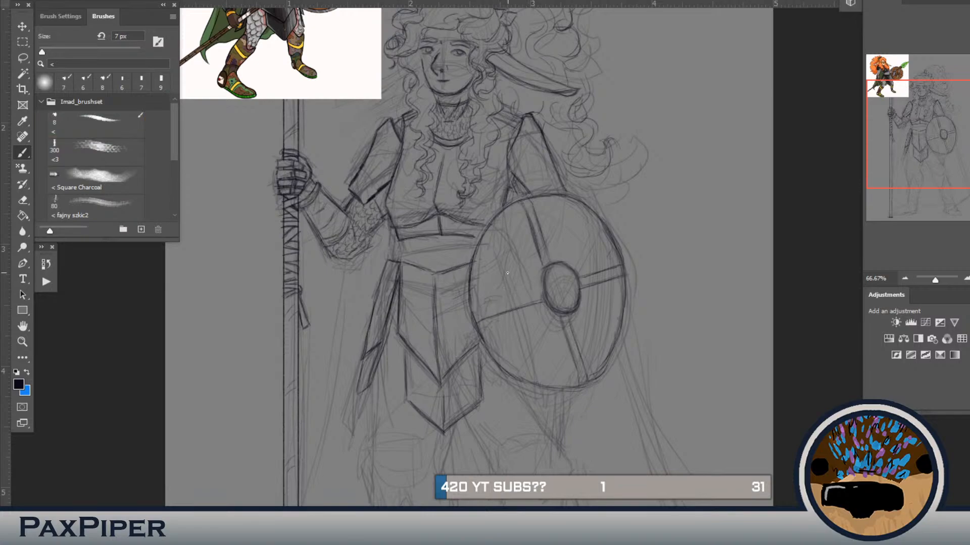
{"action": "left_click_drag", "start_coordinate": [542, 284], "coordinate": [522, 295]}
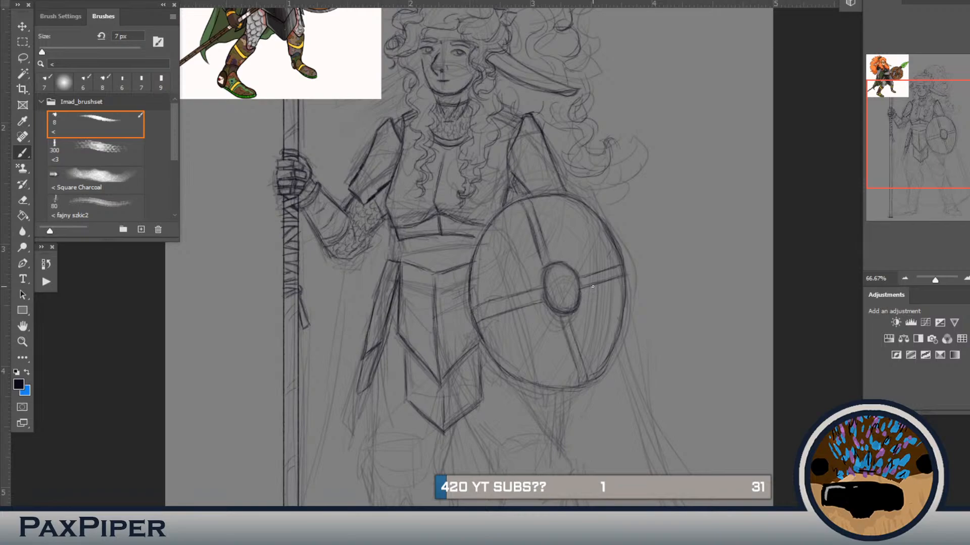
{"action": "left_click_drag", "start_coordinate": [612, 283], "coordinate": [587, 291]}
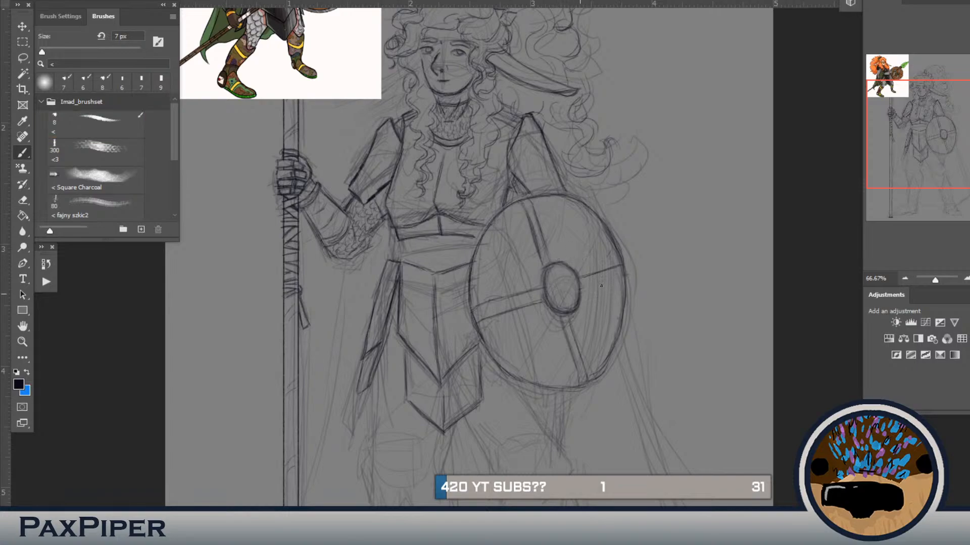
{"action": "mouse_move", "coordinate": [588, 291]}
{"action": "left_mouse_down"}
{"action": "mouse_move", "coordinate": [621, 281]}
{"action": "mouse_move", "coordinate": [610, 269]}
{"action": "left_mouse_up"}
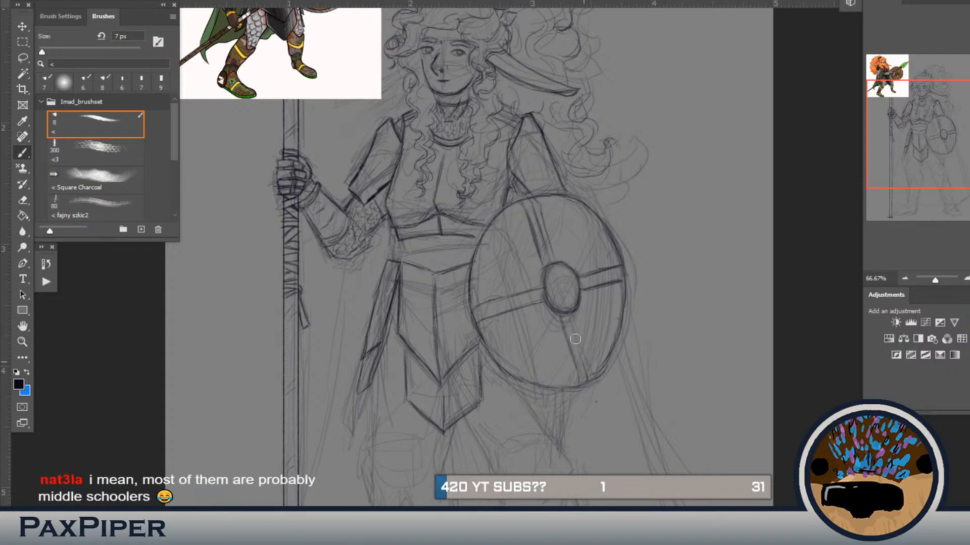
Step: Erase and redraw the edges of the shield's vertical bands above and below the boss, and clean up the boss
{"action": "key", "text": "e"}
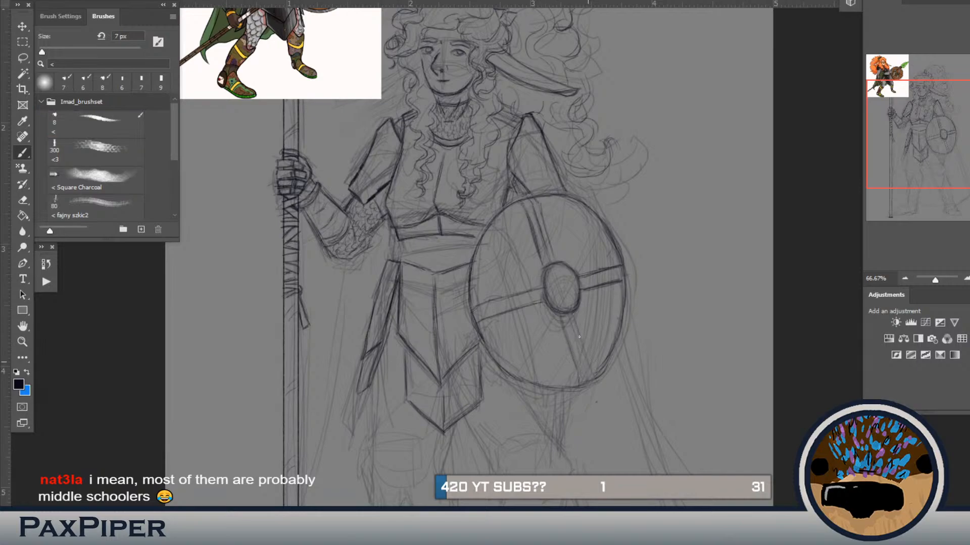
{"action": "key", "text": "b"}
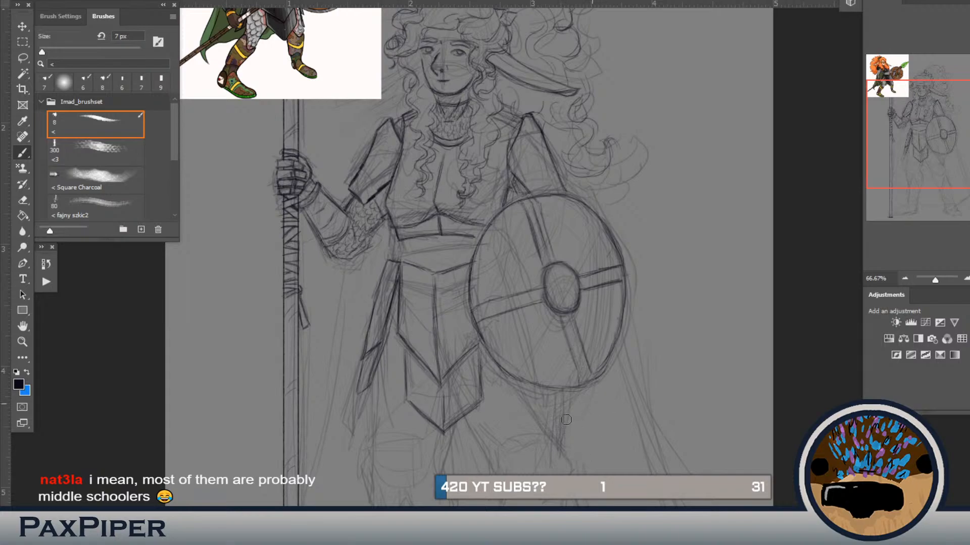
{"action": "key", "text": "e"}
{"action": "key", "text": "b"}
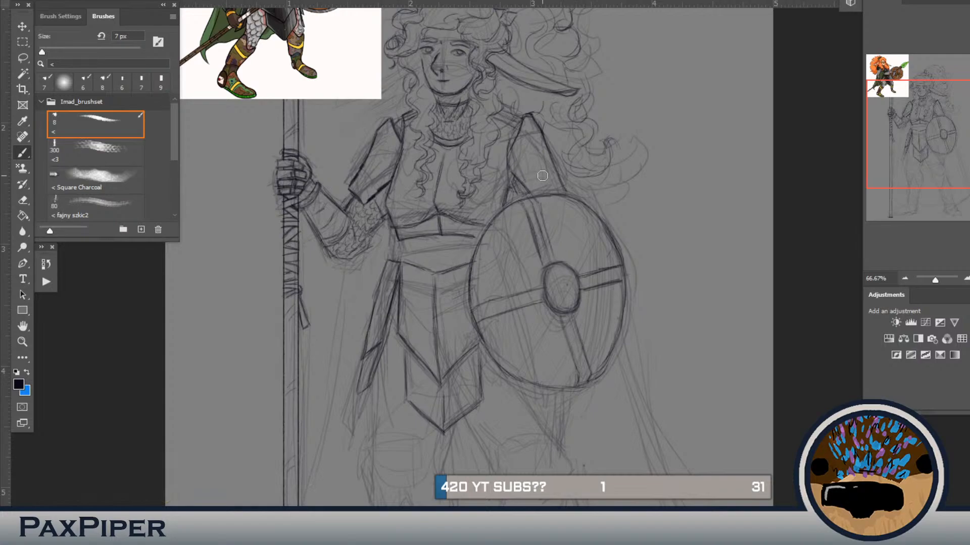
{"action": "key", "text": "e"}
{"action": "left_click_drag", "start_coordinate": [568, 285], "coordinate": [561, 282]}
{"action": "key", "text": "b"}
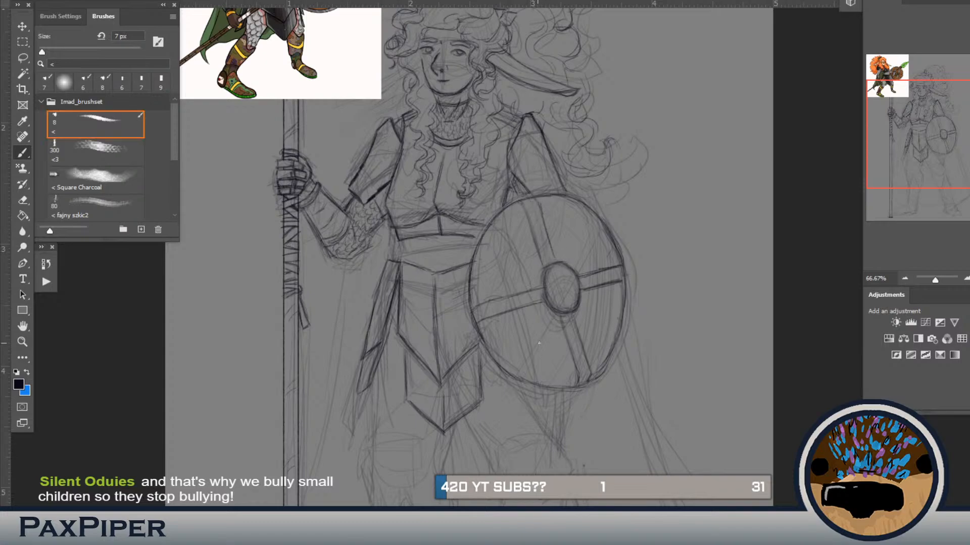
Step: Lasso the shield's upper and lower vertical band lines in turn, and nudge and rotate each with a transform to align them
{"action": "key", "text": "l"}
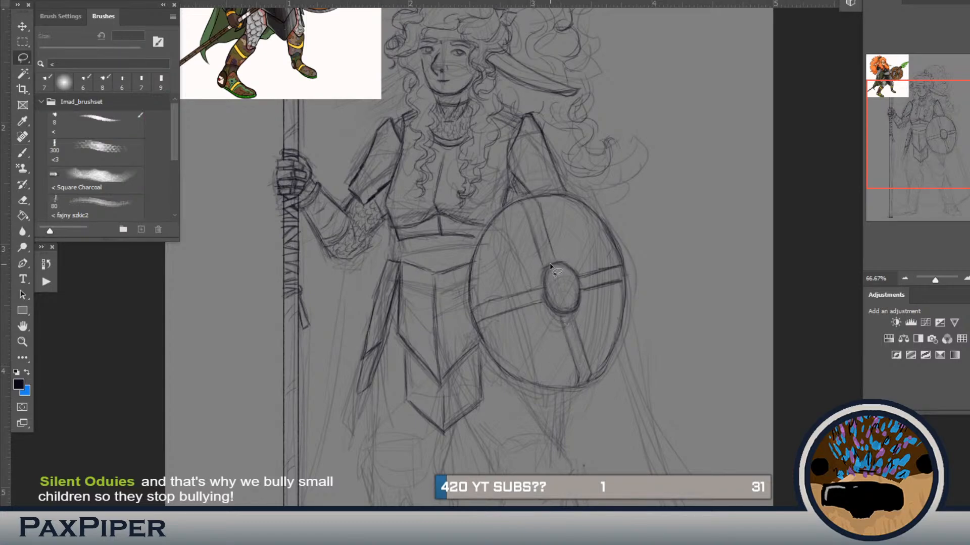
{"action": "mouse_move", "coordinate": [540, 268]}
{"action": "left_mouse_down"}
{"action": "mouse_move", "coordinate": [564, 262]}
{"action": "mouse_move", "coordinate": [562, 223]}
{"action": "mouse_move", "coordinate": [538, 199]}
{"action": "mouse_move", "coordinate": [518, 205]}
{"action": "mouse_move", "coordinate": [540, 268]}
{"action": "left_mouse_up"}
{"action": "key", "text": "ctrl+t"}
{"action": "left_click_drag", "start_coordinate": [606, 200], "coordinate": [611, 196]}
{"action": "left_click_drag", "start_coordinate": [545, 235], "coordinate": [550, 233]}
{"action": "key", "text": "Return"}
{"action": "mouse_move", "coordinate": [580, 320]}
{"action": "left_mouse_down"}
{"action": "mouse_move", "coordinate": [593, 377]}
{"action": "mouse_move", "coordinate": [585, 383]}
{"action": "mouse_move", "coordinate": [560, 380]}
{"action": "mouse_move", "coordinate": [563, 317]}
{"action": "left_mouse_up"}
{"action": "key", "text": "ctrl+t"}
{"action": "left_click_drag", "start_coordinate": [660, 270], "coordinate": [656, 274]}
{"action": "key", "text": "Return"}
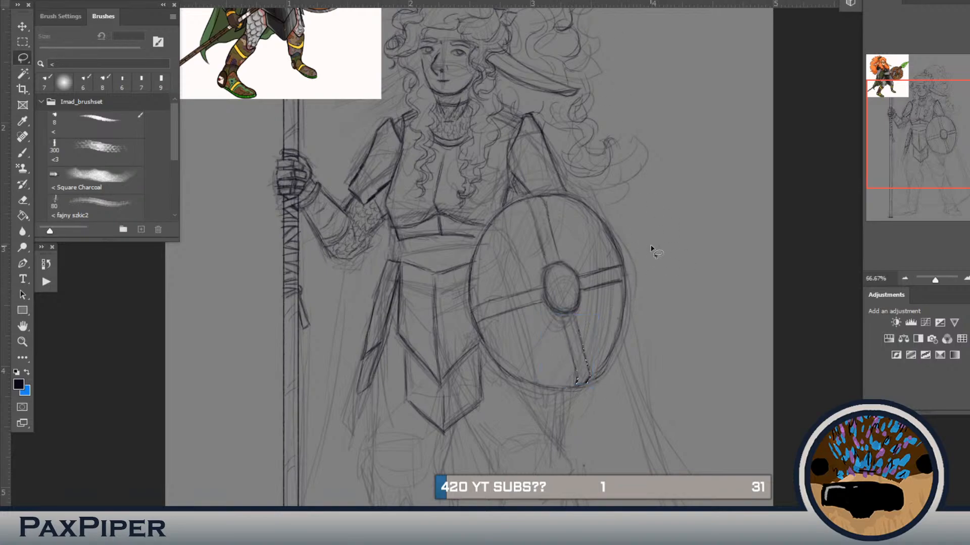
Step: Redraw the outline of the shield's boss, widening its oval and cleaning up its edge
{"action": "key", "text": "b"}
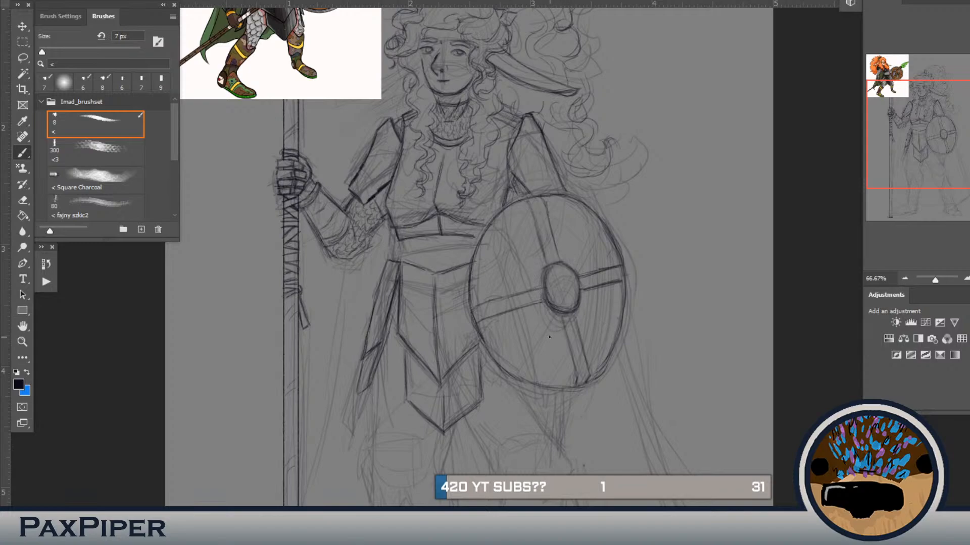
{"action": "left_click_drag", "start_coordinate": [558, 277], "coordinate": [552, 273]}
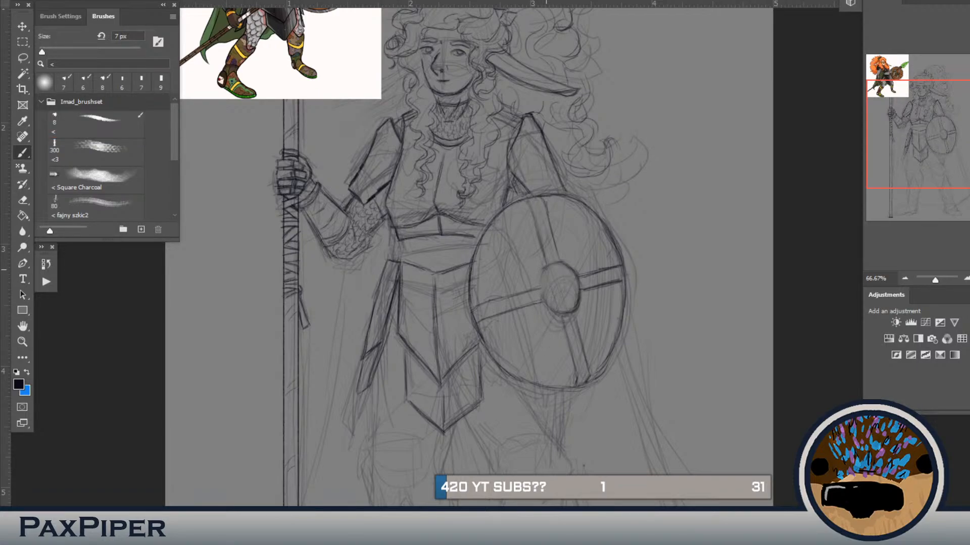
{"action": "mouse_move", "coordinate": [549, 268]}
{"action": "left_mouse_down"}
{"action": "mouse_move", "coordinate": [545, 291]}
{"action": "mouse_move", "coordinate": [563, 311]}
{"action": "left_mouse_up"}
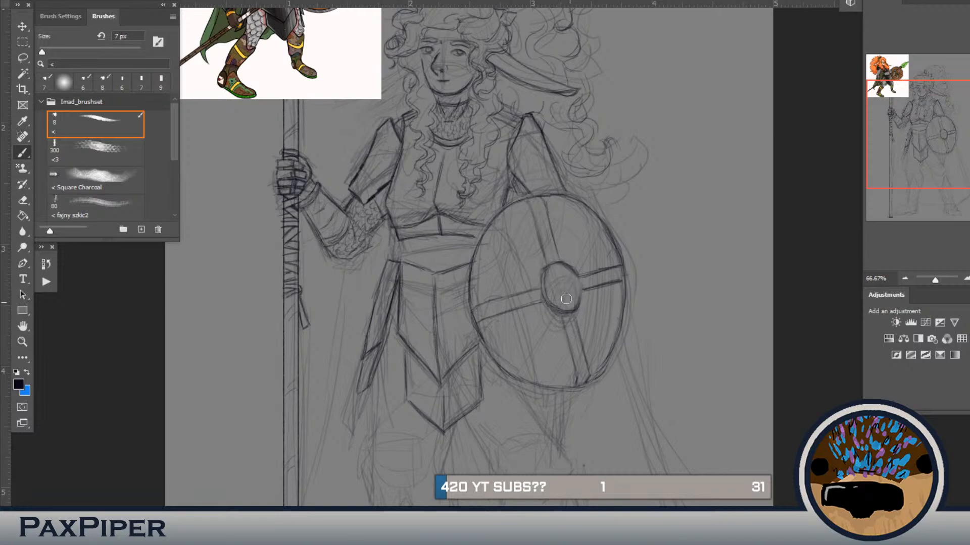
{"action": "key", "text": "b"}
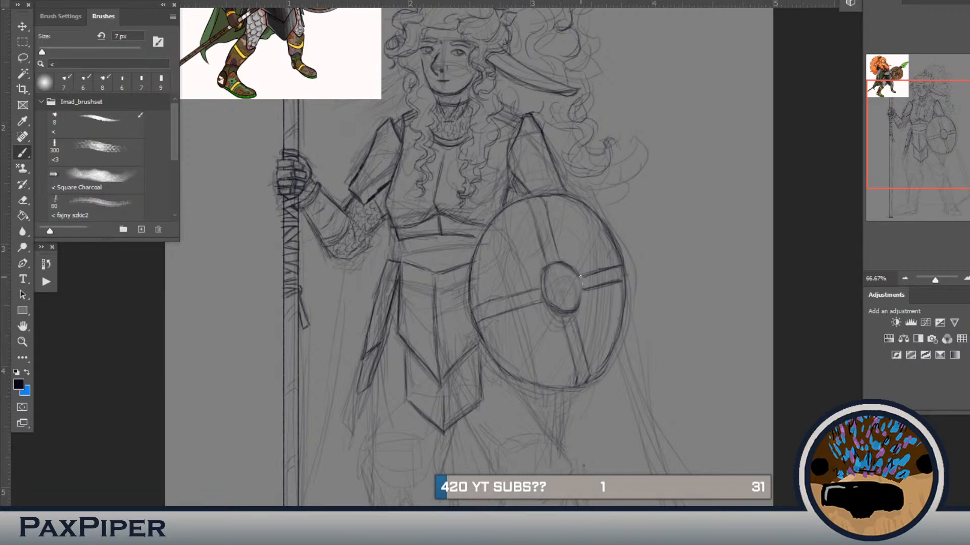
{"action": "key", "text": "period"}
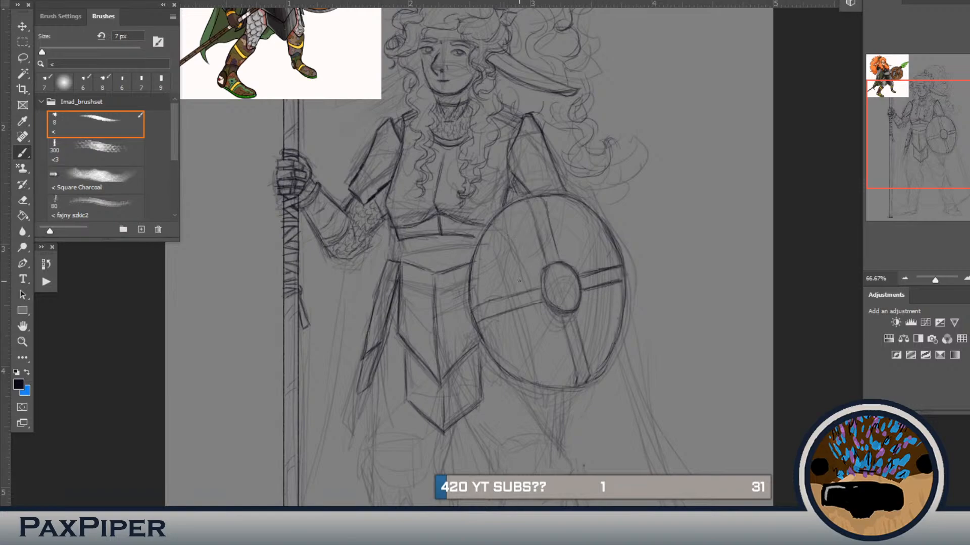
{"action": "key", "text": "l"}
{"action": "mouse_move", "coordinate": [533, 266]}
{"action": "left_mouse_down"}
{"action": "mouse_move", "coordinate": [566, 259]}
{"action": "mouse_move", "coordinate": [570, 226]}
{"action": "mouse_move", "coordinate": [550, 200]}
{"action": "mouse_move", "coordinate": [524, 217]}
{"action": "mouse_move", "coordinate": [534, 263]}
{"action": "left_mouse_up"}
{"action": "left_click", "coordinate": [601, 245]}
Step: Draw a thin inner rim line along the shield's lower and right-hand edges, parallel to the outline
{"action": "key", "text": "b"}
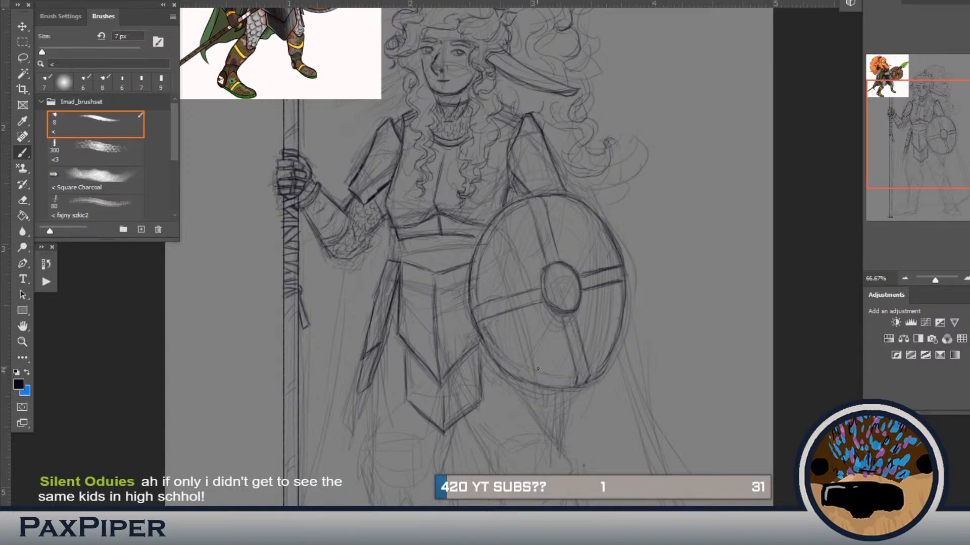
{"action": "left_click_drag", "start_coordinate": [546, 379], "coordinate": [487, 340]}
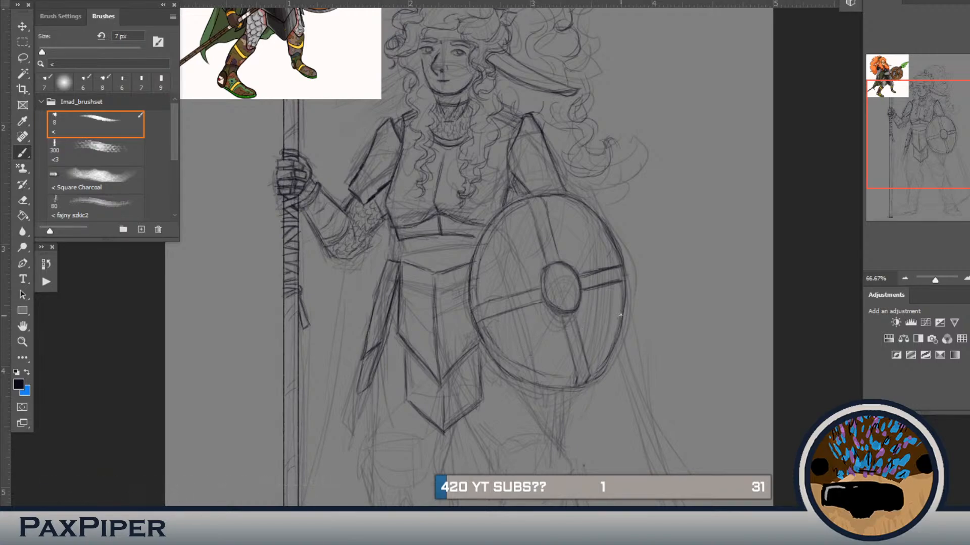
{"action": "left_click_drag", "start_coordinate": [615, 336], "coordinate": [584, 375]}
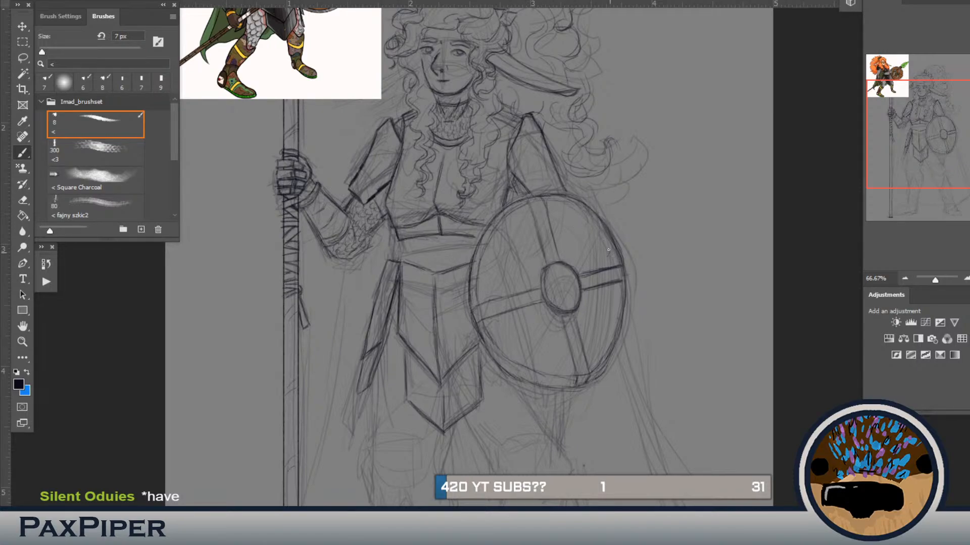
{"action": "left_click_drag", "start_coordinate": [610, 240], "coordinate": [616, 303]}
Step: Lasso the shield's lower rim and warp it upward to tighten its curve
{"action": "key", "text": "l"}
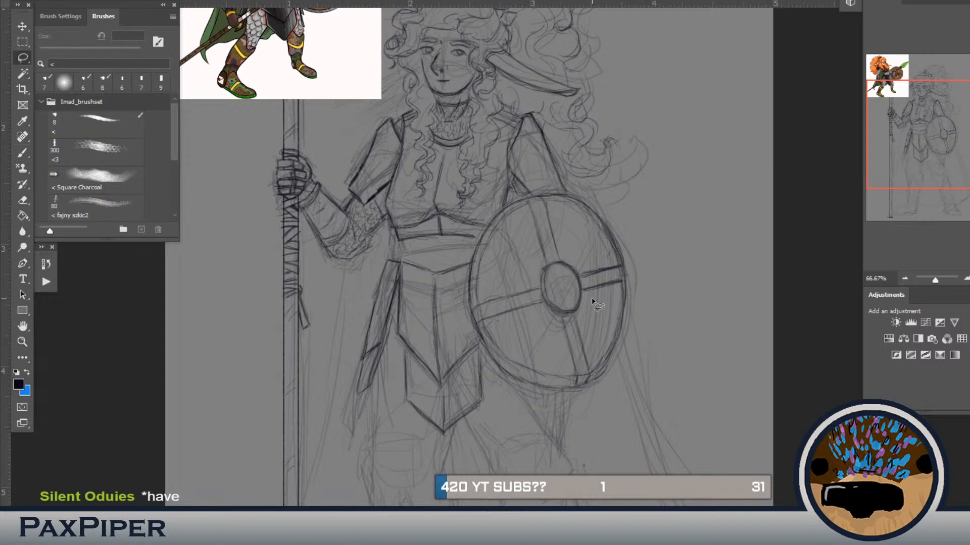
{"action": "mouse_move", "coordinate": [601, 322]}
{"action": "left_mouse_down"}
{"action": "mouse_move", "coordinate": [588, 375]}
{"action": "mouse_move", "coordinate": [574, 376]}
{"action": "mouse_move", "coordinate": [517, 348]}
{"action": "mouse_move", "coordinate": [501, 325]}
{"action": "mouse_move", "coordinate": [479, 325]}
{"action": "mouse_move", "coordinate": [506, 392]}
{"action": "mouse_move", "coordinate": [646, 390]}
{"action": "mouse_move", "coordinate": [667, 279]}
{"action": "mouse_move", "coordinate": [627, 269]}
{"action": "mouse_move", "coordinate": [607, 301]}
{"action": "left_mouse_up"}
{"action": "key", "text": "ctrl+t"}
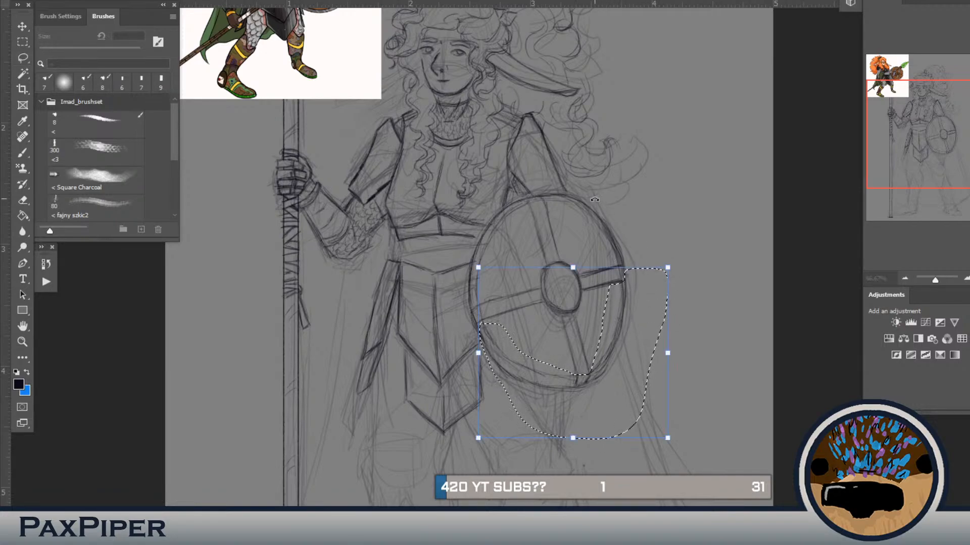
{"action": "left_click_drag", "start_coordinate": [479, 268], "coordinate": [469, 298]}
{"action": "mouse_move", "coordinate": [606, 308]}
{"action": "left_mouse_down"}
{"action": "mouse_move", "coordinate": [626, 317]}
{"action": "mouse_move", "coordinate": [611, 320]}
{"action": "left_mouse_up"}
{"action": "left_click_drag", "start_coordinate": [597, 410], "coordinate": [601, 399]}
{"action": "left_click_drag", "start_coordinate": [621, 290], "coordinate": [620, 286]}
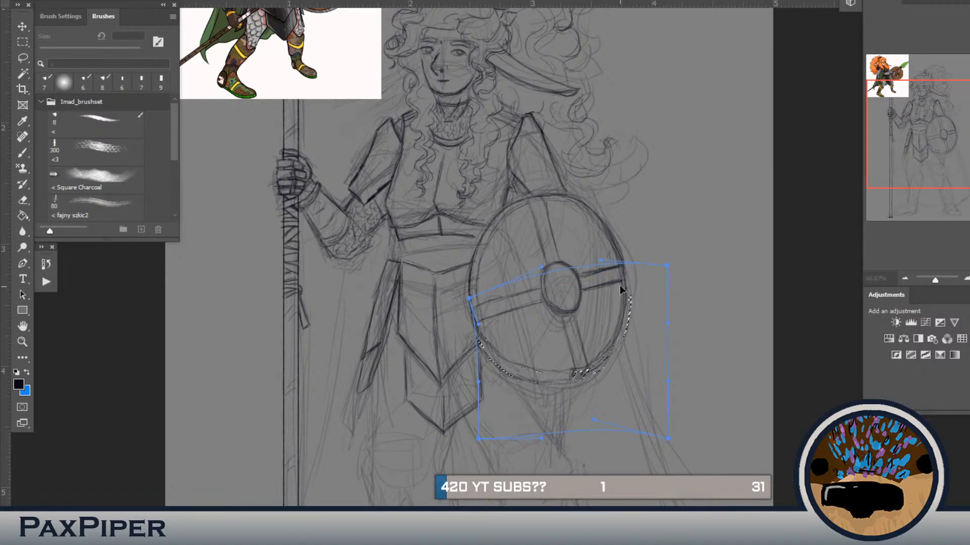
{"action": "left_click_drag", "start_coordinate": [474, 328], "coordinate": [484, 330]}
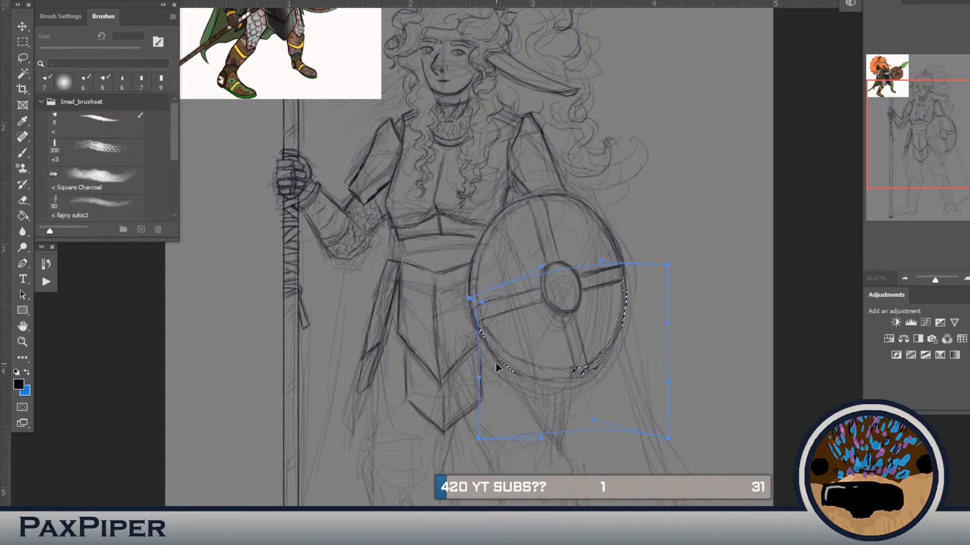
{"action": "key", "text": "Return"}
Step: Lasso the shield's upper half and warp its rim slightly downward and inward to even out the oval
{"action": "key", "text": "l"}
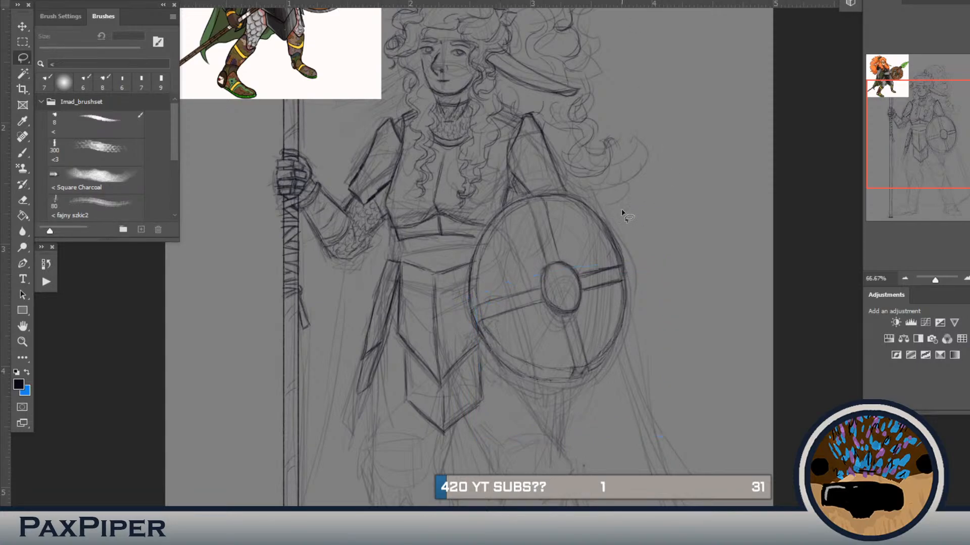
{"action": "mouse_move", "coordinate": [472, 307]}
{"action": "left_mouse_down"}
{"action": "mouse_move", "coordinate": [542, 273]}
{"action": "mouse_move", "coordinate": [495, 299]}
{"action": "mouse_move", "coordinate": [637, 266]}
{"action": "mouse_move", "coordinate": [644, 237]}
{"action": "mouse_move", "coordinate": [616, 195]}
{"action": "mouse_move", "coordinate": [526, 191]}
{"action": "mouse_move", "coordinate": [480, 225]}
{"action": "mouse_move", "coordinate": [465, 259]}
{"action": "mouse_move", "coordinate": [467, 309]}
{"action": "left_mouse_up"}
{"action": "key", "text": "ctrl+d"}
{"action": "mouse_move", "coordinate": [468, 279]}
{"action": "left_mouse_down"}
{"action": "mouse_move", "coordinate": [470, 309]}
{"action": "mouse_move", "coordinate": [490, 306]}
{"action": "mouse_move", "coordinate": [595, 284]}
{"action": "mouse_move", "coordinate": [648, 250]}
{"action": "mouse_move", "coordinate": [597, 207]}
{"action": "mouse_move", "coordinate": [536, 195]}
{"action": "mouse_move", "coordinate": [489, 226]}
{"action": "mouse_move", "coordinate": [468, 273]}
{"action": "left_mouse_up"}
{"action": "key", "text": "ctrl+t"}
{"action": "left_click_drag", "start_coordinate": [531, 199], "coordinate": [523, 209]}
{"action": "left_click_drag", "start_coordinate": [642, 242], "coordinate": [636, 236]}
{"action": "left_click_drag", "start_coordinate": [621, 298], "coordinate": [621, 299]}
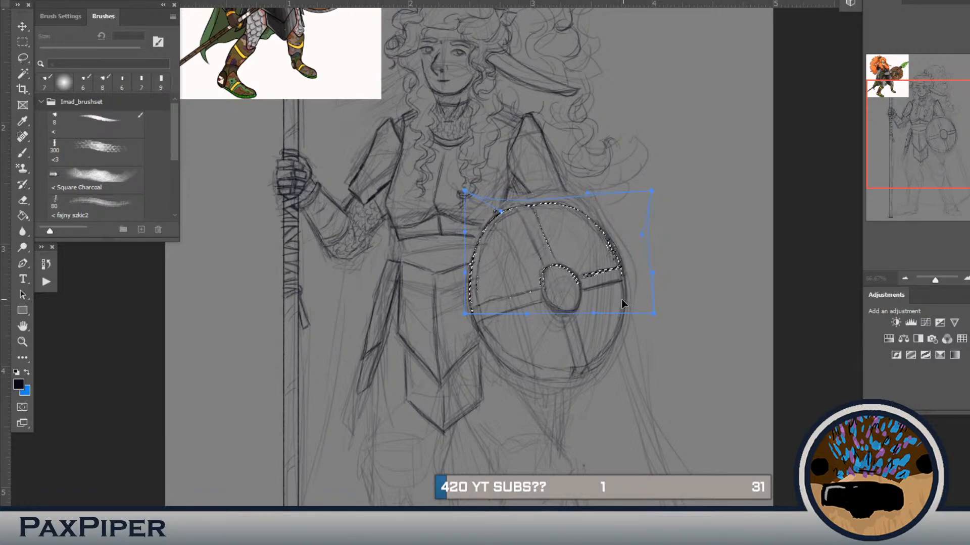
{"action": "left_click_drag", "start_coordinate": [579, 201], "coordinate": [571, 209]}
{"action": "left_click_drag", "start_coordinate": [631, 268], "coordinate": [630, 271]}
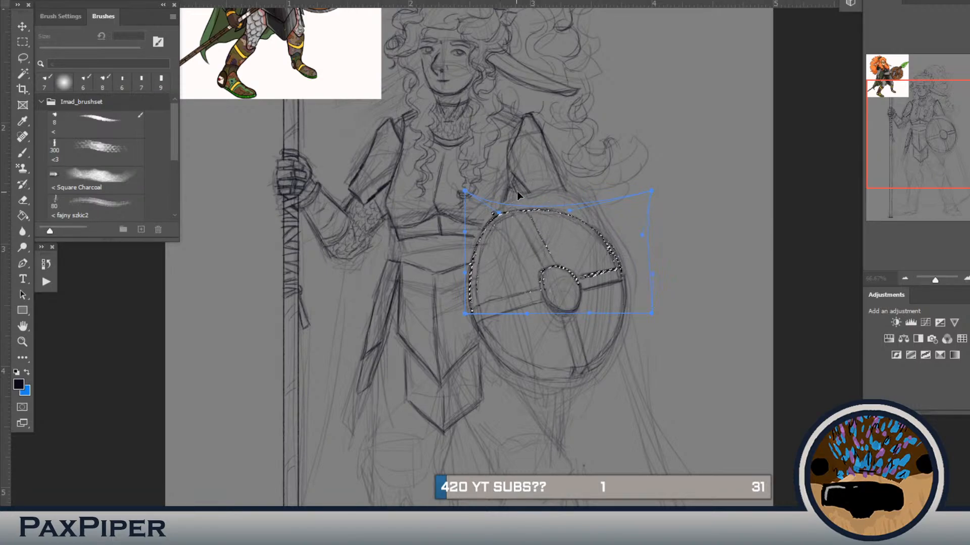
{"action": "left_click_drag", "start_coordinate": [524, 208], "coordinate": [530, 207]}
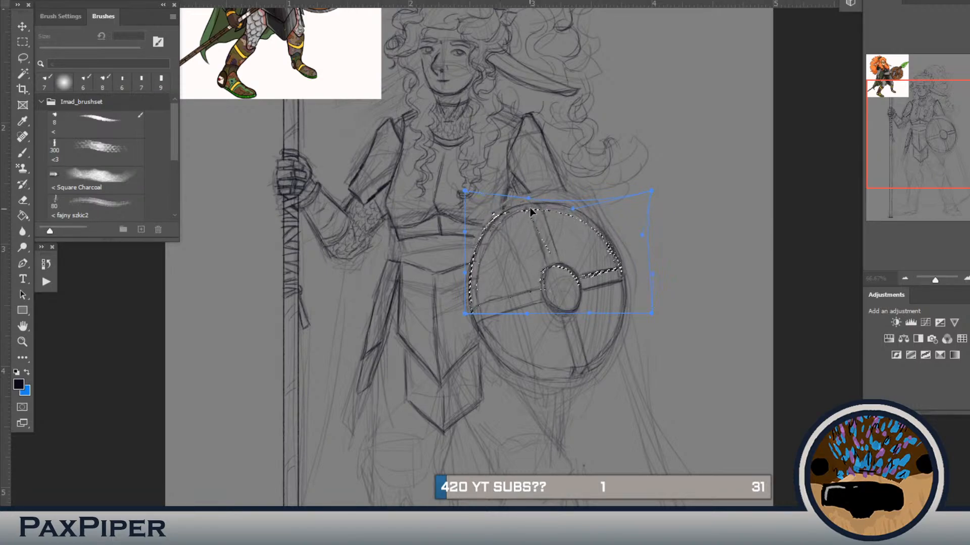
{"action": "key", "text": "Return"}
Step: Lasso the whole shield, then rotate, narrow and shift it slightly away from the torso with a transform, and deselect
{"action": "key", "text": "l"}
{"action": "mouse_move", "coordinate": [663, 260]}
{"action": "left_mouse_down"}
{"action": "mouse_move", "coordinate": [665, 293]}
{"action": "mouse_move", "coordinate": [535, 399]}
{"action": "mouse_move", "coordinate": [475, 355]}
{"action": "mouse_move", "coordinate": [462, 324]}
{"action": "mouse_move", "coordinate": [526, 407]}
{"action": "mouse_move", "coordinate": [645, 359]}
{"action": "mouse_move", "coordinate": [617, 211]}
{"action": "mouse_move", "coordinate": [563, 198]}
{"action": "mouse_move", "coordinate": [506, 208]}
{"action": "mouse_move", "coordinate": [474, 258]}
{"action": "mouse_move", "coordinate": [469, 307]}
{"action": "left_mouse_up"}
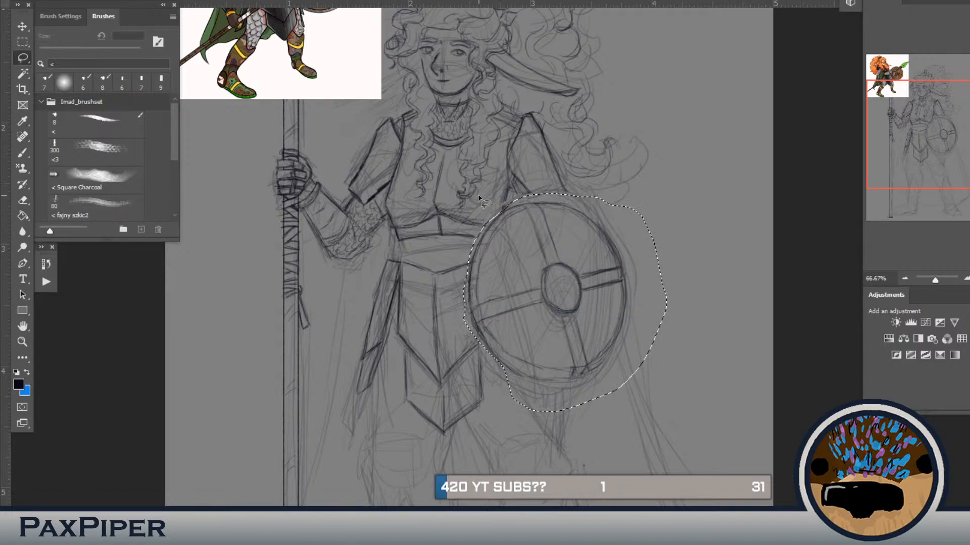
{"action": "key", "text": "ctrl+t"}
{"action": "left_click_drag", "start_coordinate": [693, 155], "coordinate": [699, 162]}
{"action": "left_click_drag", "start_coordinate": [577, 252], "coordinate": [582, 244]}
{"action": "left_click_drag", "start_coordinate": [670, 298], "coordinate": [656, 297]}
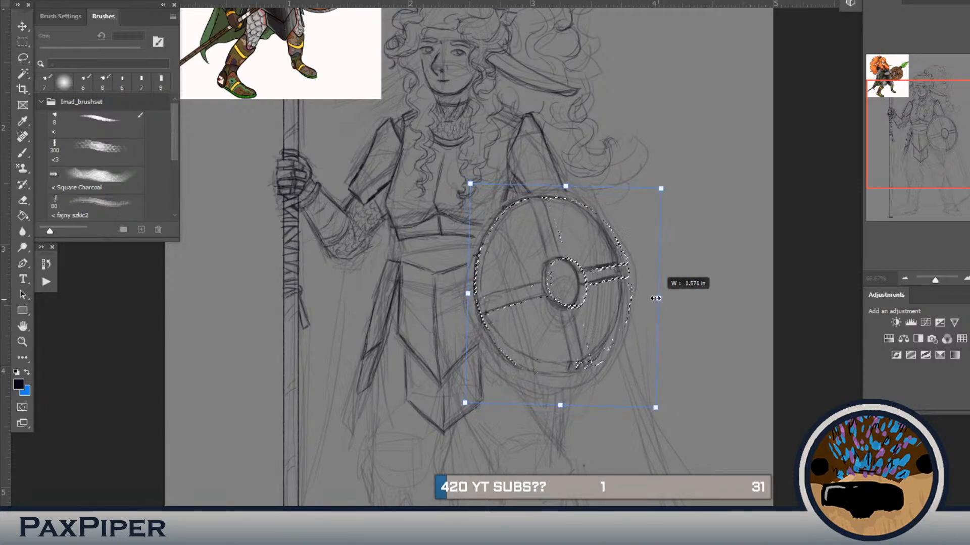
{"action": "left_click_drag", "start_coordinate": [576, 258], "coordinate": [581, 256]}
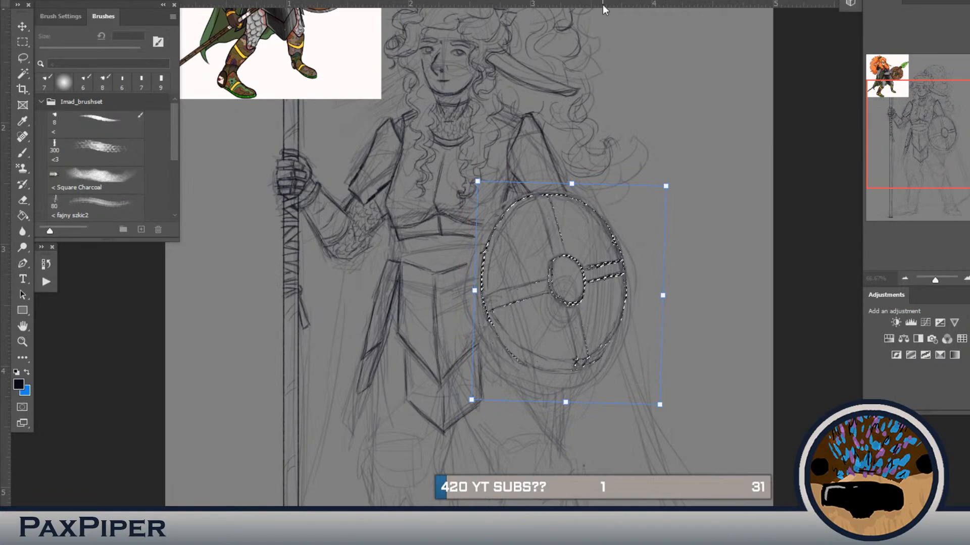
{"action": "key", "text": "Return"}
{"action": "key", "text": "ctrl+d"}
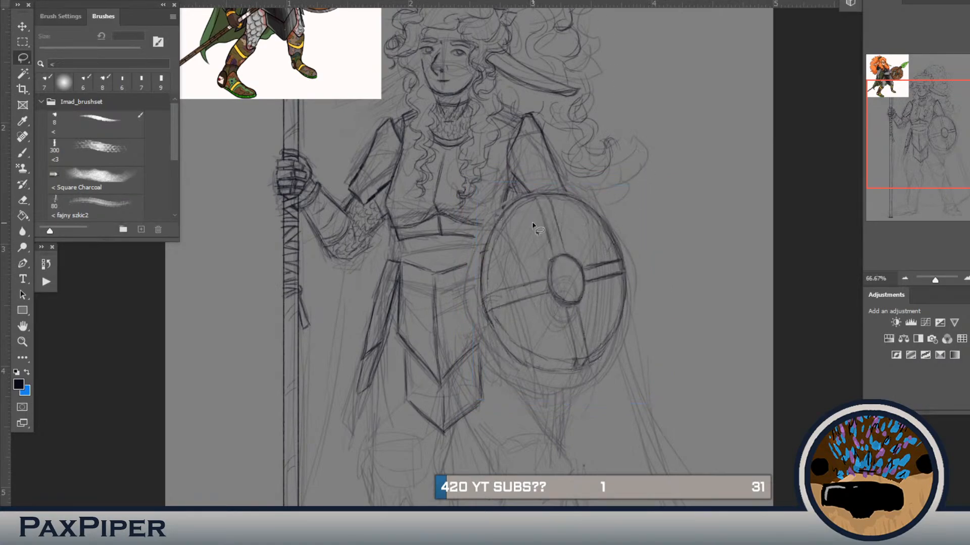
Step: Extend the torso, waist and hip plate lines to meet the shield, and draw the pointed plate tip below it
{"action": "key", "text": "b"}
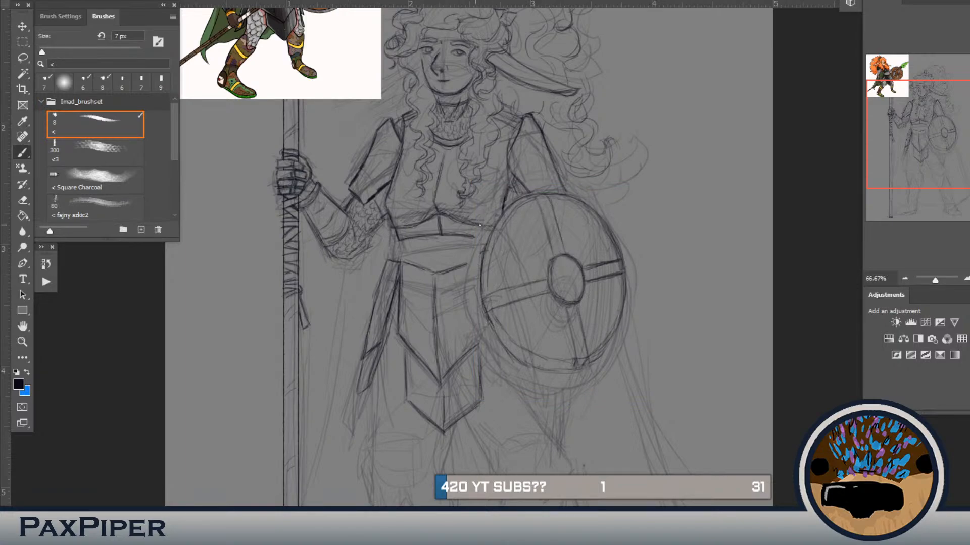
{"action": "left_click_drag", "start_coordinate": [503, 210], "coordinate": [505, 200]}
{"action": "mouse_move", "coordinate": [462, 265]}
{"action": "left_mouse_down"}
{"action": "mouse_move", "coordinate": [478, 260]}
{"action": "mouse_move", "coordinate": [480, 302]}
{"action": "left_mouse_up"}
{"action": "left_click_drag", "start_coordinate": [553, 372], "coordinate": [547, 388]}
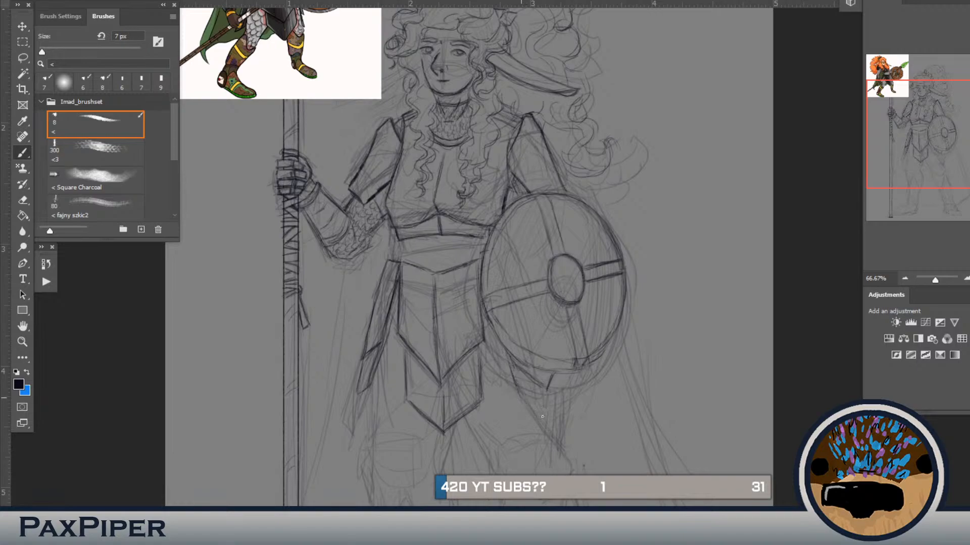
Step: Outline the sides and lower point of the hip plate hanging beneath the shield
{"action": "left_click_drag", "start_coordinate": [532, 408], "coordinate": [547, 425]}
{"action": "left_click_drag", "start_coordinate": [567, 388], "coordinate": [555, 423]}
{"action": "left_click_drag", "start_coordinate": [505, 358], "coordinate": [511, 373]}
Step: Lasso the long side hip plate on the spear side, narrow it slightly toward the body with a transform, and deselect
{"action": "key", "text": "l"}
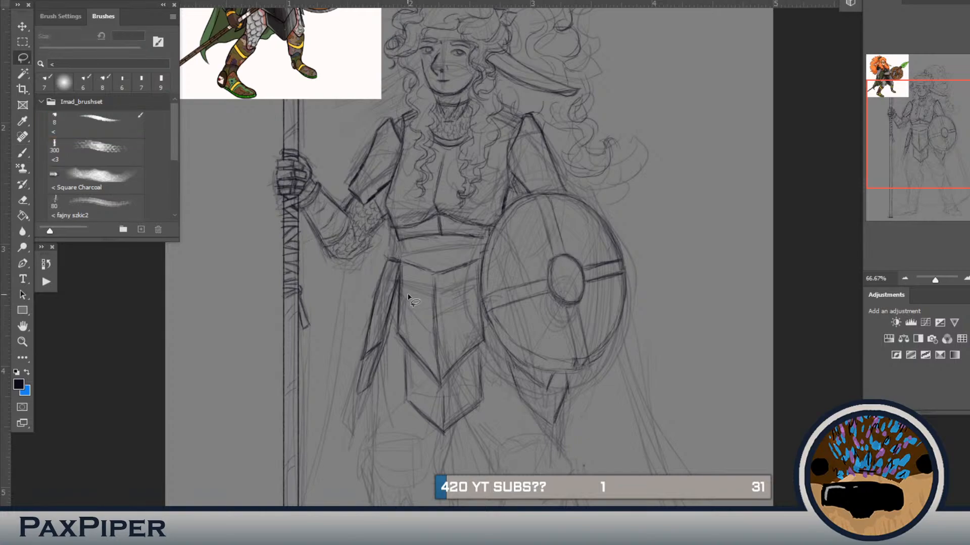
{"action": "mouse_move", "coordinate": [402, 252]}
{"action": "left_mouse_down"}
{"action": "mouse_move", "coordinate": [379, 430]}
{"action": "mouse_move", "coordinate": [331, 423]}
{"action": "mouse_move", "coordinate": [346, 280]}
{"action": "mouse_move", "coordinate": [383, 247]}
{"action": "mouse_move", "coordinate": [401, 255]}
{"action": "left_mouse_up"}
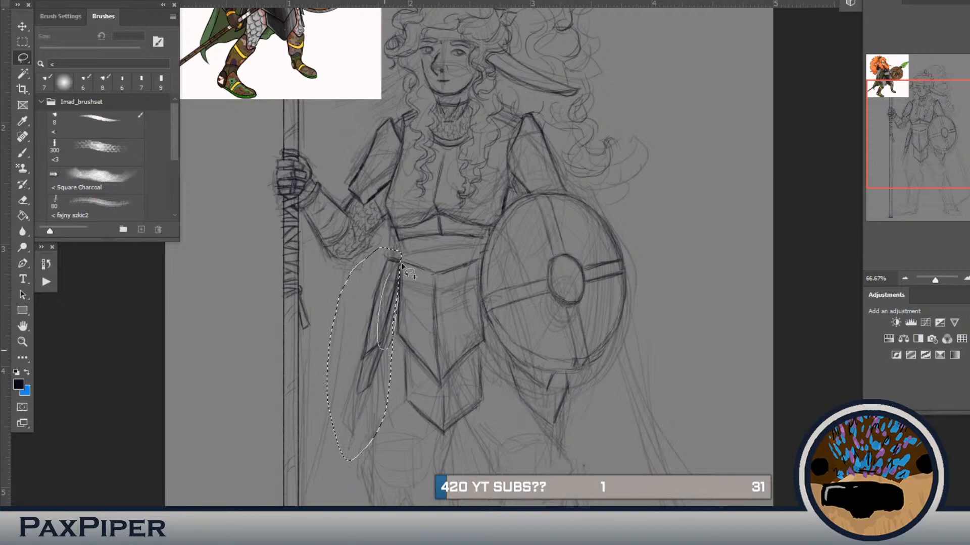
{"action": "key", "text": "ctrl+t"}
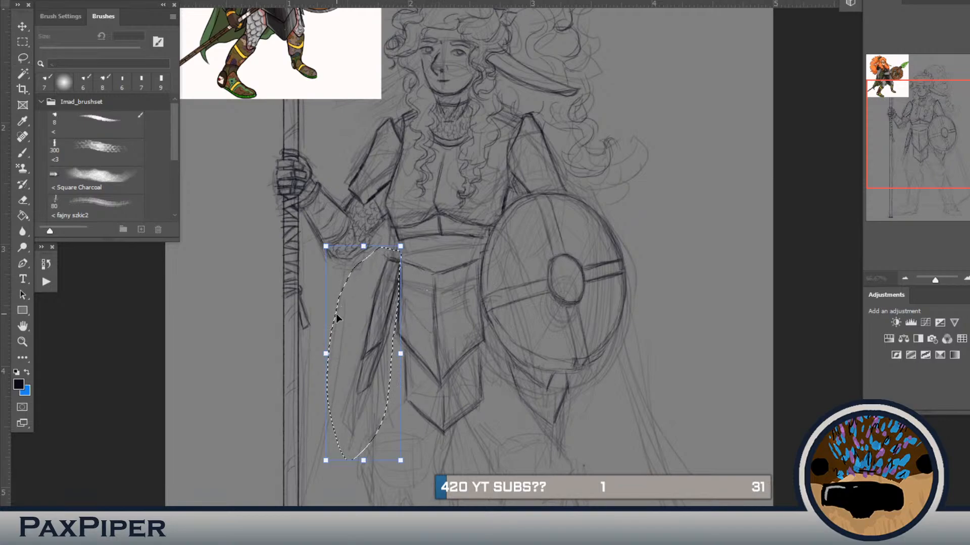
{"action": "left_click_drag", "start_coordinate": [327, 354], "coordinate": [338, 354]}
{"action": "key", "text": "Return"}
{"action": "key", "text": "ctrl+d"}
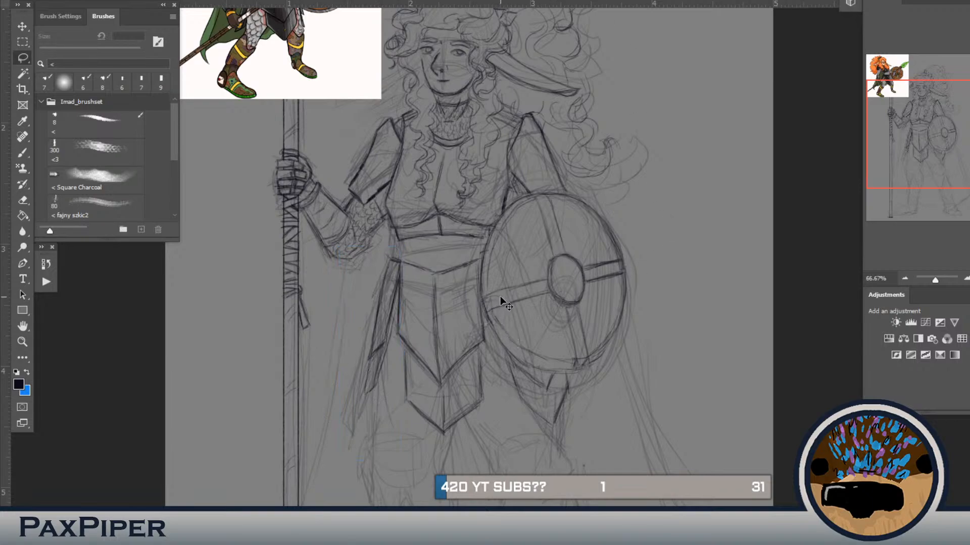
Step: Erase the stray line end under the breastplate's spear-side corner and redraw the upper edge of the waist band
{"action": "key", "text": "b"}
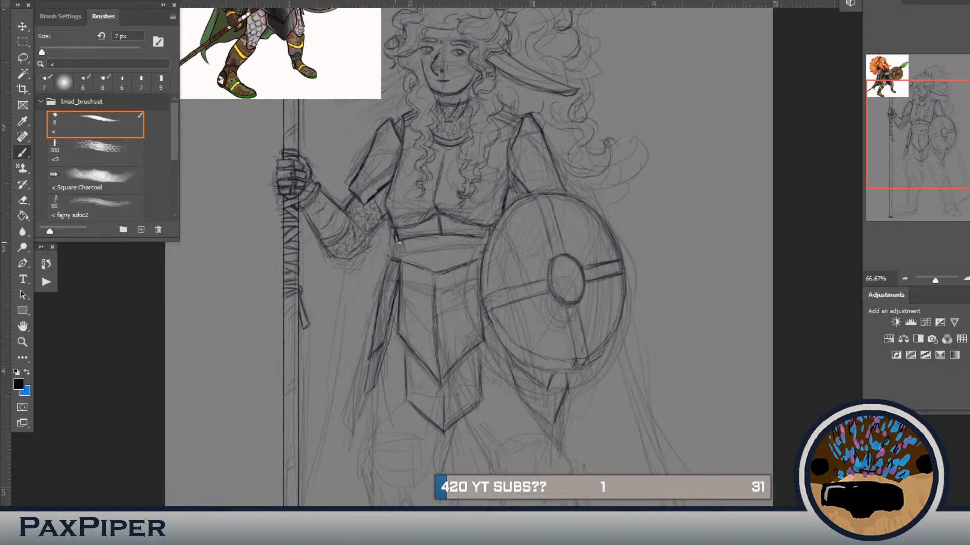
{"action": "key", "text": "e"}
{"action": "left_click_drag", "start_coordinate": [401, 241], "coordinate": [396, 238]}
{"action": "key", "text": "b"}
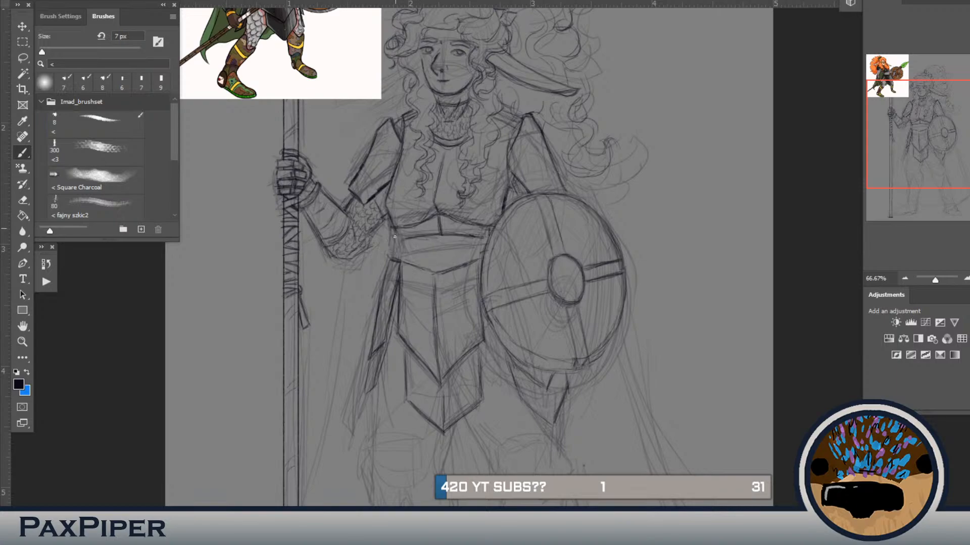
{"action": "left_click_drag", "start_coordinate": [408, 239], "coordinate": [431, 236]}
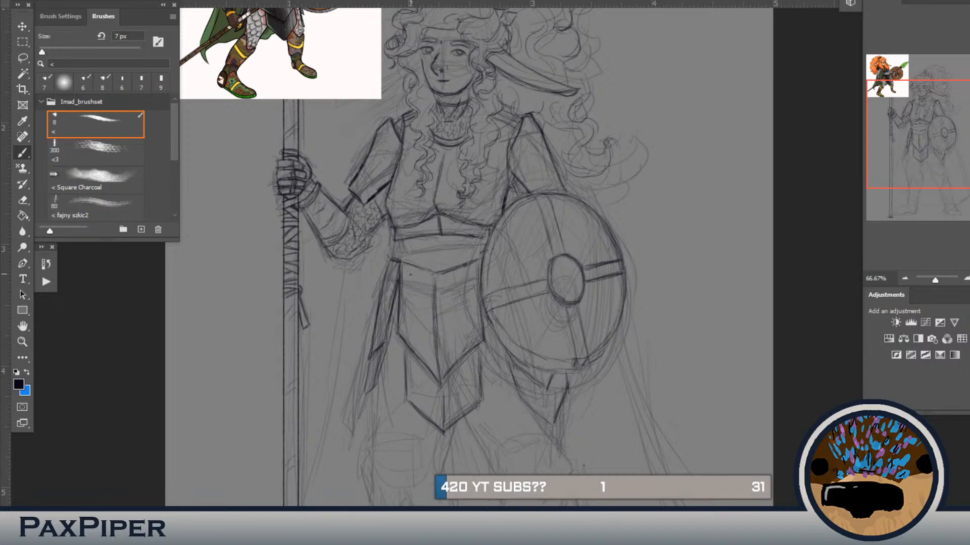
Step: Darken the belt line above the front hip plate and draw the waist's side edges between breastplate and belt
{"action": "left_click_drag", "start_coordinate": [402, 262], "coordinate": [398, 268]}
{"action": "left_click_drag", "start_coordinate": [410, 262], "coordinate": [438, 267]}
{"action": "mouse_move", "coordinate": [416, 223]}
{"action": "left_mouse_down"}
{"action": "mouse_move", "coordinate": [421, 303]}
{"action": "mouse_move", "coordinate": [418, 280]}
{"action": "mouse_move", "coordinate": [403, 311]}
{"action": "left_mouse_up"}
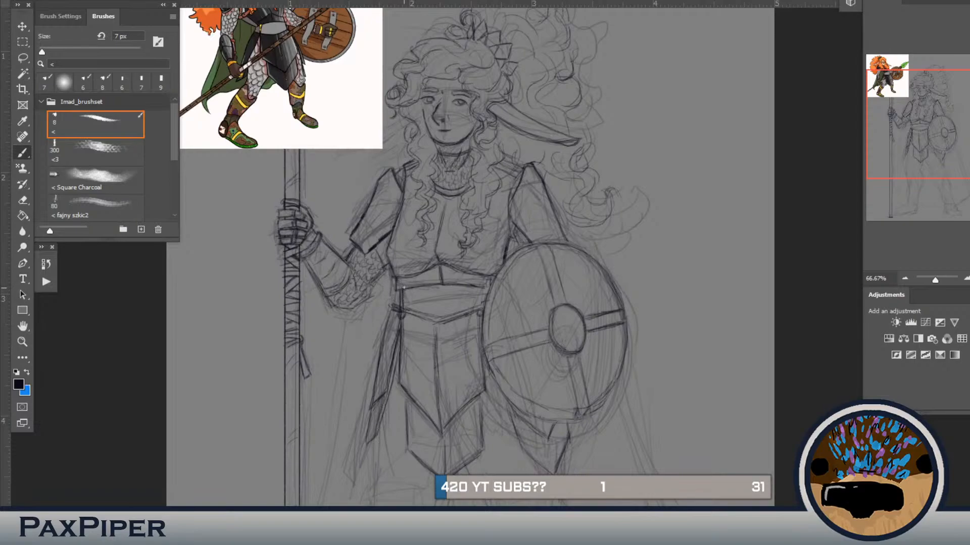
{"action": "left_click_drag", "start_coordinate": [404, 288], "coordinate": [405, 299]}
{"action": "mouse_move", "coordinate": [478, 292]}
{"action": "left_mouse_down"}
{"action": "mouse_move", "coordinate": [480, 302]}
{"action": "mouse_move", "coordinate": [485, 259]}
{"action": "mouse_move", "coordinate": [472, 263]}
{"action": "mouse_move", "coordinate": [442, 376]}
{"action": "mouse_move", "coordinate": [432, 313]}
{"action": "mouse_move", "coordinate": [403, 274]}
{"action": "left_mouse_up"}
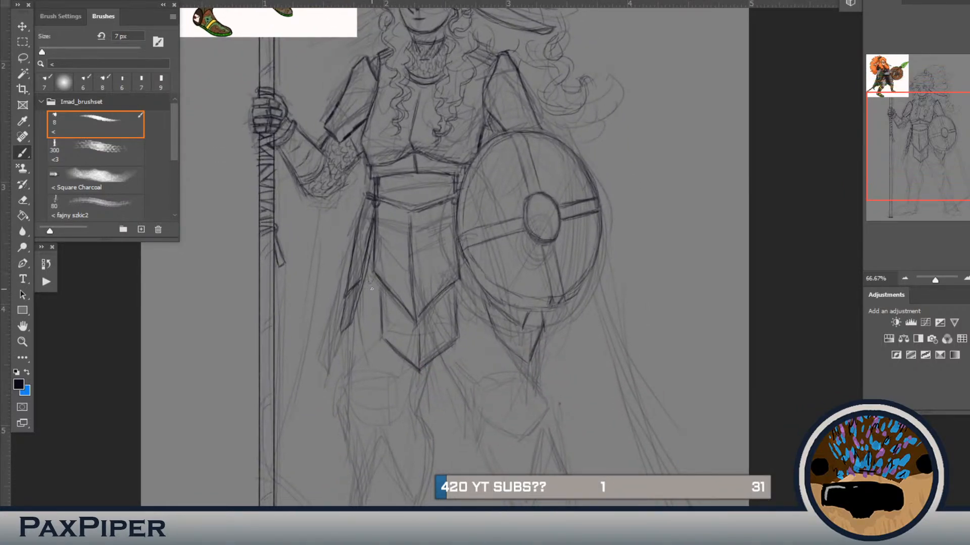
Step: Zoom in to 200% on the colour reference's legs and sketch arrows pointing at the boots, plus a loose curve beside them
{"action": "left_click_drag", "start_coordinate": [396, 363], "coordinate": [458, 468]}
{"action": "left_click_drag", "start_coordinate": [278, 227], "coordinate": [582, 338]}
{"action": "key", "text": "ctrl+plus"}
{"action": "key", "text": "ctrl+plus"}
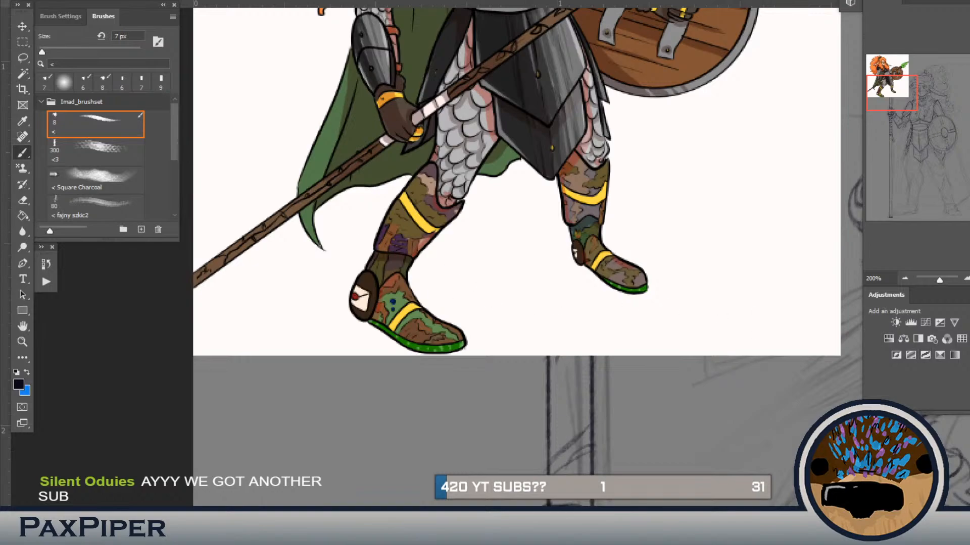
{"action": "mouse_move", "coordinate": [518, 248]}
{"action": "left_mouse_down"}
{"action": "mouse_move", "coordinate": [450, 267]}
{"action": "mouse_move", "coordinate": [475, 297]}
{"action": "left_mouse_up"}
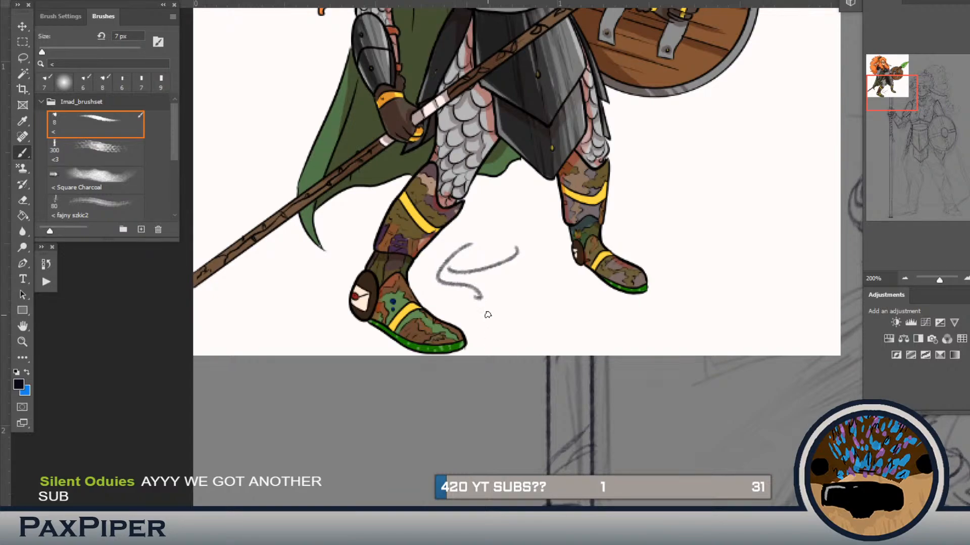
{"action": "left_click_drag", "start_coordinate": [521, 324], "coordinate": [474, 335]}
{"action": "mouse_move", "coordinate": [478, 313]}
{"action": "left_mouse_down"}
{"action": "mouse_move", "coordinate": [470, 343]}
{"action": "mouse_move", "coordinate": [490, 352]}
{"action": "left_mouse_up"}
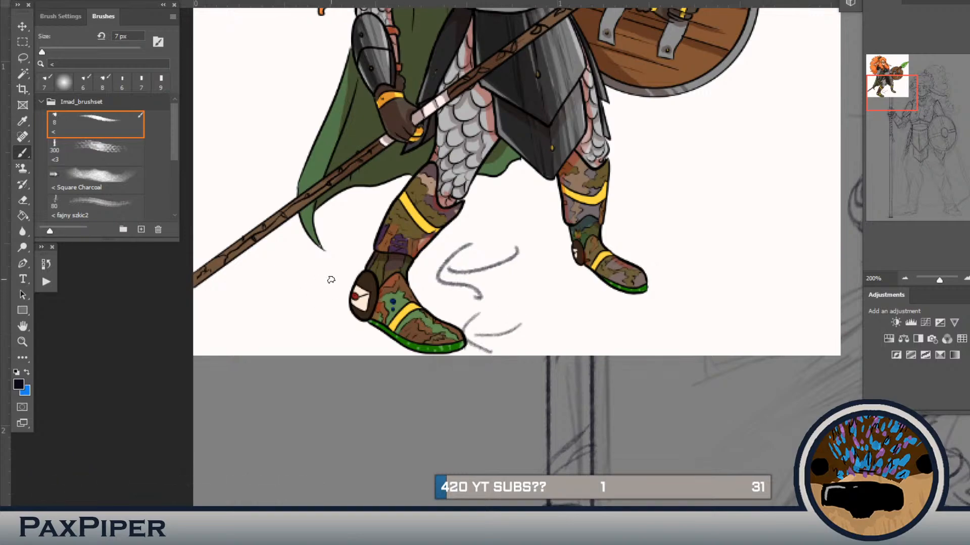
{"action": "left_click_drag", "start_coordinate": [317, 305], "coordinate": [348, 303]}
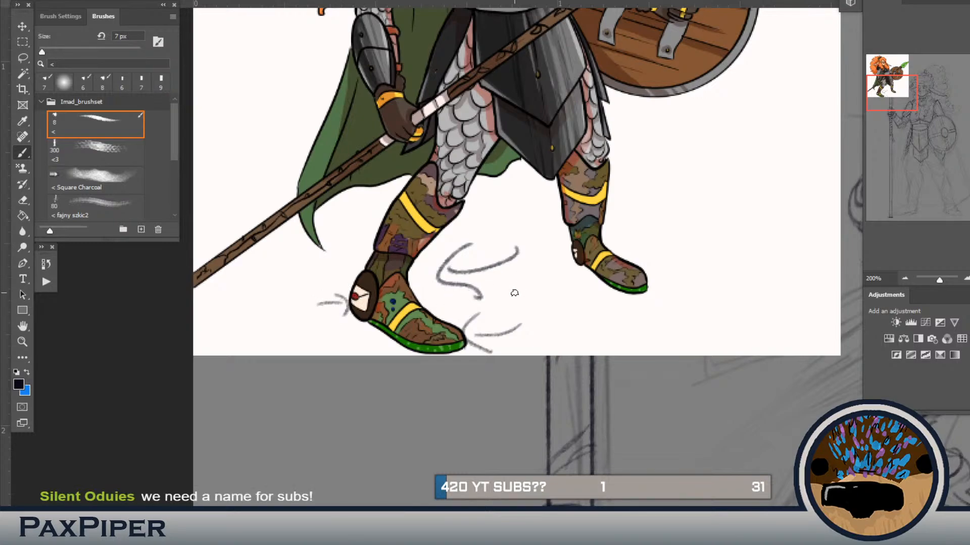
{"action": "left_click_drag", "start_coordinate": [650, 204], "coordinate": [608, 202]}
{"action": "mouse_move", "coordinate": [634, 189]}
{"action": "left_mouse_down"}
{"action": "mouse_move", "coordinate": [608, 199]}
{"action": "mouse_move", "coordinate": [618, 213]}
{"action": "mouse_move", "coordinate": [758, 220]}
{"action": "left_mouse_up"}
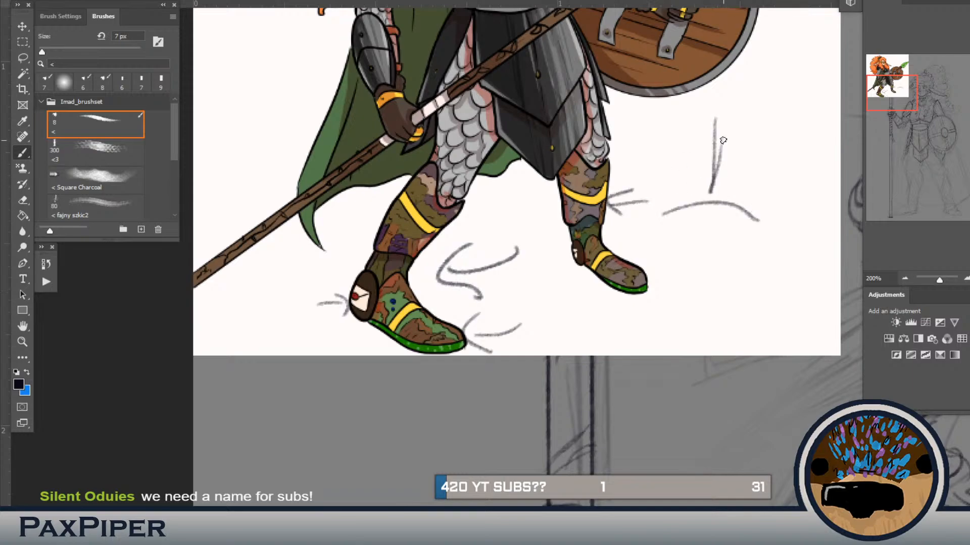
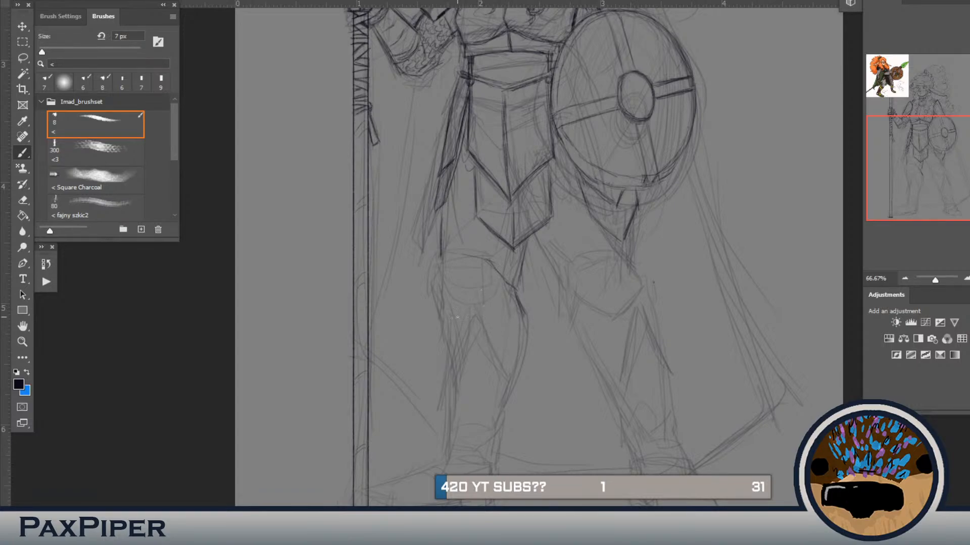
Step: Draw the curved, double-edged top rim of the shin guard below the spear-side knee, sloping down toward the inner calf
{"action": "mouse_move", "coordinate": [441, 312]}
{"action": "left_mouse_down"}
{"action": "mouse_move", "coordinate": [474, 311]}
{"action": "mouse_move", "coordinate": [435, 315]}
{"action": "mouse_move", "coordinate": [487, 333]}
{"action": "left_mouse_up"}
{"action": "left_click_drag", "start_coordinate": [437, 315], "coordinate": [446, 390]}
{"action": "left_click_drag", "start_coordinate": [490, 331], "coordinate": [494, 350]}
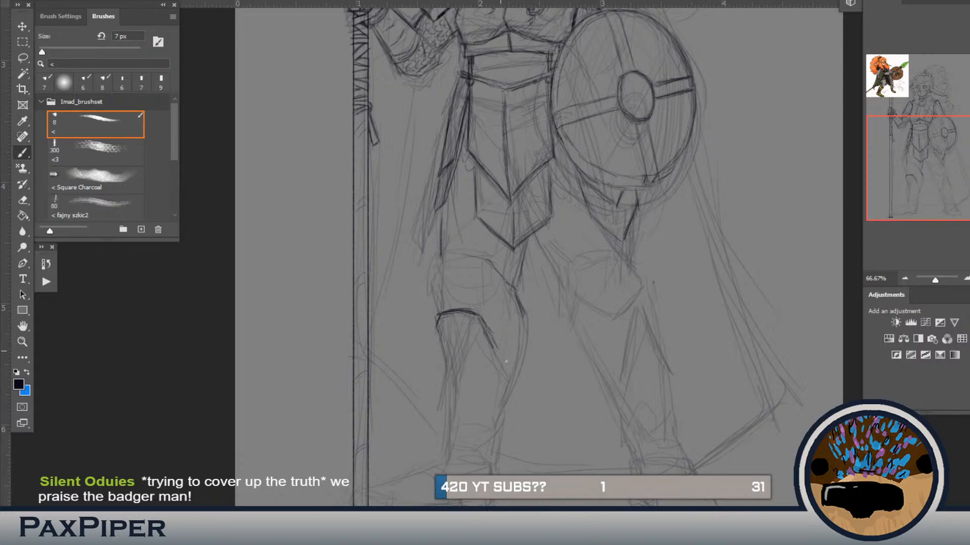
{"action": "mouse_move", "coordinate": [498, 353]}
{"action": "left_mouse_down"}
{"action": "mouse_move", "coordinate": [521, 370]}
{"action": "mouse_move", "coordinate": [507, 376]}
{"action": "mouse_move", "coordinate": [518, 380]}
{"action": "mouse_move", "coordinate": [479, 343]}
{"action": "left_mouse_up"}
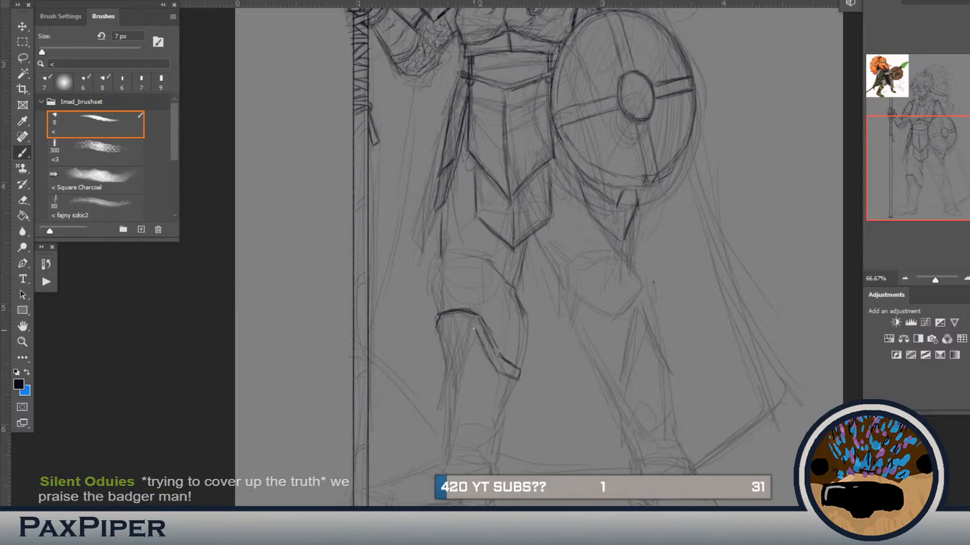
{"action": "left_click_drag", "start_coordinate": [449, 328], "coordinate": [439, 339]}
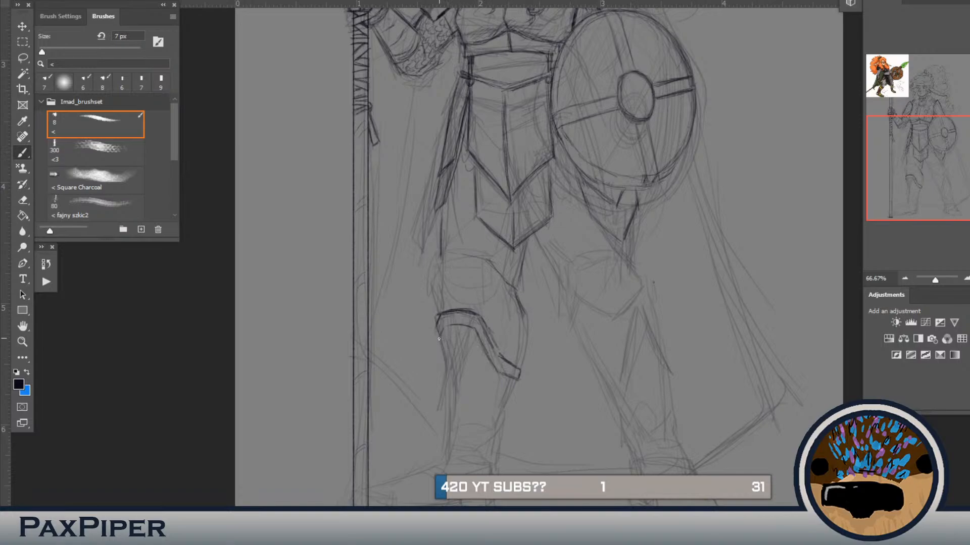
Step: Clean up and redraw the shin guard rim's upper edge and its spear-side end
{"action": "mouse_move", "coordinate": [439, 339]}
{"action": "left_mouse_down"}
{"action": "mouse_move", "coordinate": [444, 327]}
{"action": "mouse_move", "coordinate": [462, 327]}
{"action": "left_mouse_up"}
{"action": "mouse_move", "coordinate": [470, 304]}
{"action": "left_mouse_down"}
{"action": "mouse_move", "coordinate": [440, 305]}
{"action": "mouse_move", "coordinate": [438, 416]}
{"action": "mouse_move", "coordinate": [405, 358]}
{"action": "mouse_move", "coordinate": [409, 342]}
{"action": "mouse_move", "coordinate": [442, 318]}
{"action": "left_mouse_up"}
{"action": "key", "text": "b"}
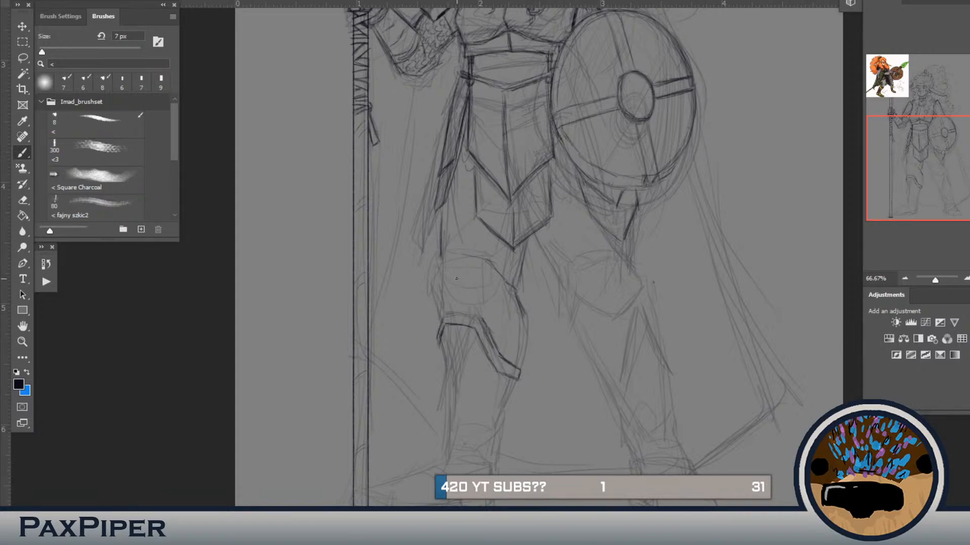
{"action": "left_click_drag", "start_coordinate": [473, 314], "coordinate": [480, 318]}
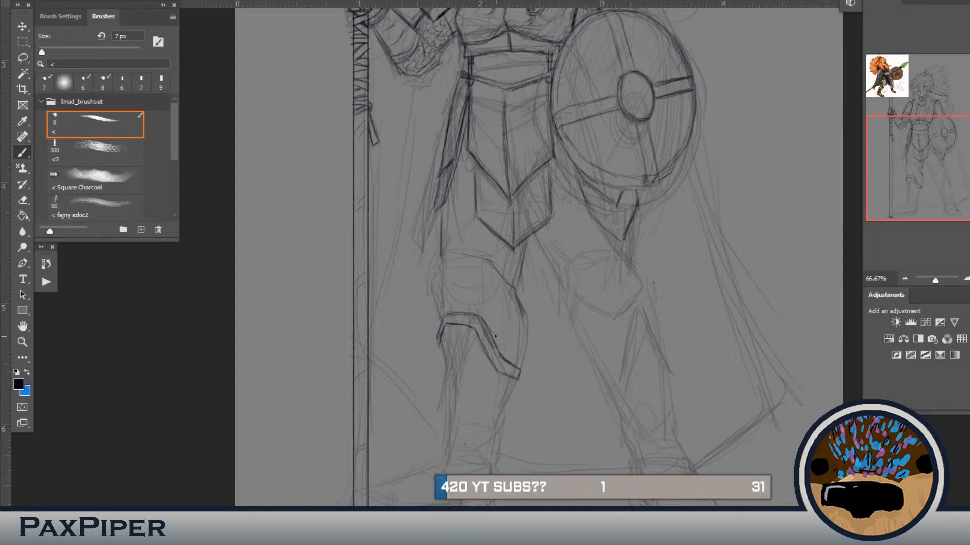
Step: Lasso the low inner end of the shin guard's rim, adjust its shape slightly with a transform, and deselect
{"action": "key", "text": "l"}
{"action": "mouse_move", "coordinate": [492, 332]}
{"action": "left_mouse_down"}
{"action": "mouse_move", "coordinate": [499, 362]}
{"action": "mouse_move", "coordinate": [525, 378]}
{"action": "mouse_move", "coordinate": [495, 336]}
{"action": "left_mouse_up"}
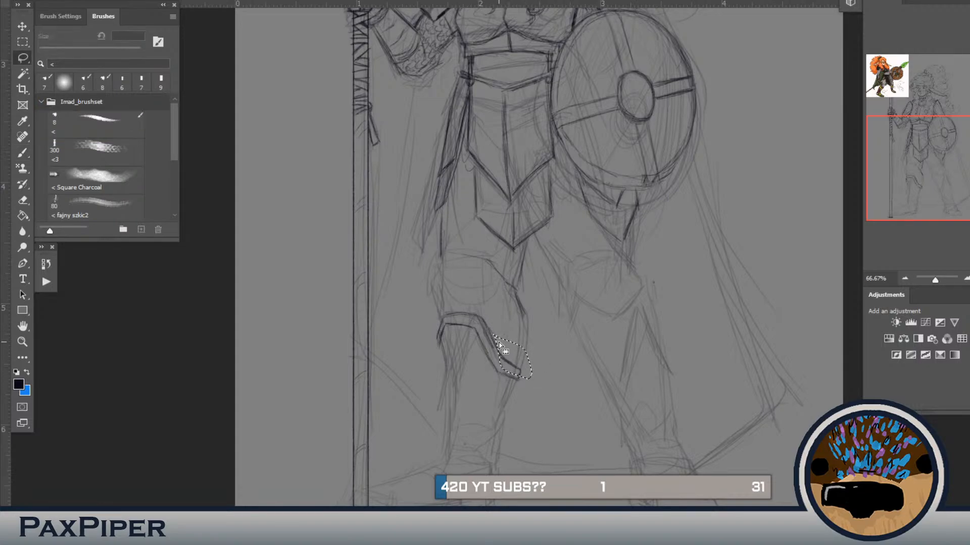
{"action": "key", "text": "ctrl+t"}
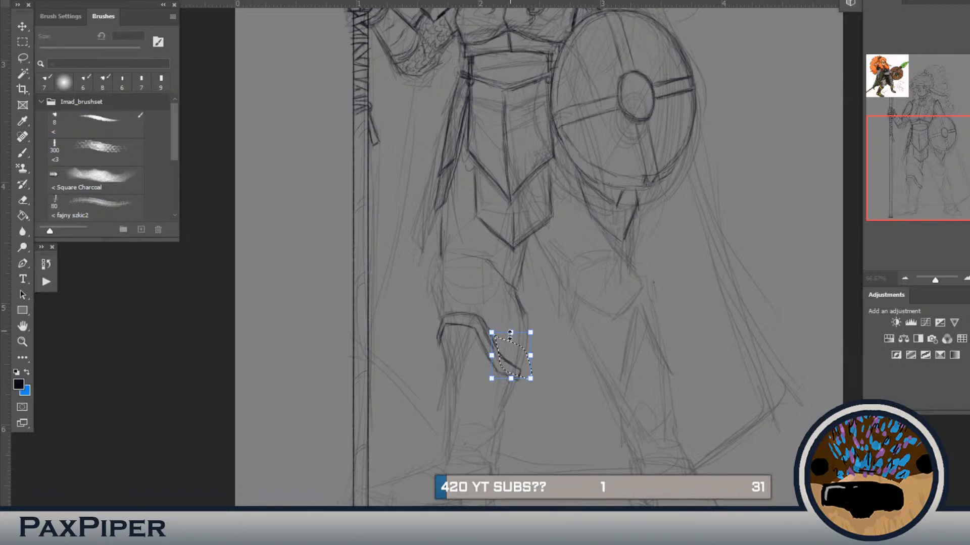
{"action": "left_click_drag", "start_coordinate": [558, 314], "coordinate": [562, 314]}
{"action": "key", "text": "Return"}
{"action": "key", "text": "ctrl+d"}
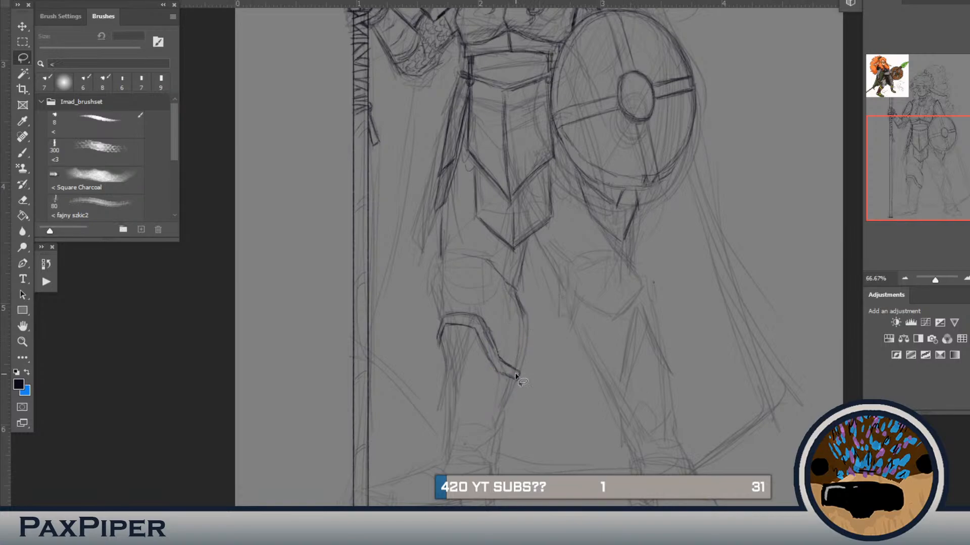
Step: Draw both side edges of the shin guard from the rim down toward the ankle
{"action": "key", "text": "b"}
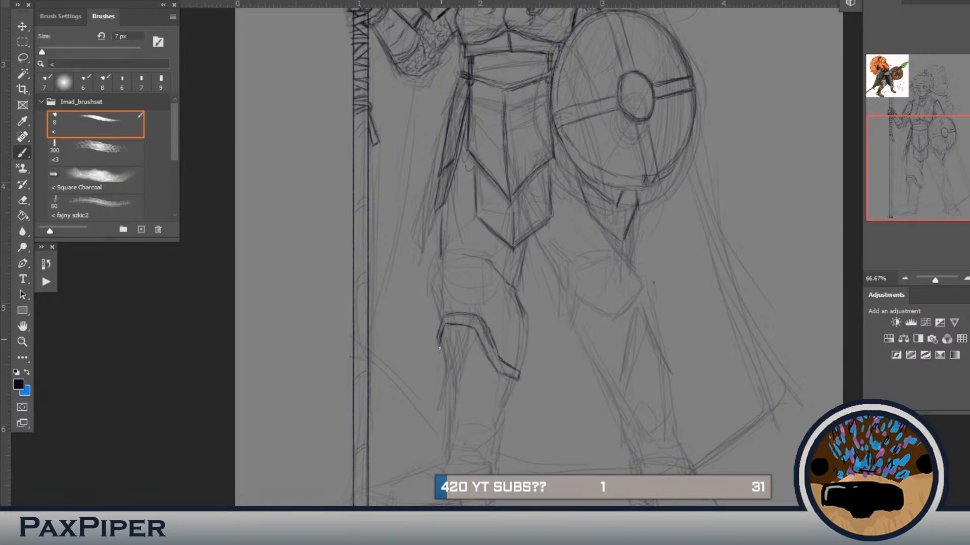
{"action": "left_click_drag", "start_coordinate": [439, 340], "coordinate": [435, 356]}
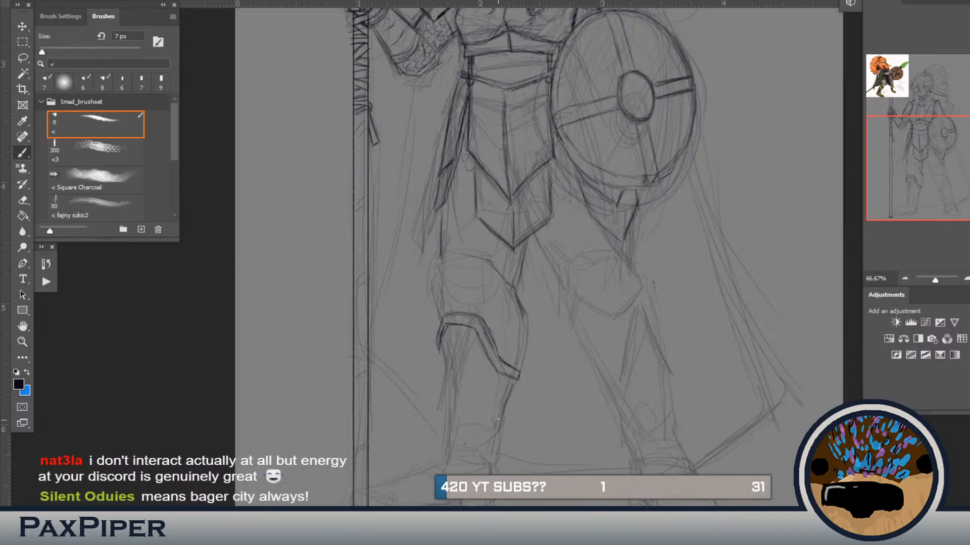
{"action": "left_click_drag", "start_coordinate": [498, 430], "coordinate": [502, 410]}
{"action": "left_click_drag", "start_coordinate": [441, 357], "coordinate": [444, 415]}
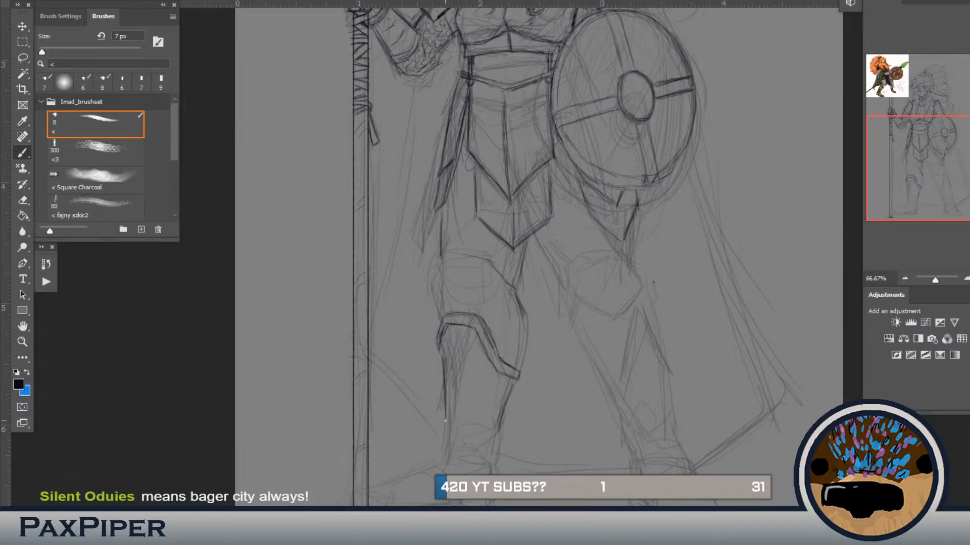
Step: Draw the shin guard's wavy lower edge above the ankle and join it to both side edges
{"action": "mouse_move", "coordinate": [478, 348]}
{"action": "left_mouse_down"}
{"action": "mouse_move", "coordinate": [485, 385]}
{"action": "mouse_move", "coordinate": [564, 543]}
{"action": "mouse_move", "coordinate": [431, 271]}
{"action": "left_mouse_up"}
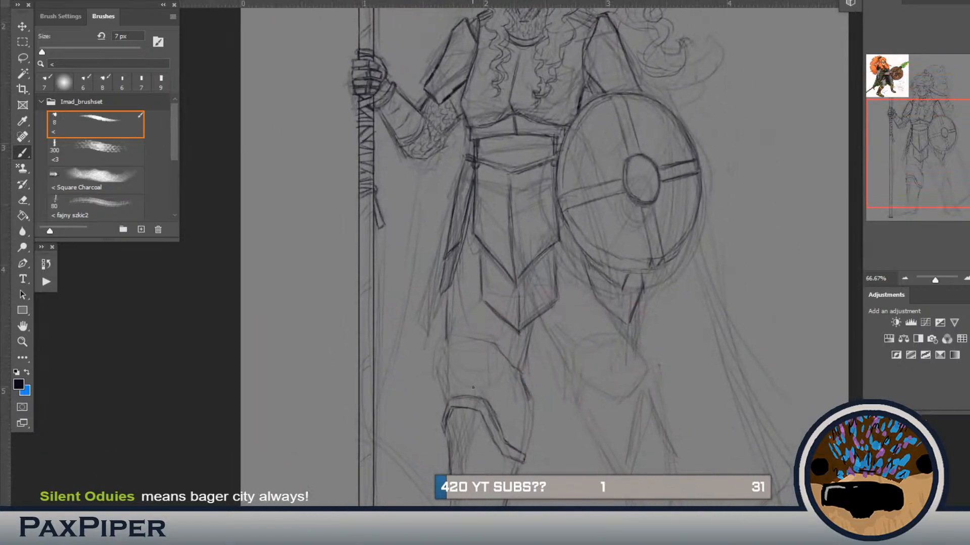
{"action": "left_click_drag", "start_coordinate": [495, 422], "coordinate": [468, 300]}
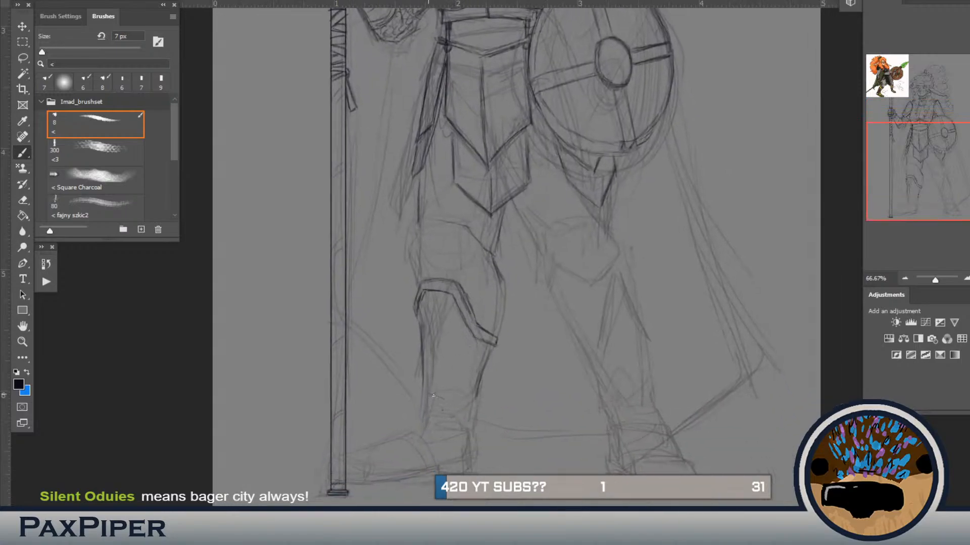
{"action": "left_click_drag", "start_coordinate": [438, 398], "coordinate": [452, 414]}
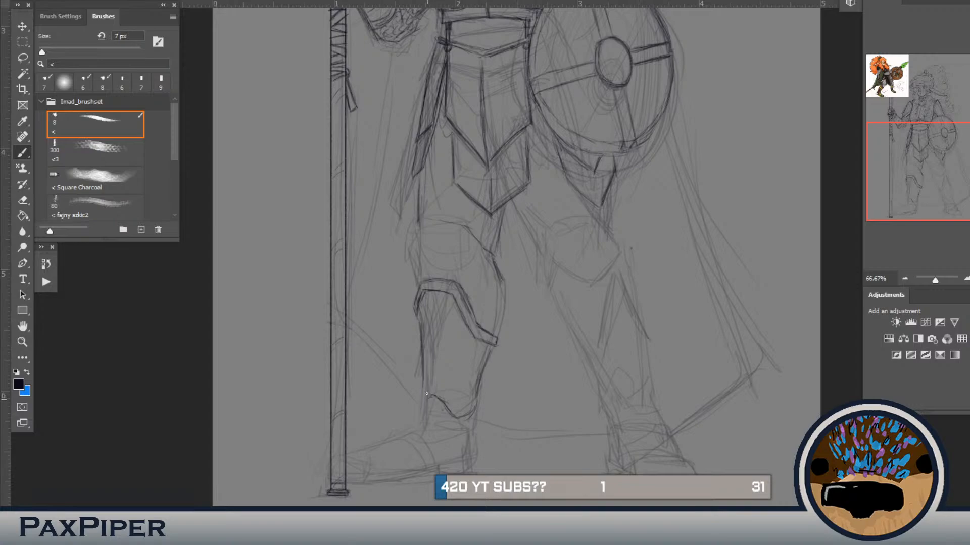
{"action": "left_click_drag", "start_coordinate": [423, 383], "coordinate": [424, 399]}
{"action": "mouse_move", "coordinate": [478, 390]}
{"action": "left_mouse_down"}
{"action": "mouse_move", "coordinate": [475, 413]}
{"action": "mouse_move", "coordinate": [444, 410]}
{"action": "left_mouse_up"}
Step: Lasso the shin guard's spear-side edge, adjust its curve with a warp transform, and deselect
{"action": "key", "text": "l"}
{"action": "mouse_move", "coordinate": [420, 281]}
{"action": "left_mouse_down"}
{"action": "mouse_move", "coordinate": [450, 393]}
{"action": "mouse_move", "coordinate": [443, 412]}
{"action": "mouse_move", "coordinate": [385, 347]}
{"action": "mouse_move", "coordinate": [421, 276]}
{"action": "left_mouse_up"}
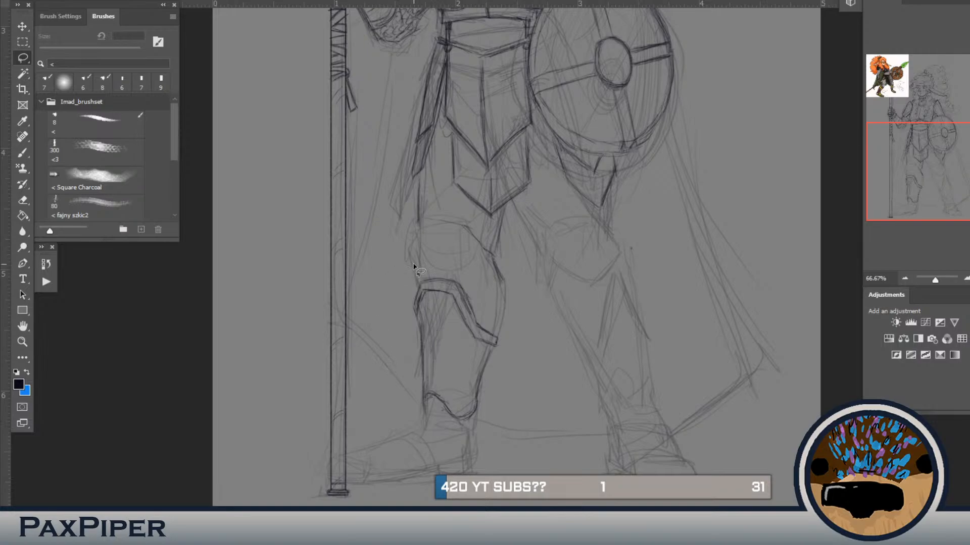
{"action": "key", "text": "ctrl+t"}
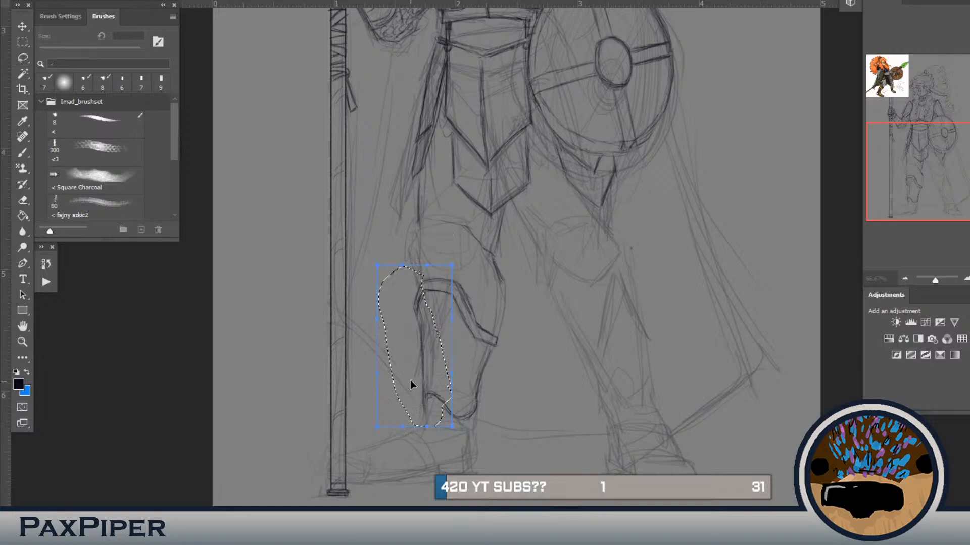
{"action": "left_click_drag", "start_coordinate": [398, 298], "coordinate": [440, 301]}
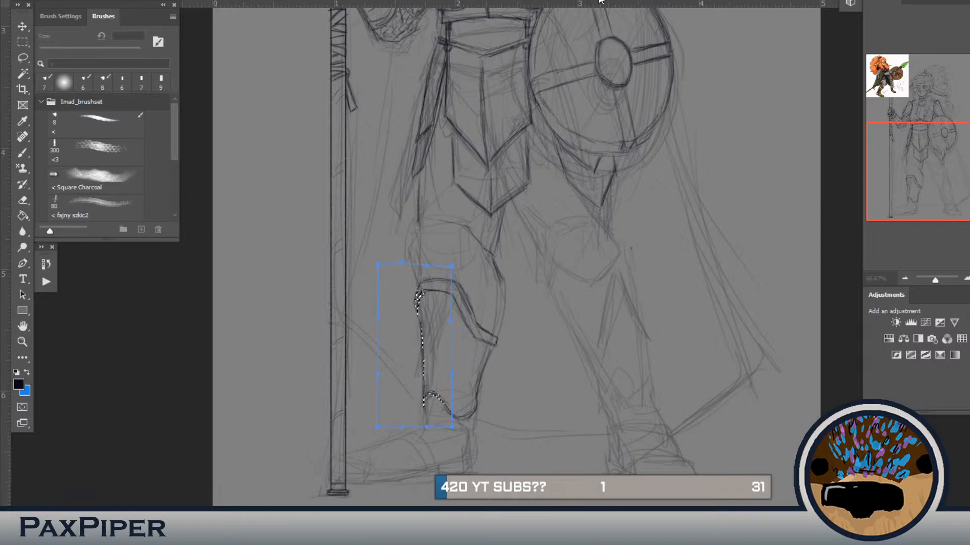
{"action": "key", "text": "Return"}
{"action": "key", "text": "ctrl+d"}
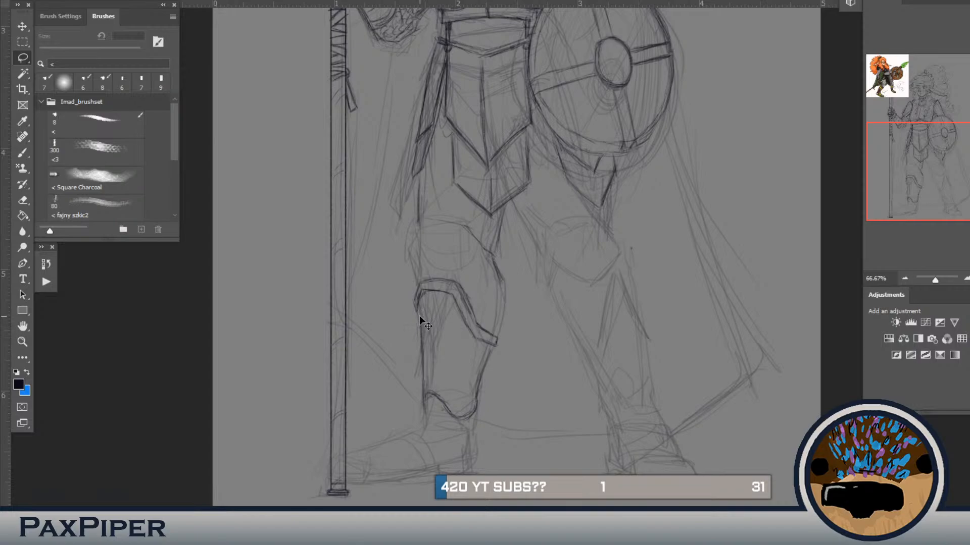
Step: Erase the rim's spear-side corner on the shin guard and redraw it with a cleaner angle
{"action": "key", "text": "b"}
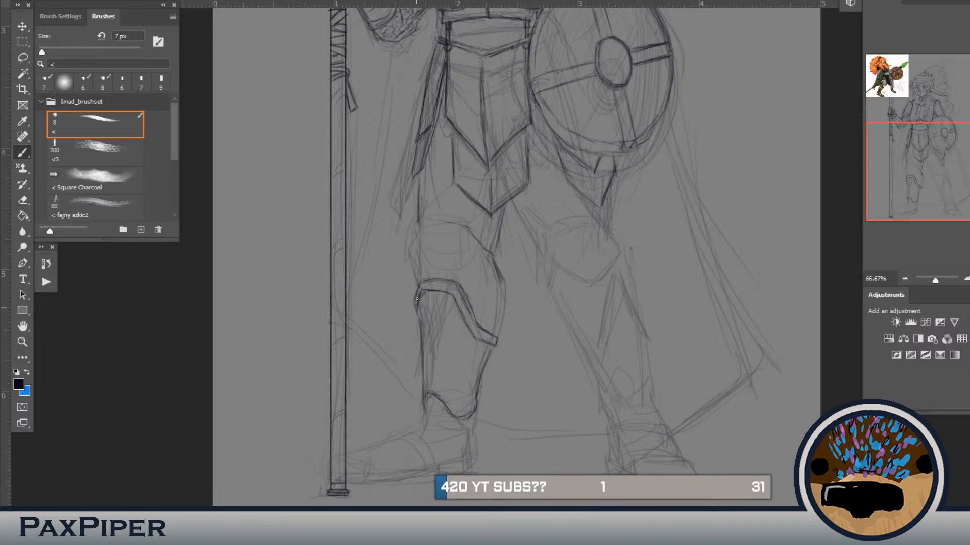
{"action": "left_click_drag", "start_coordinate": [420, 287], "coordinate": [419, 305]}
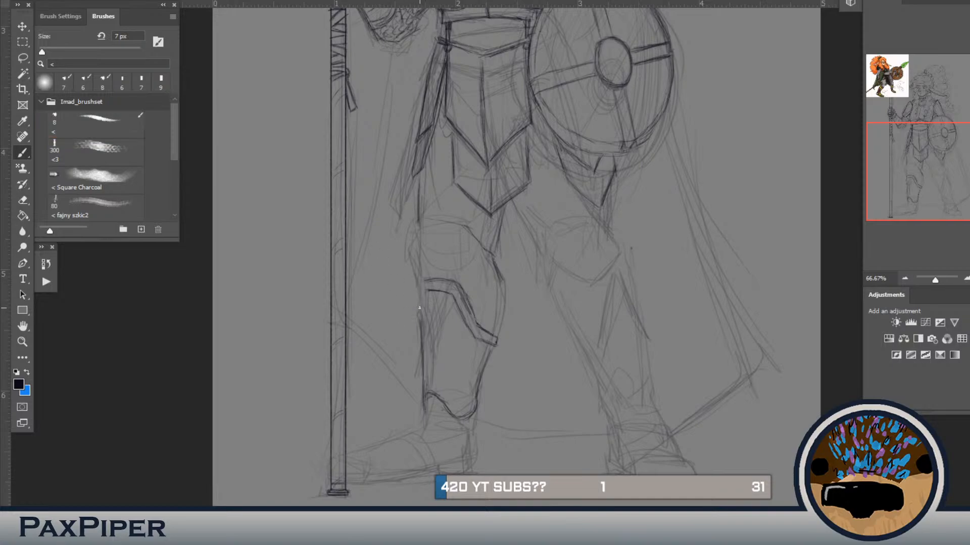
{"action": "left_click_drag", "start_coordinate": [424, 294], "coordinate": [419, 310]}
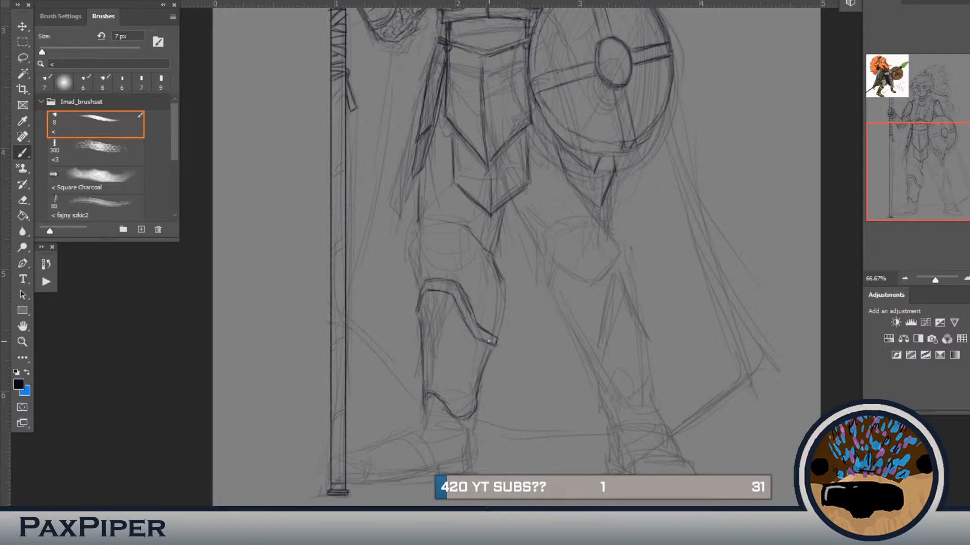
Step: Erase the lower inner edge of the shin guard and redraw it straighter down to the ankle corner
{"action": "mouse_move", "coordinate": [485, 359]}
{"action": "left_mouse_down"}
{"action": "mouse_move", "coordinate": [477, 410]}
{"action": "mouse_move", "coordinate": [457, 417]}
{"action": "left_mouse_up"}
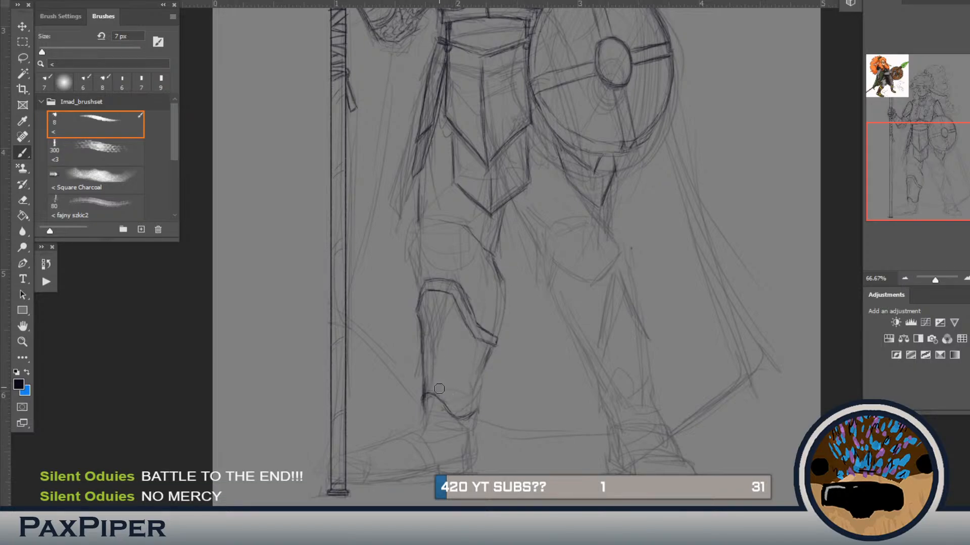
{"action": "key", "text": "b"}
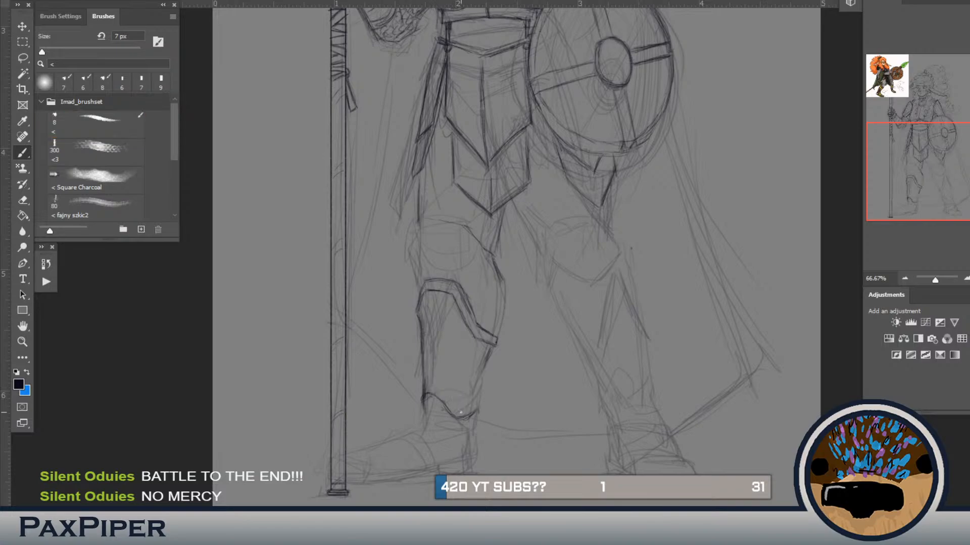
{"action": "mouse_move", "coordinate": [480, 384]}
{"action": "left_mouse_down"}
{"action": "mouse_move", "coordinate": [479, 414]}
{"action": "mouse_move", "coordinate": [469, 415]}
{"action": "left_mouse_up"}
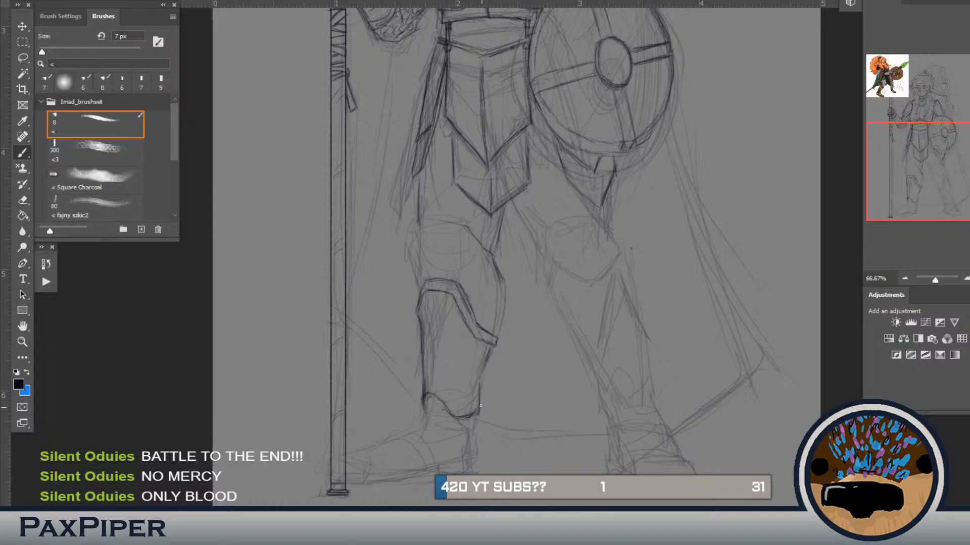
{"action": "left_click_drag", "start_coordinate": [486, 360], "coordinate": [481, 373]}
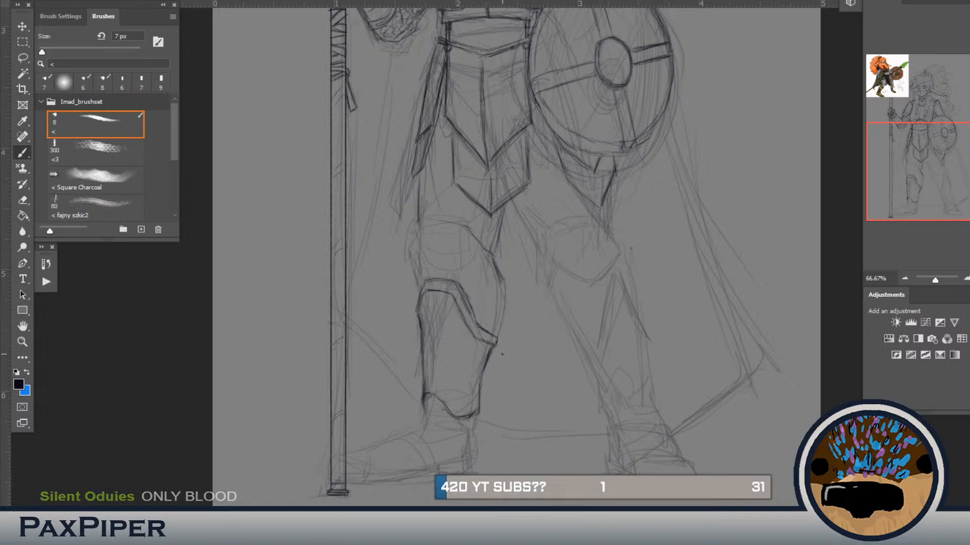
Step: Lasso the whole shin guard, narrow it slightly and move it down the leg with a transform, then deselect
{"action": "key", "text": "l"}
{"action": "mouse_move", "coordinate": [514, 324]}
{"action": "left_mouse_down"}
{"action": "mouse_move", "coordinate": [501, 423]}
{"action": "mouse_move", "coordinate": [441, 436]}
{"action": "mouse_move", "coordinate": [404, 421]}
{"action": "mouse_move", "coordinate": [395, 324]}
{"action": "mouse_move", "coordinate": [412, 271]}
{"action": "mouse_move", "coordinate": [462, 271]}
{"action": "mouse_move", "coordinate": [514, 323]}
{"action": "left_mouse_up"}
{"action": "key", "text": "ctrl+t"}
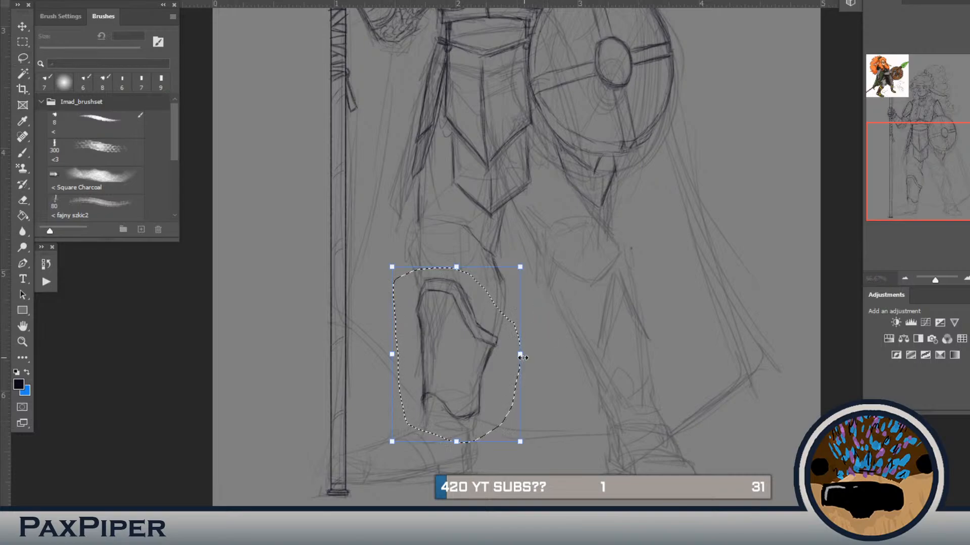
{"action": "mouse_move", "coordinate": [520, 357]}
{"action": "left_mouse_down"}
{"action": "mouse_move", "coordinate": [490, 352]}
{"action": "mouse_move", "coordinate": [515, 362]}
{"action": "left_mouse_up"}
{"action": "mouse_move", "coordinate": [567, 286]}
{"action": "left_mouse_down"}
{"action": "mouse_move", "coordinate": [581, 264]}
{"action": "mouse_move", "coordinate": [567, 287]}
{"action": "left_mouse_up"}
{"action": "left_click_drag", "start_coordinate": [400, 362], "coordinate": [396, 362]}
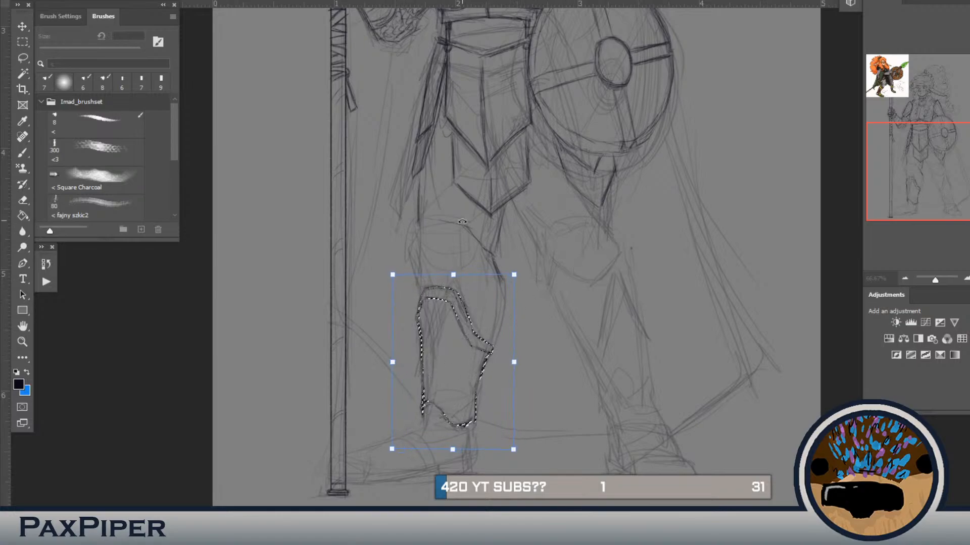
{"action": "key", "text": "Return"}
{"action": "key", "text": "l"}
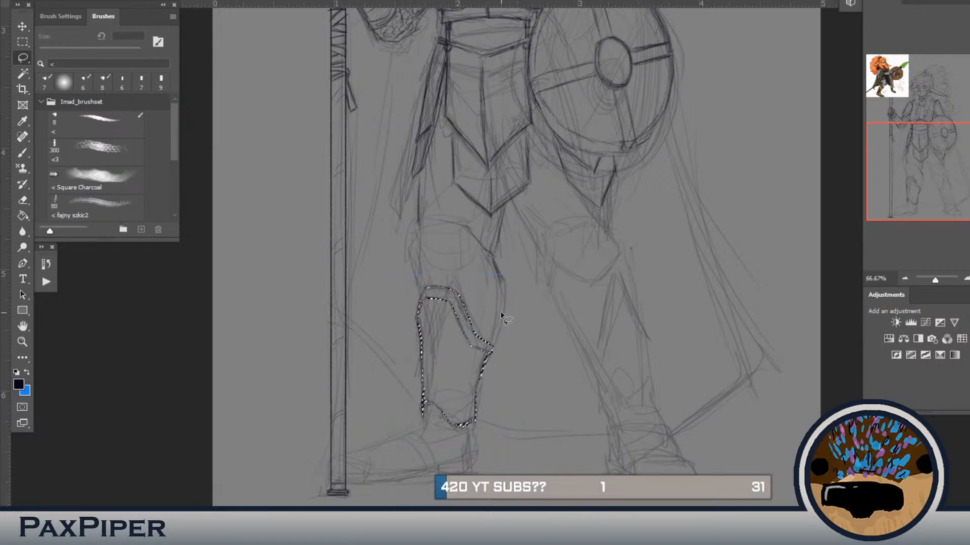
{"action": "key", "text": "ctrl+d"}
Step: Draw the inner calf curve from the knee to the shin guard and the outer knee contour on the spear side
{"action": "key", "text": "b"}
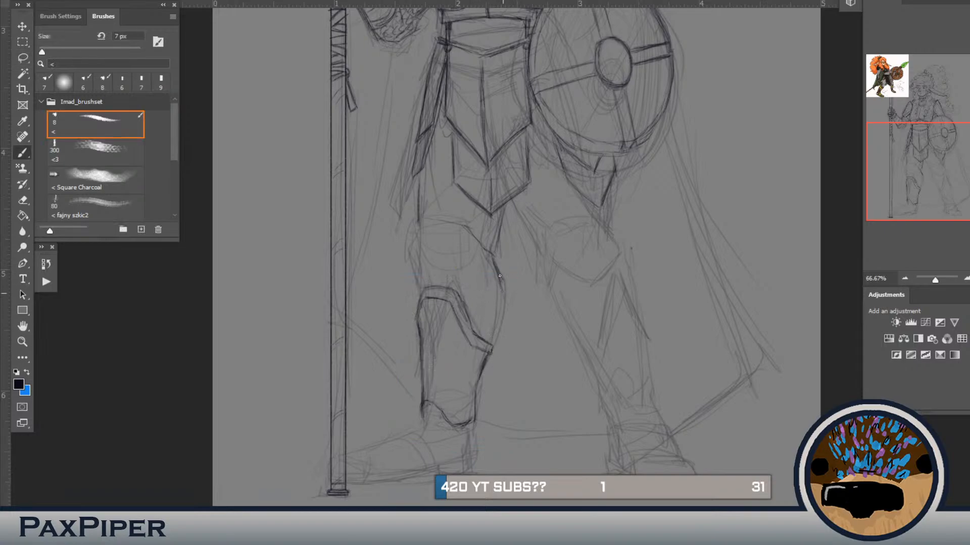
{"action": "left_click_drag", "start_coordinate": [501, 298], "coordinate": [488, 341]}
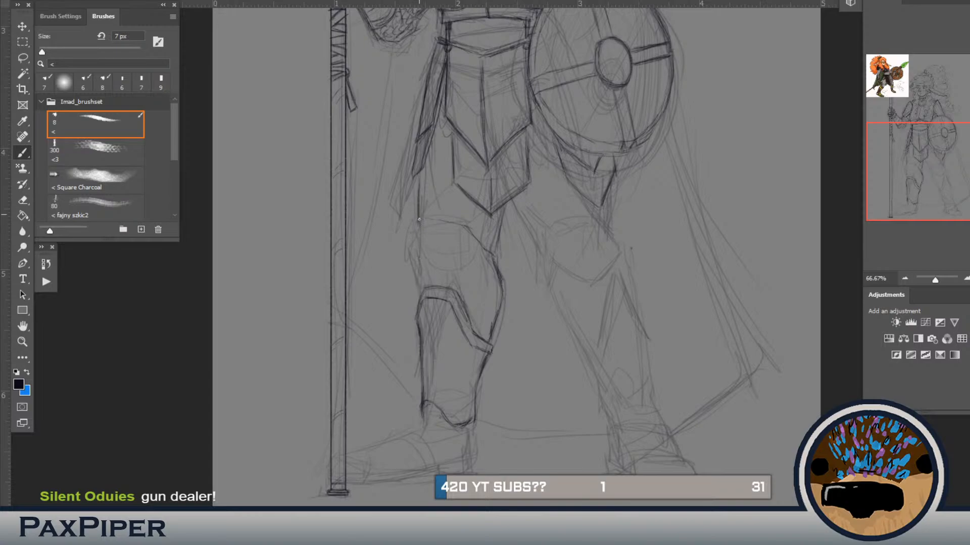
{"action": "mouse_move", "coordinate": [413, 244]}
{"action": "left_mouse_down"}
{"action": "mouse_move", "coordinate": [422, 273]}
{"action": "mouse_move", "coordinate": [417, 250]}
{"action": "mouse_move", "coordinate": [418, 301]}
{"action": "left_mouse_up"}
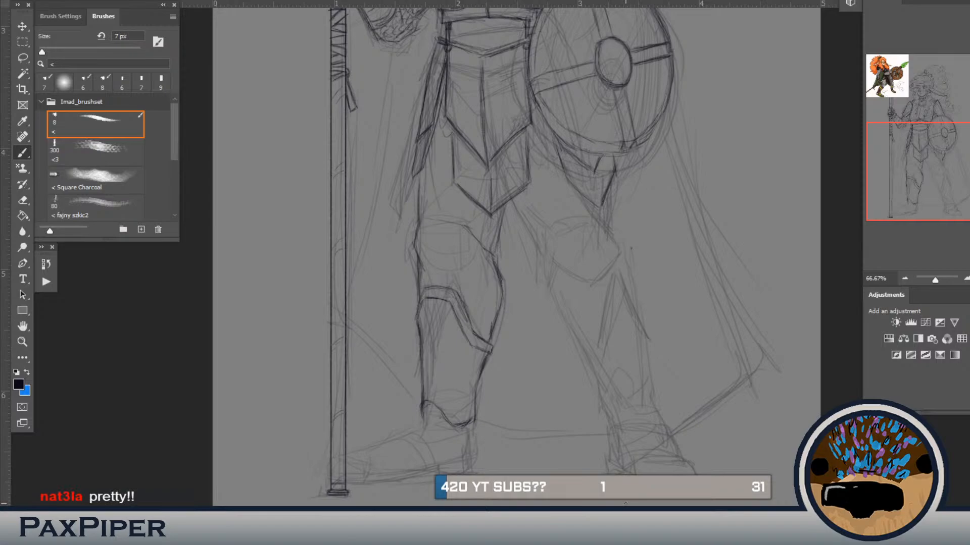
Step: Examine the colour reference's boots and leg armour alongside the figure's line art
{"action": "scroll", "coordinate": [421, 362], "scroll_direction": "down", "scroll_amount": 1}
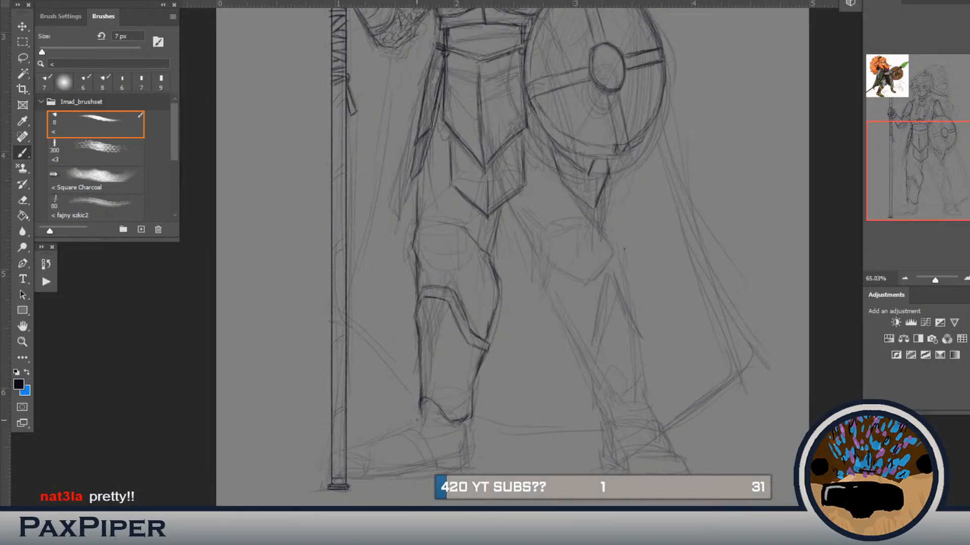
{"action": "left_click_drag", "start_coordinate": [437, 407], "coordinate": [498, 346]}
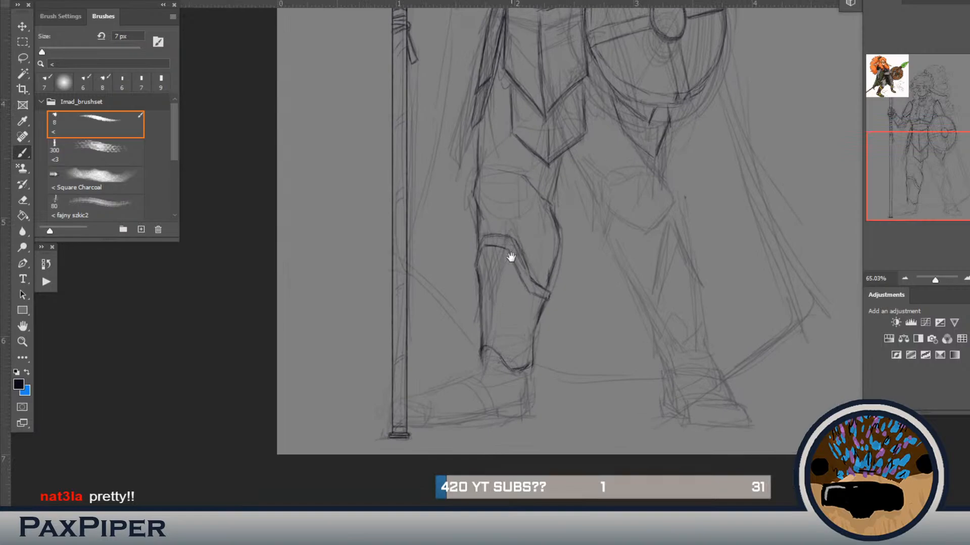
{"action": "left_click_drag", "start_coordinate": [511, 258], "coordinate": [512, 512]}
{"action": "mouse_move", "coordinate": [468, 234]}
{"action": "left_mouse_down"}
{"action": "mouse_move", "coordinate": [470, 423]}
{"action": "mouse_move", "coordinate": [444, 293]}
{"action": "mouse_move", "coordinate": [441, 403]}
{"action": "mouse_move", "coordinate": [461, 351]}
{"action": "left_mouse_up"}
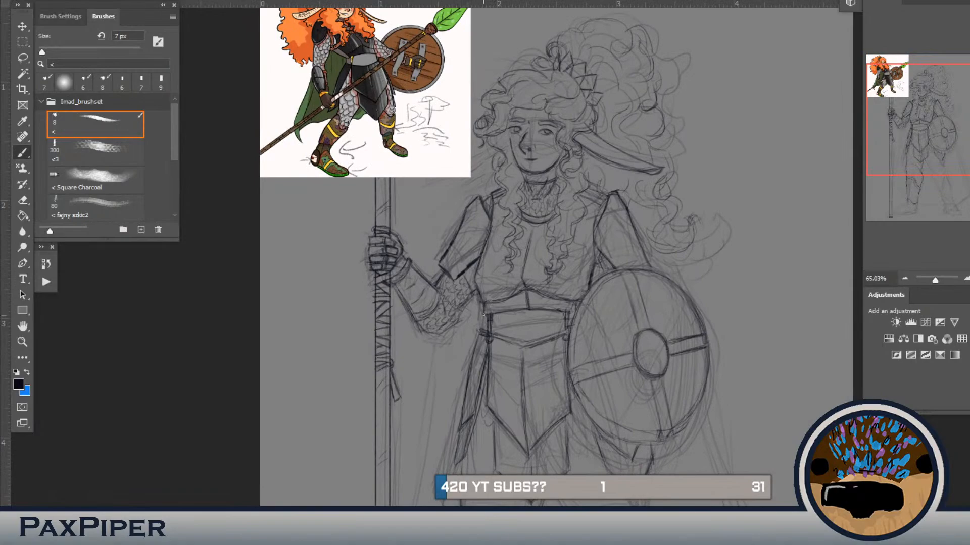
{"action": "left_click_drag", "start_coordinate": [485, 312], "coordinate": [487, 365]}
{"action": "mouse_move", "coordinate": [490, 401]}
{"action": "left_mouse_down"}
{"action": "mouse_move", "coordinate": [464, 370]}
{"action": "mouse_move", "coordinate": [483, 377]}
{"action": "mouse_move", "coordinate": [484, 309]}
{"action": "left_mouse_up"}
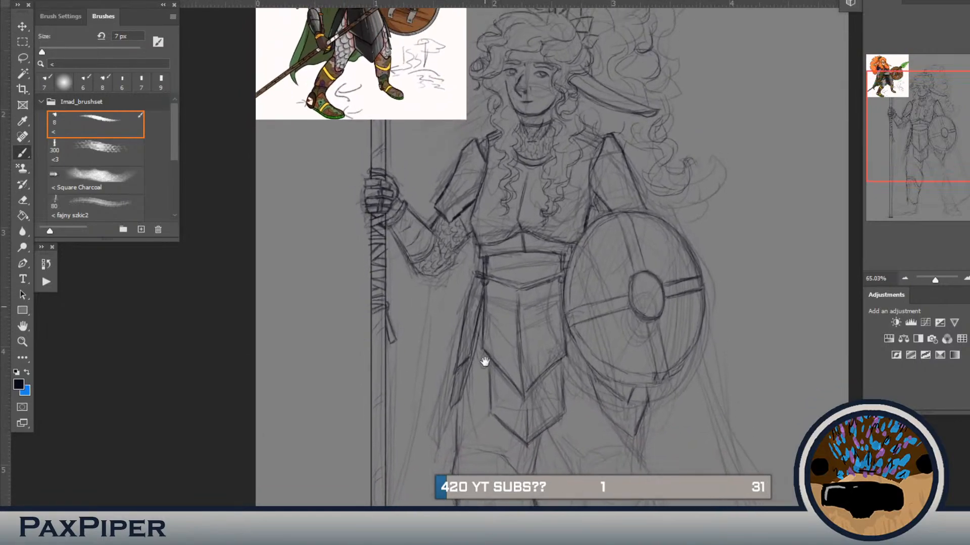
Step: Draw a small double-ringed disc on the spear-side ankle below the shin guard, matching the boot in the colour reference
{"action": "mouse_move", "coordinate": [485, 361]}
{"action": "left_mouse_down"}
{"action": "mouse_move", "coordinate": [476, 444]}
{"action": "mouse_move", "coordinate": [471, 395]}
{"action": "mouse_move", "coordinate": [470, 435]}
{"action": "mouse_move", "coordinate": [449, 398]}
{"action": "left_mouse_up"}
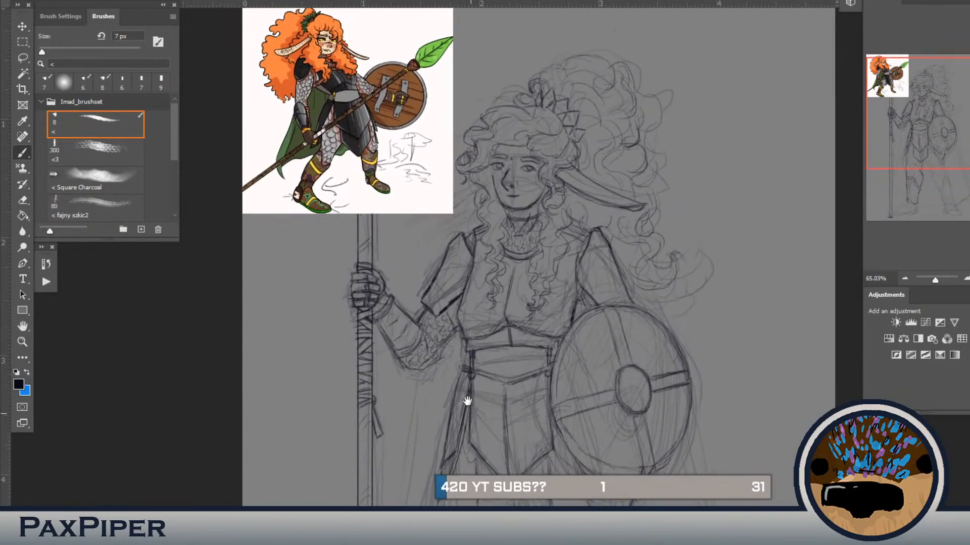
{"action": "mouse_move", "coordinate": [468, 403]}
{"action": "left_mouse_down"}
{"action": "mouse_move", "coordinate": [459, 376]}
{"action": "mouse_move", "coordinate": [482, 202]}
{"action": "left_mouse_up"}
{"action": "left_click_drag", "start_coordinate": [422, 410], "coordinate": [462, 449]}
{"action": "left_click_drag", "start_coordinate": [457, 152], "coordinate": [494, 192]}
{"action": "left_click_drag", "start_coordinate": [461, 332], "coordinate": [489, 327]}
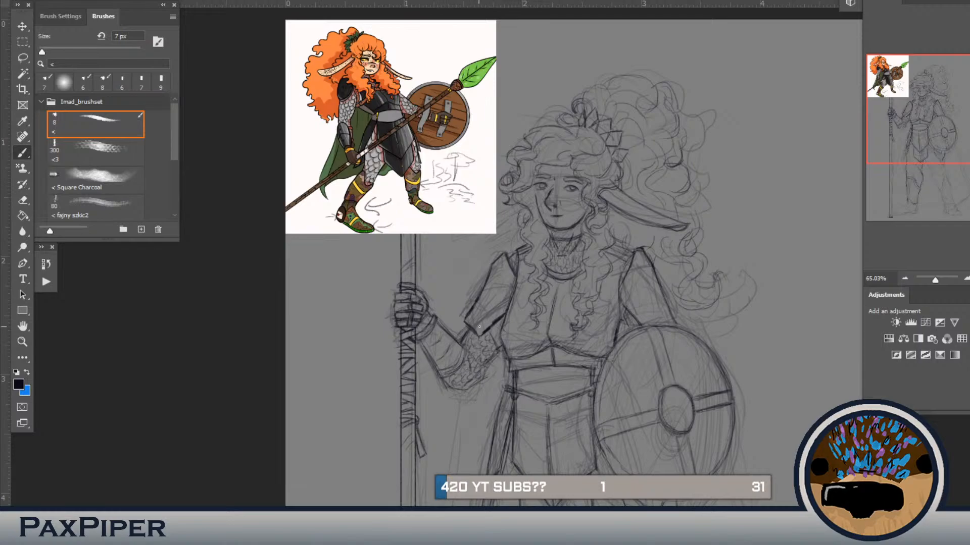
{"action": "mouse_move", "coordinate": [471, 299]}
{"action": "left_mouse_down"}
{"action": "mouse_move", "coordinate": [463, 329]}
{"action": "mouse_move", "coordinate": [460, 313]}
{"action": "left_mouse_up"}
{"action": "scroll", "coordinate": [456, 214], "scroll_direction": "down", "scroll_amount": 10}
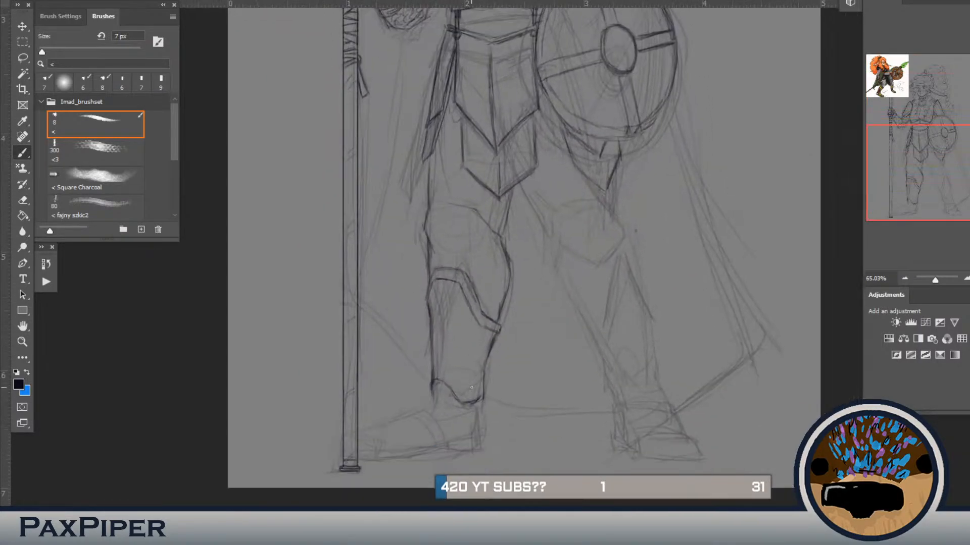
{"action": "left_click_drag", "start_coordinate": [478, 419], "coordinate": [473, 400]}
{"action": "left_click_drag", "start_coordinate": [416, 426], "coordinate": [547, 320]}
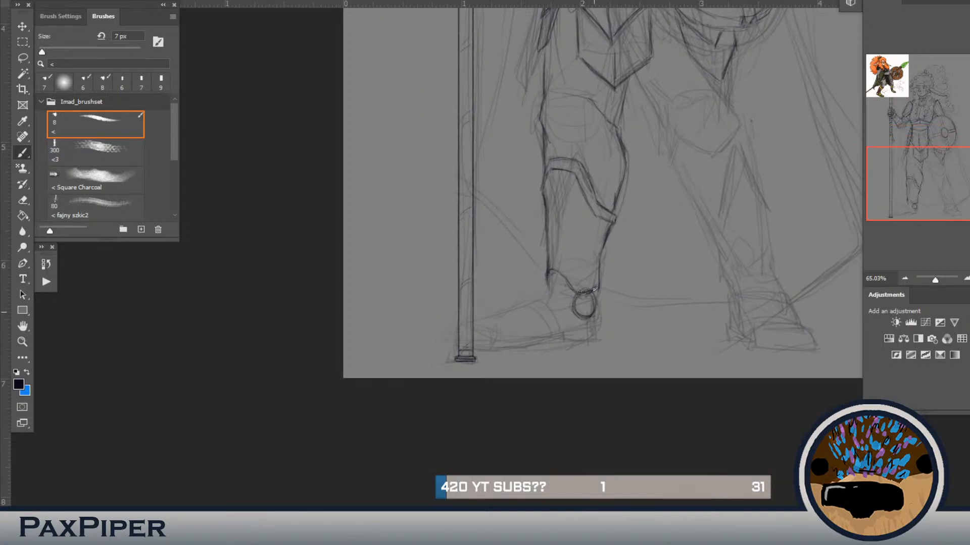
{"action": "left_click_drag", "start_coordinate": [540, 288], "coordinate": [528, 347]}
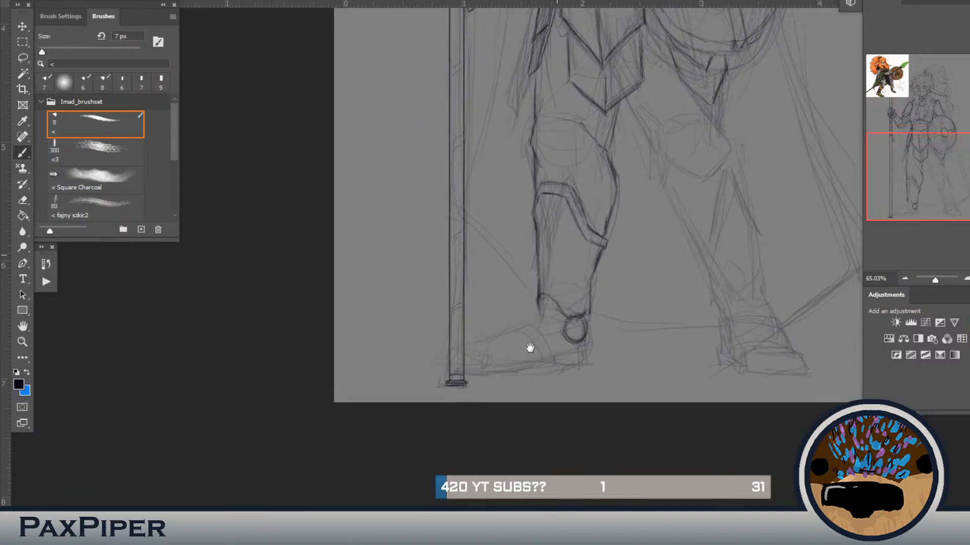
Step: Draw a short ankle line descending from the shin guard's outer lower corner, checking it against the colour reference
{"action": "left_click_drag", "start_coordinate": [548, 396], "coordinate": [561, 448]}
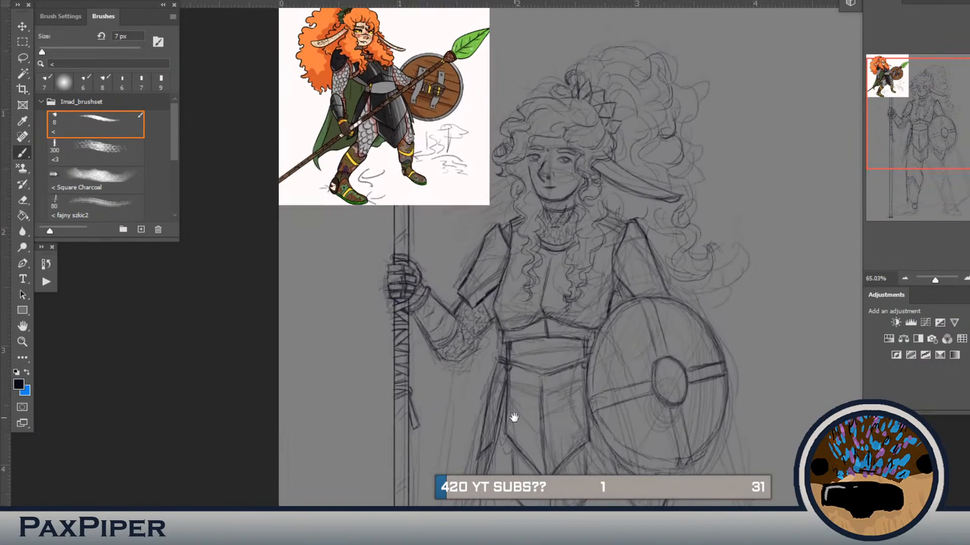
{"action": "left_click_drag", "start_coordinate": [514, 417], "coordinate": [515, 266]}
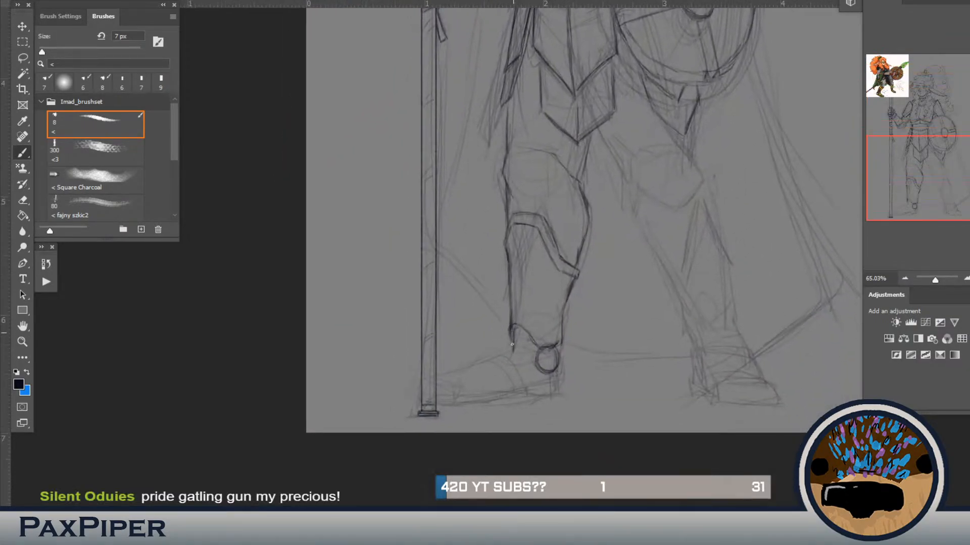
{"action": "left_click_drag", "start_coordinate": [575, 348], "coordinate": [546, 463]}
{"action": "left_click_drag", "start_coordinate": [571, 253], "coordinate": [526, 384]}
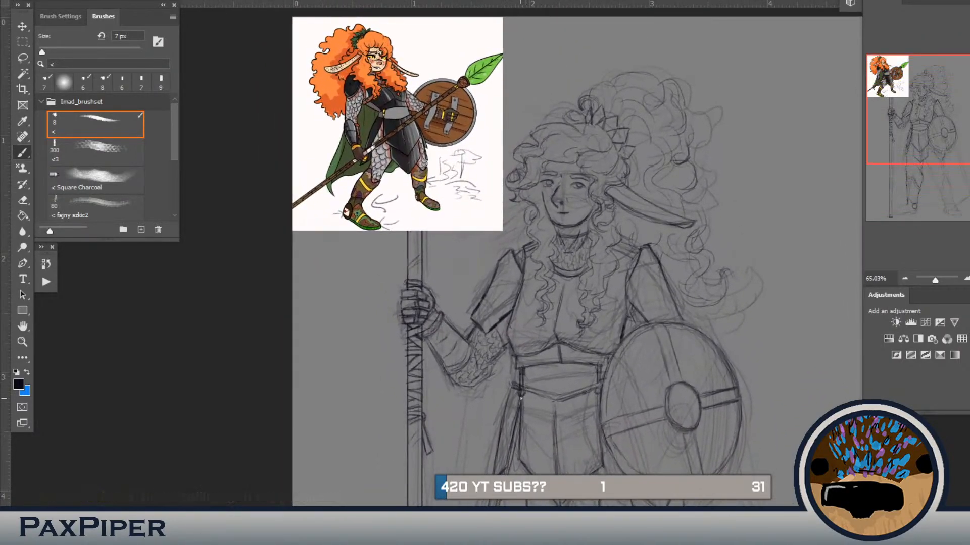
{"action": "mouse_move", "coordinate": [492, 372]}
{"action": "left_mouse_down"}
{"action": "mouse_move", "coordinate": [497, 364]}
{"action": "mouse_move", "coordinate": [486, 379]}
{"action": "left_mouse_up"}
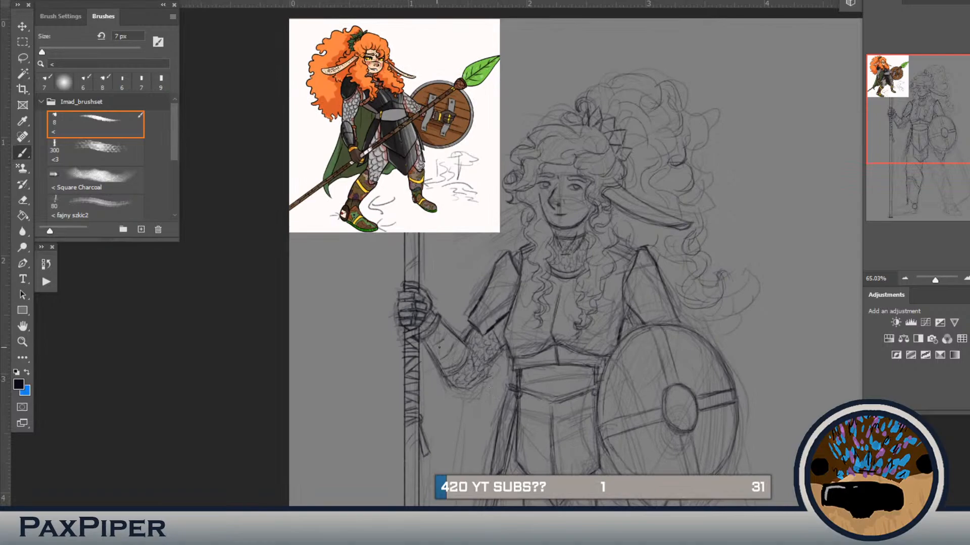
{"action": "mouse_move", "coordinate": [459, 352]}
{"action": "left_mouse_down"}
{"action": "mouse_move", "coordinate": [461, 331]}
{"action": "mouse_move", "coordinate": [443, 346]}
{"action": "mouse_move", "coordinate": [445, 357]}
{"action": "mouse_move", "coordinate": [444, 347]}
{"action": "mouse_move", "coordinate": [465, 349]}
{"action": "mouse_move", "coordinate": [461, 330]}
{"action": "left_mouse_up"}
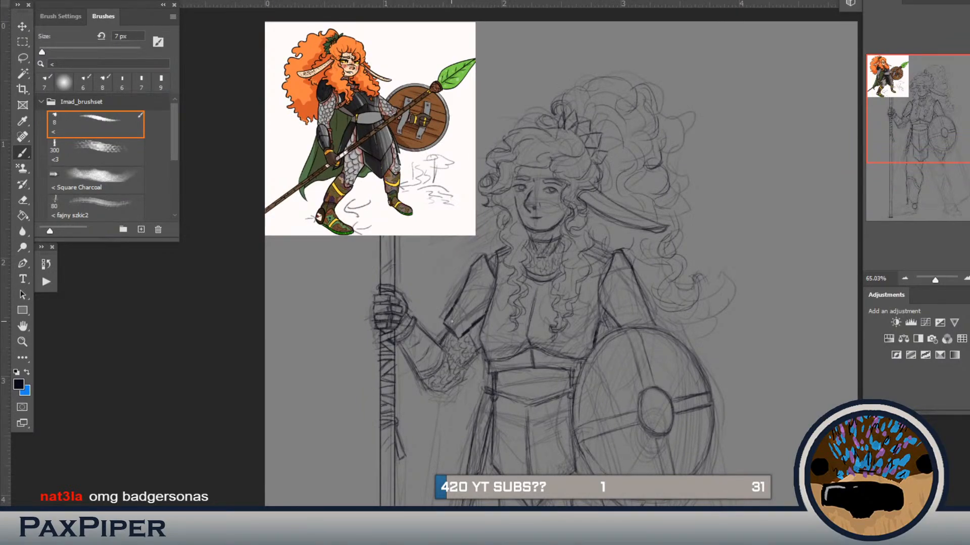
{"action": "mouse_move", "coordinate": [452, 321]}
{"action": "left_mouse_down"}
{"action": "mouse_move", "coordinate": [444, 342]}
{"action": "mouse_move", "coordinate": [447, 318]}
{"action": "left_mouse_up"}
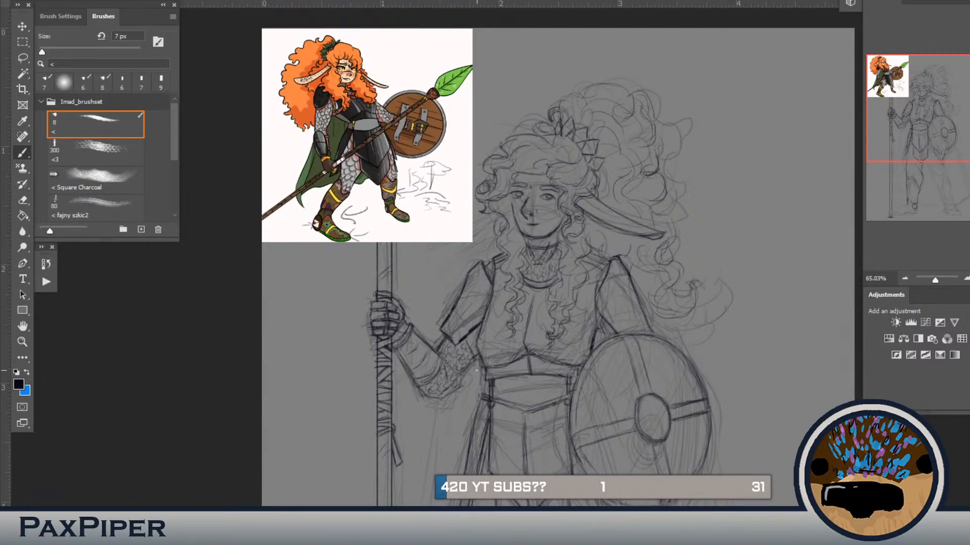
{"action": "mouse_move", "coordinate": [446, 352]}
{"action": "left_mouse_down"}
{"action": "mouse_move", "coordinate": [442, 314]}
{"action": "mouse_move", "coordinate": [437, 337]}
{"action": "left_mouse_up"}
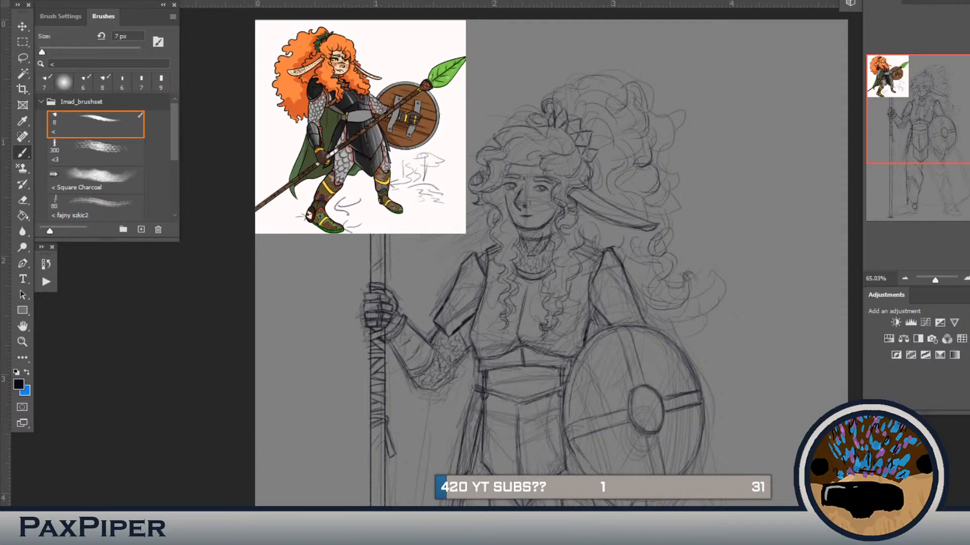
Step: Try placing the badger artwork over the drawing and moving it down the canvas
{"action": "key", "text": "Return"}
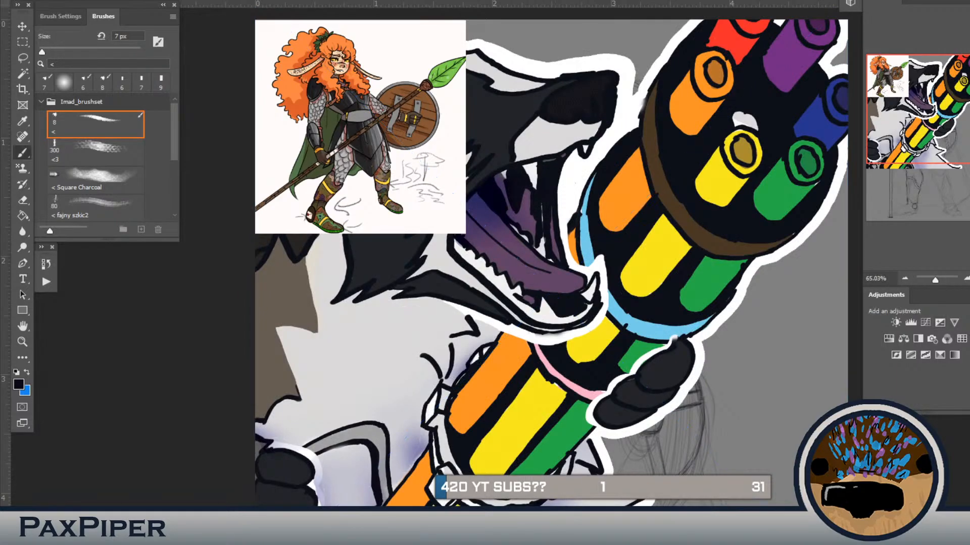
{"action": "key", "text": "ctrl+bracketleft"}
{"action": "key", "text": "ctrl+minus"}
{"action": "key", "text": "ctrl+minus"}
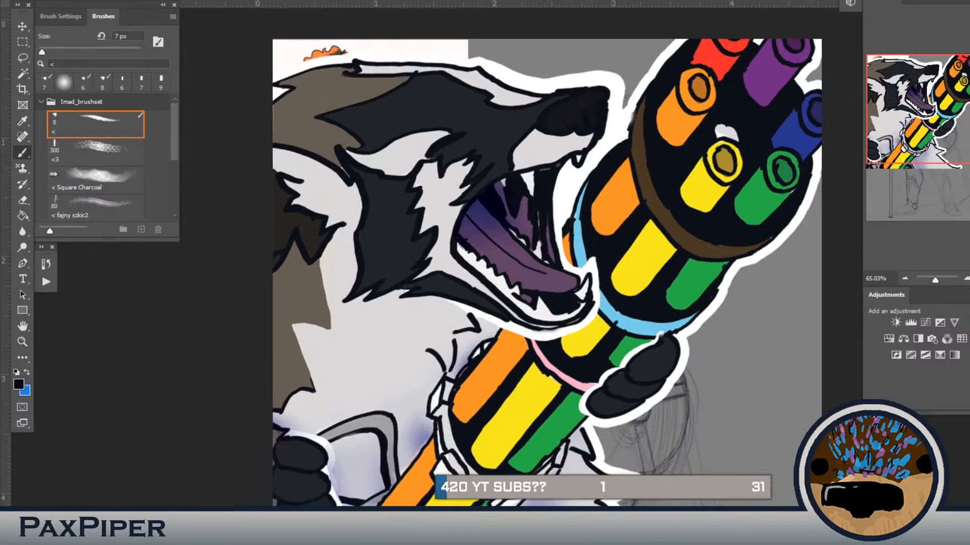
{"action": "left_click_drag", "start_coordinate": [708, 387], "coordinate": [702, 351]}
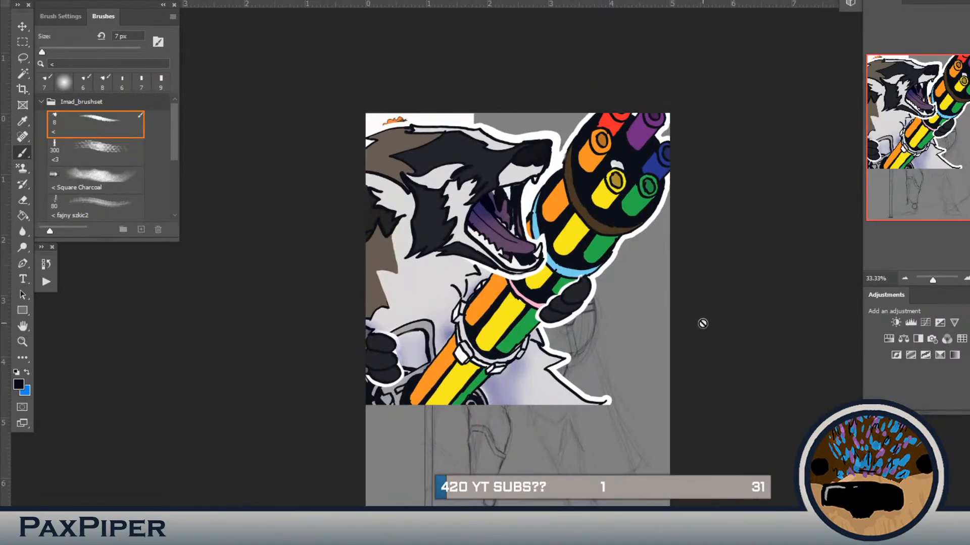
{"action": "key", "text": "ctrl+t"}
{"action": "left_click_drag", "start_coordinate": [578, 279], "coordinate": [577, 323]}
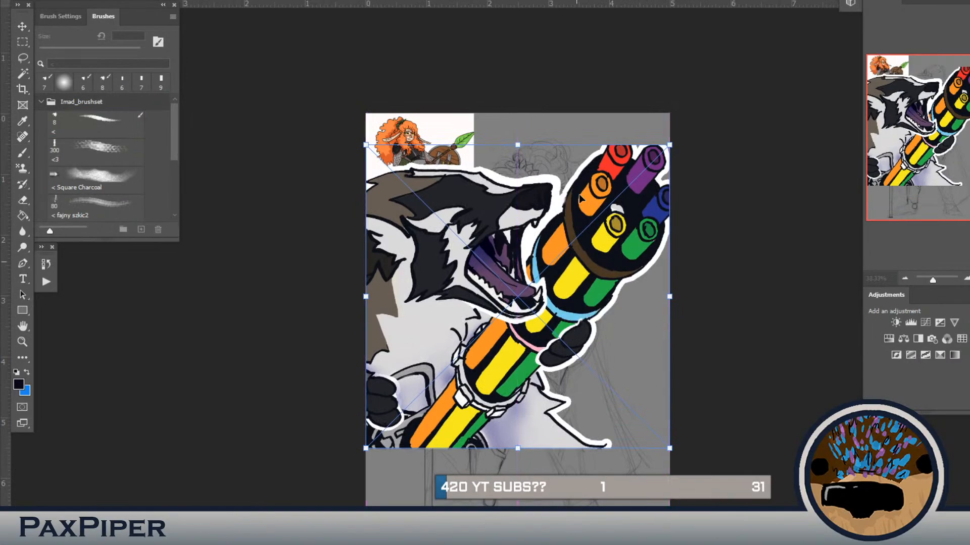
{"action": "key", "text": "Return"}
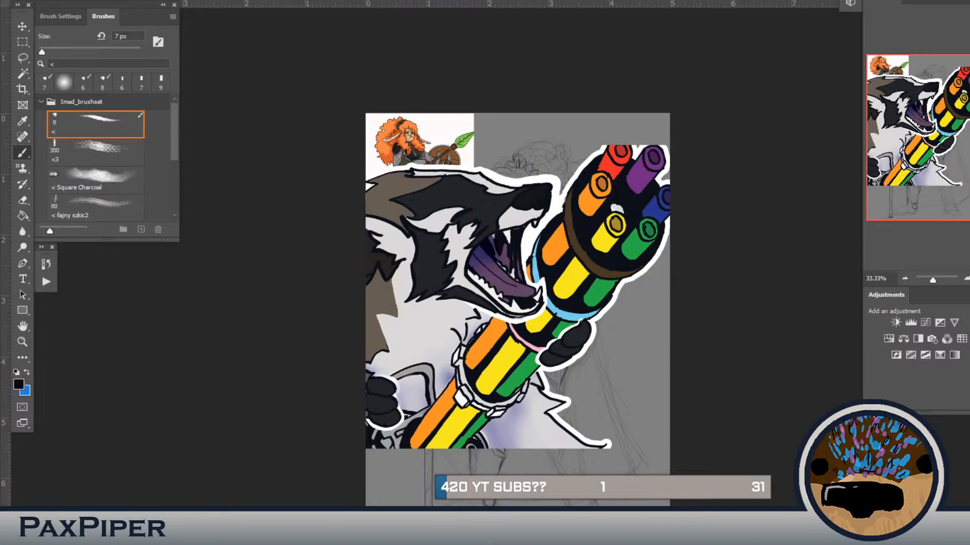
{"action": "key", "text": "ctrl+z"}
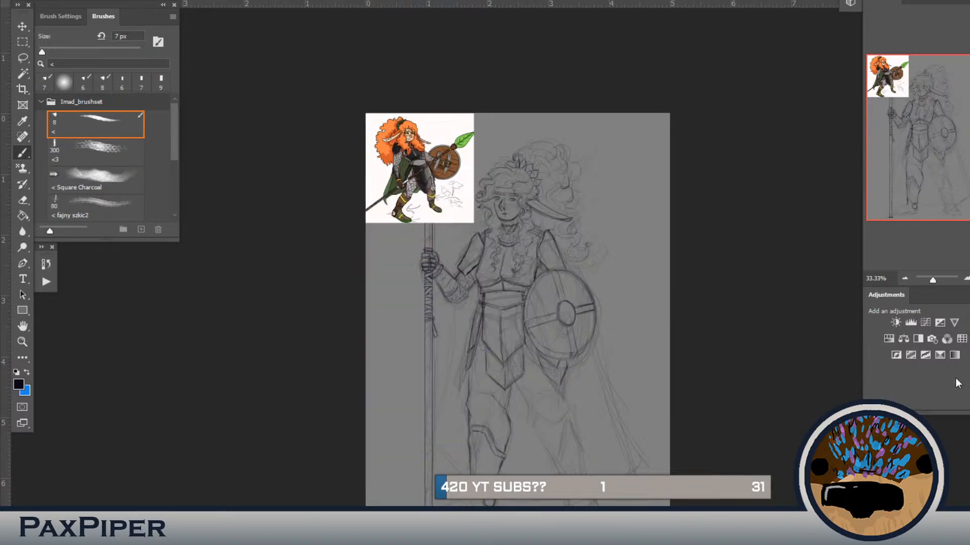
Step: Draw the small side armour piece at the hip, between the armour skirt and the shield's lower edge
{"action": "key", "text": "ctrl+plus"}
{"action": "key", "text": "ctrl+plus"}
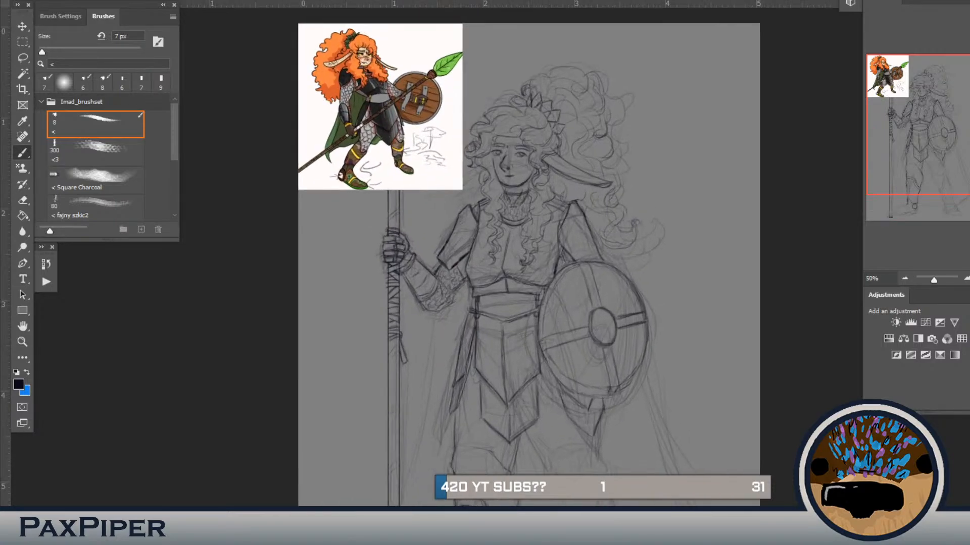
{"action": "mouse_move", "coordinate": [585, 275]}
{"action": "left_mouse_down"}
{"action": "mouse_move", "coordinate": [581, 314]}
{"action": "mouse_move", "coordinate": [589, 252]}
{"action": "left_mouse_up"}
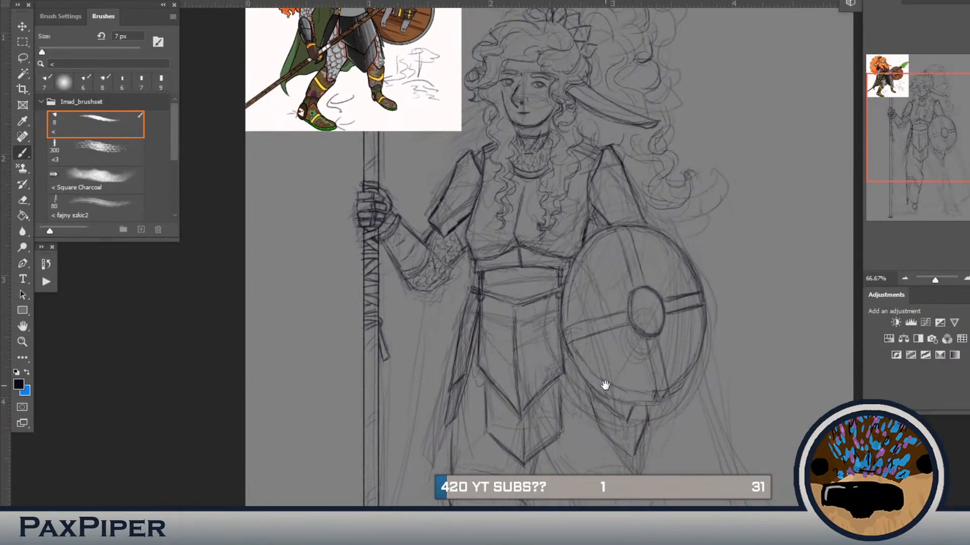
{"action": "left_click_drag", "start_coordinate": [604, 387], "coordinate": [577, 333]}
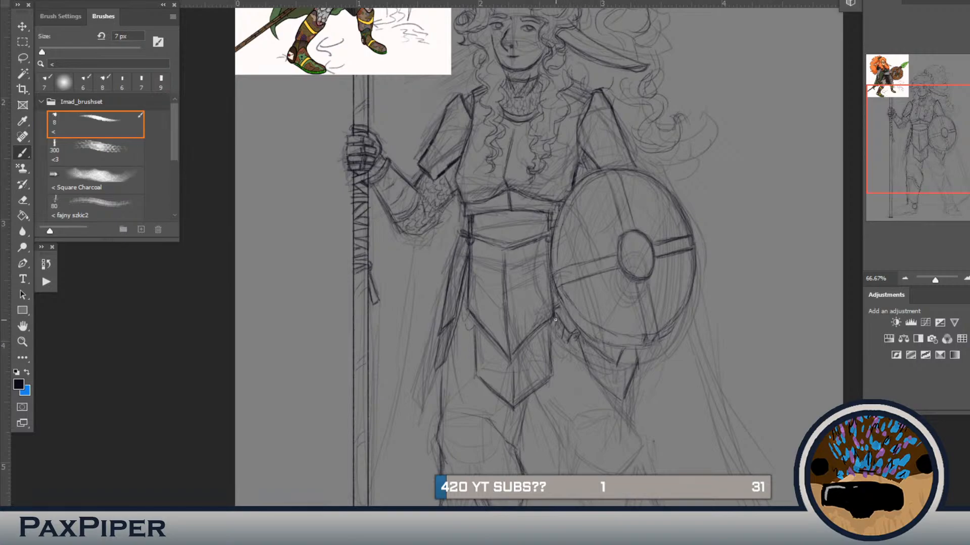
{"action": "left_click_drag", "start_coordinate": [554, 323], "coordinate": [559, 337]}
{"action": "left_click_drag", "start_coordinate": [606, 276], "coordinate": [597, 325]}
{"action": "left_click_drag", "start_coordinate": [503, 254], "coordinate": [514, 237]}
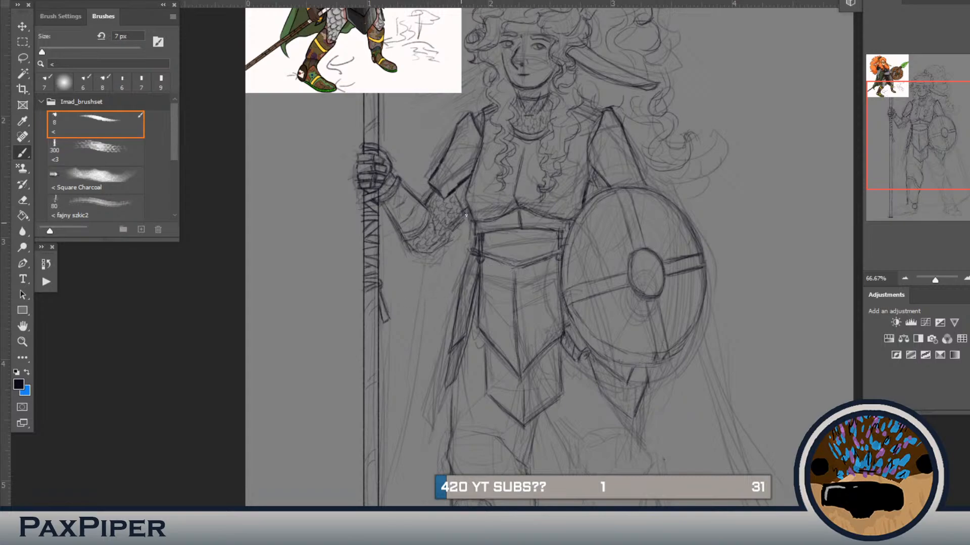
Step: Sketch a small angular emblem inside the ankle disc, using the colour reference's boot as a guide
{"action": "scroll", "coordinate": [491, 278], "scroll_direction": "down", "scroll_amount": 3}
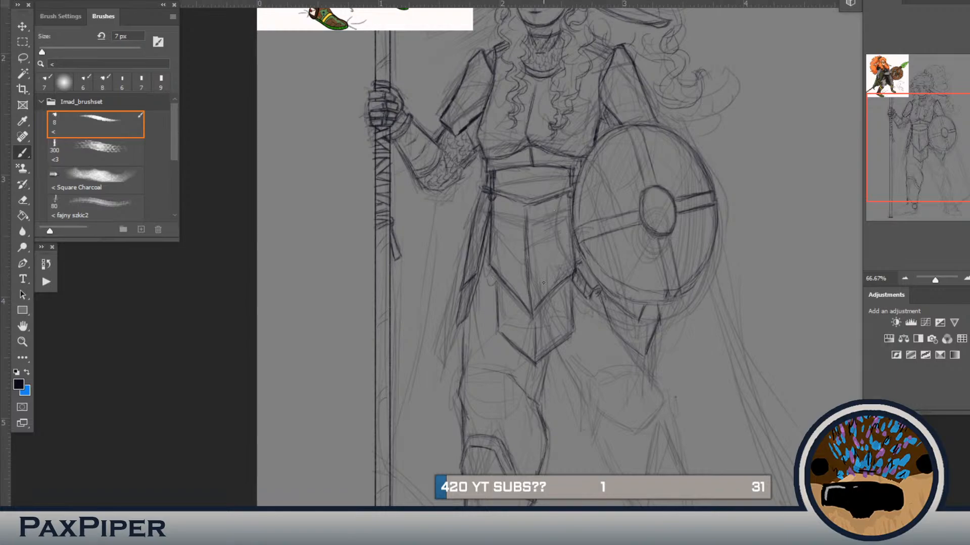
{"action": "scroll", "coordinate": [543, 284], "scroll_direction": "down", "scroll_amount": 5}
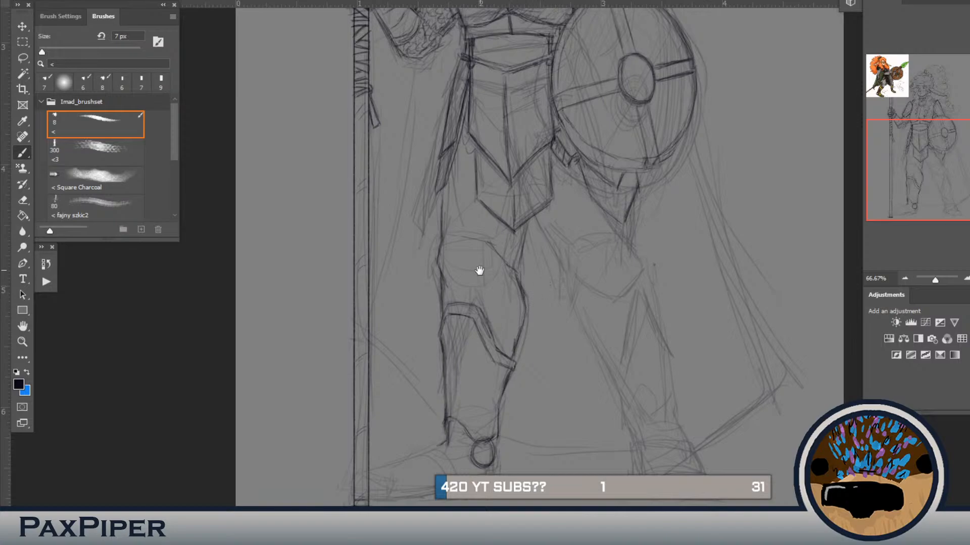
{"action": "scroll", "coordinate": [479, 270], "scroll_direction": "down", "scroll_amount": 2}
{"action": "mouse_move", "coordinate": [495, 392]}
{"action": "left_mouse_down"}
{"action": "mouse_move", "coordinate": [508, 318]}
{"action": "mouse_move", "coordinate": [513, 323]}
{"action": "left_mouse_up"}
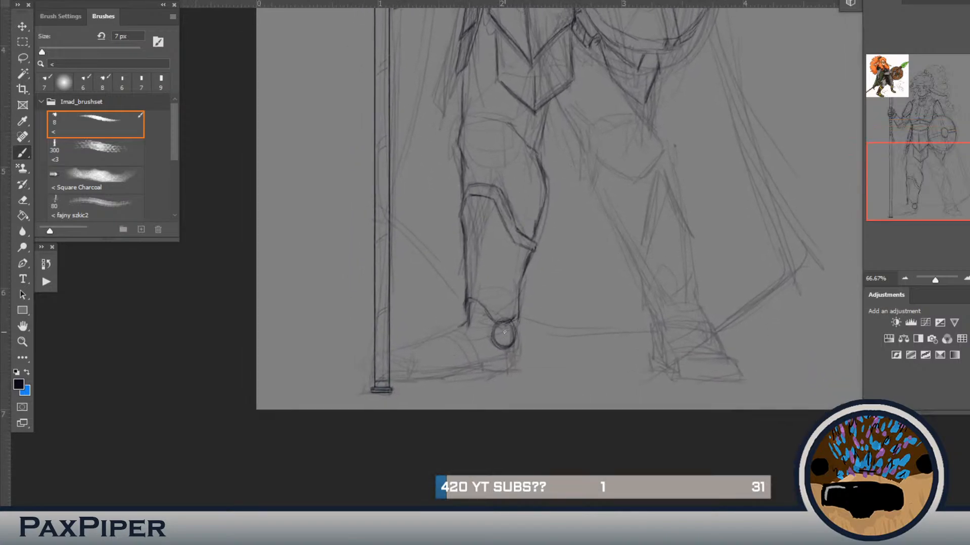
{"action": "left_click_drag", "start_coordinate": [521, 241], "coordinate": [523, 404]}
{"action": "mouse_move", "coordinate": [518, 189]}
{"action": "left_mouse_down"}
{"action": "mouse_move", "coordinate": [550, 435]}
{"action": "mouse_move", "coordinate": [542, 403]}
{"action": "mouse_move", "coordinate": [556, 388]}
{"action": "mouse_move", "coordinate": [528, 271]}
{"action": "mouse_move", "coordinate": [529, 143]}
{"action": "left_mouse_up"}
{"action": "left_click_drag", "start_coordinate": [551, 399], "coordinate": [552, 348]}
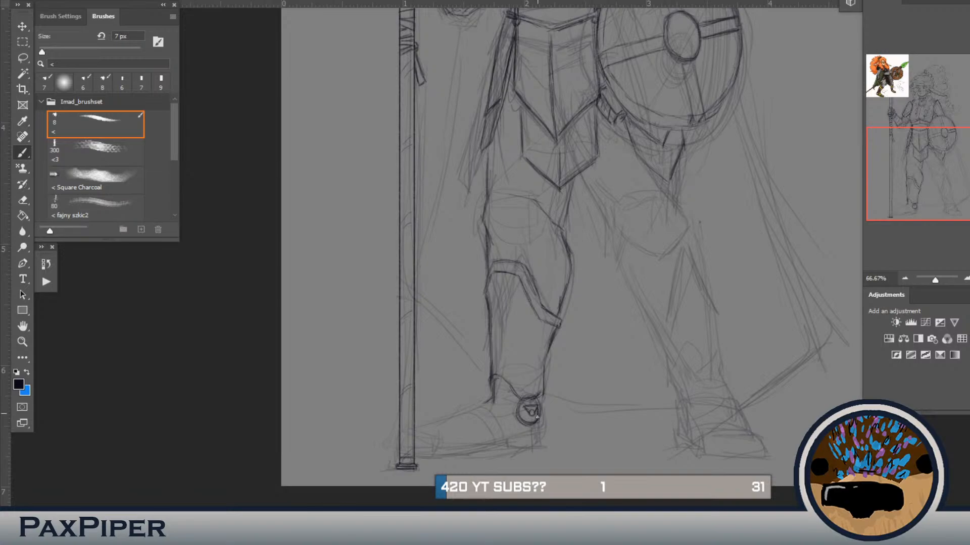
{"action": "left_click_drag", "start_coordinate": [525, 410], "coordinate": [525, 417]}
Step: Draw the front ankle line of the boot, curving from the shin guard's lower corner down beside the disc
{"action": "left_click_drag", "start_coordinate": [492, 277], "coordinate": [499, 413]}
{"action": "left_click_drag", "start_coordinate": [517, 274], "coordinate": [523, 398]}
{"action": "mouse_move", "coordinate": [525, 213]}
{"action": "left_mouse_down"}
{"action": "mouse_move", "coordinate": [533, 382]}
{"action": "mouse_move", "coordinate": [525, 192]}
{"action": "left_mouse_up"}
{"action": "left_click_drag", "start_coordinate": [508, 500], "coordinate": [504, 162]}
{"action": "mouse_move", "coordinate": [518, 287]}
{"action": "left_mouse_down"}
{"action": "mouse_move", "coordinate": [522, 308]}
{"action": "mouse_move", "coordinate": [517, 283]}
{"action": "mouse_move", "coordinate": [498, 295]}
{"action": "mouse_move", "coordinate": [518, 281]}
{"action": "mouse_move", "coordinate": [528, 297]}
{"action": "mouse_move", "coordinate": [522, 280]}
{"action": "mouse_move", "coordinate": [529, 309]}
{"action": "left_mouse_up"}
{"action": "left_click_drag", "start_coordinate": [488, 348], "coordinate": [493, 343]}
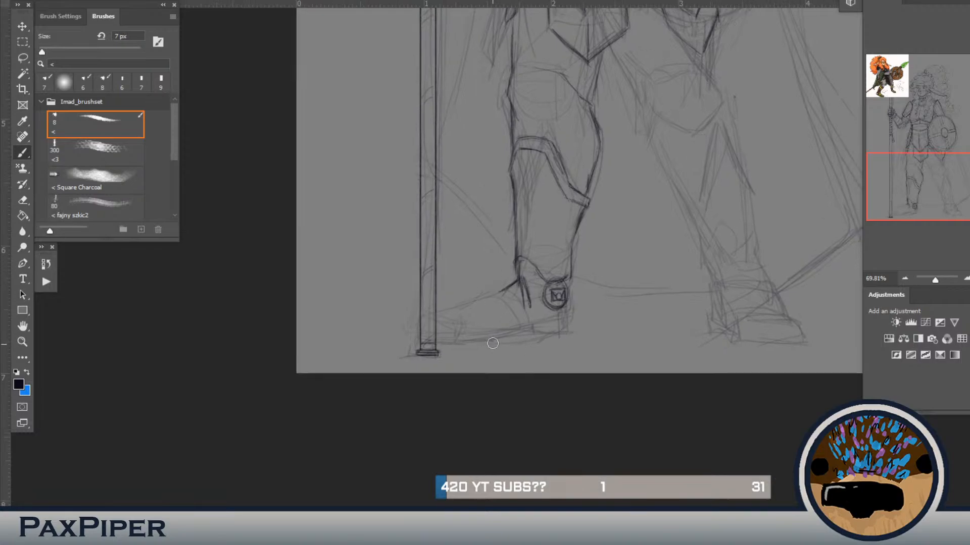
{"action": "mouse_move", "coordinate": [525, 305]}
{"action": "left_mouse_down"}
{"action": "mouse_move", "coordinate": [521, 283]}
{"action": "mouse_move", "coordinate": [505, 289]}
{"action": "left_mouse_up"}
Step: Lasso the ankle disc with its emblem, delete it and deselect
{"action": "left_click_drag", "start_coordinate": [546, 212], "coordinate": [544, 411]}
{"action": "left_click_drag", "start_coordinate": [549, 242], "coordinate": [580, 71]}
{"action": "mouse_move", "coordinate": [548, 289]}
{"action": "left_mouse_down"}
{"action": "mouse_move", "coordinate": [533, 271]}
{"action": "mouse_move", "coordinate": [573, 289]}
{"action": "mouse_move", "coordinate": [584, 312]}
{"action": "mouse_move", "coordinate": [555, 325]}
{"action": "mouse_move", "coordinate": [562, 286]}
{"action": "left_mouse_up"}
{"action": "key", "text": "l"}
{"action": "key", "text": "Delete"}
{"action": "key", "text": "ctrl+d"}
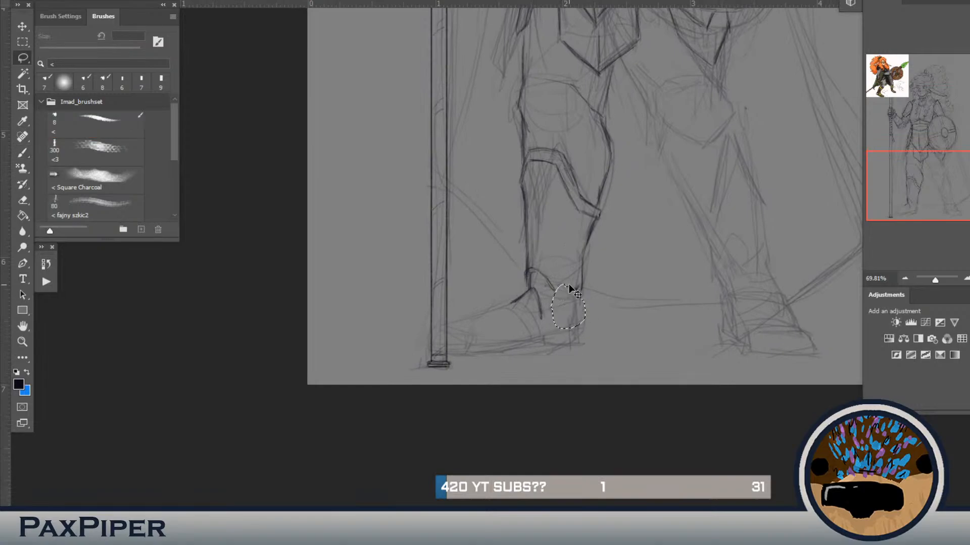
Step: Redraw the ankle disc as a larger oval ring with a small round emblem at its centre
{"action": "key", "text": "b"}
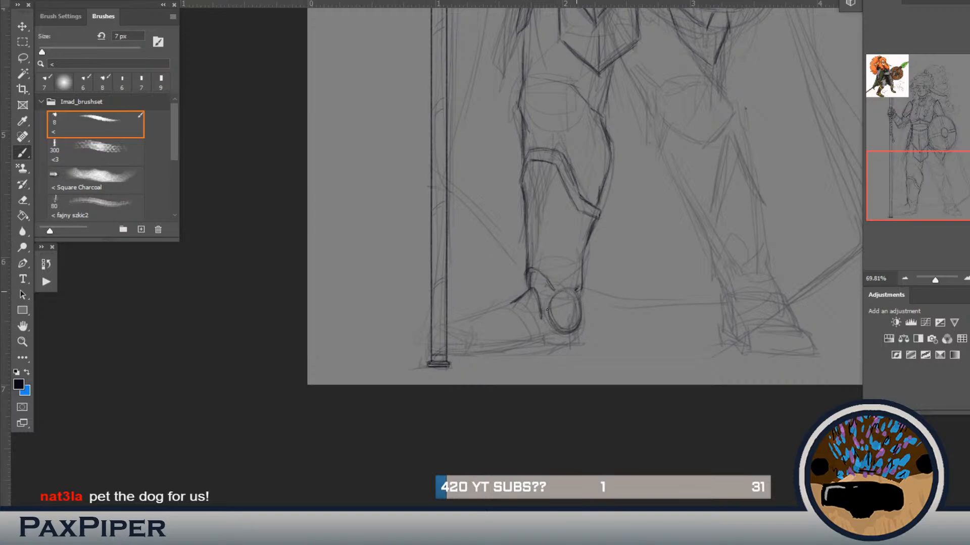
{"action": "left_click_drag", "start_coordinate": [582, 312], "coordinate": [565, 304]}
{"action": "mouse_move", "coordinate": [567, 319]}
{"action": "left_mouse_down"}
{"action": "mouse_move", "coordinate": [559, 298]}
{"action": "mouse_move", "coordinate": [576, 307]}
{"action": "mouse_move", "coordinate": [558, 301]}
{"action": "mouse_move", "coordinate": [565, 317]}
{"action": "mouse_move", "coordinate": [564, 308]}
{"action": "mouse_move", "coordinate": [576, 311]}
{"action": "mouse_move", "coordinate": [573, 322]}
{"action": "mouse_move", "coordinate": [558, 302]}
{"action": "mouse_move", "coordinate": [554, 313]}
{"action": "mouse_move", "coordinate": [560, 286]}
{"action": "mouse_move", "coordinate": [576, 345]}
{"action": "left_mouse_up"}
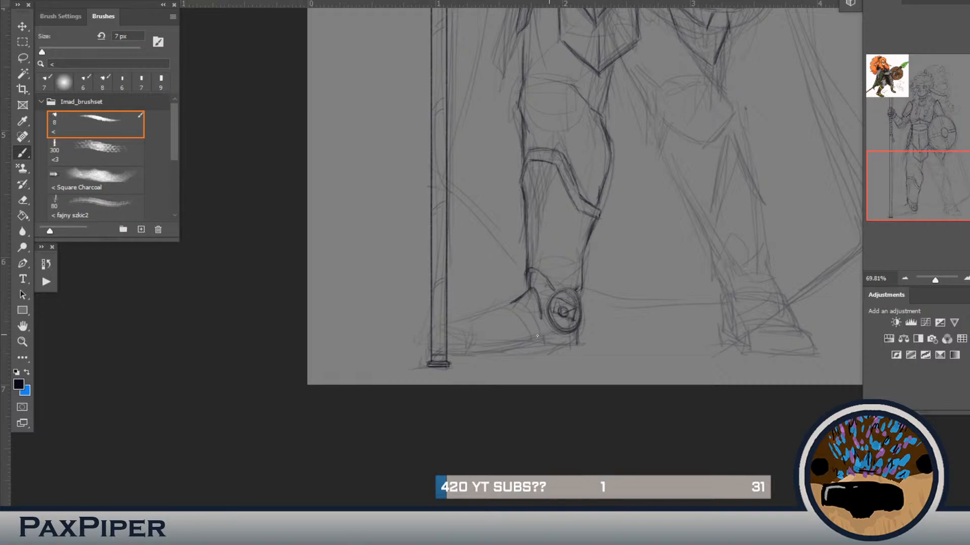
Step: Draw the boot's heel block and the sole line running forward to the toe behind the spear shaft
{"action": "mouse_move", "coordinate": [545, 345]}
{"action": "left_mouse_down"}
{"action": "mouse_move", "coordinate": [518, 316]}
{"action": "mouse_move", "coordinate": [515, 342]}
{"action": "mouse_move", "coordinate": [537, 341]}
{"action": "mouse_move", "coordinate": [470, 347]}
{"action": "mouse_move", "coordinate": [508, 345]}
{"action": "left_mouse_up"}
{"action": "mouse_move", "coordinate": [495, 350]}
{"action": "left_mouse_down"}
{"action": "mouse_move", "coordinate": [527, 349]}
{"action": "mouse_move", "coordinate": [501, 349]}
{"action": "mouse_move", "coordinate": [516, 351]}
{"action": "left_mouse_up"}
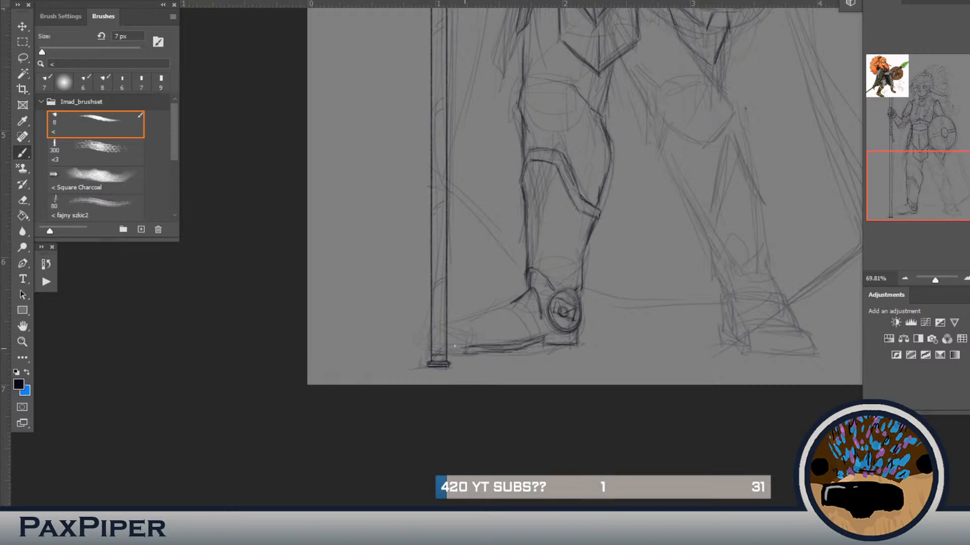
{"action": "left_click_drag", "start_coordinate": [465, 354], "coordinate": [470, 348]}
Step: Draw the curved strap across the boot and the instep contour down to the toe, comparing with the colour reference
{"action": "left_click_drag", "start_coordinate": [517, 314], "coordinate": [529, 329]}
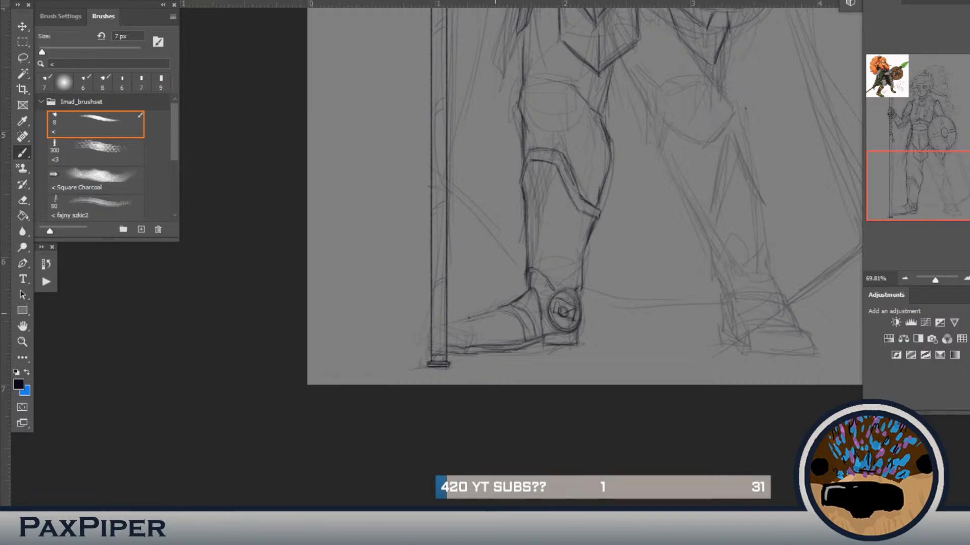
{"action": "left_click_drag", "start_coordinate": [488, 314], "coordinate": [459, 322]}
{"action": "left_click_drag", "start_coordinate": [518, 310], "coordinate": [494, 311]}
{"action": "left_click_drag", "start_coordinate": [535, 272], "coordinate": [554, 289]}
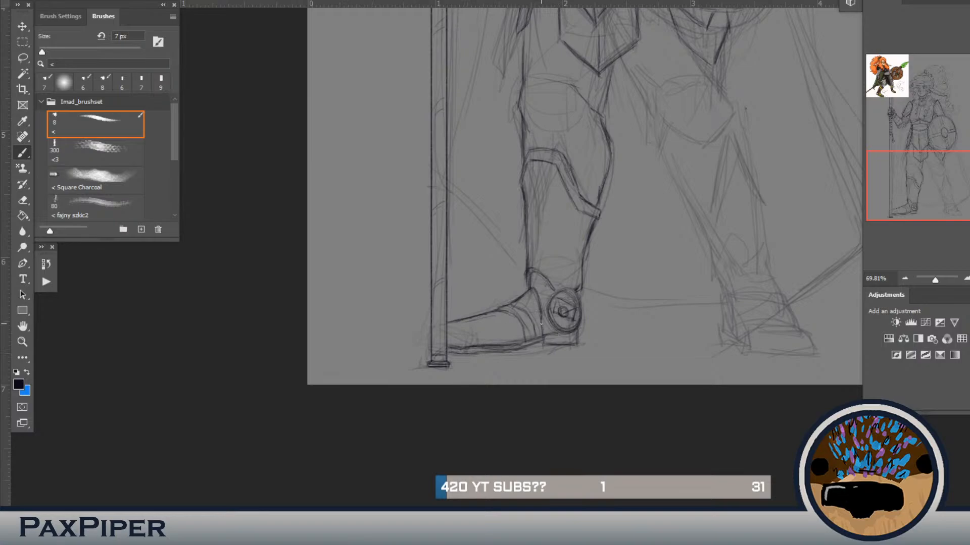
{"action": "left_click_drag", "start_coordinate": [528, 244], "coordinate": [525, 468]}
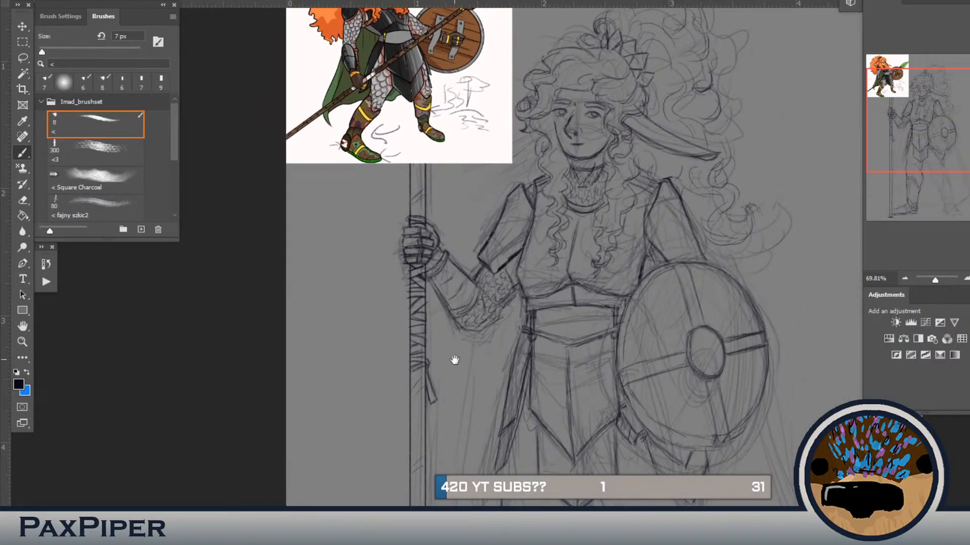
{"action": "scroll", "coordinate": [462, 356], "scroll_direction": "down", "scroll_amount": 10}
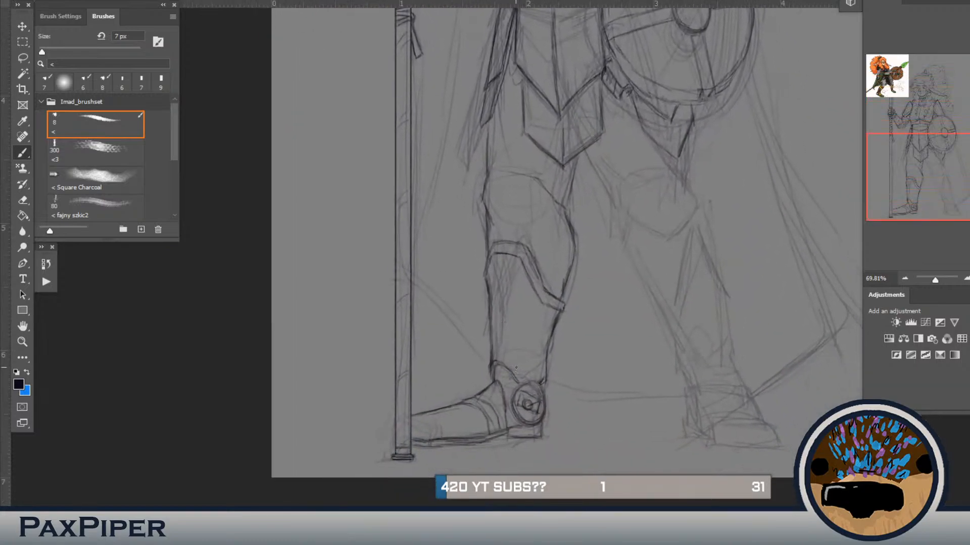
Step: Try wavy ornamental lines down the front of the spear-side shin guard, comparing with the colour reference
{"action": "left_click_drag", "start_coordinate": [521, 377], "coordinate": [532, 322]}
{"action": "scroll", "coordinate": [556, 214], "scroll_direction": "up", "scroll_amount": 10}
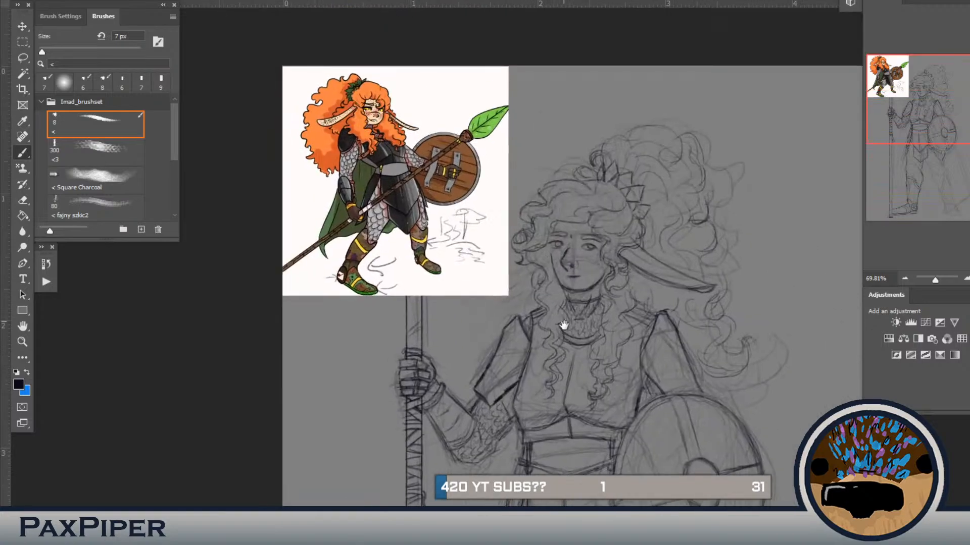
{"action": "left_click_drag", "start_coordinate": [566, 342], "coordinate": [567, 340]}
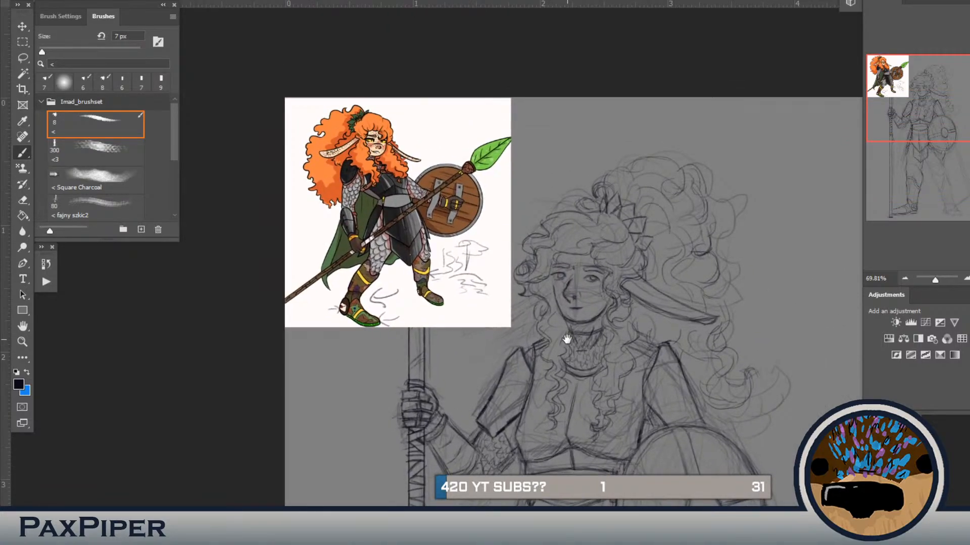
{"action": "scroll", "coordinate": [567, 339], "scroll_direction": "down", "scroll_amount": 10}
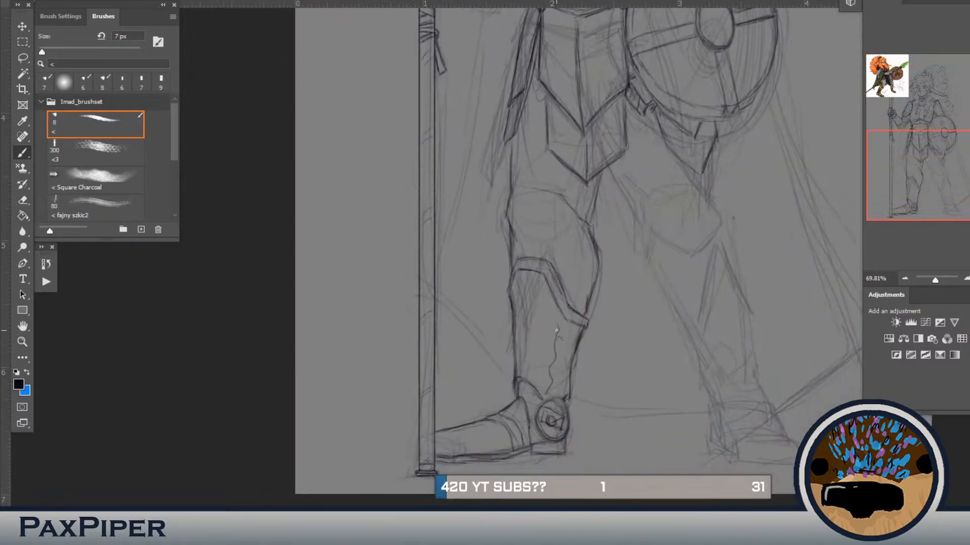
{"action": "mouse_move", "coordinate": [559, 328]}
{"action": "left_mouse_down"}
{"action": "mouse_move", "coordinate": [550, 343]}
{"action": "mouse_move", "coordinate": [556, 329]}
{"action": "left_mouse_up"}
{"action": "mouse_move", "coordinate": [554, 351]}
{"action": "left_mouse_down"}
{"action": "mouse_move", "coordinate": [562, 341]}
{"action": "mouse_move", "coordinate": [562, 361]}
{"action": "left_mouse_up"}
{"action": "left_click_drag", "start_coordinate": [540, 351], "coordinate": [539, 325]}
Step: Draw a few trial marks, lasso and delete them, and deselect
{"action": "left_click_drag", "start_coordinate": [331, 221], "coordinate": [353, 211]}
{"action": "left_click_drag", "start_coordinate": [371, 219], "coordinate": [374, 210]}
{"action": "key", "text": "l"}
{"action": "mouse_move", "coordinate": [381, 184]}
{"action": "left_mouse_down"}
{"action": "mouse_move", "coordinate": [319, 217]}
{"action": "mouse_move", "coordinate": [376, 189]}
{"action": "left_mouse_up"}
{"action": "key", "text": "Delete"}
{"action": "key", "text": "ctrl+d"}
{"action": "key", "text": "b"}
Step: Try more curling ornament strokes beside the wavy lines and along the outer edge of the spear-side shin guard
{"action": "left_click_drag", "start_coordinate": [549, 337], "coordinate": [543, 292]}
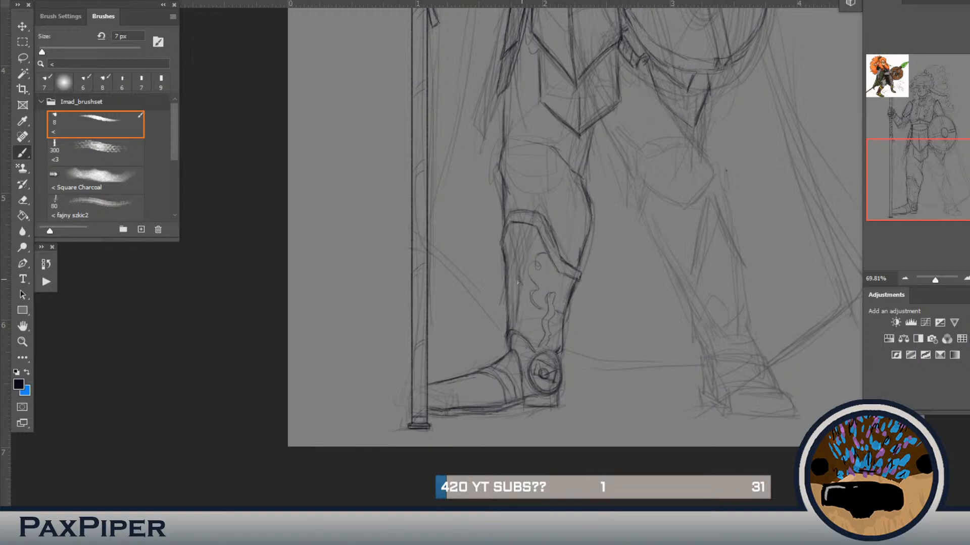
{"action": "mouse_move", "coordinate": [525, 311]}
{"action": "left_mouse_down"}
{"action": "mouse_move", "coordinate": [515, 312]}
{"action": "mouse_move", "coordinate": [518, 327]}
{"action": "left_mouse_up"}
{"action": "left_click_drag", "start_coordinate": [493, 256], "coordinate": [495, 272]}
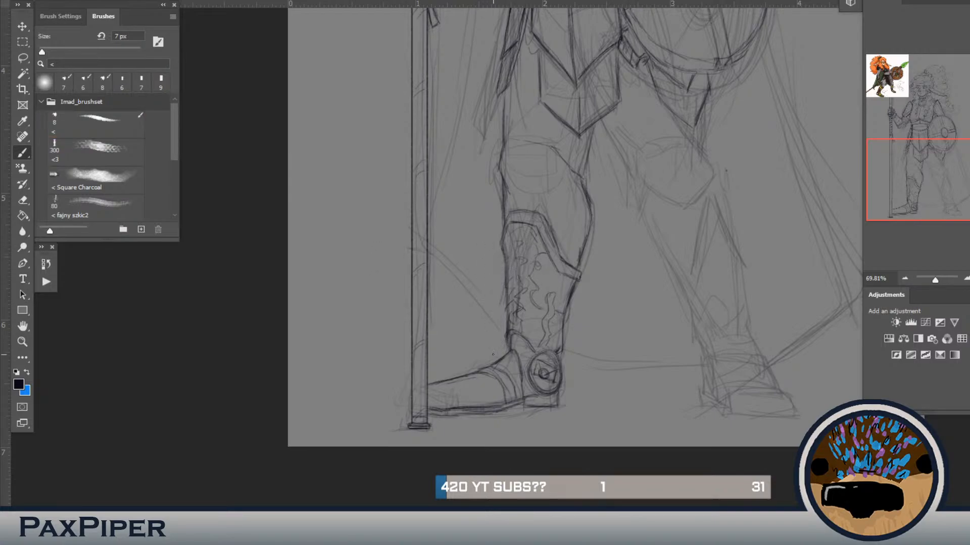
Step: Compare the shin guard with the colour reference and erase all of its wavy ornament
{"action": "left_click", "coordinate": [492, 355]}
{"action": "mouse_move", "coordinate": [523, 360]}
{"action": "left_mouse_down"}
{"action": "mouse_move", "coordinate": [531, 331]}
{"action": "mouse_move", "coordinate": [550, 346]}
{"action": "mouse_move", "coordinate": [552, 417]}
{"action": "left_mouse_up"}
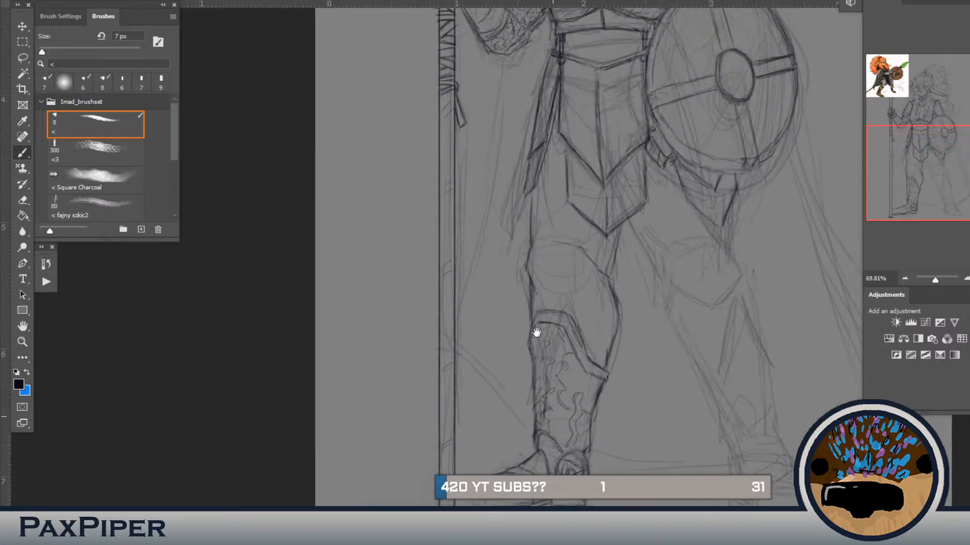
{"action": "left_click_drag", "start_coordinate": [533, 132], "coordinate": [519, 372]}
{"action": "left_click_drag", "start_coordinate": [526, 246], "coordinate": [531, 382]}
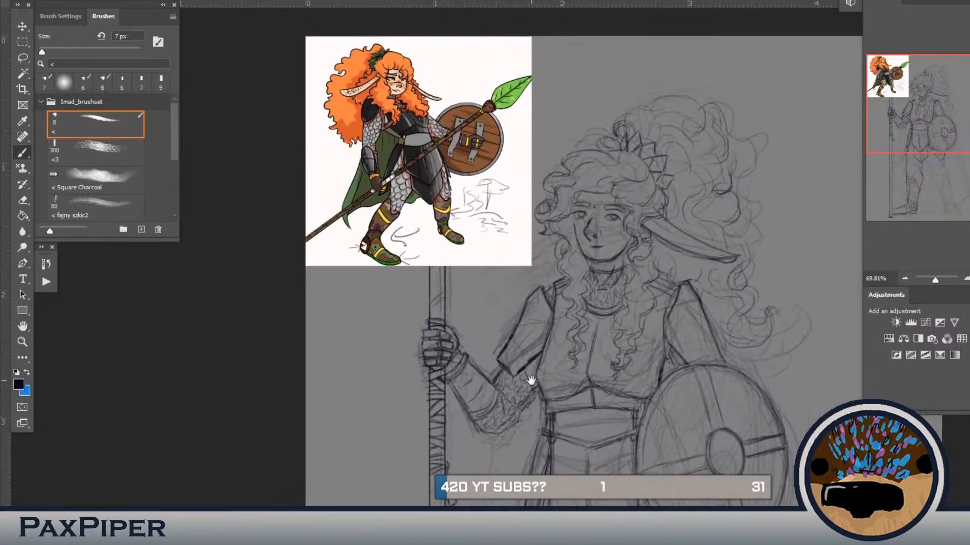
{"action": "left_click_drag", "start_coordinate": [531, 380], "coordinate": [542, 166]}
{"action": "left_click_drag", "start_coordinate": [511, 301], "coordinate": [501, 126]}
{"action": "left_click_drag", "start_coordinate": [507, 275], "coordinate": [500, 213]}
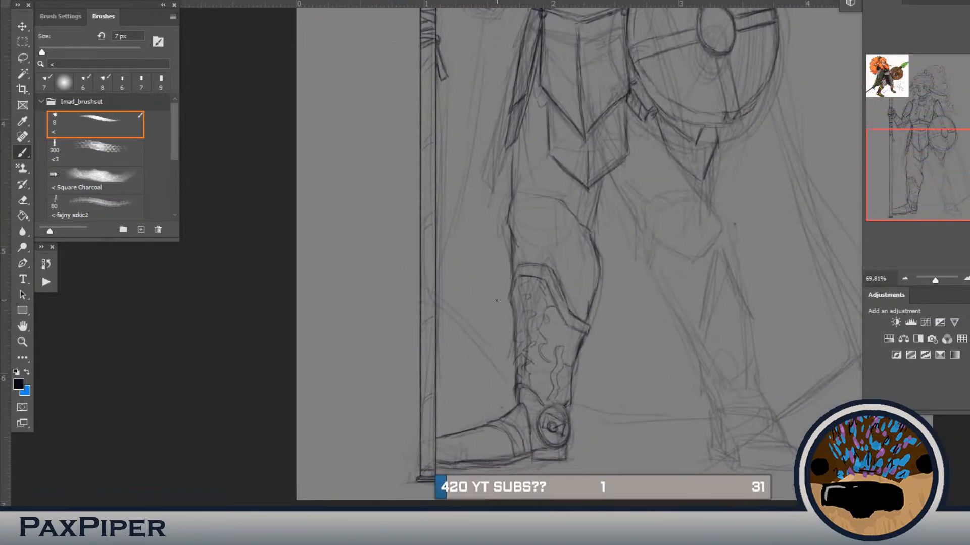
{"action": "mouse_move", "coordinate": [532, 356]}
{"action": "left_mouse_down"}
{"action": "mouse_move", "coordinate": [524, 308]}
{"action": "mouse_move", "coordinate": [525, 364]}
{"action": "mouse_move", "coordinate": [528, 327]}
{"action": "mouse_move", "coordinate": [565, 352]}
{"action": "mouse_move", "coordinate": [555, 397]}
{"action": "mouse_move", "coordinate": [545, 302]}
{"action": "mouse_move", "coordinate": [529, 296]}
{"action": "mouse_move", "coordinate": [520, 311]}
{"action": "mouse_move", "coordinate": [539, 311]}
{"action": "mouse_move", "coordinate": [536, 287]}
{"action": "mouse_move", "coordinate": [542, 306]}
{"action": "mouse_move", "coordinate": [527, 284]}
{"action": "mouse_move", "coordinate": [525, 353]}
{"action": "left_mouse_up"}
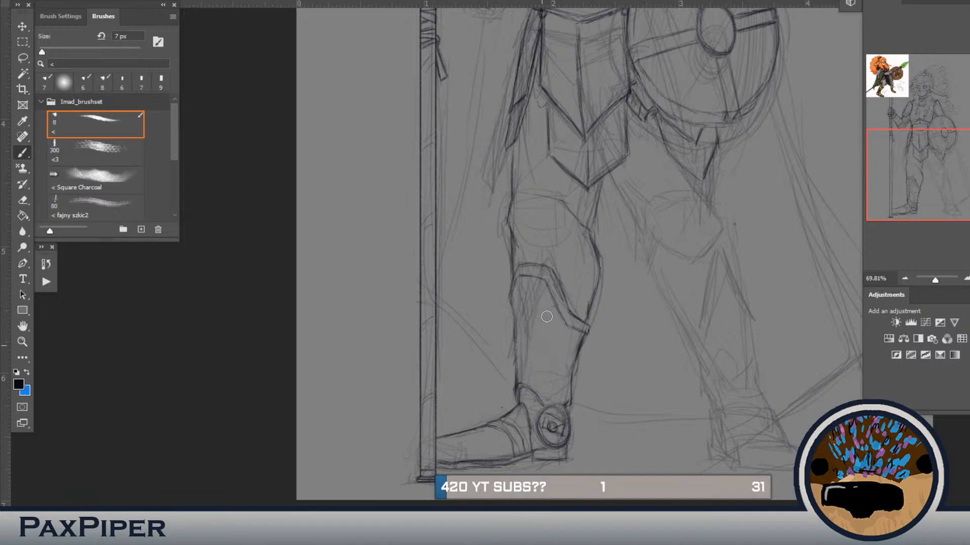
Step: Draw the shield-side shin guard's top rim, flared inner corner and both sides down to the curved ankle flap
{"action": "left_click_drag", "start_coordinate": [656, 320], "coordinate": [526, 312]}
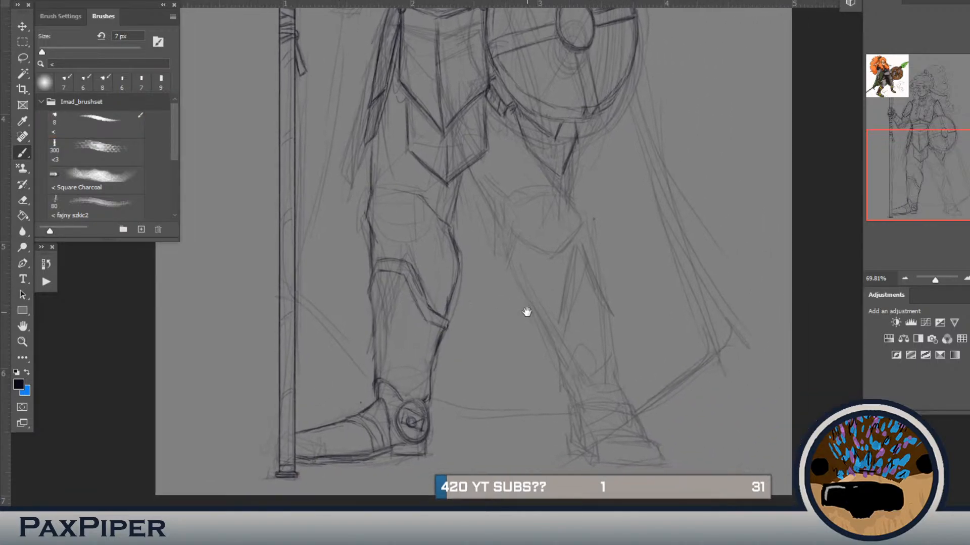
{"action": "mouse_move", "coordinate": [562, 274]}
{"action": "left_mouse_down"}
{"action": "mouse_move", "coordinate": [598, 272]}
{"action": "mouse_move", "coordinate": [558, 271]}
{"action": "mouse_move", "coordinate": [595, 264]}
{"action": "mouse_move", "coordinate": [555, 268]}
{"action": "mouse_move", "coordinate": [597, 266]}
{"action": "mouse_move", "coordinate": [568, 262]}
{"action": "mouse_move", "coordinate": [548, 273]}
{"action": "mouse_move", "coordinate": [555, 298]}
{"action": "left_mouse_up"}
{"action": "key", "text": "ctrl+z"}
{"action": "key", "text": "ctrl+z"}
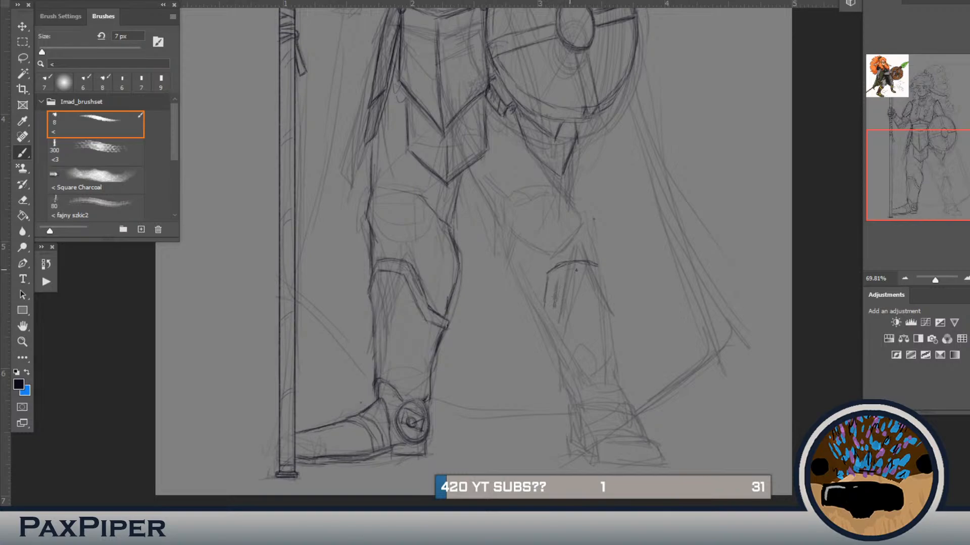
{"action": "mouse_move", "coordinate": [597, 272]}
{"action": "left_mouse_down"}
{"action": "mouse_move", "coordinate": [574, 274]}
{"action": "mouse_move", "coordinate": [601, 271]}
{"action": "mouse_move", "coordinate": [607, 284]}
{"action": "mouse_move", "coordinate": [599, 266]}
{"action": "mouse_move", "coordinate": [607, 292]}
{"action": "mouse_move", "coordinate": [592, 279]}
{"action": "mouse_move", "coordinate": [609, 304]}
{"action": "left_mouse_up"}
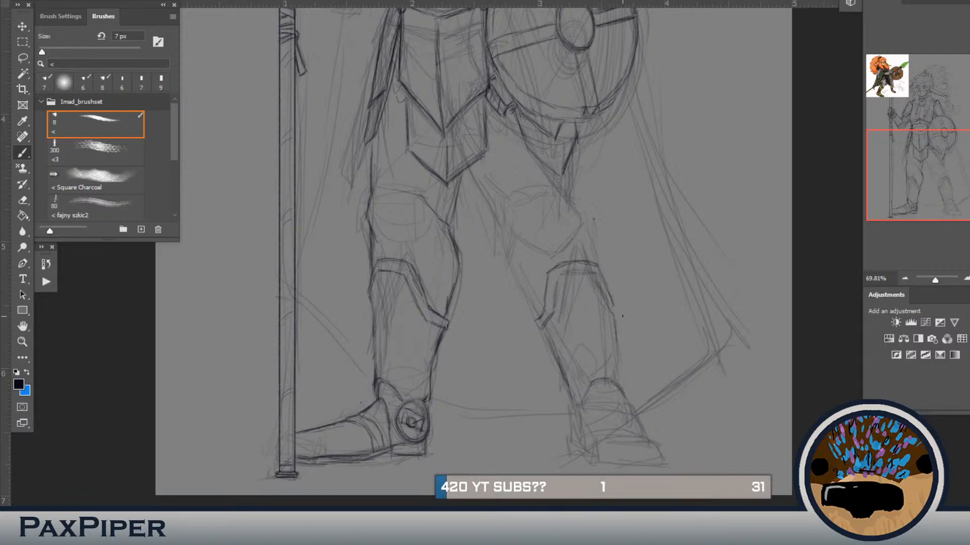
{"action": "left_click_drag", "start_coordinate": [615, 324], "coordinate": [625, 394]}
Step: Erase and redraw the shield-side shin guard's flared inner corner with a parallel inner rim line
{"action": "left_click_drag", "start_coordinate": [543, 309], "coordinate": [533, 319]}
{"action": "left_click_drag", "start_coordinate": [556, 313], "coordinate": [540, 322]}
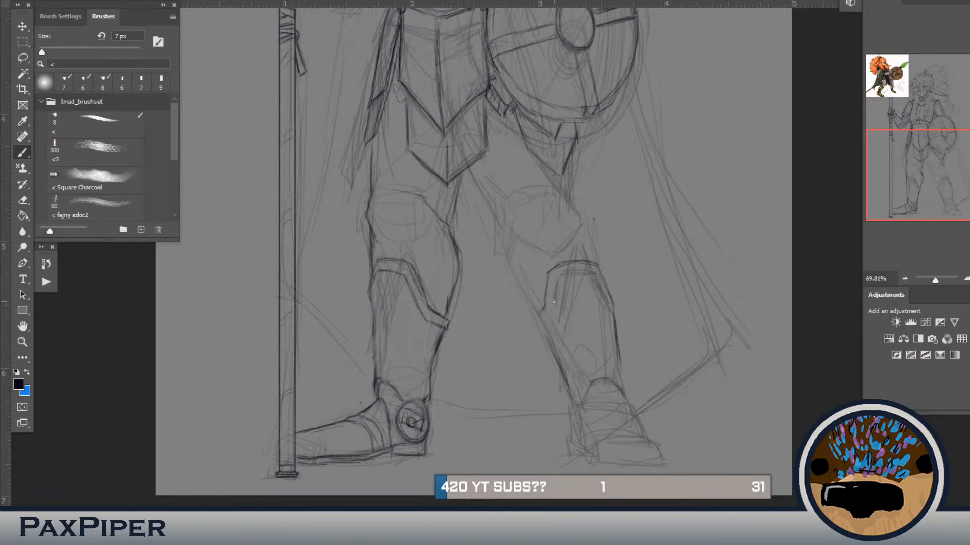
{"action": "left_click_drag", "start_coordinate": [556, 288], "coordinate": [554, 307]}
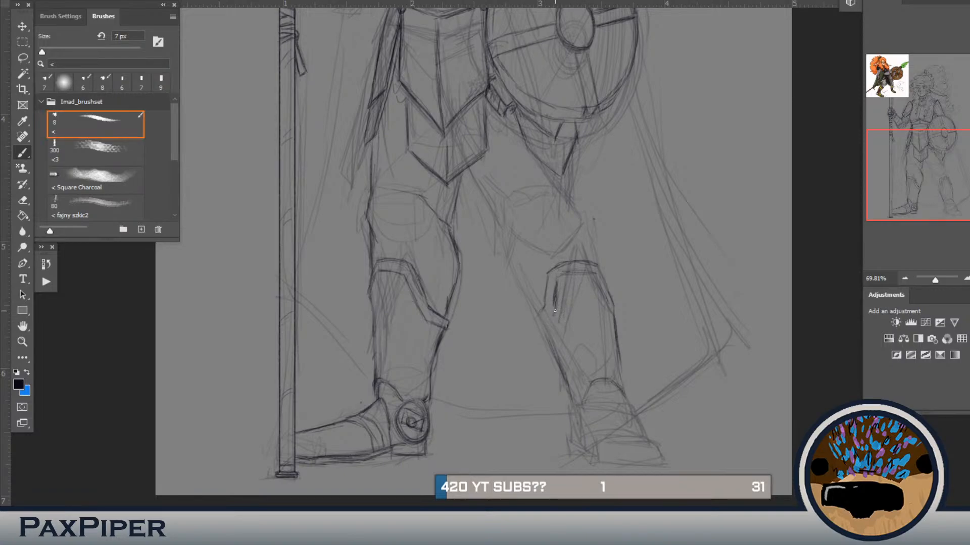
{"action": "left_click_drag", "start_coordinate": [555, 310], "coordinate": [541, 326]}
Step: Lasso the shield-side shin guard's flared inner corner and warp it to line up with the rim
{"action": "key", "text": "l"}
{"action": "mouse_move", "coordinate": [562, 318]}
{"action": "left_mouse_down"}
{"action": "mouse_move", "coordinate": [549, 346]}
{"action": "mouse_move", "coordinate": [527, 320]}
{"action": "mouse_move", "coordinate": [543, 304]}
{"action": "mouse_move", "coordinate": [562, 312]}
{"action": "mouse_move", "coordinate": [566, 339]}
{"action": "mouse_move", "coordinate": [537, 349]}
{"action": "mouse_move", "coordinate": [521, 296]}
{"action": "left_mouse_up"}
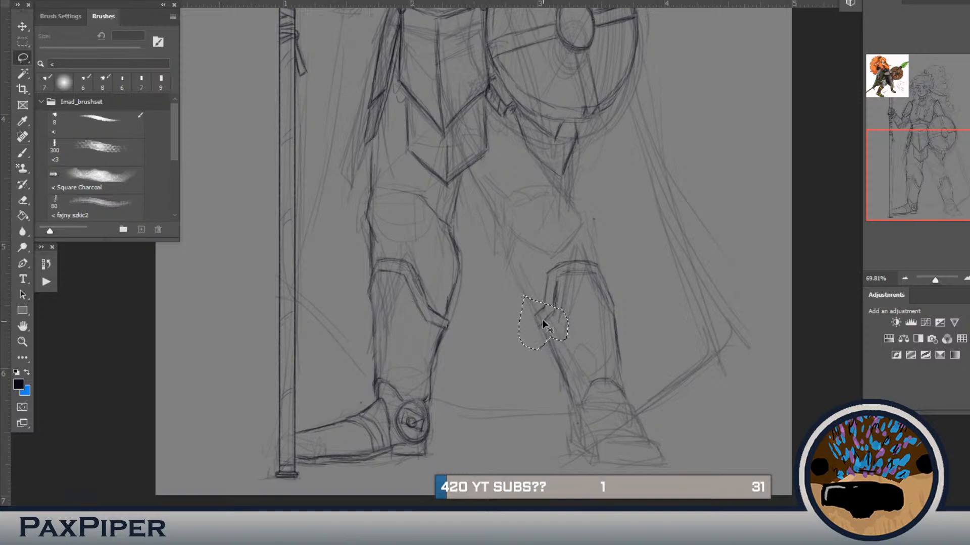
{"action": "key", "text": "ctrl+t"}
{"action": "left_click", "coordinate": [506, 198]}
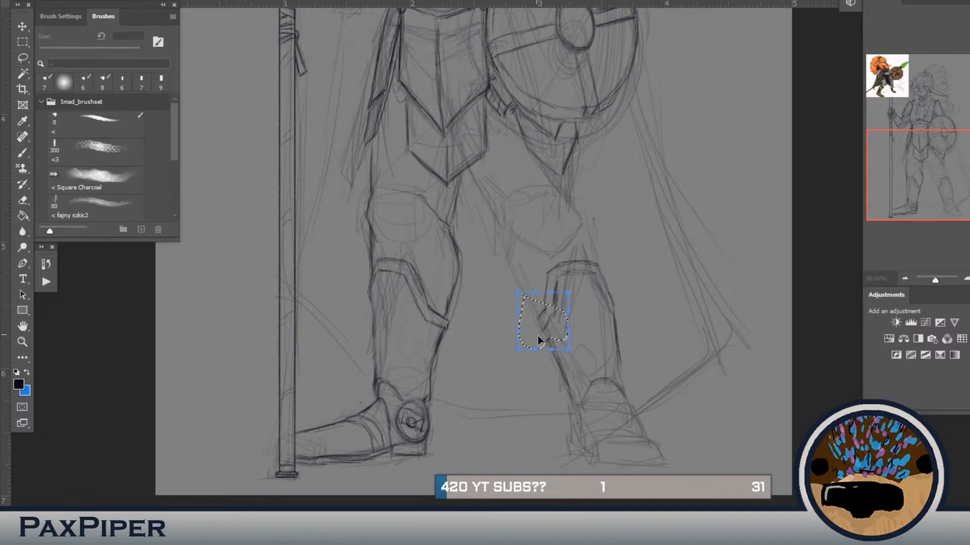
{"action": "left_click_drag", "start_coordinate": [540, 341], "coordinate": [545, 309]}
{"action": "key", "text": "Return"}
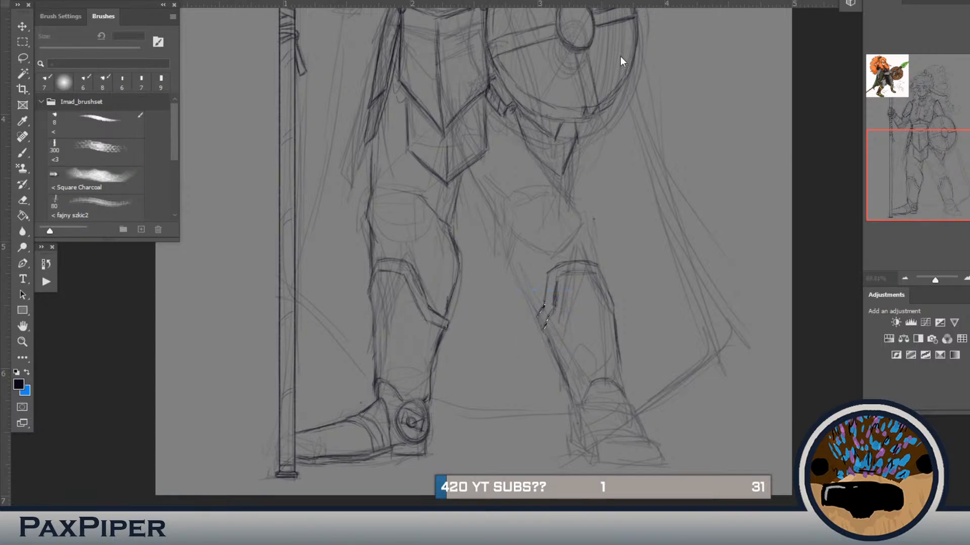
{"action": "key", "text": "l"}
{"action": "key", "text": "b"}
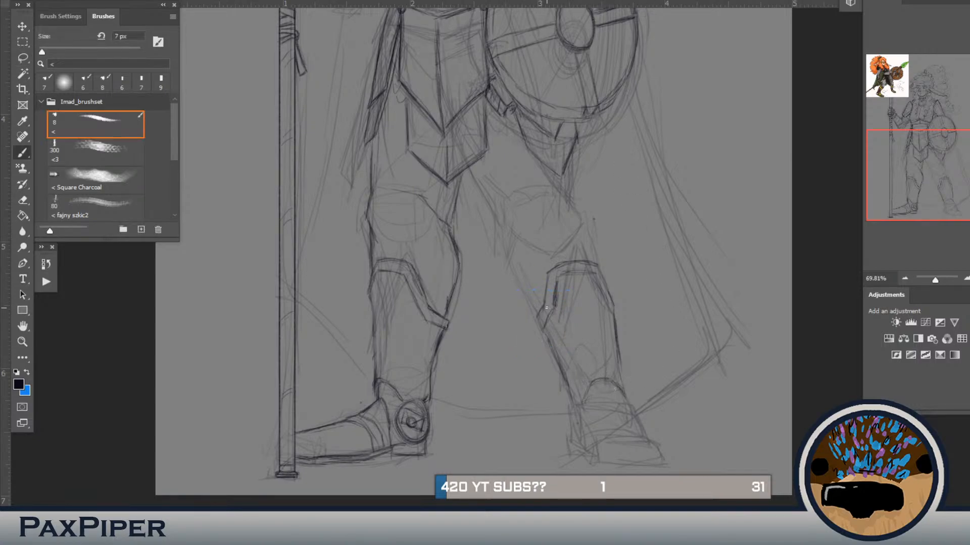
Step: Strengthen the shield-side shin guard's inner edge and draw a narrow side-view ankle disc at its base
{"action": "left_click_drag", "start_coordinate": [549, 344], "coordinate": [562, 379]}
{"action": "mouse_move", "coordinate": [569, 432]}
{"action": "left_mouse_down"}
{"action": "mouse_move", "coordinate": [566, 410]}
{"action": "mouse_move", "coordinate": [583, 402]}
{"action": "mouse_move", "coordinate": [581, 417]}
{"action": "mouse_move", "coordinate": [567, 405]}
{"action": "left_mouse_up"}
{"action": "left_click_drag", "start_coordinate": [579, 406], "coordinate": [577, 399]}
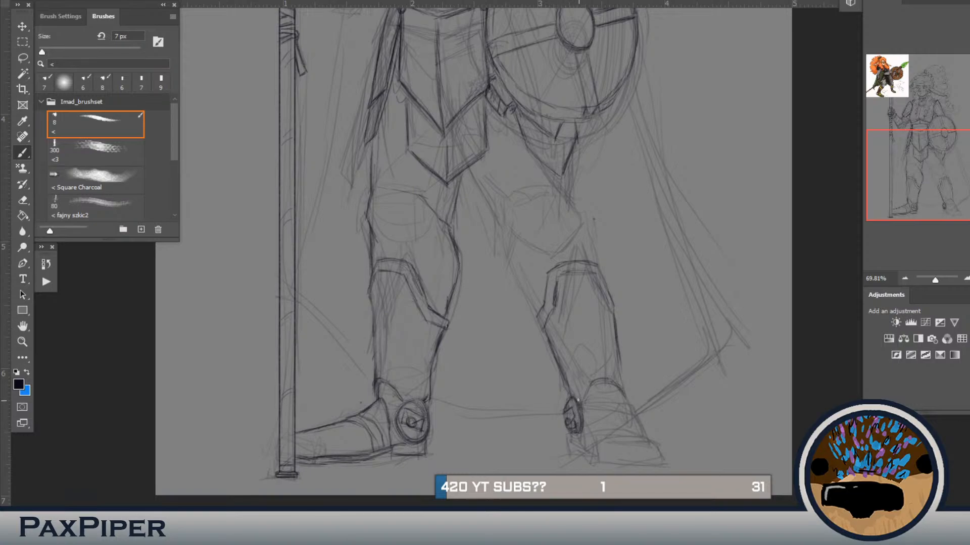
Step: Draw the shield-side leg's inner contour from shin guard up to the hip armour, and the knee's pointed lower edge
{"action": "left_click_drag", "start_coordinate": [595, 215], "coordinate": [603, 232]}
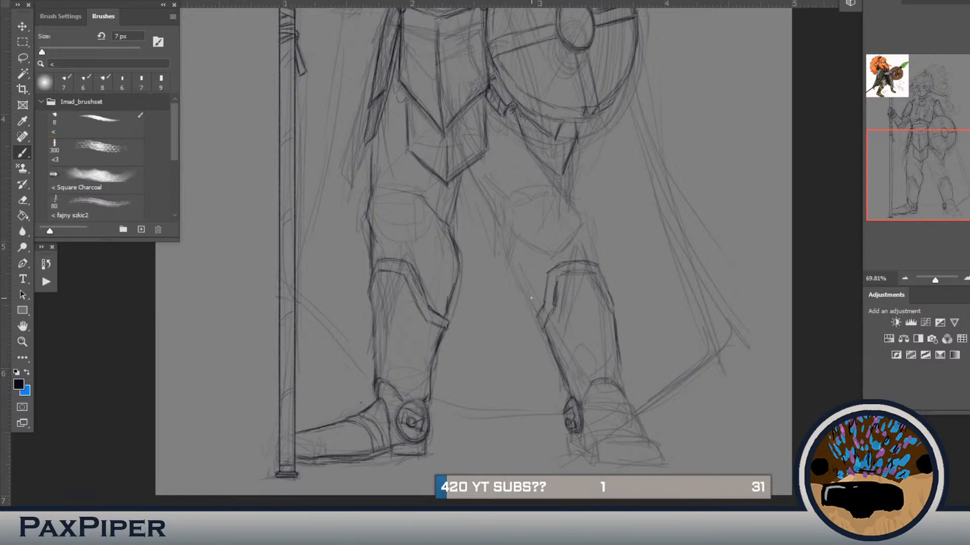
{"action": "left_click_drag", "start_coordinate": [520, 289], "coordinate": [542, 324]}
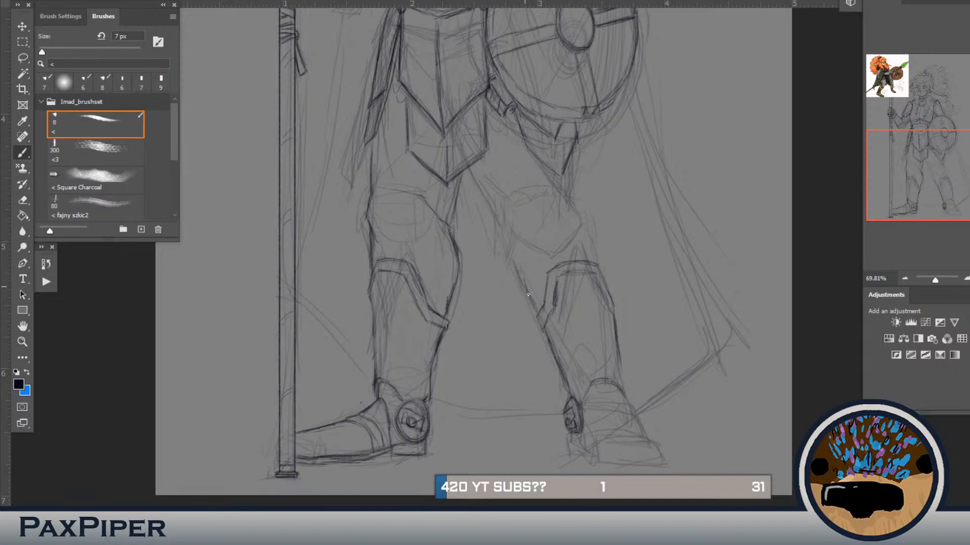
{"action": "left_click_drag", "start_coordinate": [528, 294], "coordinate": [510, 247]}
{"action": "mouse_move", "coordinate": [492, 208]}
{"action": "left_mouse_down"}
{"action": "mouse_move", "coordinate": [495, 216]}
{"action": "mouse_move", "coordinate": [476, 177]}
{"action": "left_mouse_up"}
{"action": "mouse_move", "coordinate": [571, 233]}
{"action": "left_mouse_down"}
{"action": "mouse_move", "coordinate": [551, 245]}
{"action": "mouse_move", "coordinate": [574, 226]}
{"action": "left_mouse_up"}
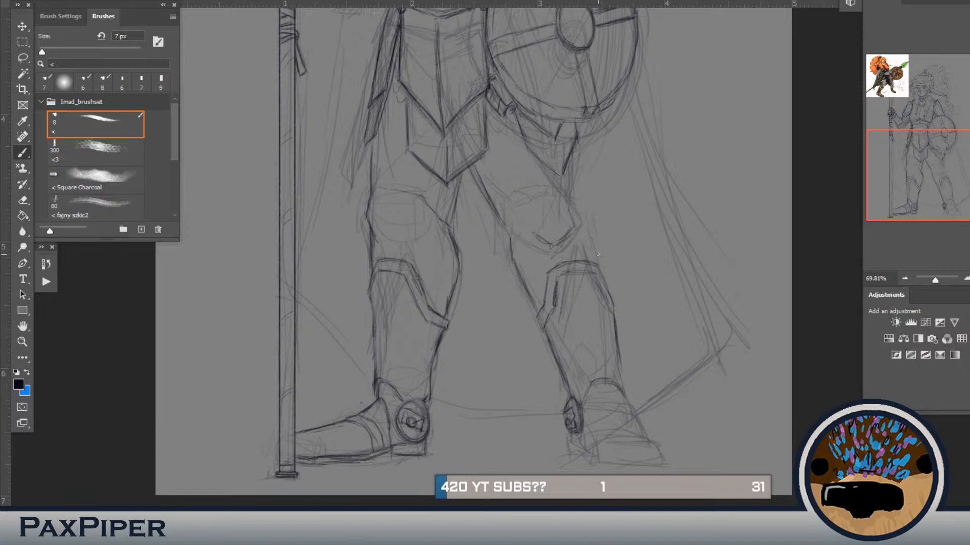
Step: Lasso the shield-side leg's inner contour and warp it slightly to join the hip armour and shin guard
{"action": "key", "text": "l"}
{"action": "mouse_move", "coordinate": [539, 292]}
{"action": "left_mouse_down"}
{"action": "mouse_move", "coordinate": [541, 315]}
{"action": "mouse_move", "coordinate": [495, 278]}
{"action": "mouse_move", "coordinate": [476, 188]}
{"action": "mouse_move", "coordinate": [498, 177]}
{"action": "mouse_move", "coordinate": [533, 273]}
{"action": "left_mouse_up"}
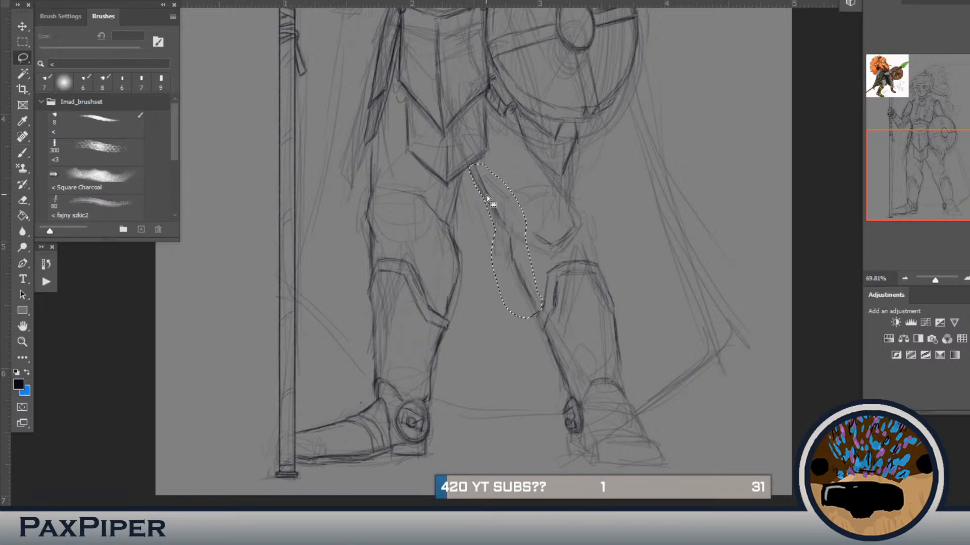
{"action": "key", "text": "ctrl+t"}
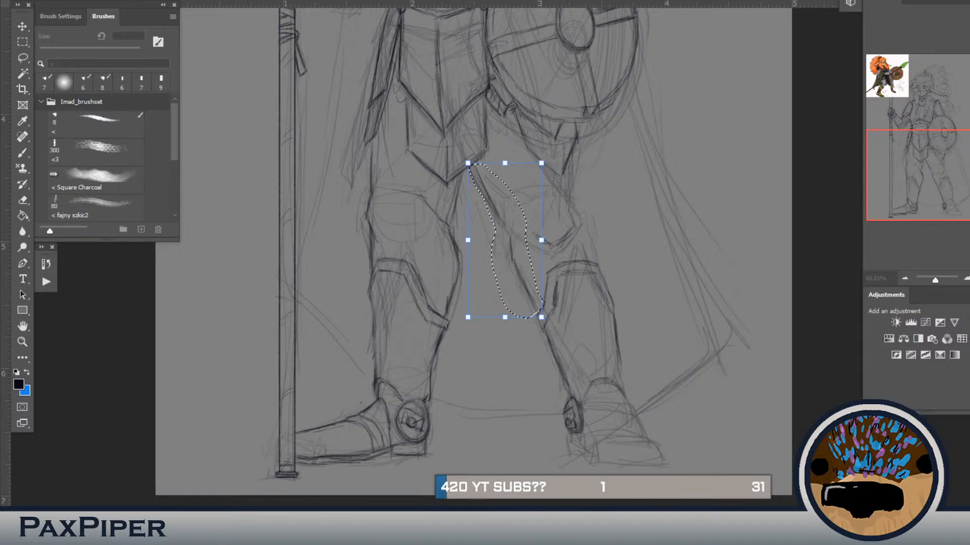
{"action": "mouse_move", "coordinate": [469, 163]}
{"action": "left_mouse_down"}
{"action": "mouse_move", "coordinate": [470, 175]}
{"action": "mouse_move", "coordinate": [465, 167]}
{"action": "left_mouse_up"}
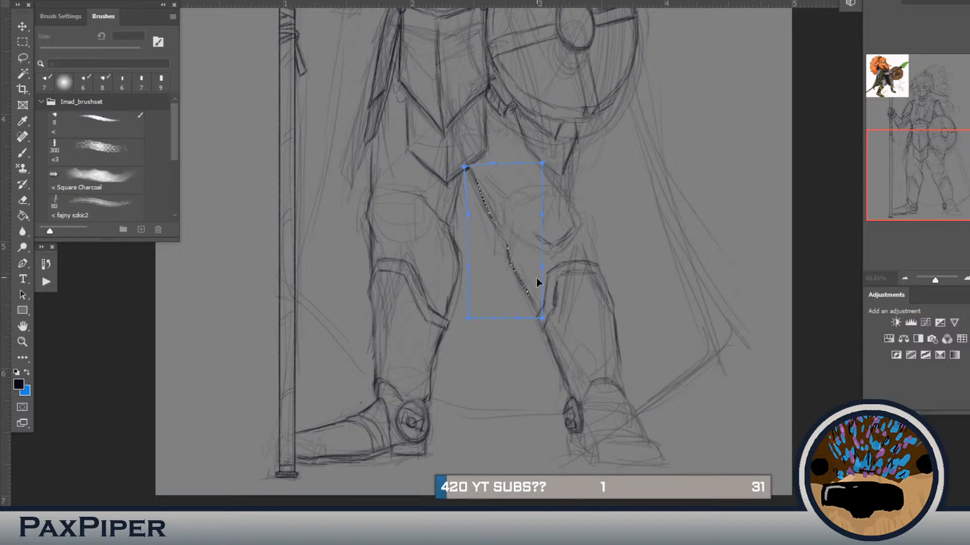
{"action": "key", "text": "Return"}
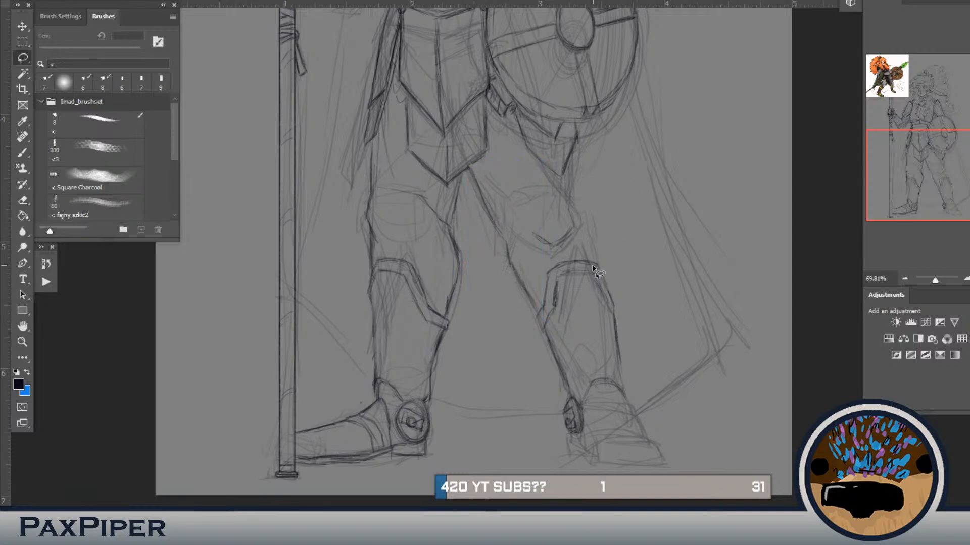
{"action": "key", "text": "b"}
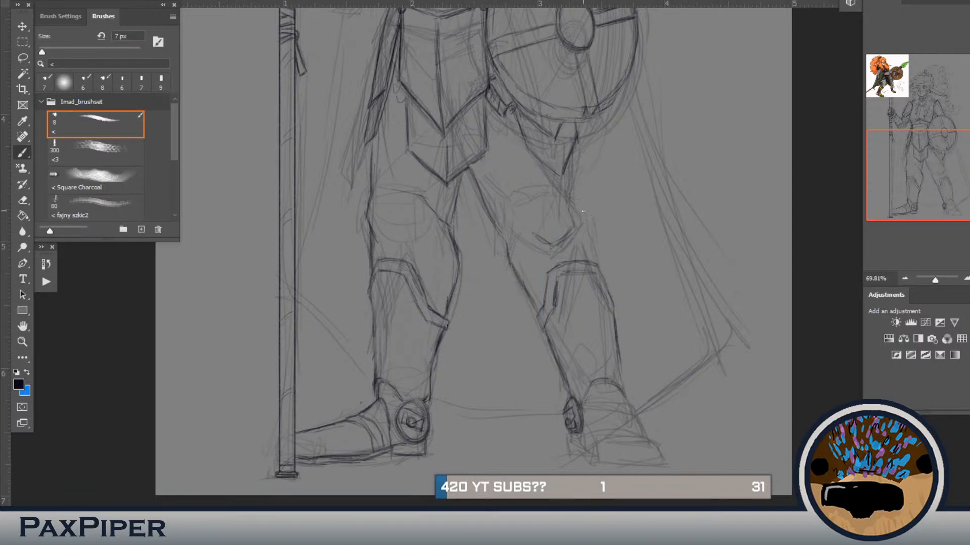
Step: Draw the shield-side leg's outer contour past the knee and complete the shin guard's inner rim line
{"action": "left_click_drag", "start_coordinate": [573, 183], "coordinate": [580, 220]}
{"action": "left_click_drag", "start_coordinate": [562, 274], "coordinate": [594, 273]}
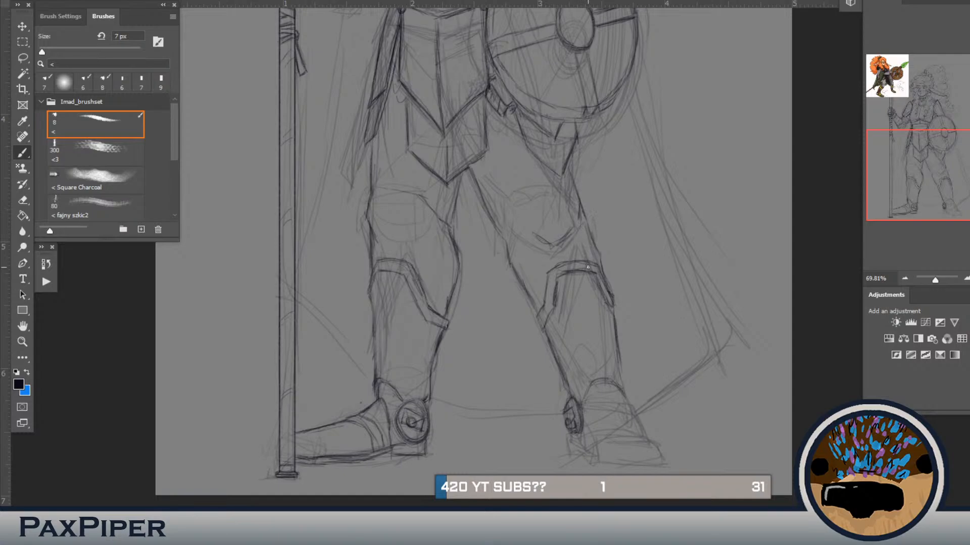
{"action": "left_click_drag", "start_coordinate": [617, 305], "coordinate": [588, 201]}
{"action": "mouse_move", "coordinate": [585, 160]}
{"action": "left_mouse_down"}
{"action": "mouse_move", "coordinate": [576, 150]}
{"action": "mouse_move", "coordinate": [601, 279]}
{"action": "mouse_move", "coordinate": [592, 304]}
{"action": "left_mouse_up"}
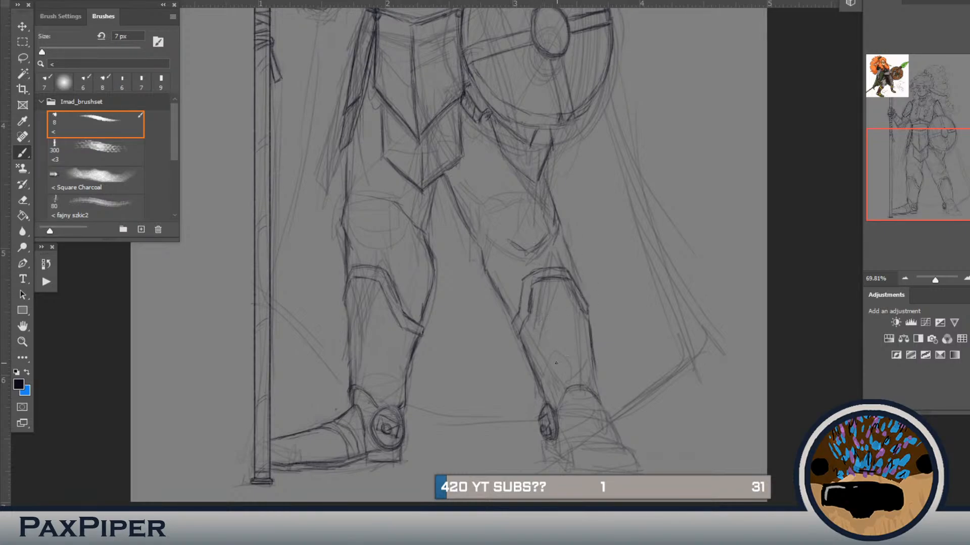
Step: Lasso the shield-side lower shin and ankle disc, warp them inward under the guard's rim, and deselect
{"action": "key", "text": "l"}
{"action": "mouse_move", "coordinate": [516, 340]}
{"action": "left_mouse_down"}
{"action": "mouse_move", "coordinate": [588, 320]}
{"action": "mouse_move", "coordinate": [597, 328]}
{"action": "mouse_move", "coordinate": [556, 503]}
{"action": "mouse_move", "coordinate": [515, 339]}
{"action": "left_mouse_up"}
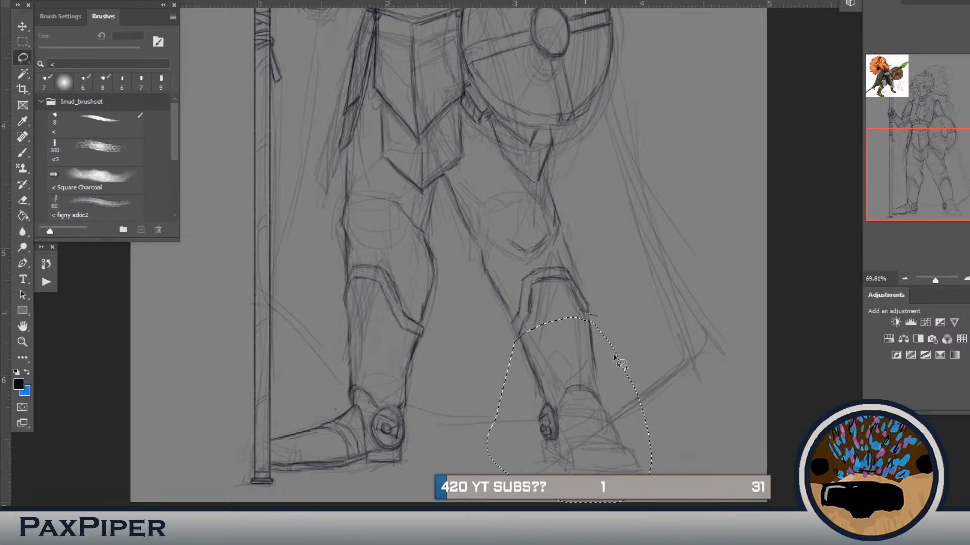
{"action": "key", "text": "ctrl+t"}
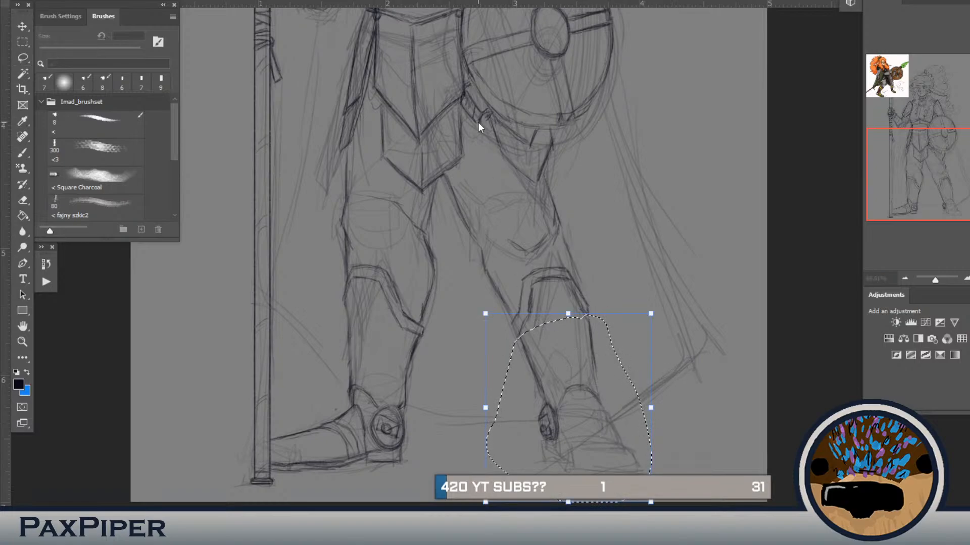
{"action": "left_click", "coordinate": [543, 1]}
{"action": "left_click_drag", "start_coordinate": [549, 459], "coordinate": [560, 463]}
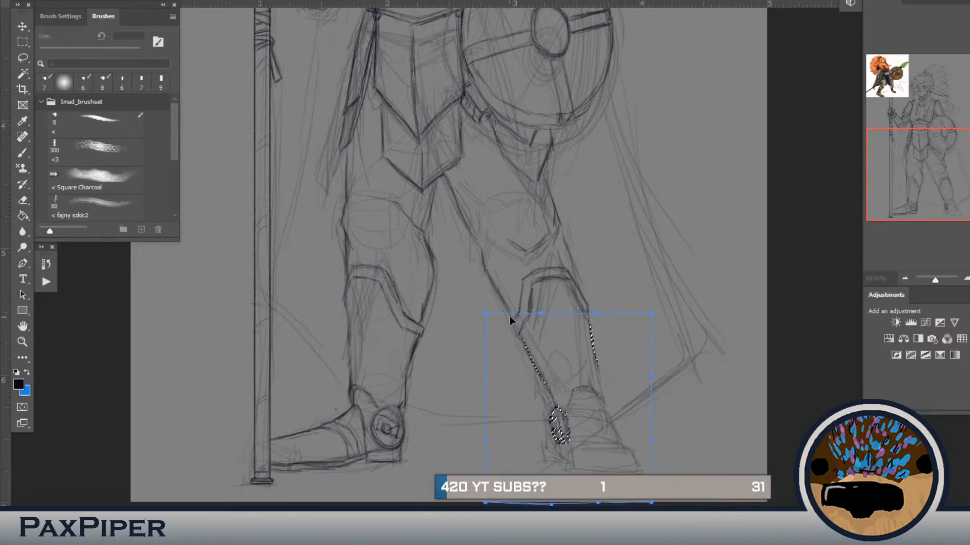
{"action": "left_click_drag", "start_coordinate": [519, 323], "coordinate": [513, 322]}
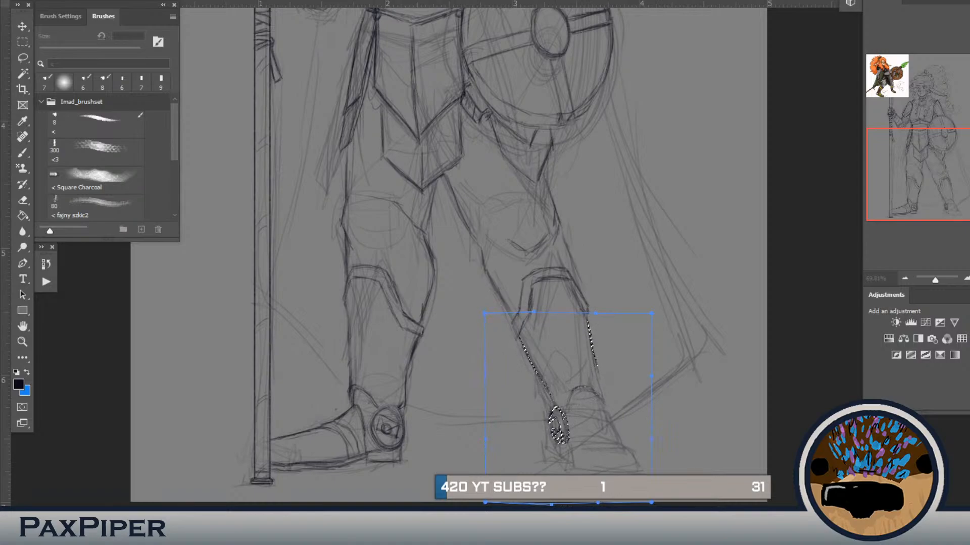
{"action": "key", "text": "Return"}
{"action": "key", "text": "ctrl+d"}
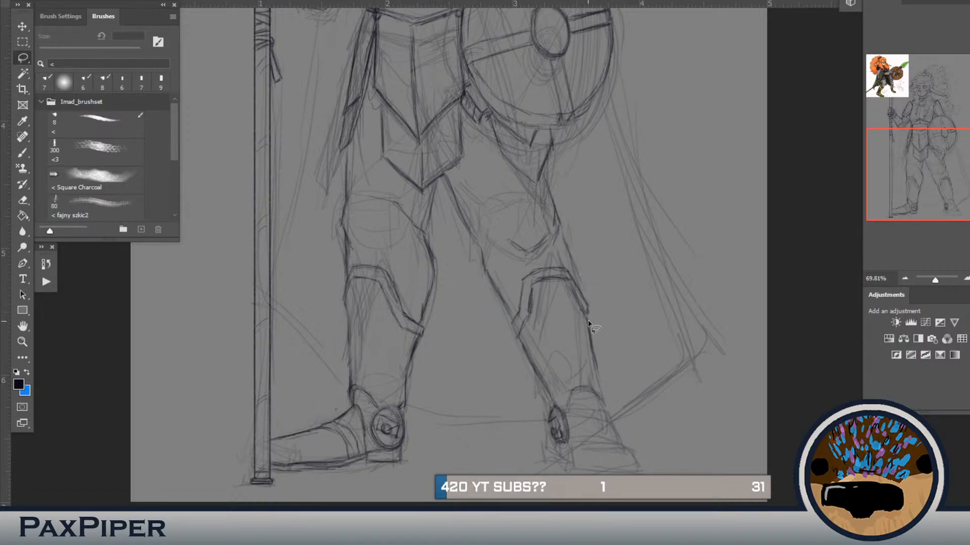
Step: Draw the shield-side boot's toe cap, sole and instep, with a curved strap across it below the ankle flap
{"action": "key", "text": "b"}
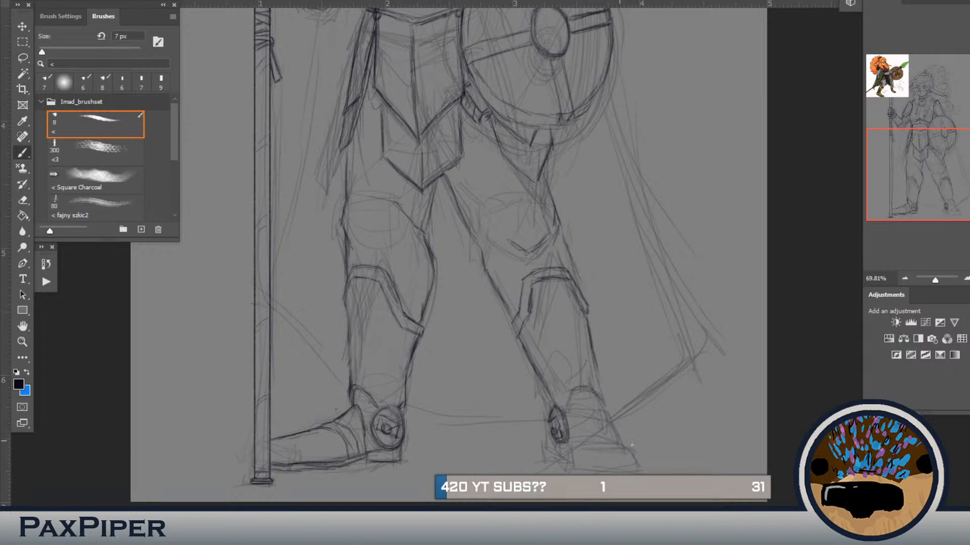
{"action": "mouse_move", "coordinate": [632, 445]}
{"action": "left_mouse_down"}
{"action": "mouse_move", "coordinate": [583, 443]}
{"action": "mouse_move", "coordinate": [576, 460]}
{"action": "left_mouse_up"}
{"action": "mouse_move", "coordinate": [632, 467]}
{"action": "left_mouse_down"}
{"action": "mouse_move", "coordinate": [595, 467]}
{"action": "mouse_move", "coordinate": [639, 451]}
{"action": "left_mouse_up"}
{"action": "left_click_drag", "start_coordinate": [585, 421], "coordinate": [606, 418]}
{"action": "left_click_drag", "start_coordinate": [610, 418], "coordinate": [569, 427]}
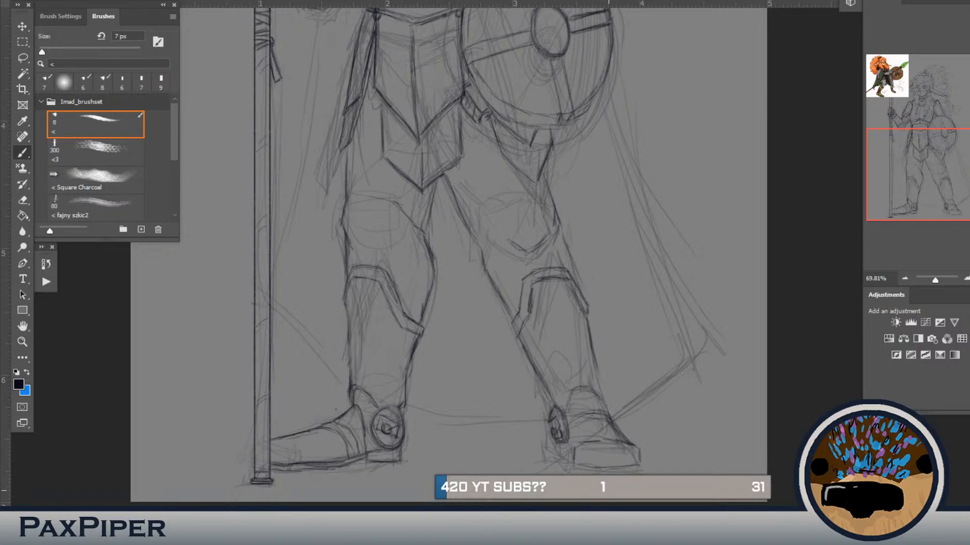
Step: Draw the shield-side boot's upper straps and a double-lined arched ankle flap joining the outer shin contour
{"action": "mouse_move", "coordinate": [617, 424]}
{"action": "left_mouse_down"}
{"action": "mouse_move", "coordinate": [629, 432]}
{"action": "mouse_move", "coordinate": [616, 428]}
{"action": "left_mouse_up"}
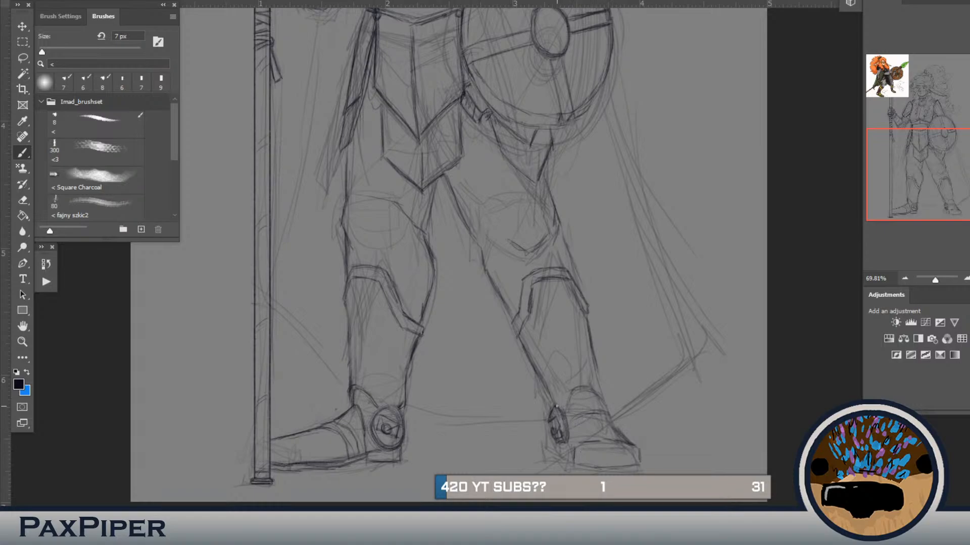
{"action": "left_click_drag", "start_coordinate": [570, 423], "coordinate": [574, 421]}
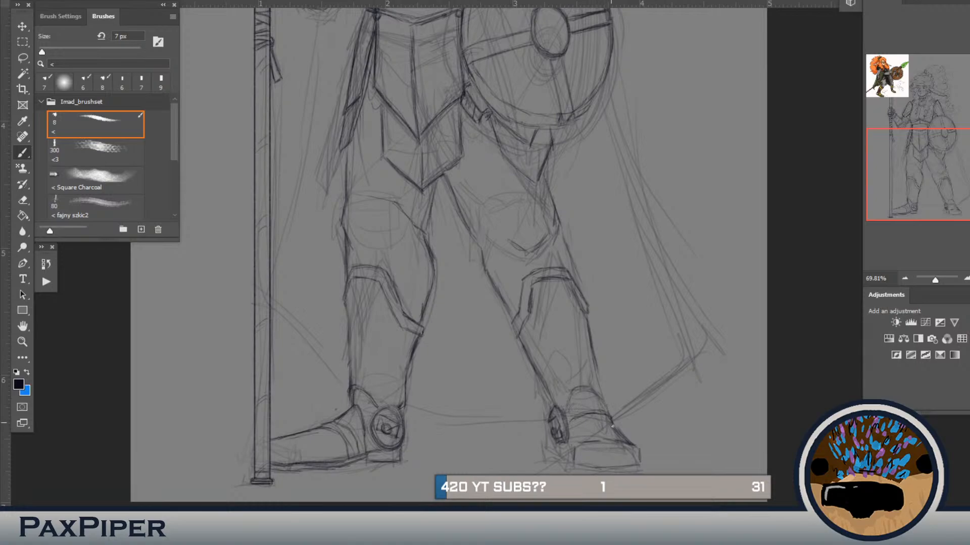
{"action": "left_click_drag", "start_coordinate": [610, 423], "coordinate": [569, 431]}
{"action": "key", "text": "b"}
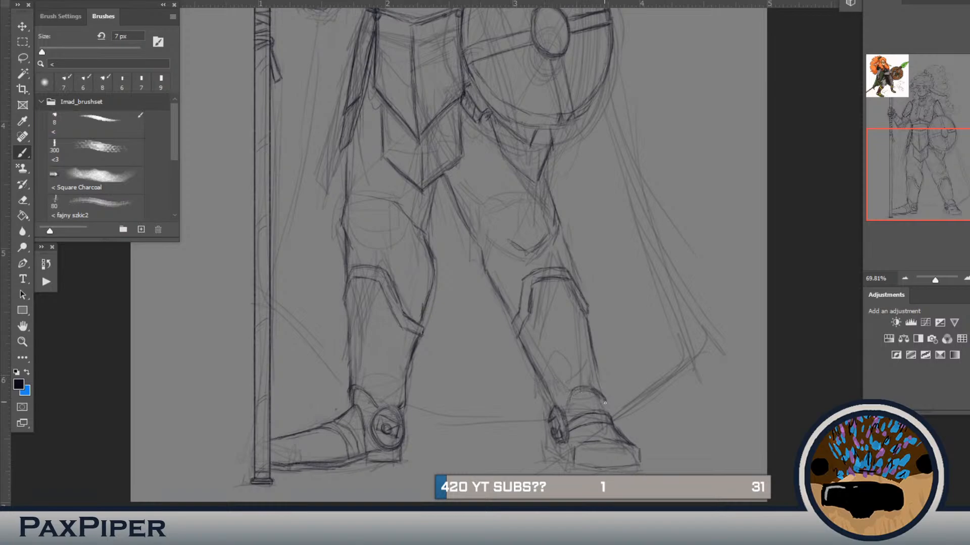
{"action": "mouse_move", "coordinate": [605, 403]}
{"action": "left_mouse_down"}
{"action": "mouse_move", "coordinate": [583, 390]}
{"action": "mouse_move", "coordinate": [564, 408]}
{"action": "left_mouse_up"}
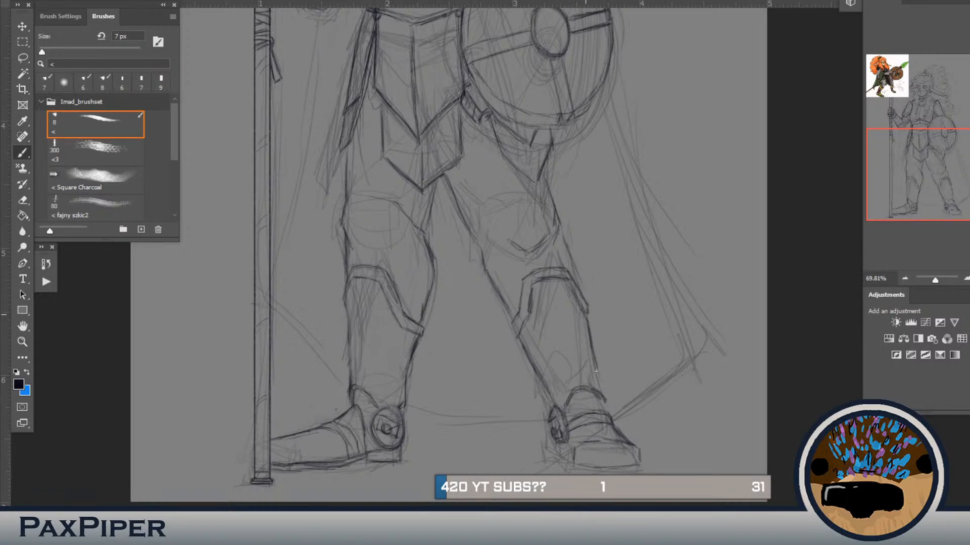
{"action": "left_click_drag", "start_coordinate": [591, 353], "coordinate": [604, 413]}
{"action": "mouse_move", "coordinate": [593, 399]}
{"action": "left_mouse_down"}
{"action": "mouse_move", "coordinate": [603, 411]}
{"action": "mouse_move", "coordinate": [566, 423]}
{"action": "mouse_move", "coordinate": [560, 460]}
{"action": "mouse_move", "coordinate": [568, 454]}
{"action": "left_mouse_up"}
{"action": "key", "text": "ctrl+z"}
{"action": "key", "text": "ctrl+z"}
{"action": "key", "text": "e"}
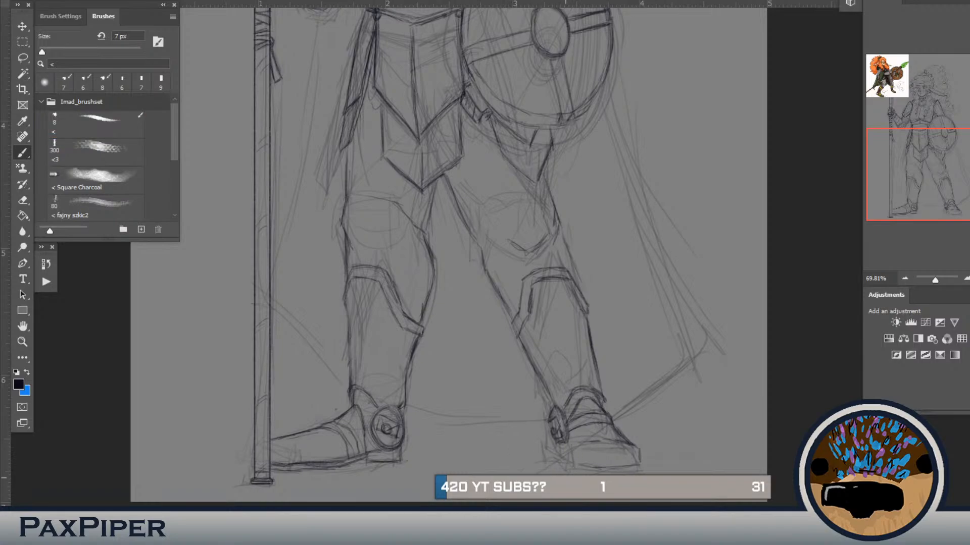
Step: Redraw the shield-side boot's toe front and sole edge with a shorter, rounder toe
{"action": "scroll", "coordinate": [588, 427], "scroll_direction": "up", "scroll_amount": 2}
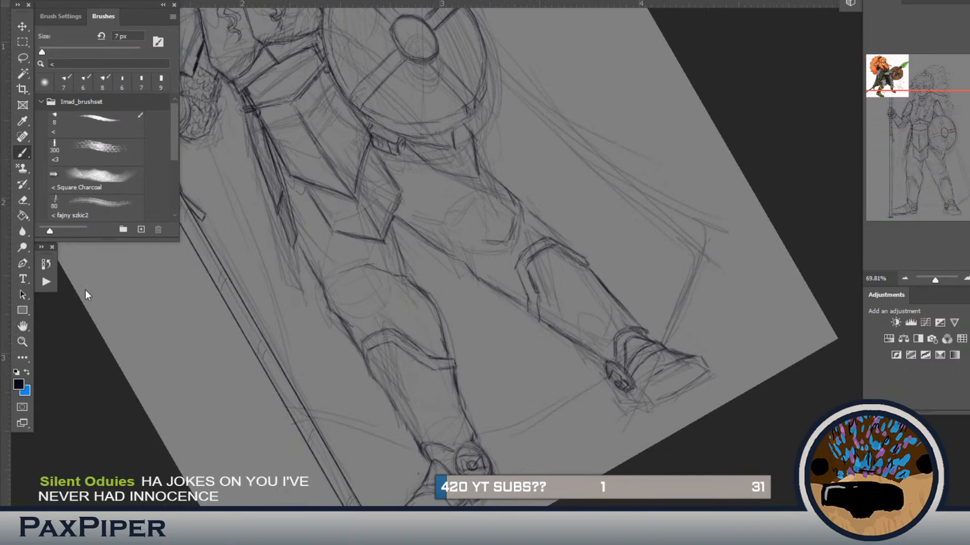
{"action": "left_click", "coordinate": [22, 326]}
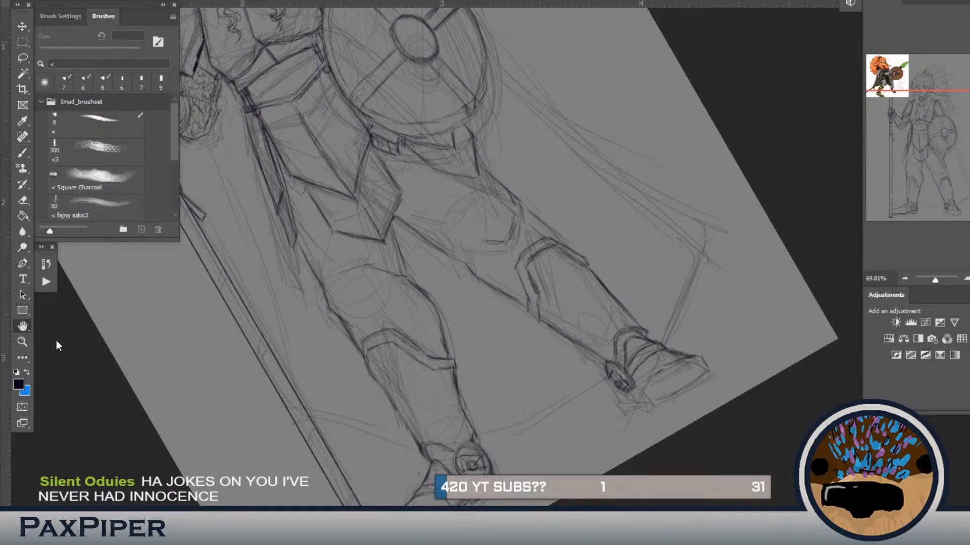
{"action": "double_click", "coordinate": [23, 328]}
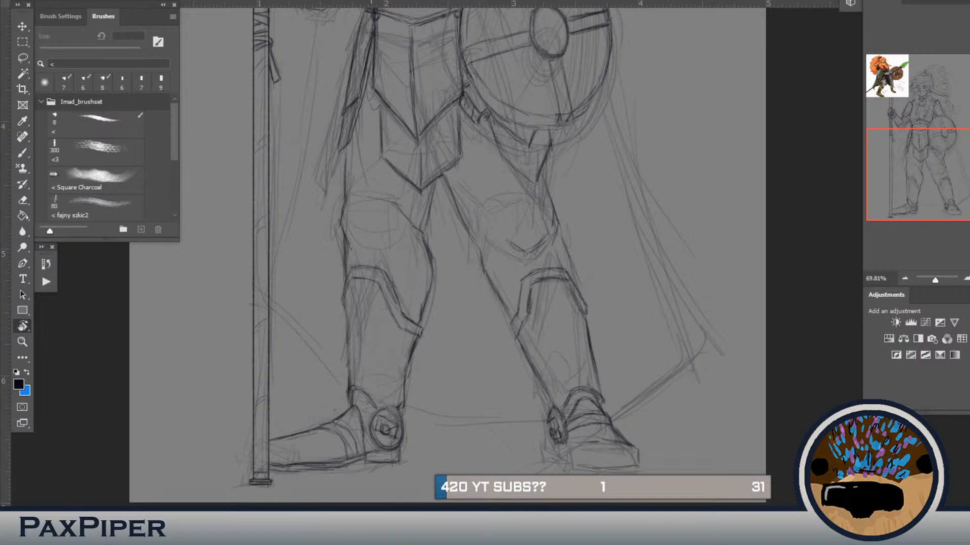
{"action": "key", "text": "b"}
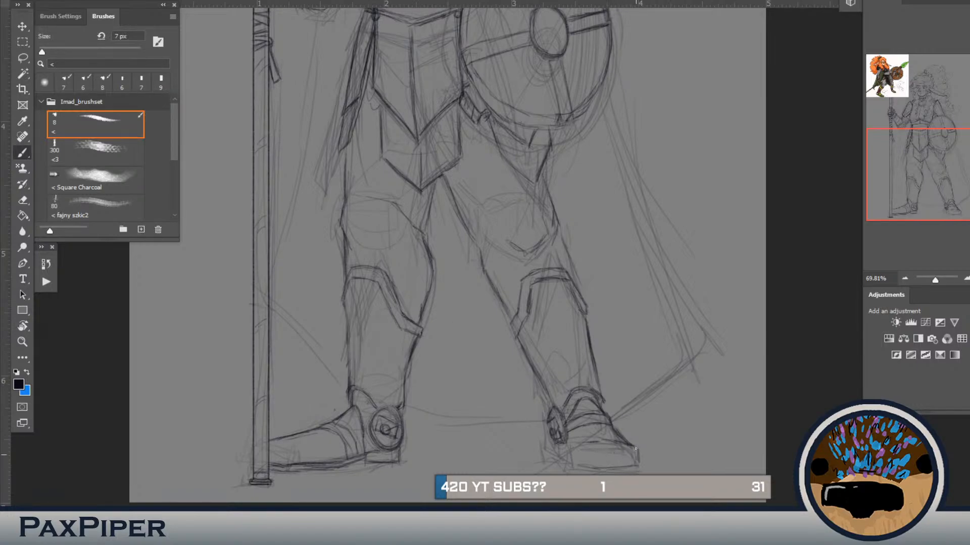
{"action": "left_click_drag", "start_coordinate": [635, 449], "coordinate": [637, 462]}
{"action": "key", "text": "ctrl+z"}
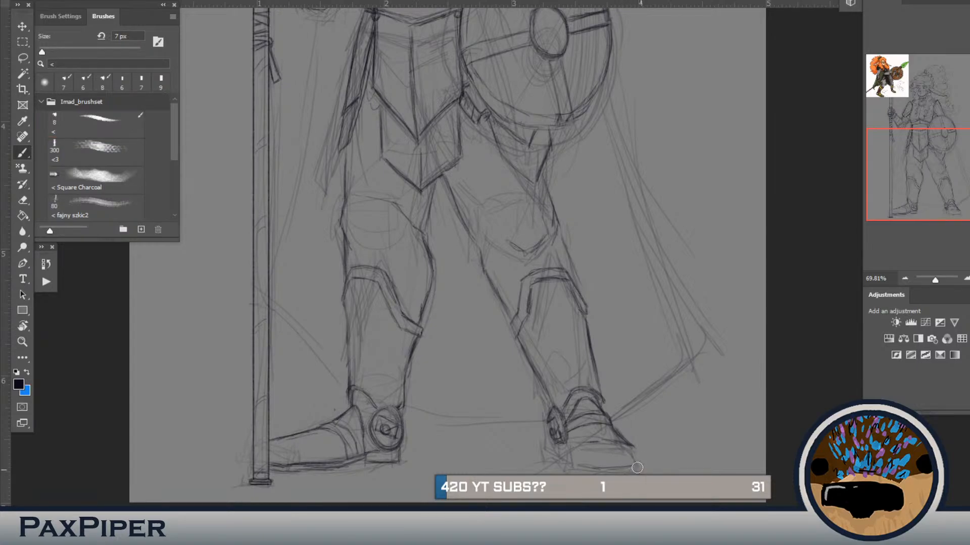
{"action": "left_click_drag", "start_coordinate": [637, 467], "coordinate": [576, 465]}
{"action": "left_click_drag", "start_coordinate": [639, 453], "coordinate": [601, 442]}
{"action": "left_click_drag", "start_coordinate": [614, 432], "coordinate": [635, 467]}
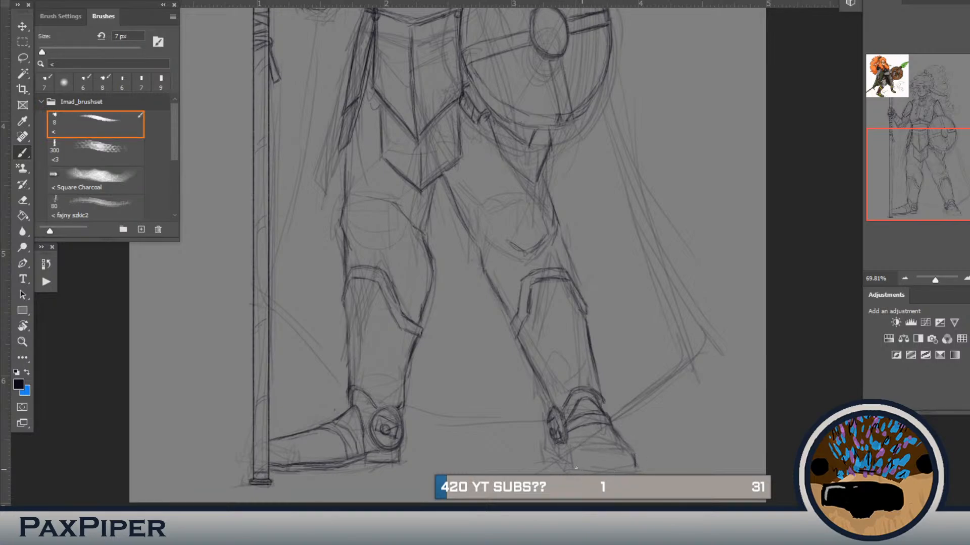
{"action": "left_click_drag", "start_coordinate": [579, 468], "coordinate": [636, 468]}
Step: Draw the shield-side boot's heel edge below the ankle disc and join it to the sole line
{"action": "left_click_drag", "start_coordinate": [551, 452], "coordinate": [553, 461]}
{"action": "key", "text": "e"}
{"action": "key", "text": "r"}
{"action": "left_click_drag", "start_coordinate": [527, 457], "coordinate": [588, 448]}
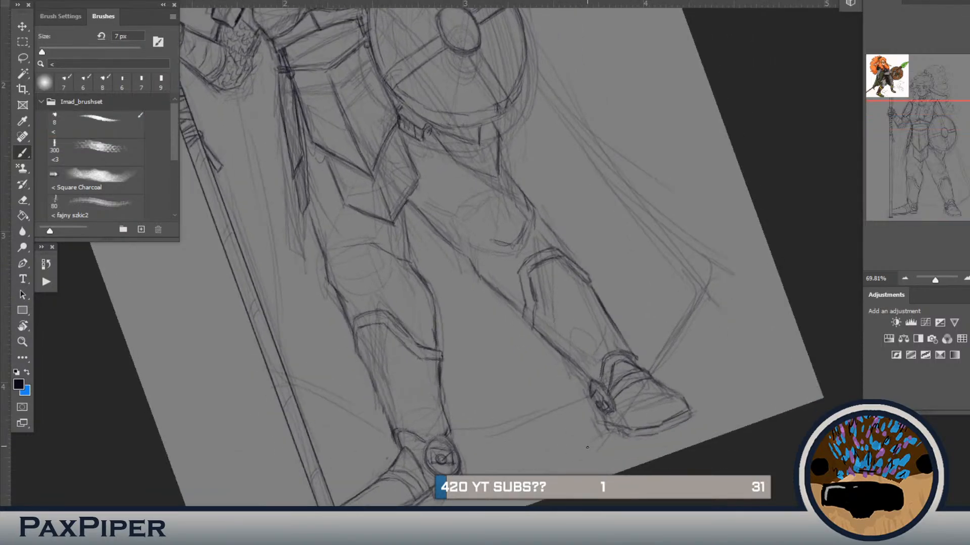
{"action": "double_click", "coordinate": [21, 327]}
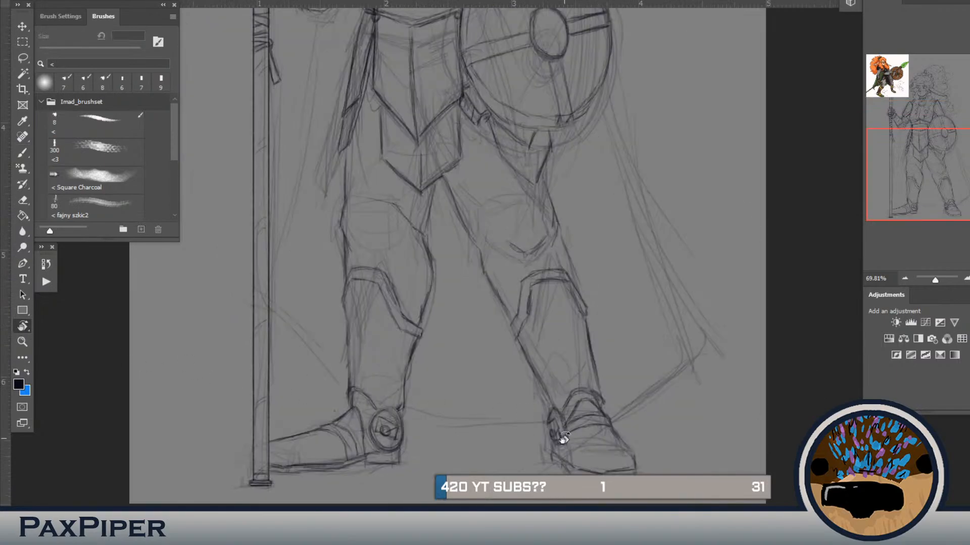
{"action": "key", "text": "b"}
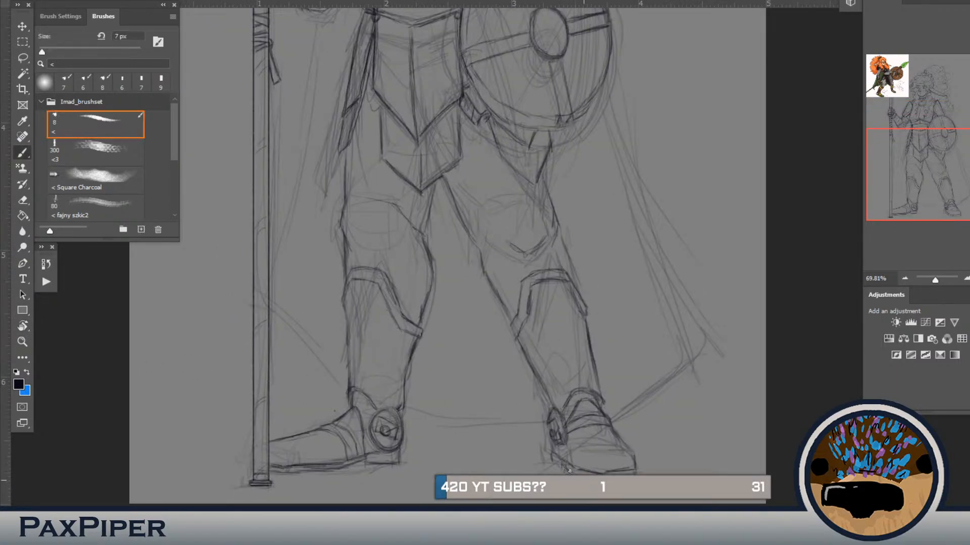
{"action": "left_click_drag", "start_coordinate": [597, 480], "coordinate": [567, 469]}
Step: Redraw the shield-side boot's instep strap as a curved double-lined band between the ankle disc and the outer edge
{"action": "left_click_drag", "start_coordinate": [601, 430], "coordinate": [573, 427]}
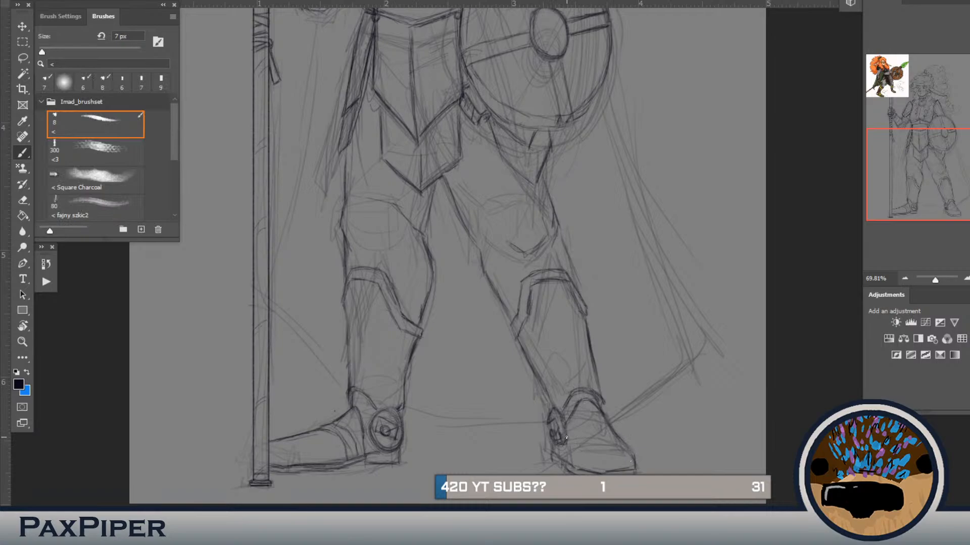
{"action": "left_click_drag", "start_coordinate": [565, 427], "coordinate": [562, 443]}
{"action": "left_click_drag", "start_coordinate": [595, 432], "coordinate": [613, 435]}
{"action": "mouse_move", "coordinate": [607, 422]}
{"action": "left_mouse_down"}
{"action": "mouse_move", "coordinate": [572, 432]}
{"action": "mouse_move", "coordinate": [615, 428]}
{"action": "mouse_move", "coordinate": [578, 423]}
{"action": "mouse_move", "coordinate": [567, 437]}
{"action": "mouse_move", "coordinate": [575, 424]}
{"action": "mouse_move", "coordinate": [565, 455]}
{"action": "mouse_move", "coordinate": [603, 431]}
{"action": "mouse_move", "coordinate": [564, 443]}
{"action": "left_mouse_up"}
{"action": "left_click_drag", "start_coordinate": [614, 438], "coordinate": [623, 445]}
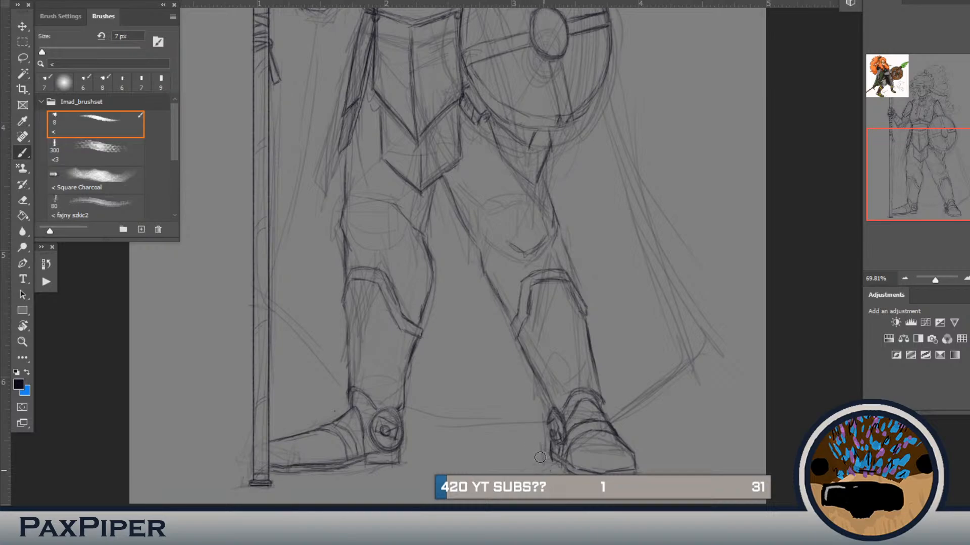
{"action": "key", "text": "e"}
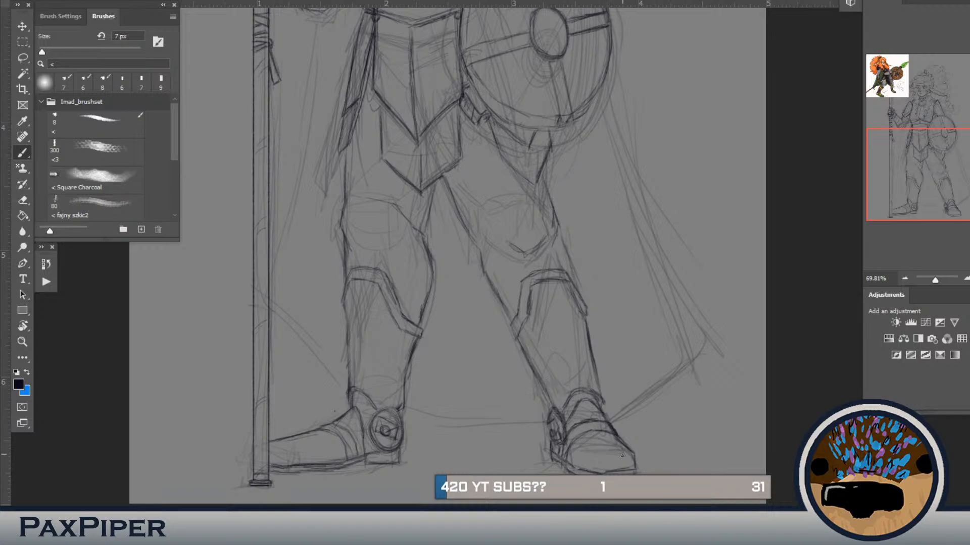
{"action": "key", "text": "b"}
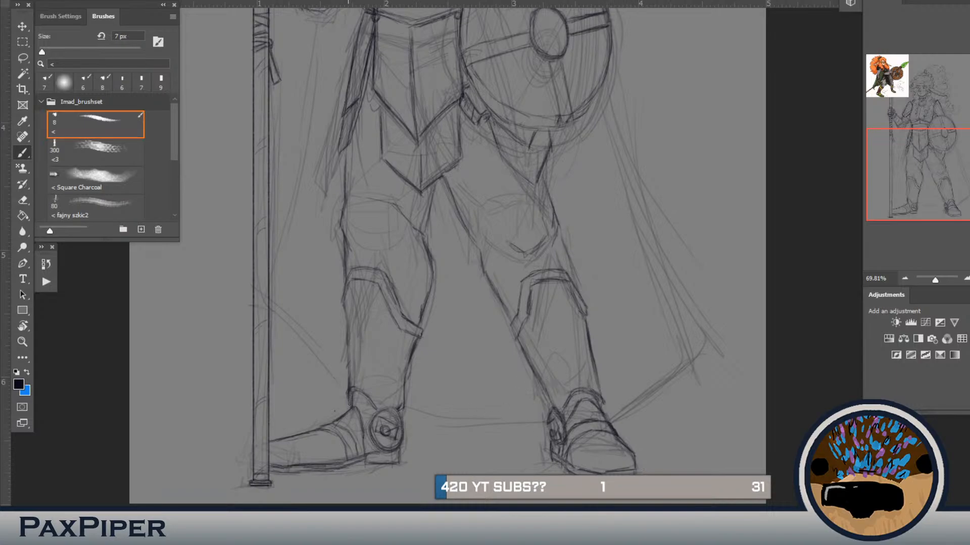
Step: Lasso the inner detail of the staff-side ankle disc, warp it slightly, and clear the selection
{"action": "left_click_drag", "start_coordinate": [352, 459], "coordinate": [404, 419]}
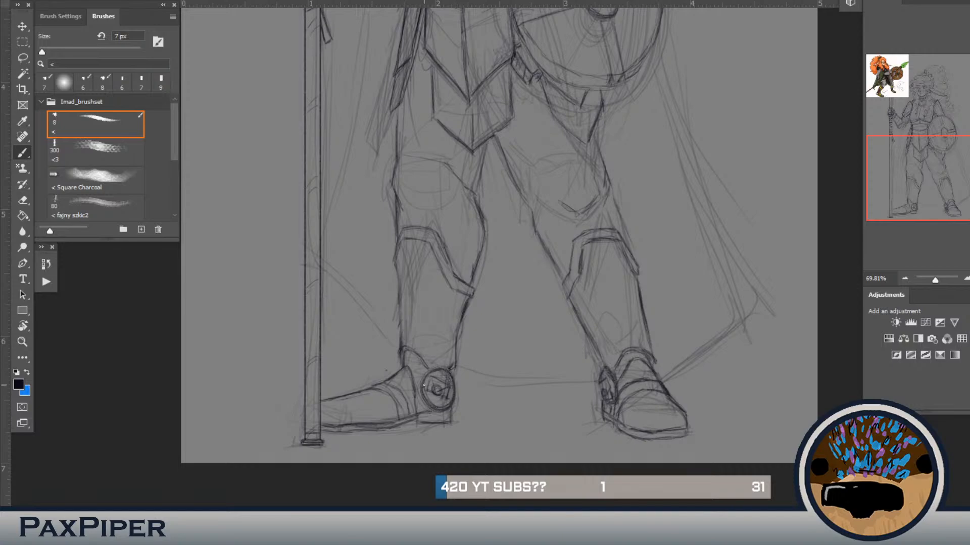
{"action": "key", "text": "l"}
{"action": "mouse_move", "coordinate": [451, 381]}
{"action": "left_mouse_down"}
{"action": "mouse_move", "coordinate": [457, 408]}
{"action": "mouse_move", "coordinate": [435, 413]}
{"action": "mouse_move", "coordinate": [426, 385]}
{"action": "mouse_move", "coordinate": [447, 375]}
{"action": "left_mouse_up"}
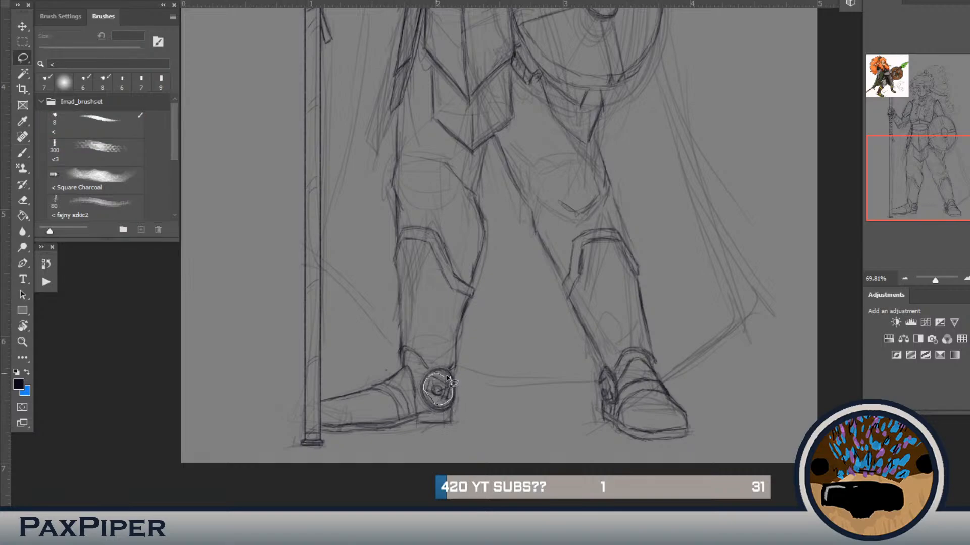
{"action": "key", "text": "ctrl+t"}
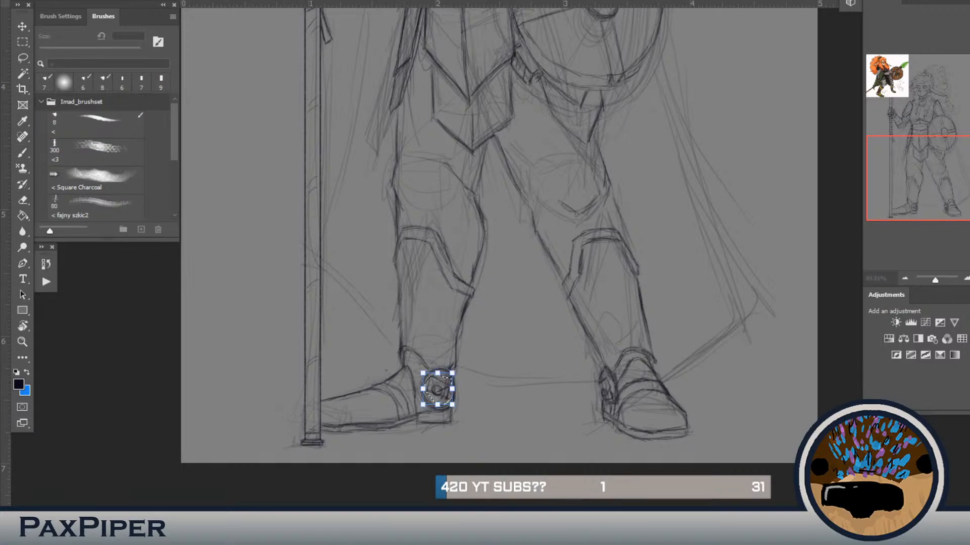
{"action": "key", "text": "Return"}
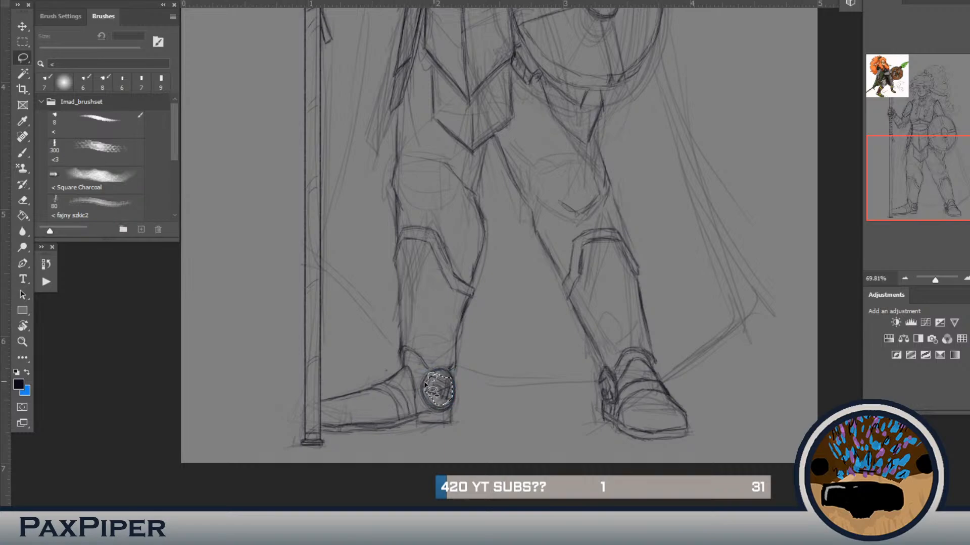
{"action": "key", "text": "ctrl+t"}
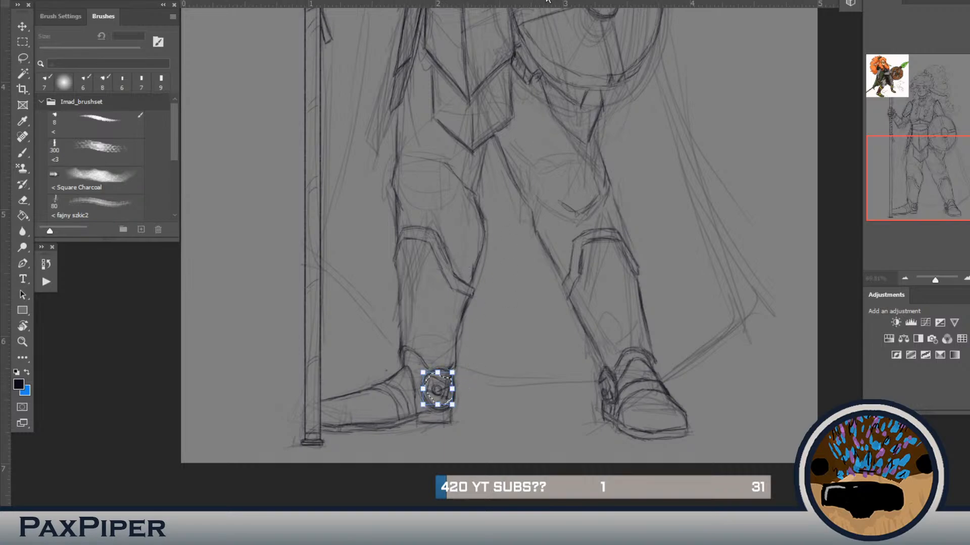
{"action": "left_click", "coordinate": [505, 1]}
{"action": "mouse_move", "coordinate": [441, 389]}
{"action": "left_mouse_down"}
{"action": "mouse_move", "coordinate": [443, 370]}
{"action": "mouse_move", "coordinate": [439, 383]}
{"action": "left_mouse_up"}
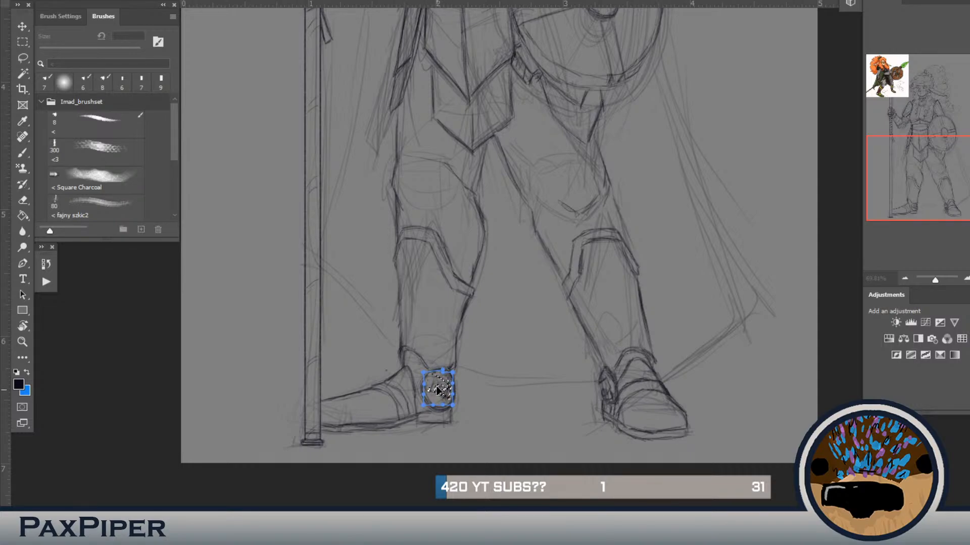
{"action": "key", "text": "Escape"}
{"action": "key", "text": "l"}
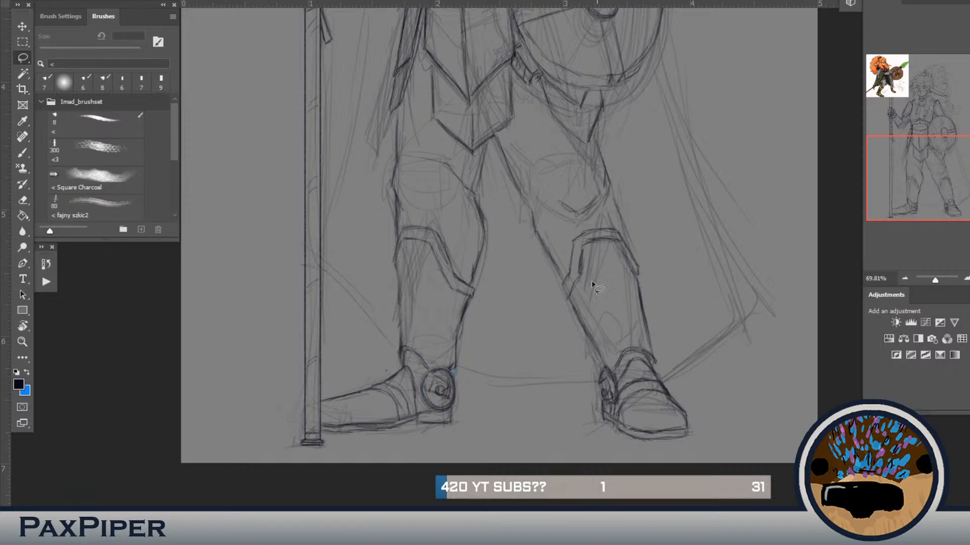
Step: Strengthen both contours of the staff-side shin between the shin guard's rim and the ankle
{"action": "key", "text": "b"}
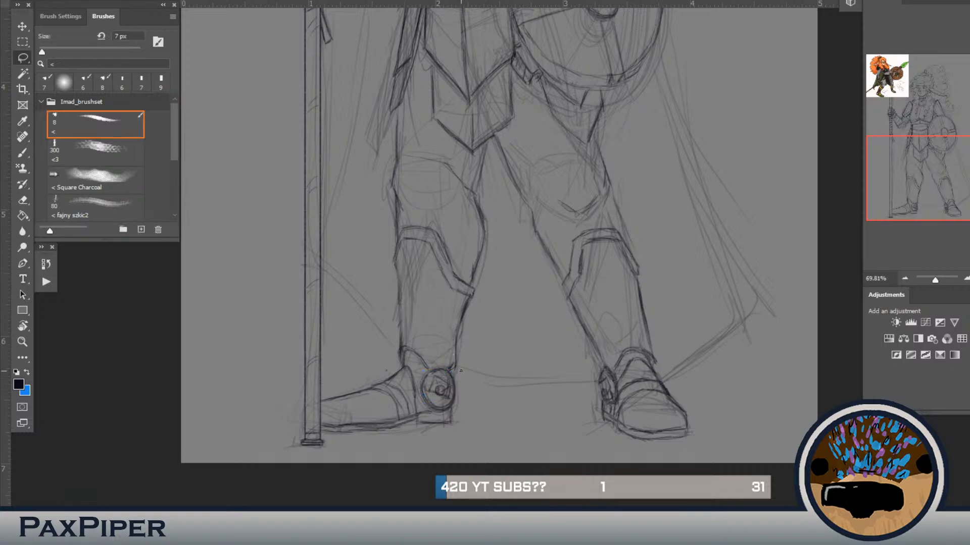
{"action": "left_click_drag", "start_coordinate": [461, 321], "coordinate": [456, 364]}
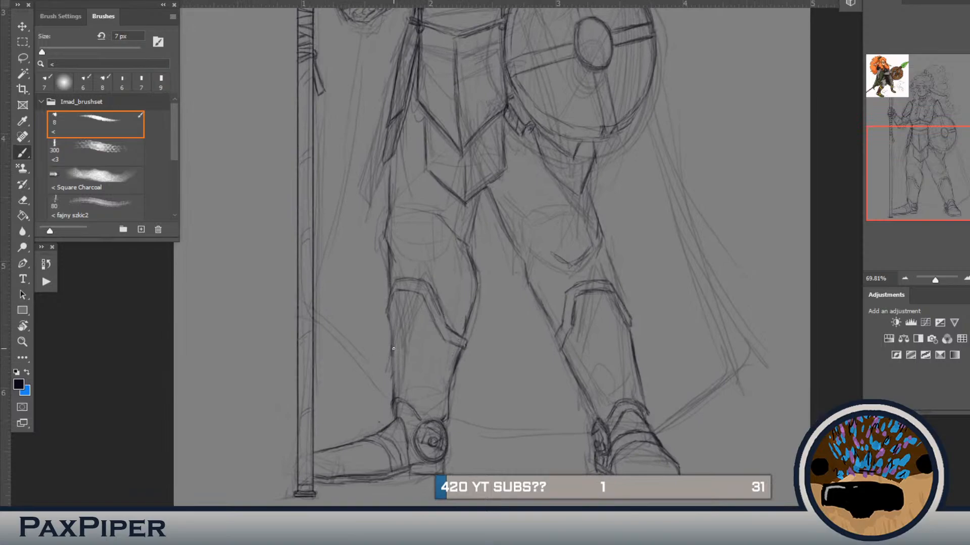
{"action": "left_click_drag", "start_coordinate": [389, 336], "coordinate": [395, 397]}
Step: Fill the shield-side thigh and knee with small U-shaped scale marks down to the shin guard
{"action": "scroll", "coordinate": [498, 347], "scroll_direction": "up", "scroll_amount": 5}
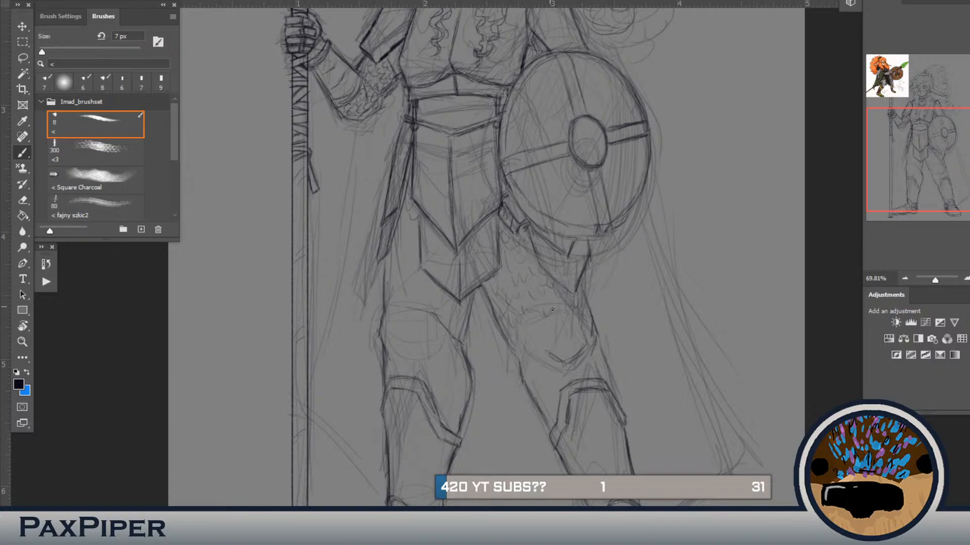
{"action": "mouse_move", "coordinate": [529, 318]}
{"action": "left_mouse_down"}
{"action": "mouse_move", "coordinate": [540, 321]}
{"action": "mouse_move", "coordinate": [512, 343]}
{"action": "left_mouse_up"}
{"action": "left_click_drag", "start_coordinate": [534, 351], "coordinate": [548, 340]}
{"action": "left_click_drag", "start_coordinate": [591, 310], "coordinate": [587, 325]}
{"action": "left_click_drag", "start_coordinate": [600, 349], "coordinate": [599, 364]}
{"action": "left_click_drag", "start_coordinate": [549, 353], "coordinate": [539, 370]}
{"action": "left_click_drag", "start_coordinate": [536, 375], "coordinate": [532, 387]}
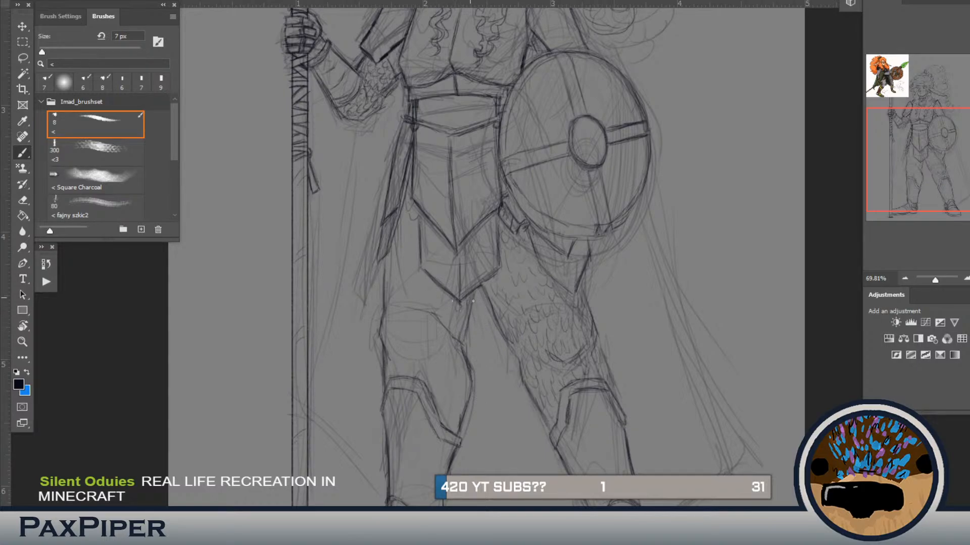
Step: Cover the staff-side thigh and knee with matching small scale marks from the hip armour to the shin guard
{"action": "mouse_move", "coordinate": [455, 312]}
{"action": "left_mouse_down"}
{"action": "mouse_move", "coordinate": [462, 334]}
{"action": "mouse_move", "coordinate": [449, 341]}
{"action": "mouse_move", "coordinate": [462, 382]}
{"action": "left_mouse_up"}
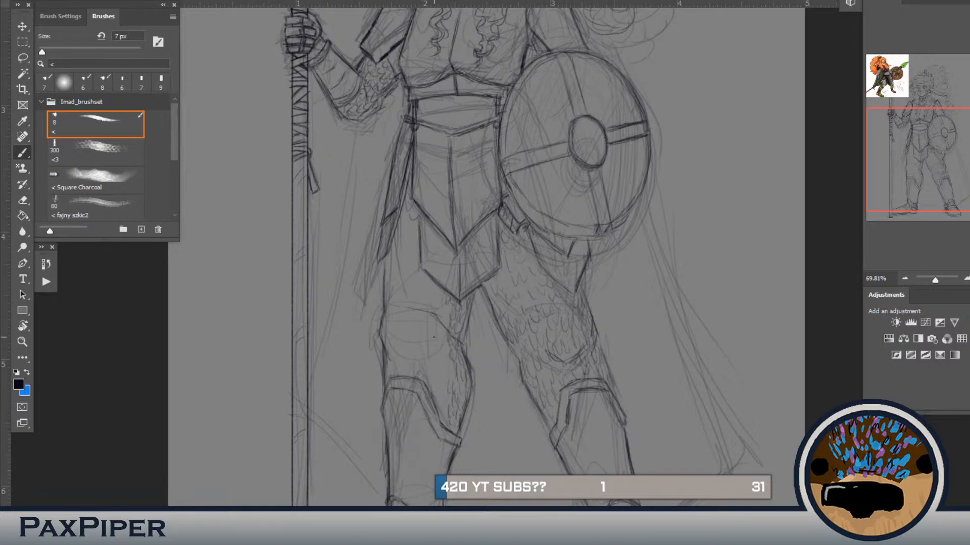
{"action": "left_click_drag", "start_coordinate": [442, 366], "coordinate": [446, 386]}
{"action": "mouse_move", "coordinate": [425, 277]}
{"action": "left_mouse_down"}
{"action": "mouse_move", "coordinate": [431, 306]}
{"action": "mouse_move", "coordinate": [446, 319]}
{"action": "mouse_move", "coordinate": [453, 308]}
{"action": "mouse_move", "coordinate": [427, 313]}
{"action": "mouse_move", "coordinate": [440, 320]}
{"action": "mouse_move", "coordinate": [431, 340]}
{"action": "mouse_move", "coordinate": [445, 342]}
{"action": "mouse_move", "coordinate": [425, 344]}
{"action": "mouse_move", "coordinate": [434, 345]}
{"action": "mouse_move", "coordinate": [433, 363]}
{"action": "mouse_move", "coordinate": [430, 386]}
{"action": "left_mouse_up"}
{"action": "mouse_move", "coordinate": [393, 251]}
{"action": "left_mouse_down"}
{"action": "mouse_move", "coordinate": [411, 275]}
{"action": "mouse_move", "coordinate": [418, 256]}
{"action": "mouse_move", "coordinate": [399, 273]}
{"action": "mouse_move", "coordinate": [408, 278]}
{"action": "mouse_move", "coordinate": [402, 269]}
{"action": "mouse_move", "coordinate": [418, 251]}
{"action": "mouse_move", "coordinate": [397, 257]}
{"action": "mouse_move", "coordinate": [394, 270]}
{"action": "mouse_move", "coordinate": [402, 238]}
{"action": "left_mouse_up"}
{"action": "mouse_move", "coordinate": [413, 301]}
{"action": "left_mouse_down"}
{"action": "mouse_move", "coordinate": [445, 291]}
{"action": "mouse_move", "coordinate": [445, 305]}
{"action": "mouse_move", "coordinate": [399, 303]}
{"action": "left_mouse_up"}
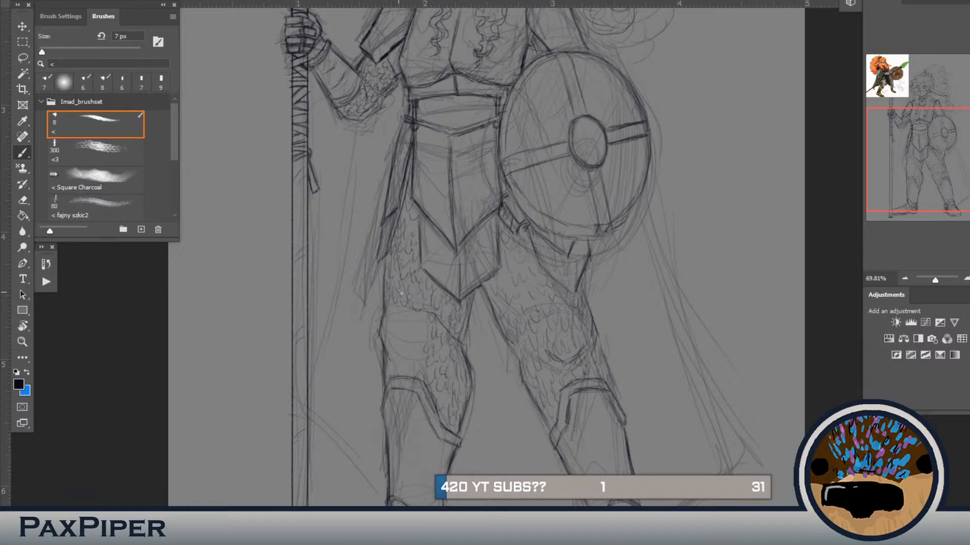
{"action": "mouse_move", "coordinate": [390, 314]}
{"action": "left_mouse_down"}
{"action": "mouse_move", "coordinate": [425, 318]}
{"action": "mouse_move", "coordinate": [417, 317]}
{"action": "left_mouse_up"}
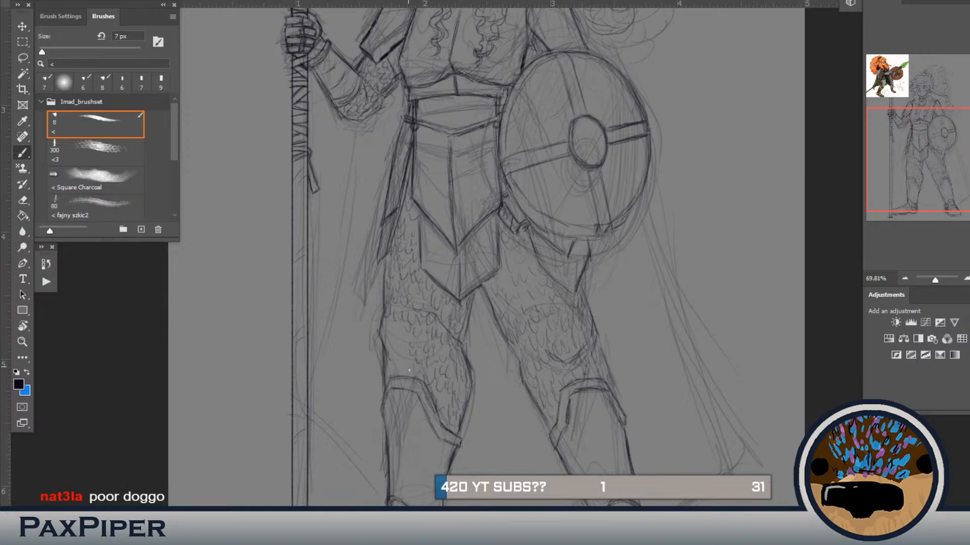
{"action": "left_click_drag", "start_coordinate": [409, 369], "coordinate": [413, 372]}
{"action": "left_click_drag", "start_coordinate": [397, 342], "coordinate": [406, 334]}
{"action": "left_click_drag", "start_coordinate": [398, 345], "coordinate": [402, 355]}
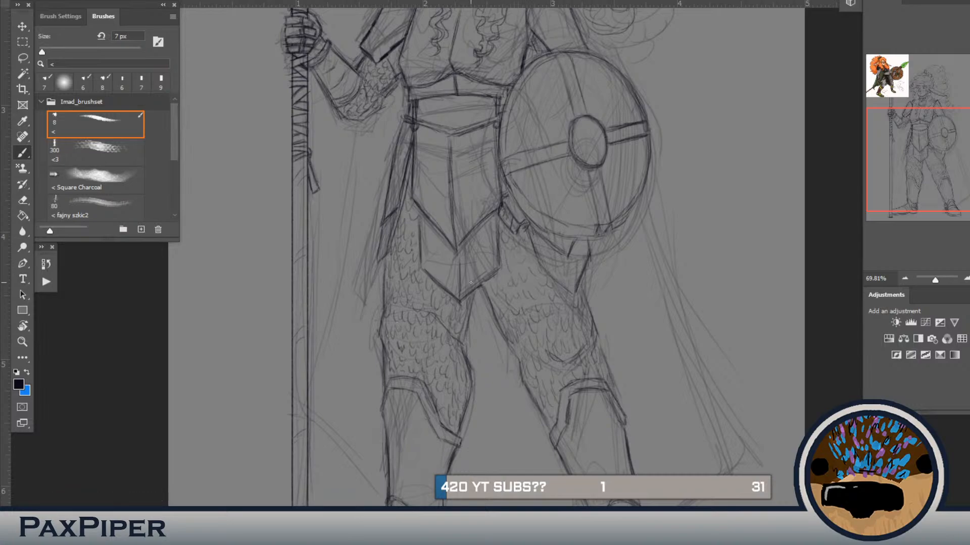
{"action": "scroll", "coordinate": [471, 282], "scroll_direction": "down", "scroll_amount": 3}
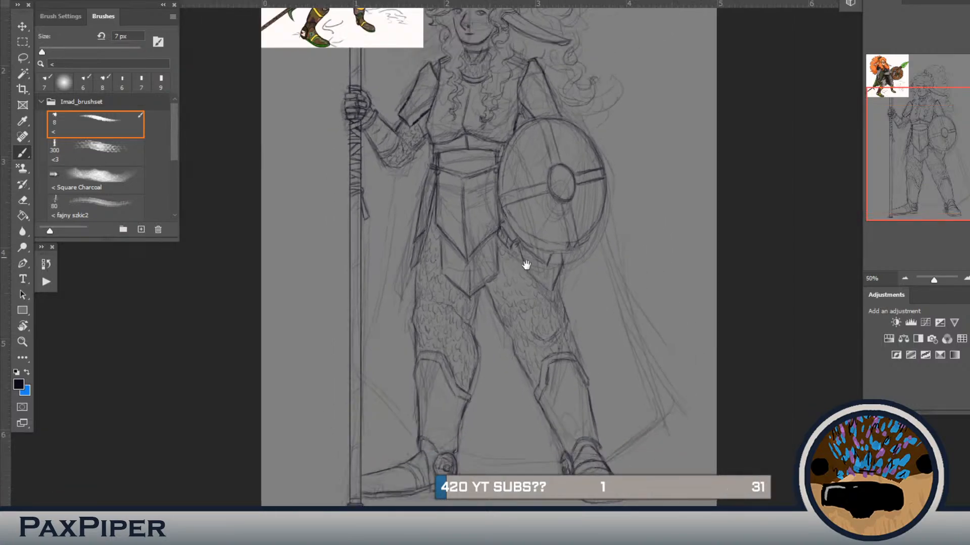
{"action": "left_click_drag", "start_coordinate": [525, 265], "coordinate": [552, 318]}
{"action": "left_click_drag", "start_coordinate": [530, 281], "coordinate": [541, 311]}
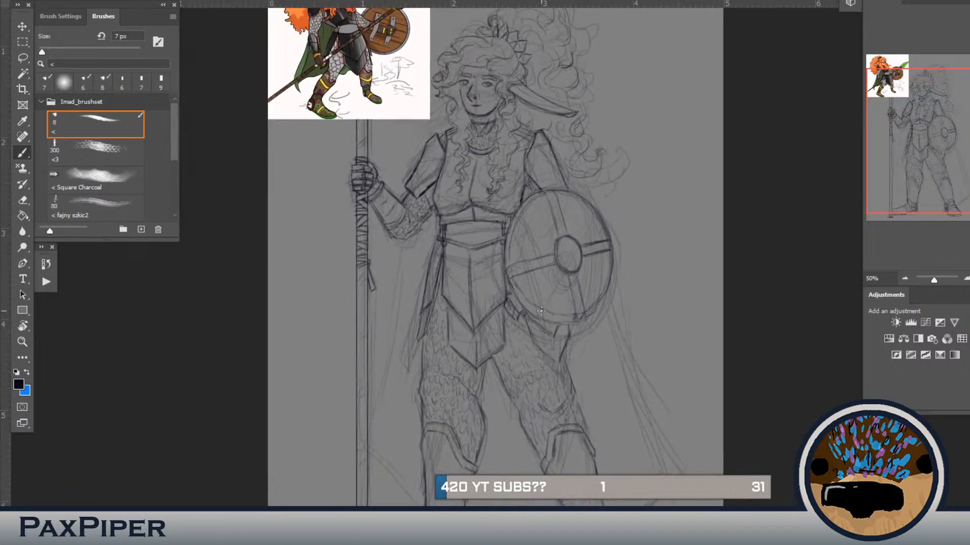
{"action": "scroll", "coordinate": [540, 310], "scroll_direction": "down", "scroll_amount": 1}
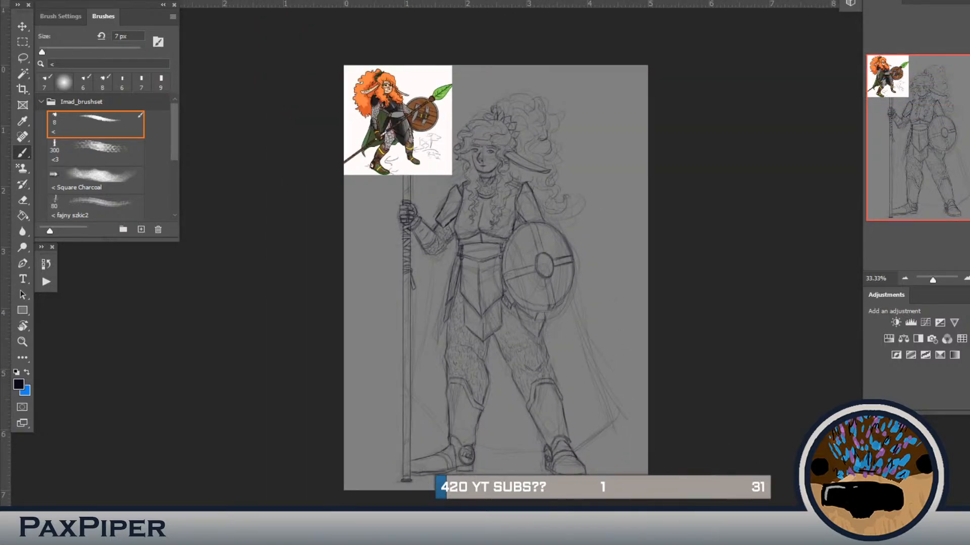
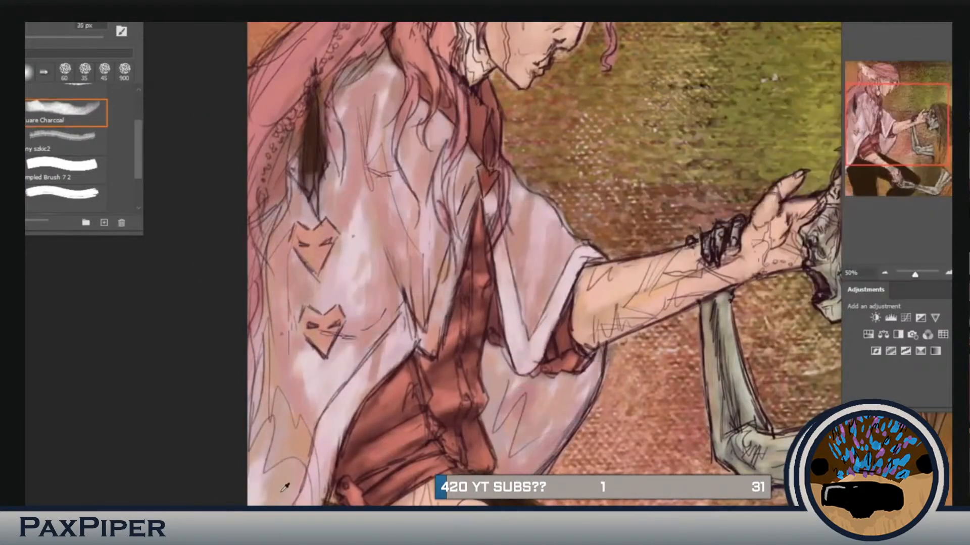
Step: Paint pink and mauve fold shading down the seated figure's cloak around the two heart emblems with the Square Charcoal brush
{"action": "key", "text": "]"}
{"action": "left_click_drag", "start_coordinate": [341, 167], "coordinate": [341, 196]}
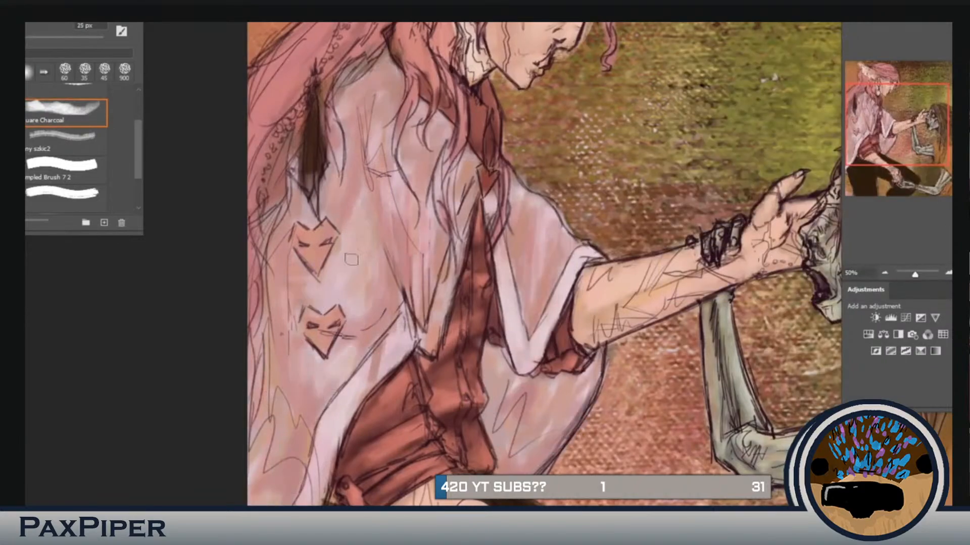
{"action": "left_click_drag", "start_coordinate": [339, 256], "coordinate": [333, 290]}
{"action": "mouse_move", "coordinate": [399, 365]}
{"action": "left_mouse_down"}
{"action": "mouse_move", "coordinate": [435, 261]}
{"action": "mouse_move", "coordinate": [406, 380]}
{"action": "left_mouse_up"}
{"action": "key", "text": "["}
{"action": "left_click_drag", "start_coordinate": [371, 353], "coordinate": [337, 437]}
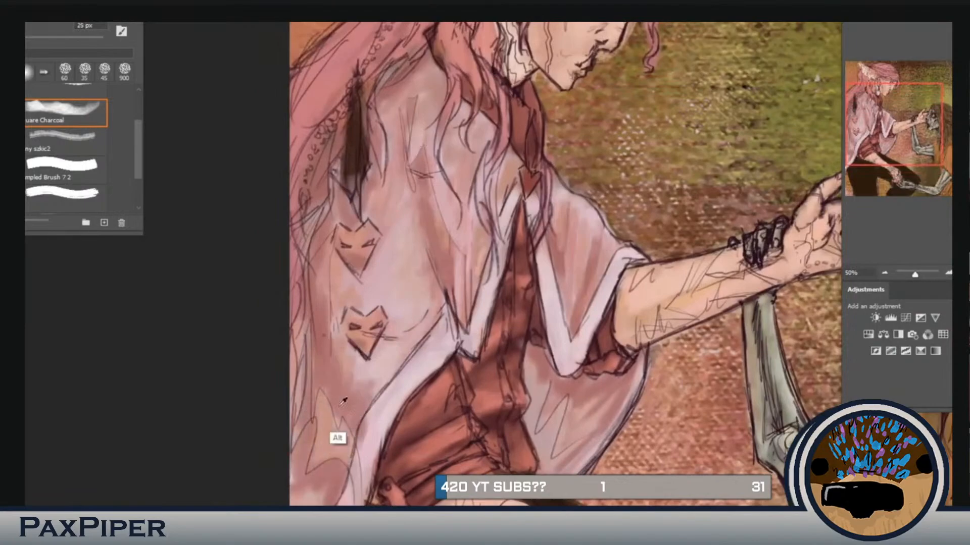
{"action": "left_click_drag", "start_coordinate": [349, 393], "coordinate": [323, 465]}
Step: Shade the cloak's front sleeve, its hem and the adjoining chest folds
{"action": "mouse_move", "coordinate": [554, 254]}
{"action": "left_mouse_down"}
{"action": "mouse_move", "coordinate": [471, 386]}
{"action": "mouse_move", "coordinate": [495, 252]}
{"action": "left_mouse_up"}
{"action": "left_click_drag", "start_coordinate": [566, 363], "coordinate": [478, 404]}
{"action": "mouse_move", "coordinate": [469, 305]}
{"action": "left_mouse_down"}
{"action": "mouse_move", "coordinate": [422, 368]}
{"action": "mouse_move", "coordinate": [399, 232]}
{"action": "mouse_move", "coordinate": [396, 258]}
{"action": "left_mouse_up"}
Step: Pick new paint colours and deepen the vertical folds across the upper body of the cloak
{"action": "key", "text": "ctrl+minus"}
{"action": "left_click", "coordinate": [844, 244]}
{"action": "left_click", "coordinate": [714, 104]}
{"action": "key", "text": "Return"}
{"action": "mouse_move", "coordinate": [434, 202]}
{"action": "left_mouse_down"}
{"action": "mouse_move", "coordinate": [427, 271]}
{"action": "mouse_move", "coordinate": [445, 303]}
{"action": "left_mouse_up"}
{"action": "key", "text": "ctrl+plus"}
{"action": "left_click_drag", "start_coordinate": [409, 149], "coordinate": [393, 208]}
{"action": "mouse_move", "coordinate": [393, 429]}
{"action": "left_mouse_down"}
{"action": "mouse_move", "coordinate": [548, 147]}
{"action": "mouse_move", "coordinate": [467, 445]}
{"action": "left_mouse_up"}
{"action": "key", "text": "Return"}
{"action": "left_click_drag", "start_coordinate": [440, 303], "coordinate": [459, 252]}
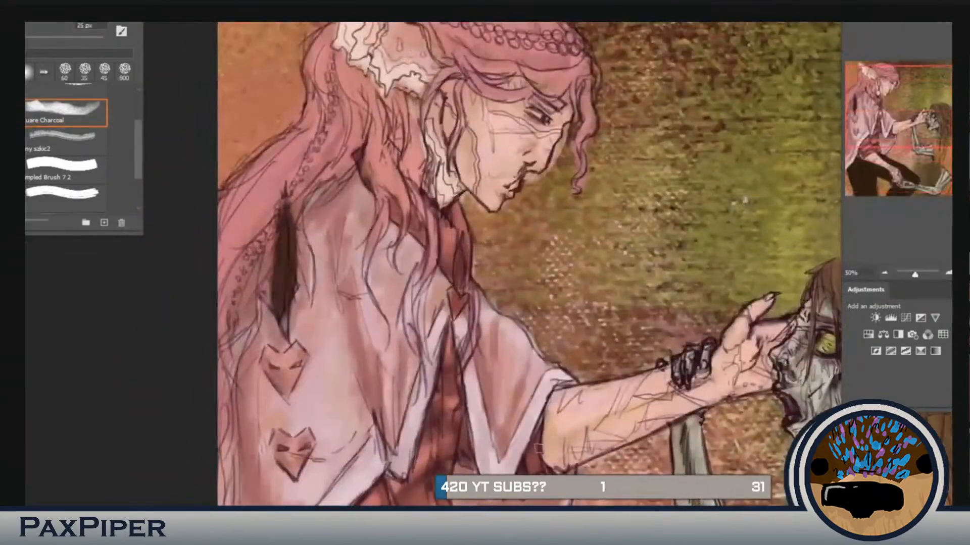
Step: Shade the pink hair on the crown, fringe and long strands using the Square Charcoal brush
{"action": "left_click_drag", "start_coordinate": [497, 485], "coordinate": [463, 156]}
{"action": "left_click_drag", "start_coordinate": [429, 91], "coordinate": [484, 469]}
{"action": "left_click", "coordinate": [105, 150]}
{"action": "scroll", "coordinate": [91, 151], "scroll_direction": "up", "scroll_amount": 2}
{"action": "left_click", "coordinate": [71, 116]}
{"action": "left_click", "coordinate": [82, 181]}
{"action": "left_click_drag", "start_coordinate": [454, 119], "coordinate": [555, 70]}
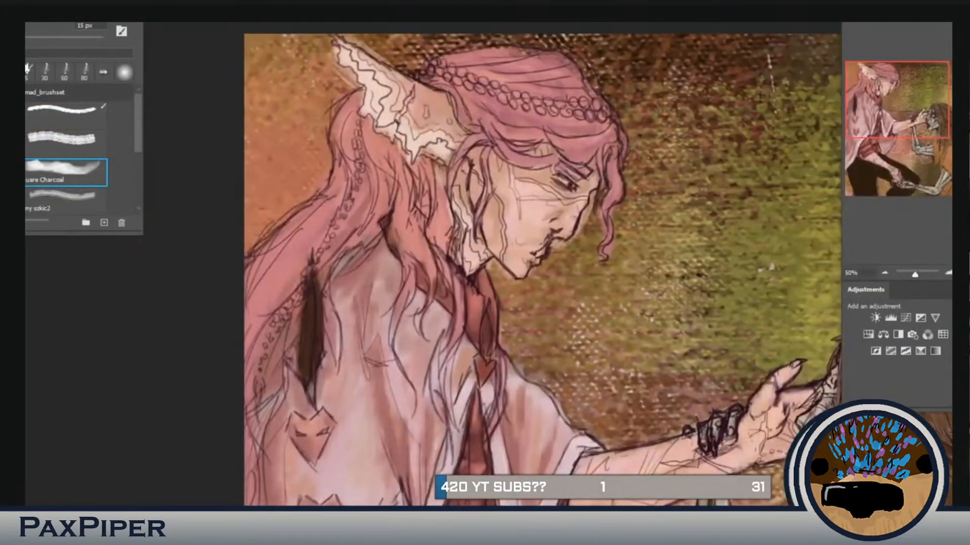
{"action": "left_click_drag", "start_coordinate": [495, 116], "coordinate": [532, 104]}
{"action": "key", "text": "Return"}
{"action": "left_click_drag", "start_coordinate": [381, 119], "coordinate": [316, 295]}
{"action": "left_click_drag", "start_coordinate": [389, 134], "coordinate": [412, 235]}
{"action": "left_click_drag", "start_coordinate": [554, 149], "coordinate": [496, 188]}
Step: Brush olive-brown tones over the seated figure's flat dark trousers along the thighs and the near leg's seam
{"action": "key", "text": "ctrl+minus"}
{"action": "left_click_drag", "start_coordinate": [444, 414], "coordinate": [404, 135]}
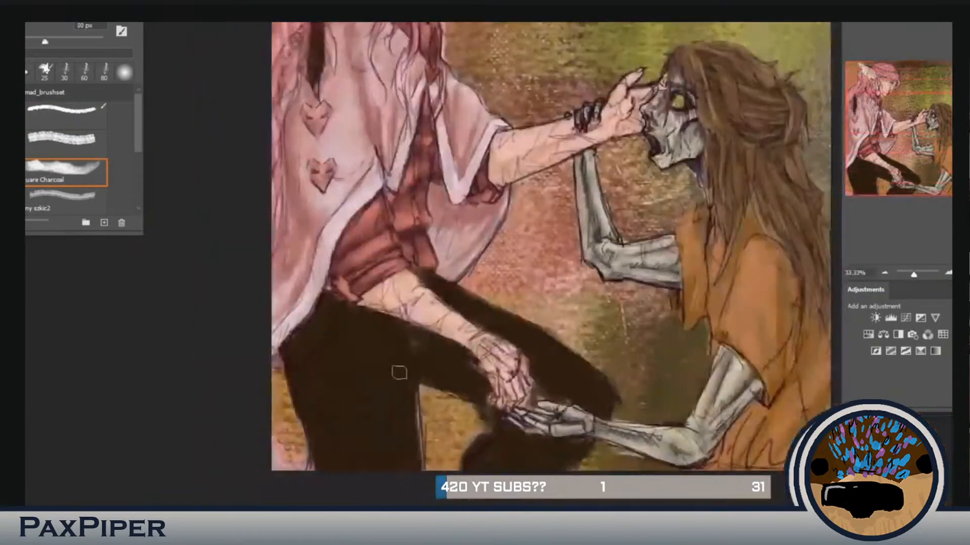
{"action": "left_click_drag", "start_coordinate": [530, 335], "coordinate": [591, 396]}
{"action": "left_click_drag", "start_coordinate": [444, 291], "coordinate": [515, 333]}
{"action": "left_click_drag", "start_coordinate": [351, 354], "coordinate": [402, 323]}
{"action": "mouse_move", "coordinate": [422, 354]}
{"action": "left_mouse_down"}
{"action": "mouse_move", "coordinate": [490, 399]}
{"action": "mouse_move", "coordinate": [420, 467]}
{"action": "left_mouse_up"}
Step: Pick another colour and paint along the extended thigh's upper edge and down the near trouser leg
{"action": "key", "text": "n"}
{"action": "left_click", "coordinate": [763, 204]}
{"action": "key", "text": "Return"}
{"action": "left_click_drag", "start_coordinate": [452, 291], "coordinate": [583, 368]}
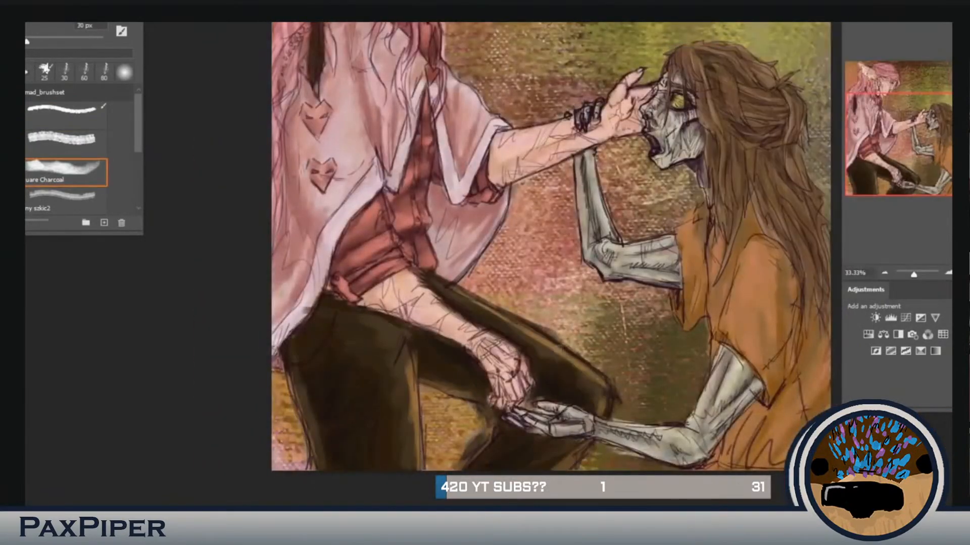
{"action": "left_click_drag", "start_coordinate": [404, 335], "coordinate": [397, 459]}
{"action": "key", "text": "ctrl+minus"}
{"action": "key", "text": "ctrl+plus"}
Step: Build up olive and dark brown folds on the trousers at the hip, both knees and lower legs
{"action": "left_click_drag", "start_coordinate": [328, 367], "coordinate": [295, 394]}
{"action": "mouse_move", "coordinate": [337, 315]}
{"action": "left_mouse_down"}
{"action": "mouse_move", "coordinate": [311, 334]}
{"action": "mouse_move", "coordinate": [316, 358]}
{"action": "left_mouse_up"}
{"action": "mouse_move", "coordinate": [506, 344]}
{"action": "left_mouse_down"}
{"action": "mouse_move", "coordinate": [546, 373]}
{"action": "mouse_move", "coordinate": [526, 361]}
{"action": "left_mouse_up"}
{"action": "left_click_drag", "start_coordinate": [488, 344], "coordinate": [537, 371]}
{"action": "left_click_drag", "start_coordinate": [480, 429], "coordinate": [457, 449]}
{"action": "left_click_drag", "start_coordinate": [532, 455], "coordinate": [501, 469]}
{"action": "left_click_drag", "start_coordinate": [371, 367], "coordinate": [423, 391]}
{"action": "left_click_drag", "start_coordinate": [408, 293], "coordinate": [482, 337]}
{"action": "left_click_drag", "start_coordinate": [376, 427], "coordinate": [372, 470]}
{"action": "left_click_drag", "start_coordinate": [257, 361], "coordinate": [271, 419]}
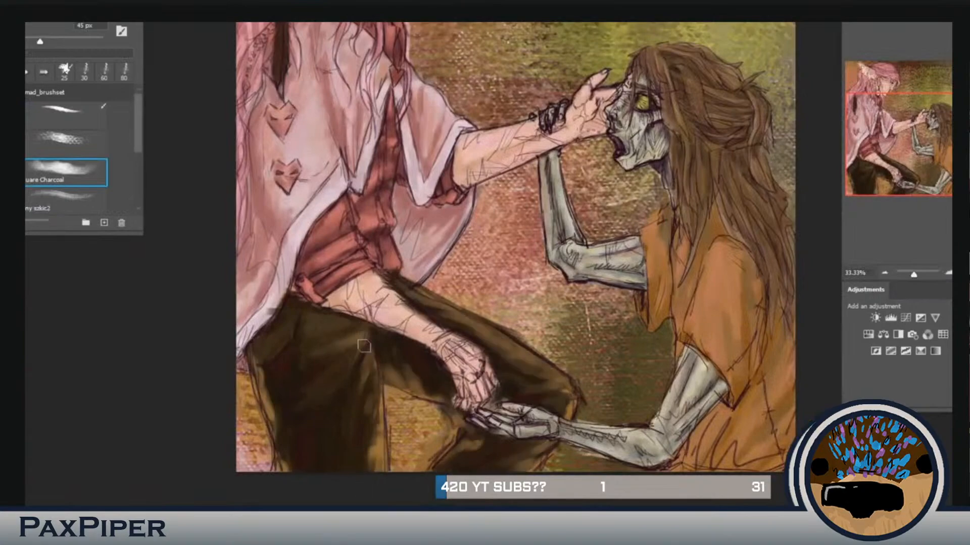
{"action": "left_click_drag", "start_coordinate": [511, 333], "coordinate": [546, 361]}
{"action": "left_click_drag", "start_coordinate": [371, 329], "coordinate": [360, 357]}
{"action": "left_click_drag", "start_coordinate": [357, 468], "coordinate": [374, 448]}
Step: Pick new colours and tint the cloak's underside lavender while adding shading around the front sleeve
{"action": "left_click_drag", "start_coordinate": [454, 303], "coordinate": [412, 314]}
{"action": "key", "text": "n"}
{"action": "left_click", "coordinate": [758, 151]}
{"action": "key", "text": "Return"}
{"action": "mouse_move", "coordinate": [353, 177]}
{"action": "left_mouse_down"}
{"action": "mouse_move", "coordinate": [378, 255]}
{"action": "mouse_move", "coordinate": [456, 299]}
{"action": "left_mouse_up"}
{"action": "left_click", "coordinate": [477, 351], "text": "alt"}
{"action": "key", "text": "n"}
{"action": "key", "text": "Return"}
{"action": "left_click_drag", "start_coordinate": [505, 364], "coordinate": [487, 384]}
{"action": "left_click", "coordinate": [477, 304], "text": "alt"}
{"action": "left_click_drag", "start_coordinate": [470, 303], "coordinate": [505, 284]}
{"action": "left_click_drag", "start_coordinate": [504, 236], "coordinate": [500, 279]}
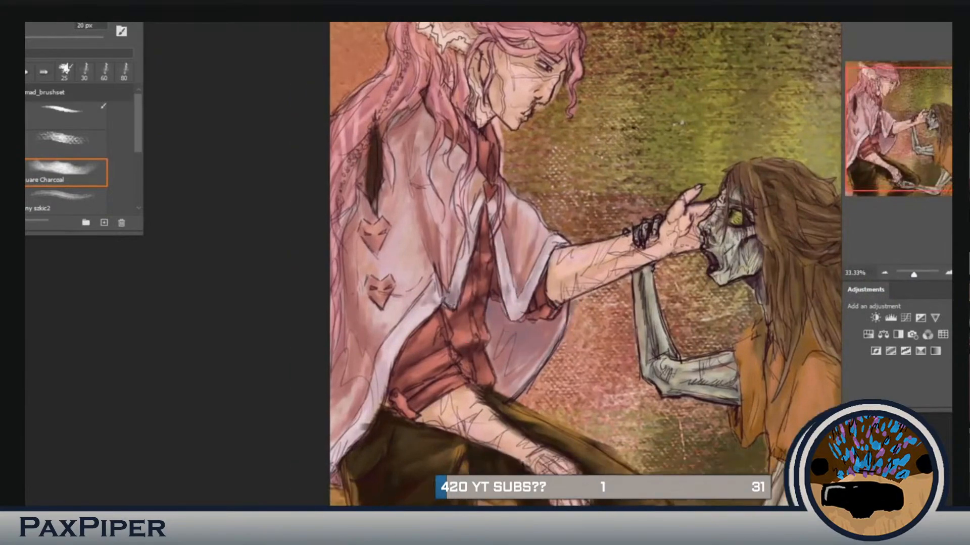
Step: Add more fold shading to the cloak's shoulder, chest and the area beside the heart emblems
{"action": "left_click_drag", "start_coordinate": [381, 363], "coordinate": [365, 417]}
{"action": "left_click", "coordinate": [396, 347], "text": "alt"}
{"action": "left_click_drag", "start_coordinate": [427, 314], "coordinate": [384, 377]}
{"action": "left_click_drag", "start_coordinate": [455, 242], "coordinate": [366, 312]}
{"action": "left_click_drag", "start_coordinate": [455, 206], "coordinate": [439, 245]}
Step: Shade the pink ponytail, braid and fringe with a smaller Square Charcoal brush
{"action": "key", "text": "ctrl+plus"}
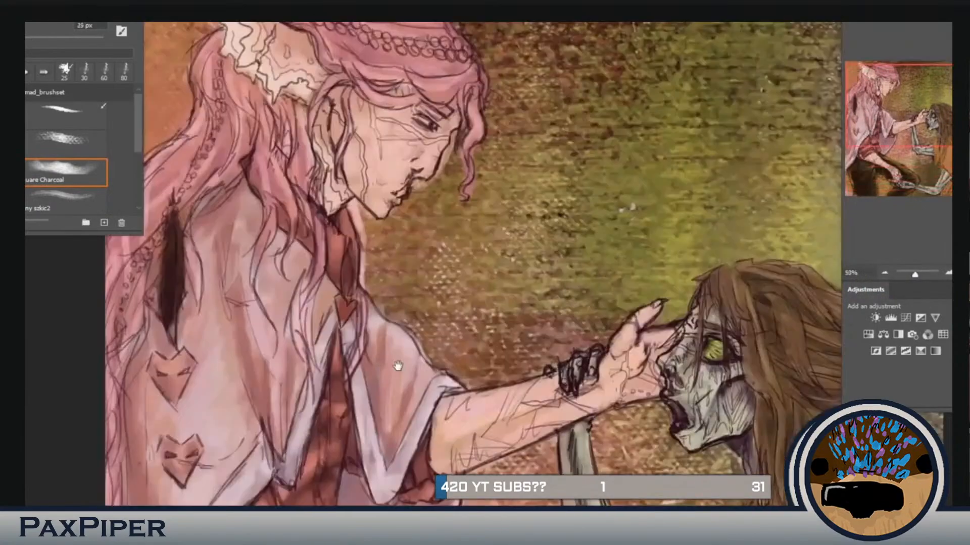
{"action": "left_click_drag", "start_coordinate": [398, 366], "coordinate": [524, 457]}
{"action": "key", "text": "bracketleft"}
{"action": "key", "text": "bracketleft"}
{"action": "key", "text": "bracketleft"}
{"action": "left_click_drag", "start_coordinate": [330, 174], "coordinate": [255, 312]}
{"action": "left_click_drag", "start_coordinate": [457, 111], "coordinate": [528, 144]}
{"action": "left_click_drag", "start_coordinate": [390, 177], "coordinate": [442, 293]}
{"action": "left_click_drag", "start_coordinate": [376, 151], "coordinate": [308, 280]}
{"action": "left_click_drag", "start_coordinate": [455, 253], "coordinate": [434, 259]}
{"action": "left_click_drag", "start_coordinate": [326, 152], "coordinate": [237, 303]}
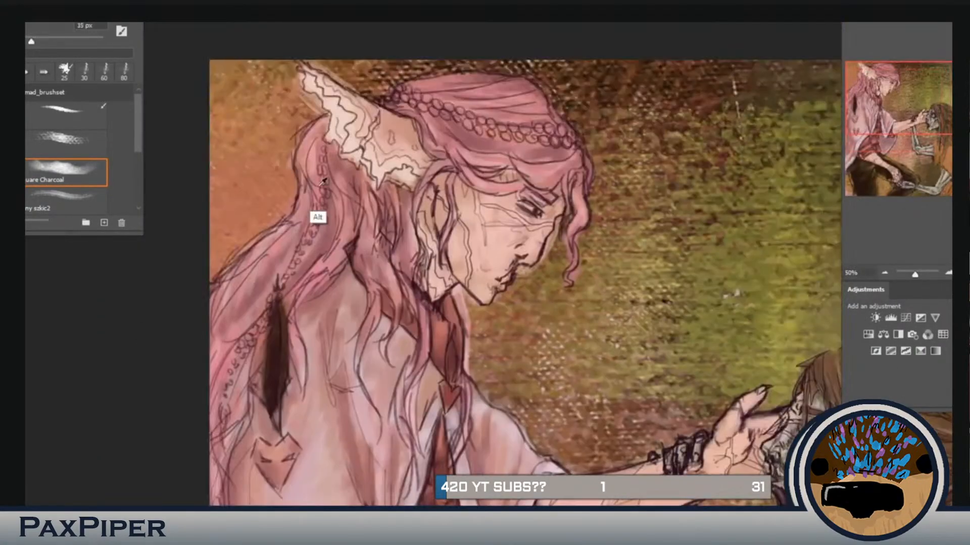
{"action": "left_click_drag", "start_coordinate": [404, 313], "coordinate": [390, 252]}
{"action": "left_click_drag", "start_coordinate": [559, 122], "coordinate": [549, 177]}
Step: Add fine tonal strands to the pink hair with the tapered first brush of the set at 25 px in a newly picked colour
{"action": "left_click", "coordinate": [66, 115]}
{"action": "key", "text": "n"}
{"action": "key", "text": "Return"}
{"action": "mouse_move", "coordinate": [454, 253]}
{"action": "left_mouse_down"}
{"action": "mouse_move", "coordinate": [470, 259]}
{"action": "mouse_move", "coordinate": [466, 288]}
{"action": "left_mouse_up"}
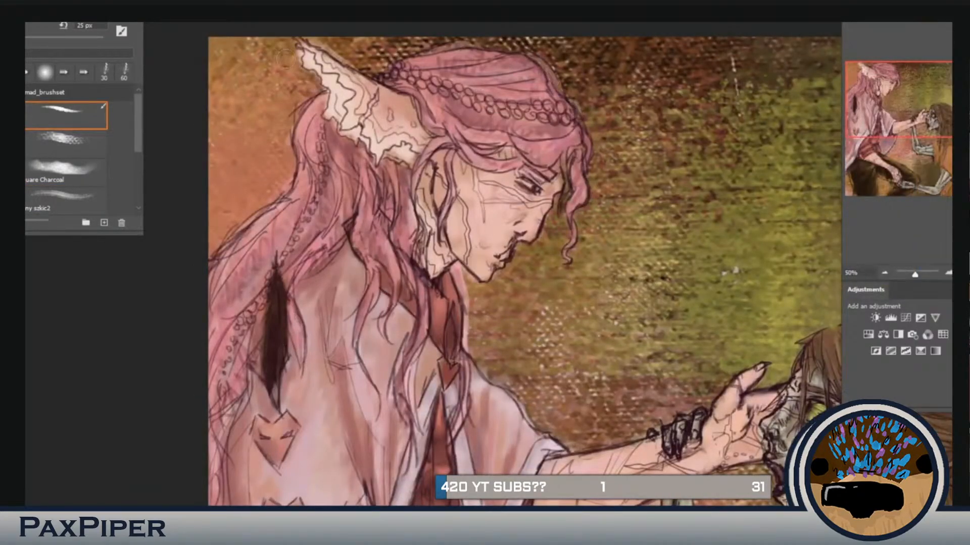
{"action": "left_click_drag", "start_coordinate": [556, 500], "coordinate": [460, 25]}
{"action": "left_click_drag", "start_coordinate": [483, 387], "coordinate": [520, 403]}
{"action": "left_click_drag", "start_coordinate": [462, 375], "coordinate": [447, 410]}
{"action": "mouse_move", "coordinate": [580, 81]}
{"action": "left_mouse_down"}
{"action": "mouse_move", "coordinate": [638, 368]}
{"action": "mouse_move", "coordinate": [686, 487]}
{"action": "left_mouse_up"}
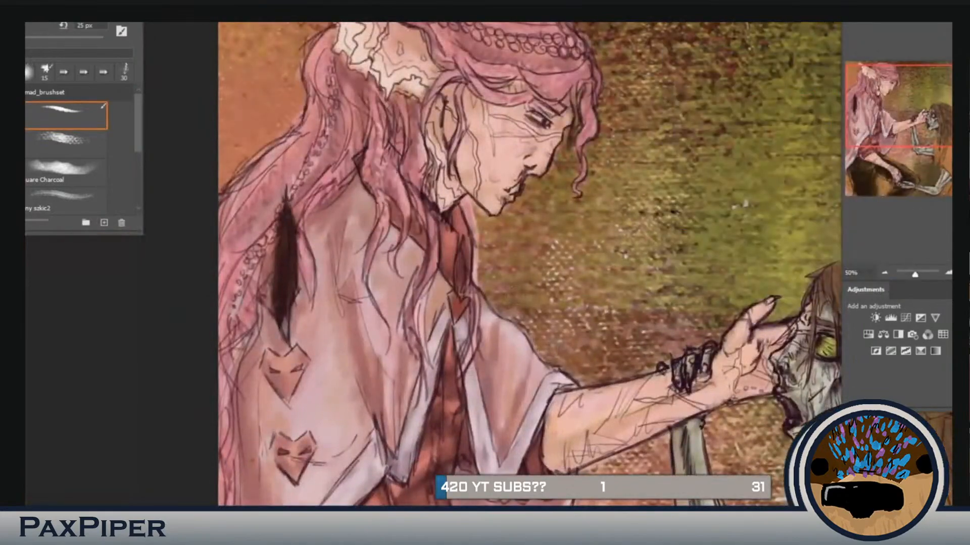
{"action": "left_click_drag", "start_coordinate": [505, 283], "coordinate": [516, 378]}
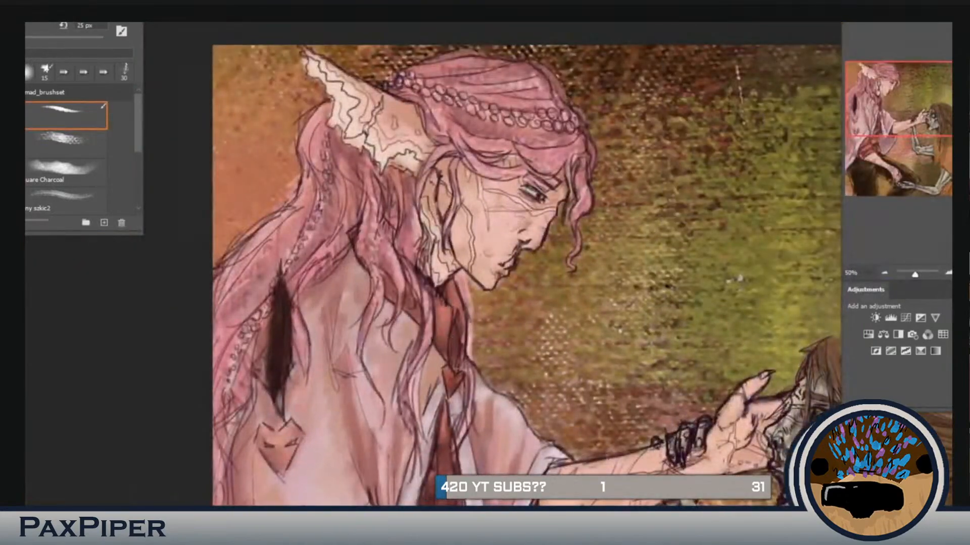
Step: Paint reddish-brown and orange mottling over the kneeling figure's hair, face and robe with a 297 px splatter brush
{"action": "key", "text": "ctrl+minus"}
{"action": "key", "text": "ctrl+minus"}
{"action": "key", "text": "ctrl+plus"}
{"action": "left_click_drag", "start_coordinate": [753, 374], "coordinate": [672, 388]}
{"action": "left_click_drag", "start_coordinate": [604, 303], "coordinate": [571, 414]}
{"action": "mouse_move", "coordinate": [581, 374]}
{"action": "left_mouse_down"}
{"action": "mouse_move", "coordinate": [592, 304]}
{"action": "mouse_move", "coordinate": [612, 356]}
{"action": "left_mouse_up"}
{"action": "scroll", "coordinate": [66, 161], "scroll_direction": "down", "scroll_amount": 3}
{"action": "left_click", "coordinate": [63, 196]}
{"action": "left_click_drag", "start_coordinate": [672, 348], "coordinate": [586, 434]}
{"action": "mouse_move", "coordinate": [596, 329]}
{"action": "left_mouse_down"}
{"action": "mouse_move", "coordinate": [606, 207]}
{"action": "mouse_move", "coordinate": [589, 165]}
{"action": "left_mouse_up"}
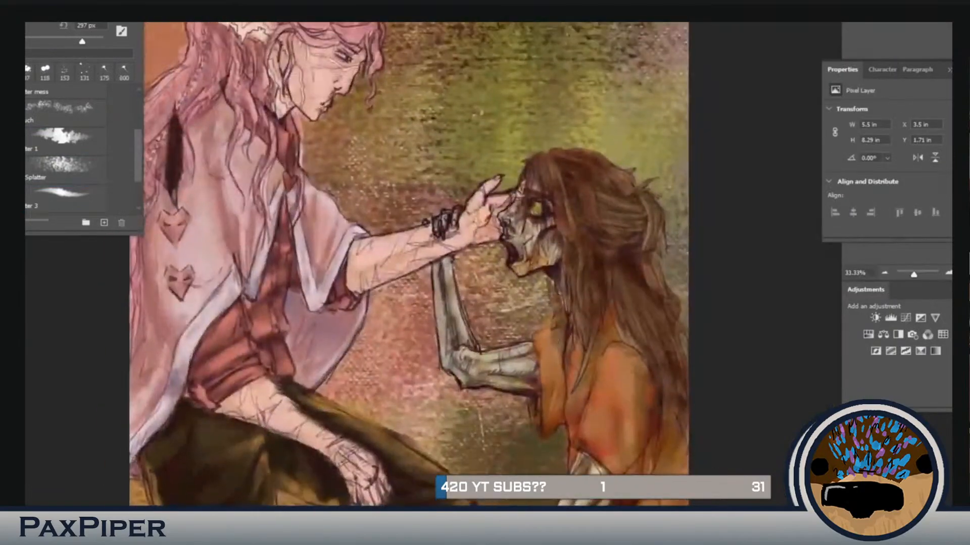
Step: Switch to the tapered first brush and shade the kneeling figure's face around the eye, cheek and open jaw
{"action": "scroll", "coordinate": [65, 151], "scroll_direction": "up", "scroll_amount": 5}
{"action": "left_click", "coordinate": [66, 116]}
{"action": "key", "text": "ctrl+plus"}
{"action": "key", "text": "ctrl+plus"}
{"action": "left_click_drag", "start_coordinate": [606, 237], "coordinate": [649, 217]}
{"action": "left_click", "coordinate": [931, 89]}
{"action": "left_click_drag", "start_coordinate": [649, 166], "coordinate": [657, 185]}
{"action": "left_click_drag", "start_coordinate": [632, 236], "coordinate": [632, 288]}
{"action": "left_click_drag", "start_coordinate": [606, 204], "coordinate": [585, 252]}
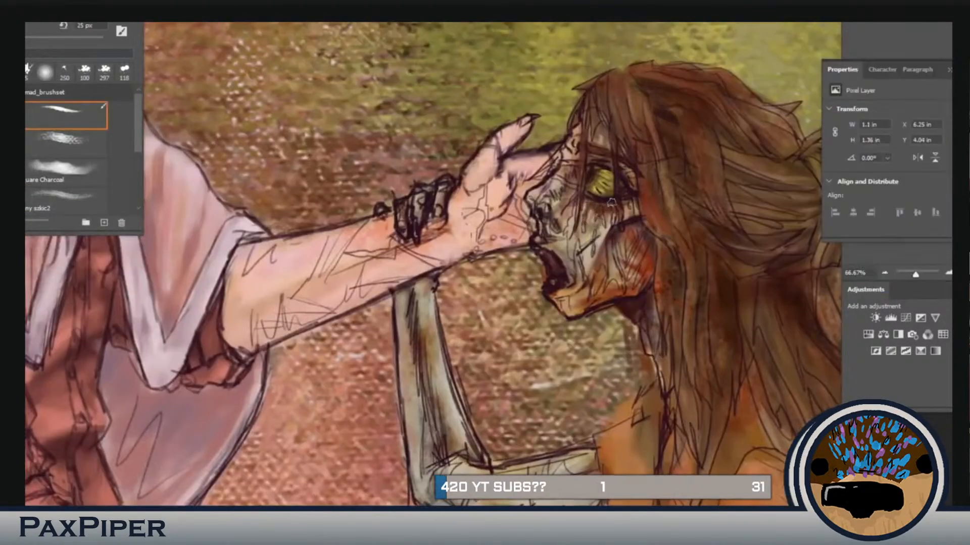
{"action": "left_click_drag", "start_coordinate": [546, 217], "coordinate": [573, 249]}
{"action": "left_click_drag", "start_coordinate": [559, 280], "coordinate": [583, 313]}
{"action": "left_click_drag", "start_coordinate": [617, 149], "coordinate": [630, 159]}
Step: Shade the kneeling figure's orange robe, sleeve and bony arms with the tapered brush at 40 px
{"action": "left_click_drag", "start_coordinate": [672, 434], "coordinate": [485, 250]}
{"action": "left_click_drag", "start_coordinate": [522, 347], "coordinate": [533, 305]}
{"action": "key", "text": "ctrl+minus"}
{"action": "left_click_drag", "start_coordinate": [606, 404], "coordinate": [606, 263]}
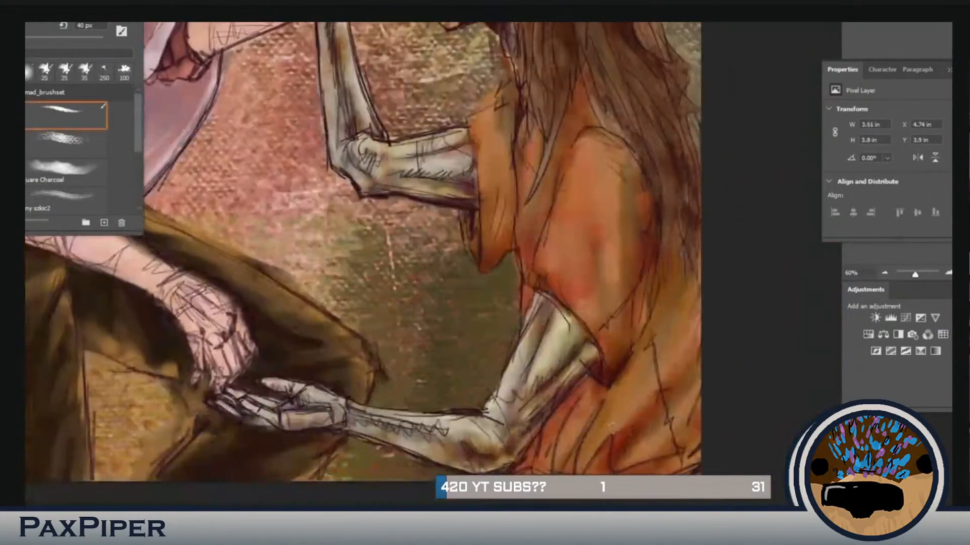
{"action": "left_click_drag", "start_coordinate": [636, 404], "coordinate": [596, 455]}
{"action": "left_click_drag", "start_coordinate": [551, 328], "coordinate": [568, 374]}
{"action": "left_click_drag", "start_coordinate": [556, 283], "coordinate": [555, 347]}
{"action": "left_click_drag", "start_coordinate": [298, 444], "coordinate": [334, 454]}
{"action": "left_click_drag", "start_coordinate": [556, 202], "coordinate": [628, 342]}
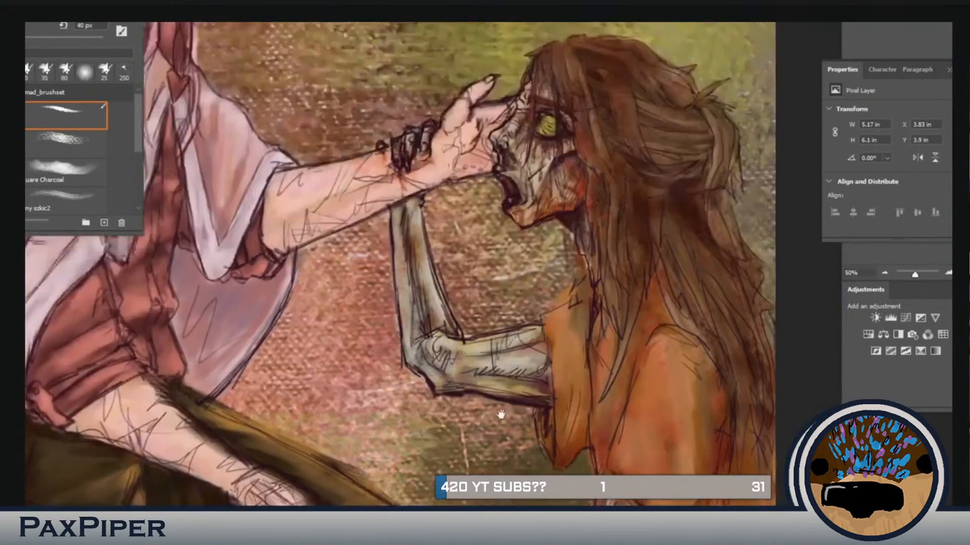
{"action": "left_click_drag", "start_coordinate": [581, 252], "coordinate": [592, 267]}
Step: Replace the green and pink textured backdrop with the plain orange-brown background and select the Square Charcoal brush for it
{"action": "key", "text": "ctrl+minus"}
{"action": "key", "text": "ctrl+minus"}
{"action": "left_click_drag", "start_coordinate": [596, 324], "coordinate": [656, 340]}
{"action": "left_click", "coordinate": [731, 112]}
{"action": "left_click", "coordinate": [935, 82]}
{"action": "left_click", "coordinate": [66, 173]}
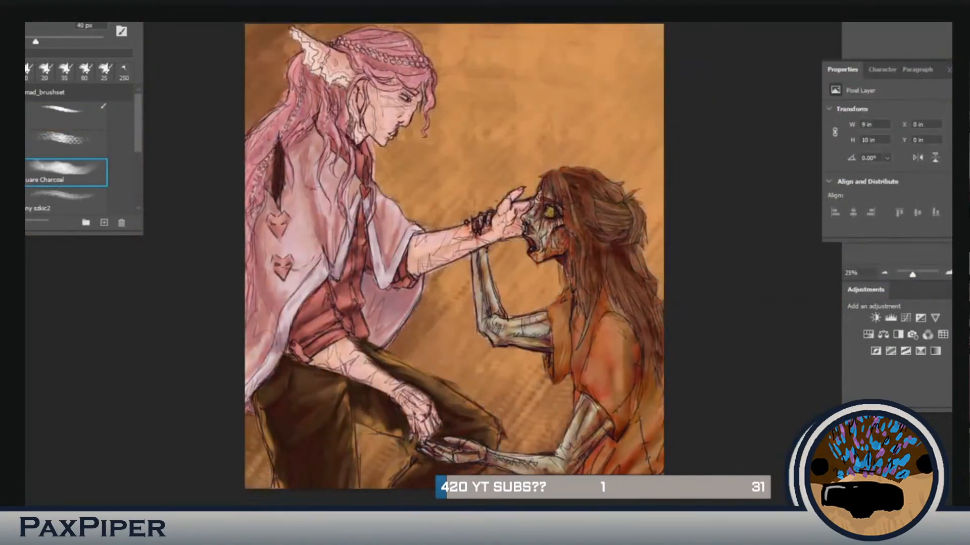
Step: Paint tall purple-brown and orange vertical streaks across the background with the Square Charcoal brush at 150 px
{"action": "left_click_drag", "start_coordinate": [628, 30], "coordinate": [608, 162]}
{"action": "left_click_drag", "start_coordinate": [493, 48], "coordinate": [513, 121]}
{"action": "left_click_drag", "start_coordinate": [588, 40], "coordinate": [609, 121]}
{"action": "left_click_drag", "start_coordinate": [634, 30], "coordinate": [636, 108]}
{"action": "left_click_drag", "start_coordinate": [520, 35], "coordinate": [510, 187]}
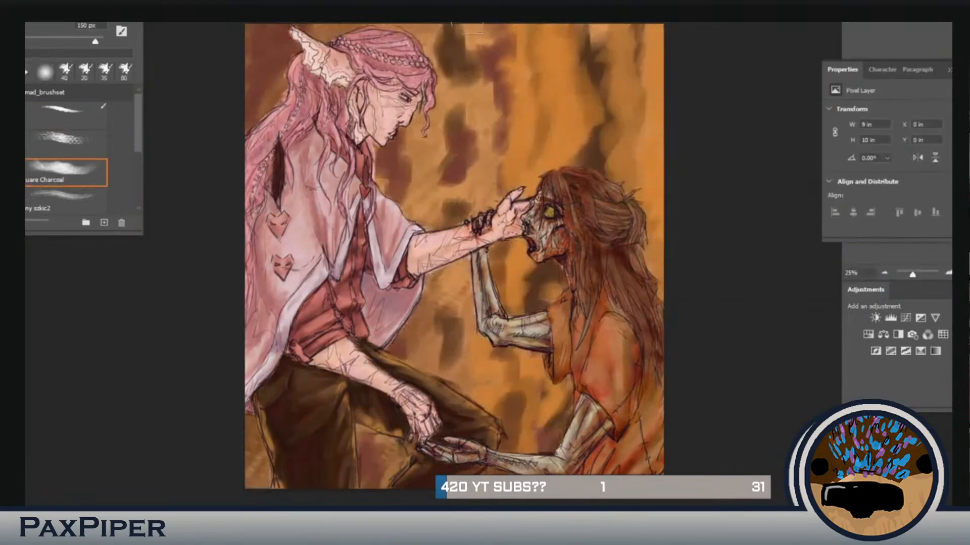
{"action": "left_click_drag", "start_coordinate": [594, 83], "coordinate": [563, 164]}
{"action": "left_click_drag", "start_coordinate": [559, 46], "coordinate": [558, 117]}
Step: Transform the background paint layer and add more vertical strokes between and above the two figures at 125 px
{"action": "key", "text": "ctrl+t"}
{"action": "right_click", "coordinate": [407, 239]}
{"action": "left_click", "coordinate": [473, 449]}
{"action": "key", "text": "Return"}
{"action": "left_click_drag", "start_coordinate": [508, 158], "coordinate": [505, 177]}
{"action": "left_click_drag", "start_coordinate": [460, 30], "coordinate": [462, 63]}
{"action": "left_click_drag", "start_coordinate": [525, 356], "coordinate": [525, 409]}
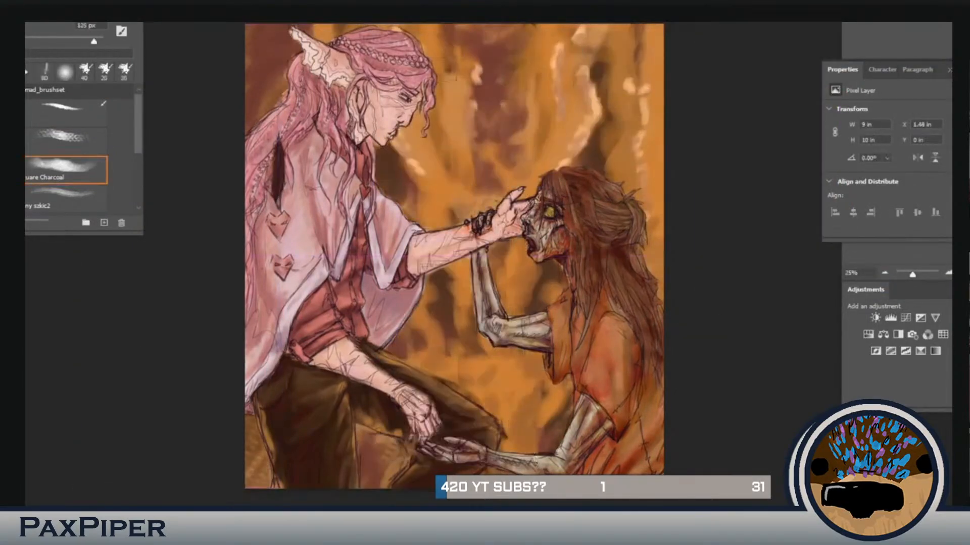
Step: Merge the background paint layer down and add further purple-brown and orange vertical streaks behind both figures
{"action": "key", "text": "ctrl+e"}
{"action": "left_click_drag", "start_coordinate": [263, 32], "coordinate": [258, 117]}
{"action": "left_click_drag", "start_coordinate": [490, 30], "coordinate": [491, 189]}
{"action": "left_click_drag", "start_coordinate": [598, 66], "coordinate": [601, 111]}
{"action": "left_click_drag", "start_coordinate": [531, 68], "coordinate": [529, 159]}
{"action": "left_click_drag", "start_coordinate": [444, 272], "coordinate": [442, 376]}
{"action": "left_click_drag", "start_coordinate": [462, 50], "coordinate": [462, 102]}
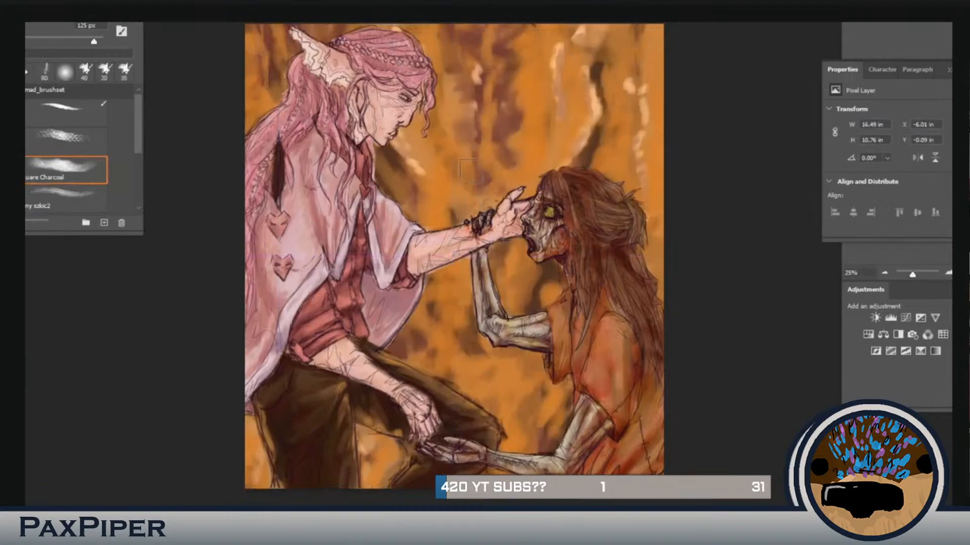
Step: Extend the vertical background streaks and overlay textured vertical strokes with the Palette Knife Textured brush at 125 px
{"action": "left_click_drag", "start_coordinate": [595, 71], "coordinate": [591, 167]}
{"action": "left_click_drag", "start_coordinate": [457, 32], "coordinate": [459, 99]}
{"action": "left_click_drag", "start_coordinate": [387, 147], "coordinate": [425, 217]}
{"action": "scroll", "coordinate": [66, 157], "scroll_direction": "down", "scroll_amount": 5}
{"action": "left_click", "coordinate": [66, 182]}
{"action": "left_click_drag", "start_coordinate": [543, 45], "coordinate": [543, 166]}
{"action": "left_click_drag", "start_coordinate": [641, 65], "coordinate": [642, 197]}
{"action": "left_click_drag", "start_coordinate": [478, 76], "coordinate": [478, 192]}
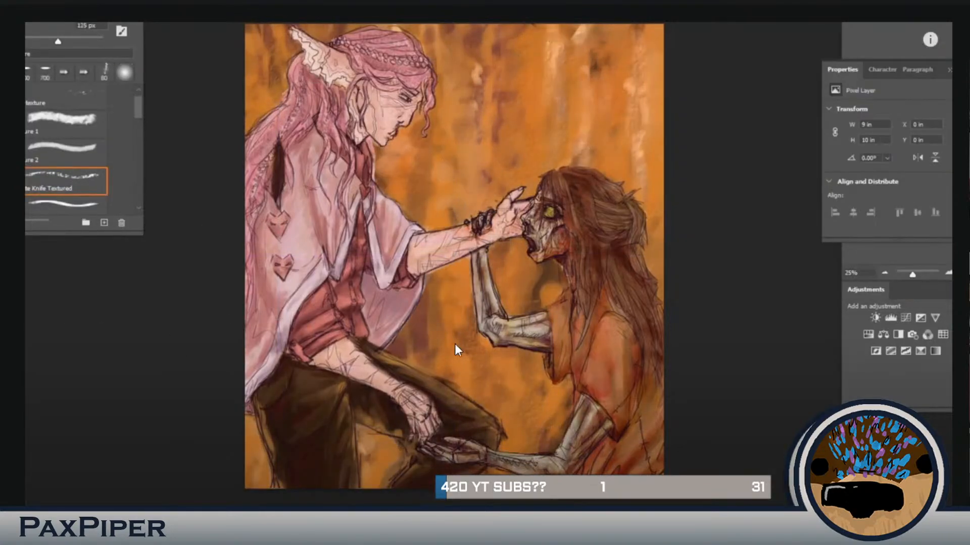
{"action": "left_click_drag", "start_coordinate": [510, 245], "coordinate": [510, 316]}
{"action": "left_click_drag", "start_coordinate": [463, 131], "coordinate": [460, 202]}
{"action": "left_click_drag", "start_coordinate": [568, 143], "coordinate": [545, 166]}
Step: Paint red-orange vertical texture across the background with the Textured Round 2 brush and merge that layer down
{"action": "left_click_drag", "start_coordinate": [138, 108], "coordinate": [137, 125]}
{"action": "left_click", "coordinate": [66, 141]}
{"action": "left_click_drag", "start_coordinate": [596, 129], "coordinate": [596, 179]}
{"action": "left_click_drag", "start_coordinate": [419, 174], "coordinate": [419, 229]}
{"action": "left_click_drag", "start_coordinate": [551, 354], "coordinate": [551, 424]}
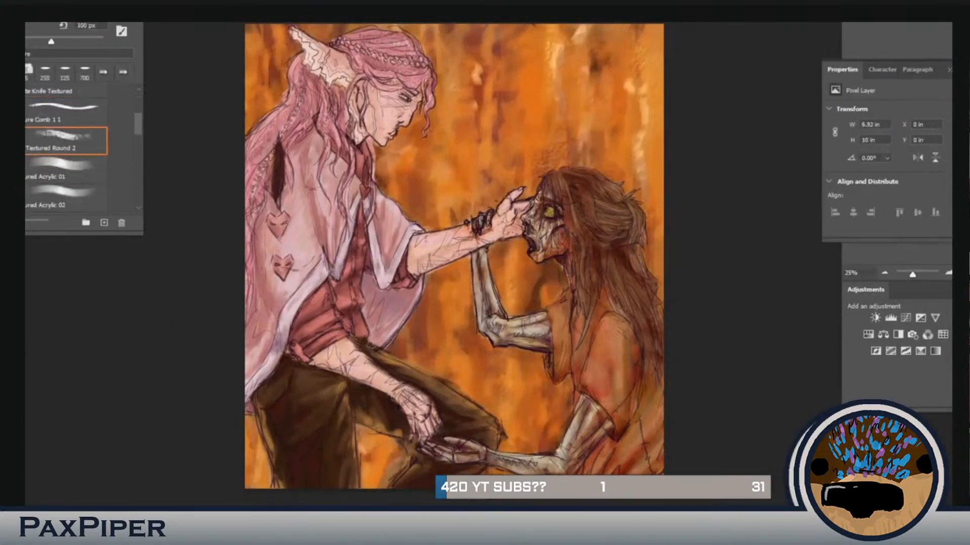
{"action": "left_click_drag", "start_coordinate": [505, 27], "coordinate": [505, 177]}
{"action": "left_click_drag", "start_coordinate": [610, 26], "coordinate": [610, 94]}
{"action": "left_click_drag", "start_coordinate": [522, 283], "coordinate": [523, 434]}
{"action": "key", "text": "ctrl+e"}
Step: Glaze a warm reddish tint over both figures' clothing and the undead figure's hair at 200 px
{"action": "left_click_drag", "start_coordinate": [323, 212], "coordinate": [303, 303]}
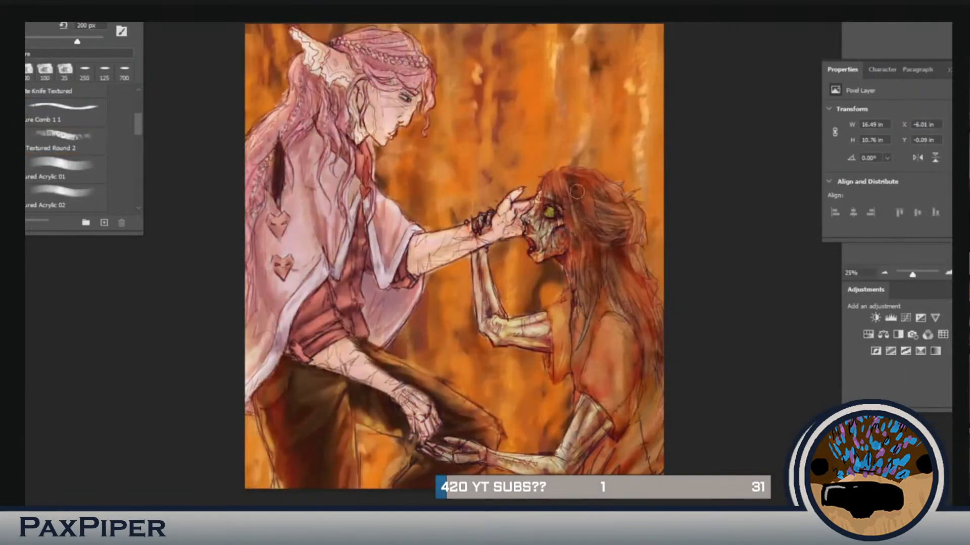
{"action": "left_click_drag", "start_coordinate": [601, 233], "coordinate": [606, 303]}
{"action": "left_click", "coordinate": [66, 141]}
Step: Brush dark brown shadows over both figures' hair, arms, cape and trousers with the textured brush below Sampled Brush 7 2
{"action": "left_click_drag", "start_coordinate": [138, 124], "coordinate": [137, 174]}
{"action": "left_click", "coordinate": [65, 143]}
{"action": "left_click_drag", "start_coordinate": [364, 96], "coordinate": [373, 136]}
{"action": "left_click_drag", "start_coordinate": [520, 212], "coordinate": [424, 253]}
{"action": "left_click_drag", "start_coordinate": [318, 152], "coordinate": [328, 243]}
{"action": "left_click_drag", "start_coordinate": [606, 324], "coordinate": [601, 394]}
{"action": "left_click_drag", "start_coordinate": [364, 358], "coordinate": [415, 399]}
{"action": "left_click_drag", "start_coordinate": [601, 202], "coordinate": [626, 283]}
{"action": "left_click_drag", "start_coordinate": [267, 212], "coordinate": [263, 324]}
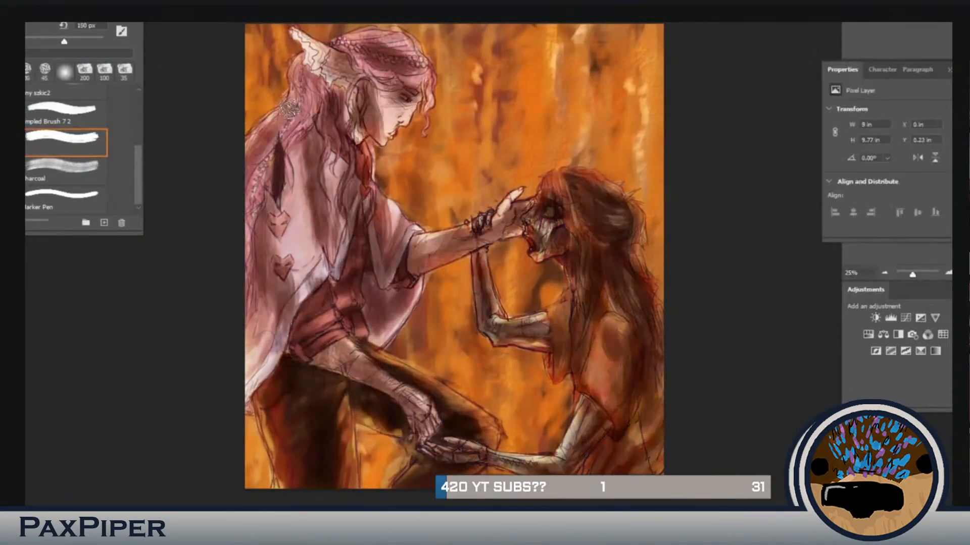
{"action": "left_click_drag", "start_coordinate": [303, 166], "coordinate": [308, 263]}
{"action": "left_click_drag", "start_coordinate": [349, 56], "coordinate": [404, 58]}
{"action": "left_click_drag", "start_coordinate": [495, 457], "coordinate": [561, 465]}
{"action": "left_click_drag", "start_coordinate": [268, 197], "coordinate": [263, 303]}
Step: Set the foreground colour to orange c87c36 and glaze warm light over both figures' hair, arms, cape and trousers at 150 px
{"action": "left_click", "coordinate": [66, 141]}
{"action": "left_click", "coordinate": [786, 121]}
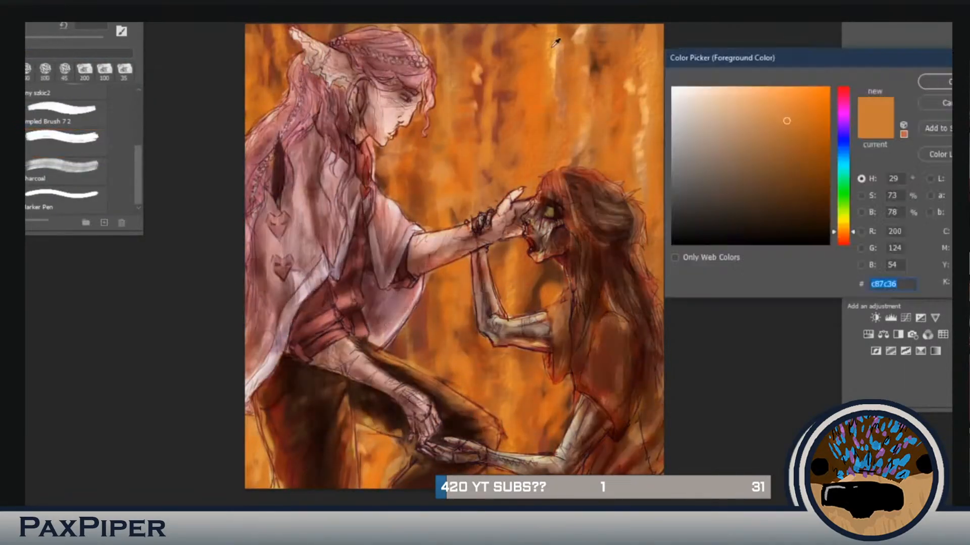
{"action": "left_click", "coordinate": [935, 83]}
{"action": "left_click_drag", "start_coordinate": [424, 240], "coordinate": [520, 202]}
{"action": "left_click_drag", "start_coordinate": [636, 202], "coordinate": [649, 323]}
{"action": "left_click_drag", "start_coordinate": [333, 46], "coordinate": [394, 38]}
{"action": "left_click_drag", "start_coordinate": [349, 404], "coordinate": [354, 480]}
{"action": "left_click_drag", "start_coordinate": [303, 179], "coordinate": [303, 273]}
{"action": "left_click_drag", "start_coordinate": [639, 215], "coordinate": [649, 308]}
{"action": "left_click_drag", "start_coordinate": [546, 462], "coordinate": [495, 457]}
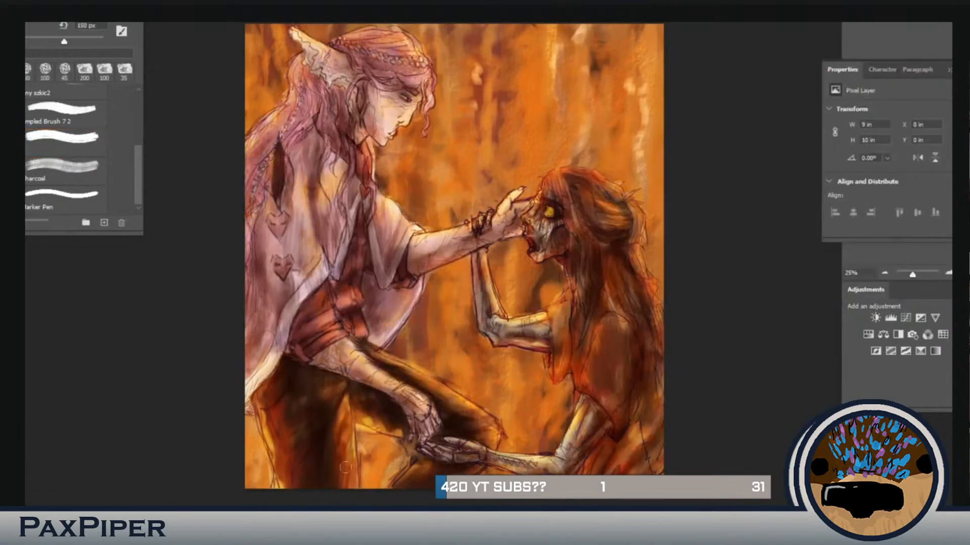
{"action": "left_click_drag", "start_coordinate": [347, 437], "coordinate": [349, 482]}
Step: Blend broad golden and dark orange vertical strokes through the background with the textured brush at 800 px
{"action": "left_click", "coordinate": [66, 143]}
{"action": "left_click_drag", "start_coordinate": [444, 30], "coordinate": [439, 156]}
{"action": "mouse_move", "coordinate": [535, 45]}
{"action": "left_mouse_down"}
{"action": "mouse_move", "coordinate": [530, 131]}
{"action": "mouse_move", "coordinate": [515, 172]}
{"action": "left_mouse_up"}
{"action": "left_click_drag", "start_coordinate": [440, 262], "coordinate": [437, 379]}
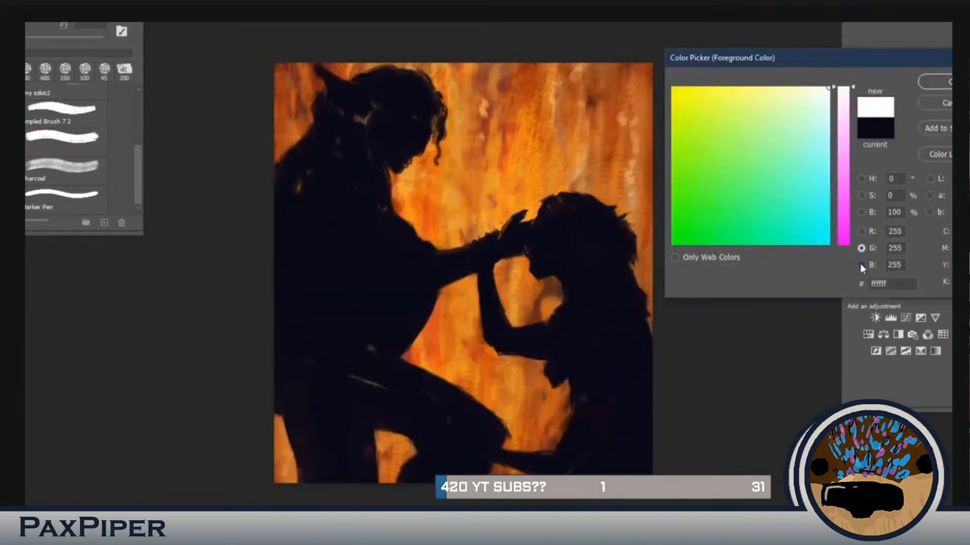
Step: Darken both figures with deep purple shading and intensify the background to a glowing orange-red
{"action": "left_click", "coordinate": [862, 178]}
{"action": "left_click", "coordinate": [934, 82]}
{"action": "left_click_drag", "start_coordinate": [314, 91], "coordinate": [434, 117]}
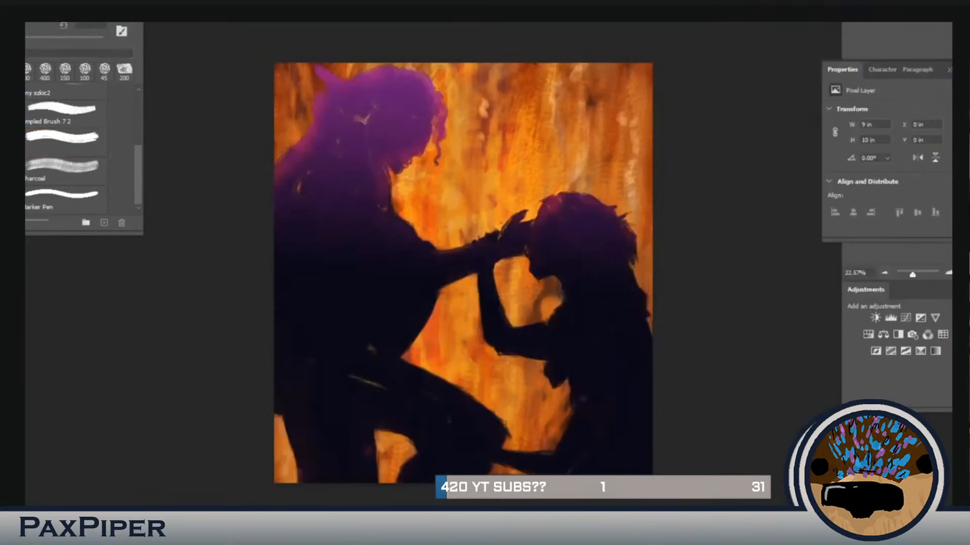
{"action": "key", "text": "ctrl+z"}
{"action": "left_click", "coordinate": [760, 190]}
{"action": "left_click", "coordinate": [934, 82]}
{"action": "left_click_drag", "start_coordinate": [303, 465], "coordinate": [626, 465]}
{"action": "left_click_drag", "start_coordinate": [434, 263], "coordinate": [545, 334]}
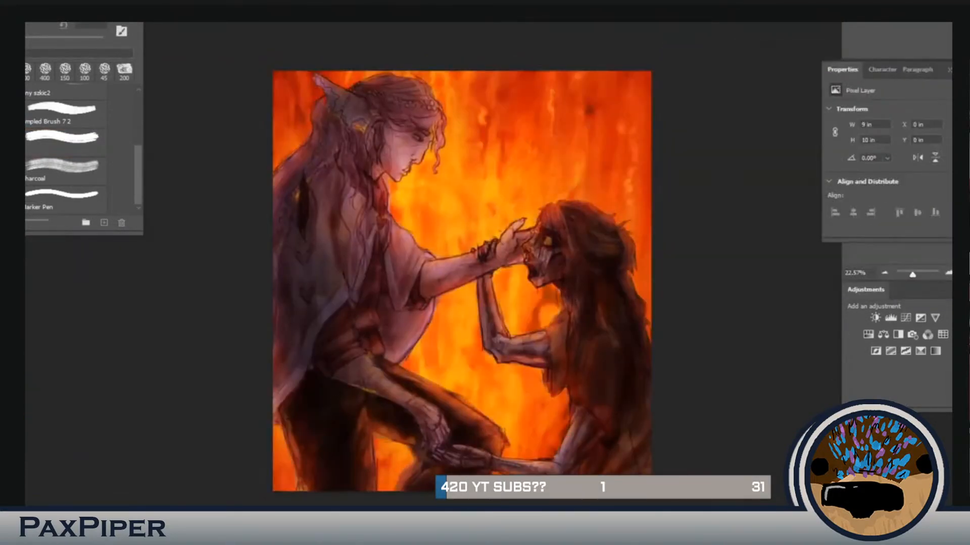
Step: Touch up the light and shading on the pink-haired figure's cape and around the outstretched arm
{"action": "key", "text": "ctrl+plus"}
{"action": "key", "text": "ctrl+plus"}
{"action": "left_click_drag", "start_coordinate": [265, 209], "coordinate": [266, 286]}
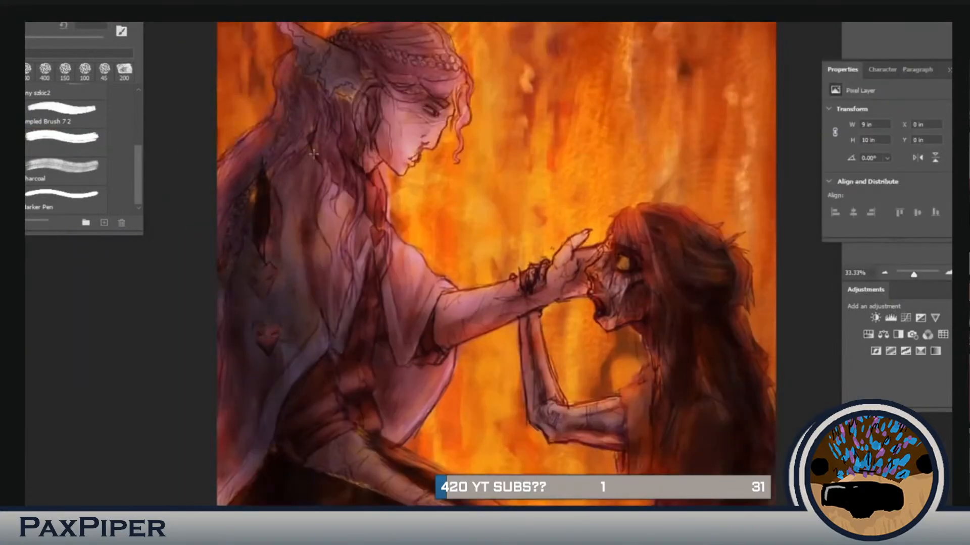
{"action": "left_click_drag", "start_coordinate": [442, 220], "coordinate": [412, 204]}
{"action": "key", "text": "ctrl+minus"}
{"action": "key", "text": "ctrl+plus"}
{"action": "left_click_drag", "start_coordinate": [351, 218], "coordinate": [400, 229]}
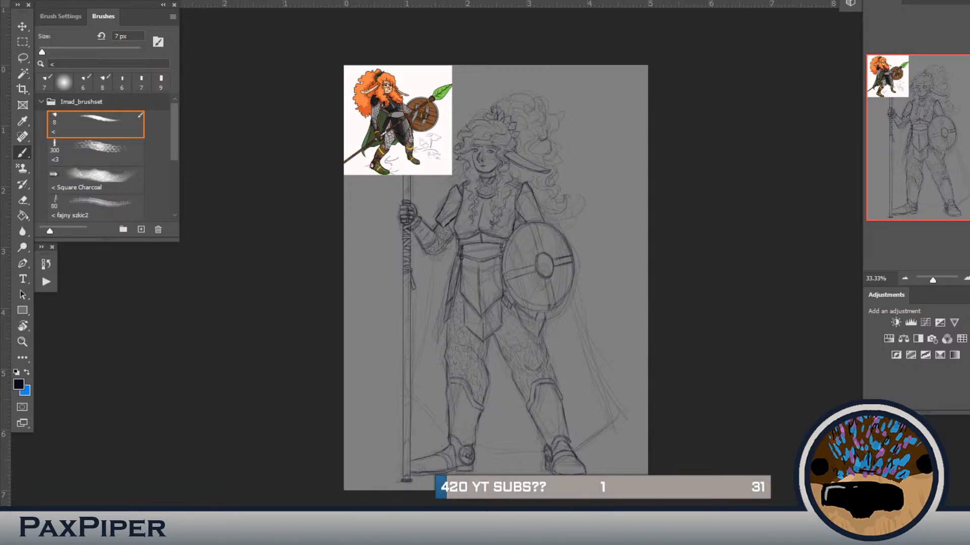
Step: Place the dog photo over the armoured warrior sketch and undo the placement
{"action": "key", "text": "Return"}
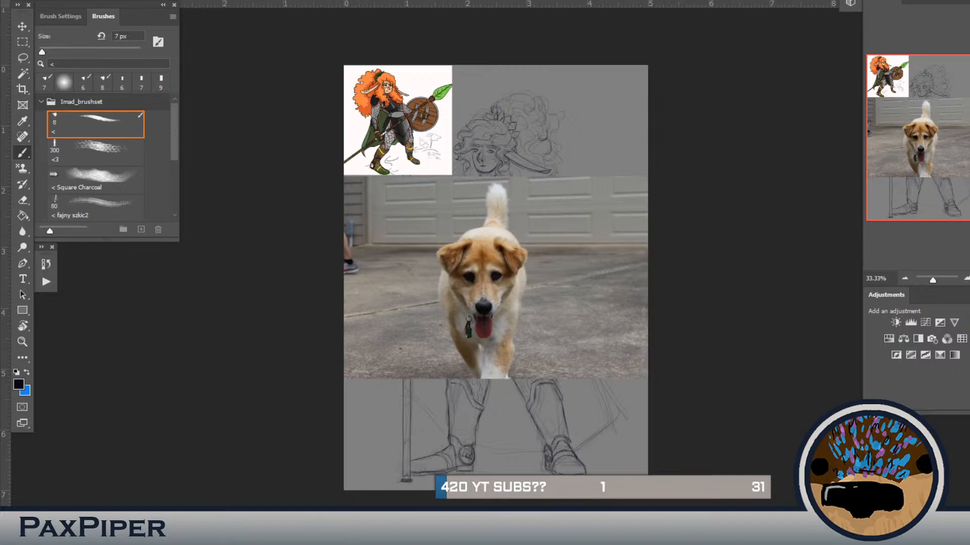
{"action": "key", "text": "ctrl+z"}
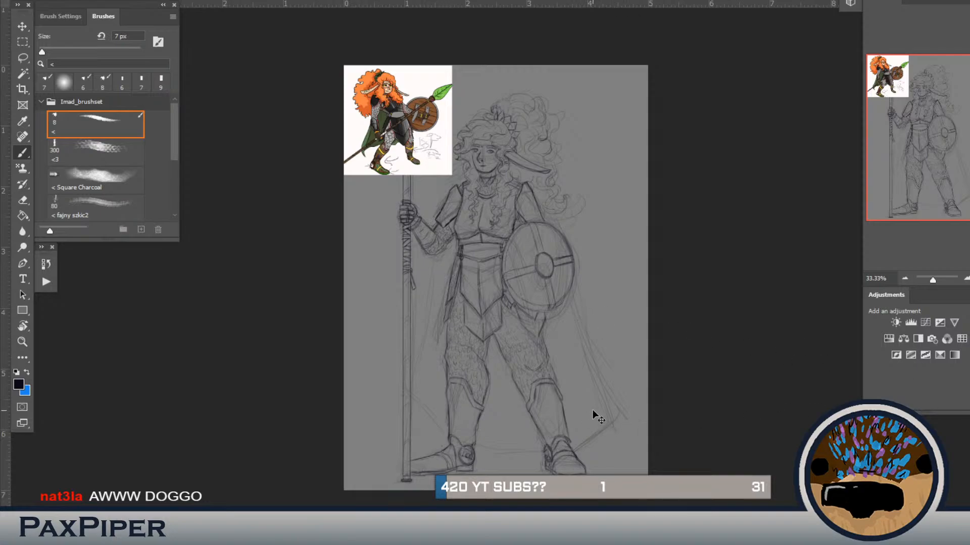
Step: Set the sketch brush to 10 px and draw the cape's outer edge from the shield down to its hem
{"action": "key", "text": "ctrl+plus"}
{"action": "mouse_move", "coordinate": [535, 324]}
{"action": "left_mouse_down"}
{"action": "mouse_move", "coordinate": [521, 257]}
{"action": "mouse_move", "coordinate": [538, 313]}
{"action": "mouse_move", "coordinate": [525, 298]}
{"action": "left_mouse_up"}
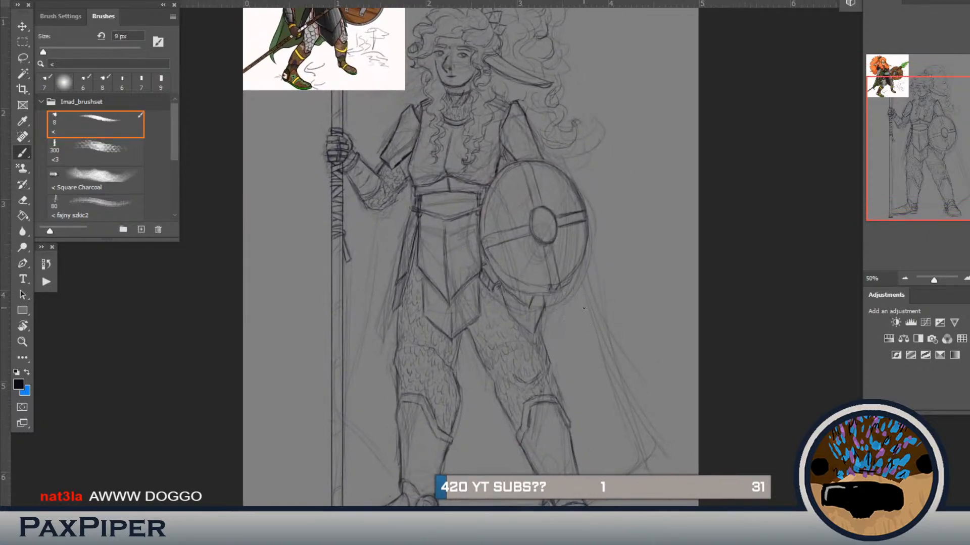
{"action": "key", "text": "bracketright"}
{"action": "key", "text": "bracketright"}
{"action": "key", "text": "bracketright"}
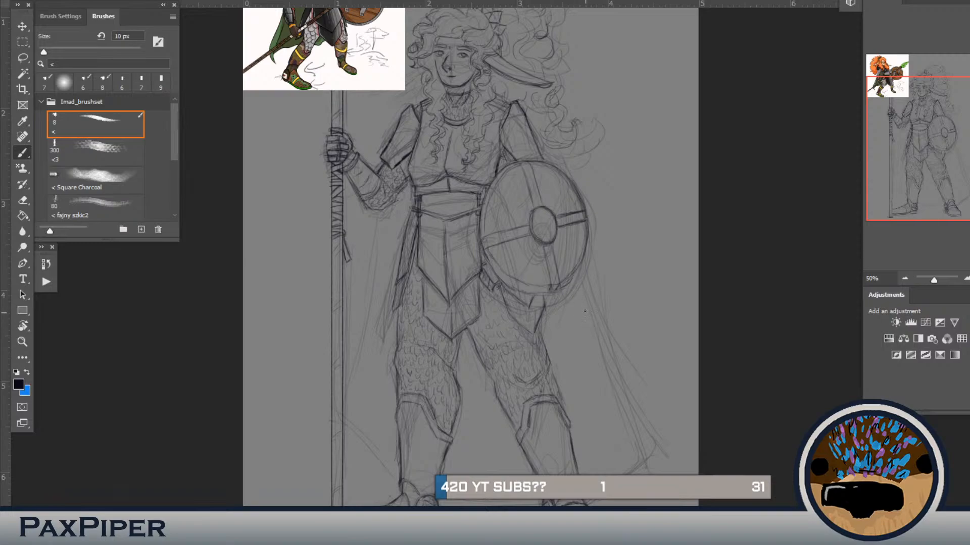
{"action": "left_click_drag", "start_coordinate": [581, 291], "coordinate": [584, 309]}
{"action": "left_click_drag", "start_coordinate": [592, 343], "coordinate": [585, 319]}
{"action": "left_click_drag", "start_coordinate": [598, 369], "coordinate": [608, 395]}
{"action": "key", "text": "ctrl+z"}
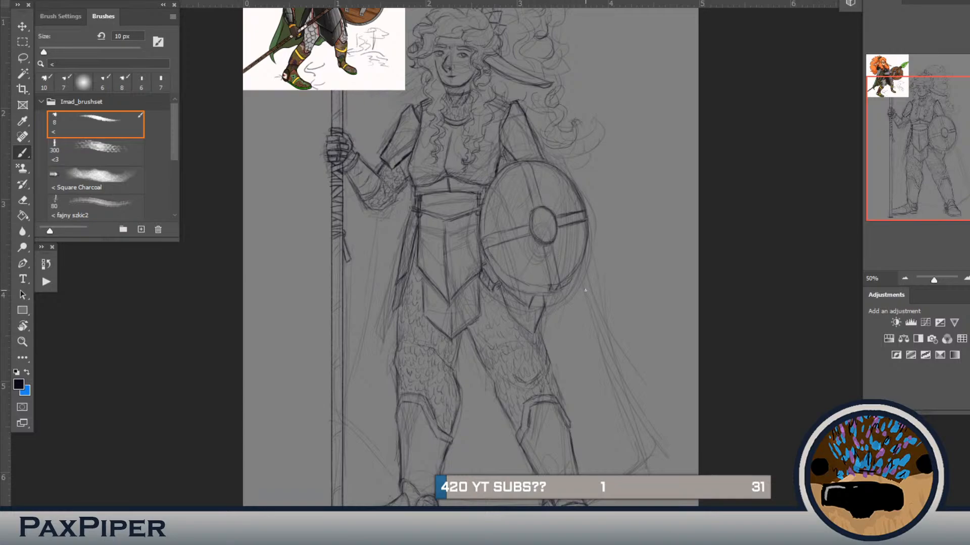
{"action": "mouse_move", "coordinate": [577, 267]}
{"action": "left_mouse_down"}
{"action": "mouse_move", "coordinate": [634, 416]}
{"action": "mouse_move", "coordinate": [657, 443]}
{"action": "left_mouse_up"}
{"action": "mouse_move", "coordinate": [628, 400]}
{"action": "left_mouse_down"}
{"action": "mouse_move", "coordinate": [652, 438]}
{"action": "mouse_move", "coordinate": [629, 474]}
{"action": "left_mouse_up"}
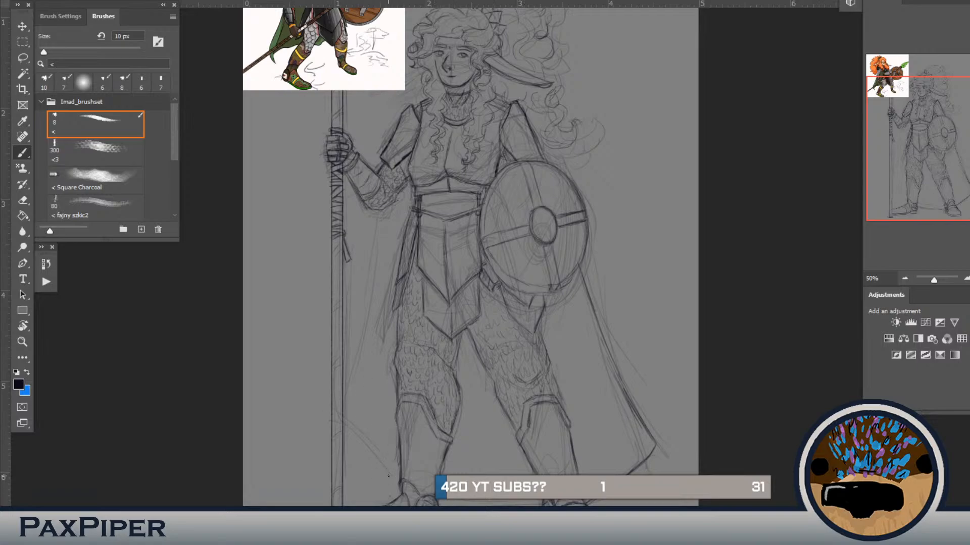
Step: Draw the cape's edge and lower corner on the spear side, from the elbow down to the boot
{"action": "left_click_drag", "start_coordinate": [388, 468], "coordinate": [344, 418]}
{"action": "left_click_drag", "start_coordinate": [382, 219], "coordinate": [345, 404]}
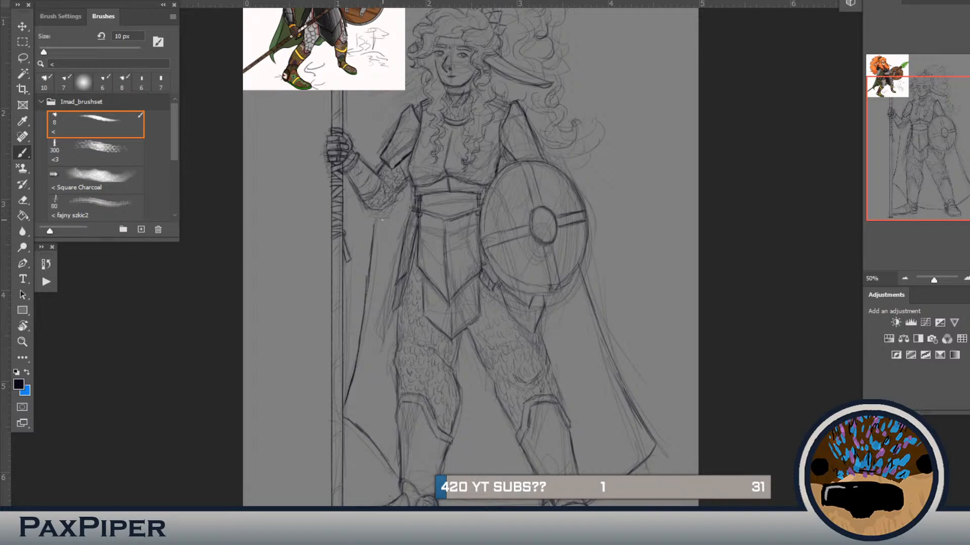
{"action": "left_click_drag", "start_coordinate": [376, 213], "coordinate": [373, 229]}
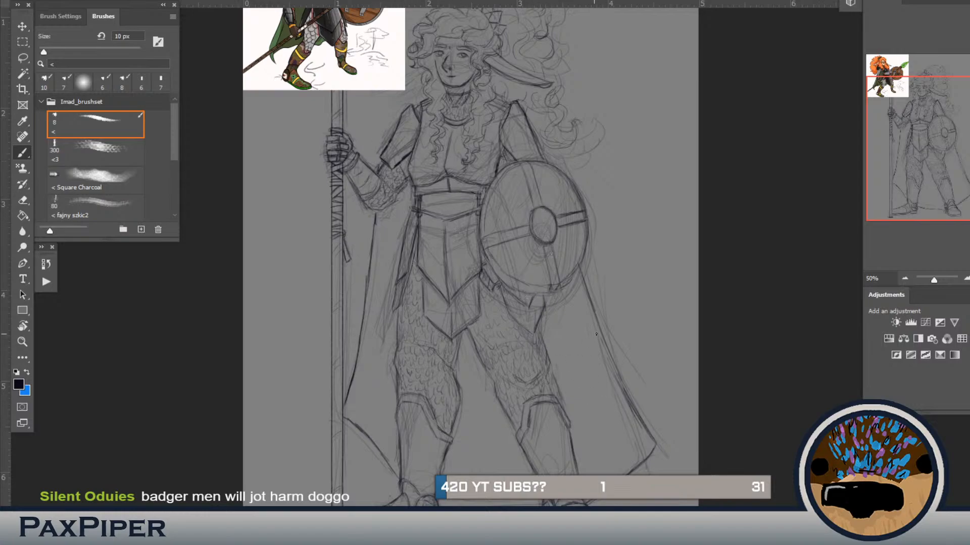
Step: Reinforce the cape line below the shield and darken the shield's lower rim
{"action": "left_click_drag", "start_coordinate": [601, 330], "coordinate": [634, 402]}
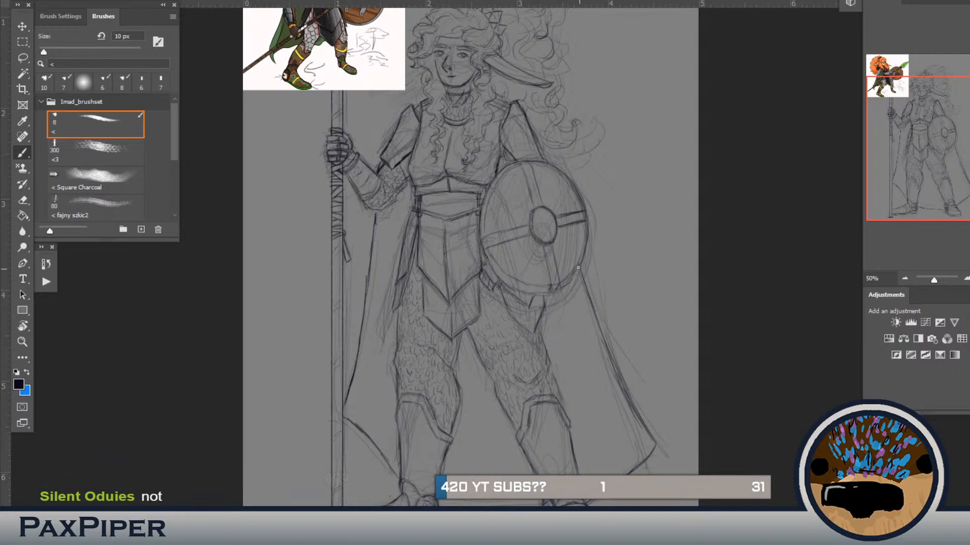
{"action": "left_click_drag", "start_coordinate": [579, 267], "coordinate": [567, 283]}
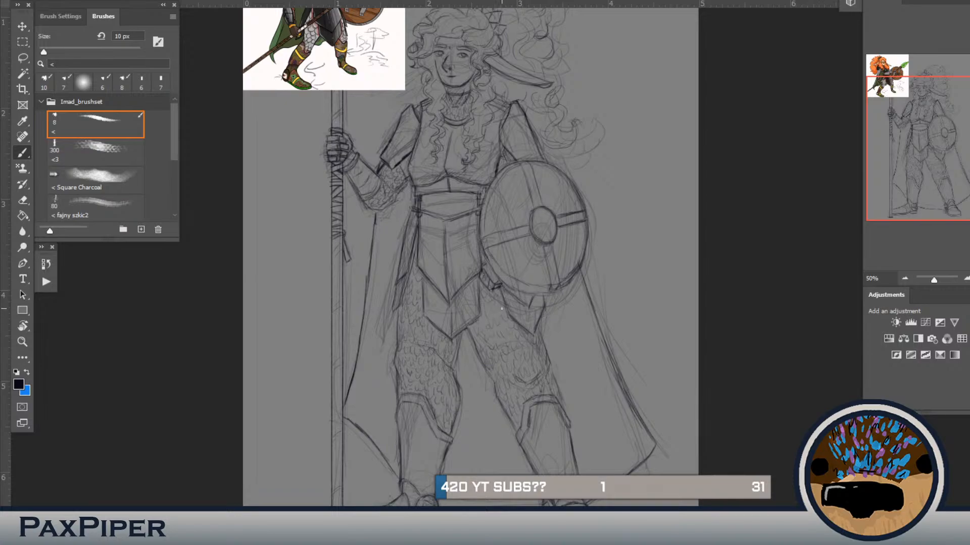
{"action": "key", "text": "ctrl+minus"}
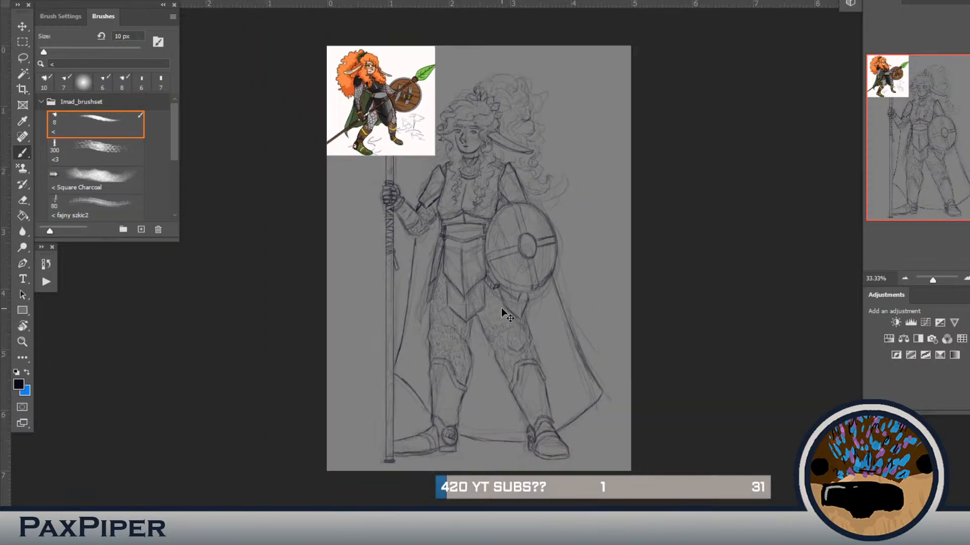
{"action": "key", "text": "ctrl+plus"}
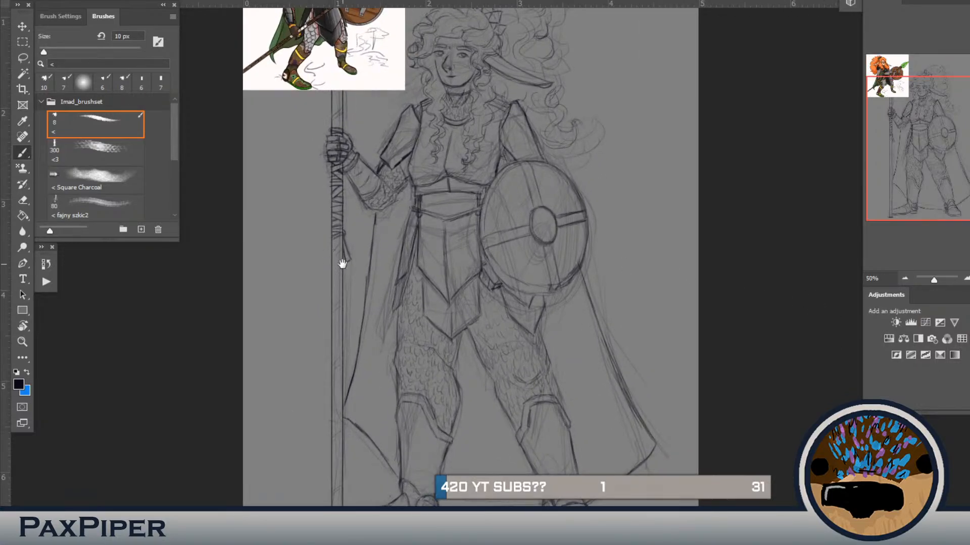
Step: Shrink the coloured reference picture, move it to the canvas's upper right corner and return to the Brush tool
{"action": "scroll", "coordinate": [340, 263], "scroll_direction": "up", "scroll_amount": 3}
{"action": "key", "text": "ctrl+minus"}
{"action": "key", "text": "ctrl+t"}
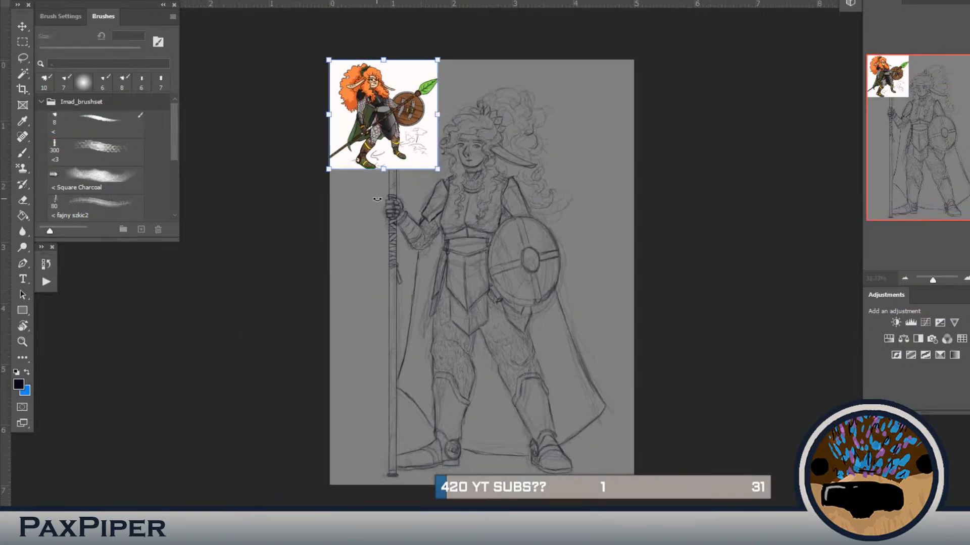
{"action": "left_click_drag", "start_coordinate": [438, 171], "coordinate": [610, 114]}
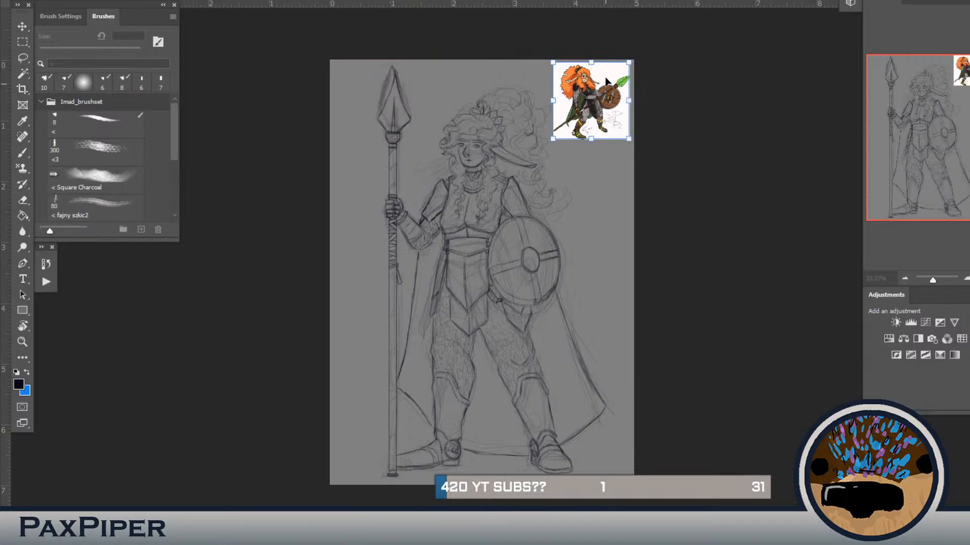
{"action": "key", "text": "Return"}
{"action": "key", "text": "b"}
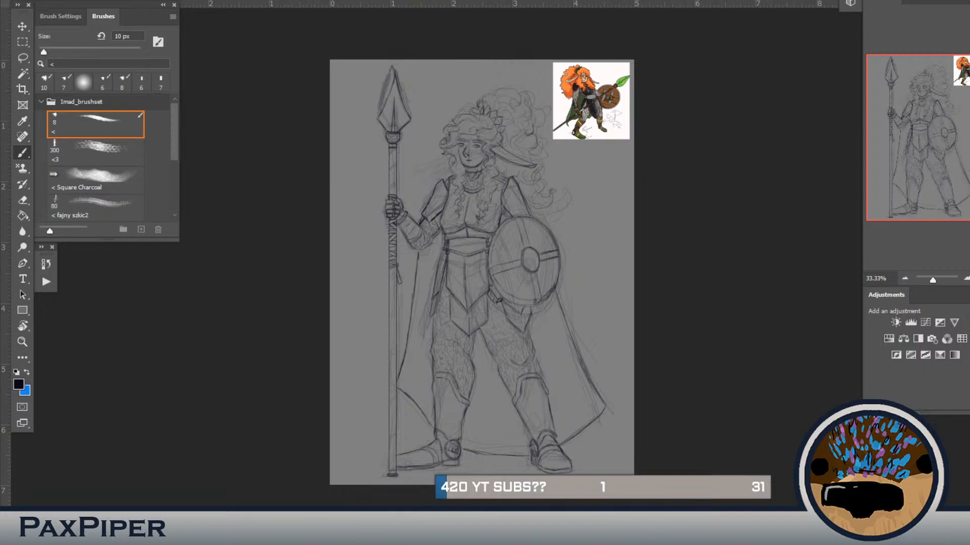
Step: Hide the rough sketch layer beneath the clean line art and select the Sampled Brush 7 2 brush
{"action": "key", "text": "ctrl+comma"}
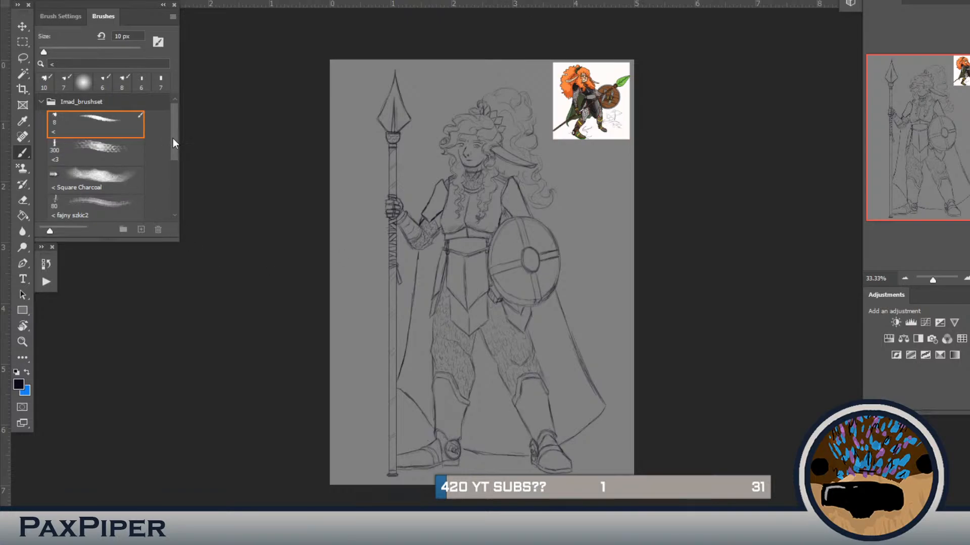
{"action": "left_click_drag", "start_coordinate": [173, 141], "coordinate": [172, 169]}
{"action": "left_click", "coordinate": [119, 172]}
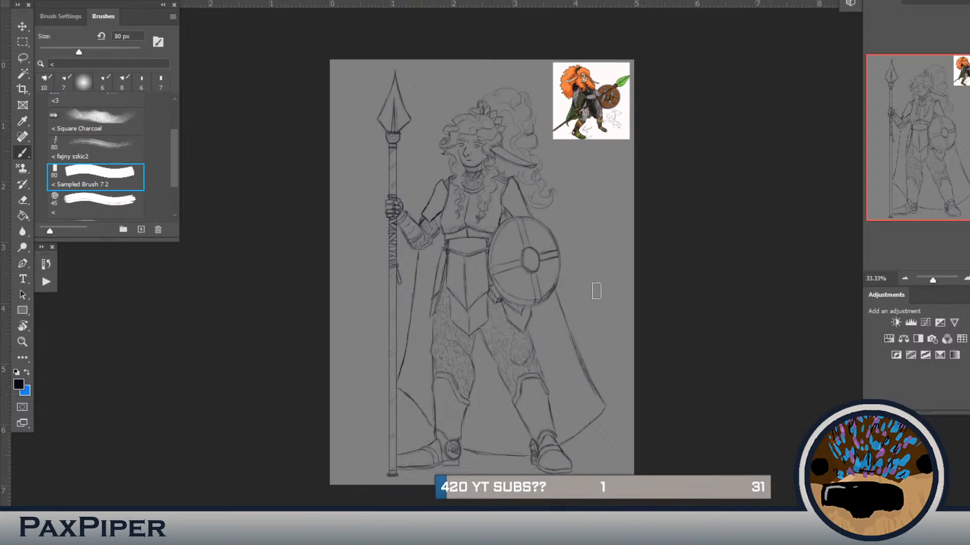
{"action": "key", "text": "ctrl+minus"}
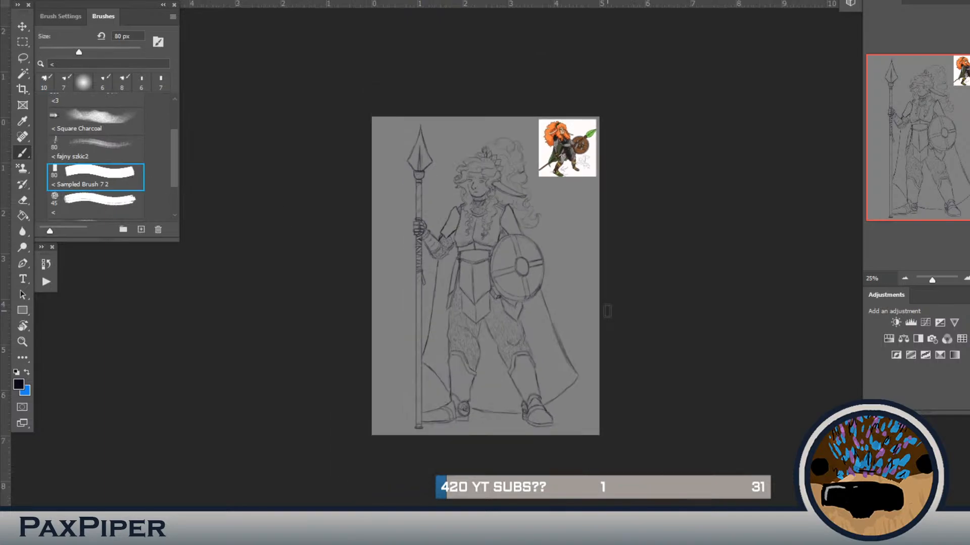
{"action": "key", "text": "ctrl+plus"}
{"action": "key", "text": "ctrl+plus"}
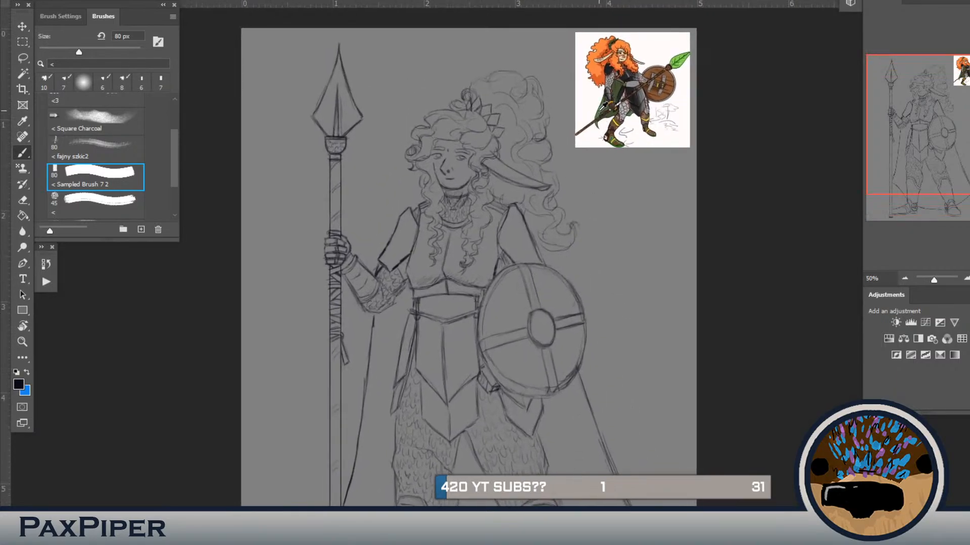
Step: Sample the cloak green from the reference picture and fill the cape section beside the spear at 50 px
{"action": "left_click", "coordinate": [604, 109], "text": "alt"}
{"action": "key", "text": "bracketleft"}
{"action": "key", "text": "bracketleft"}
{"action": "key", "text": "bracketleft"}
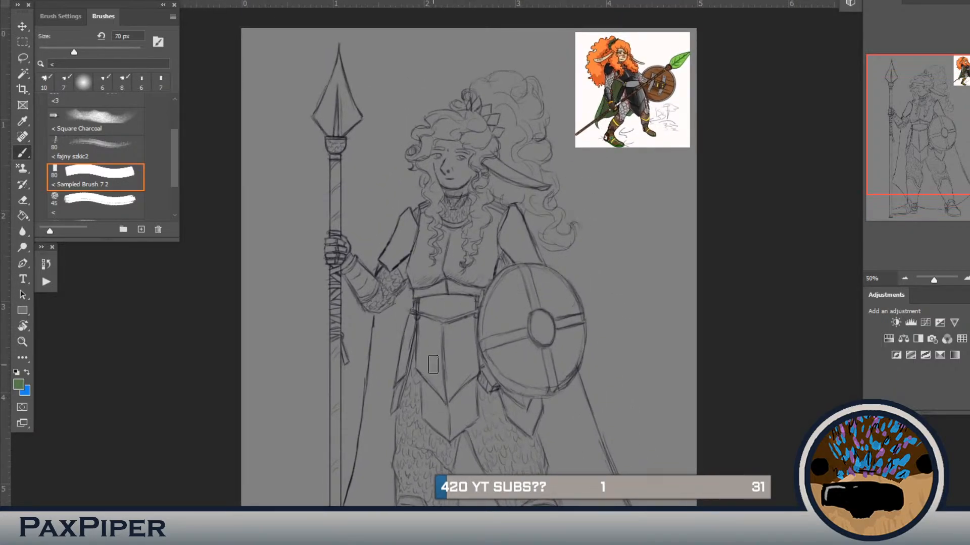
{"action": "mouse_move", "coordinate": [383, 324]}
{"action": "left_mouse_down"}
{"action": "mouse_move", "coordinate": [388, 257]}
{"action": "mouse_move", "coordinate": [365, 434]}
{"action": "mouse_move", "coordinate": [370, 396]}
{"action": "mouse_move", "coordinate": [352, 455]}
{"action": "mouse_move", "coordinate": [389, 486]}
{"action": "left_mouse_up"}
{"action": "mouse_move", "coordinate": [358, 456]}
{"action": "left_mouse_down"}
{"action": "mouse_move", "coordinate": [407, 504]}
{"action": "mouse_move", "coordinate": [404, 343]}
{"action": "left_mouse_up"}
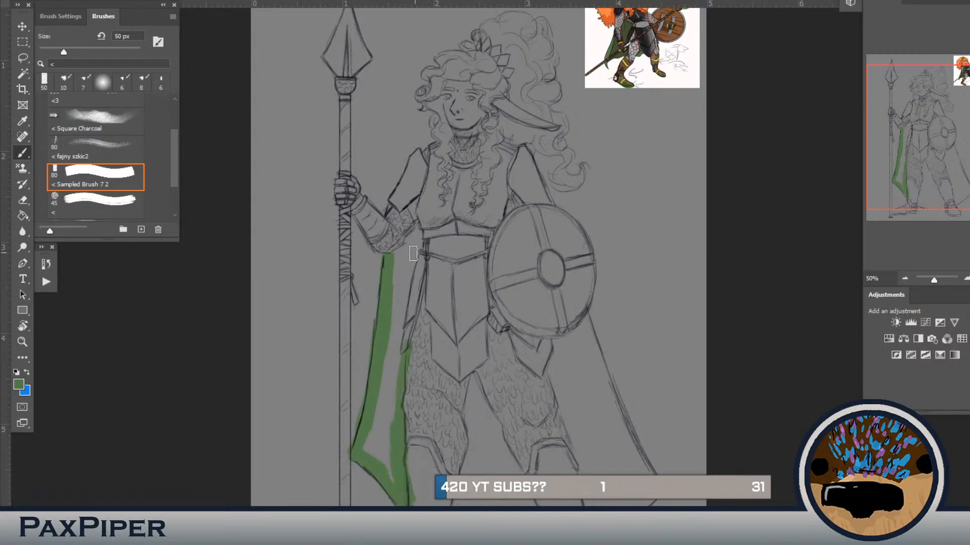
{"action": "mouse_move", "coordinate": [407, 309]}
{"action": "left_mouse_down"}
{"action": "mouse_move", "coordinate": [405, 340]}
{"action": "mouse_move", "coordinate": [415, 222]}
{"action": "mouse_move", "coordinate": [399, 252]}
{"action": "mouse_move", "coordinate": [381, 463]}
{"action": "mouse_move", "coordinate": [391, 474]}
{"action": "mouse_move", "coordinate": [368, 387]}
{"action": "mouse_move", "coordinate": [340, 357]}
{"action": "left_mouse_up"}
Step: Outline the rest of the cape in green along the hem, the outer edge and across the belt and shield
{"action": "mouse_move", "coordinate": [322, 398]}
{"action": "left_mouse_down"}
{"action": "mouse_move", "coordinate": [400, 443]}
{"action": "mouse_move", "coordinate": [482, 445]}
{"action": "mouse_move", "coordinate": [454, 447]}
{"action": "mouse_move", "coordinate": [487, 425]}
{"action": "mouse_move", "coordinate": [510, 431]}
{"action": "mouse_move", "coordinate": [568, 369]}
{"action": "left_mouse_up"}
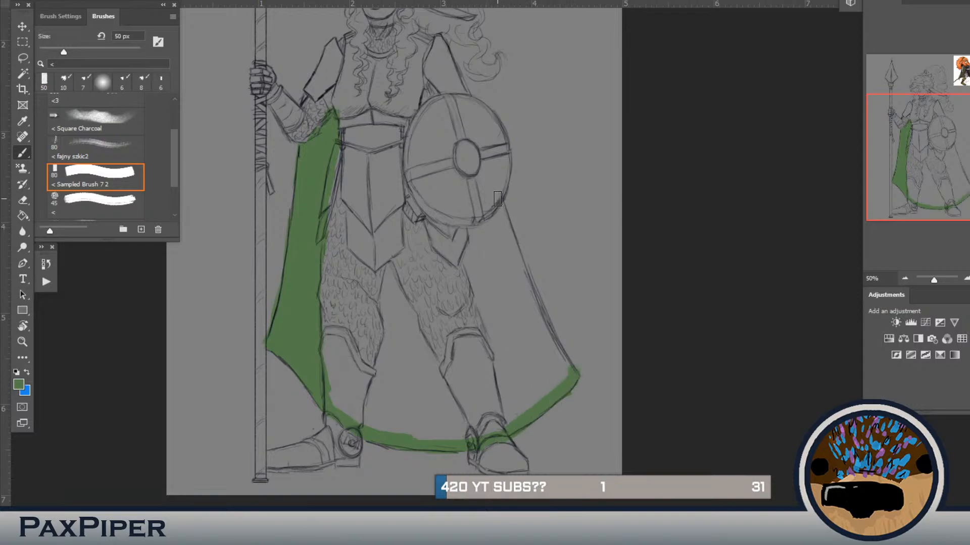
{"action": "mouse_move", "coordinate": [497, 198]}
{"action": "left_mouse_down"}
{"action": "mouse_move", "coordinate": [539, 323]}
{"action": "mouse_move", "coordinate": [514, 243]}
{"action": "mouse_move", "coordinate": [567, 367]}
{"action": "mouse_move", "coordinate": [542, 317]}
{"action": "mouse_move", "coordinate": [546, 333]}
{"action": "mouse_move", "coordinate": [527, 318]}
{"action": "left_mouse_up"}
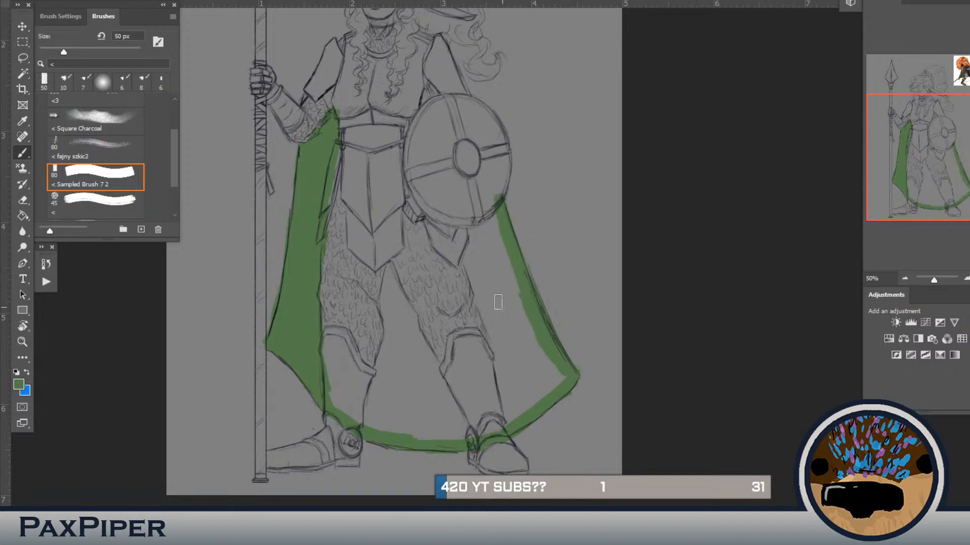
{"action": "mouse_move", "coordinate": [495, 201]}
{"action": "left_mouse_down"}
{"action": "mouse_move", "coordinate": [387, 172]}
{"action": "mouse_move", "coordinate": [339, 145]}
{"action": "left_mouse_up"}
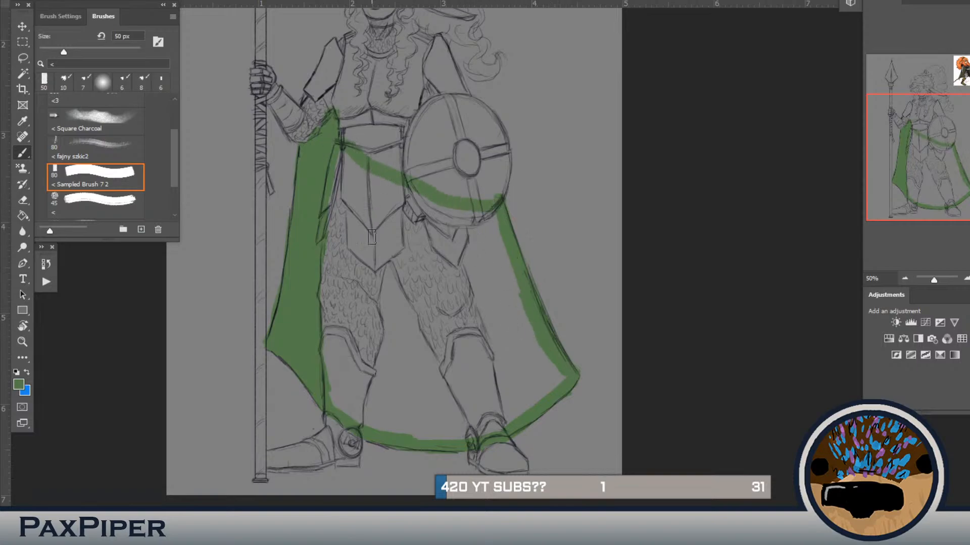
Step: Fill the enclosed cape area behind the legs with green and return to the Brush tool
{"action": "key", "text": "g"}
{"action": "left_click", "coordinate": [423, 363]}
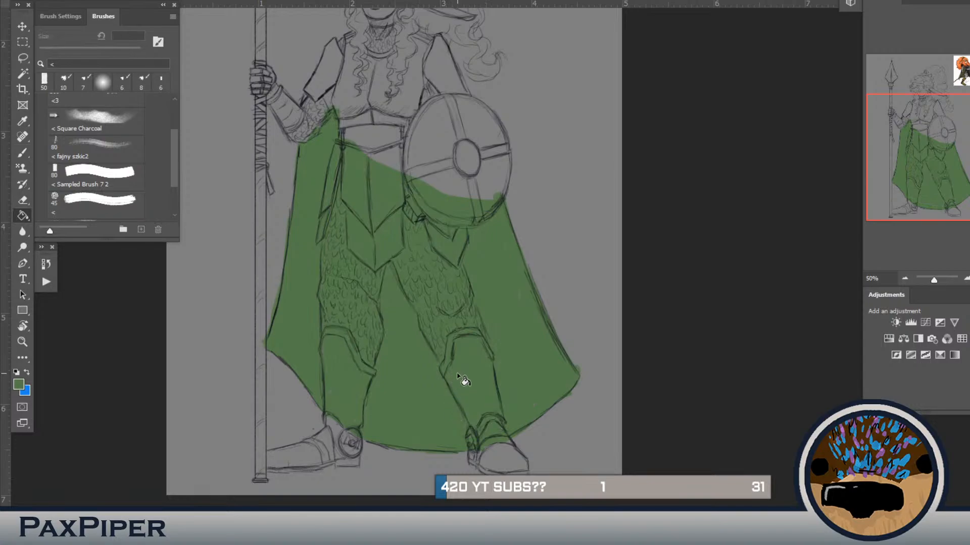
{"action": "key", "text": "b"}
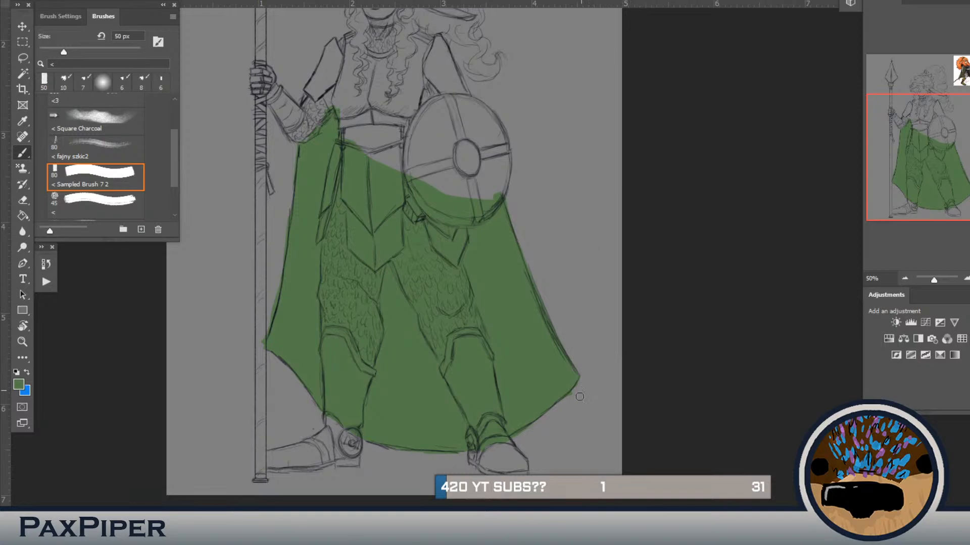
{"action": "key", "text": "b"}
Step: Paint green cape patches near both elbows and along the shield's inner edge, reducing the brush to 35 px
{"action": "left_click_drag", "start_coordinate": [457, 294], "coordinate": [475, 356]}
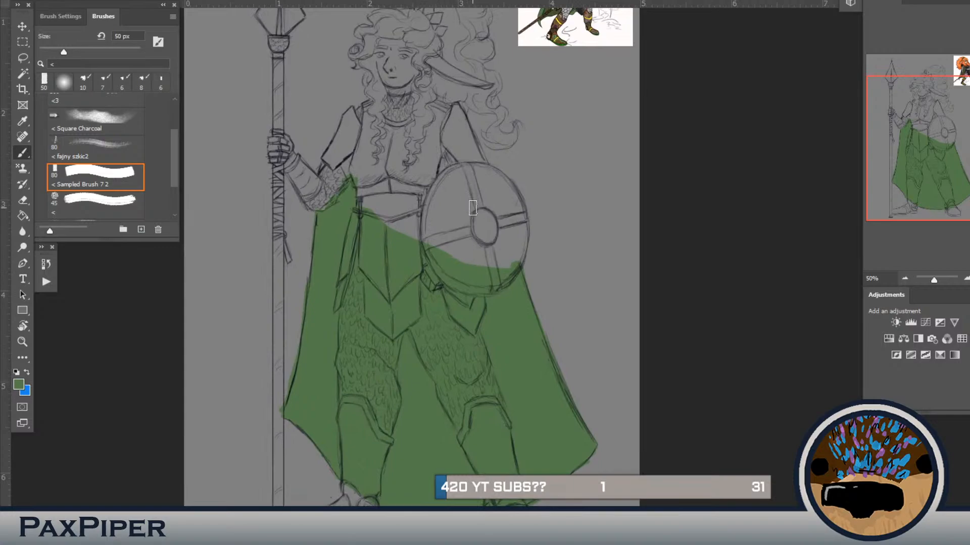
{"action": "mouse_move", "coordinate": [455, 168]}
{"action": "left_mouse_down"}
{"action": "mouse_move", "coordinate": [448, 149]}
{"action": "mouse_move", "coordinate": [433, 184]}
{"action": "left_mouse_up"}
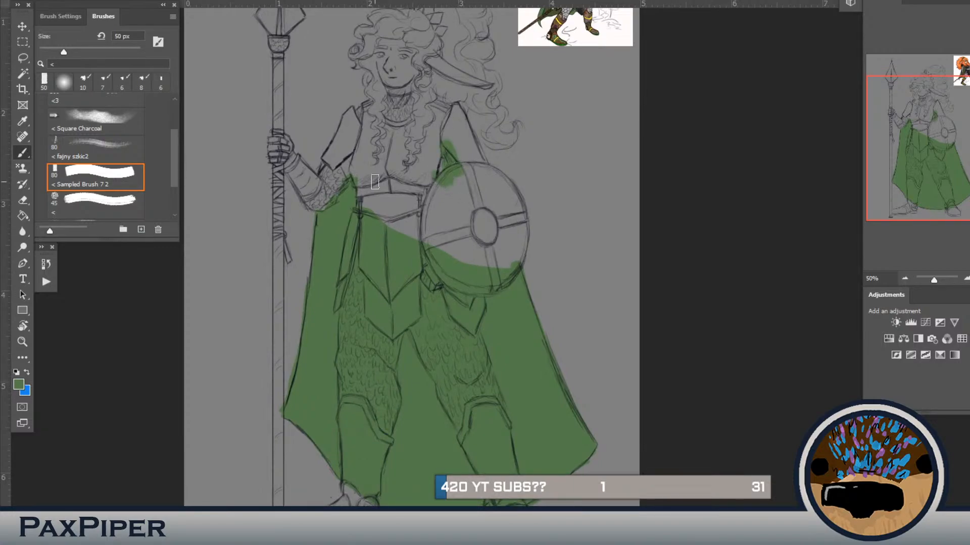
{"action": "left_click_drag", "start_coordinate": [333, 196], "coordinate": [325, 208]}
{"action": "left_click_drag", "start_coordinate": [427, 184], "coordinate": [425, 239]}
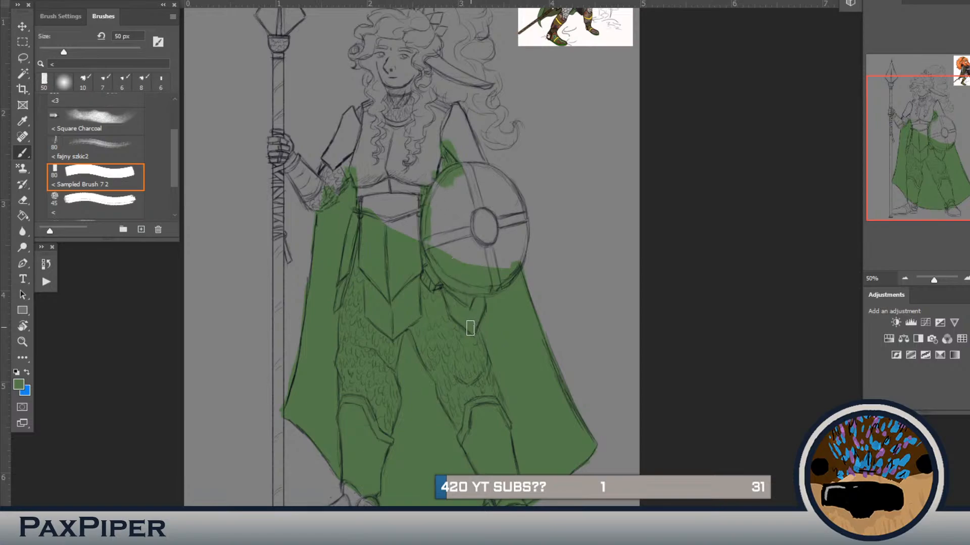
{"action": "key", "text": "bracketleft"}
{"action": "key", "text": "bracketleft"}
{"action": "key", "text": "bracketleft"}
{"action": "mouse_move", "coordinate": [457, 157]}
{"action": "left_mouse_down"}
{"action": "mouse_move", "coordinate": [470, 194]}
{"action": "mouse_move", "coordinate": [444, 212]}
{"action": "left_mouse_up"}
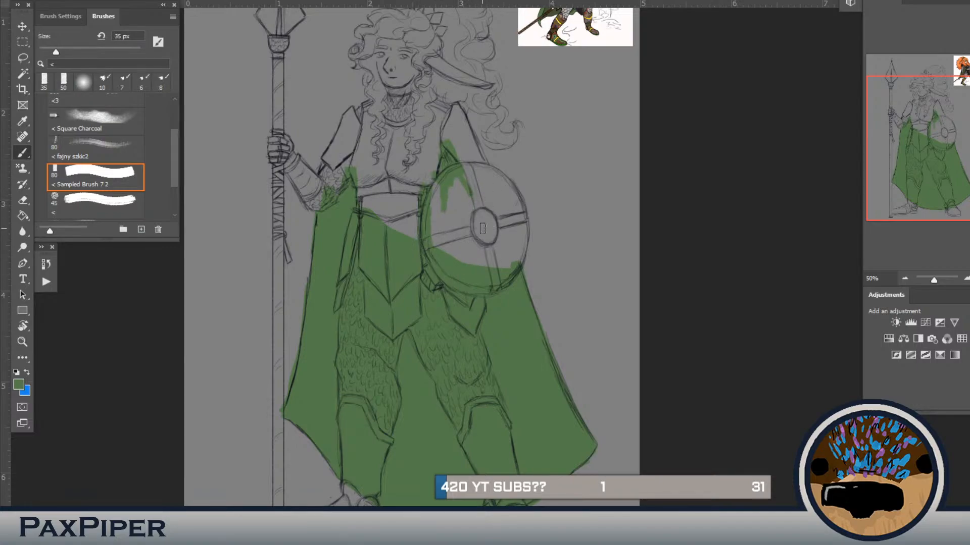
Step: Sample light grey from the reference picture and paint the waist band between the chest plate and the skirt armour
{"action": "key", "text": "ctrl+minus"}
{"action": "key", "text": "ctrl+plus"}
{"action": "left_click_drag", "start_coordinate": [408, 150], "coordinate": [474, 258]}
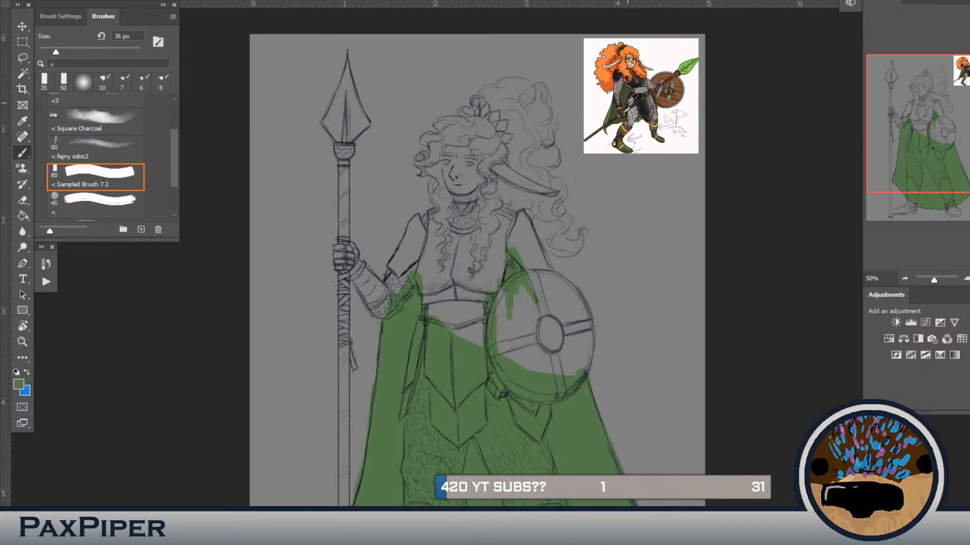
{"action": "left_click", "coordinate": [629, 95], "text": "alt"}
{"action": "left_click_drag", "start_coordinate": [400, 320], "coordinate": [401, 251]}
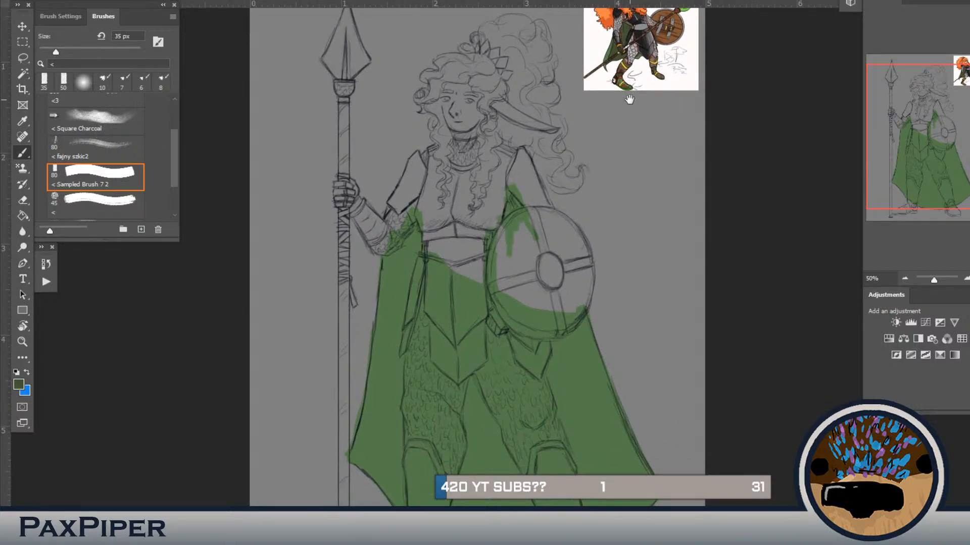
{"action": "left_click_drag", "start_coordinate": [628, 100], "coordinate": [604, 158]}
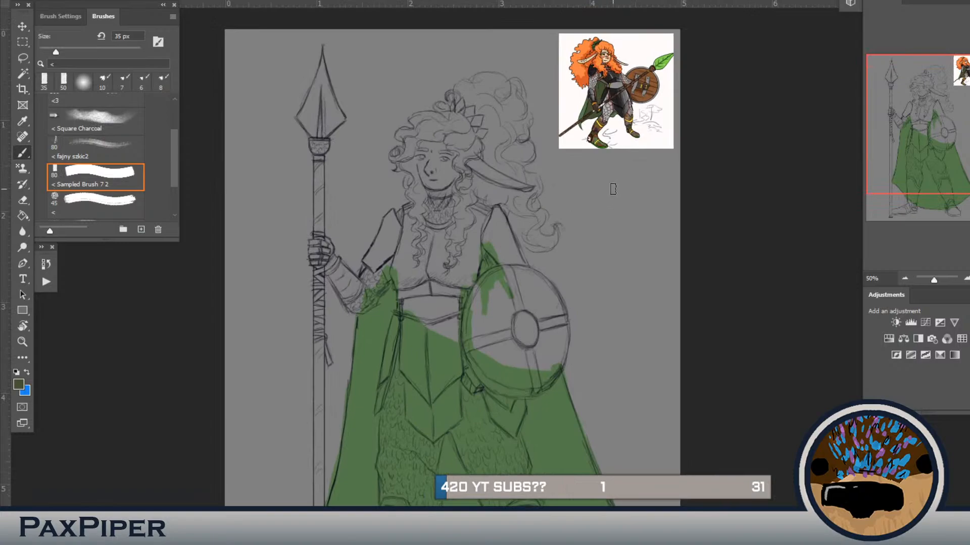
{"action": "left_click_drag", "start_coordinate": [439, 294], "coordinate": [574, 69]}
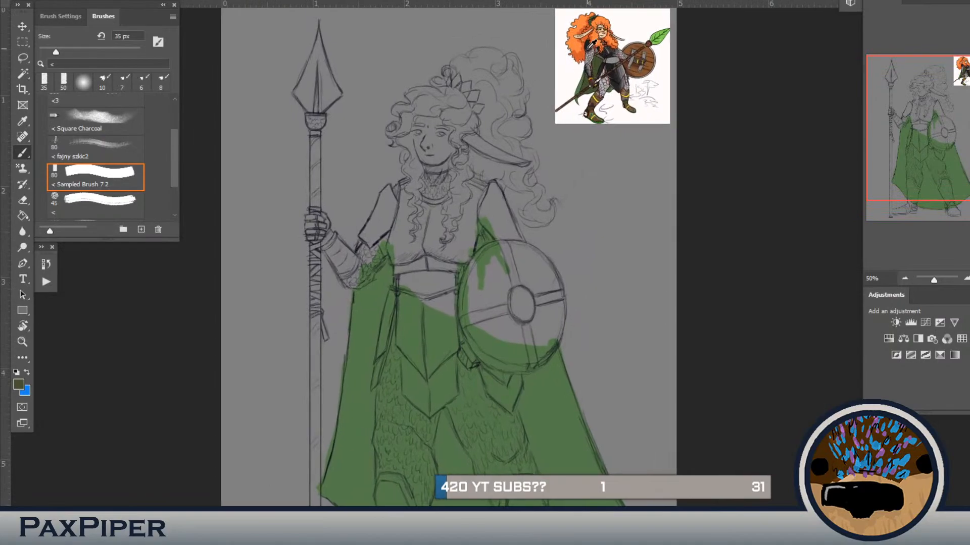
{"action": "left_click", "coordinate": [615, 58], "text": "alt"}
{"action": "mouse_move", "coordinate": [421, 291]}
{"action": "left_mouse_down"}
{"action": "mouse_move", "coordinate": [453, 283]}
{"action": "mouse_move", "coordinate": [453, 273]}
{"action": "mouse_move", "coordinate": [428, 290]}
{"action": "mouse_move", "coordinate": [401, 276]}
{"action": "left_mouse_up"}
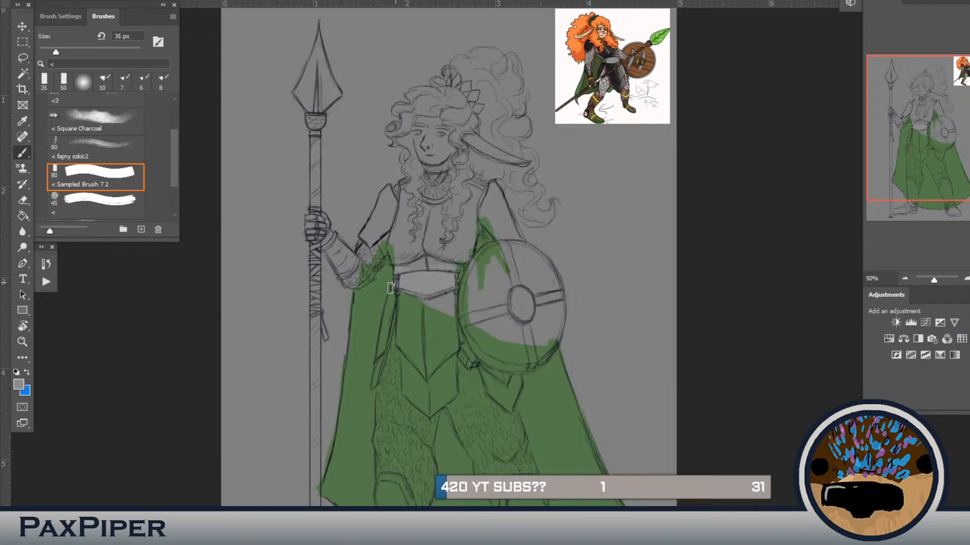
{"action": "left_click", "coordinate": [386, 287], "text": "alt"}
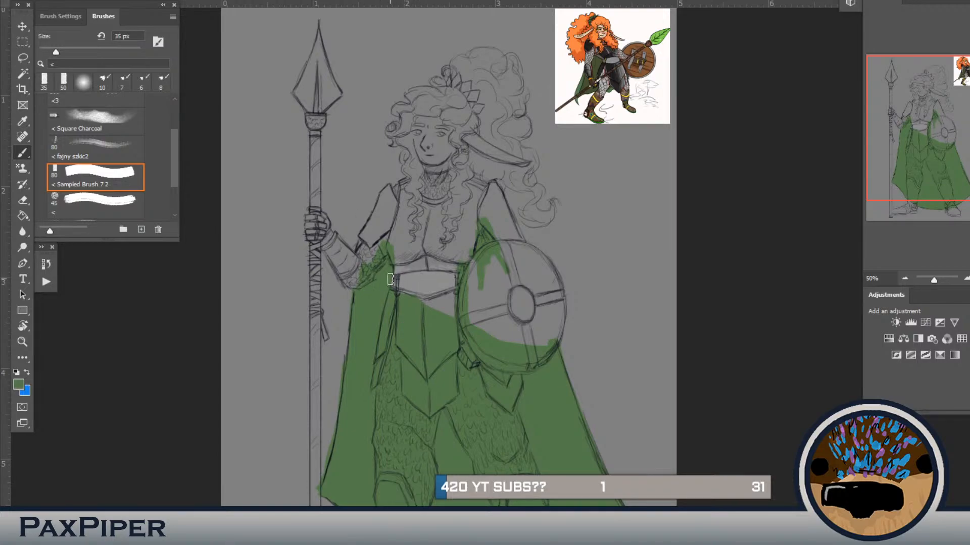
{"action": "left_click", "coordinate": [429, 276], "text": "alt"}
Step: Sample dark grey from the reference picture and fill both layers of the central skirt armour at 30 px
{"action": "left_click", "coordinate": [619, 72], "text": "alt"}
{"action": "left_click", "coordinate": [622, 69], "text": "alt"}
{"action": "key", "text": "bracketleft"}
{"action": "mouse_move", "coordinate": [399, 295]}
{"action": "left_mouse_down"}
{"action": "mouse_move", "coordinate": [397, 343]}
{"action": "mouse_move", "coordinate": [426, 379]}
{"action": "mouse_move", "coordinate": [406, 352]}
{"action": "mouse_move", "coordinate": [404, 393]}
{"action": "mouse_move", "coordinate": [429, 416]}
{"action": "mouse_move", "coordinate": [454, 396]}
{"action": "mouse_move", "coordinate": [452, 288]}
{"action": "mouse_move", "coordinate": [455, 338]}
{"action": "mouse_move", "coordinate": [454, 297]}
{"action": "mouse_move", "coordinate": [455, 394]}
{"action": "mouse_move", "coordinate": [429, 418]}
{"action": "mouse_move", "coordinate": [445, 405]}
{"action": "mouse_move", "coordinate": [407, 393]}
{"action": "mouse_move", "coordinate": [432, 412]}
{"action": "mouse_move", "coordinate": [439, 405]}
{"action": "mouse_move", "coordinate": [427, 406]}
{"action": "mouse_move", "coordinate": [443, 390]}
{"action": "mouse_move", "coordinate": [437, 401]}
{"action": "mouse_move", "coordinate": [433, 366]}
{"action": "mouse_move", "coordinate": [427, 409]}
{"action": "mouse_move", "coordinate": [408, 368]}
{"action": "left_mouse_up"}
{"action": "key", "text": "ctrl+z"}
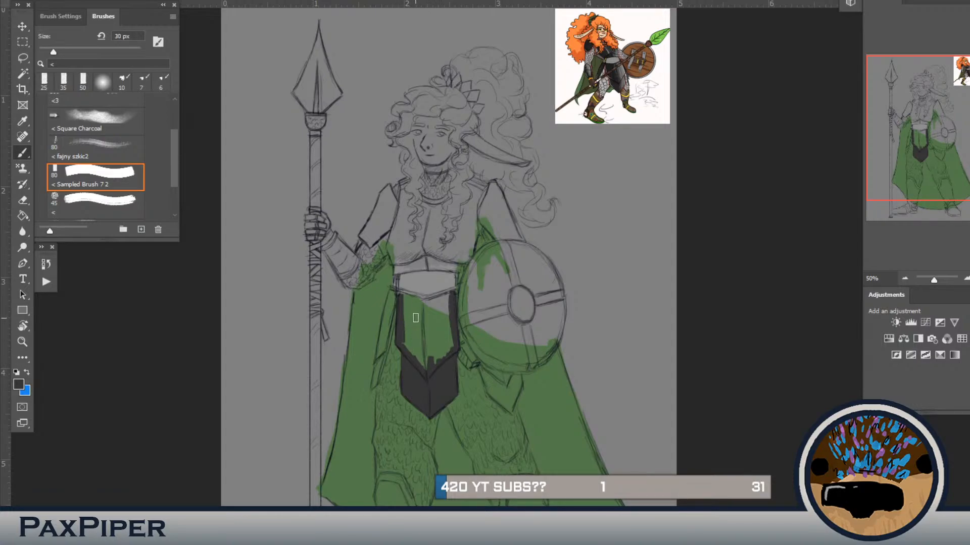
{"action": "mouse_move", "coordinate": [402, 294]}
{"action": "left_mouse_down"}
{"action": "mouse_move", "coordinate": [441, 298]}
{"action": "mouse_move", "coordinate": [451, 311]}
{"action": "mouse_move", "coordinate": [425, 377]}
{"action": "mouse_move", "coordinate": [421, 337]}
{"action": "mouse_move", "coordinate": [414, 341]}
{"action": "mouse_move", "coordinate": [412, 310]}
{"action": "mouse_move", "coordinate": [401, 305]}
{"action": "mouse_move", "coordinate": [415, 308]}
{"action": "mouse_move", "coordinate": [403, 315]}
{"action": "mouse_move", "coordinate": [407, 347]}
{"action": "mouse_move", "coordinate": [407, 313]}
{"action": "mouse_move", "coordinate": [429, 317]}
{"action": "mouse_move", "coordinate": [417, 321]}
{"action": "mouse_move", "coordinate": [423, 329]}
{"action": "mouse_move", "coordinate": [439, 304]}
{"action": "mouse_move", "coordinate": [422, 335]}
{"action": "left_mouse_up"}
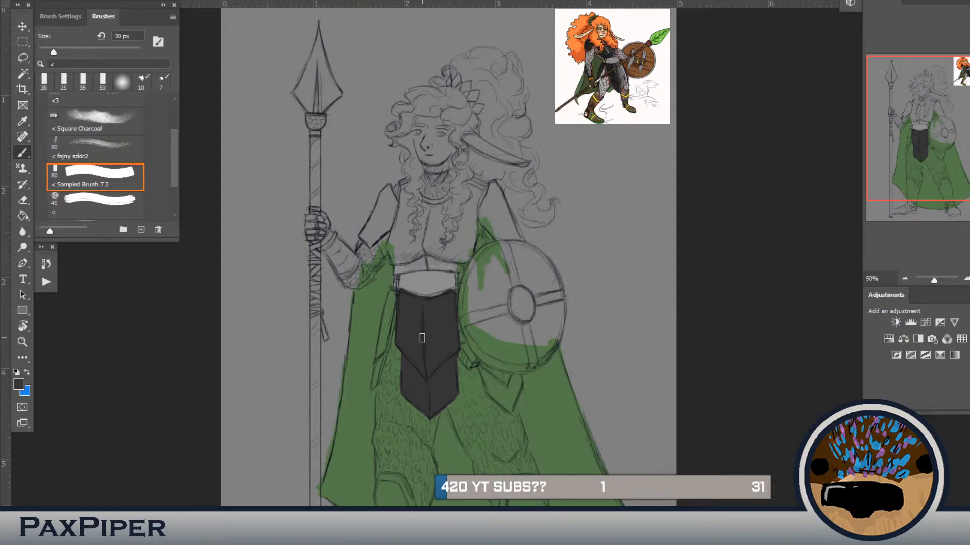
Step: Fill the skirt armour's side plates in dark grey, using 10 to 20 px for edges and 30 px for filling
{"action": "mouse_move", "coordinate": [391, 298]}
{"action": "left_mouse_down"}
{"action": "mouse_move", "coordinate": [385, 347]}
{"action": "mouse_move", "coordinate": [388, 302]}
{"action": "mouse_move", "coordinate": [388, 312]}
{"action": "left_mouse_up"}
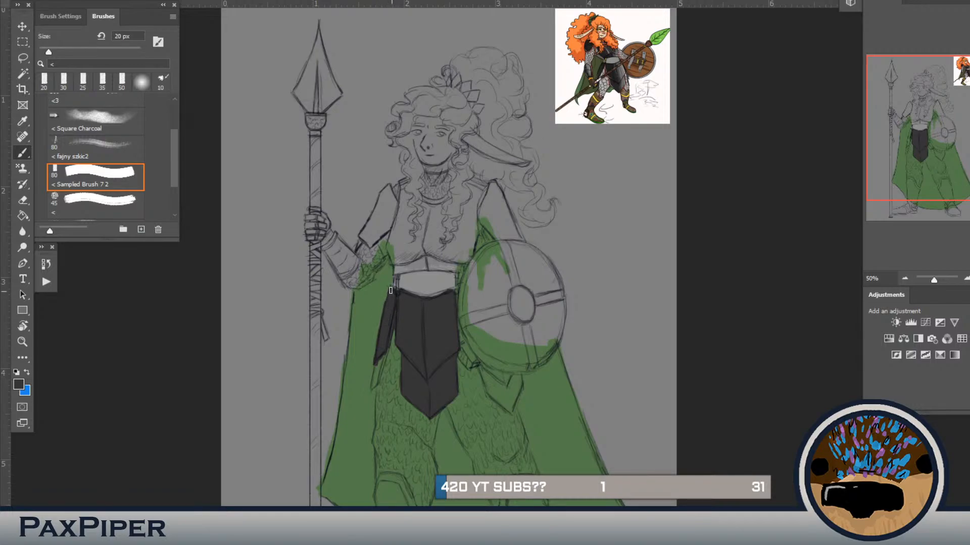
{"action": "mouse_move", "coordinate": [390, 290]}
{"action": "left_mouse_down"}
{"action": "mouse_move", "coordinate": [395, 333]}
{"action": "mouse_move", "coordinate": [376, 361]}
{"action": "mouse_move", "coordinate": [373, 369]}
{"action": "mouse_move", "coordinate": [386, 349]}
{"action": "mouse_move", "coordinate": [376, 385]}
{"action": "mouse_move", "coordinate": [377, 361]}
{"action": "left_mouse_up"}
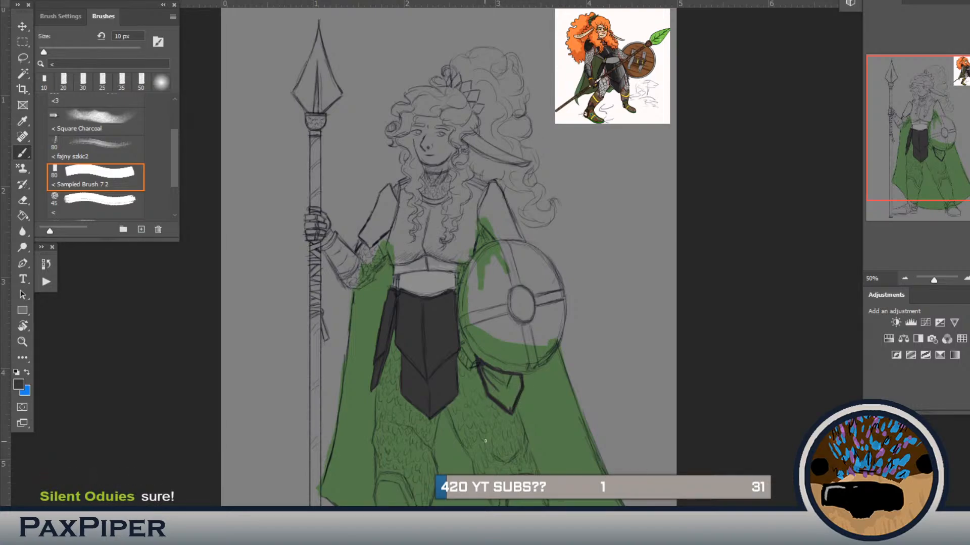
{"action": "key", "text": "bracketright"}
{"action": "key", "text": "bracketright"}
{"action": "key", "text": "bracketright"}
{"action": "mouse_move", "coordinate": [478, 362]}
{"action": "left_mouse_down"}
{"action": "mouse_move", "coordinate": [487, 376]}
{"action": "mouse_move", "coordinate": [511, 378]}
{"action": "mouse_move", "coordinate": [512, 401]}
{"action": "mouse_move", "coordinate": [486, 378]}
{"action": "mouse_move", "coordinate": [502, 394]}
{"action": "mouse_move", "coordinate": [514, 366]}
{"action": "left_mouse_up"}
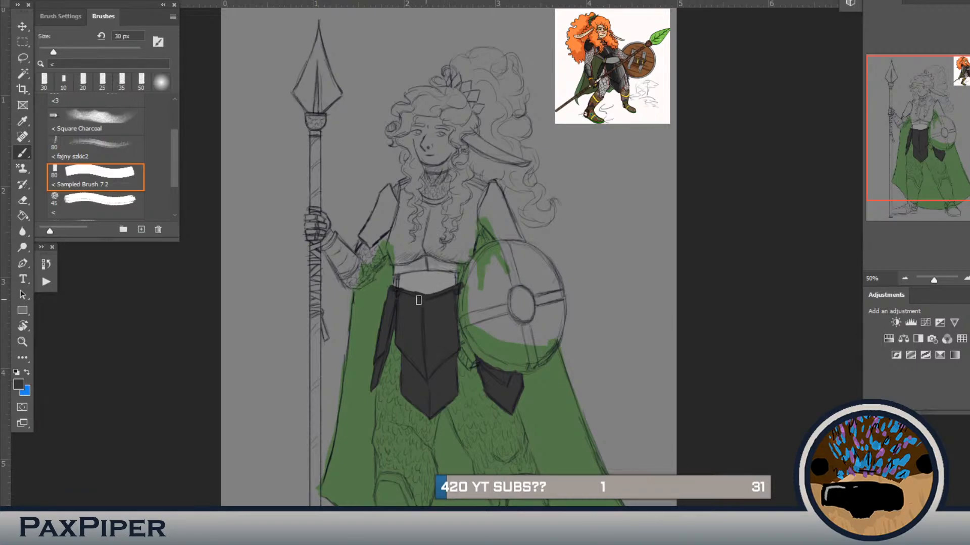
Step: Paint the chest plate's sides and lower edge in dark grey and fill the spear-side upper arm guard at 30 px
{"action": "mouse_move", "coordinate": [451, 266]}
{"action": "left_mouse_down"}
{"action": "mouse_move", "coordinate": [460, 267]}
{"action": "mouse_move", "coordinate": [435, 267]}
{"action": "mouse_move", "coordinate": [466, 267]}
{"action": "mouse_move", "coordinate": [480, 182]}
{"action": "mouse_move", "coordinate": [469, 181]}
{"action": "mouse_move", "coordinate": [464, 243]}
{"action": "mouse_move", "coordinate": [452, 261]}
{"action": "mouse_move", "coordinate": [425, 265]}
{"action": "mouse_move", "coordinate": [441, 265]}
{"action": "left_mouse_up"}
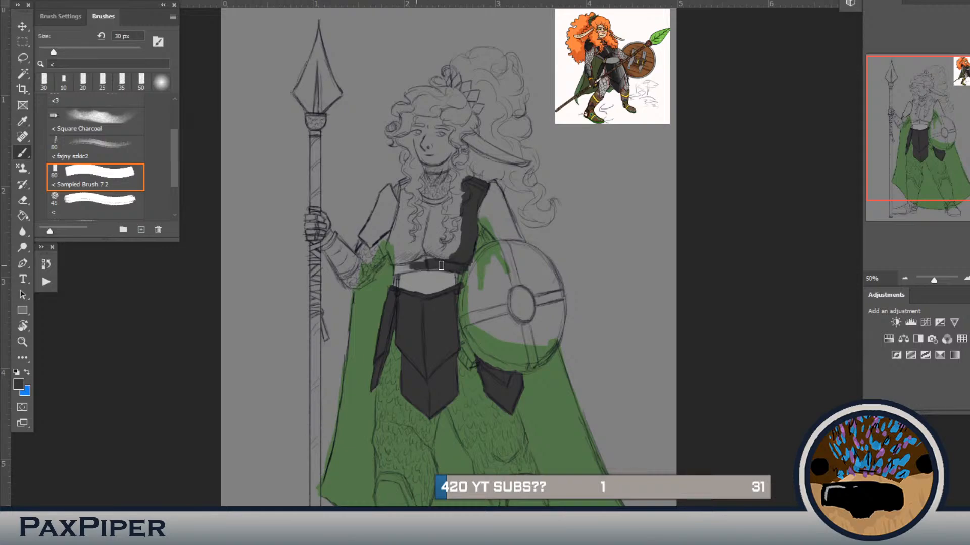
{"action": "mouse_move", "coordinate": [439, 267]}
{"action": "left_mouse_down"}
{"action": "mouse_move", "coordinate": [393, 271]}
{"action": "mouse_move", "coordinate": [399, 202]}
{"action": "mouse_move", "coordinate": [386, 182]}
{"action": "mouse_move", "coordinate": [378, 195]}
{"action": "left_mouse_up"}
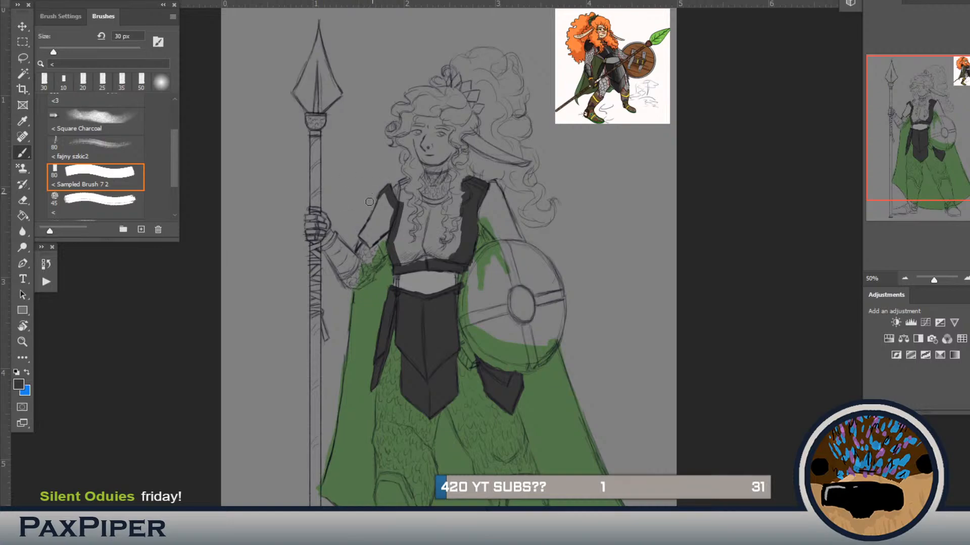
{"action": "key", "text": "b"}
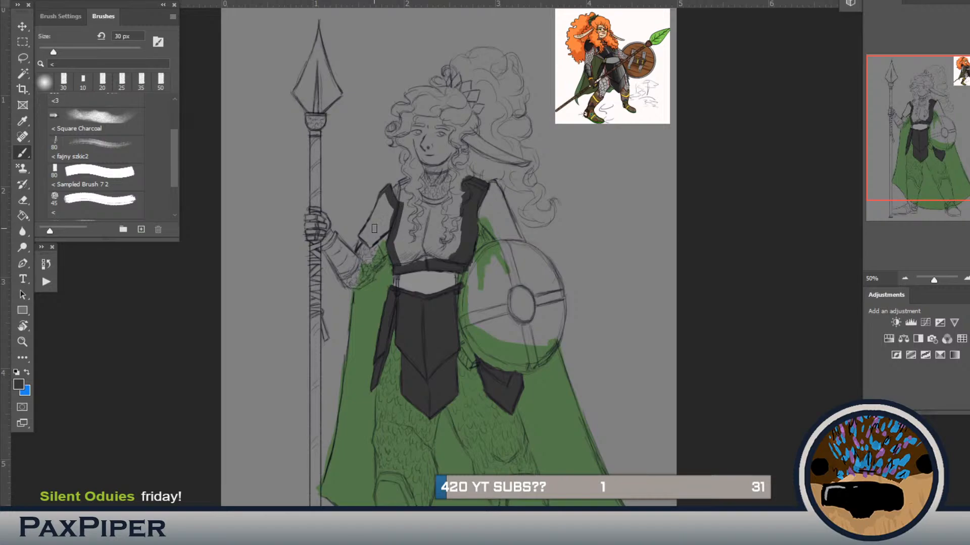
{"action": "mouse_move", "coordinate": [380, 215]}
{"action": "left_mouse_down"}
{"action": "mouse_move", "coordinate": [388, 188]}
{"action": "mouse_move", "coordinate": [360, 238]}
{"action": "mouse_move", "coordinate": [386, 227]}
{"action": "mouse_move", "coordinate": [386, 204]}
{"action": "mouse_move", "coordinate": [394, 217]}
{"action": "left_mouse_up"}
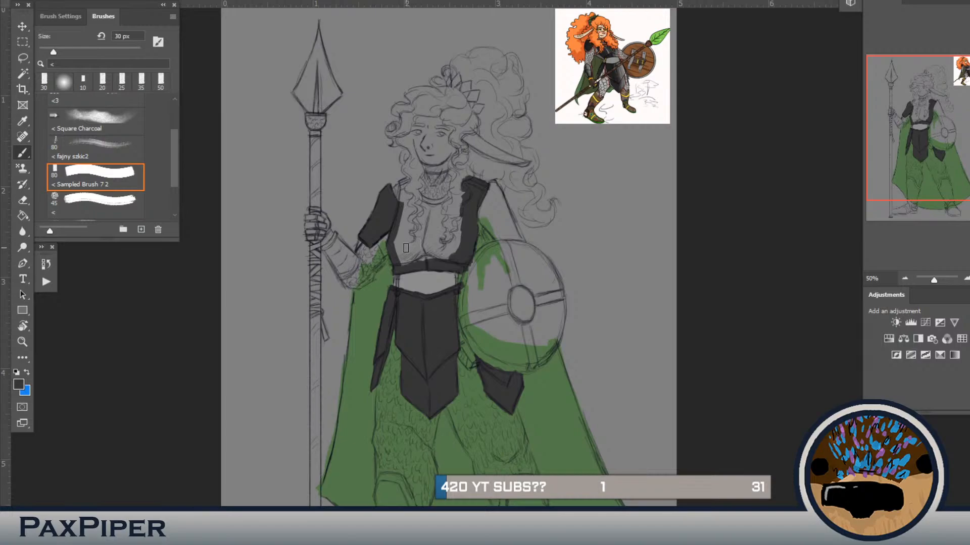
Step: Paint the spear-side shoulder edge and outline the shield-side upper arm guard at 20 px, filling the guard at 40 px
{"action": "key", "text": "bracketleft"}
{"action": "mouse_move", "coordinate": [404, 182]}
{"action": "left_mouse_down"}
{"action": "mouse_move", "coordinate": [411, 196]}
{"action": "mouse_move", "coordinate": [402, 204]}
{"action": "left_mouse_up"}
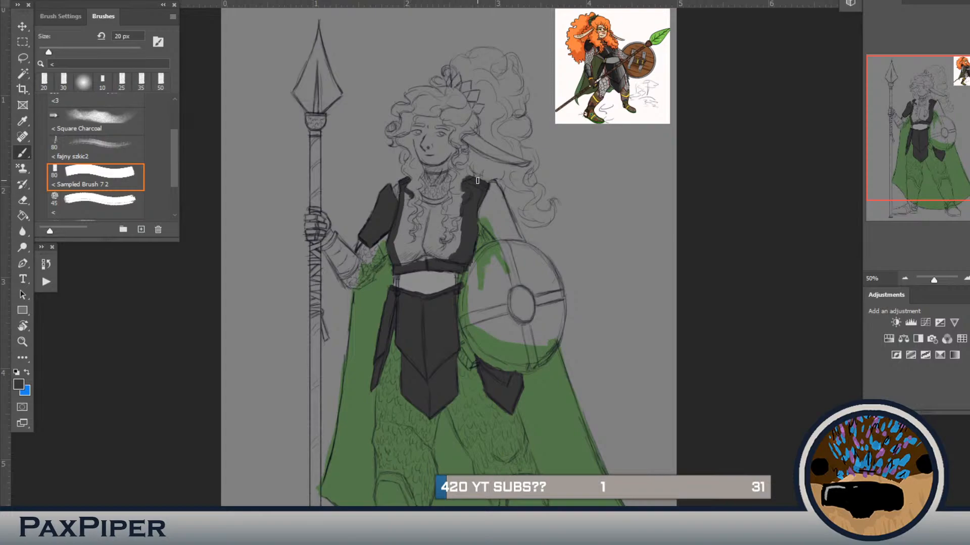
{"action": "mouse_move", "coordinate": [494, 179]}
{"action": "left_mouse_down"}
{"action": "mouse_move", "coordinate": [523, 242]}
{"action": "mouse_move", "coordinate": [510, 237]}
{"action": "mouse_move", "coordinate": [521, 237]}
{"action": "mouse_move", "coordinate": [514, 224]}
{"action": "mouse_move", "coordinate": [523, 240]}
{"action": "mouse_move", "coordinate": [515, 231]}
{"action": "mouse_move", "coordinate": [495, 240]}
{"action": "mouse_move", "coordinate": [480, 219]}
{"action": "mouse_move", "coordinate": [494, 183]}
{"action": "mouse_move", "coordinate": [501, 239]}
{"action": "left_mouse_up"}
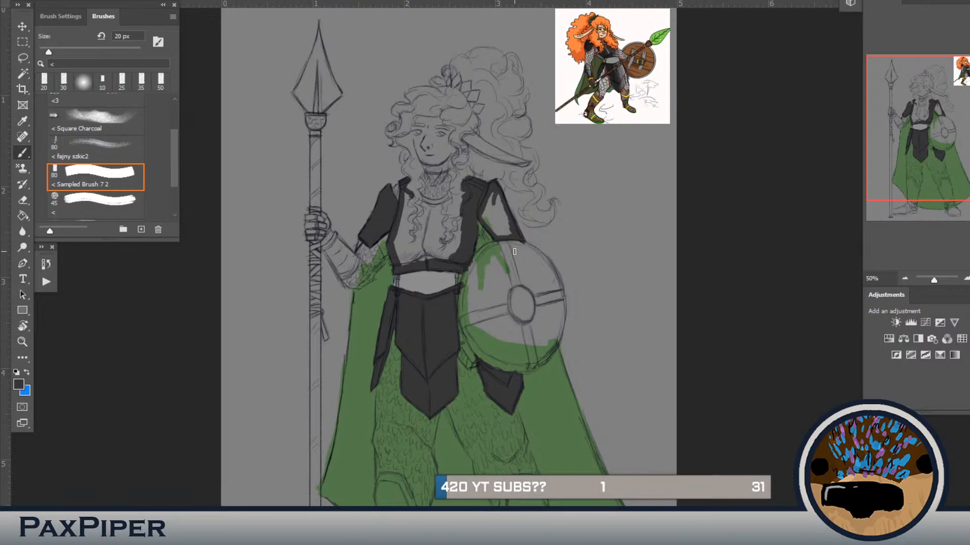
{"action": "key", "text": "bracketright"}
{"action": "key", "text": "bracketright"}
{"action": "mouse_move", "coordinate": [504, 220]}
{"action": "left_mouse_down"}
{"action": "mouse_move", "coordinate": [509, 233]}
{"action": "mouse_move", "coordinate": [494, 218]}
{"action": "mouse_move", "coordinate": [490, 228]}
{"action": "mouse_move", "coordinate": [504, 245]}
{"action": "left_mouse_up"}
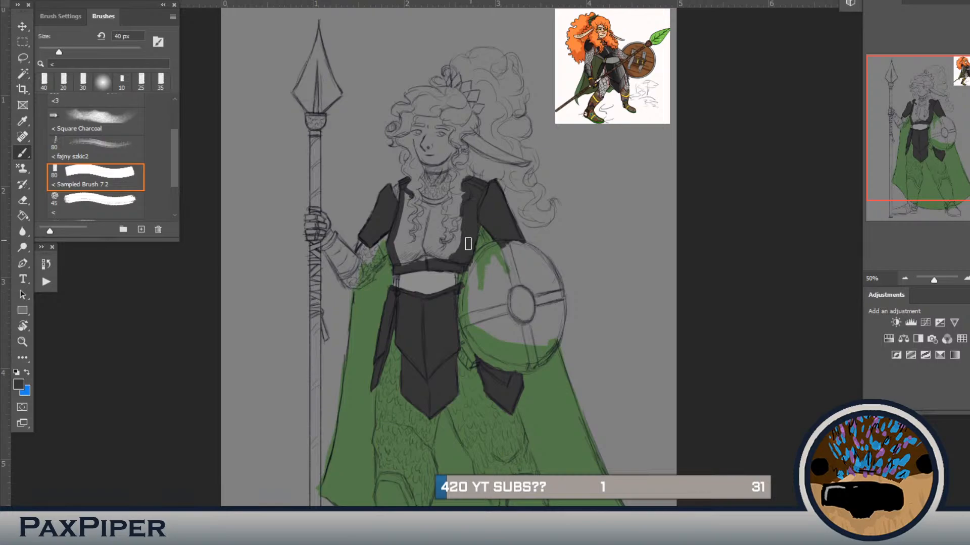
Step: Outline the chest plate's neckline and centre seam in dark grey at 25 px
{"action": "key", "text": "bracketleft"}
{"action": "key", "text": "bracketleft"}
{"action": "left_click_drag", "start_coordinate": [447, 198], "coordinate": [429, 203]}
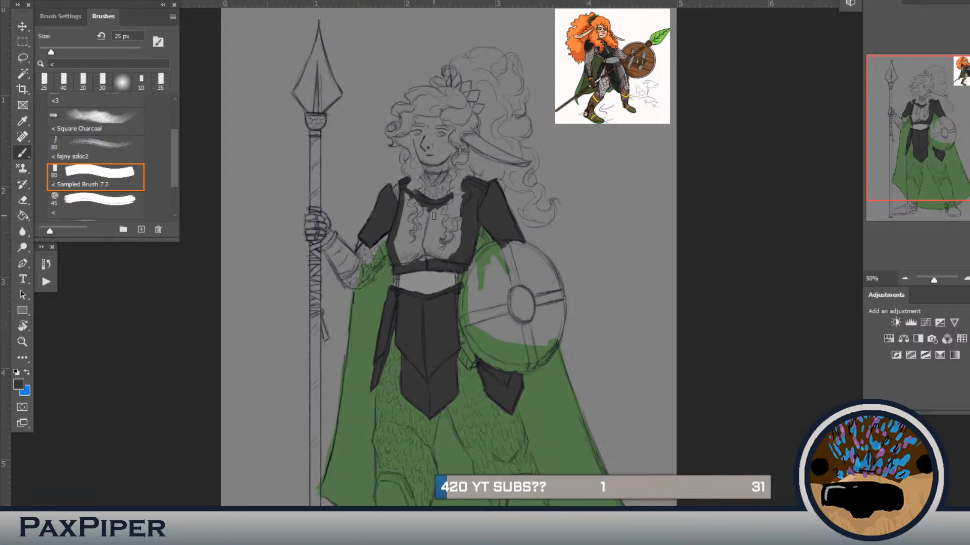
{"action": "mouse_move", "coordinate": [424, 202]}
{"action": "left_mouse_down"}
{"action": "mouse_move", "coordinate": [420, 251]}
{"action": "mouse_move", "coordinate": [444, 263]}
{"action": "left_mouse_up"}
{"action": "key", "text": "g"}
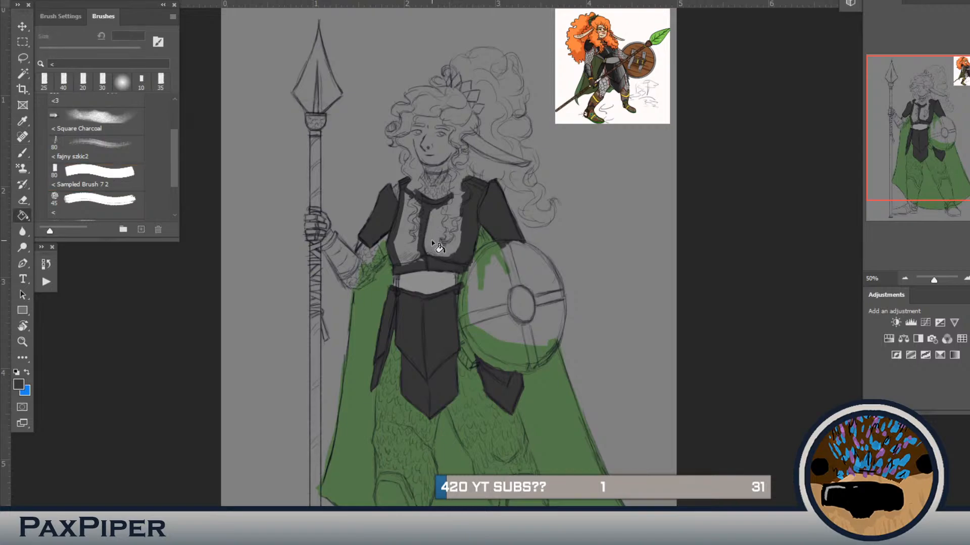
{"action": "left_click", "coordinate": [444, 255]}
{"action": "key", "text": "ctrl+z"}
Step: Brush the rest of the chest plate dark grey at 25 px and line the spear-side forearm guard's edges at 15 px
{"action": "key", "text": "b"}
{"action": "mouse_move", "coordinate": [466, 188]}
{"action": "left_mouse_down"}
{"action": "mouse_move", "coordinate": [430, 222]}
{"action": "mouse_move", "coordinate": [438, 207]}
{"action": "mouse_move", "coordinate": [464, 197]}
{"action": "mouse_move", "coordinate": [416, 253]}
{"action": "mouse_move", "coordinate": [462, 217]}
{"action": "mouse_move", "coordinate": [459, 253]}
{"action": "mouse_move", "coordinate": [396, 268]}
{"action": "mouse_move", "coordinate": [417, 254]}
{"action": "mouse_move", "coordinate": [408, 194]}
{"action": "mouse_move", "coordinate": [421, 210]}
{"action": "mouse_move", "coordinate": [411, 194]}
{"action": "mouse_move", "coordinate": [419, 219]}
{"action": "mouse_move", "coordinate": [409, 207]}
{"action": "mouse_move", "coordinate": [401, 244]}
{"action": "mouse_move", "coordinate": [403, 215]}
{"action": "left_mouse_up"}
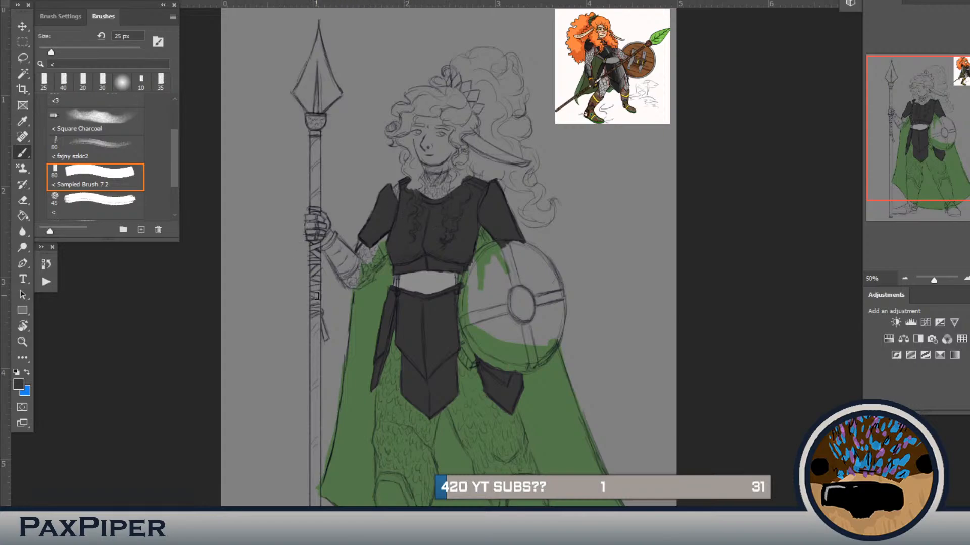
{"action": "key", "text": "bracketleft"}
{"action": "left_click_drag", "start_coordinate": [324, 250], "coordinate": [344, 280]}
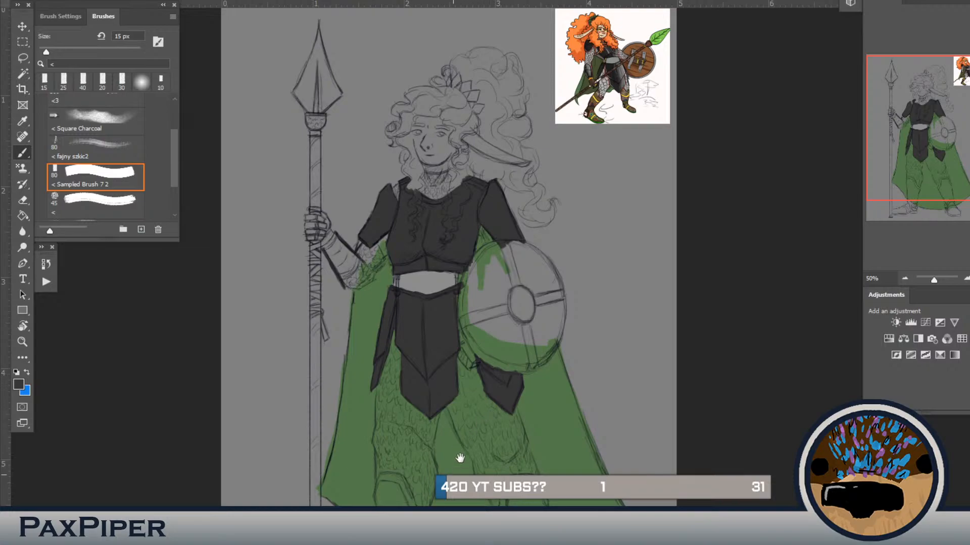
Step: Sample light grey from the reference picture again and touch up the waist band at 40 px
{"action": "left_click_drag", "start_coordinate": [458, 457], "coordinate": [487, 373]}
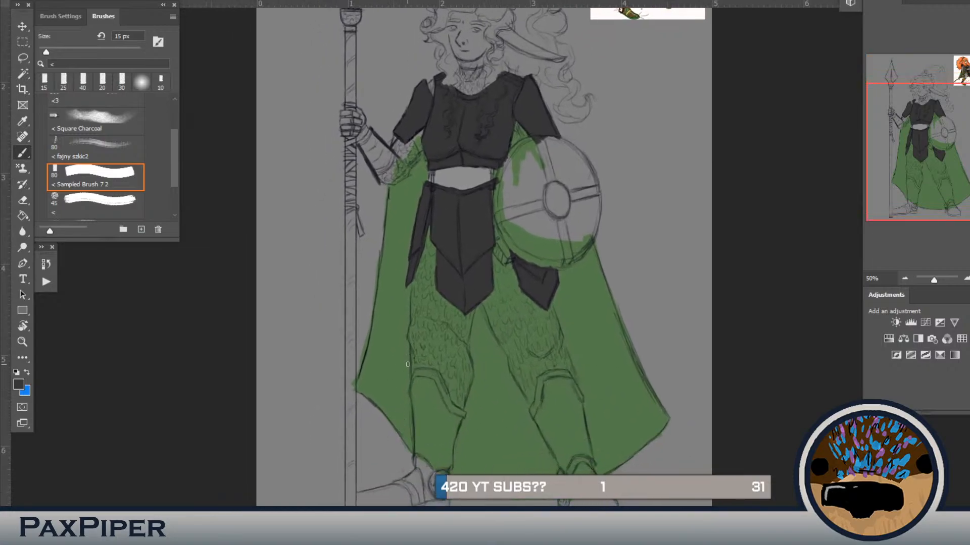
{"action": "mouse_move", "coordinate": [407, 364]}
{"action": "left_mouse_down"}
{"action": "mouse_move", "coordinate": [420, 386]}
{"action": "mouse_move", "coordinate": [426, 483]}
{"action": "left_mouse_up"}
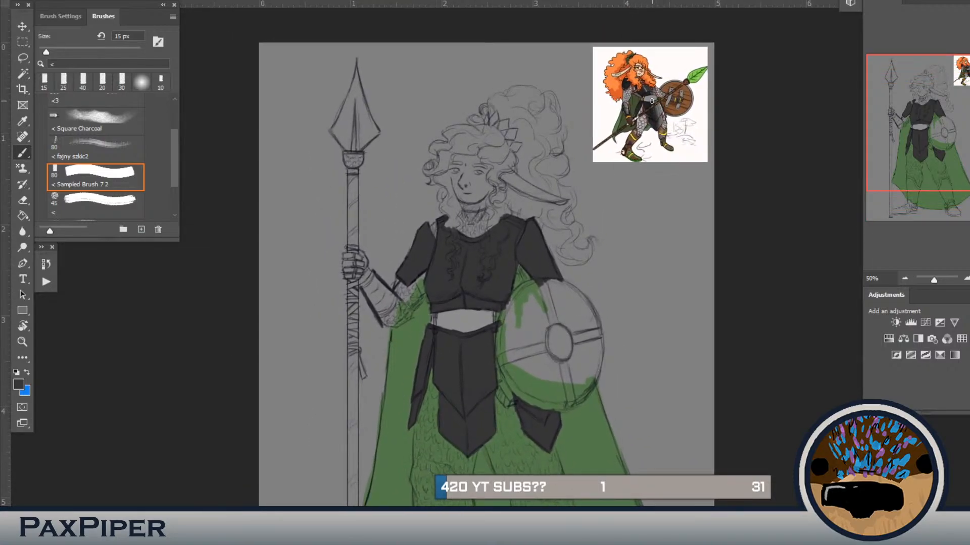
{"action": "left_click", "coordinate": [653, 95], "text": "alt"}
{"action": "left_click_drag", "start_coordinate": [444, 365], "coordinate": [448, 223]}
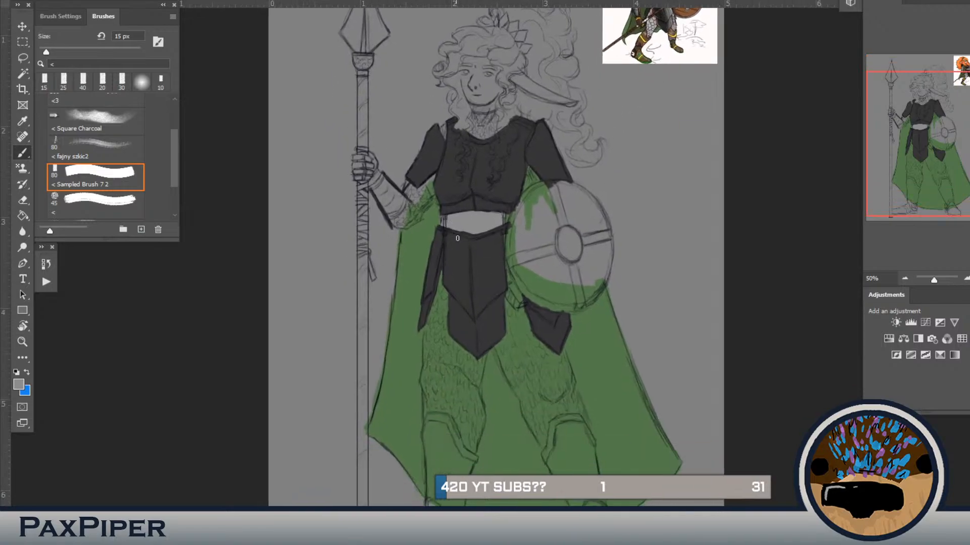
{"action": "key", "text": "bracketright"}
{"action": "key", "text": "bracketright"}
{"action": "key", "text": "bracketright"}
{"action": "left_click", "coordinate": [465, 228]}
Step: Pick a gold colour and paint the two straps beside the waist band at 15 px
{"action": "key", "text": "bracketleft"}
{"action": "key", "text": "bracketleft"}
{"action": "key", "text": "bracketleft"}
{"action": "left_click_drag", "start_coordinate": [589, 103], "coordinate": [511, 197]}
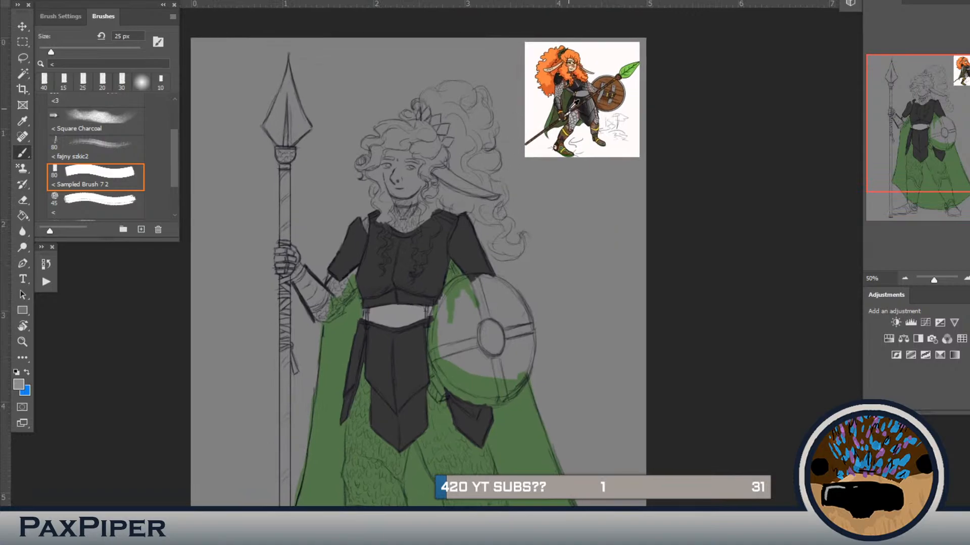
{"action": "left_click", "coordinate": [572, 126], "text": "alt"}
{"action": "left_click", "coordinate": [569, 129], "text": "alt"}
{"action": "key", "text": "i"}
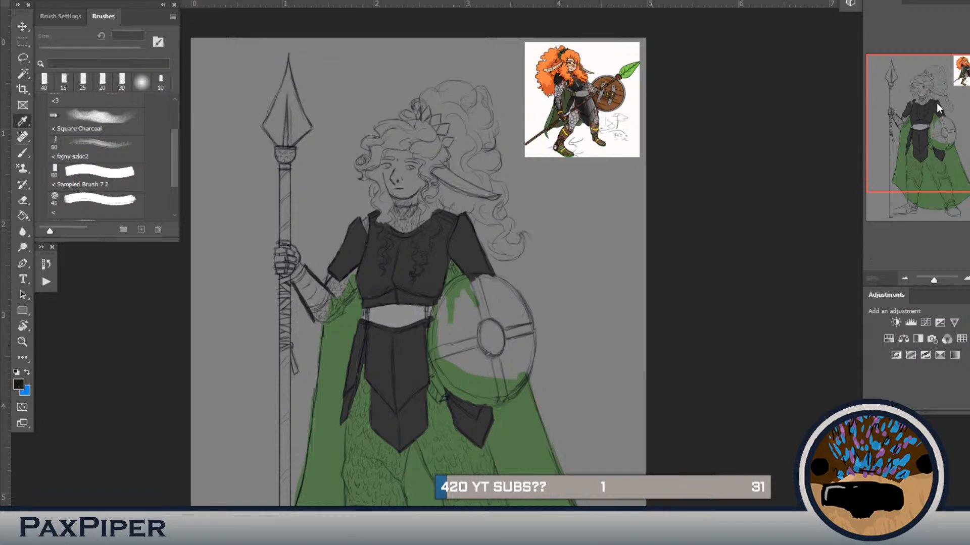
{"action": "key", "text": "b"}
{"action": "key", "text": "b"}
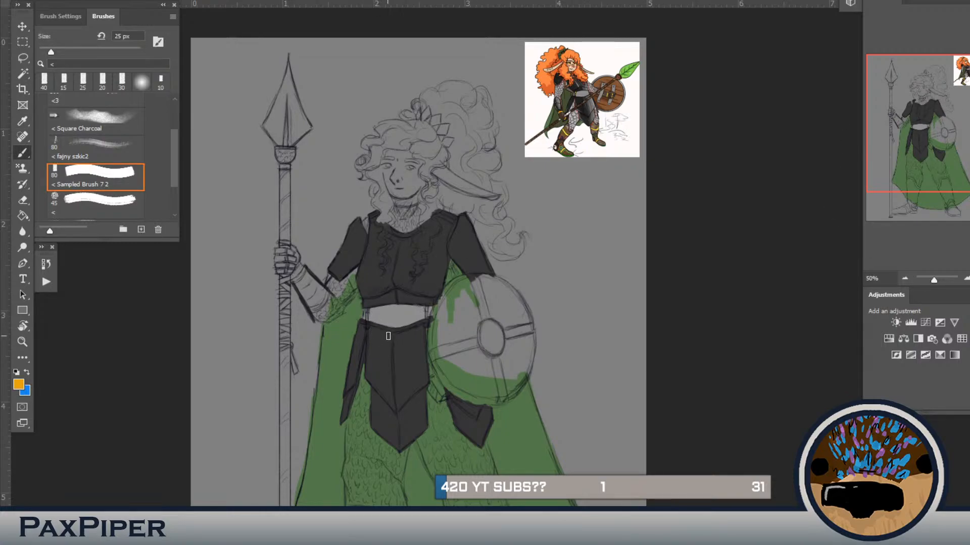
{"action": "key", "text": "bracketleft"}
{"action": "left_click_drag", "start_coordinate": [367, 330], "coordinate": [368, 324]}
{"action": "left_click_drag", "start_coordinate": [426, 325], "coordinate": [428, 307]}
Step: Paint gold bands at the wrist and elbow ends of the spear-side forearm guard
{"action": "left_click_drag", "start_coordinate": [403, 398], "coordinate": [480, 402]}
{"action": "left_click_drag", "start_coordinate": [513, 341], "coordinate": [532, 281]}
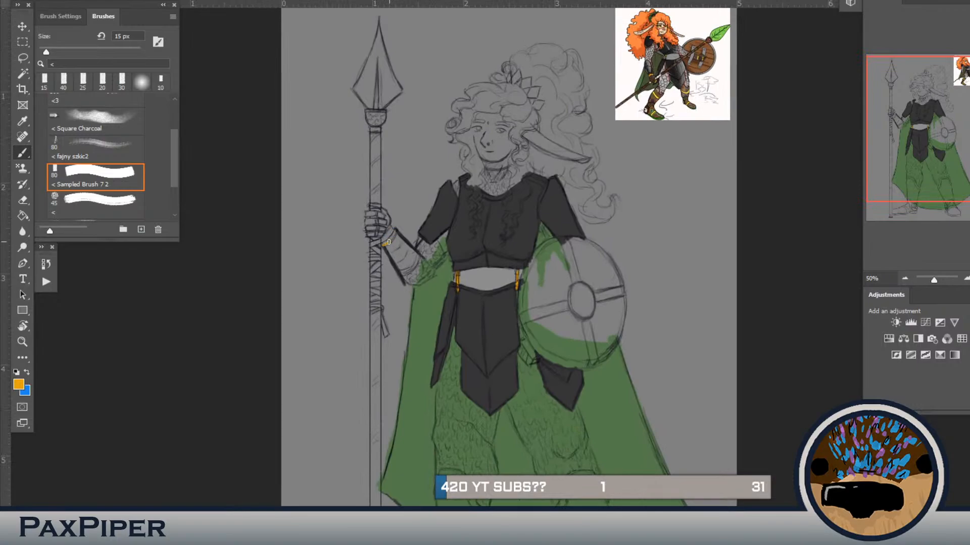
{"action": "left_click_drag", "start_coordinate": [389, 242], "coordinate": [394, 235]}
{"action": "left_click_drag", "start_coordinate": [515, 284], "coordinate": [500, 333]}
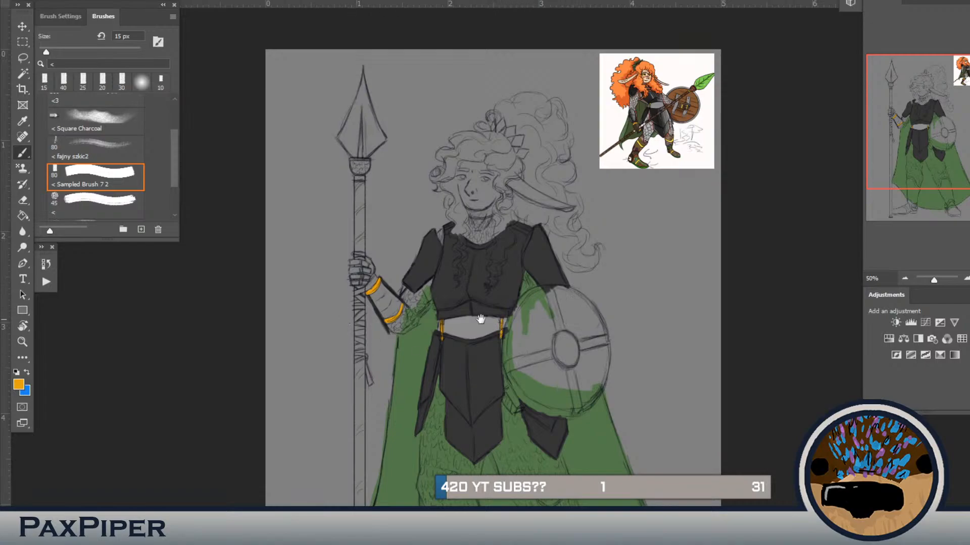
Step: Sample light grey from the reference picture and paint the chainmail around the spear-side elbow at 15 px and 30 px
{"action": "left_click_drag", "start_coordinate": [480, 319], "coordinate": [415, 333]}
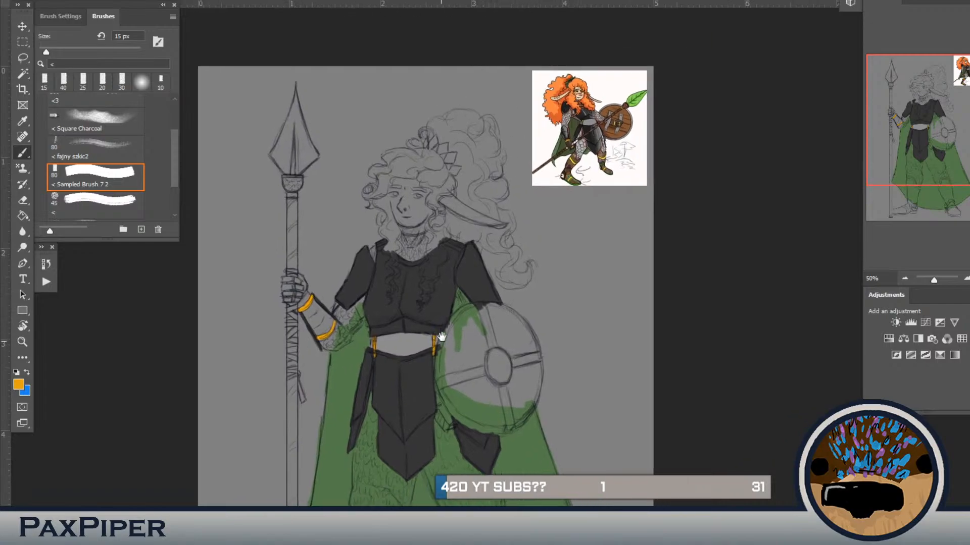
{"action": "left_click", "coordinate": [586, 137], "text": "alt"}
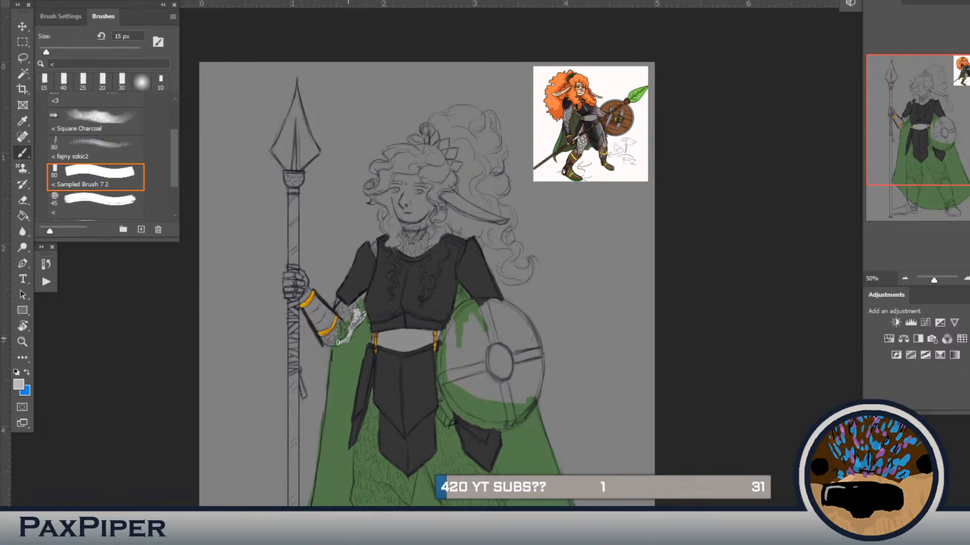
{"action": "left_click_drag", "start_coordinate": [337, 343], "coordinate": [326, 343]}
{"action": "key", "text": "bracketright"}
{"action": "key", "text": "bracketright"}
{"action": "key", "text": "bracketright"}
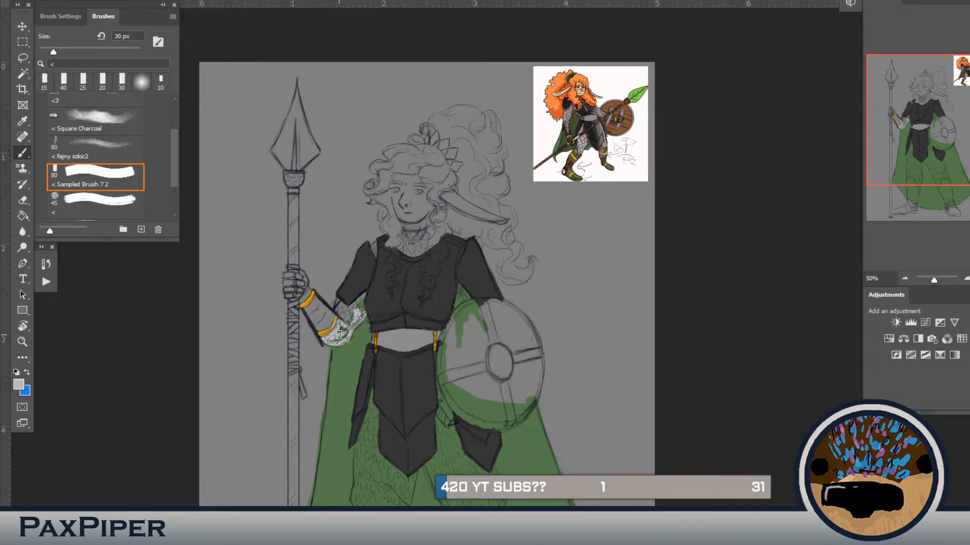
{"action": "mouse_move", "coordinate": [340, 329]}
{"action": "left_mouse_down"}
{"action": "mouse_move", "coordinate": [336, 341]}
{"action": "mouse_move", "coordinate": [361, 317]}
{"action": "mouse_move", "coordinate": [349, 322]}
{"action": "mouse_move", "coordinate": [348, 311]}
{"action": "left_mouse_up"}
Step: Paint the chainmail gap under the shield-side arm light grey at 25 px and touch up its border with sampled dark grey
{"action": "key", "text": "bracketleft"}
{"action": "key", "text": "bracketleft"}
{"action": "key", "text": "bracketleft"}
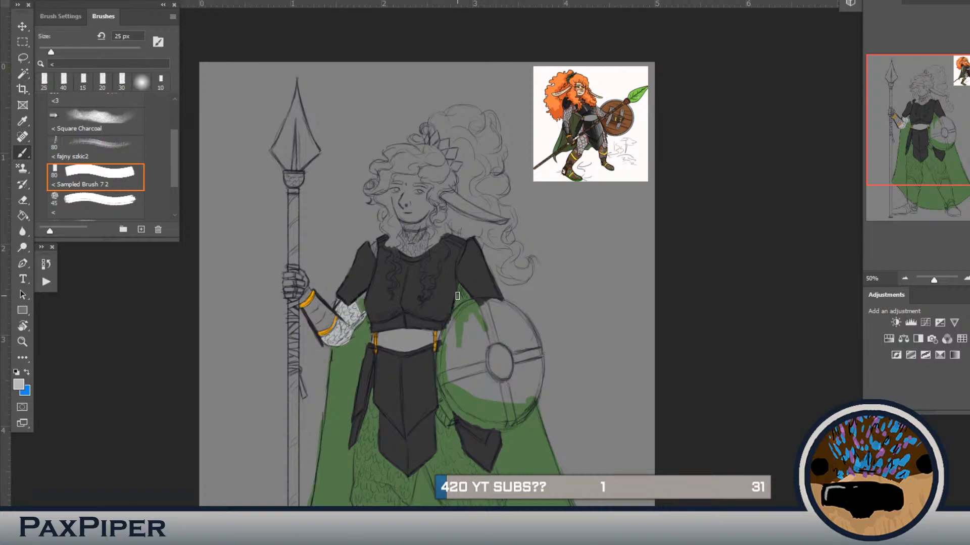
{"action": "mouse_move", "coordinate": [461, 293]}
{"action": "left_mouse_down"}
{"action": "mouse_move", "coordinate": [457, 284]}
{"action": "mouse_move", "coordinate": [462, 301]}
{"action": "left_mouse_up"}
{"action": "left_click", "coordinate": [451, 282], "text": "alt"}
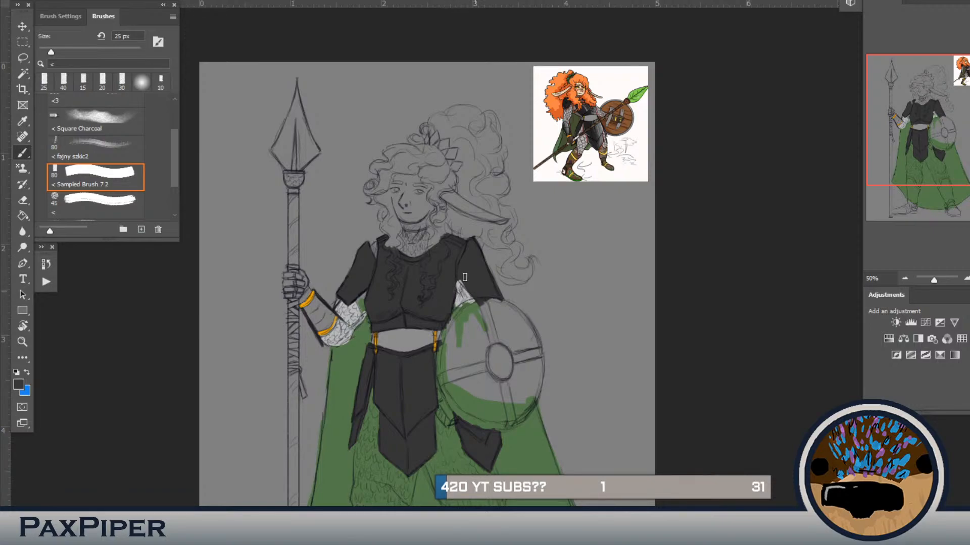
{"action": "left_click_drag", "start_coordinate": [457, 276], "coordinate": [470, 293]}
Step: Sample brown from the reference shield, outline the round shield's rim at 25 px and fill its inside with the Paint Bucket
{"action": "left_click", "coordinate": [630, 127], "text": "alt"}
{"action": "mouse_move", "coordinate": [521, 330]}
{"action": "left_mouse_down"}
{"action": "mouse_move", "coordinate": [538, 351]}
{"action": "mouse_move", "coordinate": [524, 317]}
{"action": "left_mouse_up"}
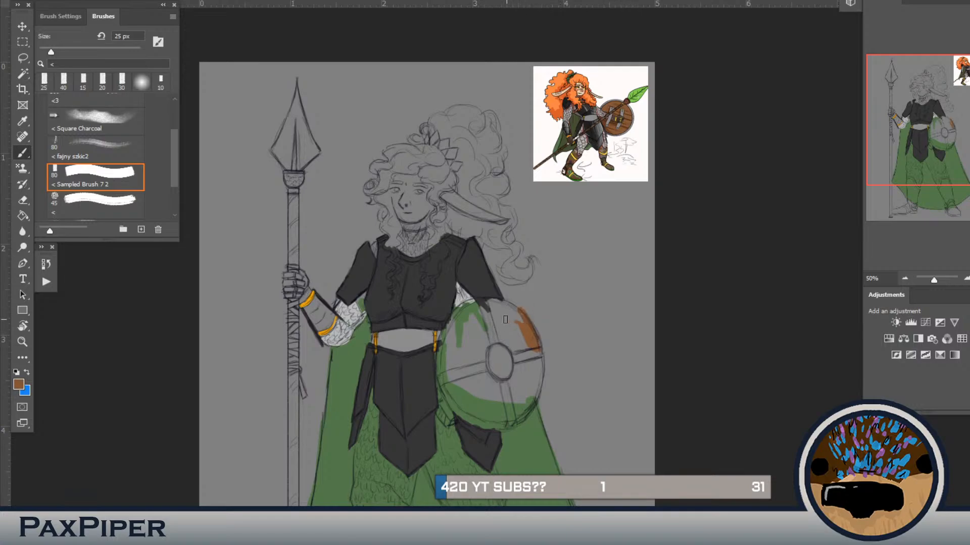
{"action": "key", "text": "ctrl+z"}
{"action": "mouse_move", "coordinate": [447, 329]}
{"action": "left_mouse_down"}
{"action": "mouse_move", "coordinate": [441, 349]}
{"action": "mouse_move", "coordinate": [450, 325]}
{"action": "mouse_move", "coordinate": [438, 373]}
{"action": "mouse_move", "coordinate": [441, 356]}
{"action": "mouse_move", "coordinate": [452, 404]}
{"action": "mouse_move", "coordinate": [446, 392]}
{"action": "mouse_move", "coordinate": [470, 424]}
{"action": "mouse_move", "coordinate": [473, 414]}
{"action": "mouse_move", "coordinate": [504, 428]}
{"action": "mouse_move", "coordinate": [480, 422]}
{"action": "mouse_move", "coordinate": [524, 413]}
{"action": "mouse_move", "coordinate": [518, 417]}
{"action": "mouse_move", "coordinate": [534, 403]}
{"action": "mouse_move", "coordinate": [522, 419]}
{"action": "mouse_move", "coordinate": [543, 376]}
{"action": "mouse_move", "coordinate": [539, 387]}
{"action": "mouse_move", "coordinate": [531, 323]}
{"action": "mouse_move", "coordinate": [534, 335]}
{"action": "mouse_move", "coordinate": [520, 313]}
{"action": "mouse_move", "coordinate": [483, 300]}
{"action": "mouse_move", "coordinate": [504, 304]}
{"action": "mouse_move", "coordinate": [475, 305]}
{"action": "mouse_move", "coordinate": [484, 302]}
{"action": "mouse_move", "coordinate": [452, 325]}
{"action": "mouse_move", "coordinate": [457, 311]}
{"action": "mouse_move", "coordinate": [477, 303]}
{"action": "mouse_move", "coordinate": [451, 323]}
{"action": "mouse_move", "coordinate": [483, 301]}
{"action": "mouse_move", "coordinate": [461, 308]}
{"action": "mouse_move", "coordinate": [476, 302]}
{"action": "mouse_move", "coordinate": [496, 313]}
{"action": "left_mouse_up"}
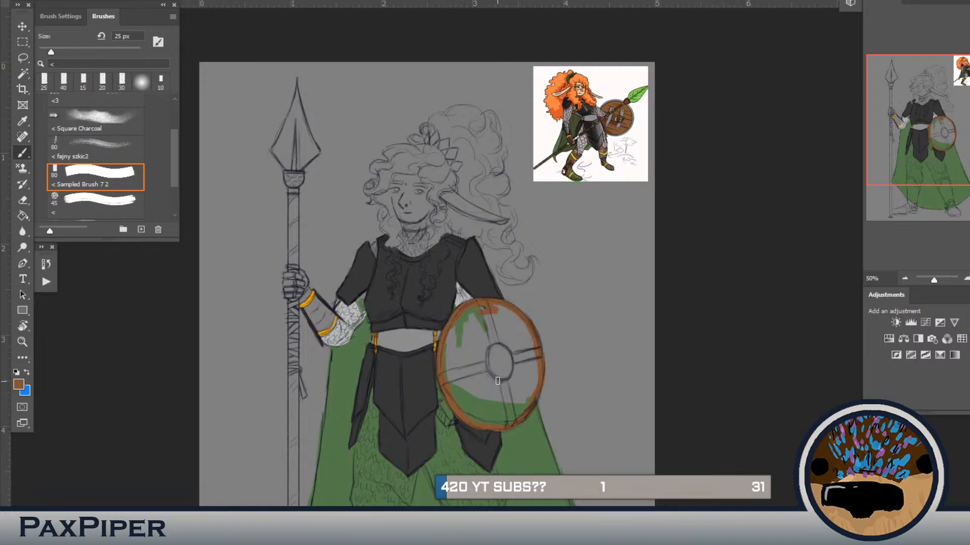
{"action": "key", "text": "g"}
{"action": "left_click", "coordinate": [517, 379]}
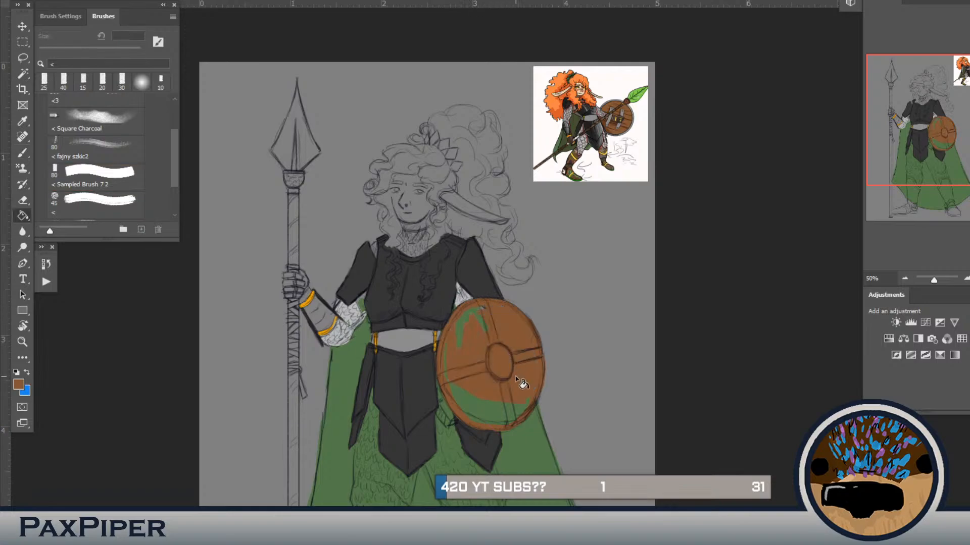
{"action": "left_click", "coordinate": [483, 323]}
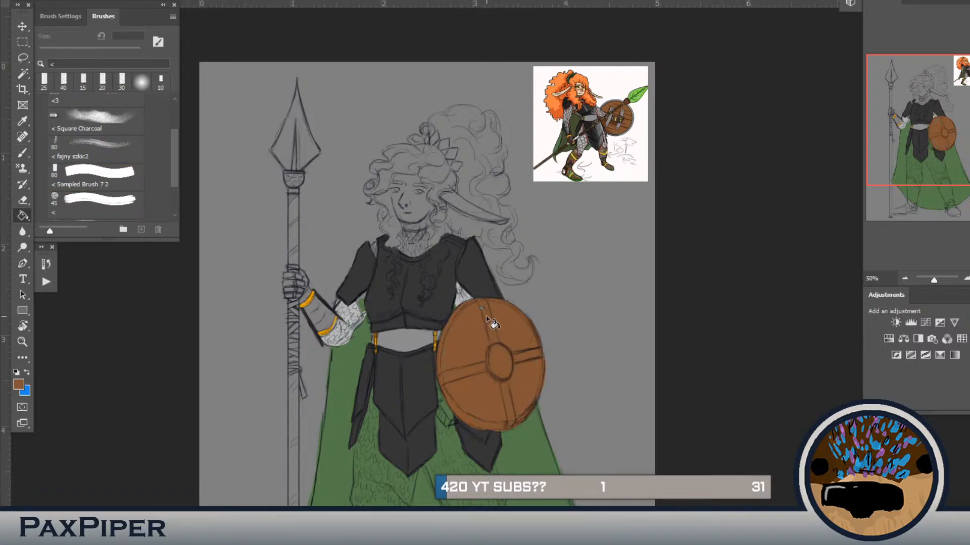
{"action": "key", "text": "b"}
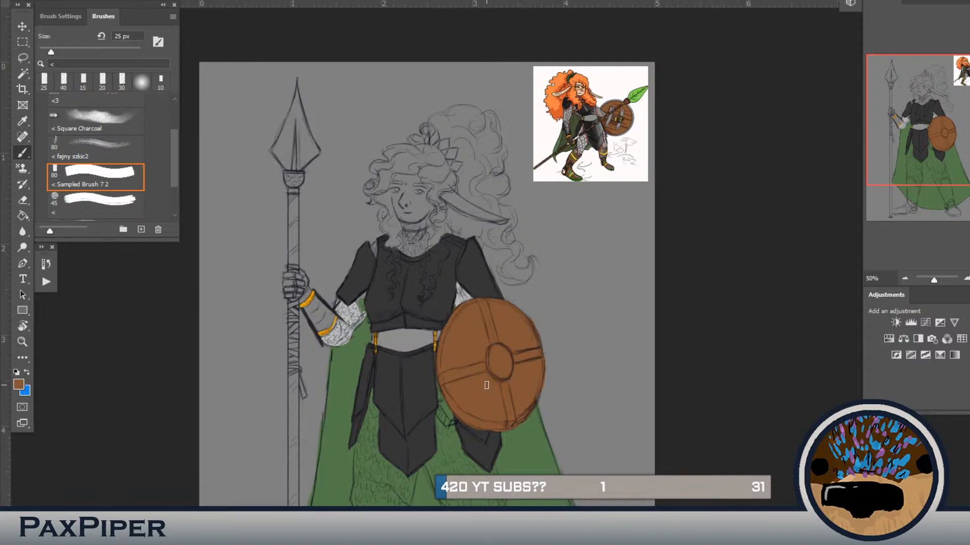
Step: Sample grey from the reference shield, paint the boss and three of the cross bars at 25 px, and undo the rim stroke
{"action": "left_click", "coordinate": [611, 117], "text": "alt"}
{"action": "mouse_move", "coordinate": [500, 373]}
{"action": "left_mouse_down"}
{"action": "mouse_move", "coordinate": [493, 352]}
{"action": "mouse_move", "coordinate": [492, 371]}
{"action": "mouse_move", "coordinate": [492, 349]}
{"action": "mouse_move", "coordinate": [500, 378]}
{"action": "mouse_move", "coordinate": [511, 359]}
{"action": "mouse_move", "coordinate": [539, 354]}
{"action": "mouse_move", "coordinate": [512, 360]}
{"action": "mouse_move", "coordinate": [538, 351]}
{"action": "mouse_move", "coordinate": [522, 355]}
{"action": "mouse_move", "coordinate": [500, 385]}
{"action": "mouse_move", "coordinate": [514, 421]}
{"action": "mouse_move", "coordinate": [504, 380]}
{"action": "mouse_move", "coordinate": [510, 406]}
{"action": "left_mouse_up"}
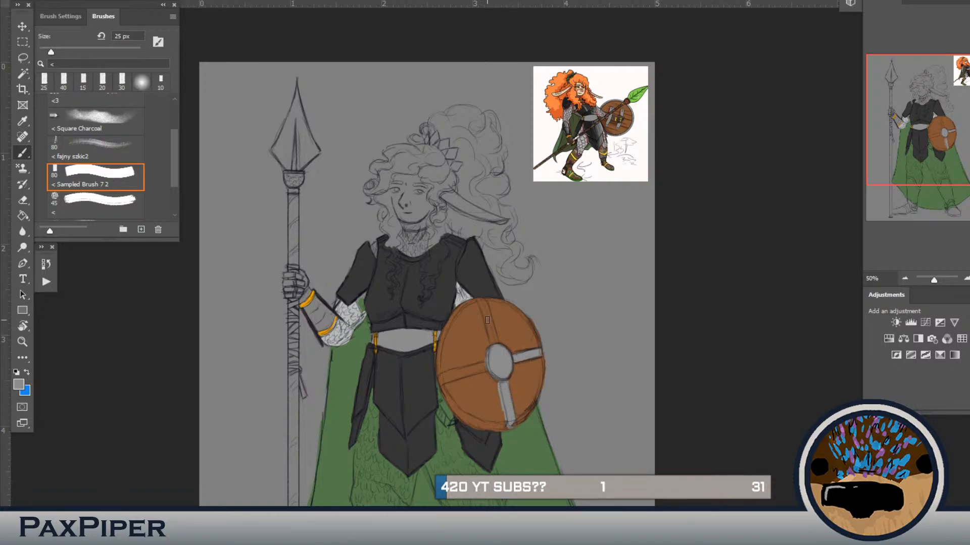
{"action": "mouse_move", "coordinate": [488, 321]}
{"action": "left_mouse_down"}
{"action": "mouse_move", "coordinate": [495, 348]}
{"action": "mouse_move", "coordinate": [480, 298]}
{"action": "mouse_move", "coordinate": [491, 330]}
{"action": "mouse_move", "coordinate": [470, 313]}
{"action": "mouse_move", "coordinate": [476, 300]}
{"action": "mouse_move", "coordinate": [452, 315]}
{"action": "mouse_move", "coordinate": [441, 381]}
{"action": "mouse_move", "coordinate": [475, 423]}
{"action": "mouse_move", "coordinate": [519, 425]}
{"action": "left_mouse_up"}
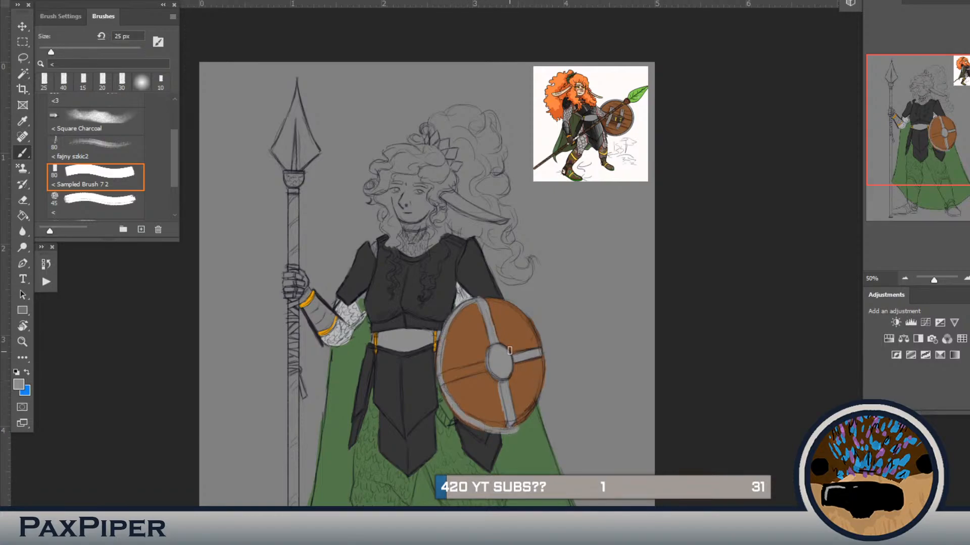
{"action": "key", "text": "ctrl+z"}
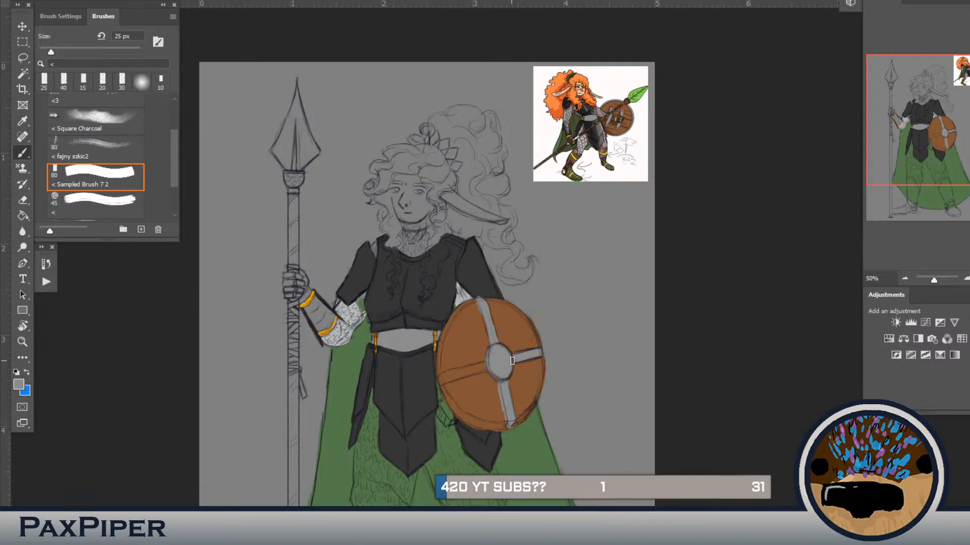
Step: Paint a grey band around the shield's rim at 15 px
{"action": "key", "text": "bracketleft"}
{"action": "key", "text": "bracketleft"}
{"action": "mouse_move", "coordinate": [459, 309]}
{"action": "left_mouse_down"}
{"action": "mouse_move", "coordinate": [441, 365]}
{"action": "mouse_move", "coordinate": [468, 419]}
{"action": "mouse_move", "coordinate": [452, 404]}
{"action": "mouse_move", "coordinate": [501, 429]}
{"action": "mouse_move", "coordinate": [476, 418]}
{"action": "mouse_move", "coordinate": [512, 423]}
{"action": "mouse_move", "coordinate": [461, 414]}
{"action": "mouse_move", "coordinate": [480, 425]}
{"action": "mouse_move", "coordinate": [513, 426]}
{"action": "mouse_move", "coordinate": [488, 431]}
{"action": "mouse_move", "coordinate": [454, 407]}
{"action": "mouse_move", "coordinate": [464, 423]}
{"action": "mouse_move", "coordinate": [455, 406]}
{"action": "left_mouse_up"}
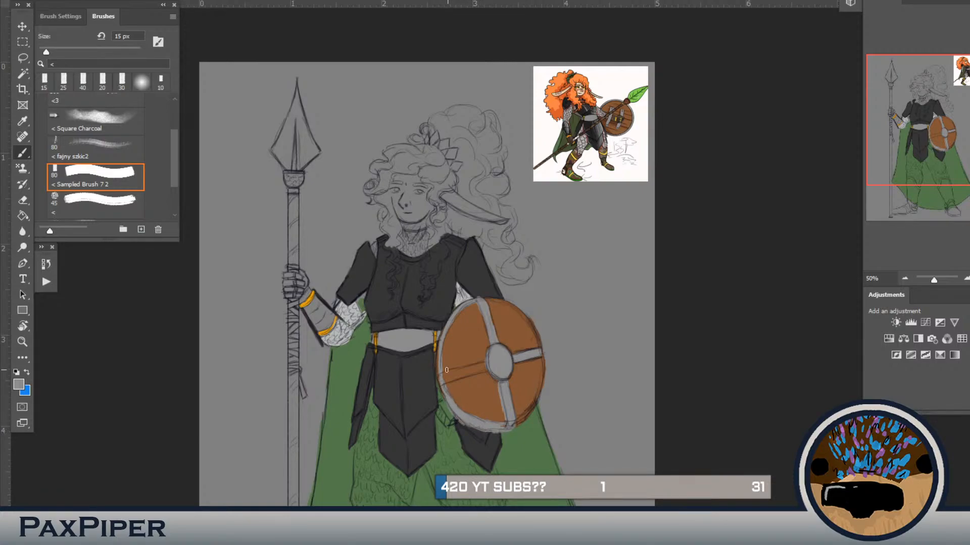
{"action": "mouse_move", "coordinate": [446, 370]}
{"action": "left_mouse_down"}
{"action": "mouse_move", "coordinate": [441, 389]}
{"action": "mouse_move", "coordinate": [438, 359]}
{"action": "mouse_move", "coordinate": [447, 396]}
{"action": "left_mouse_up"}
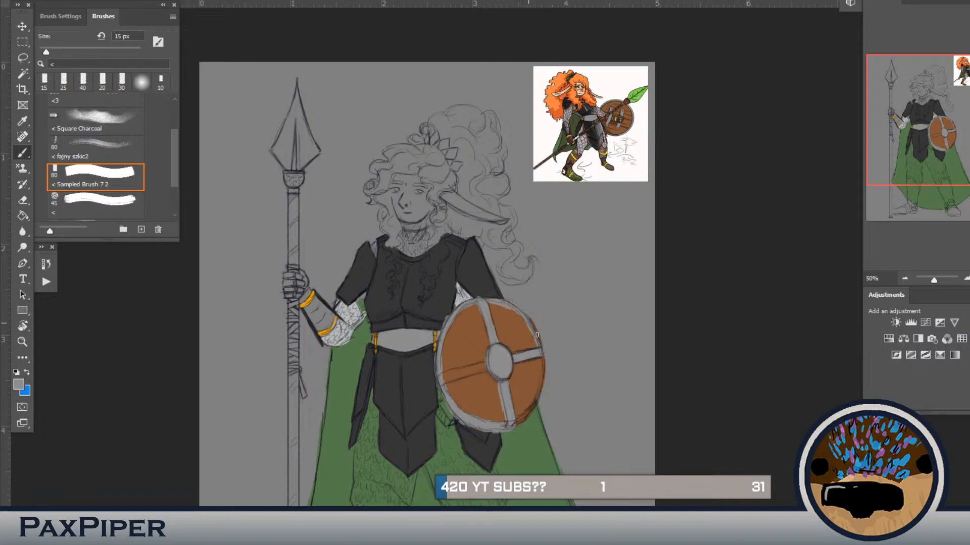
{"action": "mouse_move", "coordinate": [540, 356]}
{"action": "left_mouse_down"}
{"action": "mouse_move", "coordinate": [541, 378]}
{"action": "mouse_move", "coordinate": [495, 424]}
{"action": "mouse_move", "coordinate": [534, 333]}
{"action": "mouse_move", "coordinate": [539, 377]}
{"action": "mouse_move", "coordinate": [544, 361]}
{"action": "mouse_move", "coordinate": [534, 403]}
{"action": "mouse_move", "coordinate": [536, 392]}
{"action": "mouse_move", "coordinate": [527, 413]}
{"action": "left_mouse_up"}
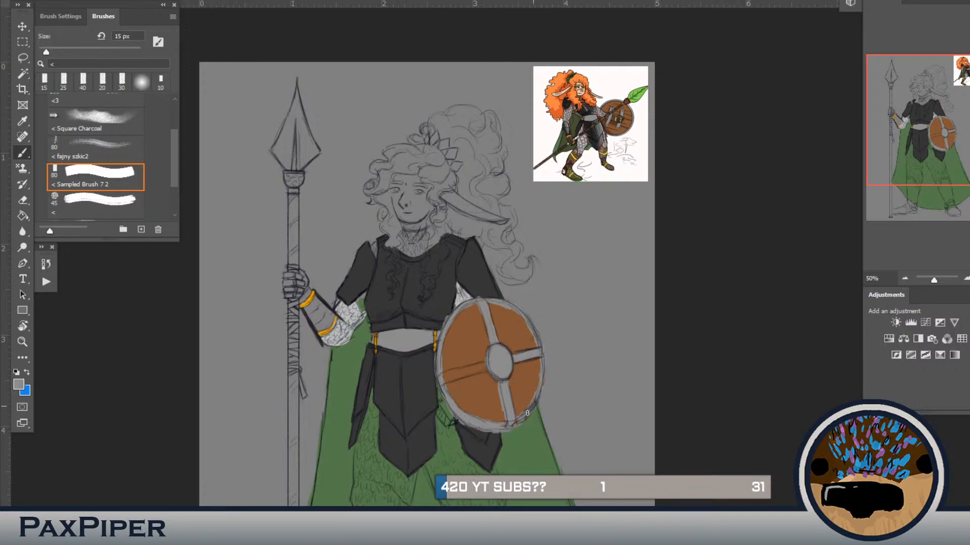
Step: Clean the rim's inner edge with sampled brown and paint the remaining cross bar grey at 15 px
{"action": "left_click", "coordinate": [530, 384], "text": "alt"}
{"action": "left_click_drag", "start_coordinate": [540, 371], "coordinate": [531, 399]}
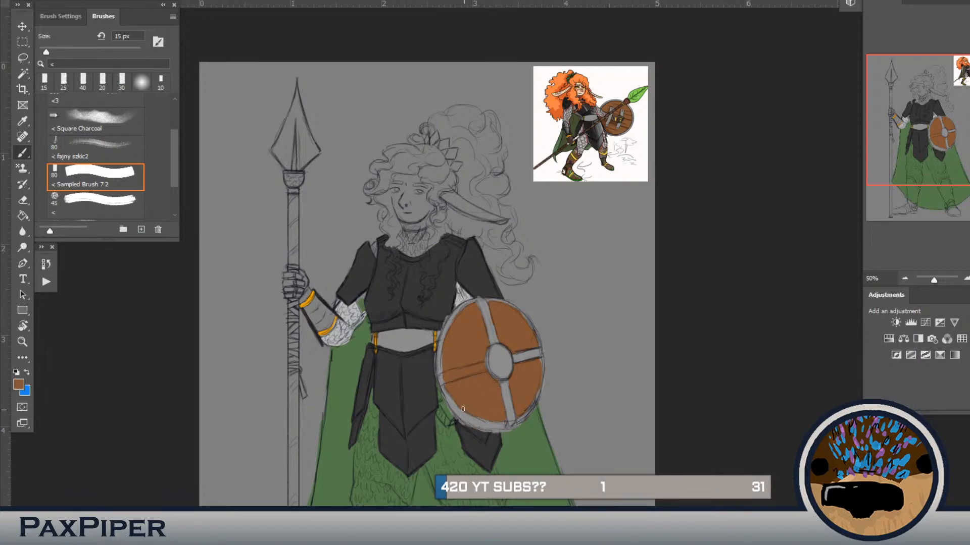
{"action": "left_click", "coordinate": [516, 409], "text": "alt"}
{"action": "left_click_drag", "start_coordinate": [445, 381], "coordinate": [487, 369]}
{"action": "key", "text": "ctrl+z"}
{"action": "left_click", "coordinate": [536, 373], "text": "alt"}
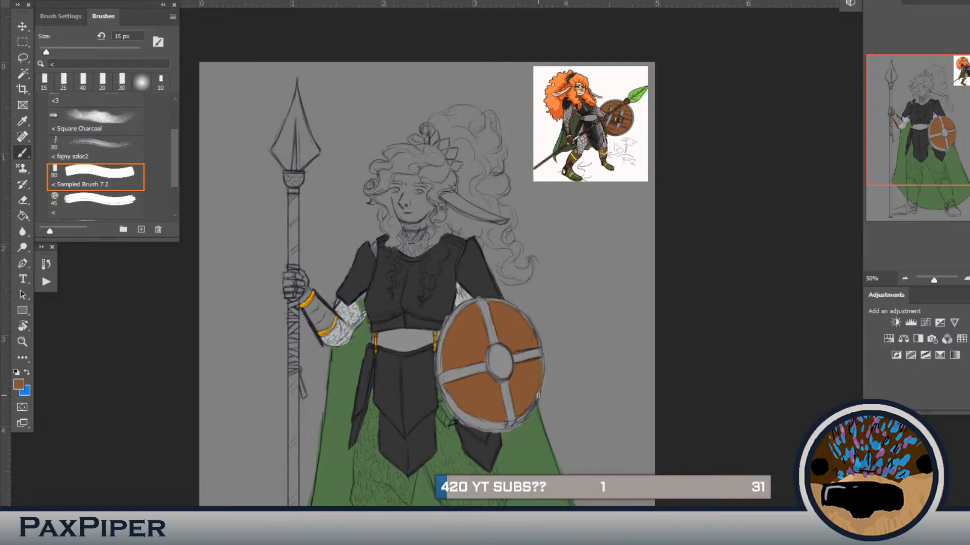
{"action": "left_click", "coordinate": [510, 360], "text": "alt"}
Step: Sample orange from the reference hair and paint the spear-side curls and face-framing strands, reducing the brush from 15 px to 9 px
{"action": "left_click_drag", "start_coordinate": [483, 369], "coordinate": [467, 352]}
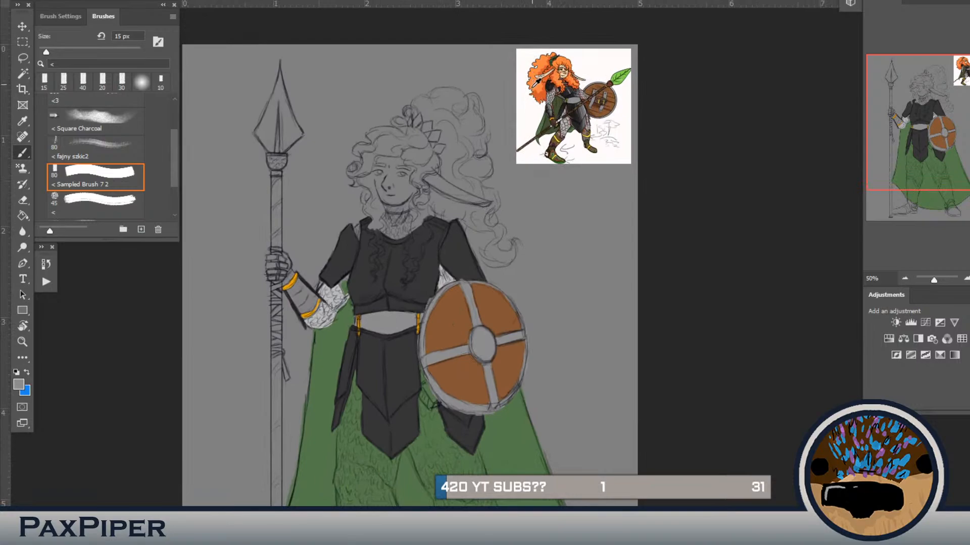
{"action": "left_click", "coordinate": [536, 81], "text": "alt"}
{"action": "left_click_drag", "start_coordinate": [370, 200], "coordinate": [375, 272]}
{"action": "key", "text": "bracketleft"}
{"action": "key", "text": "bracketleft"}
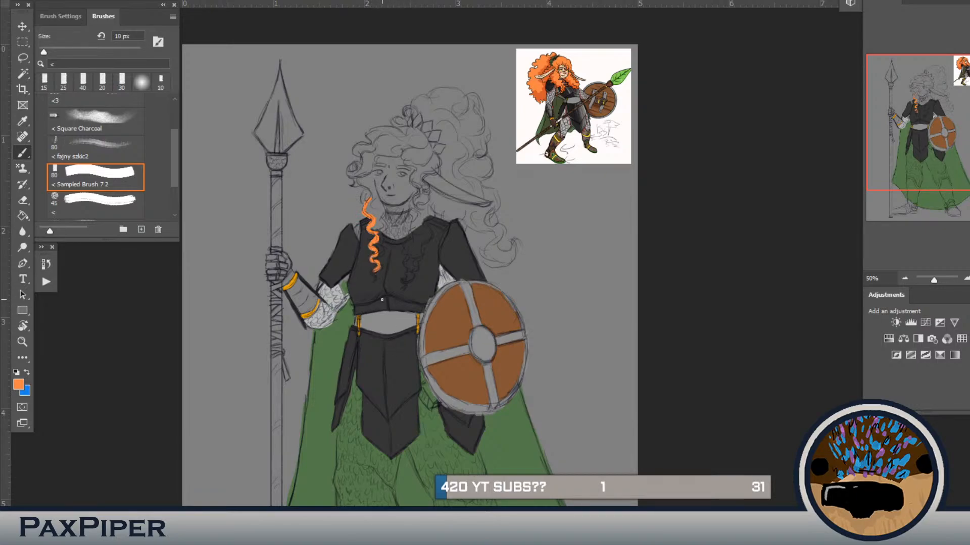
{"action": "left_click_drag", "start_coordinate": [375, 281], "coordinate": [371, 284]}
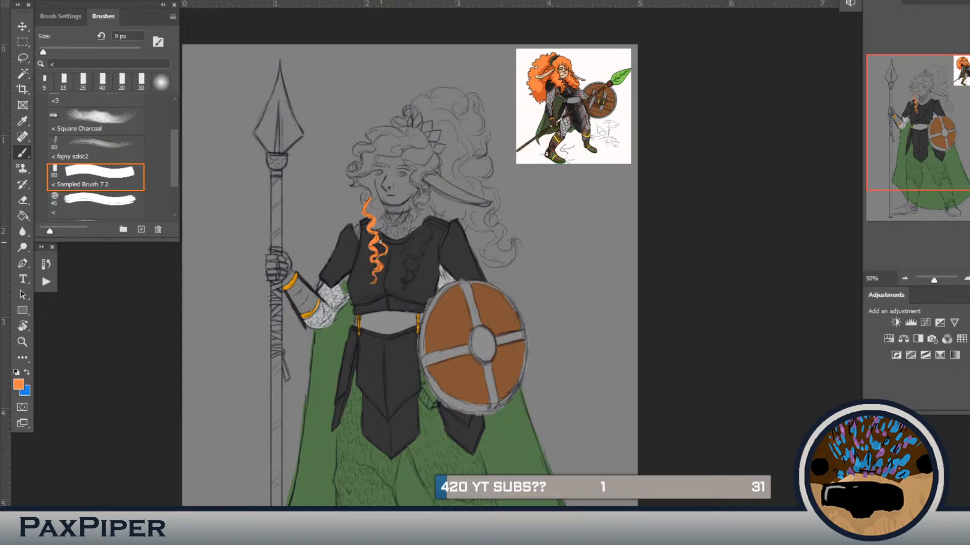
{"action": "left_click_drag", "start_coordinate": [382, 229], "coordinate": [376, 244]}
{"action": "left_click_drag", "start_coordinate": [383, 206], "coordinate": [376, 189]}
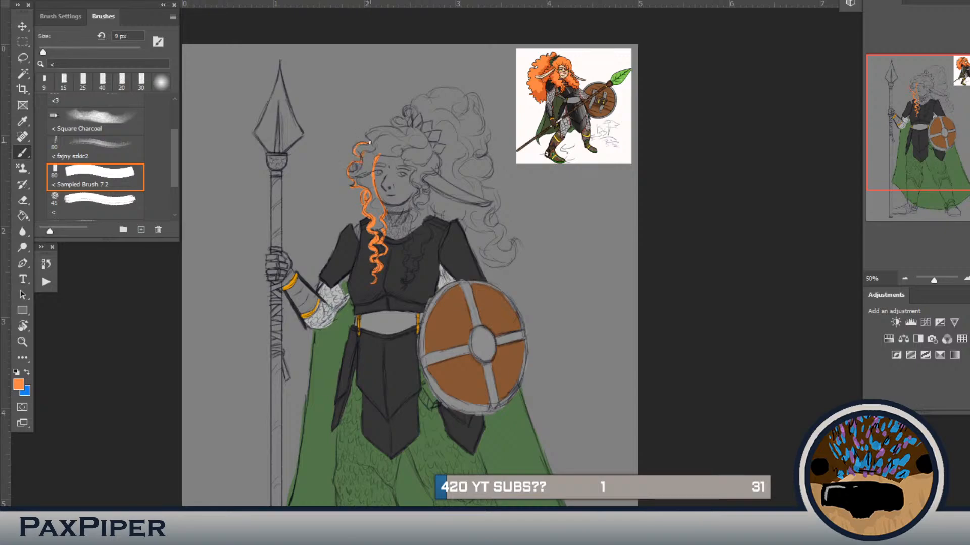
Step: Outline the top of the head and the shield-side front curls in orange at 9 px and fill the enclosed hair
{"action": "left_click_drag", "start_coordinate": [386, 128], "coordinate": [399, 132]}
{"action": "left_click_drag", "start_coordinate": [412, 124], "coordinate": [442, 163]}
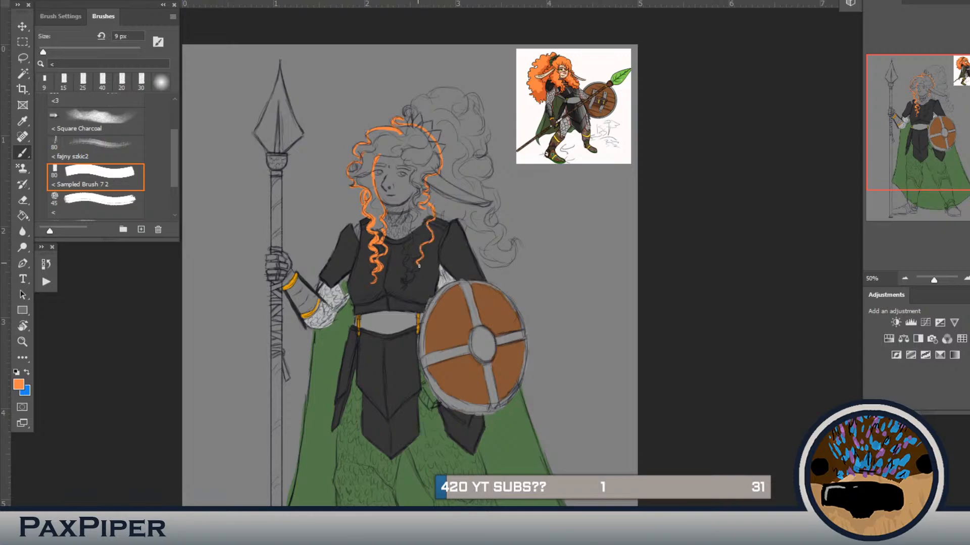
{"action": "left_click_drag", "start_coordinate": [414, 272], "coordinate": [406, 288]}
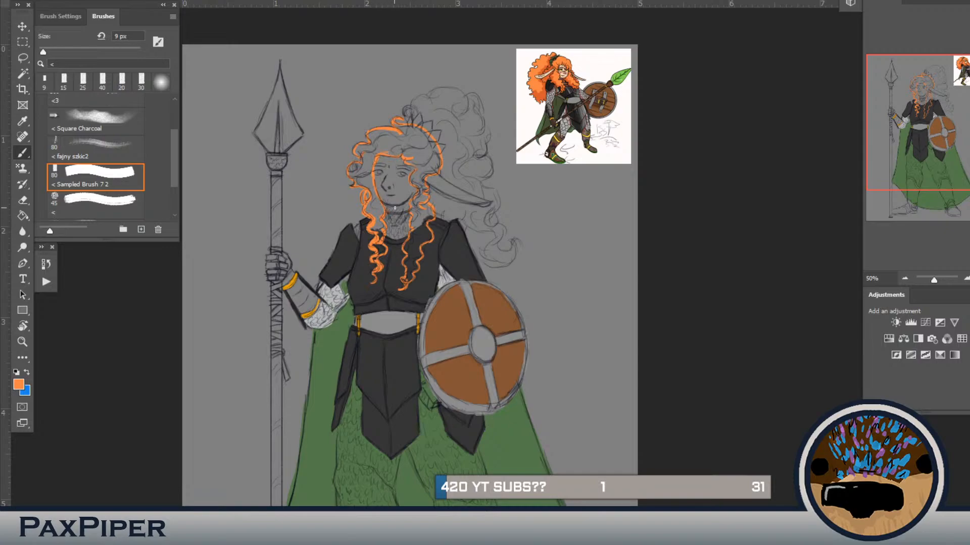
{"action": "key", "text": "g"}
{"action": "left_click", "coordinate": [410, 162]}
{"action": "left_click", "coordinate": [422, 255]}
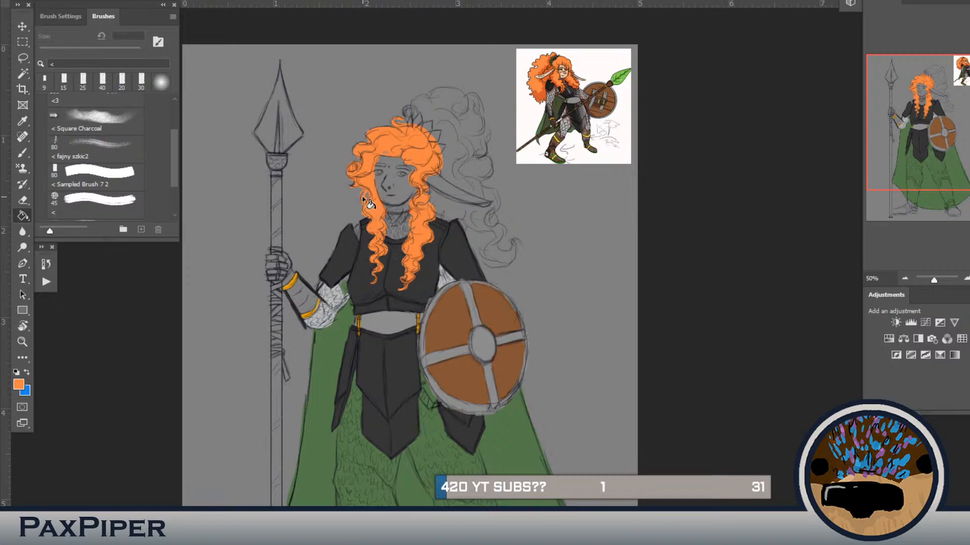
Step: Brush orange hair along the underside of the long ear at 8 px and paint the ponytail's lower curl at 20 px
{"action": "key", "text": "b"}
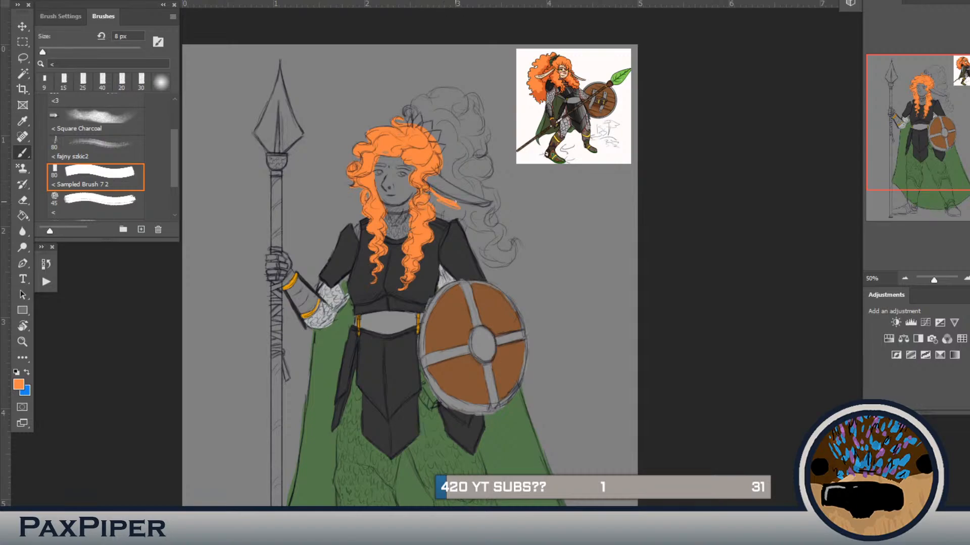
{"action": "left_click_drag", "start_coordinate": [484, 206], "coordinate": [488, 204]}
{"action": "key", "text": "bracketright"}
{"action": "key", "text": "bracketright"}
{"action": "key", "text": "bracketright"}
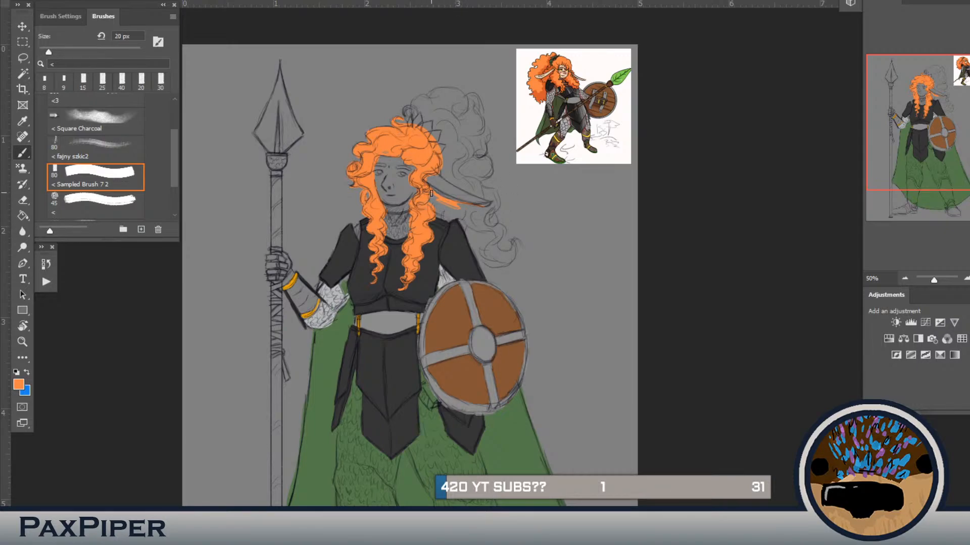
{"action": "mouse_move", "coordinate": [433, 195]}
{"action": "left_mouse_down"}
{"action": "mouse_move", "coordinate": [471, 207]}
{"action": "mouse_move", "coordinate": [435, 212]}
{"action": "mouse_move", "coordinate": [446, 221]}
{"action": "mouse_move", "coordinate": [469, 216]}
{"action": "left_mouse_up"}
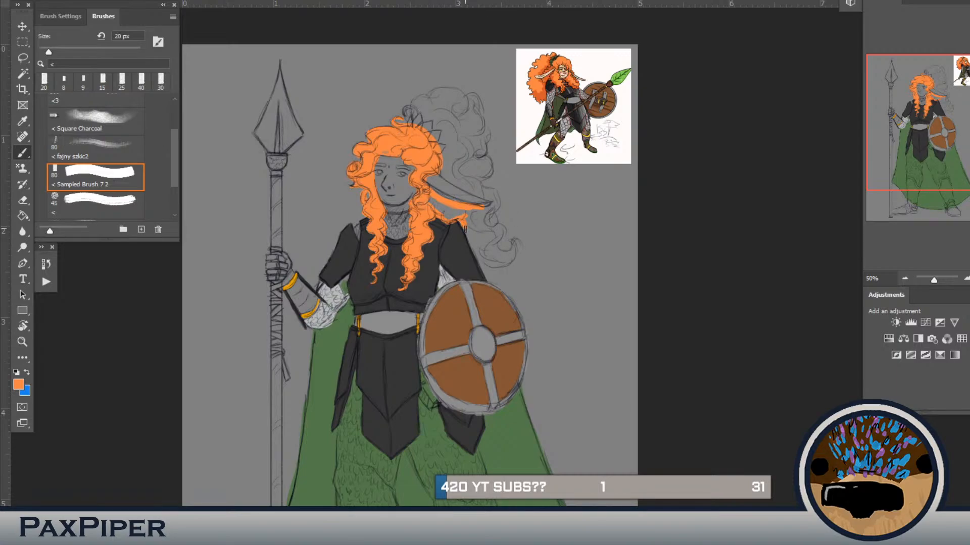
{"action": "left_click_drag", "start_coordinate": [462, 225], "coordinate": [498, 229]}
{"action": "mouse_move", "coordinate": [488, 228]}
{"action": "left_mouse_down"}
{"action": "mouse_move", "coordinate": [496, 238]}
{"action": "mouse_move", "coordinate": [485, 257]}
{"action": "mouse_move", "coordinate": [505, 263]}
{"action": "mouse_move", "coordinate": [514, 253]}
{"action": "mouse_move", "coordinate": [511, 260]}
{"action": "mouse_move", "coordinate": [483, 260]}
{"action": "mouse_move", "coordinate": [489, 237]}
{"action": "left_mouse_up"}
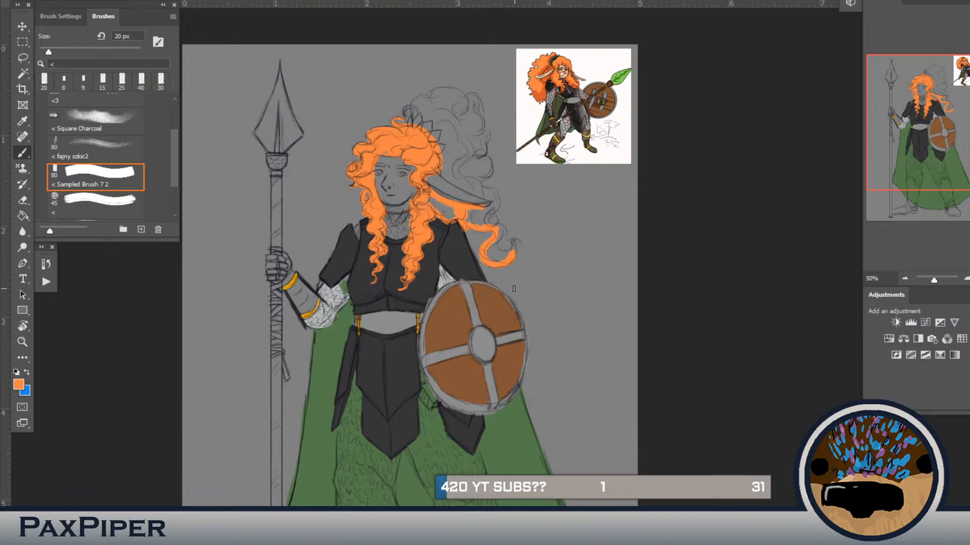
Step: Add thin curls at the ponytail's end and outline its outer edge in orange at 10 px
{"action": "key", "text": "bracketleft"}
{"action": "left_click_drag", "start_coordinate": [491, 221], "coordinate": [488, 216]}
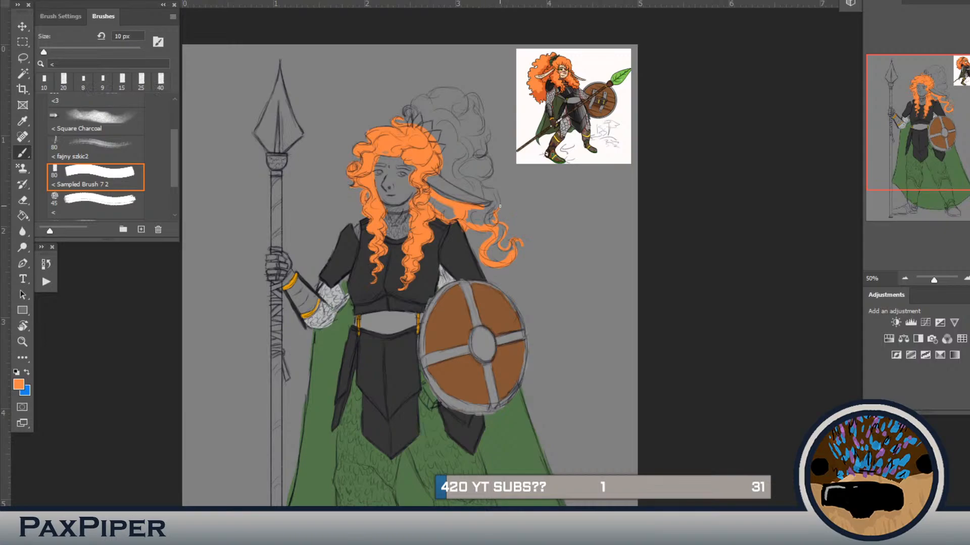
{"action": "left_click_drag", "start_coordinate": [499, 206], "coordinate": [497, 184]}
{"action": "left_click_drag", "start_coordinate": [484, 187], "coordinate": [498, 193]}
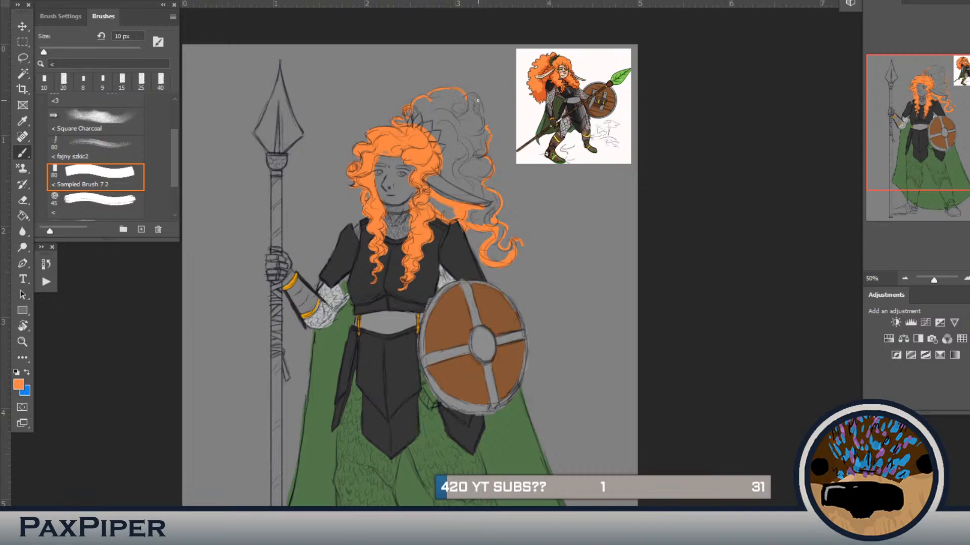
{"action": "left_click_drag", "start_coordinate": [465, 96], "coordinate": [480, 104]}
Step: Brush orange at 25 px over remaining gaps in the front curls and the hair beneath the long ear
{"action": "key", "text": "bracketright"}
{"action": "key", "text": "bracketright"}
{"action": "key", "text": "bracketright"}
{"action": "left_click_drag", "start_coordinate": [372, 186], "coordinate": [376, 216]}
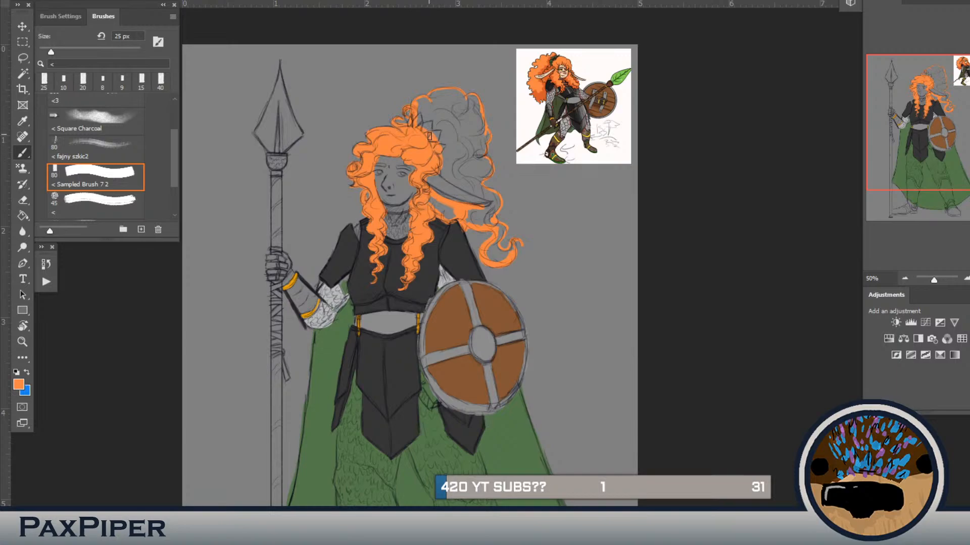
{"action": "left_click_drag", "start_coordinate": [427, 200], "coordinate": [447, 206]}
{"action": "mouse_move", "coordinate": [461, 189]}
{"action": "left_mouse_down"}
{"action": "mouse_move", "coordinate": [490, 198]}
{"action": "mouse_move", "coordinate": [459, 190]}
{"action": "mouse_move", "coordinate": [490, 200]}
{"action": "mouse_move", "coordinate": [477, 207]}
{"action": "mouse_move", "coordinate": [492, 201]}
{"action": "left_mouse_up"}
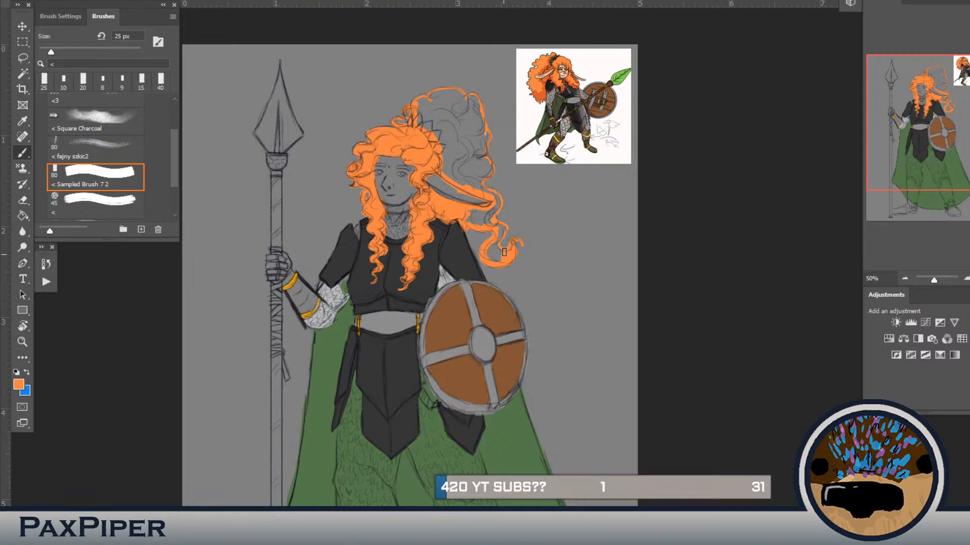
Step: Fill the outlined ponytail with orange using the Paint Bucket
{"action": "key", "text": "g"}
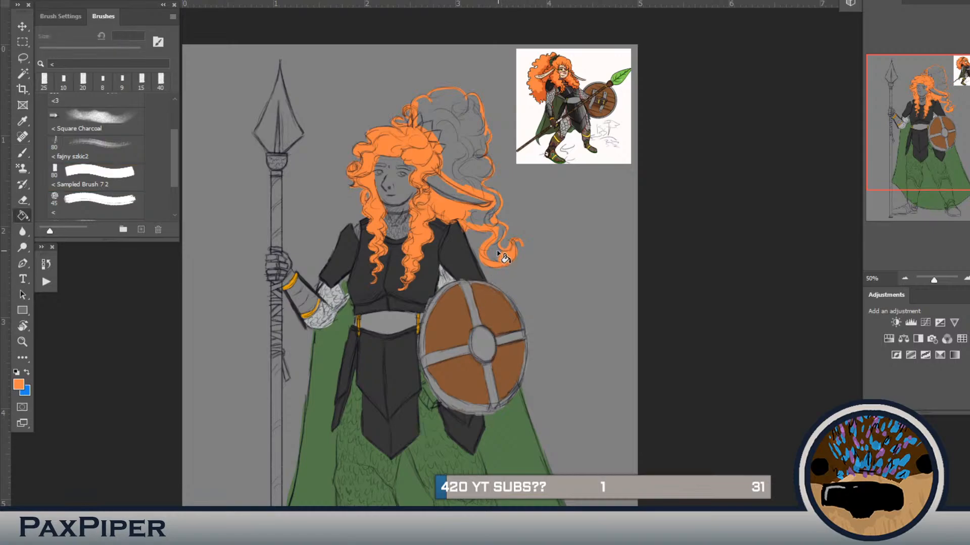
{"action": "left_click", "coordinate": [484, 218]}
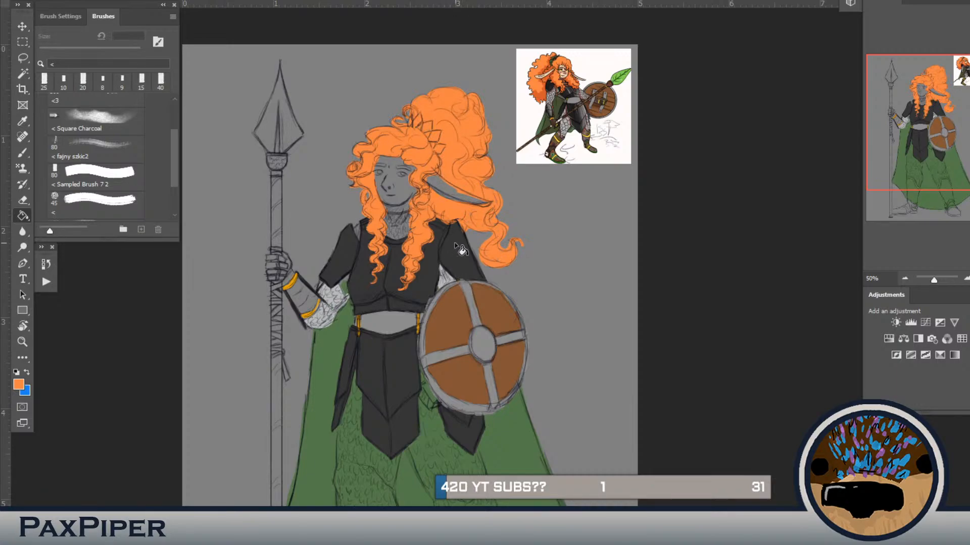
{"action": "key", "text": "b"}
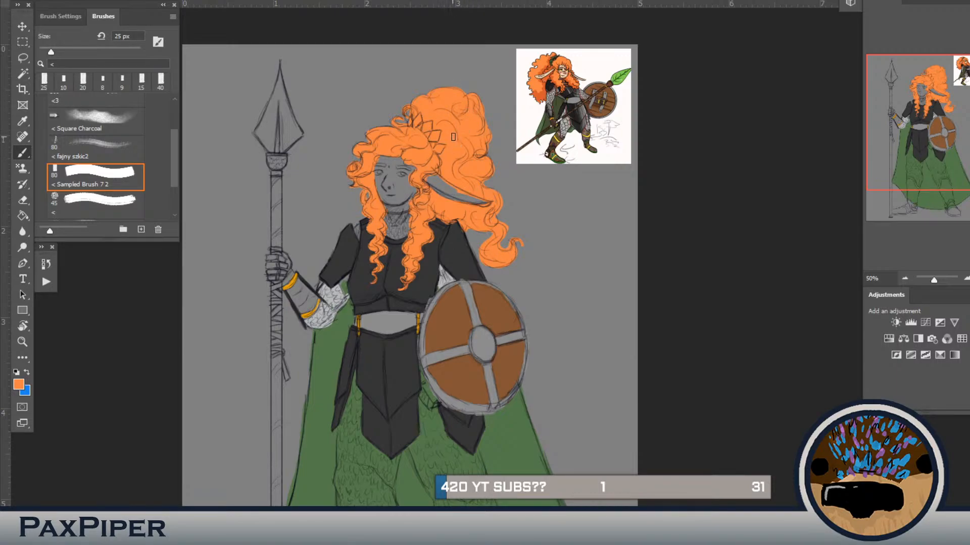
Step: Paint the leaf hair ornament dark green at 15 px, using a colour sampled from the reference picture
{"action": "key", "text": "bracketleft"}
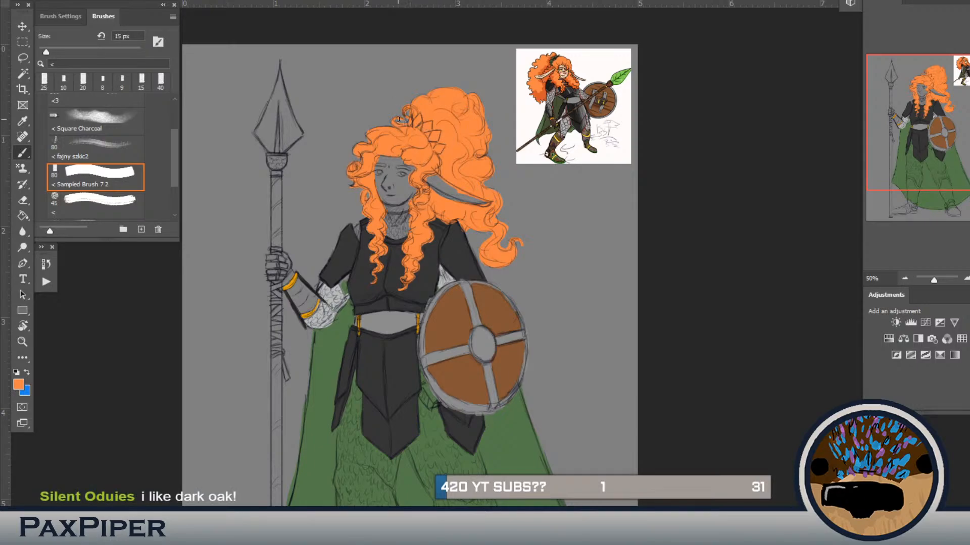
{"action": "left_click_drag", "start_coordinate": [397, 120], "coordinate": [402, 124]}
{"action": "left_click", "coordinate": [564, 99], "text": "alt"}
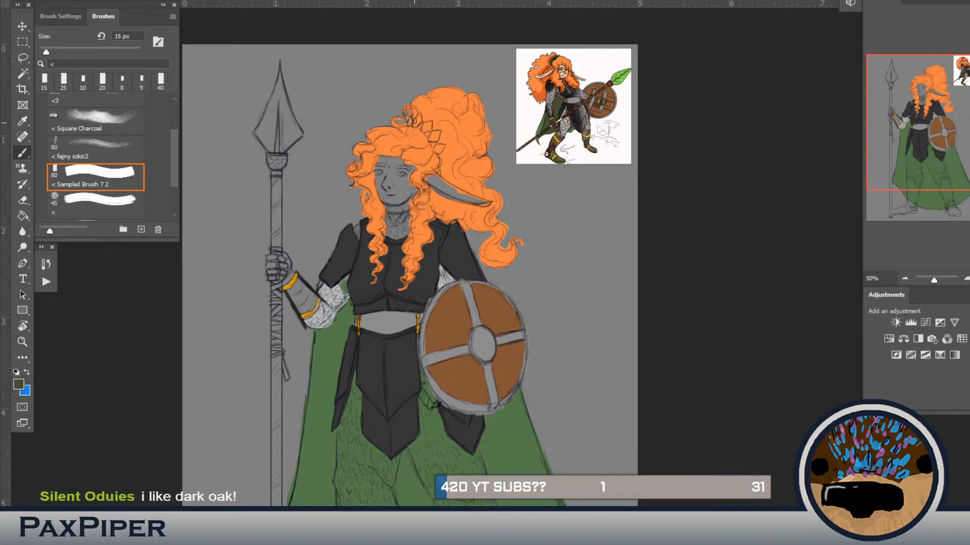
{"action": "mouse_move", "coordinate": [414, 121]}
{"action": "left_mouse_down"}
{"action": "mouse_move", "coordinate": [418, 114]}
{"action": "mouse_move", "coordinate": [429, 130]}
{"action": "left_mouse_up"}
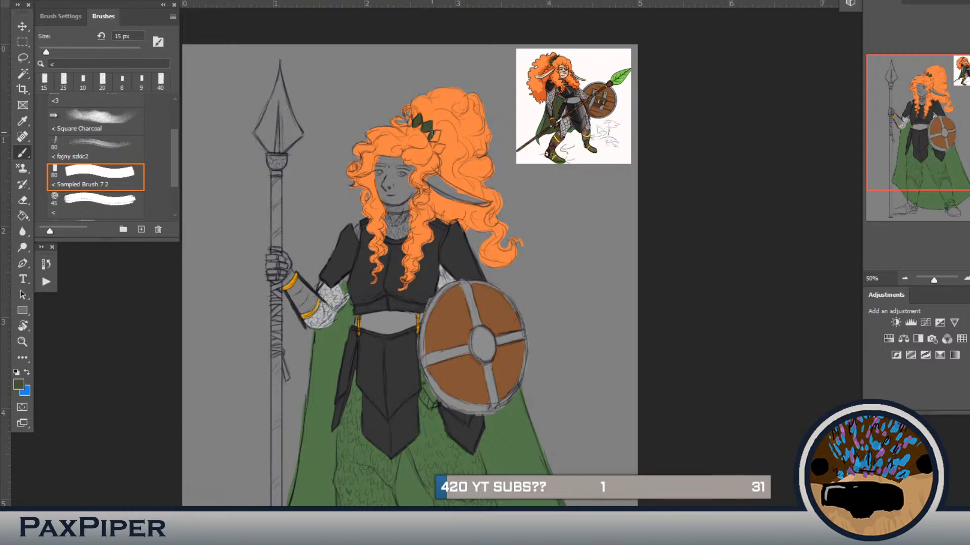
{"action": "left_click_drag", "start_coordinate": [432, 132], "coordinate": [436, 141]}
{"action": "mouse_move", "coordinate": [455, 250]}
{"action": "left_mouse_down"}
{"action": "mouse_move", "coordinate": [451, 210]}
{"action": "mouse_move", "coordinate": [491, 112]}
{"action": "left_mouse_up"}
{"action": "left_click_drag", "start_coordinate": [363, 190], "coordinate": [331, 395]}
{"action": "key", "text": "ctrl+z"}
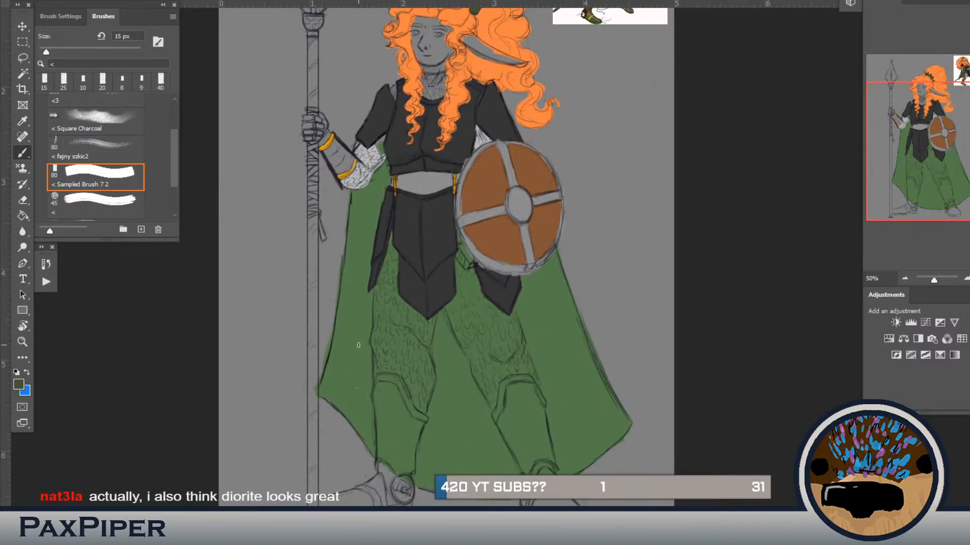
{"action": "mouse_move", "coordinate": [382, 305]}
{"action": "left_mouse_down"}
{"action": "mouse_move", "coordinate": [355, 368]}
{"action": "mouse_move", "coordinate": [379, 314]}
{"action": "mouse_move", "coordinate": [359, 342]}
{"action": "left_mouse_up"}
{"action": "left_click_drag", "start_coordinate": [543, 135], "coordinate": [531, 177]}
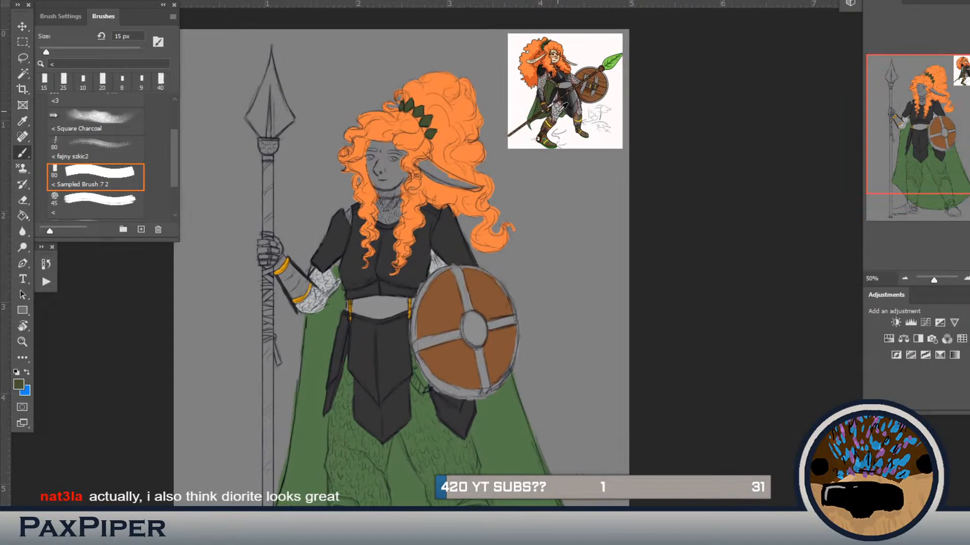
Step: Paint the gaps between the arms and torso brown at 15 px, sampling the colour from the reference picture
{"action": "left_click", "coordinate": [563, 107], "text": "alt"}
{"action": "left_click", "coordinate": [602, 87], "text": "alt"}
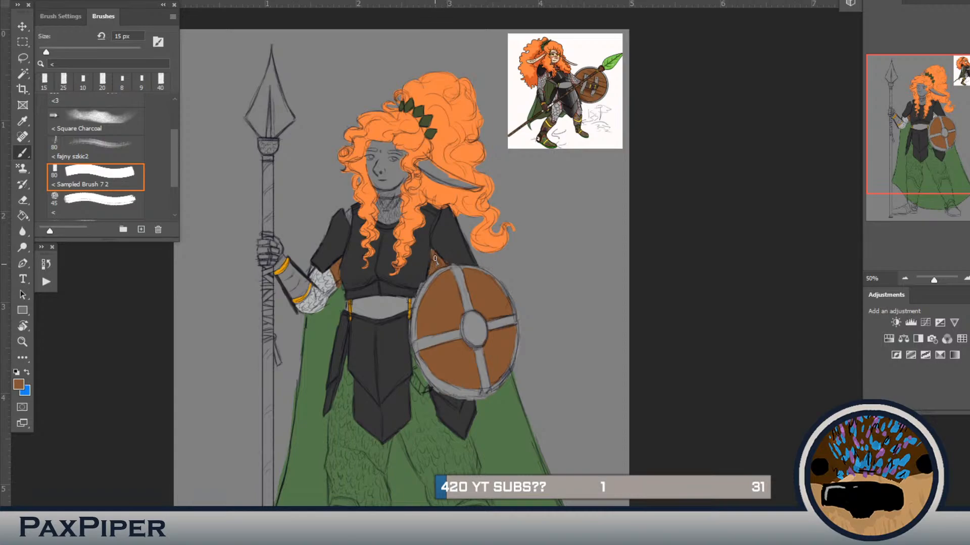
{"action": "left_click", "coordinate": [451, 251], "text": "alt"}
Step: Paint the chainmail at the sleeve, shoulder gap and neck light grey at 15 px
{"action": "left_click", "coordinate": [559, 109], "text": "alt"}
{"action": "left_click", "coordinate": [325, 283], "text": "alt"}
{"action": "left_click_drag", "start_coordinate": [350, 211], "coordinate": [351, 224]}
{"action": "mouse_move", "coordinate": [399, 201]}
{"action": "left_mouse_down"}
{"action": "mouse_move", "coordinate": [395, 221]}
{"action": "mouse_move", "coordinate": [380, 203]}
{"action": "mouse_move", "coordinate": [384, 216]}
{"action": "left_mouse_up"}
{"action": "left_click", "coordinate": [420, 215], "text": "alt"}
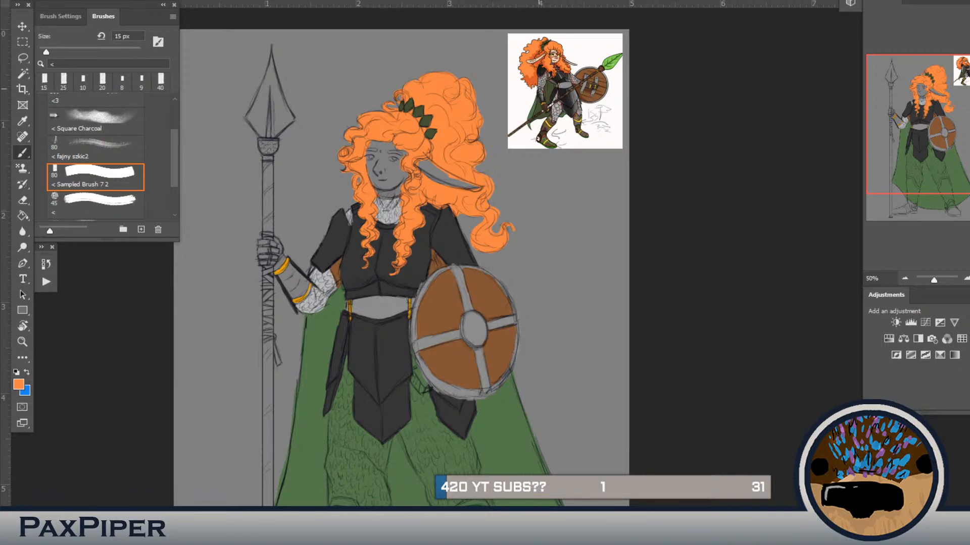
Step: Outline the face in the pale skin tone sampled from the reference and colour the long ear with it
{"action": "left_click", "coordinate": [558, 56], "text": "alt"}
{"action": "mouse_move", "coordinate": [396, 195]}
{"action": "left_mouse_down"}
{"action": "mouse_move", "coordinate": [395, 165]}
{"action": "mouse_move", "coordinate": [406, 153]}
{"action": "mouse_move", "coordinate": [368, 144]}
{"action": "mouse_move", "coordinate": [378, 195]}
{"action": "mouse_move", "coordinate": [398, 195]}
{"action": "mouse_move", "coordinate": [410, 175]}
{"action": "left_mouse_up"}
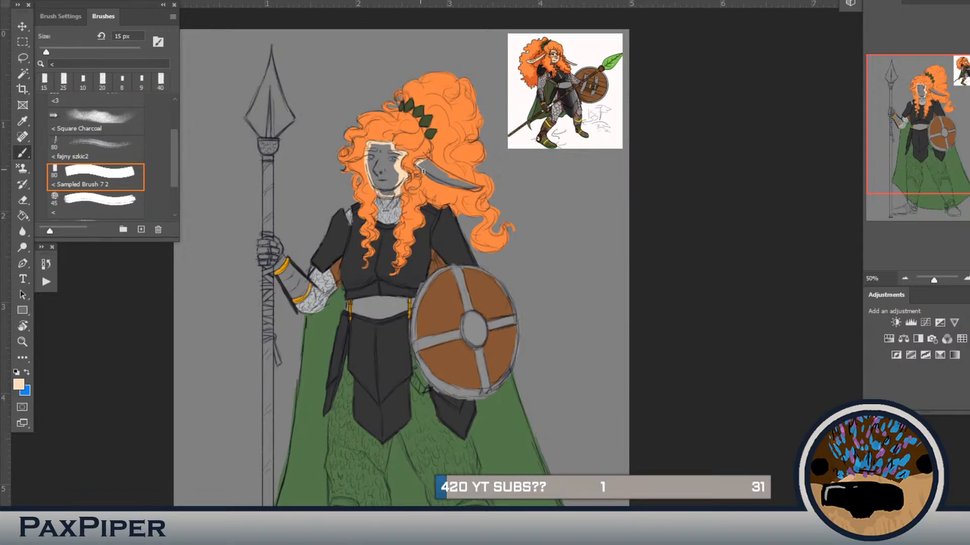
{"action": "mouse_move", "coordinate": [424, 171]}
{"action": "left_mouse_down"}
{"action": "mouse_move", "coordinate": [480, 188]}
{"action": "mouse_move", "coordinate": [419, 166]}
{"action": "left_mouse_up"}
{"action": "left_click", "coordinate": [441, 158], "text": "alt"}
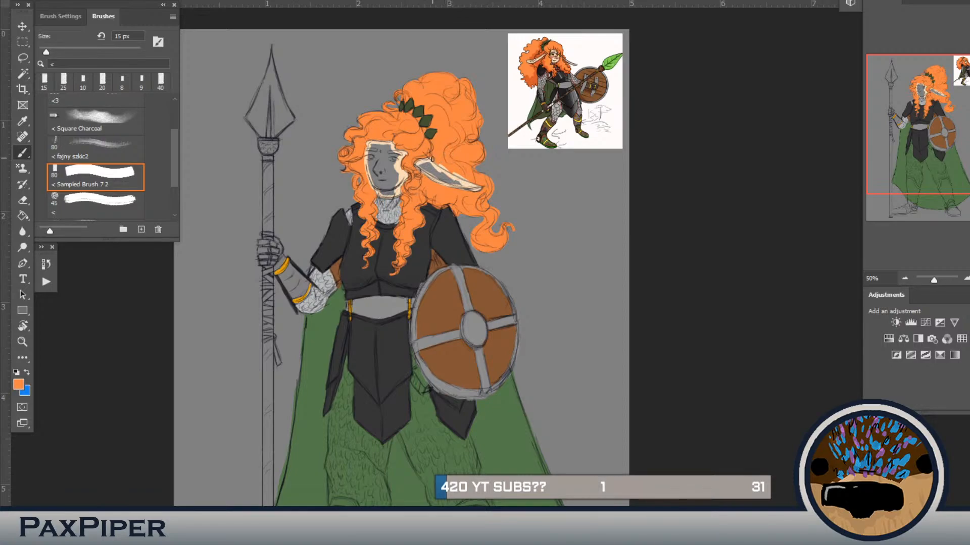
{"action": "left_click", "coordinate": [470, 181], "text": "alt"}
{"action": "left_click", "coordinate": [440, 159], "text": "alt"}
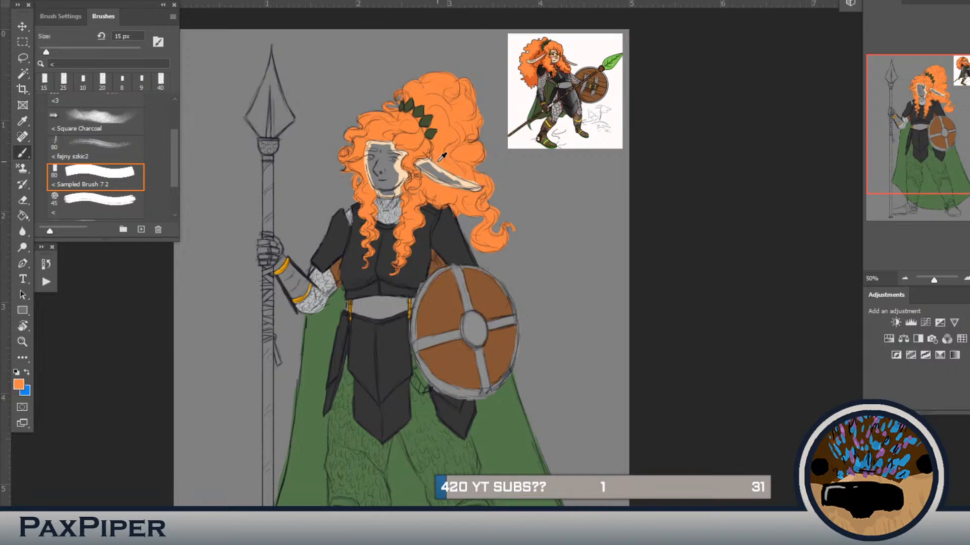
{"action": "left_click", "coordinate": [471, 179], "text": "alt"}
{"action": "key", "text": "g"}
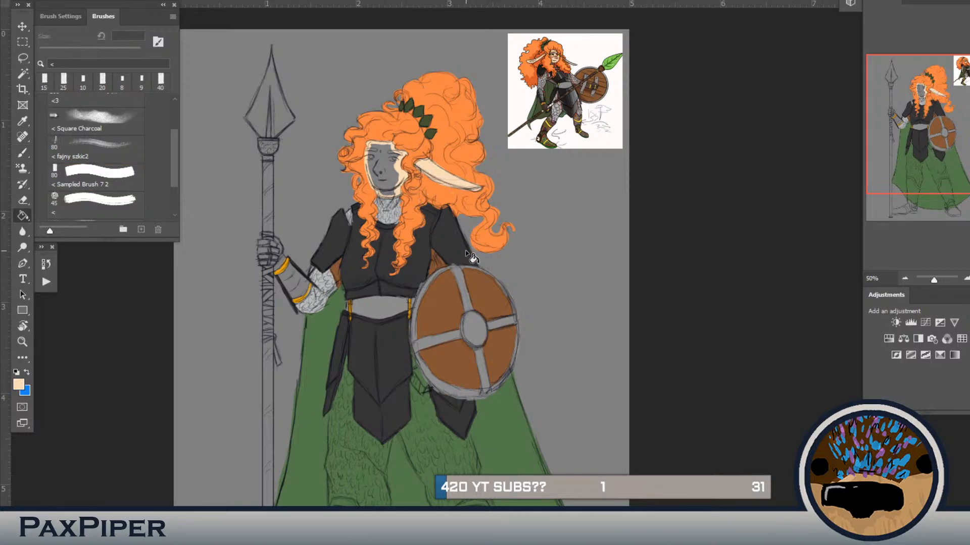
{"action": "left_click", "coordinate": [446, 192], "text": "alt"}
Step: Paint the inside of the face in the pale skin tone, enlarging the brush to 30 px
{"action": "key", "text": "b"}
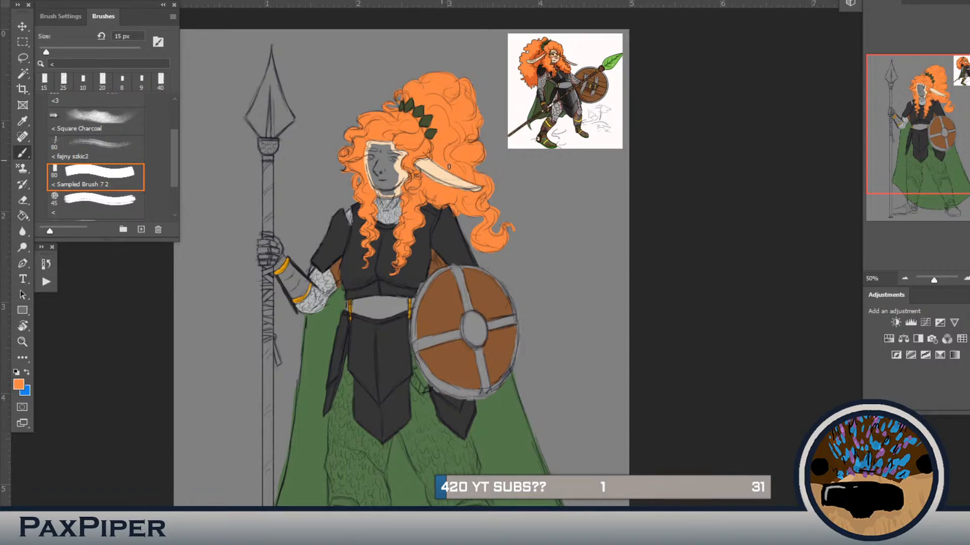
{"action": "left_click", "coordinate": [392, 184], "text": "alt"}
{"action": "mouse_move", "coordinate": [393, 190]}
{"action": "left_mouse_down"}
{"action": "mouse_move", "coordinate": [382, 185]}
{"action": "mouse_move", "coordinate": [392, 188]}
{"action": "left_mouse_up"}
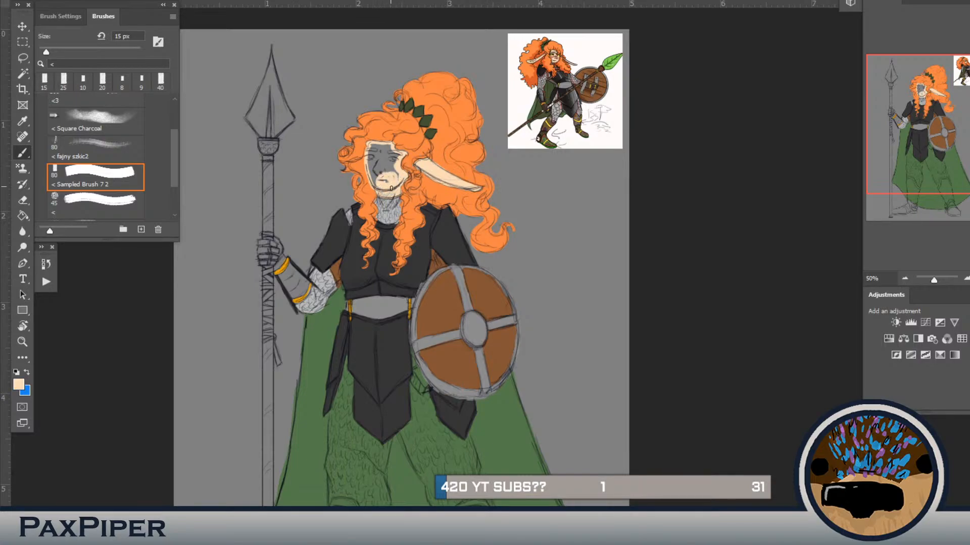
{"action": "key", "text": "bracketright"}
{"action": "key", "text": "bracketright"}
{"action": "mouse_move", "coordinate": [395, 178]}
{"action": "left_mouse_down"}
{"action": "mouse_move", "coordinate": [387, 147]}
{"action": "mouse_move", "coordinate": [370, 147]}
{"action": "mouse_move", "coordinate": [377, 187]}
{"action": "mouse_move", "coordinate": [376, 166]}
{"action": "mouse_move", "coordinate": [381, 186]}
{"action": "mouse_move", "coordinate": [390, 179]}
{"action": "mouse_move", "coordinate": [388, 148]}
{"action": "mouse_move", "coordinate": [370, 148]}
{"action": "mouse_move", "coordinate": [393, 160]}
{"action": "left_mouse_up"}
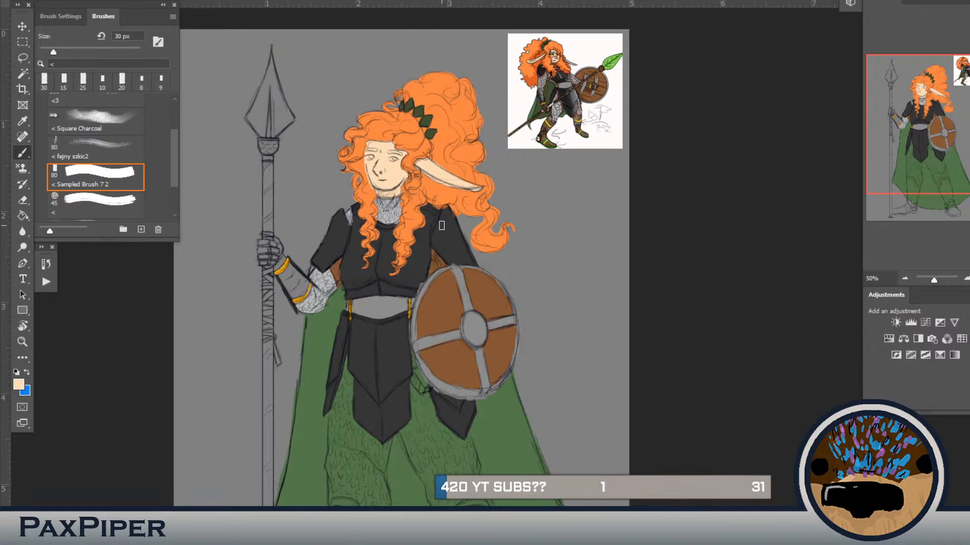
Step: Paint the glove gripping the spear near-black with the brush at 15 px
{"action": "key", "text": "bracketleft"}
{"action": "key", "text": "bracketleft"}
{"action": "key", "text": "bracketleft"}
{"action": "left_click", "coordinate": [549, 101], "text": "alt"}
{"action": "left_click_drag", "start_coordinate": [276, 249], "coordinate": [273, 244]}
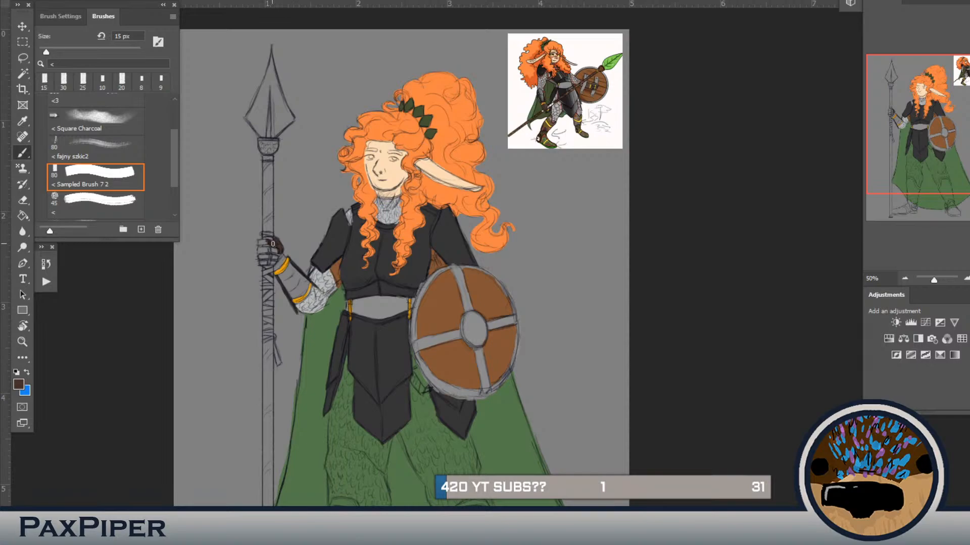
{"action": "key", "text": "ctrl+z"}
{"action": "key", "text": "ctrl+z"}
{"action": "left_click_drag", "start_coordinate": [265, 241], "coordinate": [272, 244]}
{"action": "mouse_move", "coordinate": [266, 243]}
{"action": "left_mouse_down"}
{"action": "mouse_move", "coordinate": [260, 257]}
{"action": "mouse_move", "coordinate": [274, 267]}
{"action": "left_mouse_up"}
{"action": "mouse_move", "coordinate": [264, 259]}
{"action": "left_mouse_down"}
{"action": "mouse_move", "coordinate": [261, 250]}
{"action": "mouse_move", "coordinate": [268, 258]}
{"action": "left_mouse_up"}
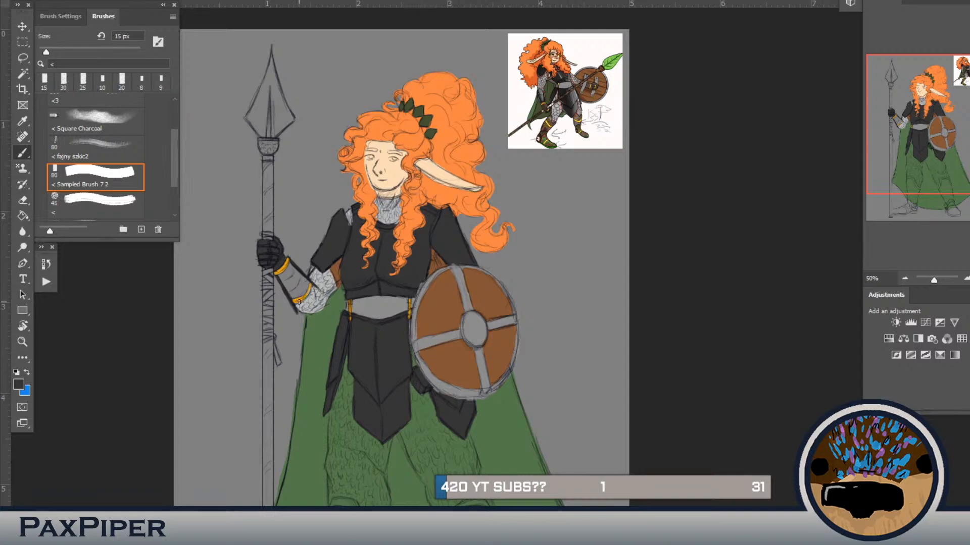
Step: Add gold trim to the glove and to the pouch beside the shield at 15 px
{"action": "left_click", "coordinate": [292, 279], "text": "alt"}
{"action": "left_click_drag", "start_coordinate": [270, 257], "coordinate": [268, 268]}
{"action": "left_click_drag", "start_coordinate": [411, 381], "coordinate": [427, 392]}
Step: Paint the boot beside the spear brown at 30 px, using a colour sampled from the reference's boot
{"action": "key", "text": "ctrl+plus"}
{"action": "key", "text": "ctrl+plus"}
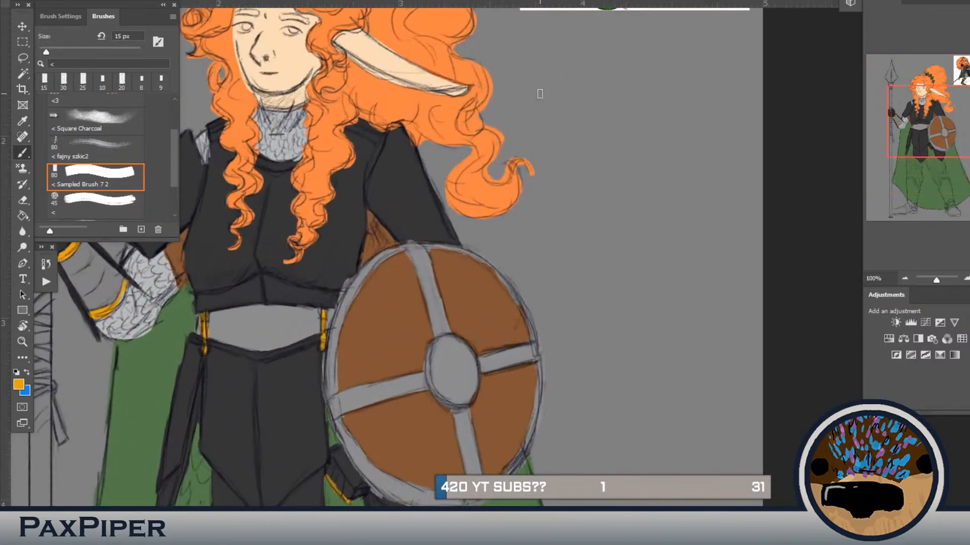
{"action": "left_click_drag", "start_coordinate": [536, 277], "coordinate": [483, 542]}
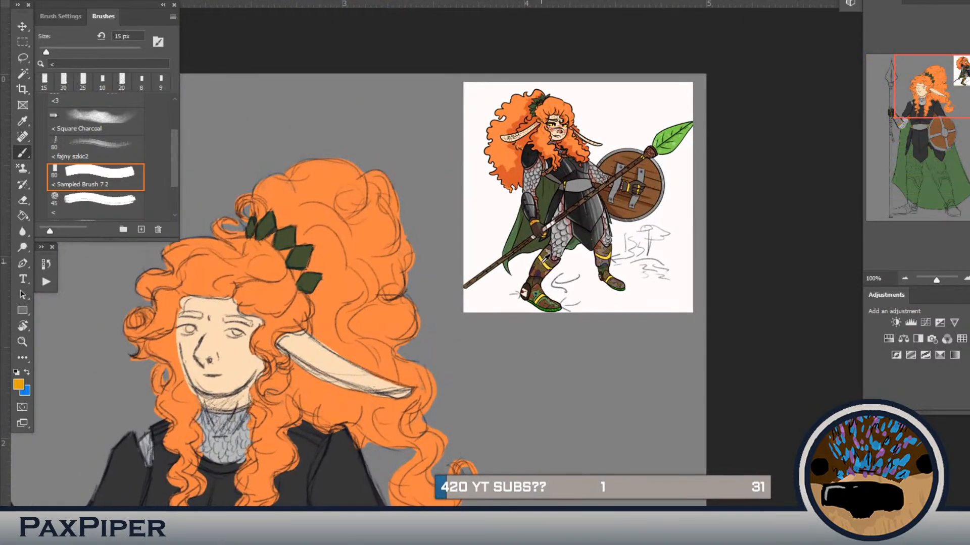
{"action": "left_click", "coordinate": [542, 266], "text": "alt"}
{"action": "key", "text": "ctrl+minus"}
{"action": "key", "text": "ctrl+minus"}
{"action": "left_click_drag", "start_coordinate": [543, 276], "coordinate": [668, 48]}
{"action": "mouse_move", "coordinate": [467, 437]}
{"action": "left_mouse_down"}
{"action": "mouse_move", "coordinate": [475, 324]}
{"action": "mouse_move", "coordinate": [438, 407]}
{"action": "left_mouse_up"}
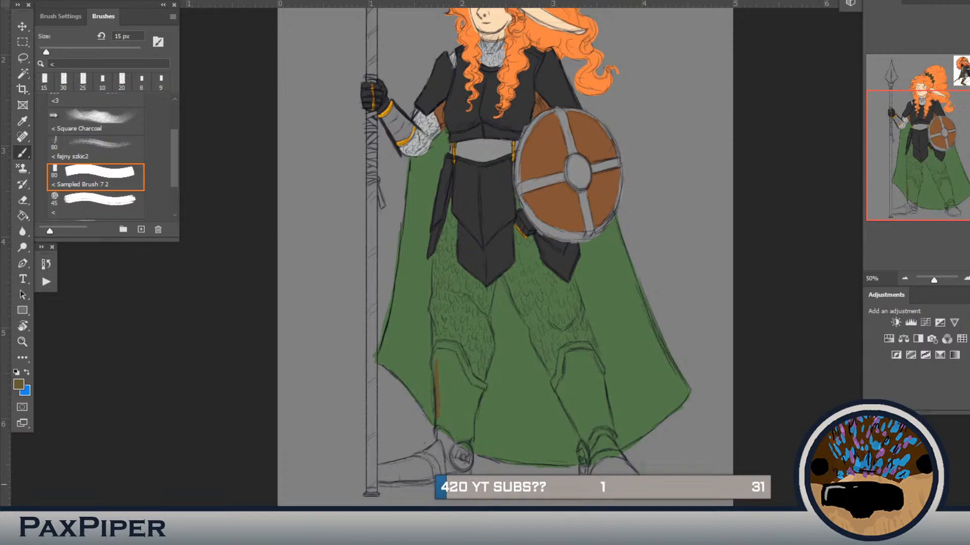
{"action": "key", "text": "ctrl+z"}
{"action": "key", "text": "bracketright"}
{"action": "mouse_move", "coordinate": [437, 358]}
{"action": "left_mouse_down"}
{"action": "mouse_move", "coordinate": [441, 426]}
{"action": "mouse_move", "coordinate": [437, 411]}
{"action": "mouse_move", "coordinate": [466, 443]}
{"action": "mouse_move", "coordinate": [485, 385]}
{"action": "mouse_move", "coordinate": [469, 378]}
{"action": "mouse_move", "coordinate": [452, 346]}
{"action": "mouse_move", "coordinate": [435, 355]}
{"action": "mouse_move", "coordinate": [439, 345]}
{"action": "mouse_move", "coordinate": [459, 355]}
{"action": "left_mouse_up"}
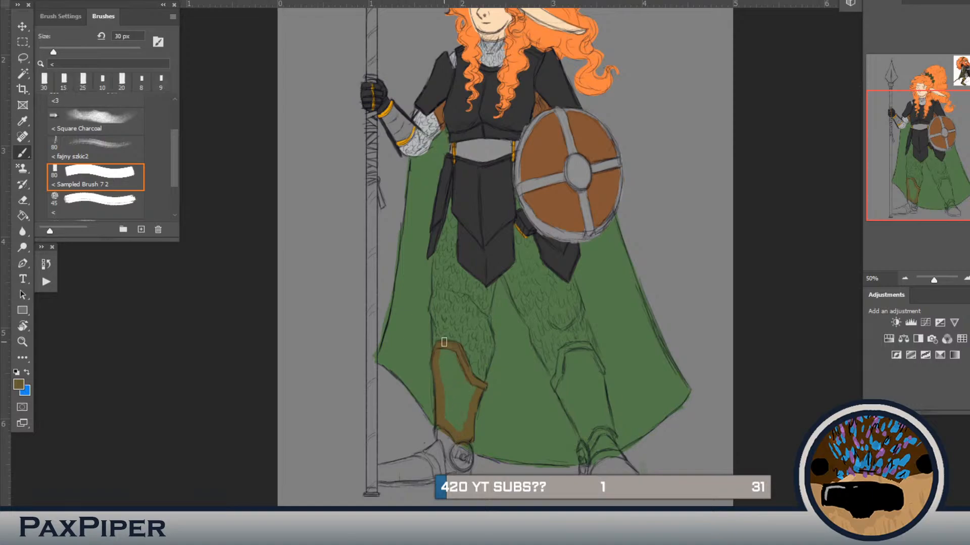
{"action": "mouse_move", "coordinate": [457, 447]}
{"action": "left_mouse_down"}
{"action": "mouse_move", "coordinate": [465, 474]}
{"action": "mouse_move", "coordinate": [448, 473]}
{"action": "mouse_move", "coordinate": [450, 460]}
{"action": "mouse_move", "coordinate": [457, 467]}
{"action": "mouse_move", "coordinate": [409, 480]}
{"action": "mouse_move", "coordinate": [429, 481]}
{"action": "mouse_move", "coordinate": [378, 482]}
{"action": "mouse_move", "coordinate": [379, 468]}
{"action": "mouse_move", "coordinate": [443, 445]}
{"action": "mouse_move", "coordinate": [418, 461]}
{"action": "mouse_move", "coordinate": [442, 444]}
{"action": "mouse_move", "coordinate": [434, 449]}
{"action": "mouse_move", "coordinate": [442, 421]}
{"action": "mouse_move", "coordinate": [447, 468]}
{"action": "mouse_move", "coordinate": [434, 454]}
{"action": "mouse_move", "coordinate": [433, 462]}
{"action": "mouse_move", "coordinate": [391, 470]}
{"action": "mouse_move", "coordinate": [414, 477]}
{"action": "mouse_move", "coordinate": [390, 471]}
{"action": "mouse_move", "coordinate": [428, 472]}
{"action": "left_mouse_up"}
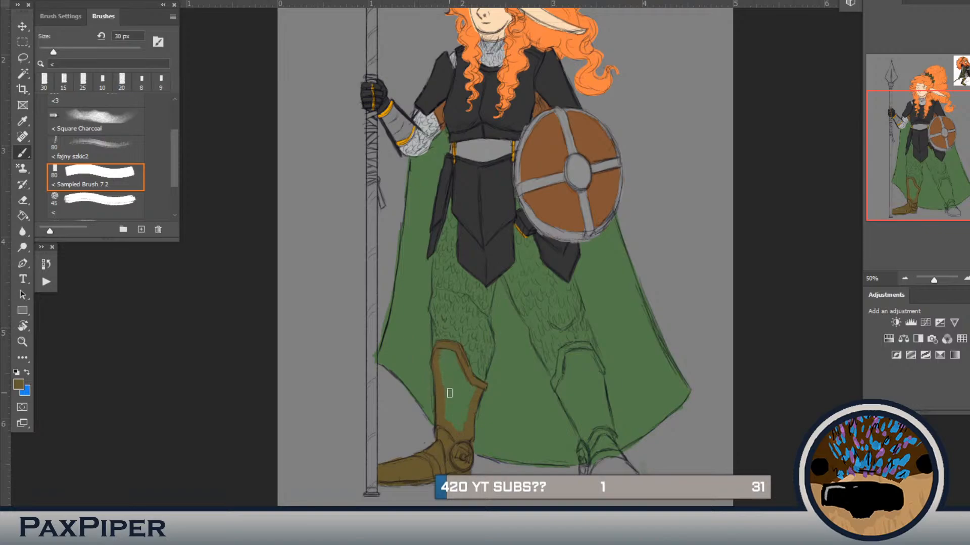
{"action": "mouse_move", "coordinate": [441, 351]}
{"action": "left_mouse_down"}
{"action": "mouse_move", "coordinate": [450, 434]}
{"action": "mouse_move", "coordinate": [457, 399]}
{"action": "mouse_move", "coordinate": [468, 385]}
{"action": "mouse_move", "coordinate": [475, 391]}
{"action": "mouse_move", "coordinate": [449, 348]}
{"action": "mouse_move", "coordinate": [445, 364]}
{"action": "mouse_move", "coordinate": [464, 395]}
{"action": "mouse_move", "coordinate": [460, 365]}
{"action": "left_mouse_up"}
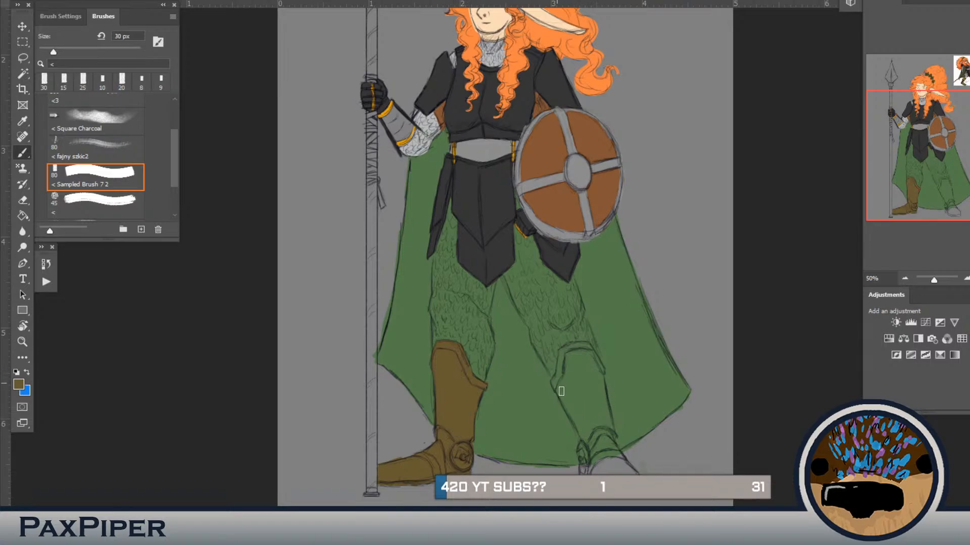
Step: Outline and colour the boot on the shield side in the same brown at 30 px
{"action": "mouse_move", "coordinate": [557, 385]}
{"action": "left_mouse_down"}
{"action": "mouse_move", "coordinate": [580, 430]}
{"action": "mouse_move", "coordinate": [557, 388]}
{"action": "mouse_move", "coordinate": [588, 444]}
{"action": "mouse_move", "coordinate": [577, 423]}
{"action": "mouse_move", "coordinate": [585, 475]}
{"action": "left_mouse_up"}
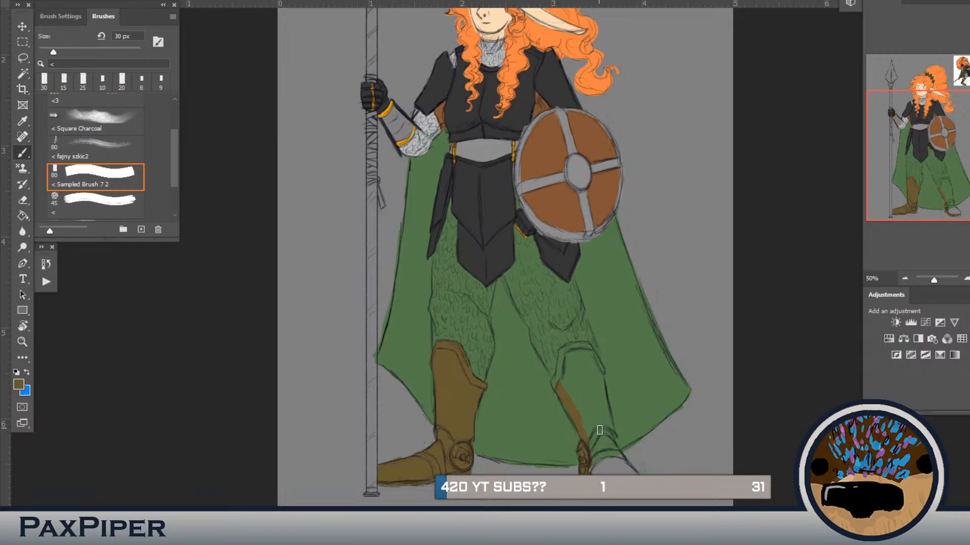
{"action": "left_click_drag", "start_coordinate": [600, 430], "coordinate": [633, 474]}
{"action": "mouse_move", "coordinate": [612, 440]}
{"action": "left_mouse_down"}
{"action": "mouse_move", "coordinate": [600, 364]}
{"action": "mouse_move", "coordinate": [582, 345]}
{"action": "mouse_move", "coordinate": [595, 357]}
{"action": "mouse_move", "coordinate": [586, 346]}
{"action": "mouse_move", "coordinate": [564, 350]}
{"action": "mouse_move", "coordinate": [552, 385]}
{"action": "mouse_move", "coordinate": [573, 412]}
{"action": "left_mouse_up"}
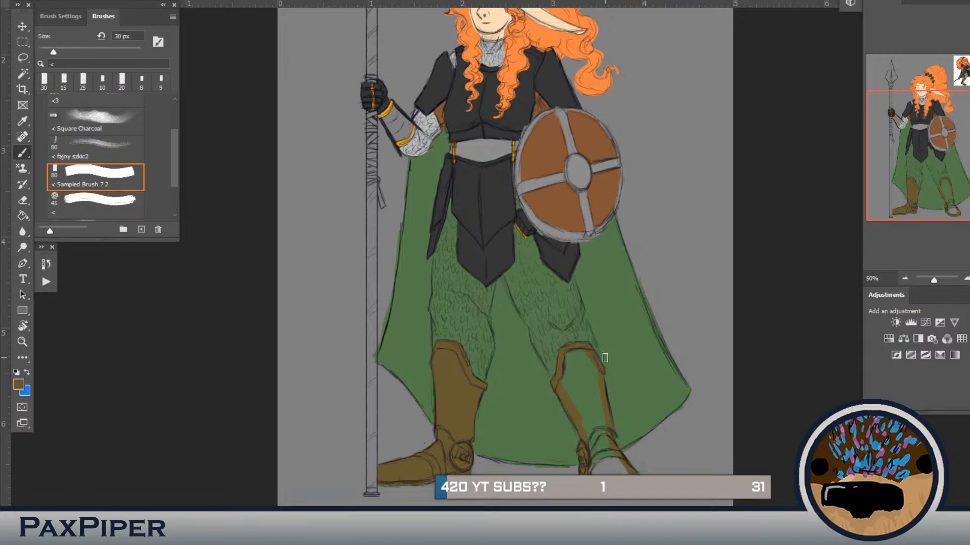
{"action": "mouse_move", "coordinate": [554, 404]}
{"action": "left_mouse_down"}
{"action": "mouse_move", "coordinate": [578, 370]}
{"action": "mouse_move", "coordinate": [592, 372]}
{"action": "mouse_move", "coordinate": [580, 349]}
{"action": "mouse_move", "coordinate": [563, 382]}
{"action": "mouse_move", "coordinate": [582, 356]}
{"action": "mouse_move", "coordinate": [593, 431]}
{"action": "mouse_move", "coordinate": [613, 466]}
{"action": "mouse_move", "coordinate": [620, 462]}
{"action": "mouse_move", "coordinate": [602, 445]}
{"action": "mouse_move", "coordinate": [635, 473]}
{"action": "mouse_move", "coordinate": [612, 472]}
{"action": "mouse_move", "coordinate": [592, 471]}
{"action": "left_mouse_up"}
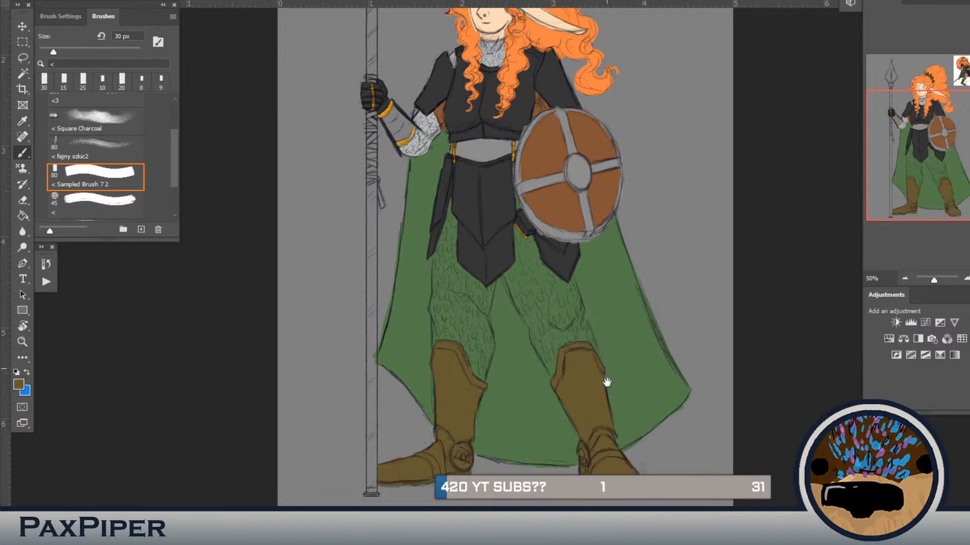
Step: Sample the chainmail's light grey and paint the spear-side leg's knee and boot-top edge, reducing the brush to 15 px
{"action": "scroll", "coordinate": [530, 314], "scroll_direction": "up", "scroll_amount": 5}
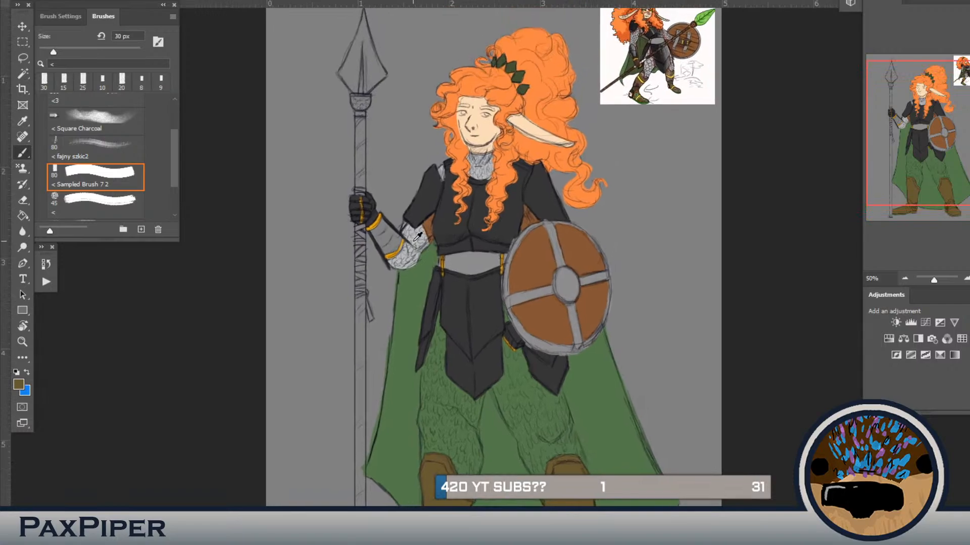
{"action": "left_click", "coordinate": [417, 235], "text": "alt"}
{"action": "mouse_move", "coordinate": [460, 424]}
{"action": "left_mouse_down"}
{"action": "mouse_move", "coordinate": [476, 451]}
{"action": "mouse_move", "coordinate": [475, 422]}
{"action": "mouse_move", "coordinate": [474, 472]}
{"action": "left_mouse_up"}
{"action": "key", "text": "bracketleft"}
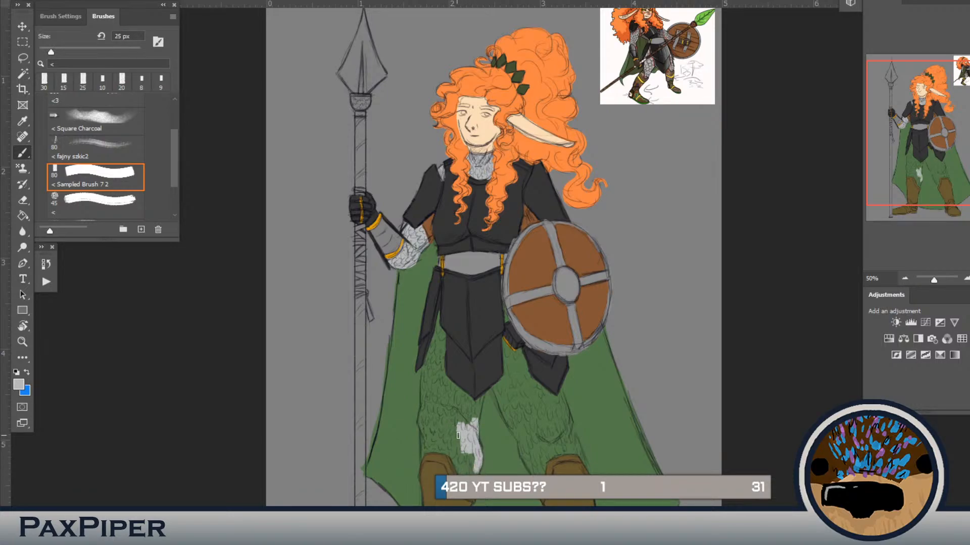
{"action": "key", "text": "bracketleft"}
{"action": "left_click_drag", "start_coordinate": [457, 470], "coordinate": [459, 474]}
{"action": "mouse_move", "coordinate": [440, 449]}
{"action": "left_mouse_down"}
{"action": "mouse_move", "coordinate": [421, 430]}
{"action": "mouse_move", "coordinate": [432, 452]}
{"action": "left_mouse_up"}
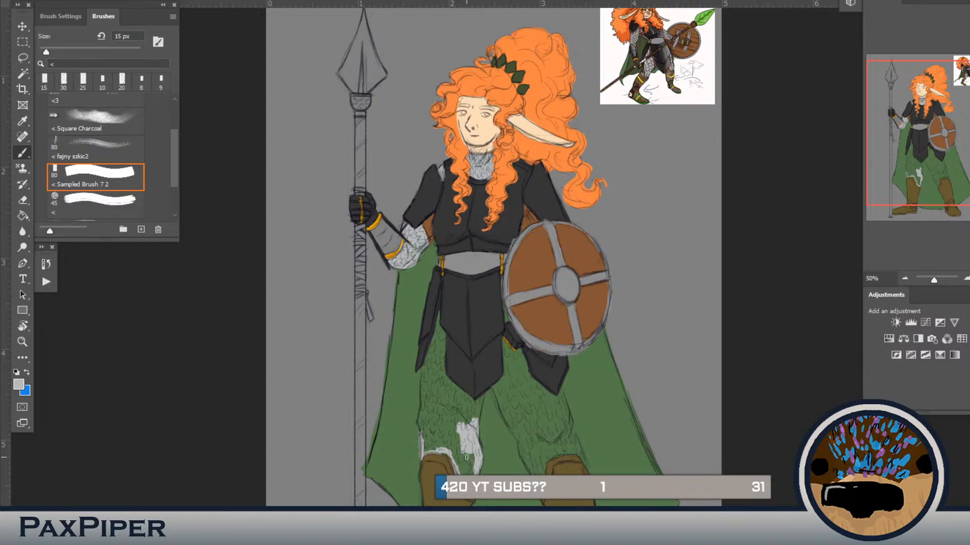
Step: Outline the rest of the spear-side leg in light grey and fill it with the Paint Bucket
{"action": "left_click_drag", "start_coordinate": [421, 436], "coordinate": [422, 388]}
{"action": "key", "text": "ctrl+z"}
{"action": "left_click_drag", "start_coordinate": [423, 371], "coordinate": [434, 333]}
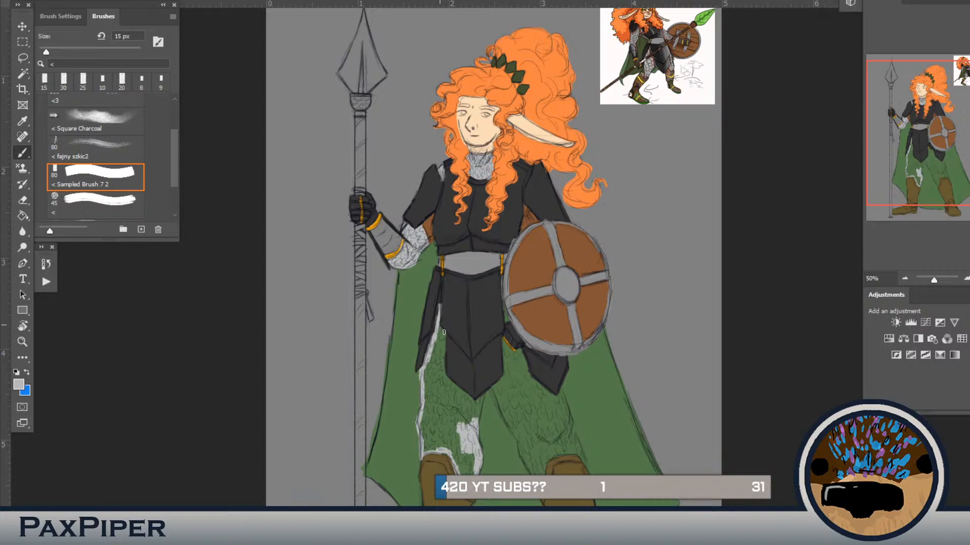
{"action": "mouse_move", "coordinate": [441, 355]}
{"action": "left_mouse_down"}
{"action": "mouse_move", "coordinate": [439, 431]}
{"action": "mouse_move", "coordinate": [451, 383]}
{"action": "mouse_move", "coordinate": [462, 391]}
{"action": "mouse_move", "coordinate": [441, 376]}
{"action": "mouse_move", "coordinate": [465, 397]}
{"action": "mouse_move", "coordinate": [443, 376]}
{"action": "mouse_move", "coordinate": [462, 391]}
{"action": "left_mouse_up"}
{"action": "left_click_drag", "start_coordinate": [484, 397], "coordinate": [478, 422]}
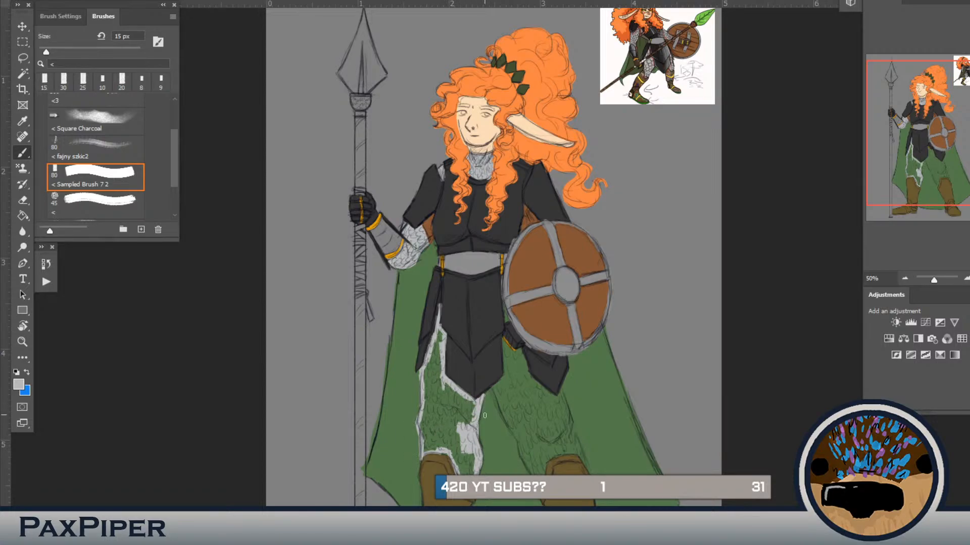
{"action": "key", "text": "g"}
{"action": "left_click", "coordinate": [457, 425]}
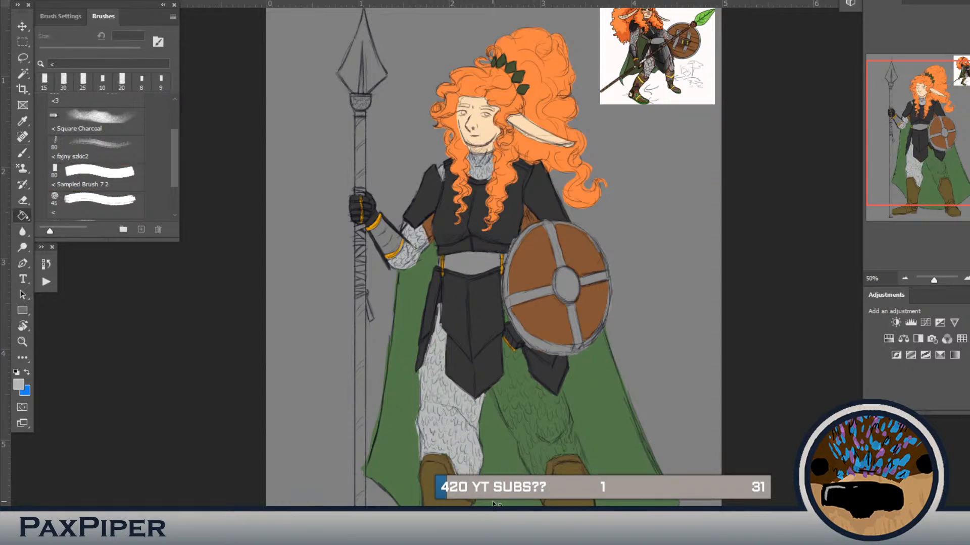
Step: Outline the shield-side leg in light grey at 15 px and fill it with the Paint Bucket
{"action": "key", "text": "b"}
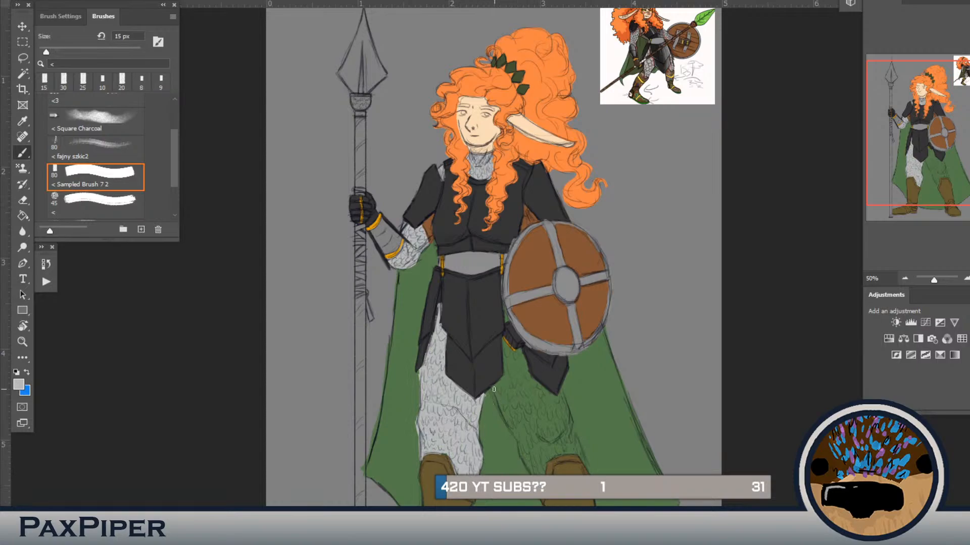
{"action": "left_click_drag", "start_coordinate": [494, 390], "coordinate": [510, 429]}
{"action": "mouse_move", "coordinate": [543, 469]}
{"action": "left_mouse_down"}
{"action": "mouse_move", "coordinate": [539, 462]}
{"action": "mouse_move", "coordinate": [575, 454]}
{"action": "left_mouse_up"}
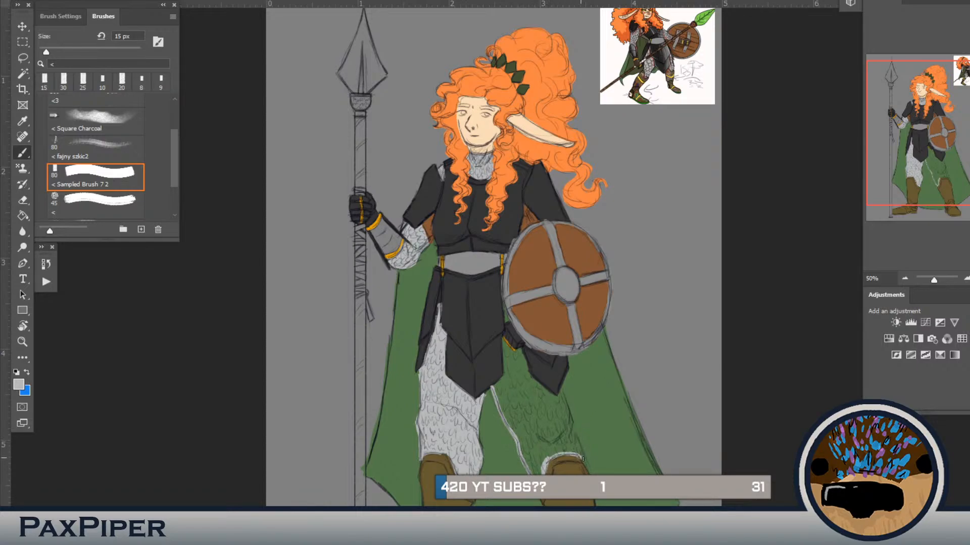
{"action": "mouse_move", "coordinate": [587, 468]}
{"action": "left_mouse_down"}
{"action": "mouse_move", "coordinate": [562, 391]}
{"action": "mouse_move", "coordinate": [545, 393]}
{"action": "left_mouse_up"}
{"action": "mouse_move", "coordinate": [524, 374]}
{"action": "left_mouse_down"}
{"action": "mouse_move", "coordinate": [552, 397]}
{"action": "mouse_move", "coordinate": [545, 392]}
{"action": "left_mouse_up"}
{"action": "left_click_drag", "start_coordinate": [522, 354], "coordinate": [527, 377]}
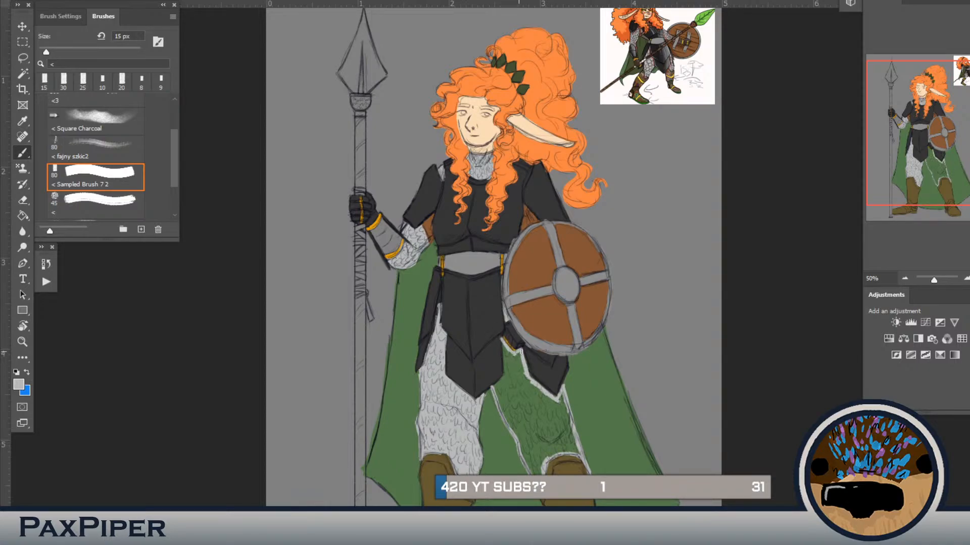
{"action": "mouse_move", "coordinate": [521, 351]}
{"action": "left_mouse_down"}
{"action": "mouse_move", "coordinate": [501, 341]}
{"action": "mouse_move", "coordinate": [494, 394]}
{"action": "left_mouse_up"}
{"action": "key", "text": "g"}
{"action": "left_click", "coordinate": [514, 412]}
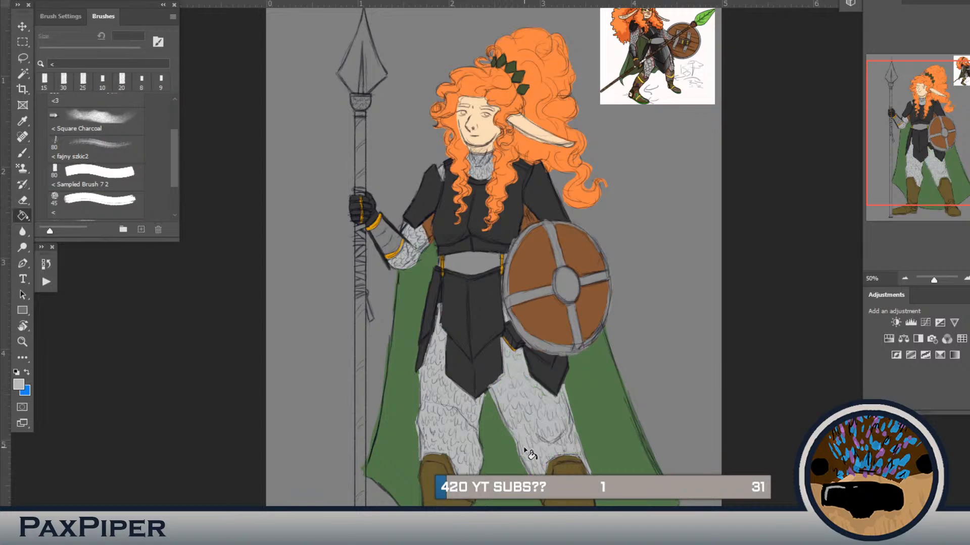
Step: Touch up the black skirt armour's edges and the green cape around the legs at 15 px
{"action": "key", "text": "b"}
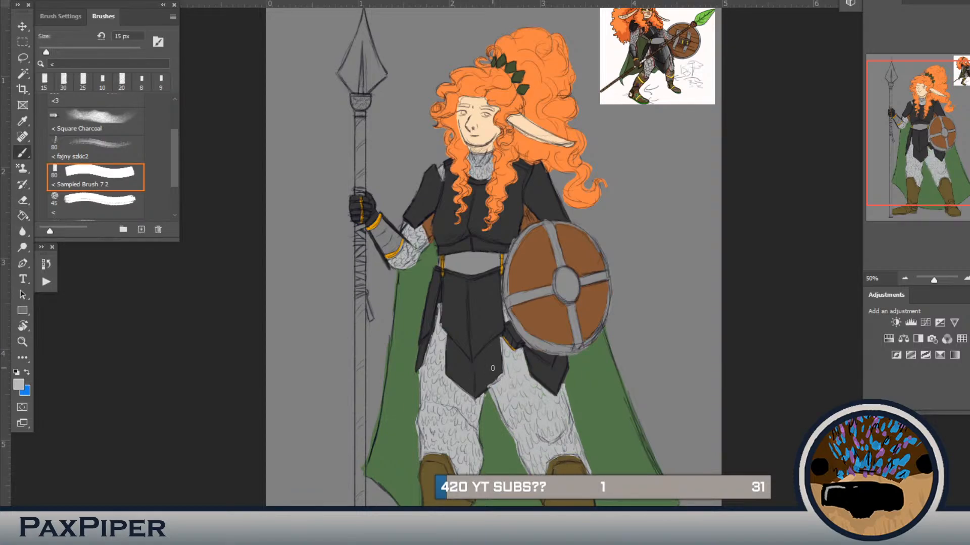
{"action": "left_click", "coordinate": [491, 368], "text": "alt"}
{"action": "left_click", "coordinate": [568, 384], "text": "alt"}
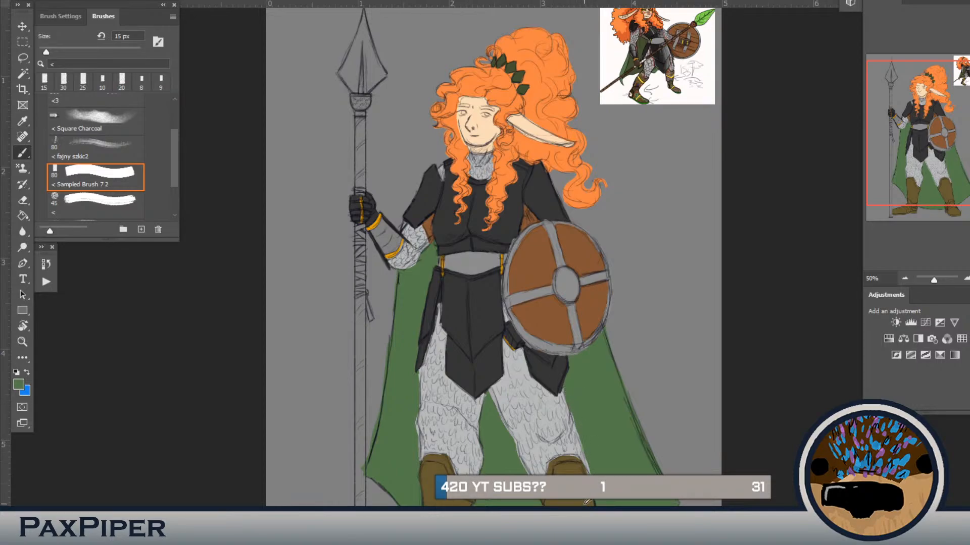
{"action": "left_click", "coordinate": [592, 473], "text": "alt"}
{"action": "left_click", "coordinate": [464, 485], "text": "alt"}
{"action": "left_click", "coordinate": [413, 424], "text": "alt"}
Step: Sample a salmon pink tone from the face in the reference picture
{"action": "scroll", "coordinate": [454, 412], "scroll_direction": "down", "scroll_amount": 2}
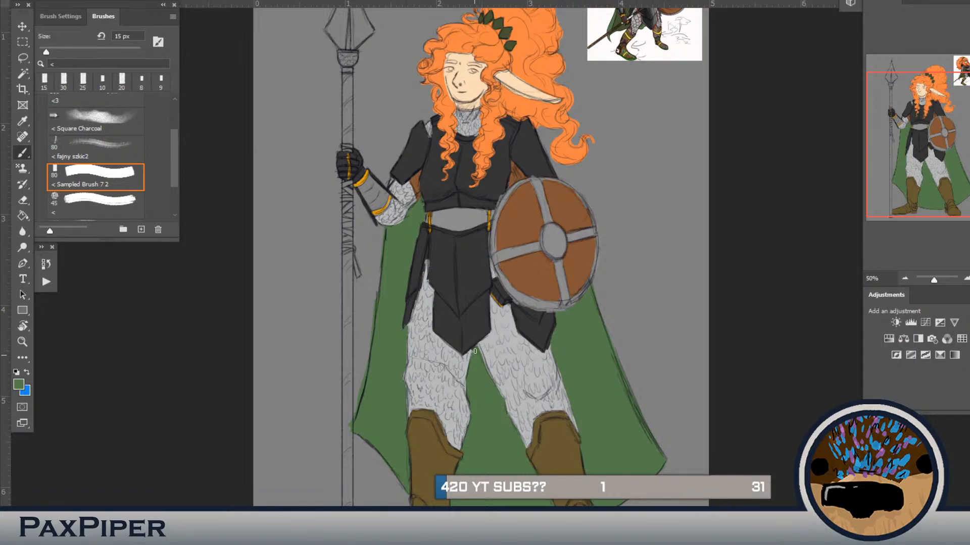
{"action": "scroll", "coordinate": [528, 356], "scroll_direction": "up", "scroll_amount": 5}
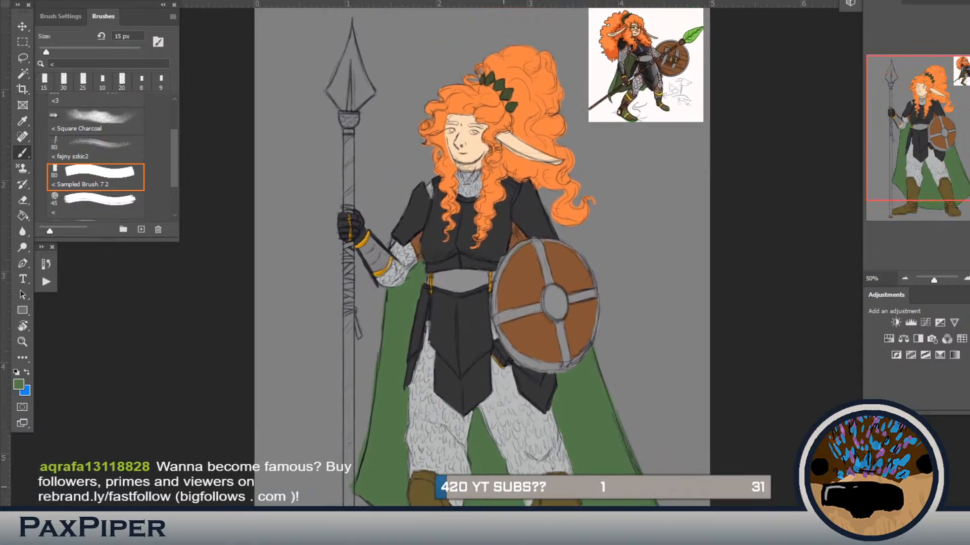
{"action": "mouse_move", "coordinate": [529, 356]}
{"action": "left_mouse_down"}
{"action": "mouse_move", "coordinate": [539, 337]}
{"action": "mouse_move", "coordinate": [520, 394]}
{"action": "left_mouse_up"}
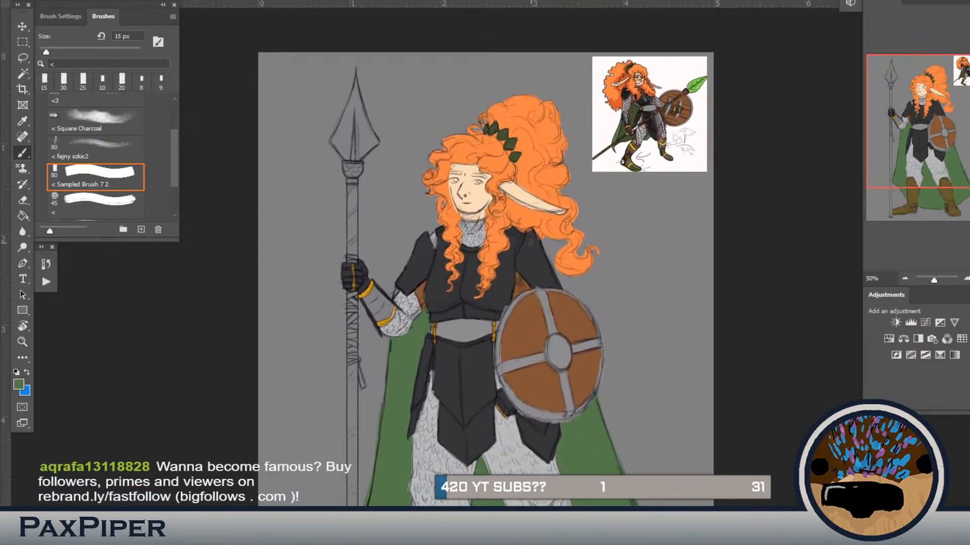
{"action": "left_click", "coordinate": [647, 76], "text": "alt"}
{"action": "left_click", "coordinate": [648, 77], "text": "alt"}
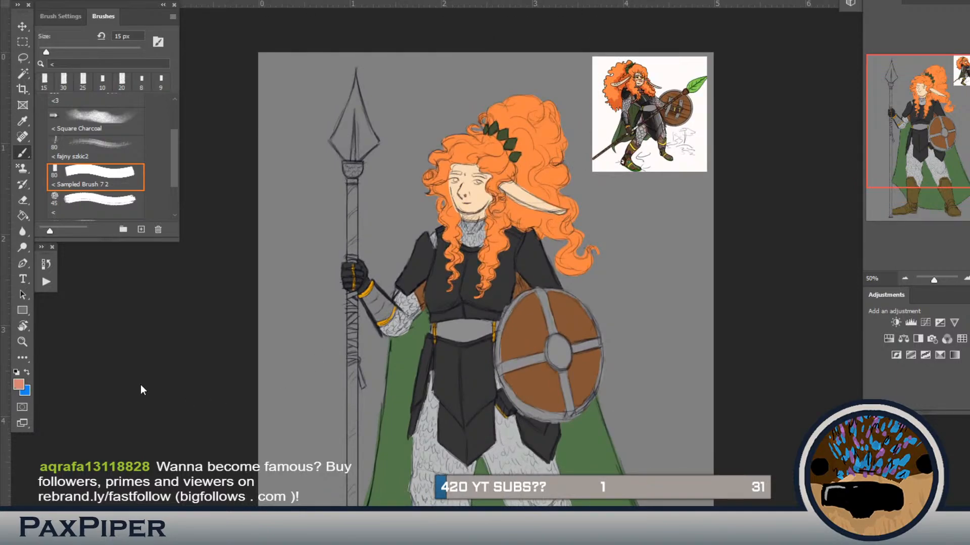
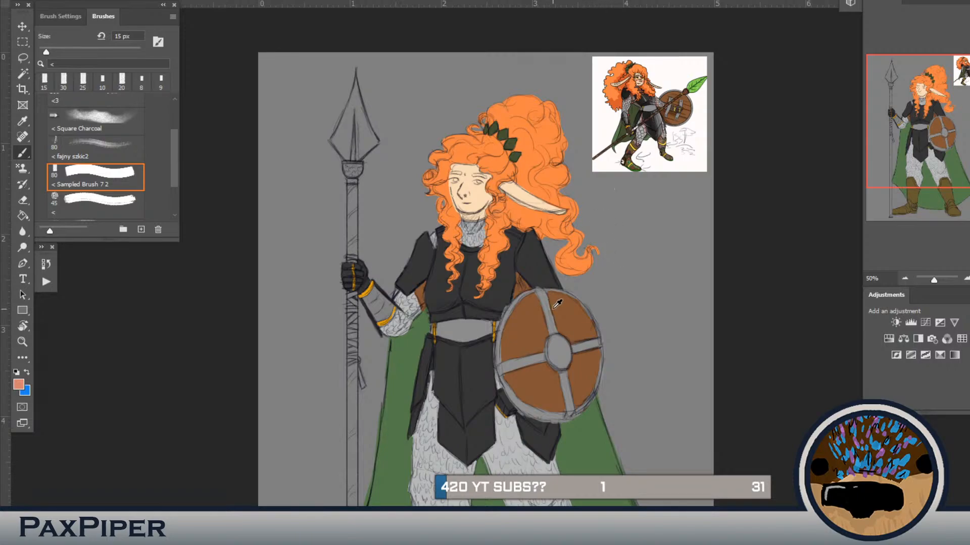
Step: Sample the shield's brown and paint the spear arm's forearm bracer with it at 15 px
{"action": "left_click", "coordinate": [567, 318]}
{"action": "mouse_move", "coordinate": [365, 300]}
{"action": "left_mouse_down"}
{"action": "mouse_move", "coordinate": [375, 319]}
{"action": "mouse_move", "coordinate": [389, 315]}
{"action": "left_mouse_up"}
{"action": "mouse_move", "coordinate": [367, 303]}
{"action": "left_mouse_down"}
{"action": "mouse_move", "coordinate": [380, 319]}
{"action": "mouse_move", "coordinate": [383, 304]}
{"action": "left_mouse_up"}
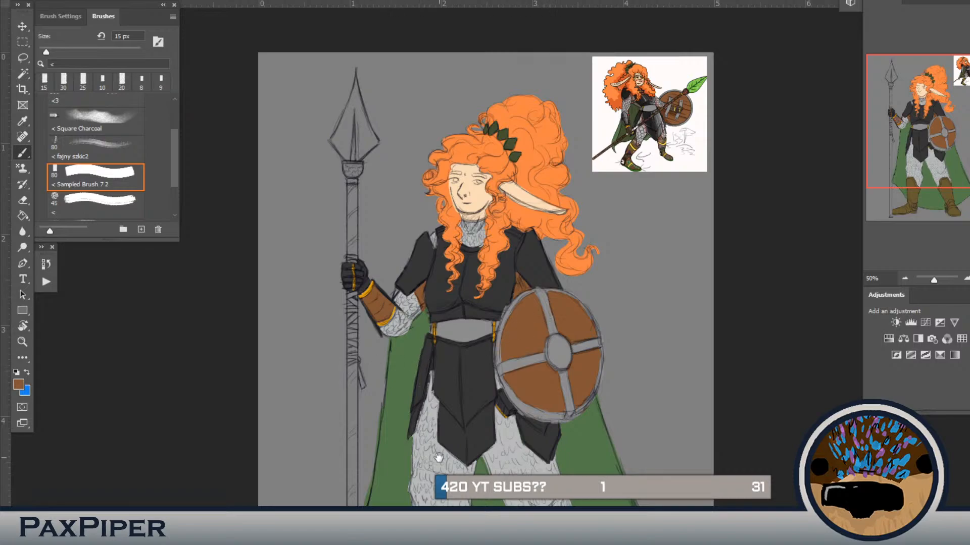
{"action": "left_click_drag", "start_coordinate": [438, 457], "coordinate": [421, 372]}
{"action": "key", "text": "ctrl+comma"}
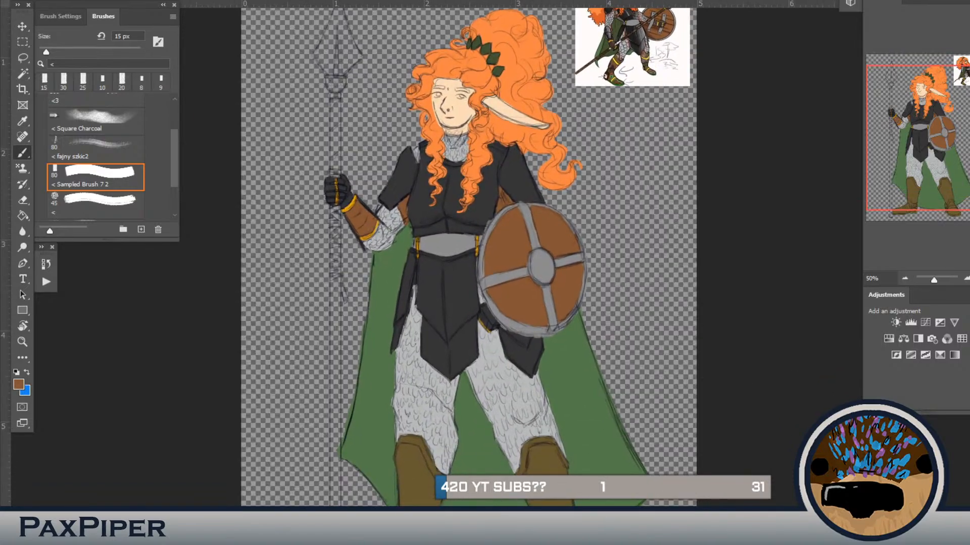
{"action": "key", "text": "ctrl+comma"}
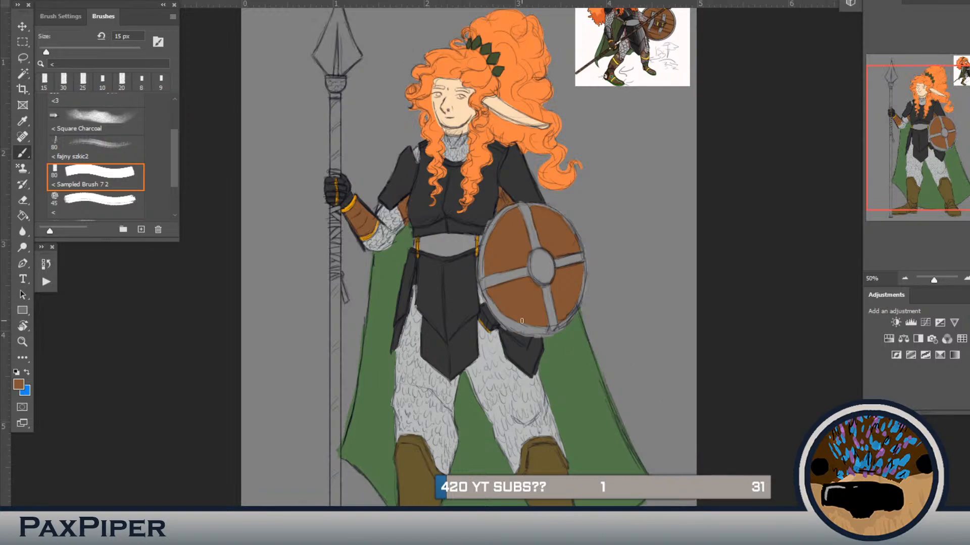
Step: With the textured brush at 45 px, paint green sampled from the reference picture onto the feet of both boots
{"action": "left_click_drag", "start_coordinate": [564, 488], "coordinate": [517, 432]}
{"action": "left_click", "coordinate": [515, 447], "text": "alt"}
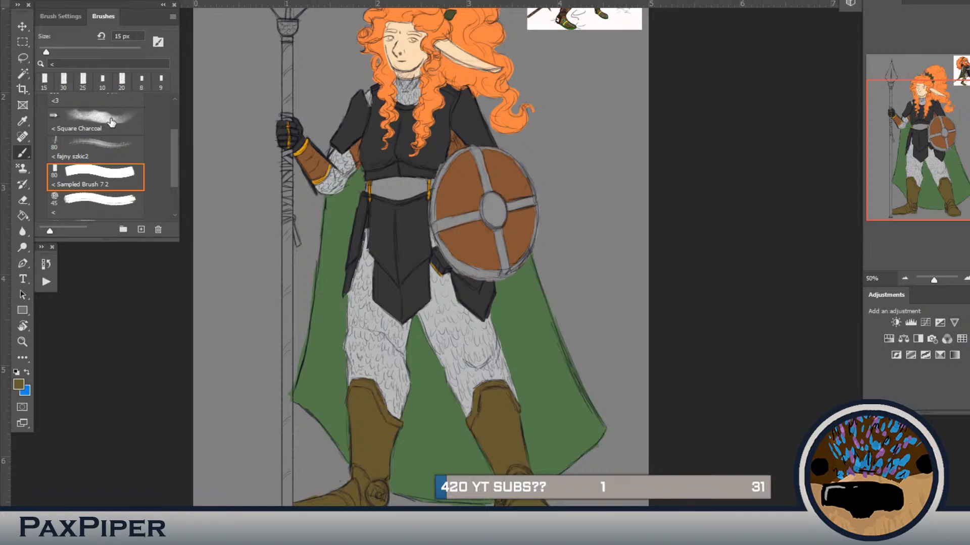
{"action": "mouse_move", "coordinate": [171, 158]}
{"action": "left_mouse_down"}
{"action": "mouse_move", "coordinate": [171, 129]}
{"action": "mouse_move", "coordinate": [169, 181]}
{"action": "left_mouse_up"}
{"action": "left_click", "coordinate": [99, 151]}
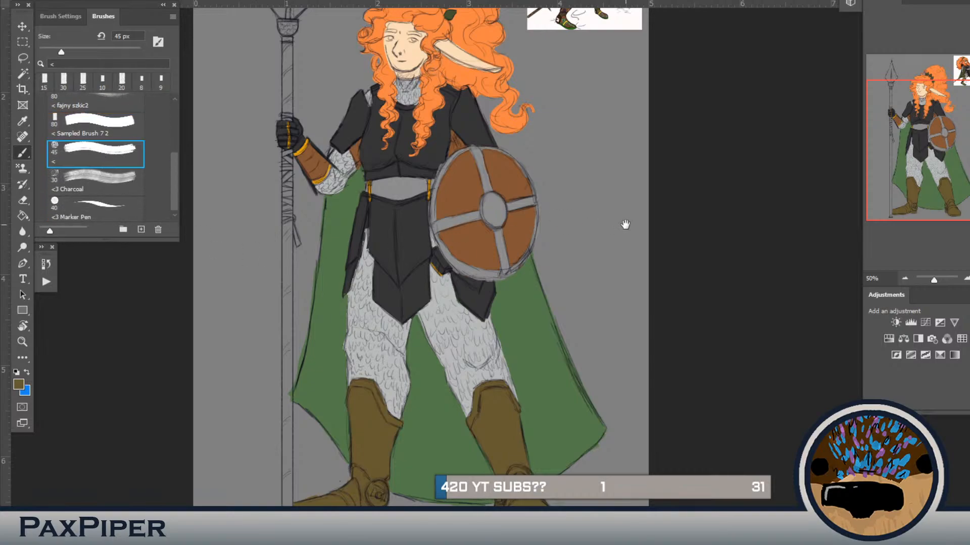
{"action": "mouse_move", "coordinate": [647, 225]}
{"action": "left_mouse_down"}
{"action": "mouse_move", "coordinate": [655, 278]}
{"action": "mouse_move", "coordinate": [688, 282]}
{"action": "left_mouse_up"}
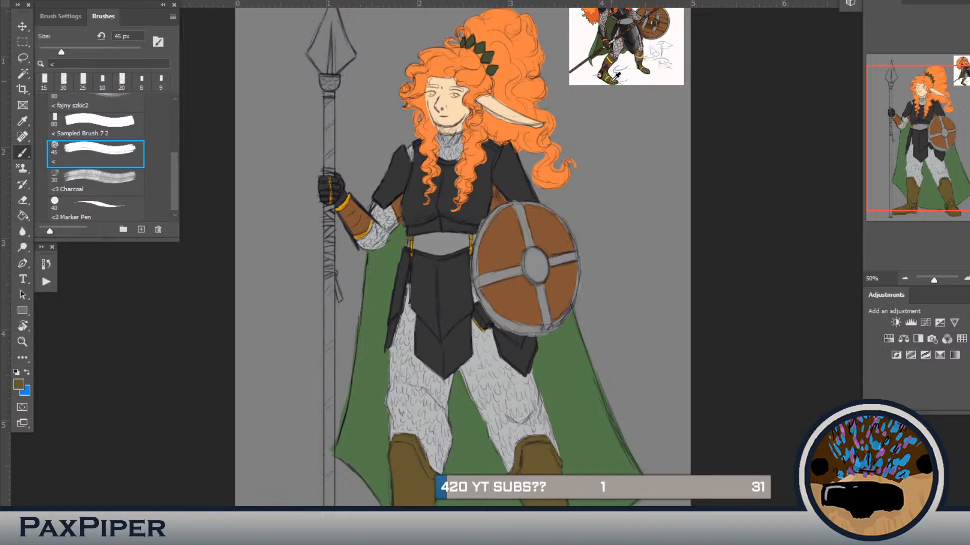
{"action": "left_click", "coordinate": [567, 380], "text": "alt"}
{"action": "left_click_drag", "start_coordinate": [567, 381], "coordinate": [597, 241]}
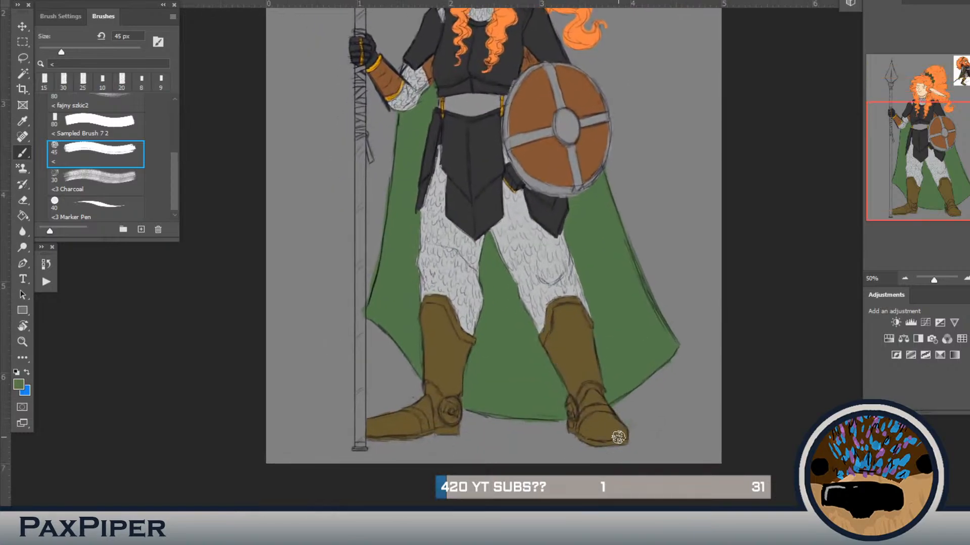
{"action": "left_click_drag", "start_coordinate": [622, 428], "coordinate": [596, 410]}
{"action": "mouse_move", "coordinate": [385, 424]}
{"action": "left_mouse_down"}
{"action": "mouse_move", "coordinate": [413, 419]}
{"action": "mouse_move", "coordinate": [369, 427]}
{"action": "left_mouse_up"}
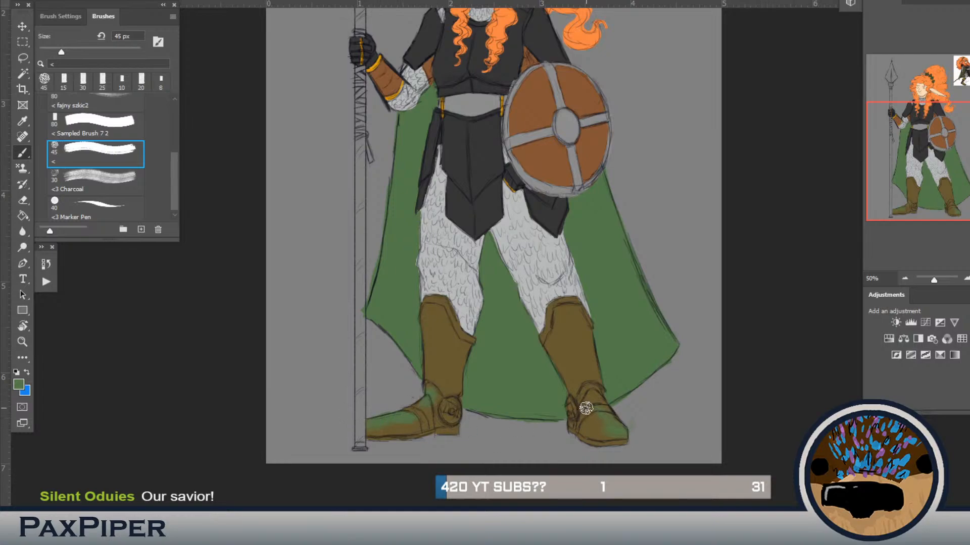
Step: Paint the lower shins of both boots with a dark purple sampled from the reference picture's boot
{"action": "scroll", "coordinate": [649, 281], "scroll_direction": "up", "scroll_amount": 5}
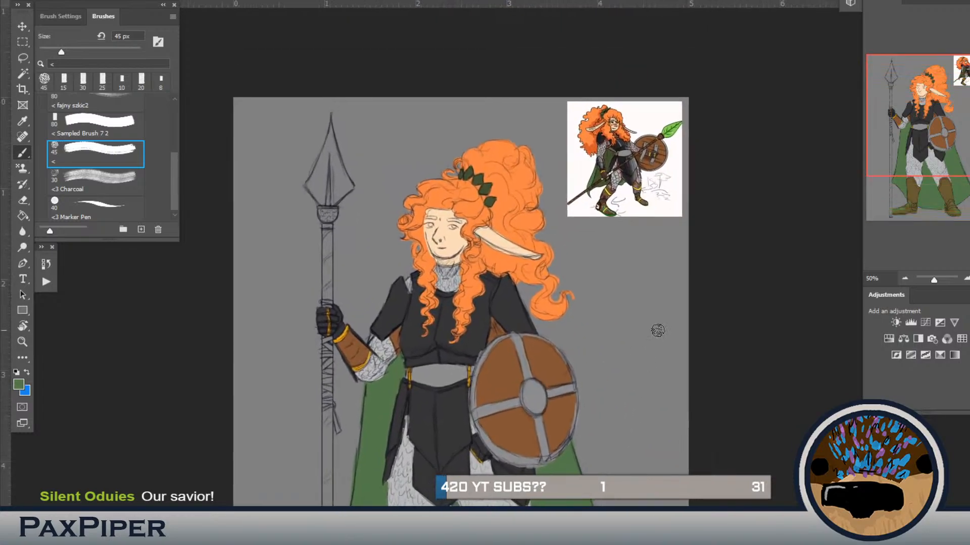
{"action": "left_click", "coordinate": [608, 200], "text": "alt"}
{"action": "left_click_drag", "start_coordinate": [556, 378], "coordinate": [507, 420]}
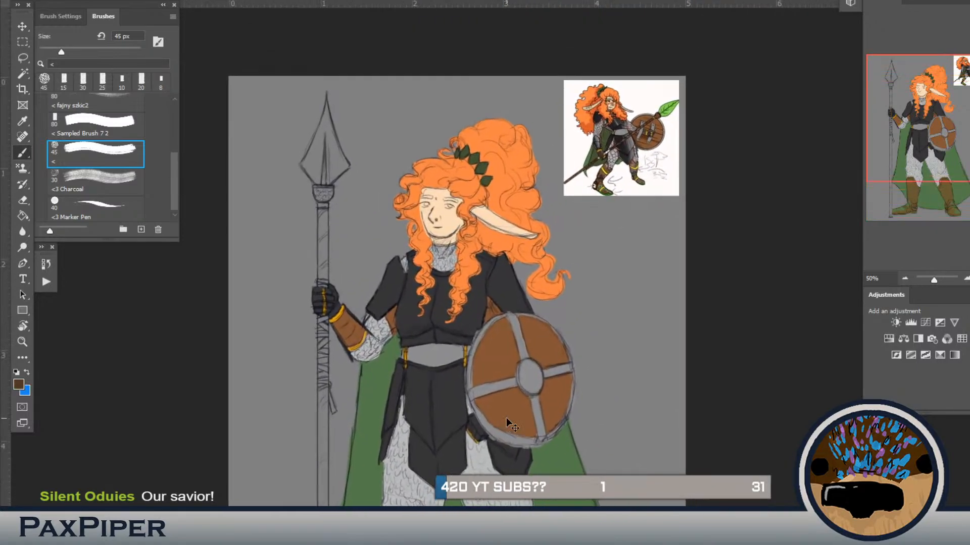
{"action": "key", "text": "ctrl+plus"}
{"action": "left_click_drag", "start_coordinate": [580, 234], "coordinate": [525, 381]}
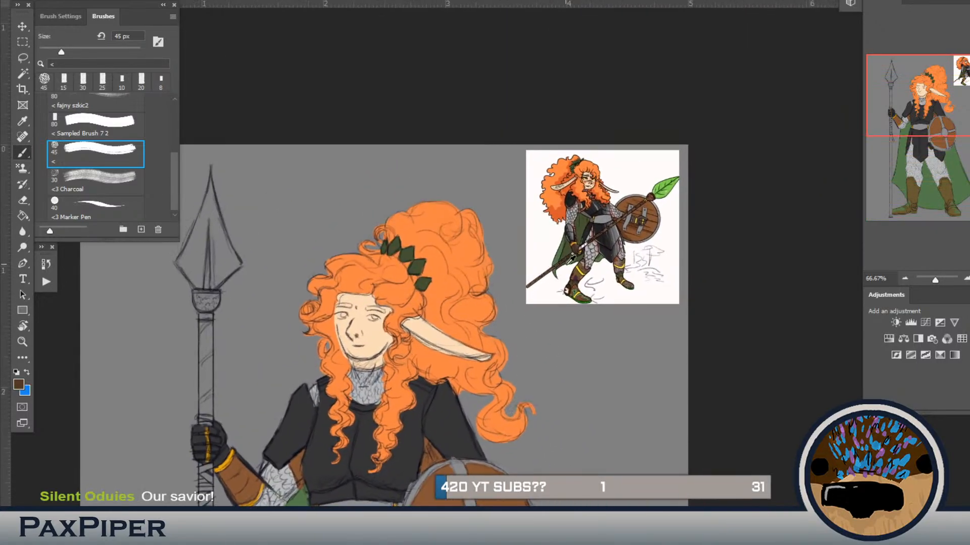
{"action": "left_click", "coordinate": [582, 287], "text": "alt"}
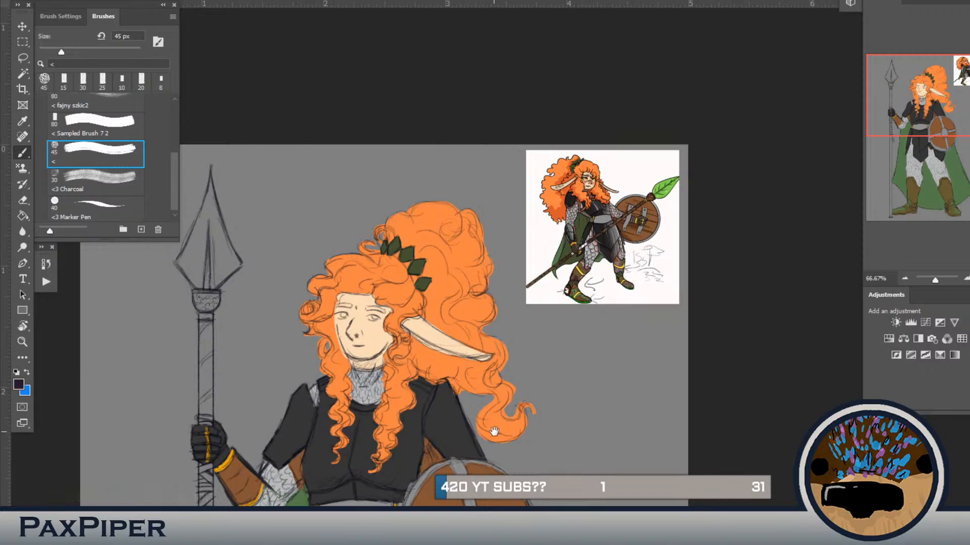
{"action": "left_click_drag", "start_coordinate": [495, 433], "coordinate": [741, 52]}
{"action": "mouse_move", "coordinate": [510, 401]}
{"action": "left_mouse_down"}
{"action": "mouse_move", "coordinate": [595, 218]}
{"action": "mouse_move", "coordinate": [560, 239]}
{"action": "left_mouse_up"}
{"action": "mouse_move", "coordinate": [620, 358]}
{"action": "left_mouse_down"}
{"action": "mouse_move", "coordinate": [599, 344]}
{"action": "mouse_move", "coordinate": [614, 359]}
{"action": "left_mouse_up"}
{"action": "left_click_drag", "start_coordinate": [683, 373], "coordinate": [532, 351]}
{"action": "mouse_move", "coordinate": [647, 327]}
{"action": "left_mouse_down"}
{"action": "mouse_move", "coordinate": [667, 294]}
{"action": "mouse_move", "coordinate": [652, 329]}
{"action": "mouse_move", "coordinate": [648, 315]}
{"action": "mouse_move", "coordinate": [668, 335]}
{"action": "mouse_move", "coordinate": [658, 327]}
{"action": "left_mouse_up"}
Step: Brush a muted brown sampled from the reference picture onto the shield-side boot's shin
{"action": "left_click_drag", "start_coordinate": [680, 251], "coordinate": [630, 346]}
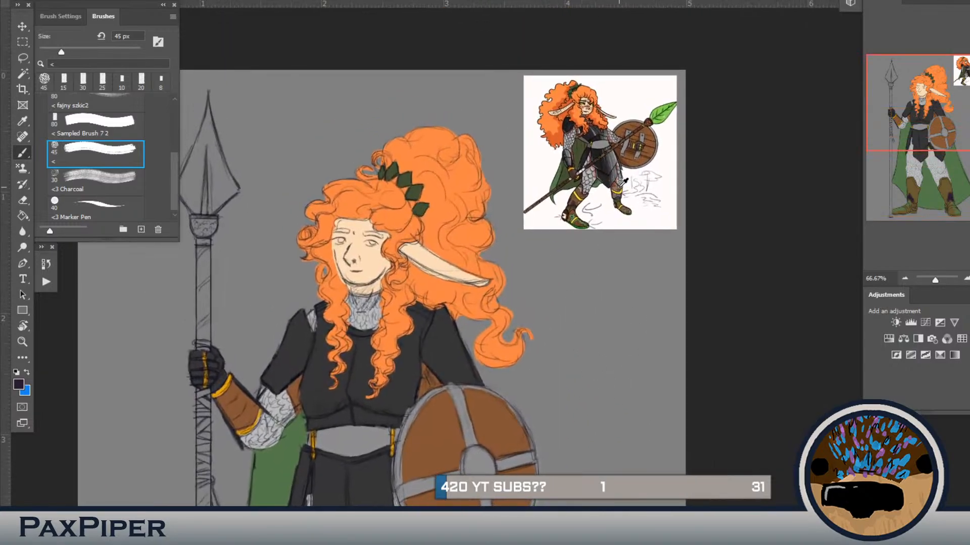
{"action": "scroll", "coordinate": [626, 183], "scroll_direction": "down", "scroll_amount": 10}
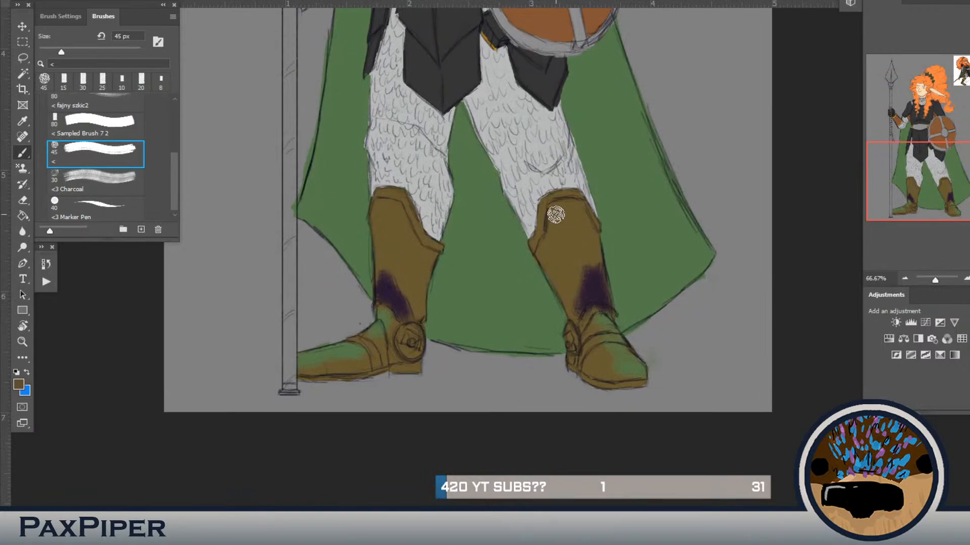
{"action": "left_click_drag", "start_coordinate": [562, 217], "coordinate": [575, 270]}
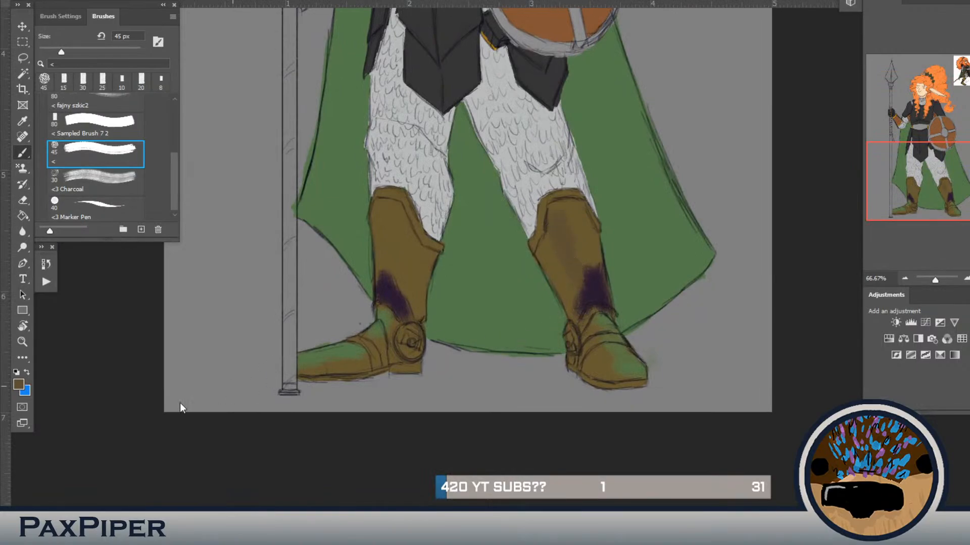
Step: Paint teal patches over the shins of both boots at 45 px
{"action": "key", "text": "i"}
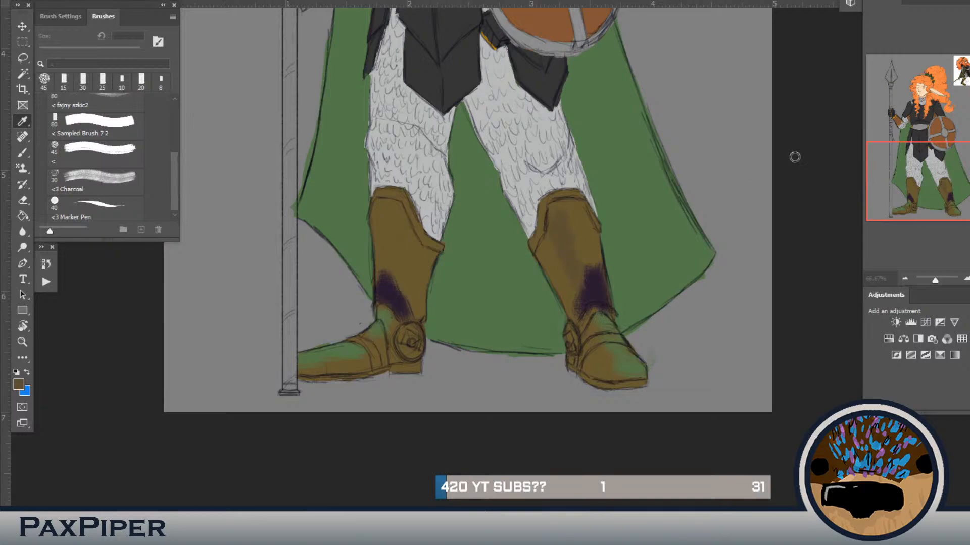
{"action": "key", "text": "b"}
{"action": "mouse_move", "coordinate": [556, 212]}
{"action": "left_mouse_down"}
{"action": "mouse_move", "coordinate": [552, 242]}
{"action": "mouse_move", "coordinate": [570, 233]}
{"action": "mouse_move", "coordinate": [575, 283]}
{"action": "mouse_move", "coordinate": [592, 236]}
{"action": "mouse_move", "coordinate": [605, 270]}
{"action": "mouse_move", "coordinate": [549, 238]}
{"action": "mouse_move", "coordinate": [552, 268]}
{"action": "mouse_move", "coordinate": [546, 256]}
{"action": "mouse_move", "coordinate": [547, 277]}
{"action": "left_mouse_up"}
{"action": "mouse_move", "coordinate": [429, 266]}
{"action": "left_mouse_down"}
{"action": "mouse_move", "coordinate": [440, 255]}
{"action": "mouse_move", "coordinate": [432, 269]}
{"action": "mouse_move", "coordinate": [414, 255]}
{"action": "mouse_move", "coordinate": [405, 299]}
{"action": "left_mouse_up"}
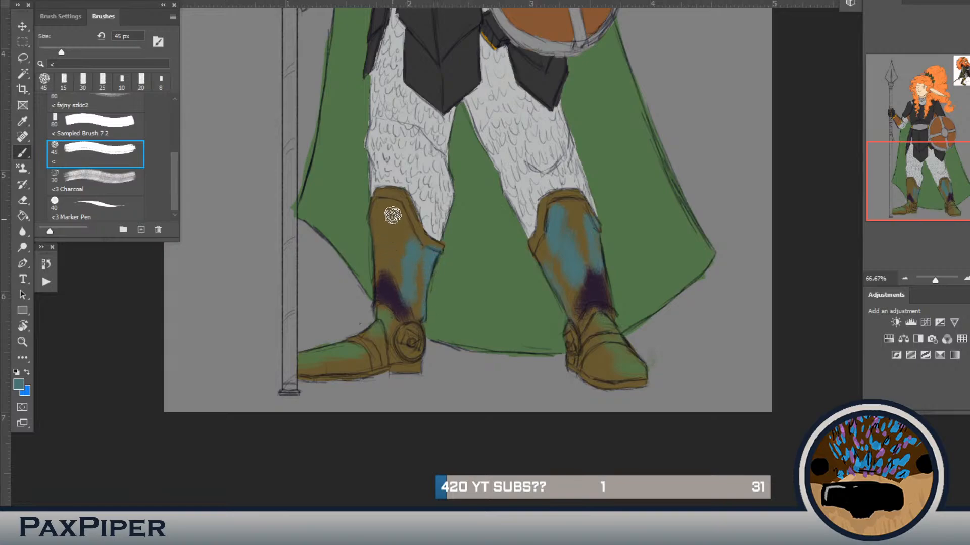
{"action": "mouse_move", "coordinate": [391, 214]}
{"action": "left_mouse_down"}
{"action": "mouse_move", "coordinate": [387, 260]}
{"action": "mouse_move", "coordinate": [396, 217]}
{"action": "mouse_move", "coordinate": [381, 210]}
{"action": "mouse_move", "coordinate": [384, 251]}
{"action": "left_mouse_up"}
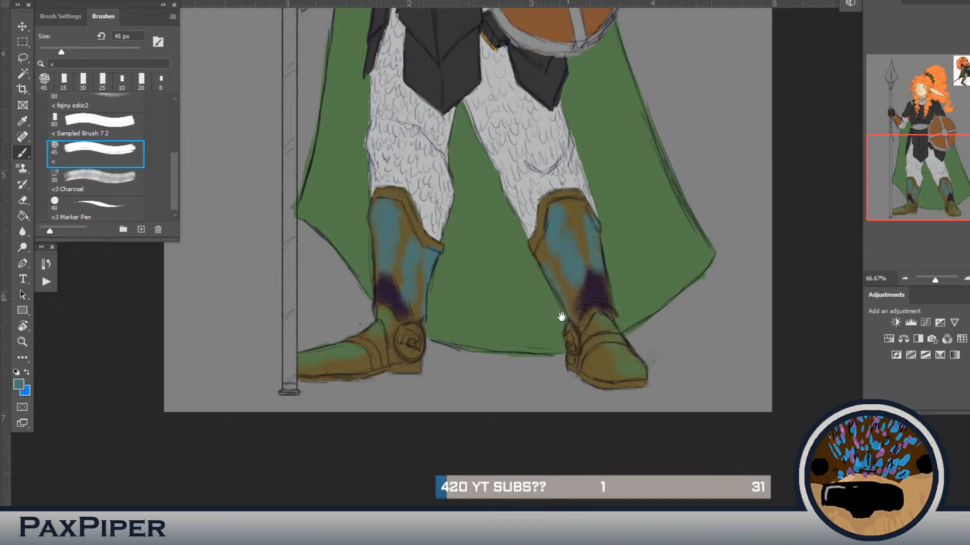
Step: Paint tan sampled from the reference picture in streaks on both boots' shins and over the round ankle discs
{"action": "left_click_drag", "start_coordinate": [575, 281], "coordinate": [540, 479]}
{"action": "left_click_drag", "start_coordinate": [535, 258], "coordinate": [500, 530]}
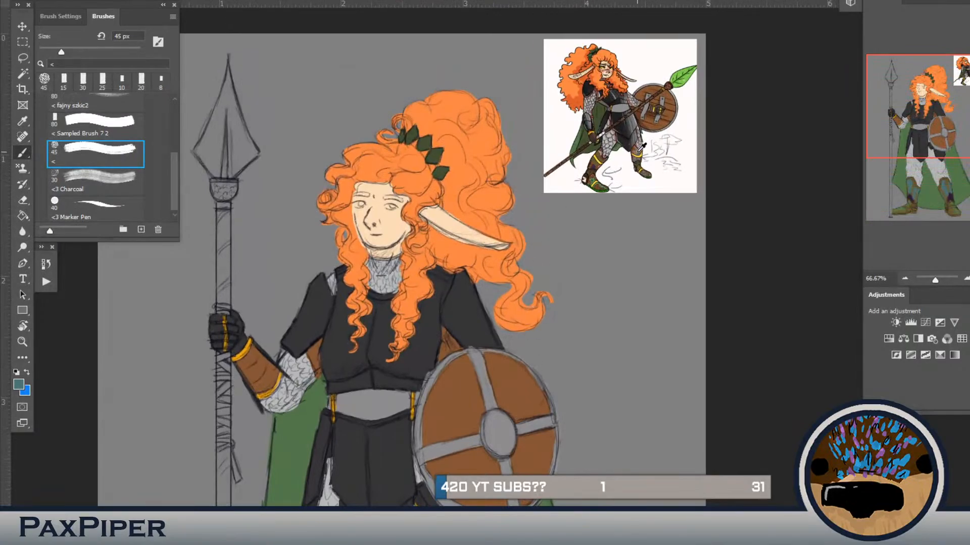
{"action": "mouse_move", "coordinate": [396, 435]}
{"action": "left_mouse_down"}
{"action": "mouse_move", "coordinate": [505, 223]}
{"action": "mouse_move", "coordinate": [581, 31]}
{"action": "left_mouse_up"}
{"action": "left_click_drag", "start_coordinate": [440, 278], "coordinate": [398, 308]}
{"action": "mouse_move", "coordinate": [501, 265]}
{"action": "left_mouse_down"}
{"action": "mouse_move", "coordinate": [497, 308]}
{"action": "mouse_move", "coordinate": [511, 331]}
{"action": "mouse_move", "coordinate": [522, 286]}
{"action": "mouse_move", "coordinate": [522, 343]}
{"action": "mouse_move", "coordinate": [514, 311]}
{"action": "mouse_move", "coordinate": [477, 258]}
{"action": "mouse_move", "coordinate": [476, 326]}
{"action": "left_mouse_up"}
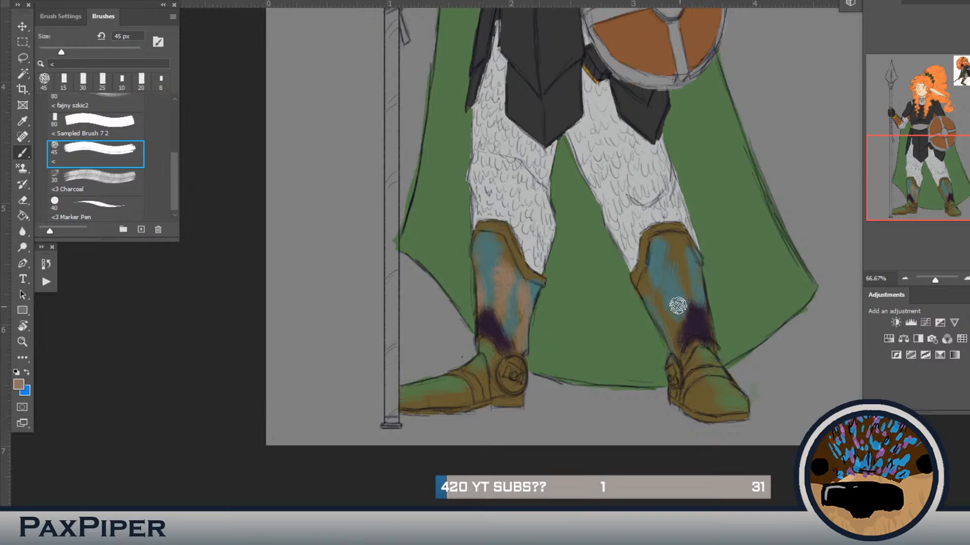
{"action": "left_click_drag", "start_coordinate": [641, 292], "coordinate": [672, 336]}
{"action": "left_click_drag", "start_coordinate": [679, 263], "coordinate": [694, 307]}
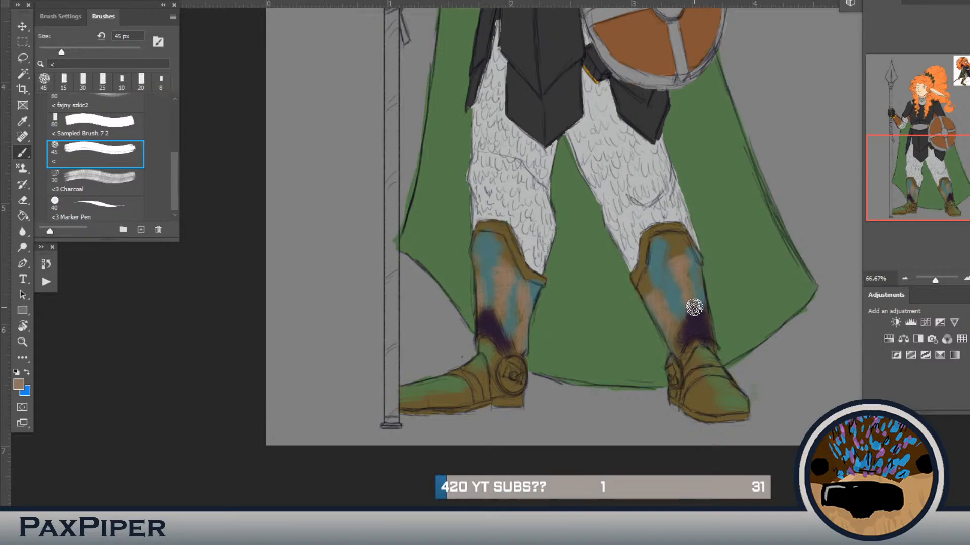
{"action": "left_click_drag", "start_coordinate": [687, 269], "coordinate": [676, 252]}
{"action": "left_click_drag", "start_coordinate": [654, 300], "coordinate": [647, 294]}
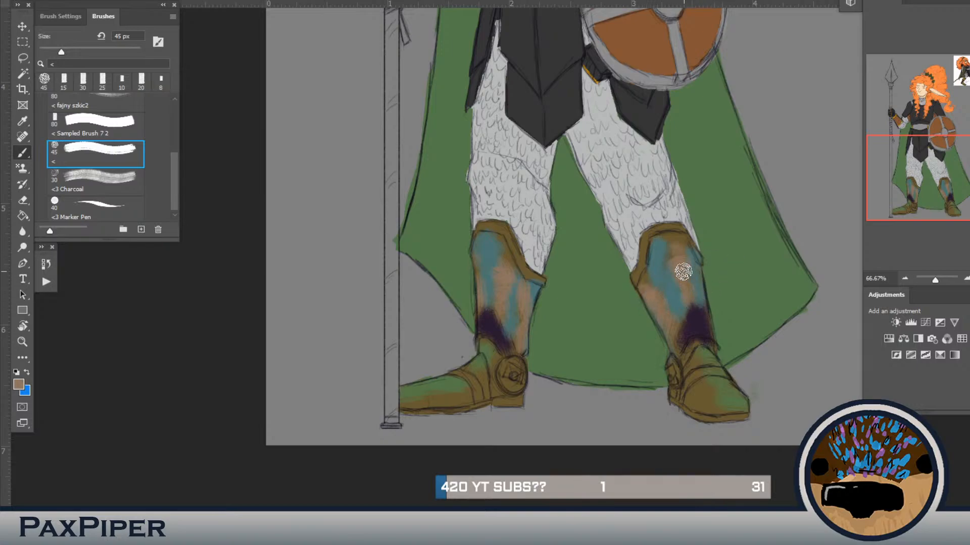
{"action": "mouse_move", "coordinate": [498, 374]}
{"action": "left_mouse_down"}
{"action": "mouse_move", "coordinate": [518, 376]}
{"action": "mouse_move", "coordinate": [504, 373]}
{"action": "left_mouse_up"}
{"action": "left_click_drag", "start_coordinate": [675, 379], "coordinate": [669, 378]}
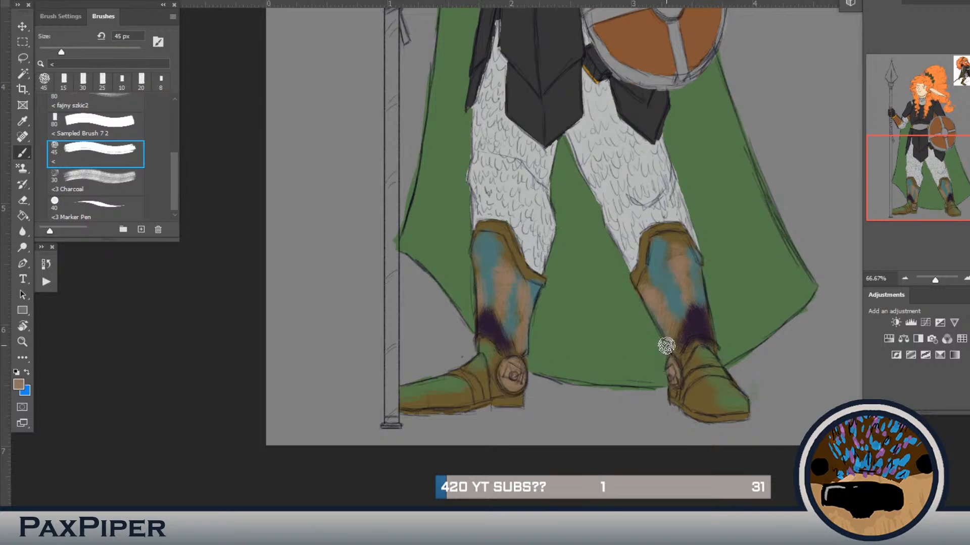
Step: Lighten the round ankle discs on both boots with a cream sampled from the reference picture
{"action": "left_click_drag", "start_coordinate": [687, 287], "coordinate": [628, 455]}
{"action": "left_click_drag", "start_coordinate": [657, 409], "coordinate": [667, 401]}
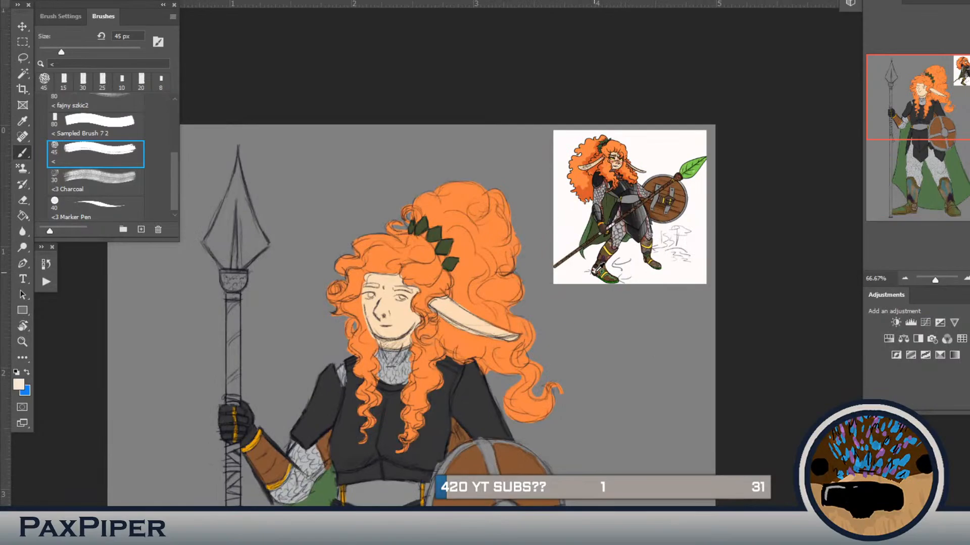
{"action": "left_click_drag", "start_coordinate": [522, 432], "coordinate": [552, 361]}
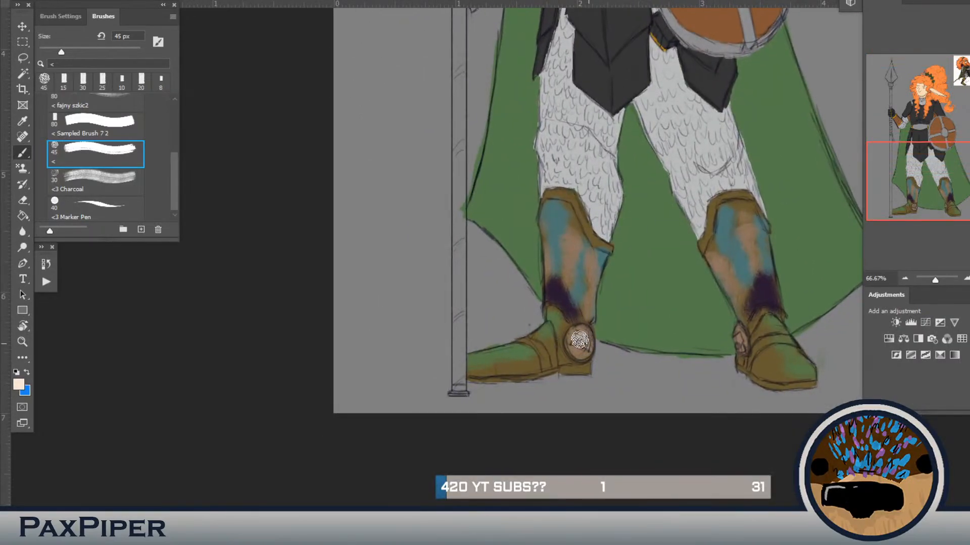
{"action": "left_click_drag", "start_coordinate": [741, 346], "coordinate": [738, 348]}
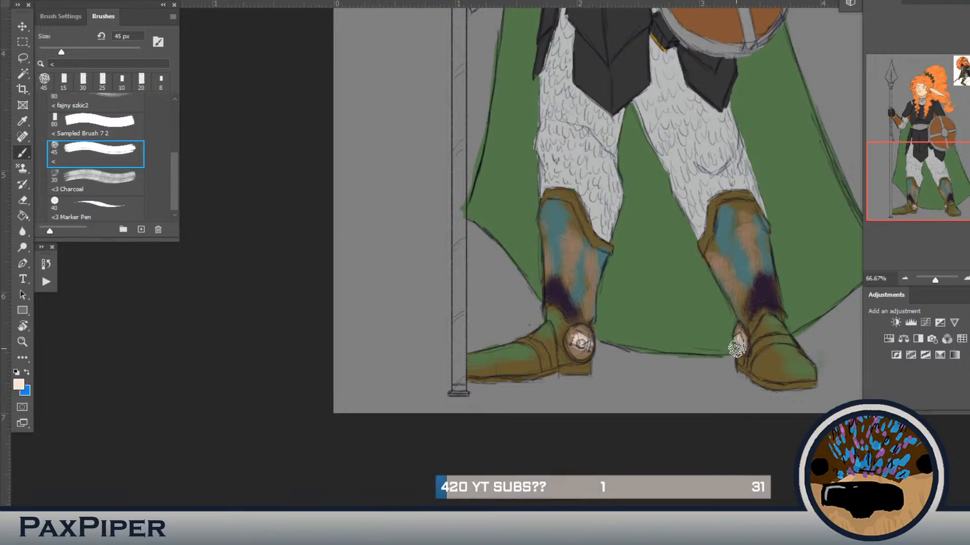
Step: Paint dark brown rims around the ankle discs of both boots with the brush at 30 px
{"action": "left_click_drag", "start_coordinate": [797, 259], "coordinate": [701, 454]}
{"action": "left_click_drag", "start_coordinate": [721, 310], "coordinate": [676, 482]}
{"action": "left_click_drag", "start_coordinate": [705, 333], "coordinate": [694, 343]}
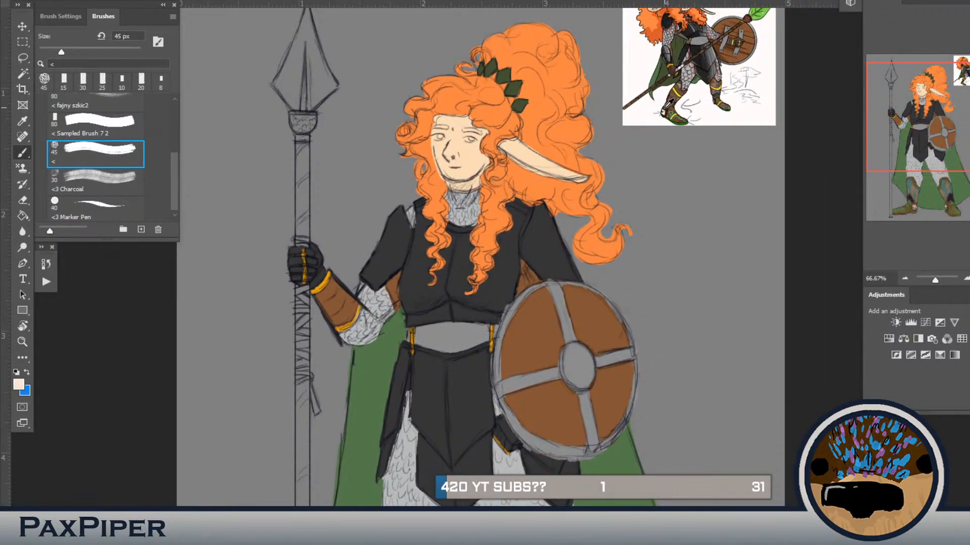
{"action": "left_click_drag", "start_coordinate": [601, 402], "coordinate": [579, 96]}
{"action": "left_click_drag", "start_coordinate": [622, 360], "coordinate": [703, 459]}
{"action": "key", "text": "bracketleft"}
{"action": "key", "text": "bracketleft"}
{"action": "key", "text": "bracketleft"}
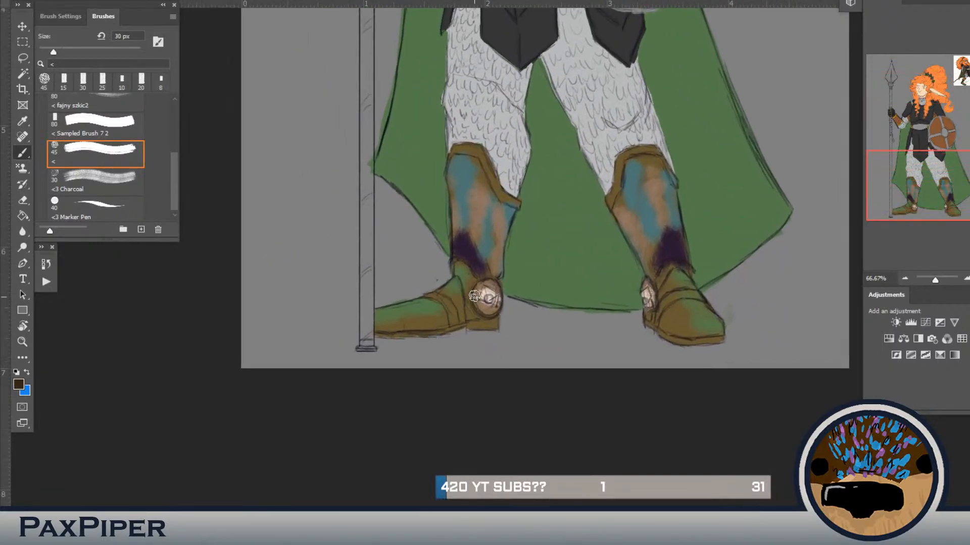
{"action": "mouse_move", "coordinate": [482, 306]}
{"action": "left_mouse_down"}
{"action": "mouse_move", "coordinate": [483, 286]}
{"action": "mouse_move", "coordinate": [499, 289]}
{"action": "mouse_move", "coordinate": [476, 287]}
{"action": "mouse_move", "coordinate": [489, 310]}
{"action": "left_mouse_up"}
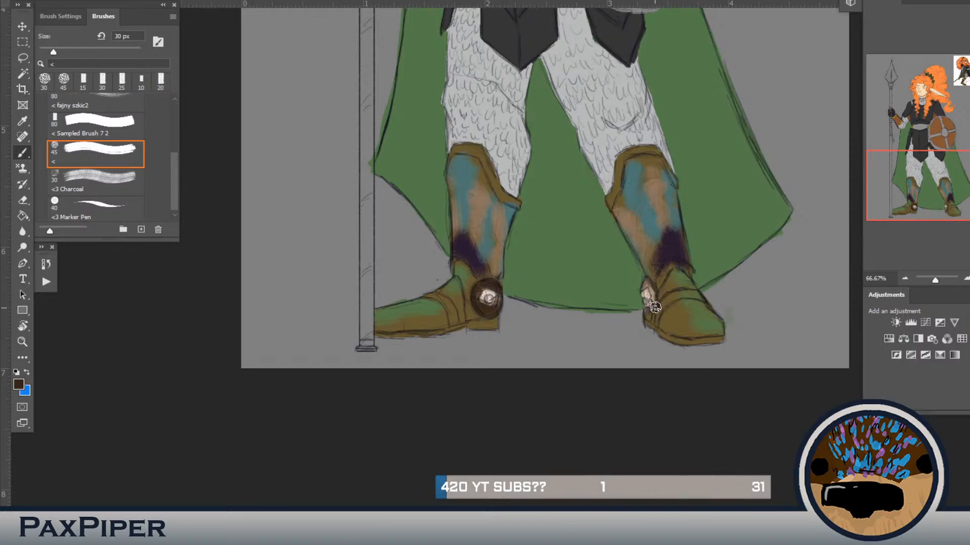
{"action": "left_click_drag", "start_coordinate": [654, 294], "coordinate": [647, 284]}
Step: Extend the green over the feet of both boots at 30 px
{"action": "left_click_drag", "start_coordinate": [611, 358], "coordinate": [571, 461]}
{"action": "left_click_drag", "start_coordinate": [623, 342], "coordinate": [648, 385]}
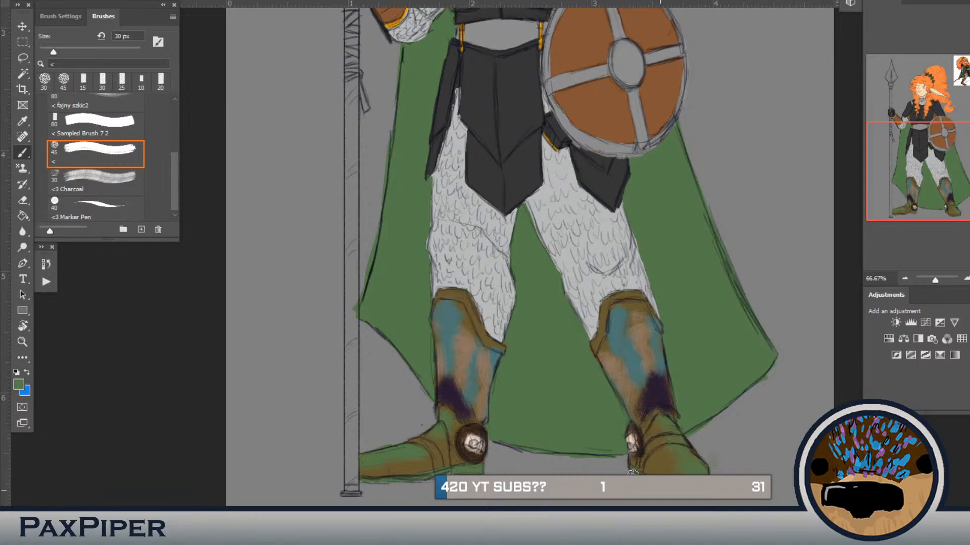
Step: Sample the gold from the bracer's trim and paint the straps across both boots' feet at 30 px
{"action": "left_click_drag", "start_coordinate": [589, 254], "coordinate": [634, 418]}
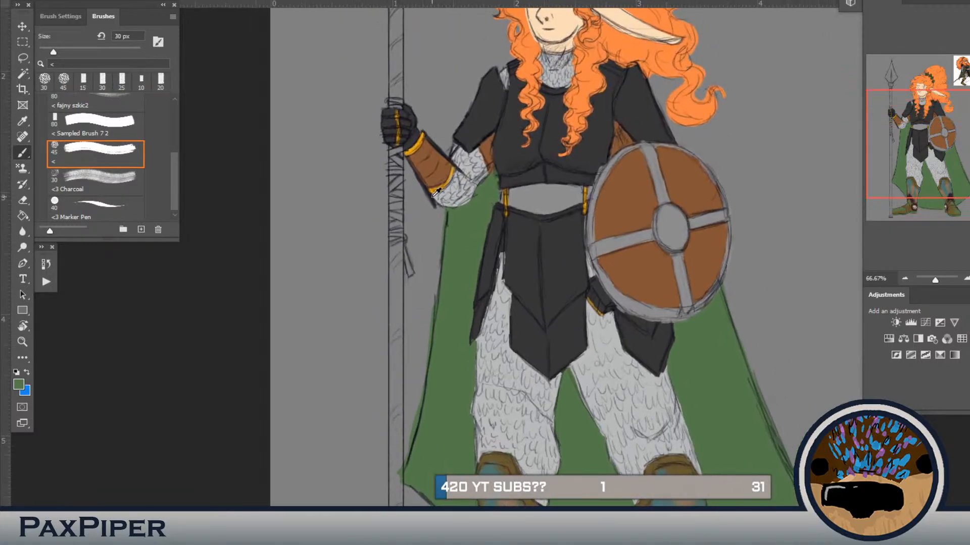
{"action": "left_click", "coordinate": [421, 139], "text": "alt"}
{"action": "scroll", "coordinate": [450, 274], "scroll_direction": "down", "scroll_amount": 5}
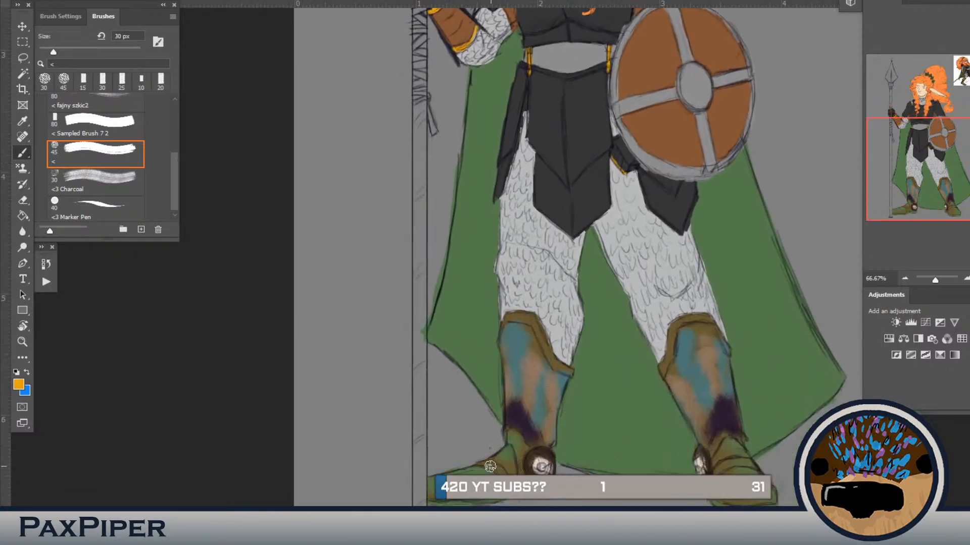
{"action": "left_click_drag", "start_coordinate": [490, 466], "coordinate": [505, 472]}
{"action": "left_click_drag", "start_coordinate": [503, 431], "coordinate": [528, 449]}
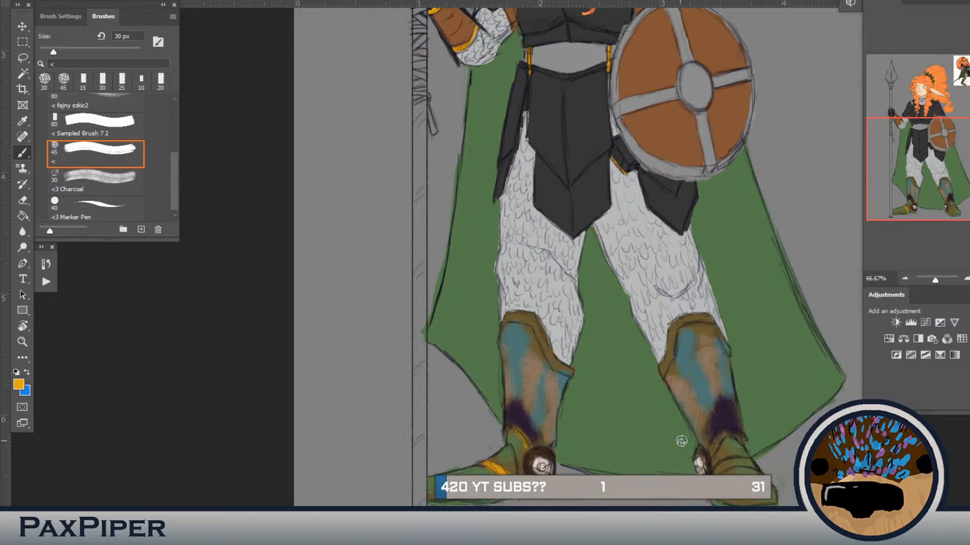
{"action": "left_click_drag", "start_coordinate": [719, 469], "coordinate": [758, 470]}
Step: Paint gold trim along the top edges of both boots, working mainly with the brush at 25 px
{"action": "left_click_drag", "start_coordinate": [727, 401], "coordinate": [717, 460]}
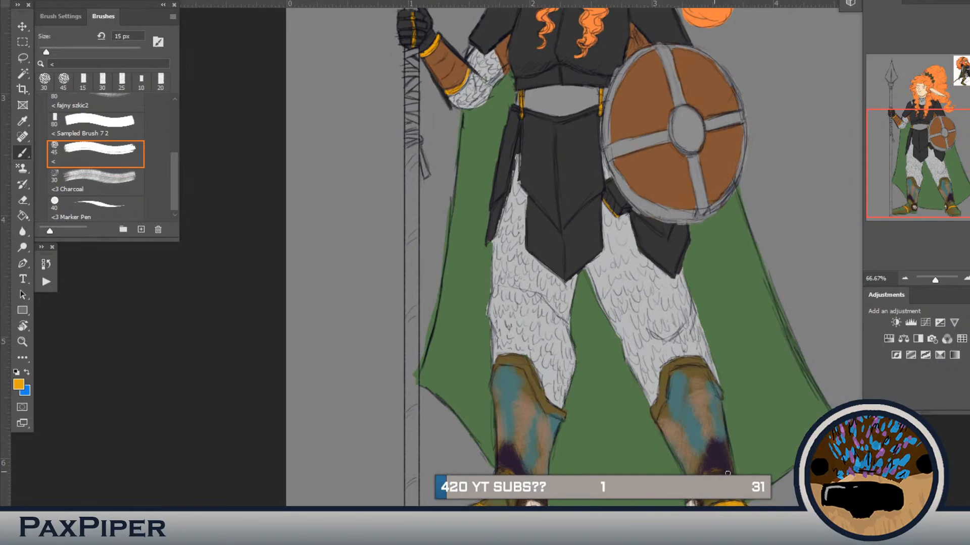
{"action": "left_click_drag", "start_coordinate": [733, 477], "coordinate": [723, 469]}
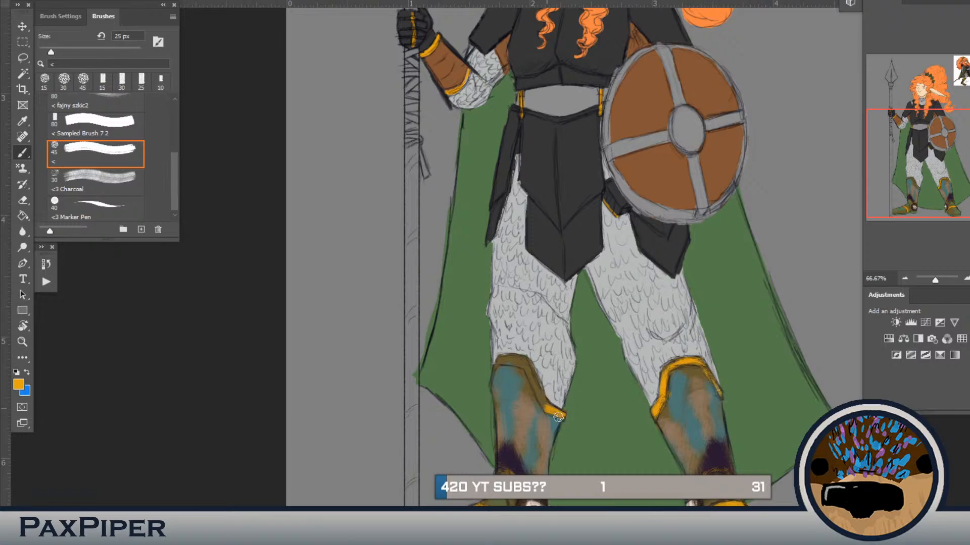
{"action": "left_click_drag", "start_coordinate": [541, 398], "coordinate": [534, 379]}
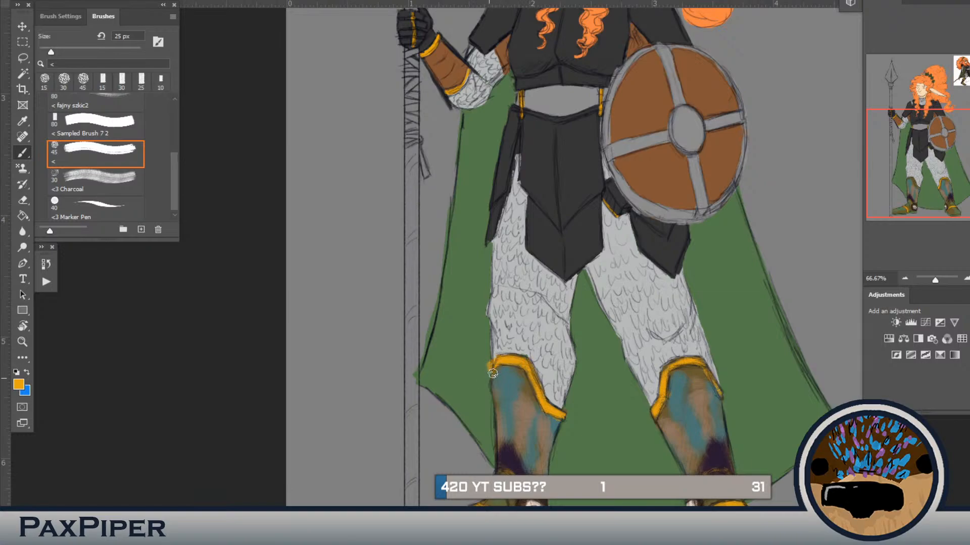
{"action": "left_click_drag", "start_coordinate": [493, 374], "coordinate": [484, 365]}
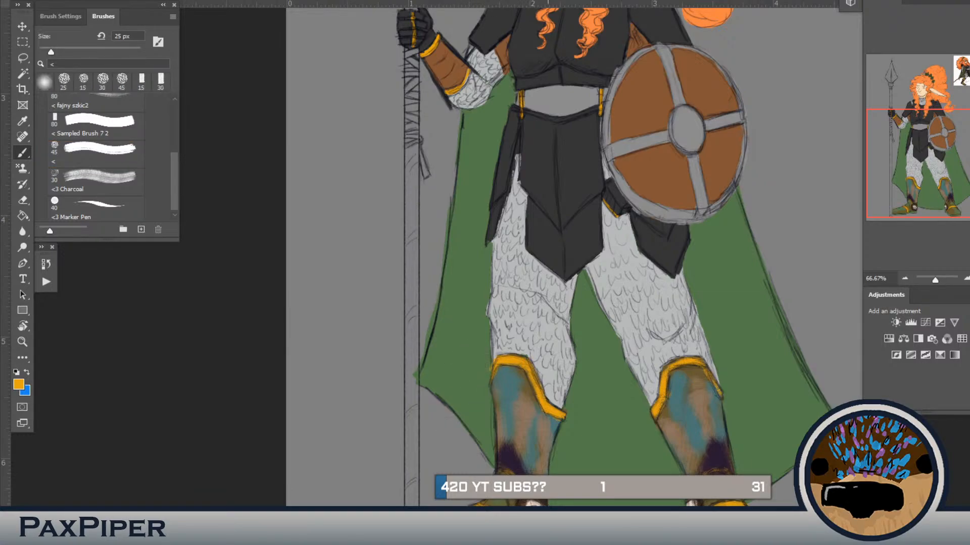
Step: Sample the cape's green and cover the upper shafts of both boots below the gold trim, enlarging the brush to 45 px
{"action": "left_click", "coordinate": [596, 471], "text": "alt"}
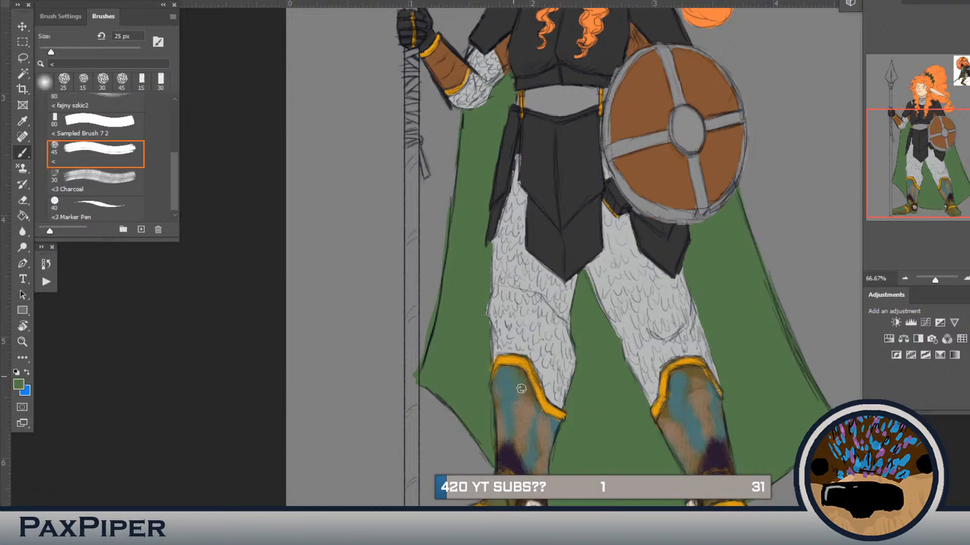
{"action": "mouse_move", "coordinate": [521, 388]}
{"action": "left_mouse_down"}
{"action": "mouse_move", "coordinate": [522, 405]}
{"action": "mouse_move", "coordinate": [526, 392]}
{"action": "mouse_move", "coordinate": [511, 375]}
{"action": "mouse_move", "coordinate": [554, 428]}
{"action": "mouse_move", "coordinate": [515, 376]}
{"action": "mouse_move", "coordinate": [508, 390]}
{"action": "left_mouse_up"}
{"action": "key", "text": "bracketright"}
{"action": "key", "text": "bracketright"}
{"action": "key", "text": "bracketright"}
{"action": "key", "text": "bracketright"}
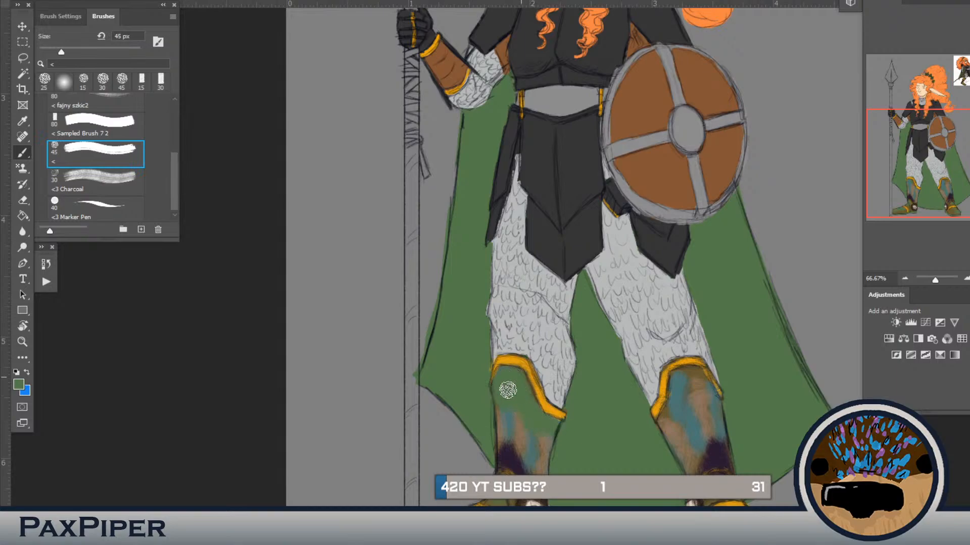
{"action": "mouse_move", "coordinate": [689, 421]}
{"action": "left_mouse_down"}
{"action": "mouse_move", "coordinate": [659, 426]}
{"action": "mouse_move", "coordinate": [694, 373]}
{"action": "mouse_move", "coordinate": [718, 411]}
{"action": "mouse_move", "coordinate": [692, 382]}
{"action": "mouse_move", "coordinate": [658, 429]}
{"action": "left_mouse_up"}
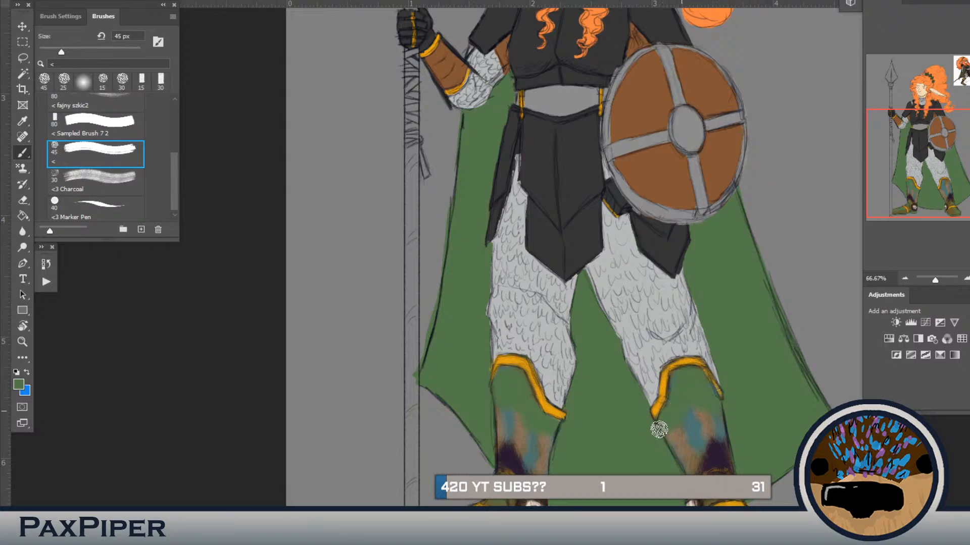
Step: Sample the reddish brown from the reference picture's boot and brush patches of it over the foot beside the spear at 45 px
{"action": "left_click_drag", "start_coordinate": [655, 253], "coordinate": [505, 543]}
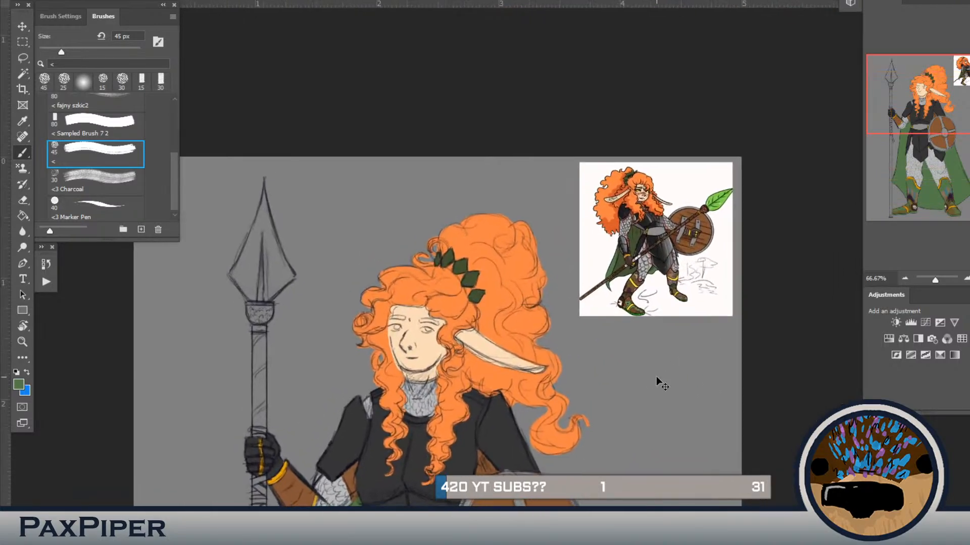
{"action": "key", "text": "ctrl+plus"}
{"action": "key", "text": "ctrl+plus"}
{"action": "left_click_drag", "start_coordinate": [656, 376], "coordinate": [377, 388]}
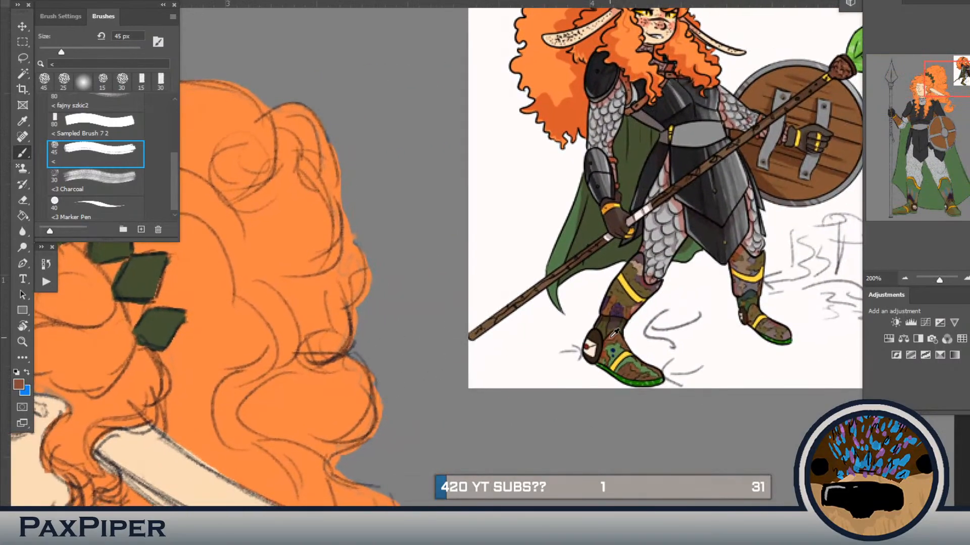
{"action": "left_click_drag", "start_coordinate": [600, 466], "coordinate": [747, 79]}
{"action": "left_click_drag", "start_coordinate": [559, 497], "coordinate": [705, 16]}
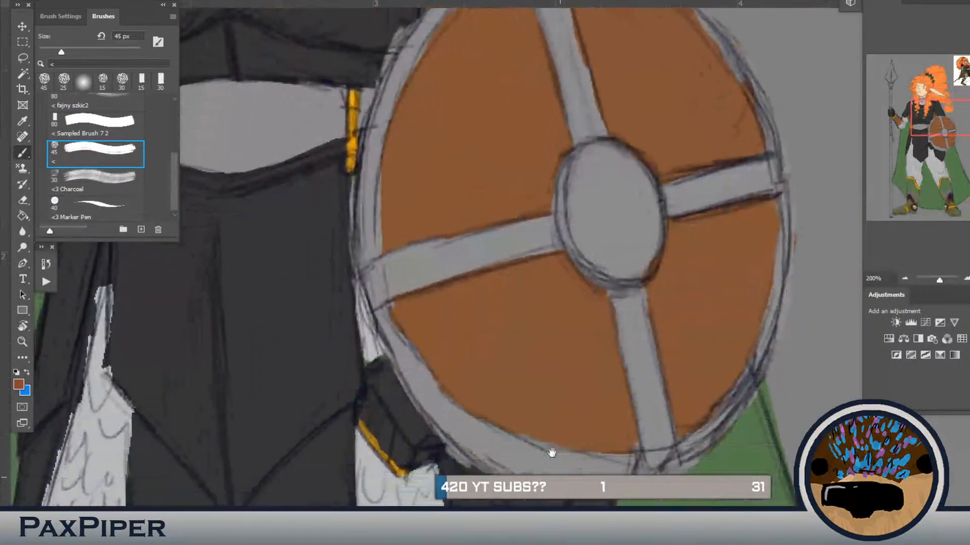
{"action": "left_click_drag", "start_coordinate": [552, 453], "coordinate": [666, 46]}
{"action": "left_click_drag", "start_coordinate": [548, 469], "coordinate": [671, 156]}
{"action": "mouse_move", "coordinate": [610, 430]}
{"action": "left_mouse_down"}
{"action": "mouse_move", "coordinate": [649, 305]}
{"action": "mouse_move", "coordinate": [690, 299]}
{"action": "left_mouse_up"}
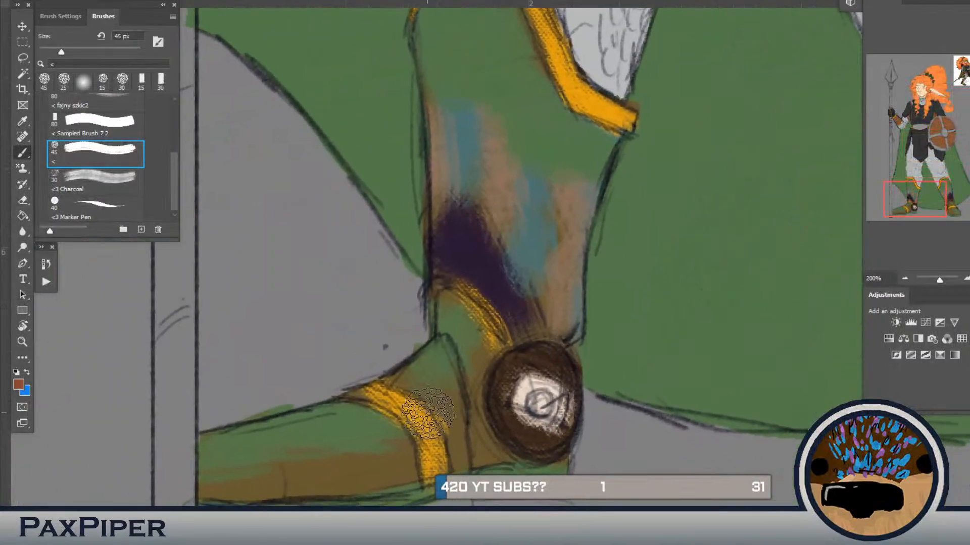
{"action": "mouse_move", "coordinate": [428, 413]}
{"action": "left_mouse_down"}
{"action": "mouse_move", "coordinate": [443, 390]}
{"action": "mouse_move", "coordinate": [272, 465]}
{"action": "left_mouse_up"}
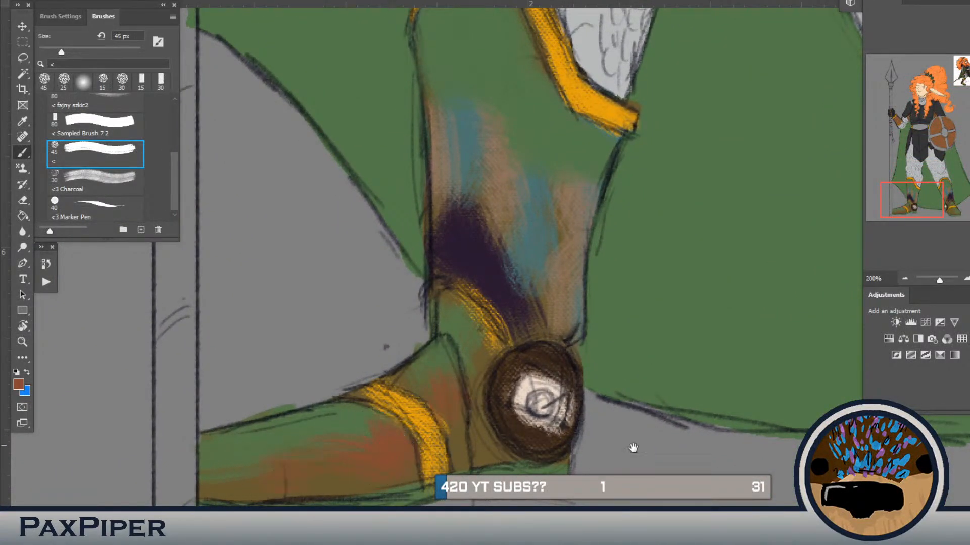
Step: Add matching reddish brown patches to the foot of the other boot at 45 px
{"action": "left_click_drag", "start_coordinate": [633, 448], "coordinate": [372, 402]}
{"action": "left_click_drag", "start_coordinate": [574, 446], "coordinate": [414, 458]}
{"action": "left_click_drag", "start_coordinate": [680, 385], "coordinate": [656, 416]}
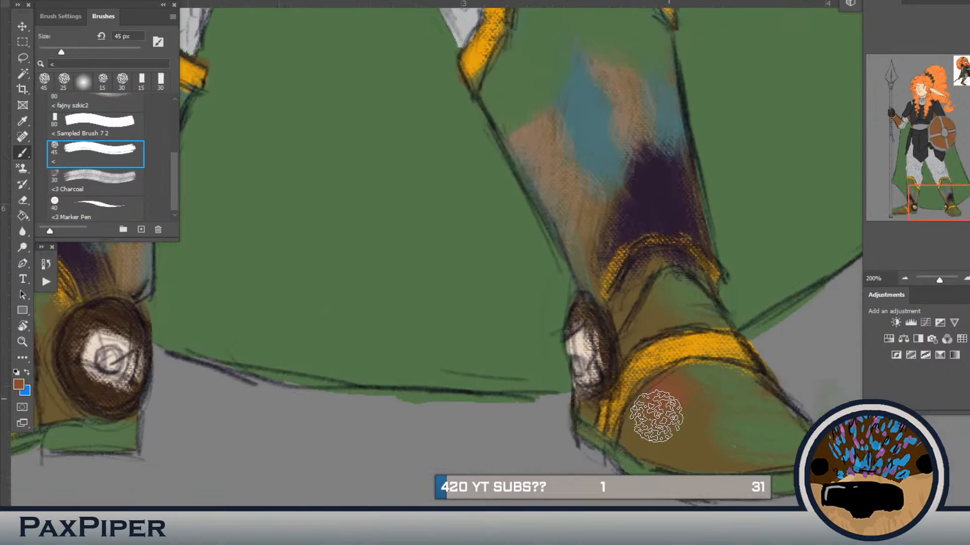
{"action": "left_click_drag", "start_coordinate": [712, 232], "coordinate": [777, 450]}
{"action": "key", "text": "ctrl+minus"}
{"action": "key", "text": "ctrl+minus"}
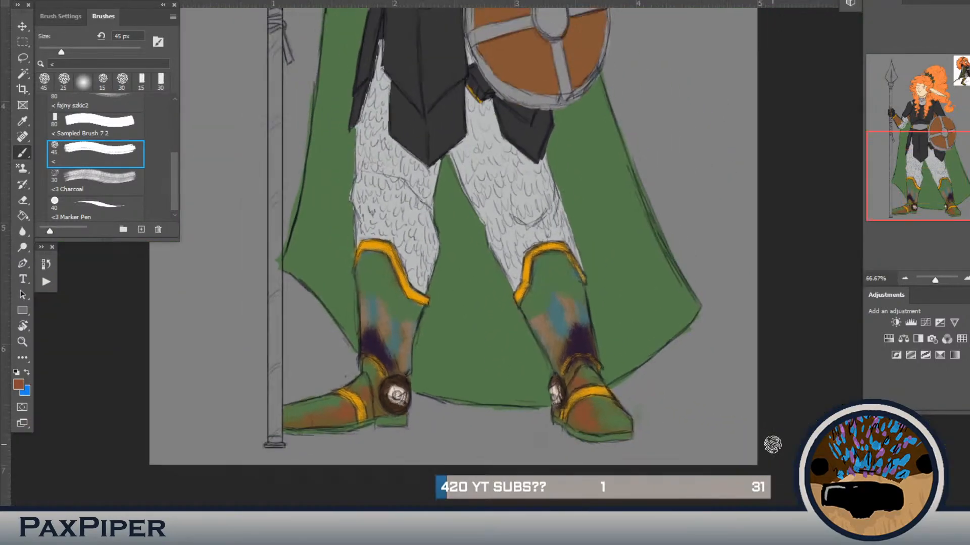
Step: Paint soft green patches in all four brown sections of the shield at 45 px
{"action": "left_click_drag", "start_coordinate": [548, 188], "coordinate": [555, 475]}
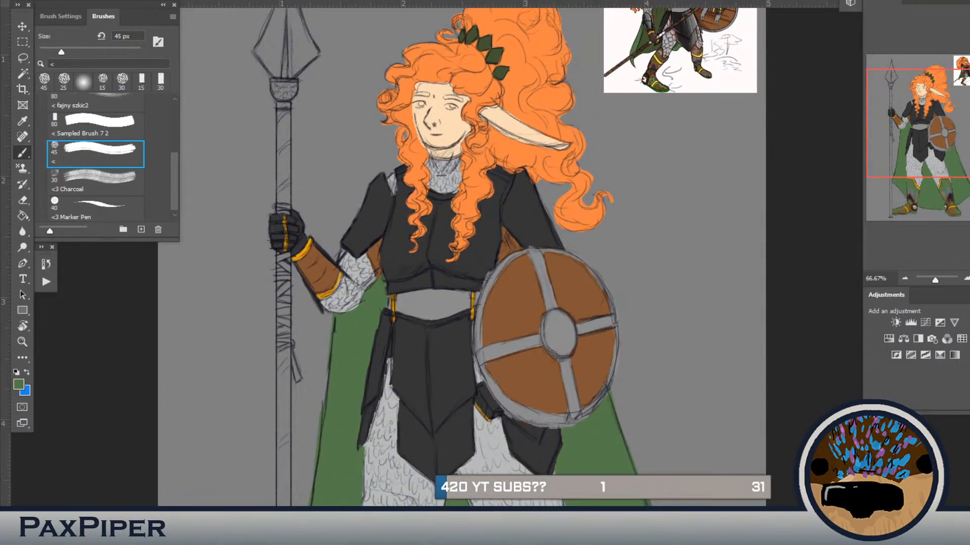
{"action": "mouse_move", "coordinate": [537, 349]}
{"action": "left_mouse_down"}
{"action": "mouse_move", "coordinate": [532, 380]}
{"action": "mouse_move", "coordinate": [561, 395]}
{"action": "mouse_move", "coordinate": [603, 337]}
{"action": "left_mouse_up"}
{"action": "mouse_move", "coordinate": [584, 289]}
{"action": "left_mouse_down"}
{"action": "mouse_move", "coordinate": [562, 275]}
{"action": "mouse_move", "coordinate": [575, 305]}
{"action": "mouse_move", "coordinate": [588, 306]}
{"action": "left_mouse_up"}
{"action": "mouse_move", "coordinate": [525, 279]}
{"action": "left_mouse_down"}
{"action": "mouse_move", "coordinate": [502, 301]}
{"action": "mouse_move", "coordinate": [500, 334]}
{"action": "left_mouse_up"}
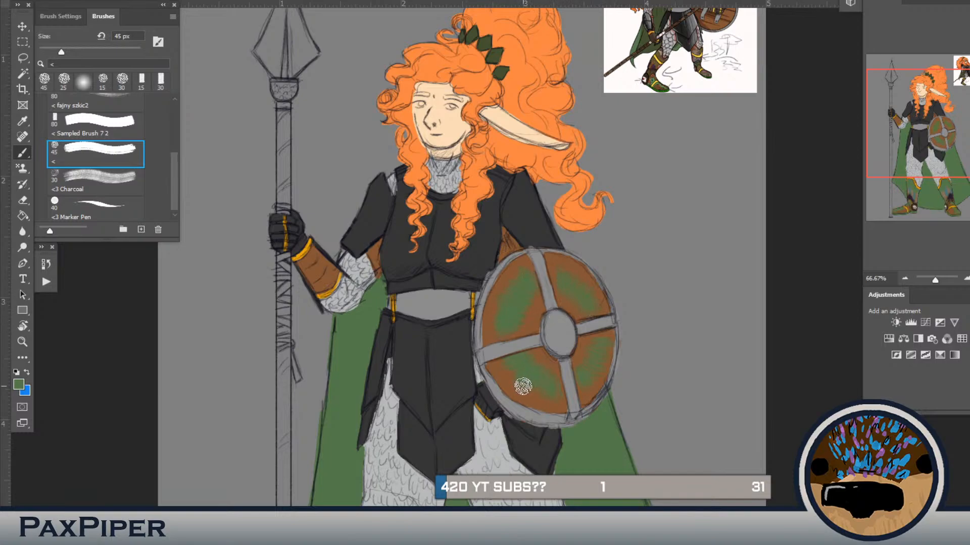
Step: Paint the spear shaft above the gripping hand in the reference picture's dark brown, using Sampled Brush 7 2 at 10 and 30 px
{"action": "left_click", "coordinate": [101, 124]}
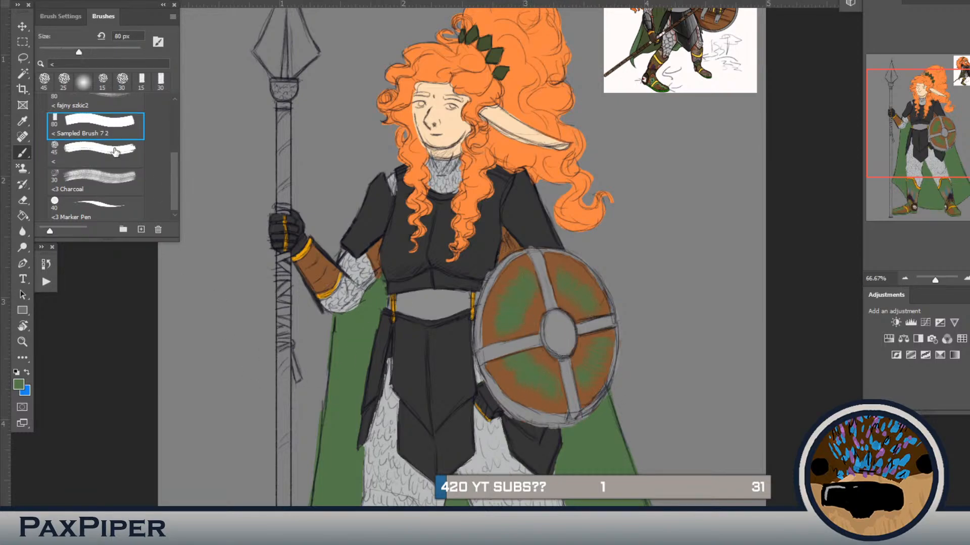
{"action": "key", "text": "bracketleft"}
{"action": "key", "text": "bracketleft"}
{"action": "key", "text": "bracketleft"}
{"action": "key", "text": "bracketleft"}
{"action": "key", "text": "bracketleft"}
{"action": "key", "text": "bracketleft"}
{"action": "key", "text": "bracketleft"}
{"action": "key", "text": "bracketleft"}
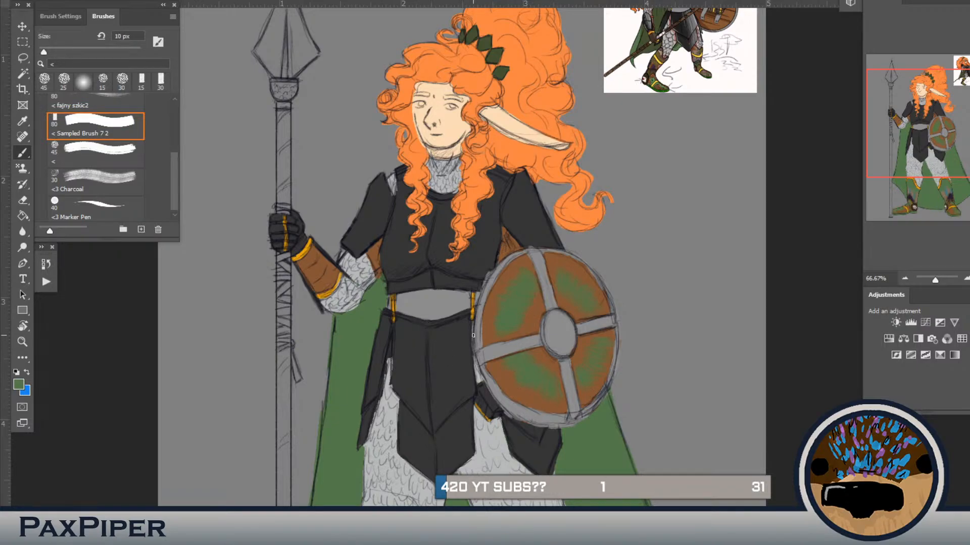
{"action": "scroll", "coordinate": [473, 336], "scroll_direction": "up", "scroll_amount": 2}
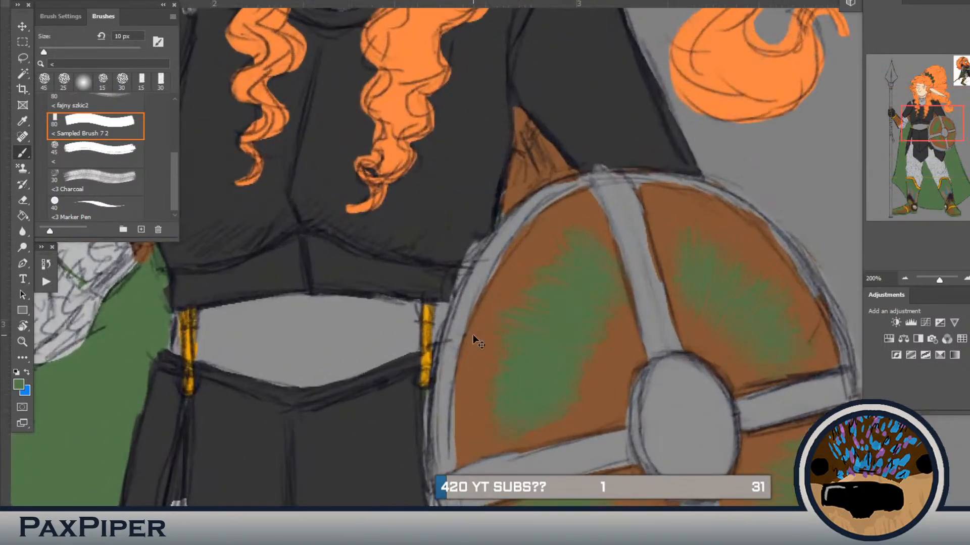
{"action": "scroll", "coordinate": [473, 335], "scroll_direction": "down", "scroll_amount": 1}
{"action": "left_click_drag", "start_coordinate": [633, 300], "coordinate": [555, 502]}
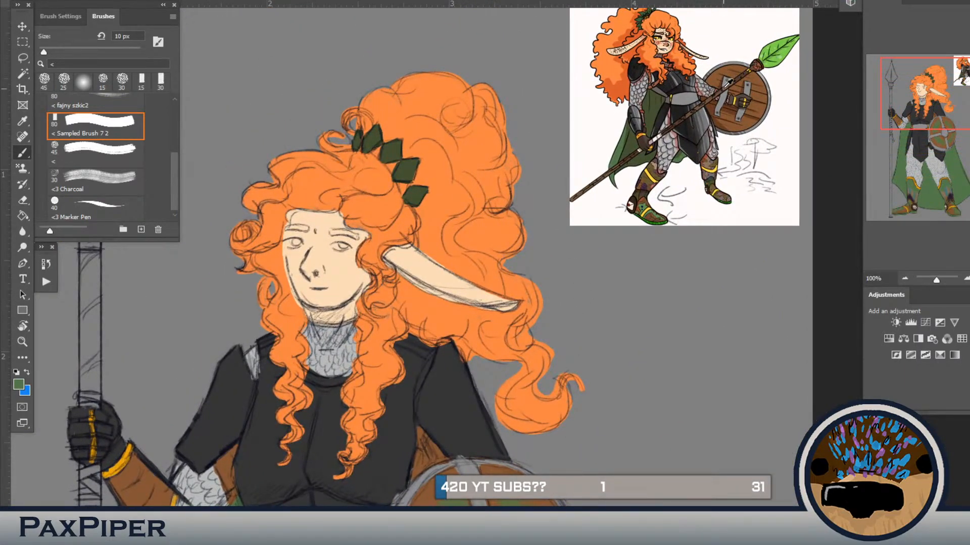
{"action": "left_click_drag", "start_coordinate": [458, 388], "coordinate": [717, 339]}
{"action": "left_click_drag", "start_coordinate": [576, 306], "coordinate": [492, 265]}
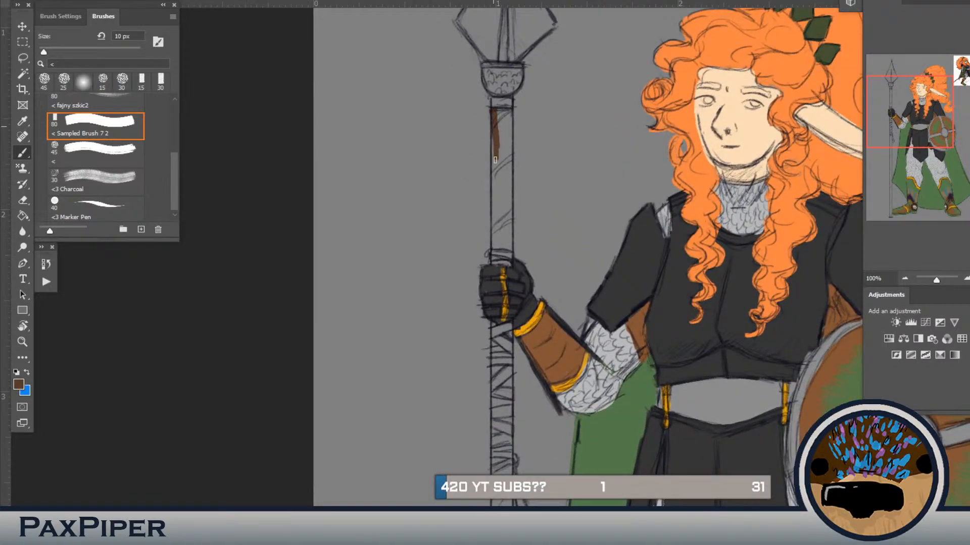
{"action": "left_click_drag", "start_coordinate": [494, 125], "coordinate": [495, 201]}
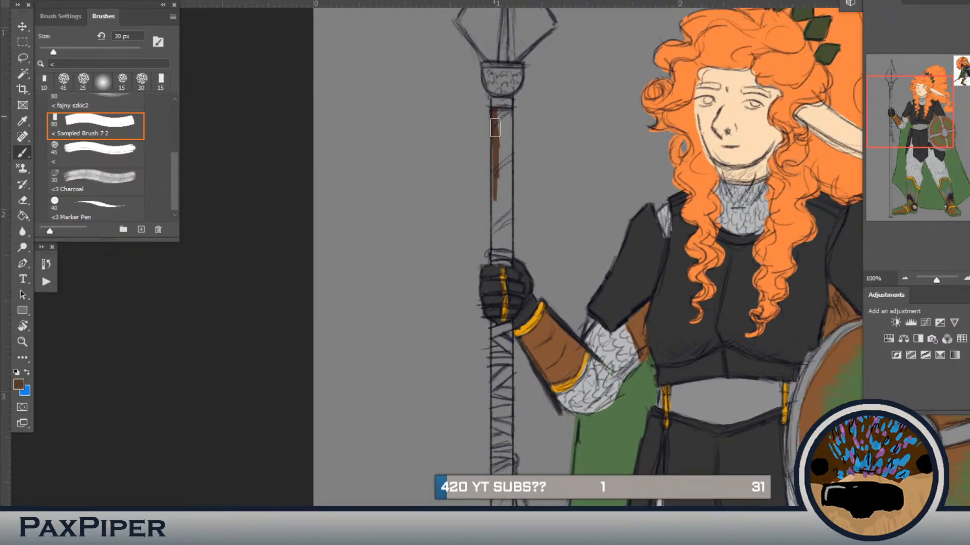
{"action": "mouse_move", "coordinate": [495, 128]}
{"action": "left_mouse_down"}
{"action": "mouse_move", "coordinate": [506, 143]}
{"action": "mouse_move", "coordinate": [505, 255]}
{"action": "mouse_move", "coordinate": [499, 229]}
{"action": "left_mouse_up"}
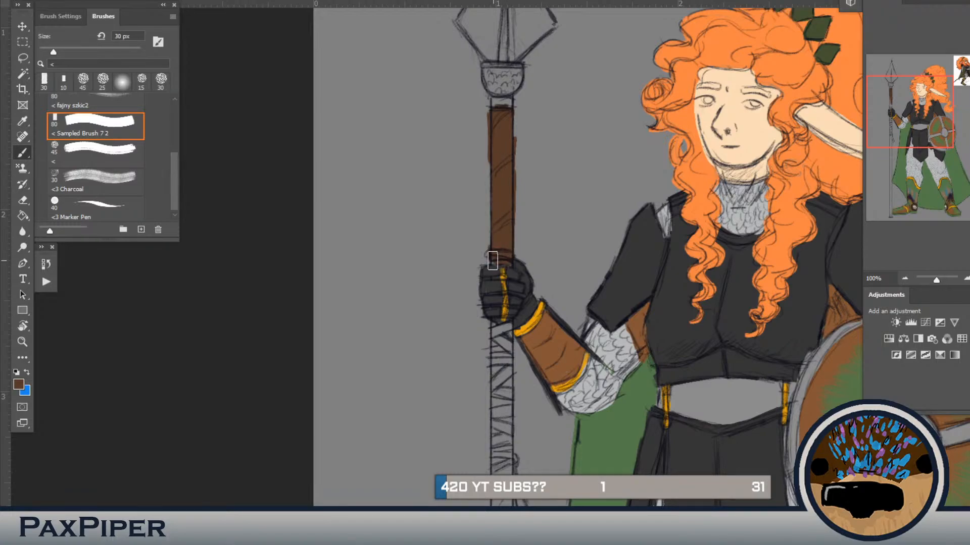
Step: Continue the dark brown down the spear shaft below the hand, covering the wrapped grip and the shaft beneath it at 30 px
{"action": "mouse_move", "coordinate": [484, 386]}
{"action": "left_mouse_down"}
{"action": "mouse_move", "coordinate": [497, 202]}
{"action": "mouse_move", "coordinate": [510, 215]}
{"action": "mouse_move", "coordinate": [513, 203]}
{"action": "mouse_move", "coordinate": [509, 306]}
{"action": "left_mouse_up"}
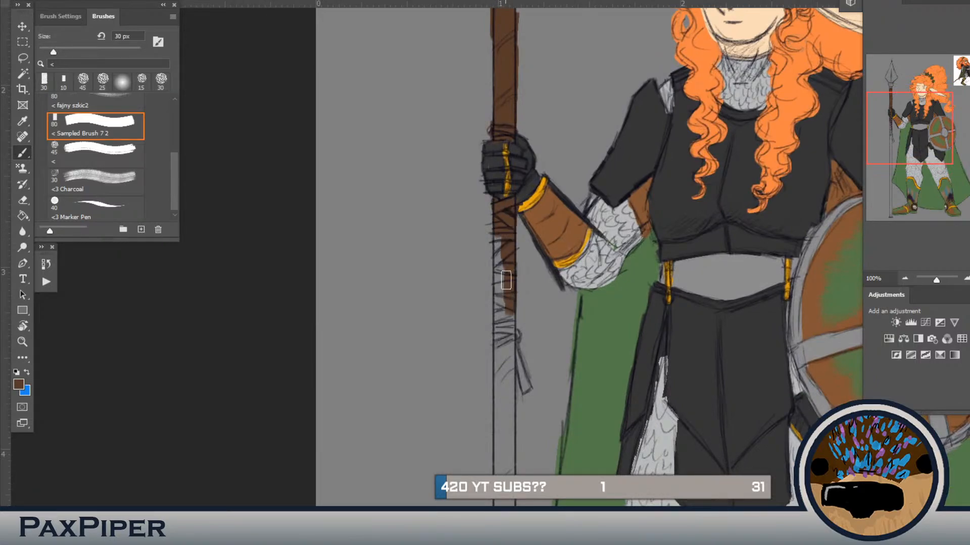
{"action": "left_click_drag", "start_coordinate": [510, 379], "coordinate": [520, 265]}
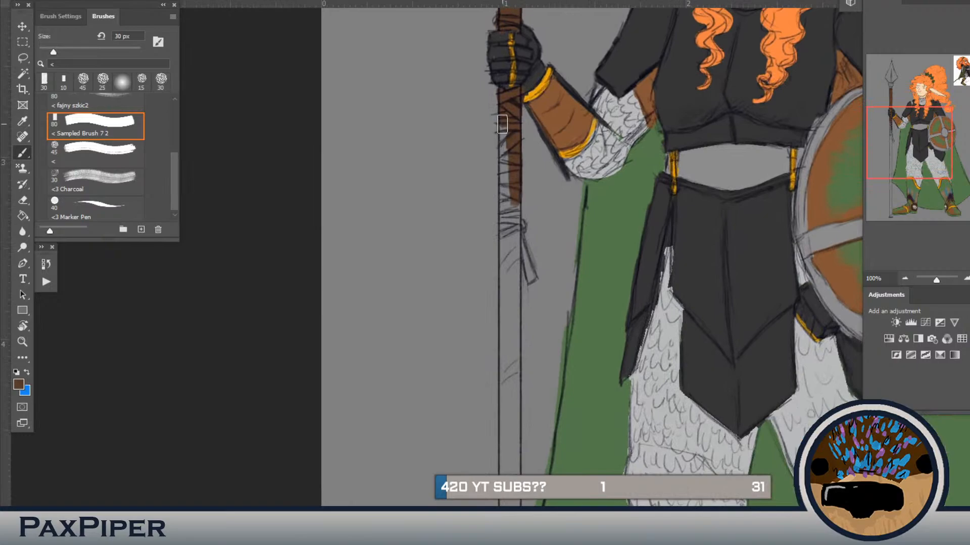
{"action": "left_click_drag", "start_coordinate": [503, 124], "coordinate": [504, 505]}
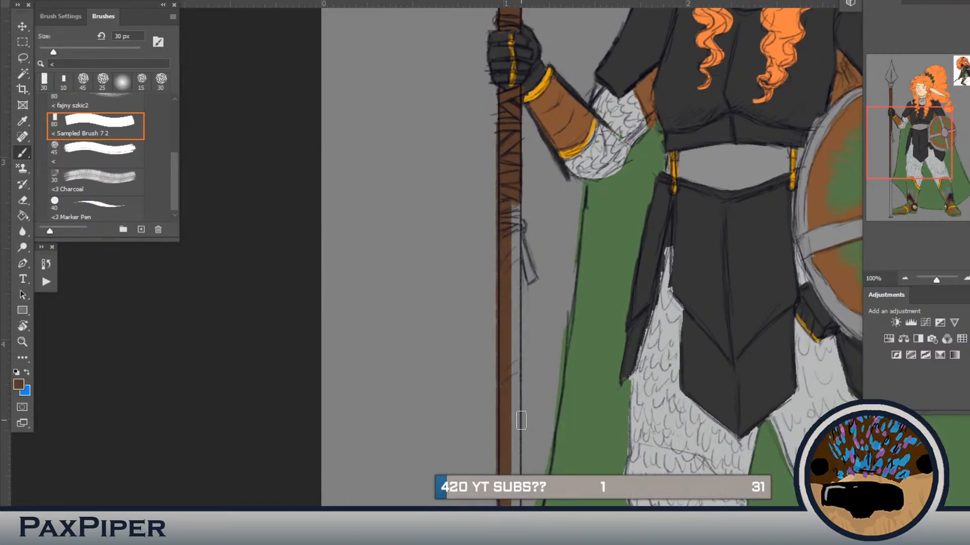
{"action": "left_click", "coordinate": [511, 194], "text": "shift"}
{"action": "left_click_drag", "start_coordinate": [515, 195], "coordinate": [514, 257]}
{"action": "key", "text": "ctrl+z"}
{"action": "left_click_drag", "start_coordinate": [515, 205], "coordinate": [516, 505]}
{"action": "mouse_move", "coordinate": [522, 456]}
{"action": "left_mouse_down"}
{"action": "mouse_move", "coordinate": [532, 425]}
{"action": "mouse_move", "coordinate": [530, 271]}
{"action": "mouse_move", "coordinate": [519, 234]}
{"action": "left_mouse_up"}
Step: Fill the remaining lower stretch of the spear shaft with dark brown down beside the boot
{"action": "left_click_drag", "start_coordinate": [508, 319], "coordinate": [510, 505]}
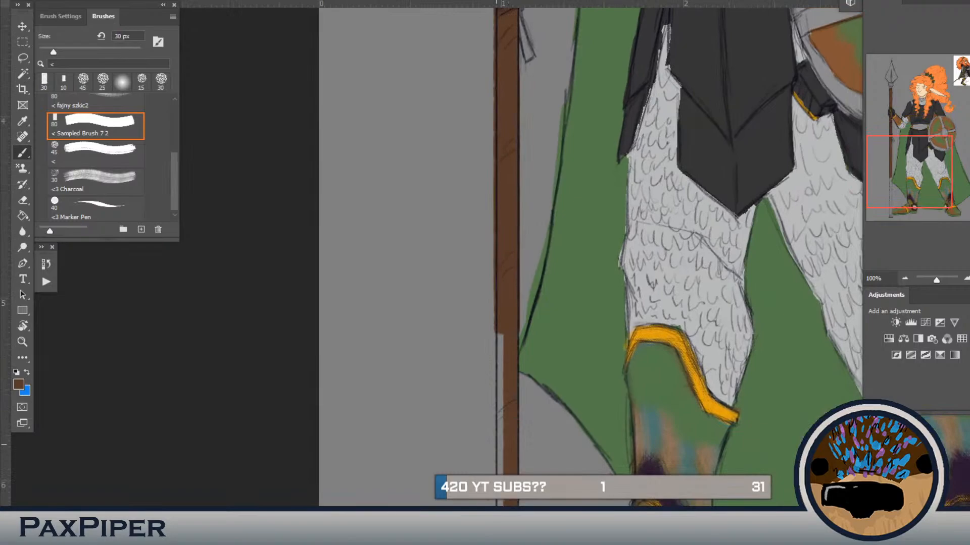
{"action": "left_click_drag", "start_coordinate": [516, 370], "coordinate": [539, 258]}
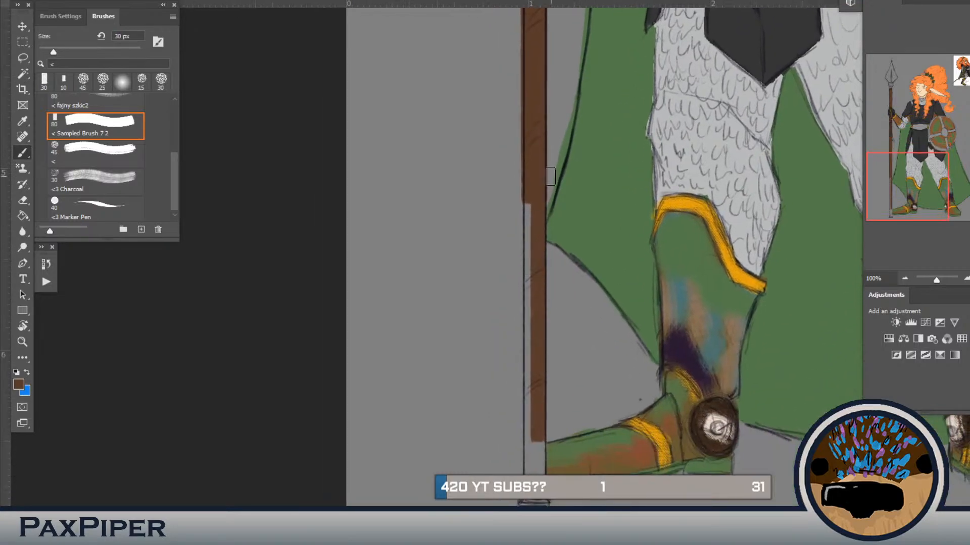
{"action": "left_click_drag", "start_coordinate": [527, 202], "coordinate": [529, 474]}
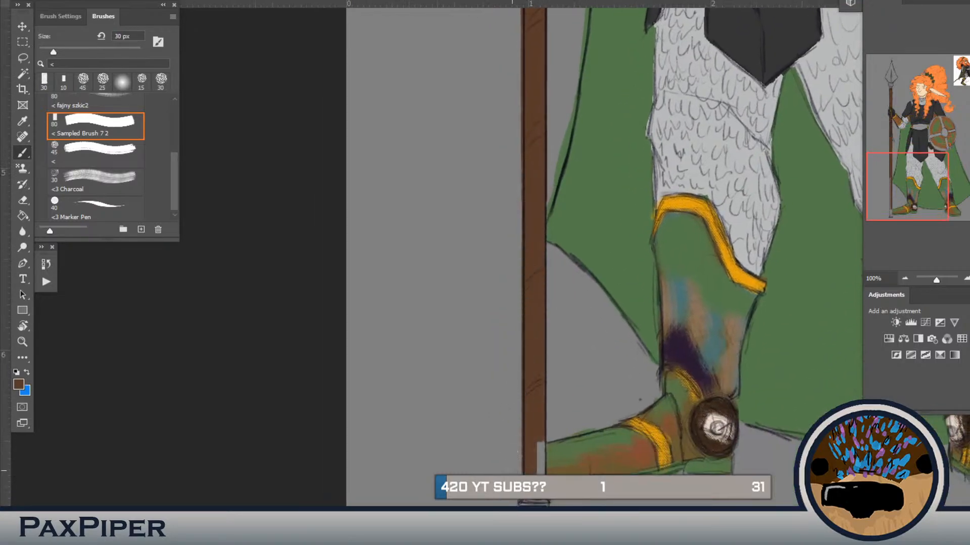
{"action": "left_click_drag", "start_coordinate": [539, 436], "coordinate": [539, 482]}
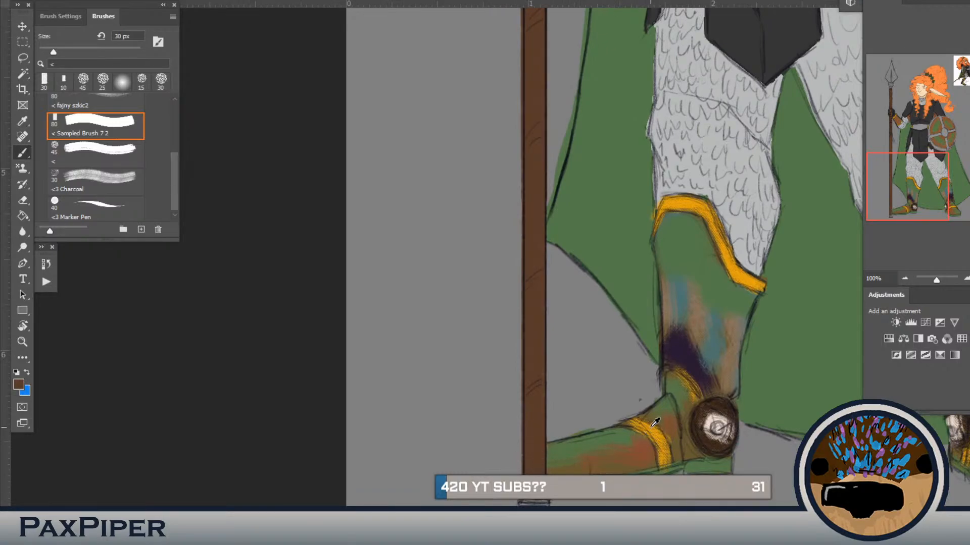
Step: Sample the gold from the boot trim and paint the spear's end cap and the band below the spearhead at 15 px
{"action": "left_click", "coordinate": [745, 278], "text": "alt"}
{"action": "key", "text": "bracketleft"}
{"action": "key", "text": "bracketleft"}
{"action": "key", "text": "bracketleft"}
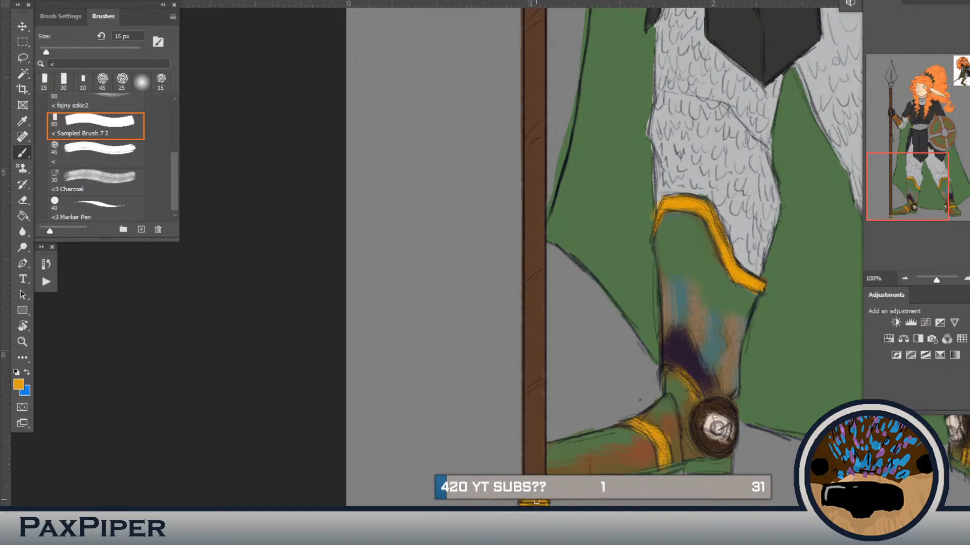
{"action": "mouse_move", "coordinate": [560, 349]}
{"action": "left_mouse_down"}
{"action": "mouse_move", "coordinate": [523, 479]}
{"action": "mouse_move", "coordinate": [591, 392]}
{"action": "left_mouse_up"}
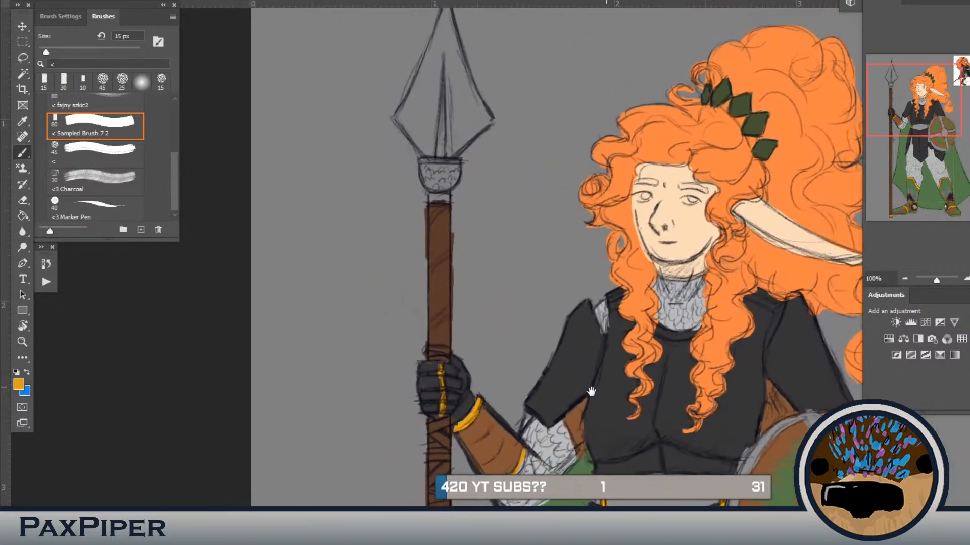
{"action": "left_click_drag", "start_coordinate": [450, 209], "coordinate": [430, 210]}
Step: Colour the irises of both eyes with gold sampled from the bracer's trim, using the brush at 10 px
{"action": "left_click_drag", "start_coordinate": [502, 277], "coordinate": [305, 425]}
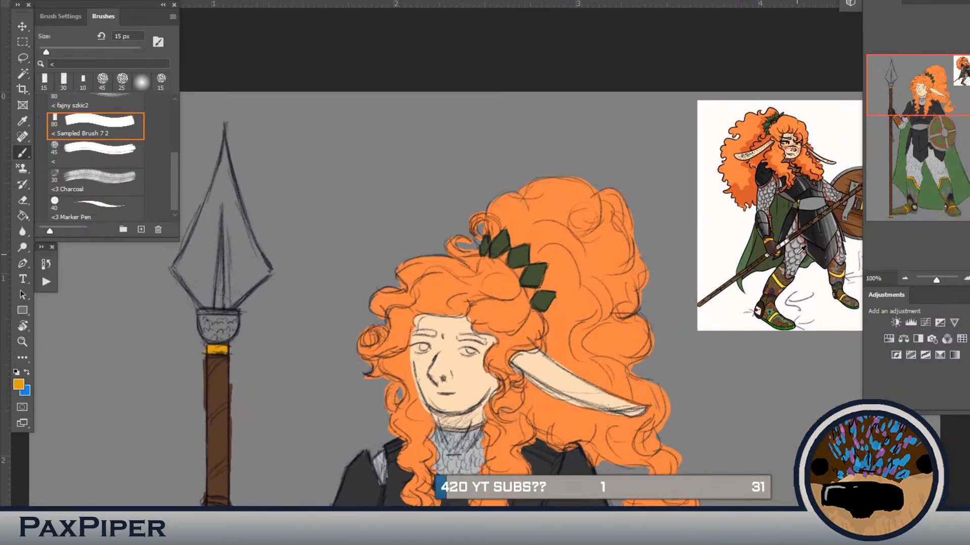
{"action": "left_click", "coordinate": [802, 251], "text": "alt"}
{"action": "left_click_drag", "start_coordinate": [481, 428], "coordinate": [436, 429]}
{"action": "left_click", "coordinate": [778, 277], "text": "alt"}
{"action": "key", "text": "bracketleft"}
{"action": "left_click_drag", "start_coordinate": [465, 353], "coordinate": [473, 353]}
{"action": "key", "text": "ctrl+z"}
{"action": "left_click_drag", "start_coordinate": [399, 434], "coordinate": [502, 359]}
{"action": "left_click", "coordinate": [353, 490], "text": "alt"}
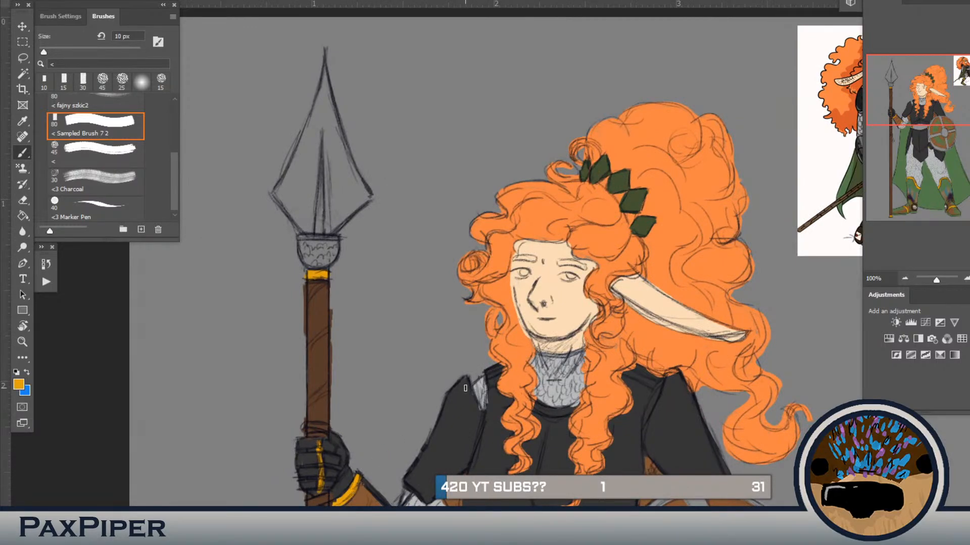
{"action": "left_click_drag", "start_coordinate": [573, 278], "coordinate": [575, 277]}
{"action": "left_click_drag", "start_coordinate": [528, 272], "coordinate": [524, 274]}
Step: Sample a darker orange from the reference picture and shade the irises of both eyes with the brush at 8 px
{"action": "key", "text": "i"}
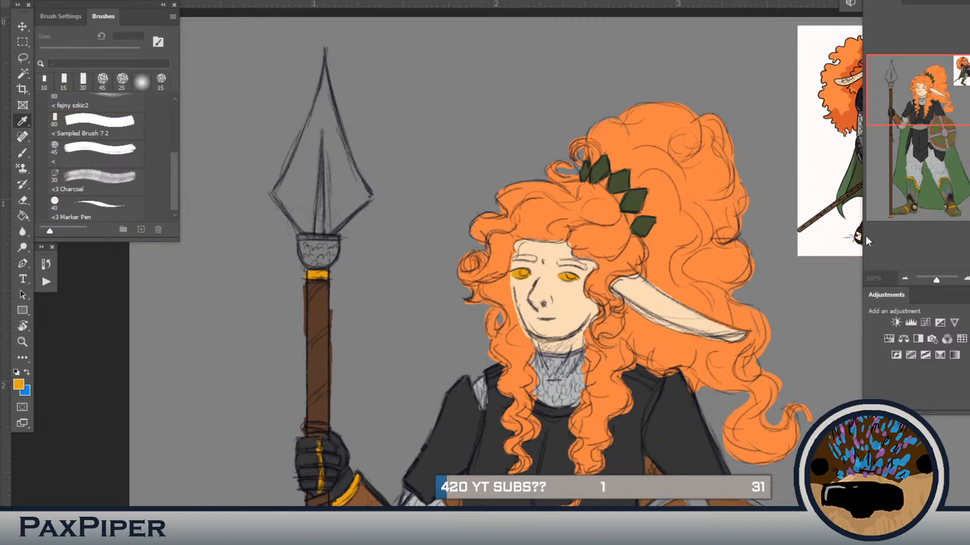
{"action": "left_click", "coordinate": [849, 100]}
{"action": "key", "text": "b"}
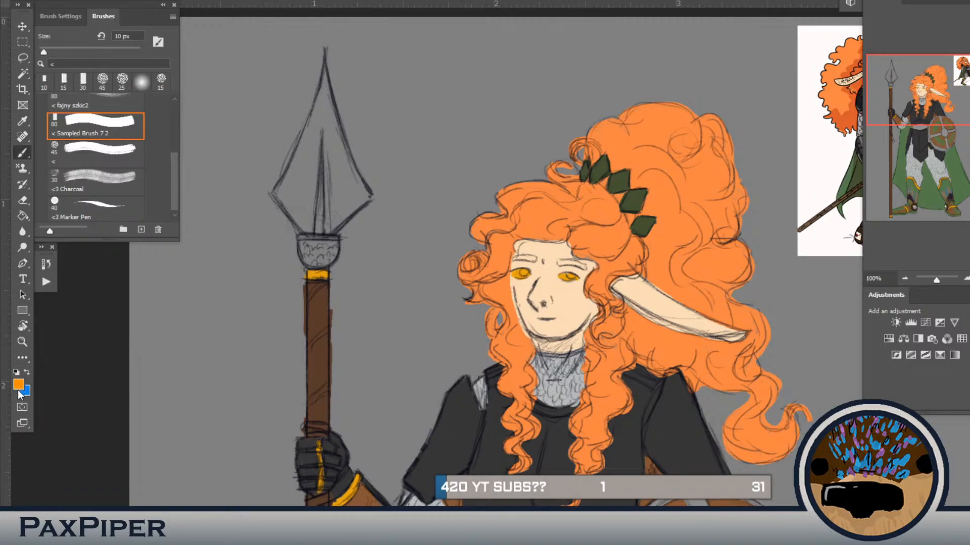
{"action": "key", "text": "i"}
{"action": "left_click", "coordinate": [857, 125]}
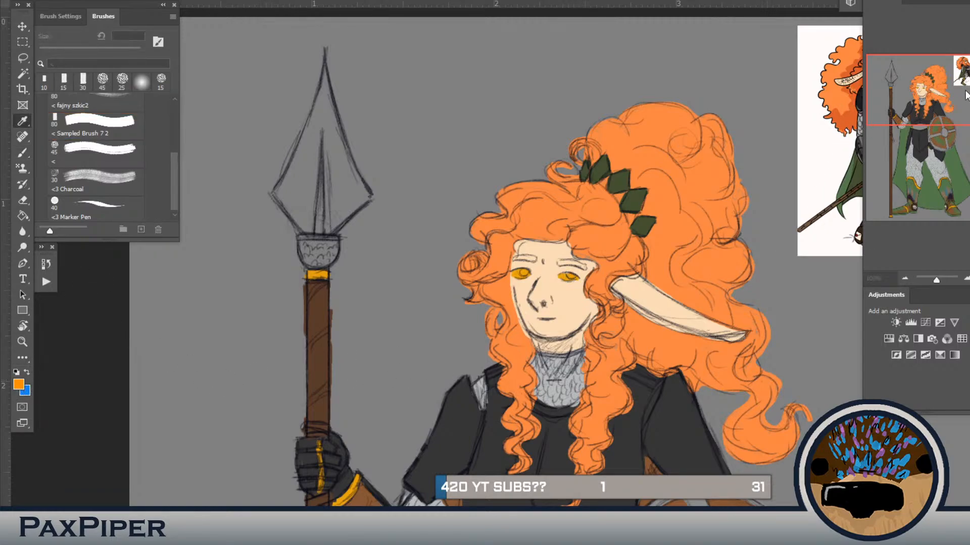
{"action": "key", "text": "b"}
{"action": "key", "text": "bracketleft"}
{"action": "key", "text": "bracketleft"}
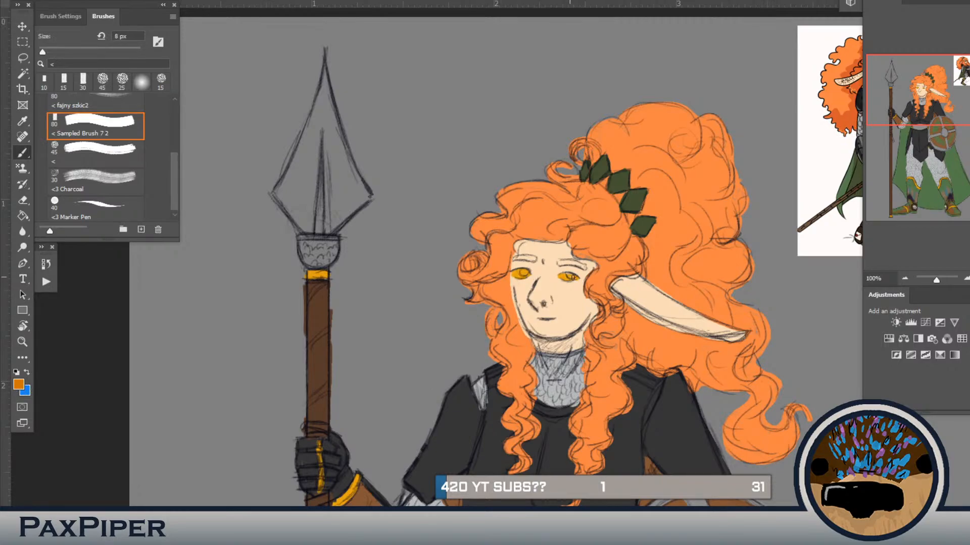
{"action": "left_click_drag", "start_coordinate": [573, 276], "coordinate": [574, 275]}
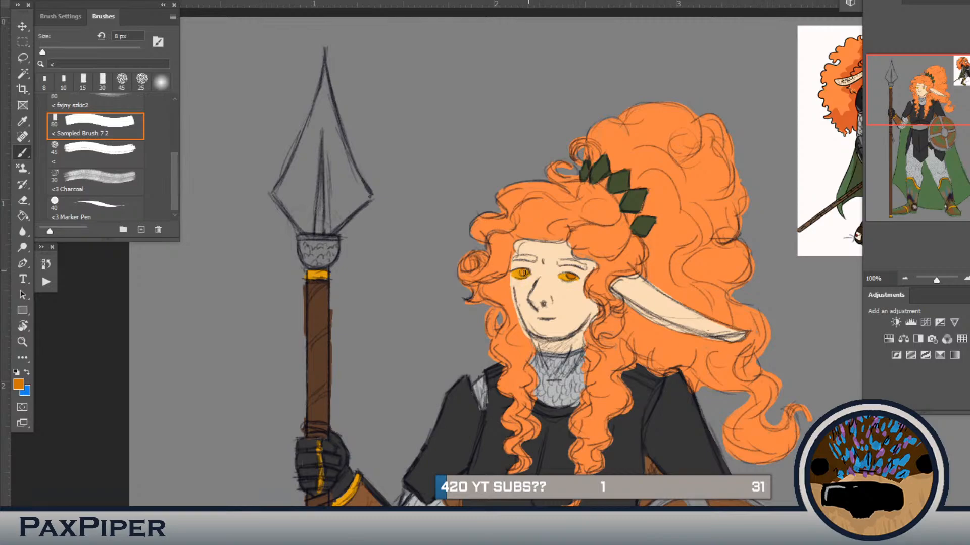
Step: Colour both eyebrows with the hair's orange at 8 px, and fill the uncoloured outer edge of the hair at 20 px
{"action": "left_click", "coordinate": [591, 261], "text": "alt"}
{"action": "mouse_move", "coordinate": [559, 263]}
{"action": "left_mouse_down"}
{"action": "mouse_move", "coordinate": [584, 268]}
{"action": "mouse_move", "coordinate": [527, 278]}
{"action": "mouse_move", "coordinate": [513, 258]}
{"action": "left_mouse_up"}
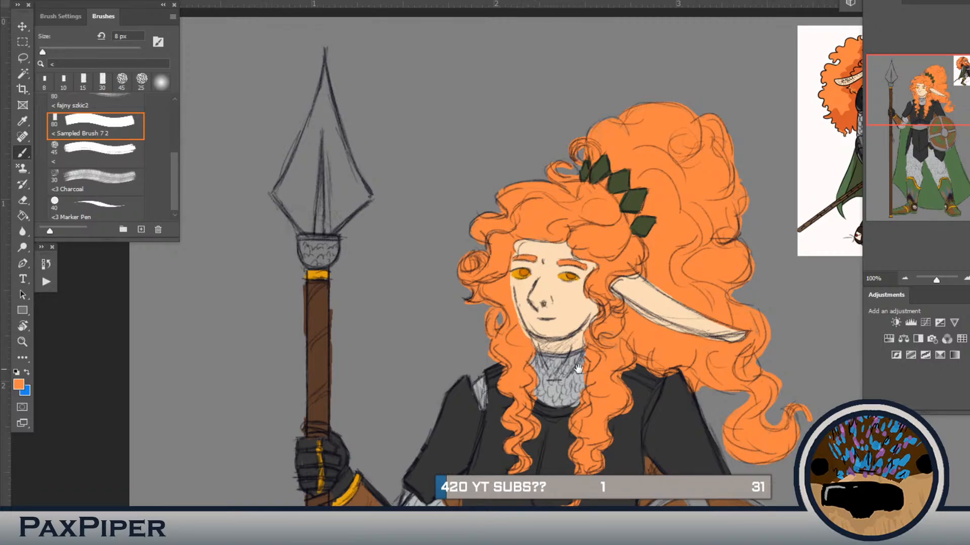
{"action": "mouse_move", "coordinate": [685, 318]}
{"action": "left_mouse_down"}
{"action": "mouse_move", "coordinate": [581, 332]}
{"action": "mouse_move", "coordinate": [530, 376]}
{"action": "left_mouse_up"}
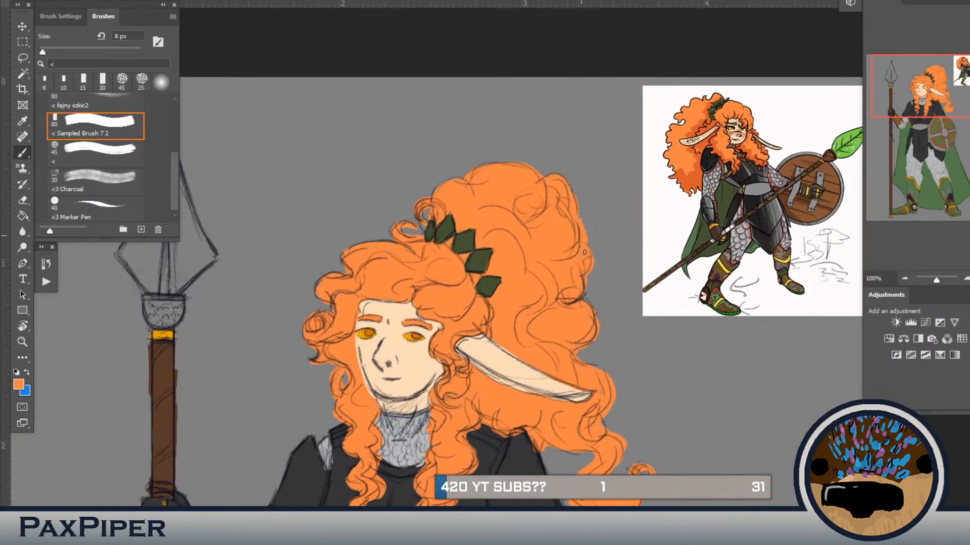
{"action": "key", "text": "bracketright"}
{"action": "key", "text": "bracketright"}
{"action": "key", "text": "bracketright"}
{"action": "mouse_move", "coordinate": [581, 223]}
{"action": "left_mouse_down"}
{"action": "mouse_move", "coordinate": [589, 247]}
{"action": "mouse_move", "coordinate": [576, 223]}
{"action": "mouse_move", "coordinate": [563, 227]}
{"action": "left_mouse_up"}
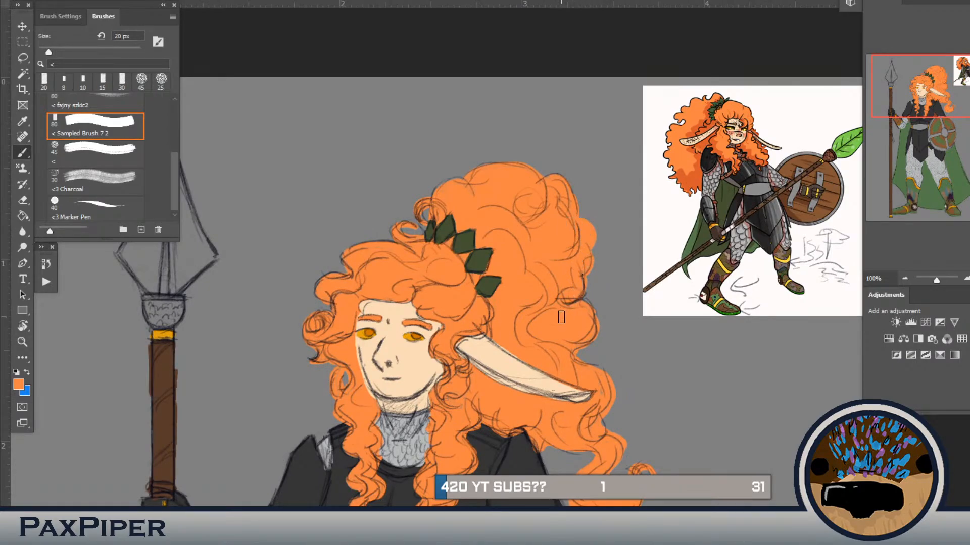
Step: Sample the dark brown from the spear shaft and paint the textured socket below the spearhead at 20 px
{"action": "left_click_drag", "start_coordinate": [539, 313], "coordinate": [775, 318]}
{"action": "left_click_drag", "start_coordinate": [606, 320], "coordinate": [622, 311]}
{"action": "mouse_move", "coordinate": [545, 346]}
{"action": "left_mouse_down"}
{"action": "mouse_move", "coordinate": [595, 335]}
{"action": "mouse_move", "coordinate": [378, 431]}
{"action": "mouse_move", "coordinate": [560, 351]}
{"action": "left_mouse_up"}
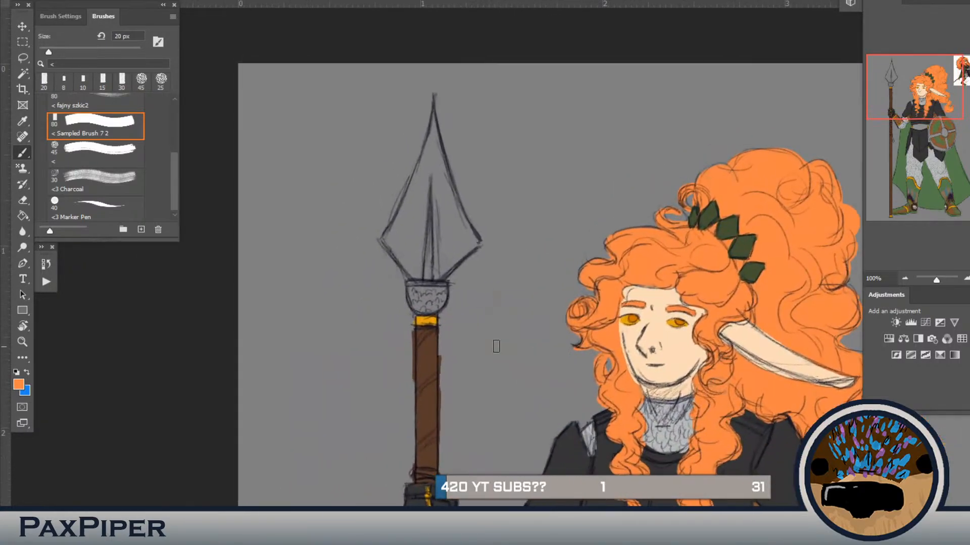
{"action": "left_click", "coordinate": [430, 348], "text": "alt"}
{"action": "mouse_move", "coordinate": [431, 299]}
{"action": "left_mouse_down"}
{"action": "mouse_move", "coordinate": [408, 288]}
{"action": "mouse_move", "coordinate": [422, 309]}
{"action": "mouse_move", "coordinate": [436, 295]}
{"action": "mouse_move", "coordinate": [416, 290]}
{"action": "mouse_move", "coordinate": [438, 293]}
{"action": "left_mouse_up"}
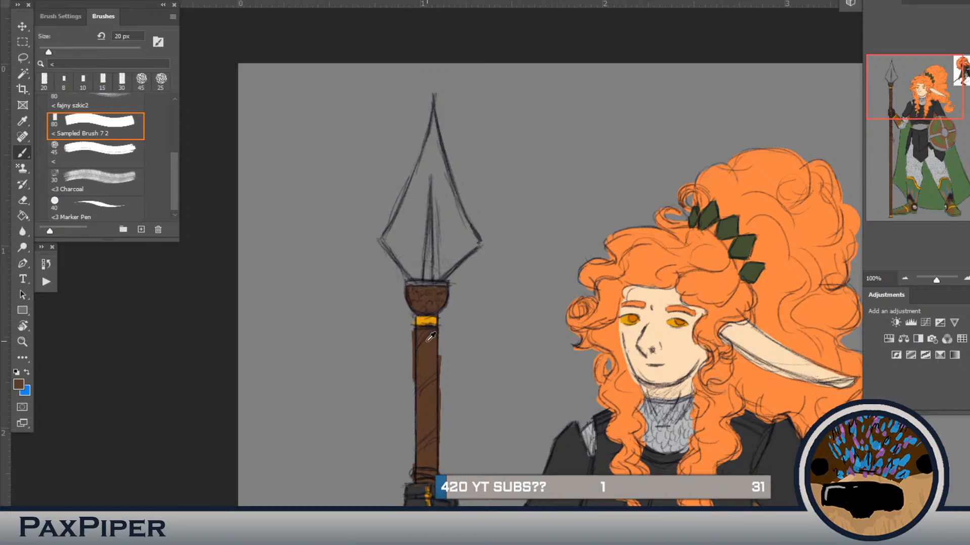
Step: Sample the gold from the spear's band and paint the thin rim on top of the brown socket at 10 px
{"action": "left_click", "coordinate": [428, 320], "text": "alt"}
{"action": "key", "text": "bracketleft"}
{"action": "left_click_drag", "start_coordinate": [446, 284], "coordinate": [423, 281]}
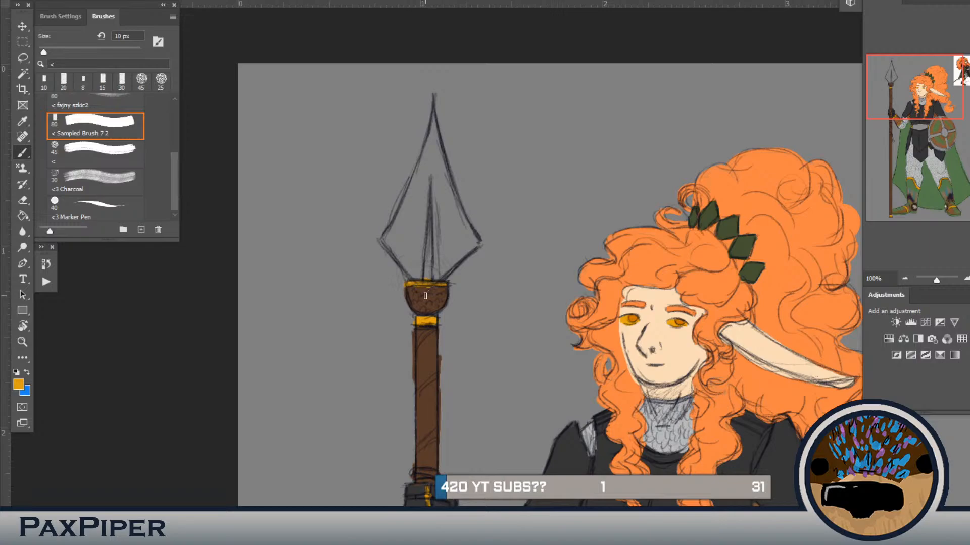
{"action": "left_click", "coordinate": [428, 339], "text": "alt"}
Step: Sample the leaf green from the reference's spear, outline the spearhead's inside edge at 10 px and fill its interior
{"action": "mouse_move", "coordinate": [657, 331]}
{"action": "left_mouse_down"}
{"action": "mouse_move", "coordinate": [401, 368]}
{"action": "mouse_move", "coordinate": [326, 401]}
{"action": "left_mouse_up"}
{"action": "left_click", "coordinate": [789, 202], "text": "alt"}
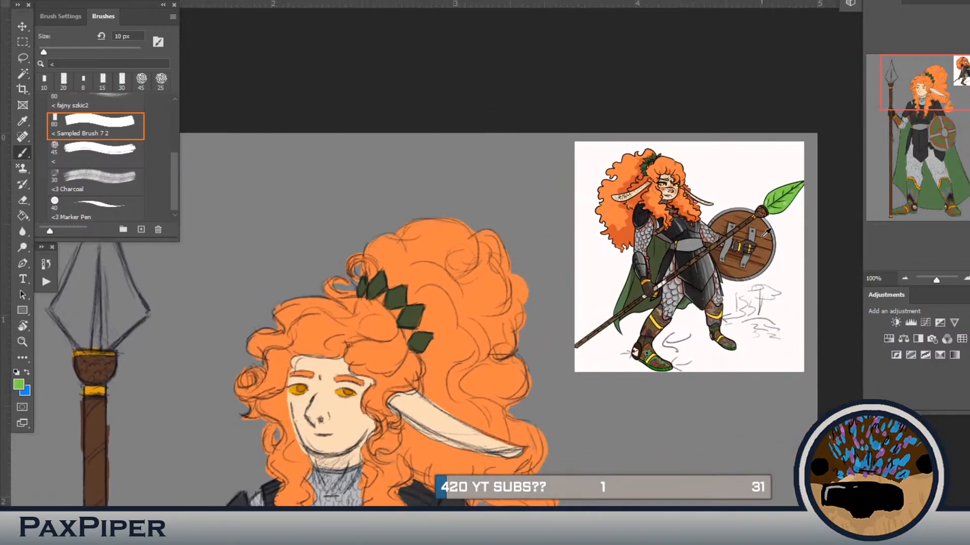
{"action": "left_click_drag", "start_coordinate": [487, 443], "coordinate": [757, 425]}
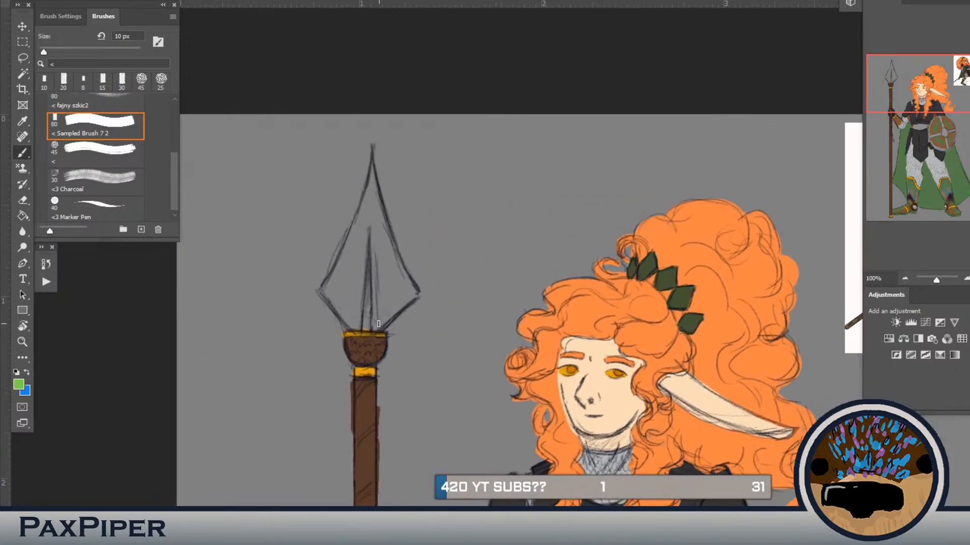
{"action": "left_click_drag", "start_coordinate": [399, 308], "coordinate": [376, 329]}
{"action": "left_click_drag", "start_coordinate": [415, 292], "coordinate": [382, 223]}
{"action": "mouse_move", "coordinate": [402, 263]}
{"action": "left_mouse_down"}
{"action": "mouse_move", "coordinate": [375, 179]}
{"action": "mouse_move", "coordinate": [334, 280]}
{"action": "mouse_move", "coordinate": [336, 267]}
{"action": "mouse_move", "coordinate": [347, 325]}
{"action": "mouse_move", "coordinate": [326, 300]}
{"action": "left_mouse_up"}
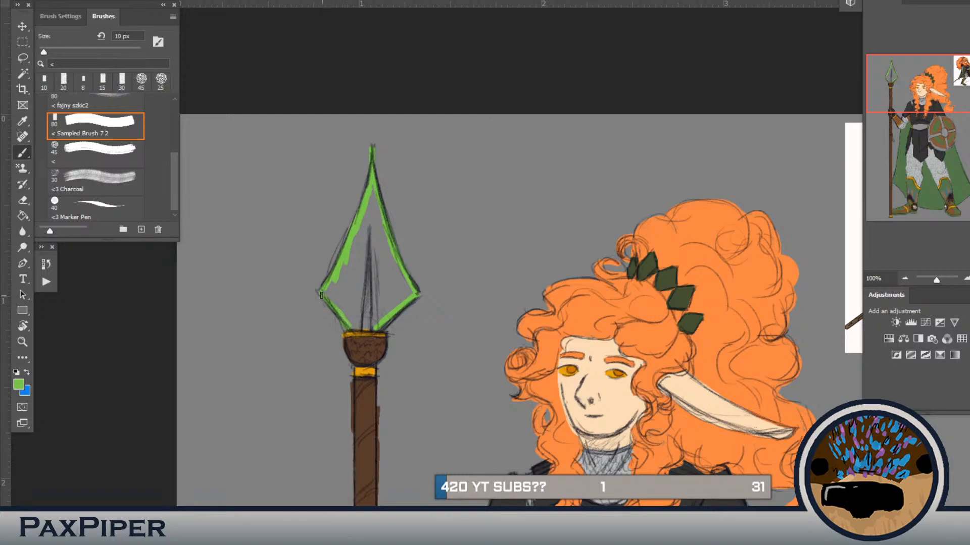
{"action": "left_click_drag", "start_coordinate": [351, 327], "coordinate": [370, 327]}
{"action": "key", "text": "g"}
{"action": "left_click", "coordinate": [381, 265]}
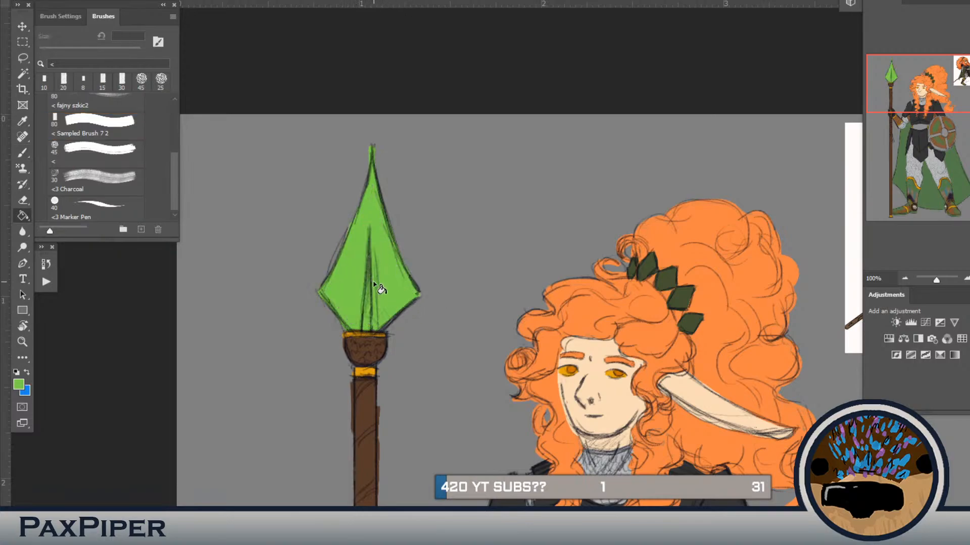
Step: Cover the remaining gaps in the spearhead with green at 25 px and clean up the colour spilling past its tip
{"action": "key", "text": "b"}
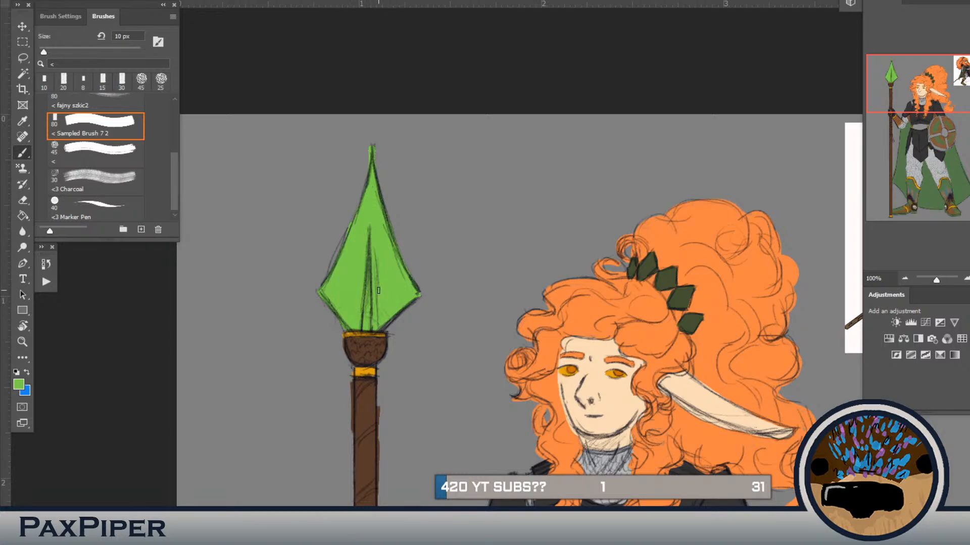
{"action": "key", "text": "bracketright"}
{"action": "key", "text": "bracketright"}
{"action": "key", "text": "bracketright"}
{"action": "left_click_drag", "start_coordinate": [356, 295], "coordinate": [347, 301]}
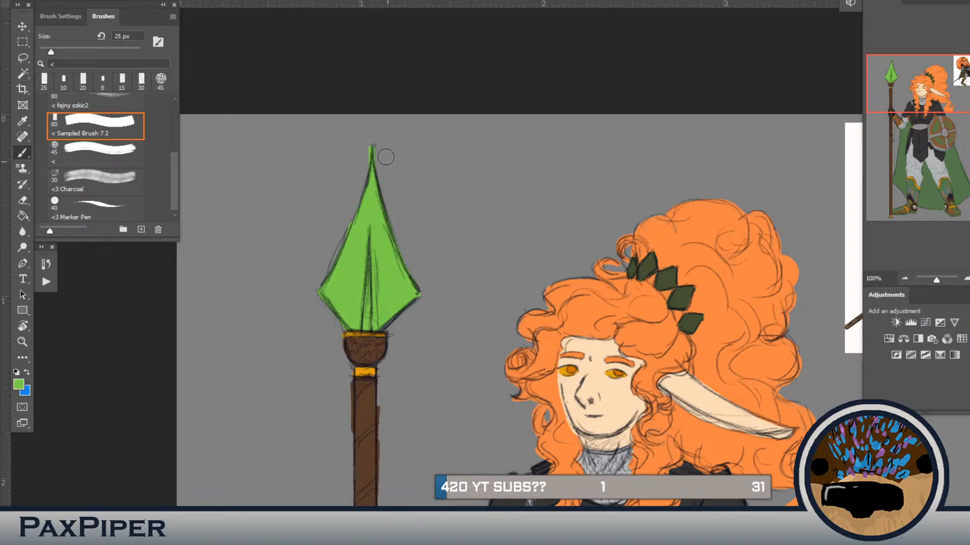
{"action": "left_click_drag", "start_coordinate": [350, 143], "coordinate": [357, 158]}
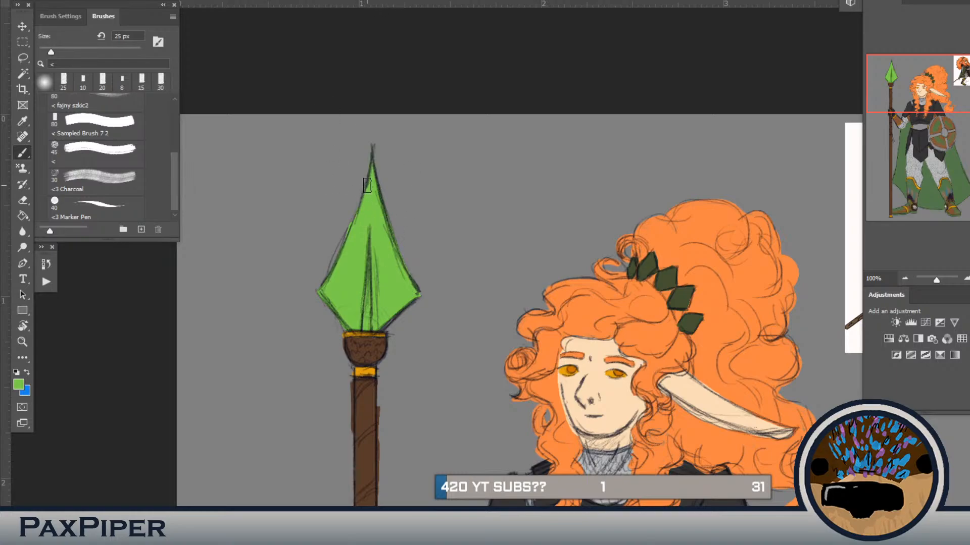
{"action": "left_click_drag", "start_coordinate": [373, 248], "coordinate": [389, 319]}
Step: Sample the pale green from the reference's leaf and paint the spearhead's central ridge at 10 px
{"action": "left_click_drag", "start_coordinate": [553, 362], "coordinate": [320, 405]}
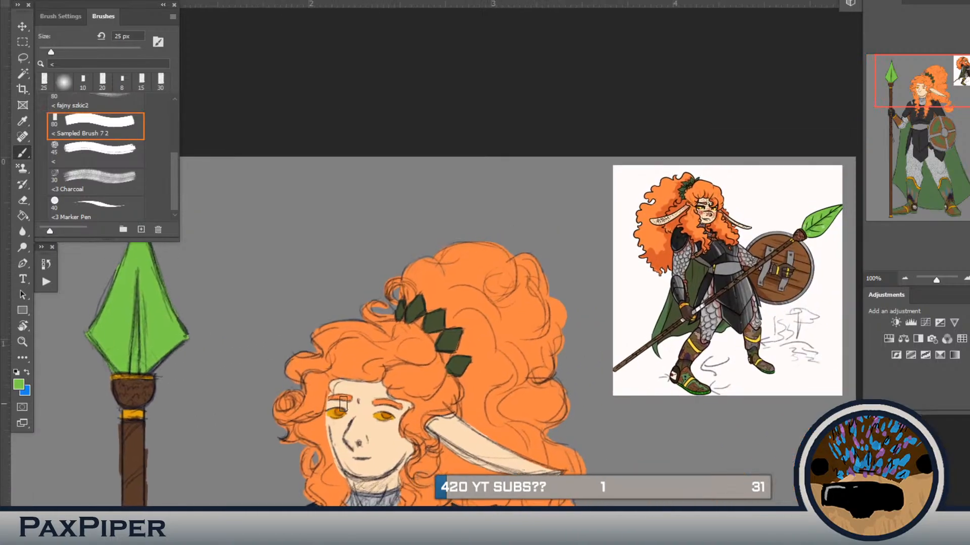
{"action": "left_click", "coordinate": [825, 225], "text": "alt"}
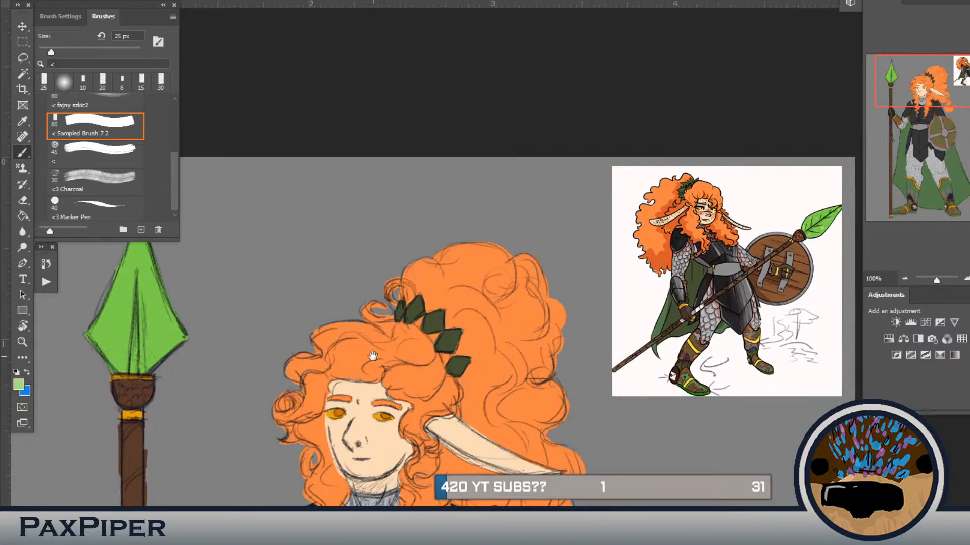
{"action": "left_click_drag", "start_coordinate": [262, 420], "coordinate": [597, 277]}
{"action": "key", "text": "bracketleft"}
{"action": "key", "text": "bracketleft"}
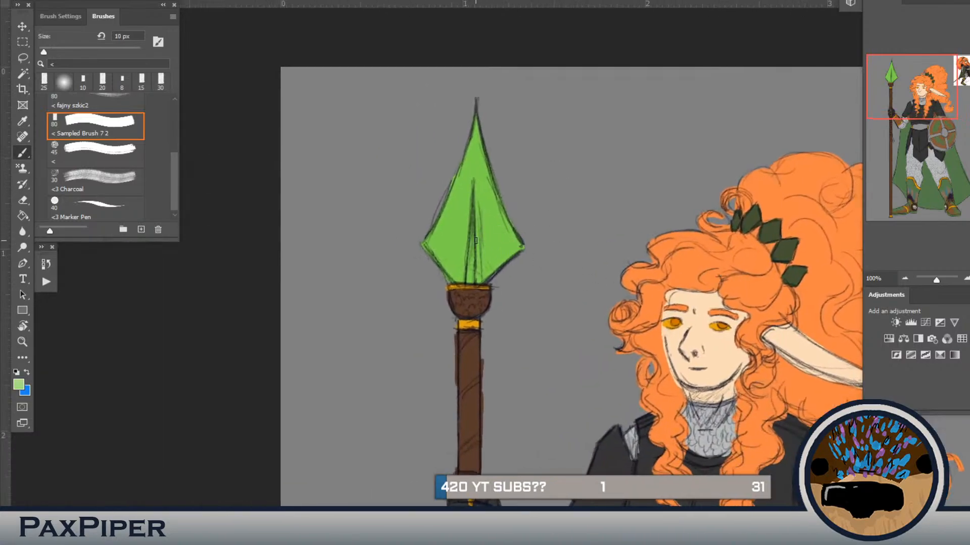
{"action": "left_click_drag", "start_coordinate": [473, 208], "coordinate": [472, 262]}
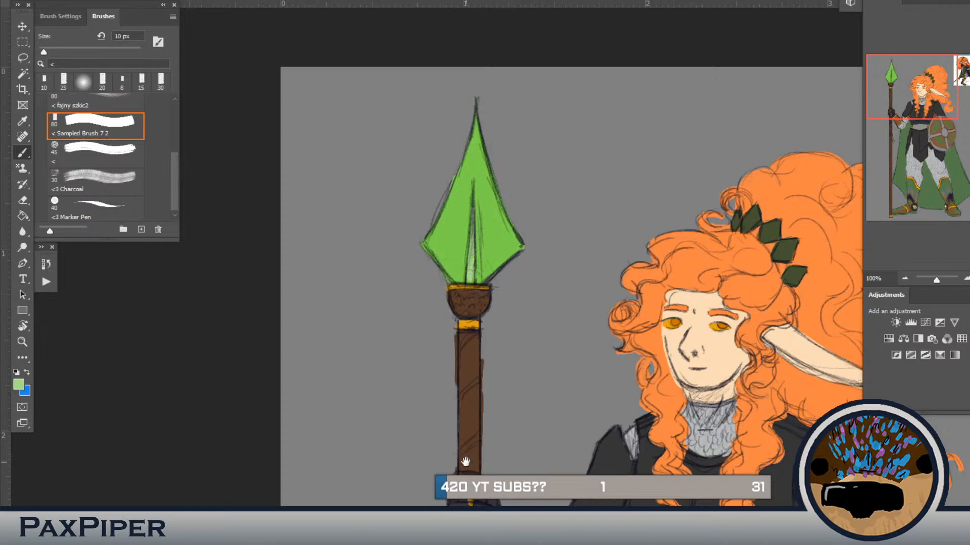
Step: Sample the off-white from the reference picture and start colouring the lower part of the spear's wrapped grip at 10 px
{"action": "left_click_drag", "start_coordinate": [464, 462], "coordinate": [459, 373]}
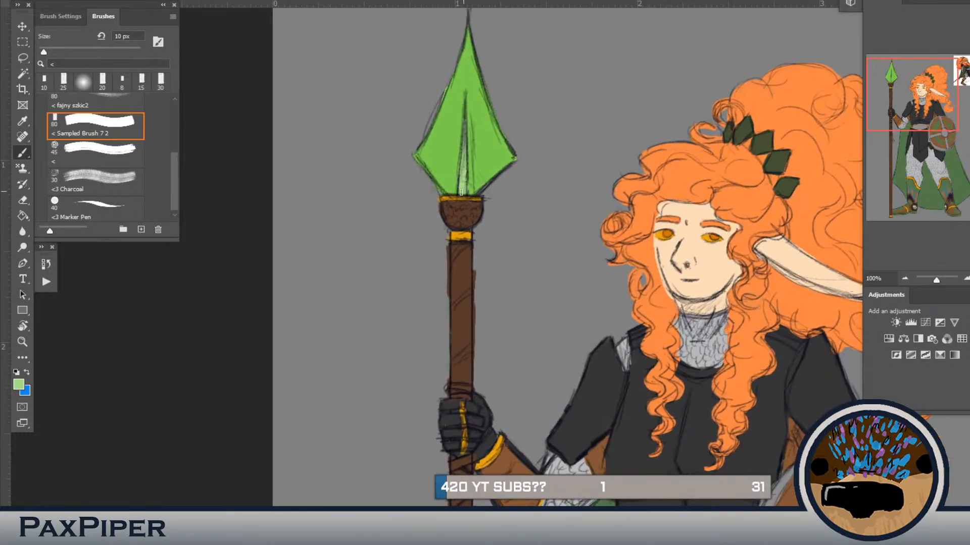
{"action": "key", "text": "ctrl+minus"}
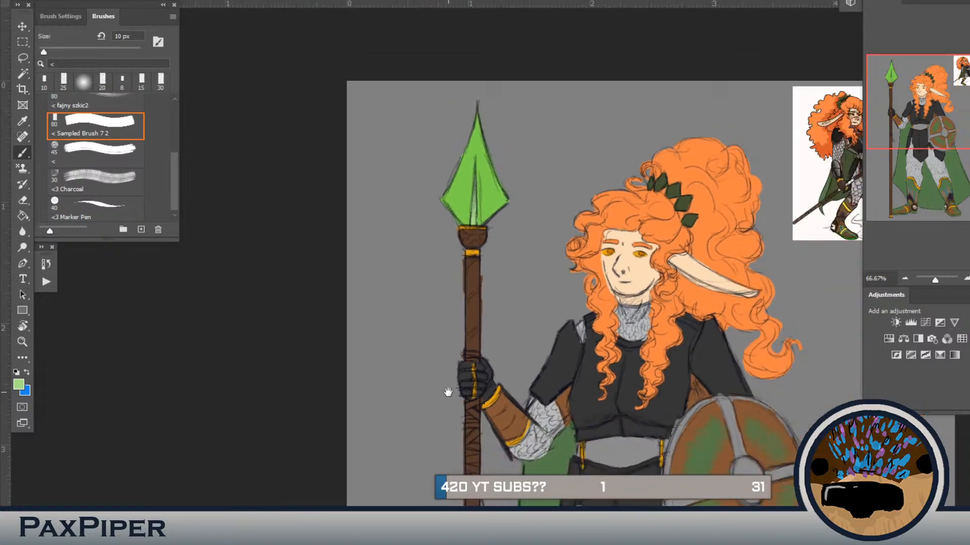
{"action": "left_click_drag", "start_coordinate": [484, 474], "coordinate": [474, 304]}
{"action": "left_click_drag", "start_coordinate": [494, 406], "coordinate": [425, 416]}
{"action": "left_click", "coordinate": [674, 132], "text": "alt"}
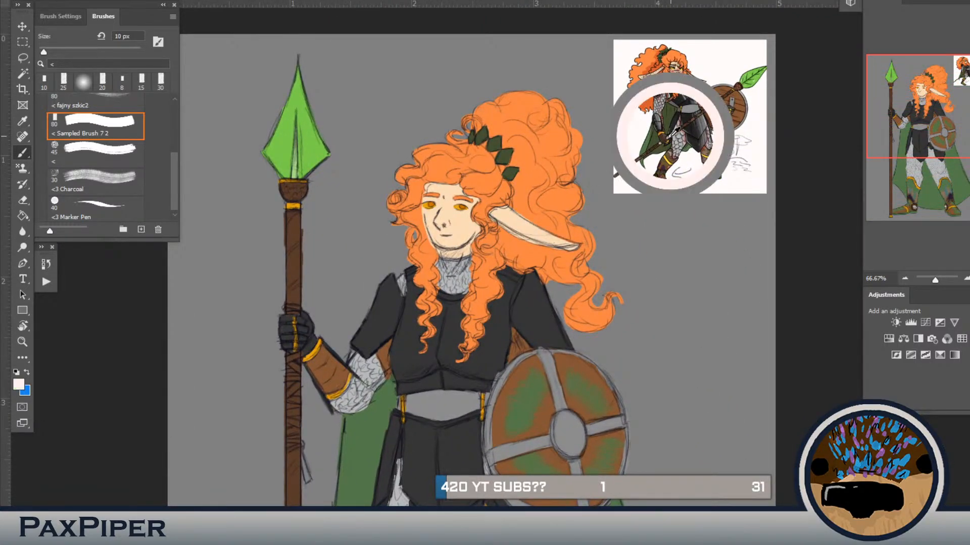
{"action": "mouse_move", "coordinate": [453, 364]}
{"action": "left_mouse_down"}
{"action": "mouse_move", "coordinate": [621, 231]}
{"action": "mouse_move", "coordinate": [641, 234]}
{"action": "left_mouse_up"}
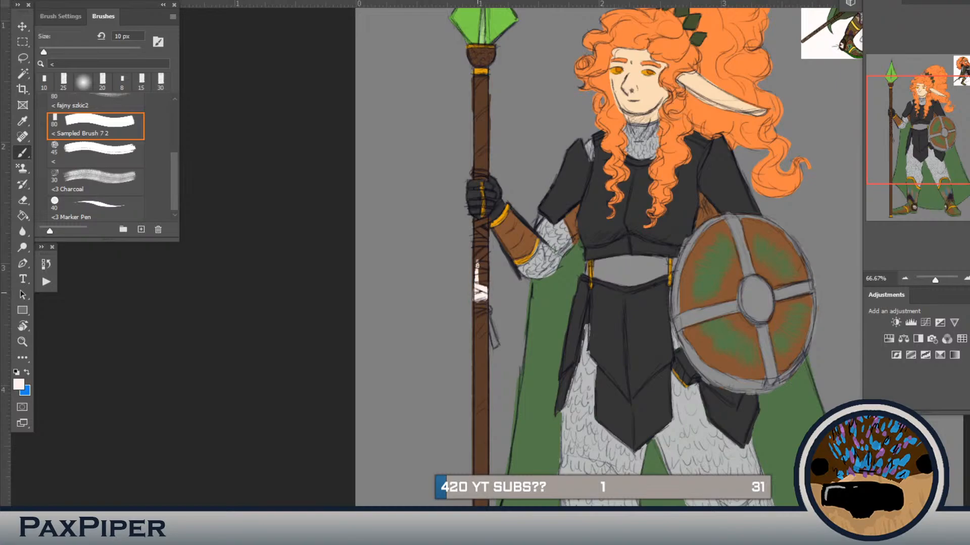
{"action": "mouse_move", "coordinate": [477, 265]}
{"action": "left_mouse_down"}
{"action": "mouse_move", "coordinate": [477, 249]}
{"action": "mouse_move", "coordinate": [475, 260]}
{"action": "left_mouse_up"}
Step: Extend the off-white up the spear's wrapped grip to the glove, covering the brown between the wrapping lines
{"action": "scroll", "coordinate": [484, 279], "scroll_direction": "up", "scroll_amount": 1}
{"action": "left_click_drag", "start_coordinate": [466, 237], "coordinate": [466, 255]}
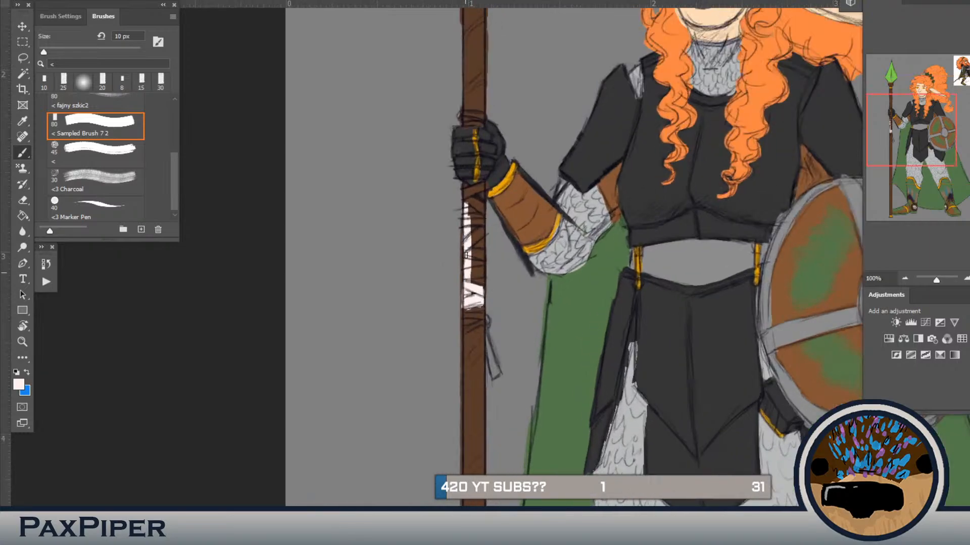
{"action": "mouse_move", "coordinate": [461, 305]}
{"action": "left_mouse_down"}
{"action": "mouse_move", "coordinate": [463, 216]}
{"action": "mouse_move", "coordinate": [484, 185]}
{"action": "left_mouse_up"}
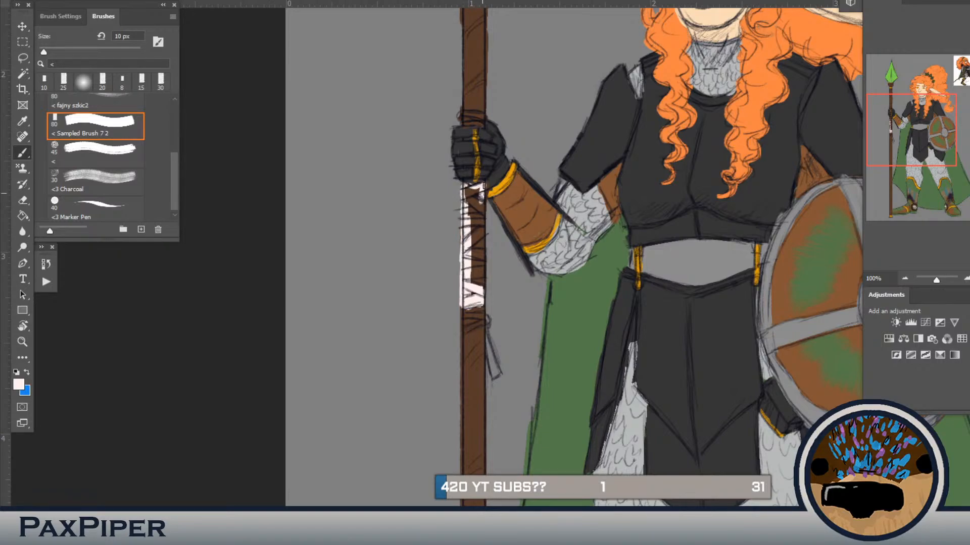
{"action": "mouse_move", "coordinate": [482, 220]}
{"action": "left_mouse_down"}
{"action": "mouse_move", "coordinate": [476, 299]}
{"action": "mouse_move", "coordinate": [468, 188]}
{"action": "mouse_move", "coordinate": [481, 192]}
{"action": "left_mouse_up"}
{"action": "key", "text": "bracketright"}
{"action": "key", "text": "bracketright"}
{"action": "key", "text": "bracketright"}
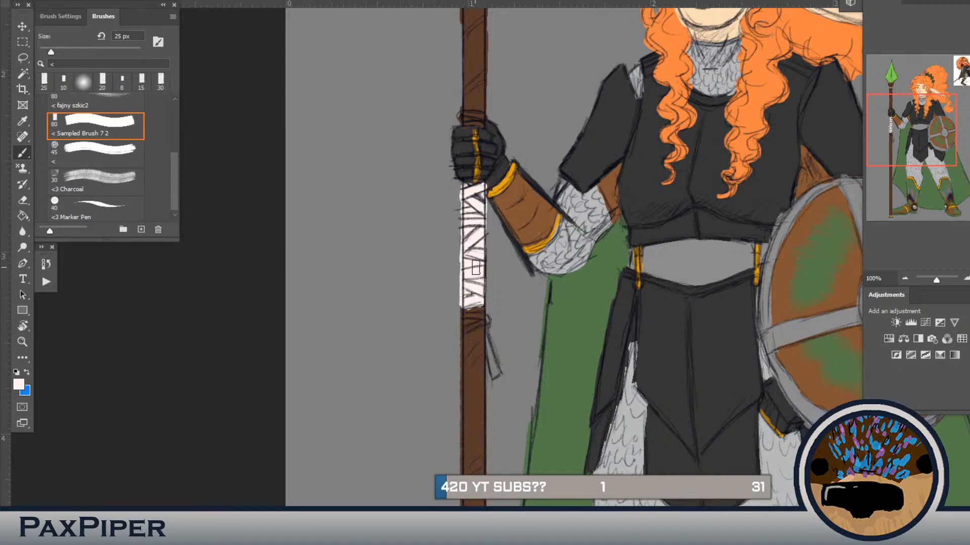
Step: Paint the knot at the bottom of the wrapped grip and its hanging strip off-white with the brush at 9 px
{"action": "key", "text": "bracketleft"}
{"action": "key", "text": "bracketleft"}
{"action": "key", "text": "bracketleft"}
{"action": "key", "text": "bracketleft"}
{"action": "left_click_drag", "start_coordinate": [482, 315], "coordinate": [474, 317]}
{"action": "left_click_drag", "start_coordinate": [484, 319], "coordinate": [468, 330]}
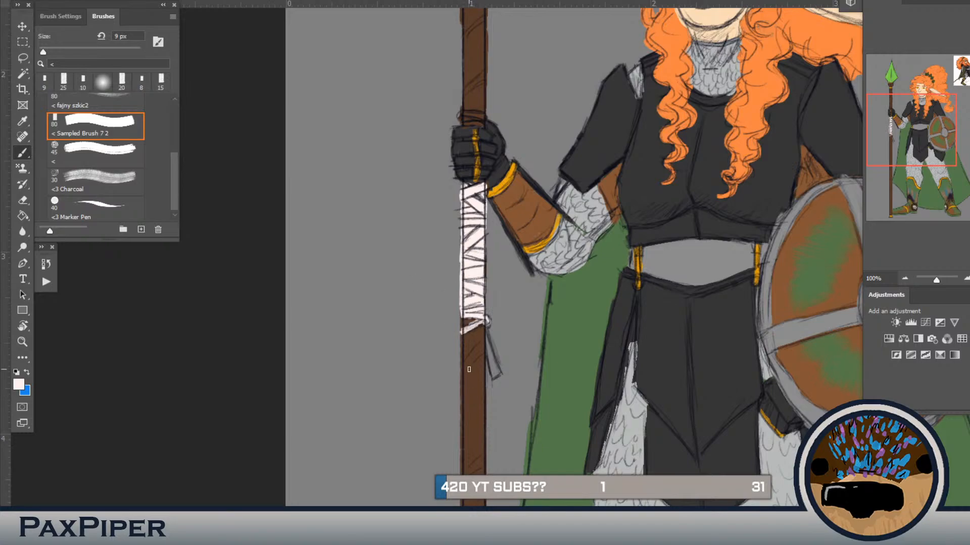
{"action": "mouse_move", "coordinate": [486, 326]}
{"action": "left_mouse_down"}
{"action": "mouse_move", "coordinate": [497, 369]}
{"action": "mouse_move", "coordinate": [487, 341]}
{"action": "mouse_move", "coordinate": [491, 367]}
{"action": "left_mouse_up"}
Step: Paint the sliver of wrapping just above the gloved hand off-white, undoing the stray stroke
{"action": "left_click_drag", "start_coordinate": [488, 129], "coordinate": [462, 273]}
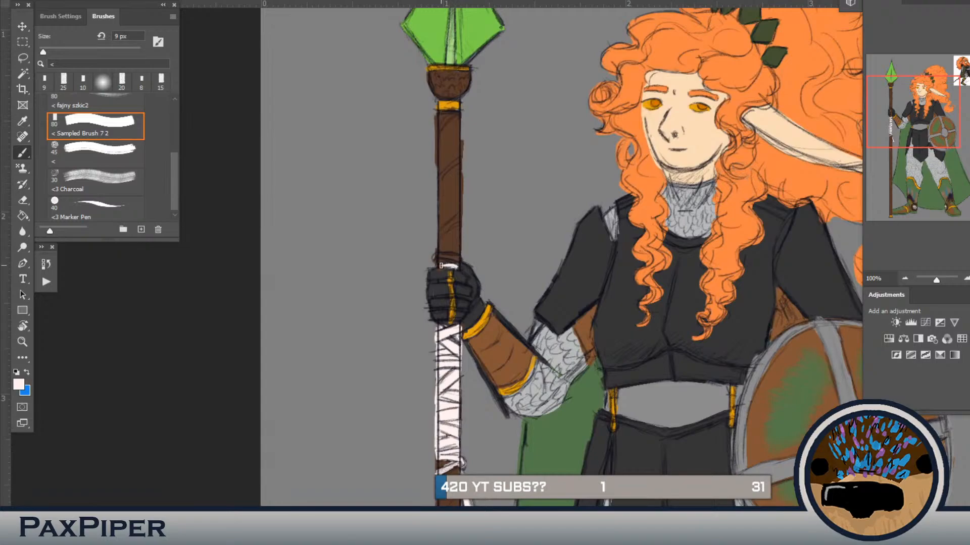
{"action": "left_click_drag", "start_coordinate": [439, 267], "coordinate": [441, 254]}
{"action": "key", "text": "ctrl+z"}
{"action": "left_click", "coordinate": [447, 270], "text": "alt"}
Step: Sample the hair's orange and fill the gaps in the curly lock beside the neck at 30 px
{"action": "mouse_move", "coordinate": [531, 234]}
{"action": "left_mouse_down"}
{"action": "mouse_move", "coordinate": [448, 449]}
{"action": "mouse_move", "coordinate": [346, 462]}
{"action": "mouse_move", "coordinate": [311, 489]}
{"action": "mouse_move", "coordinate": [175, 522]}
{"action": "left_mouse_up"}
{"action": "left_click_drag", "start_coordinate": [448, 349], "coordinate": [485, 331]}
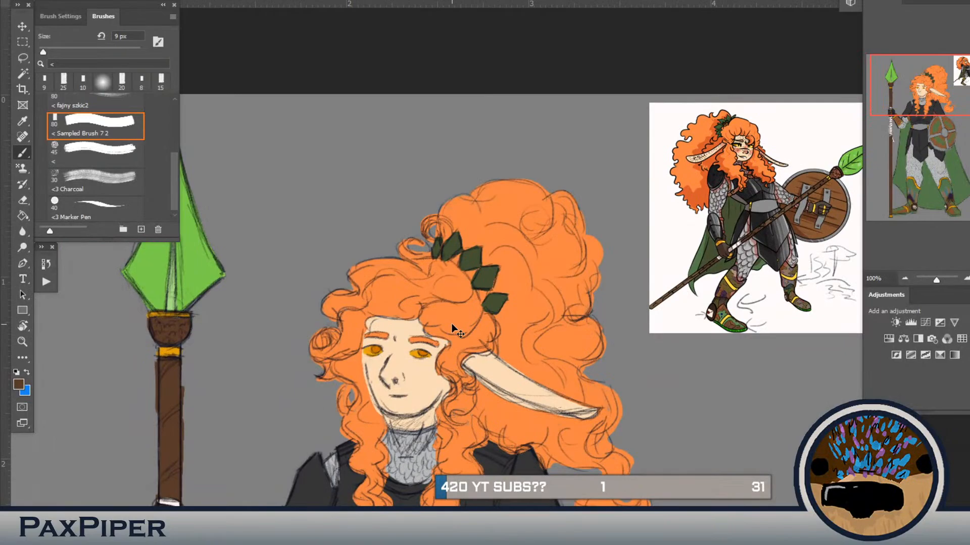
{"action": "key", "text": "ctrl+minus"}
{"action": "key", "text": "ctrl+plus"}
{"action": "left_click_drag", "start_coordinate": [638, 370], "coordinate": [741, 248]}
{"action": "left_click", "coordinate": [490, 404], "text": "alt"}
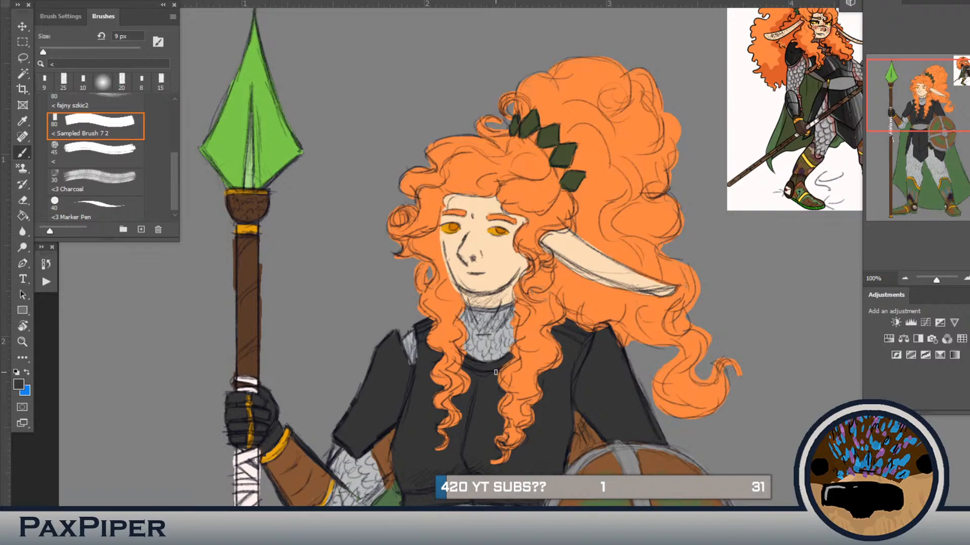
{"action": "left_click", "coordinate": [541, 323], "text": "alt"}
{"action": "key", "text": "bracketright"}
{"action": "key", "text": "bracketright"}
{"action": "key", "text": "bracketright"}
{"action": "left_click_drag", "start_coordinate": [528, 308], "coordinate": [523, 296]}
Step: Touch up the hair below the tip of the long ear with orange at 15 px
{"action": "key", "text": "bracketleft"}
{"action": "key", "text": "bracketleft"}
{"action": "key", "text": "bracketleft"}
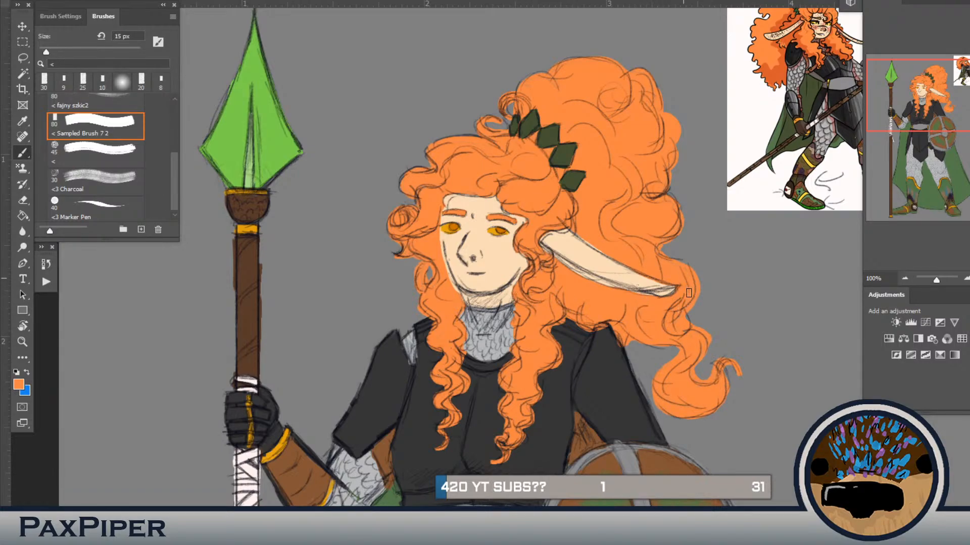
{"action": "left_click_drag", "start_coordinate": [678, 344], "coordinate": [685, 324]}
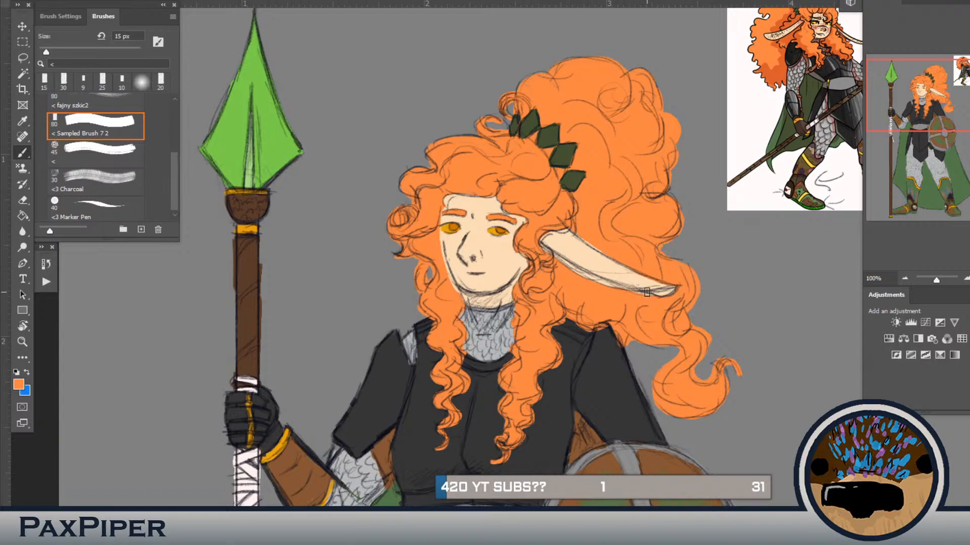
Step: Sample a brownish skin tone for the freckles from the face in the reference picture
{"action": "left_click_drag", "start_coordinate": [569, 395], "coordinate": [510, 428]}
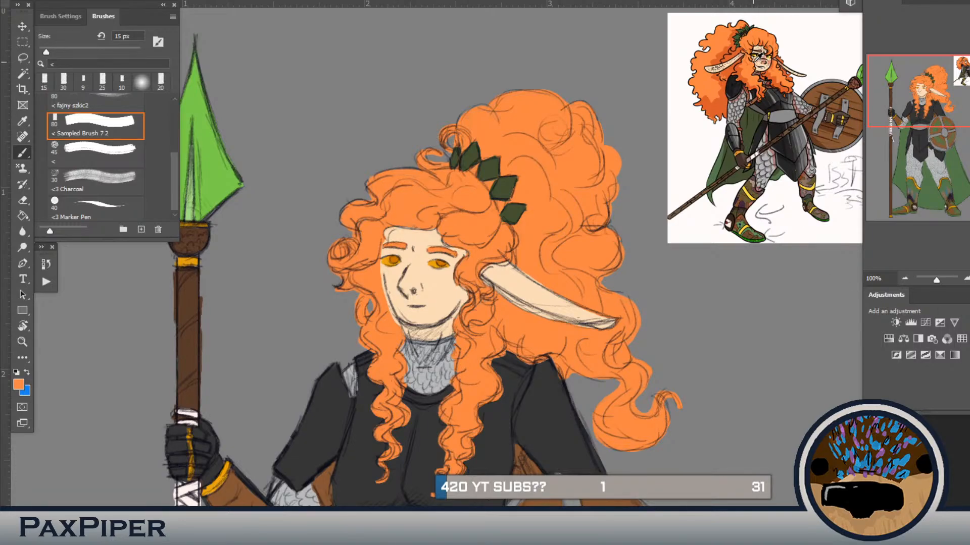
{"action": "left_click", "coordinate": [758, 56], "text": "alt"}
{"action": "left_click", "coordinate": [768, 63], "text": "alt"}
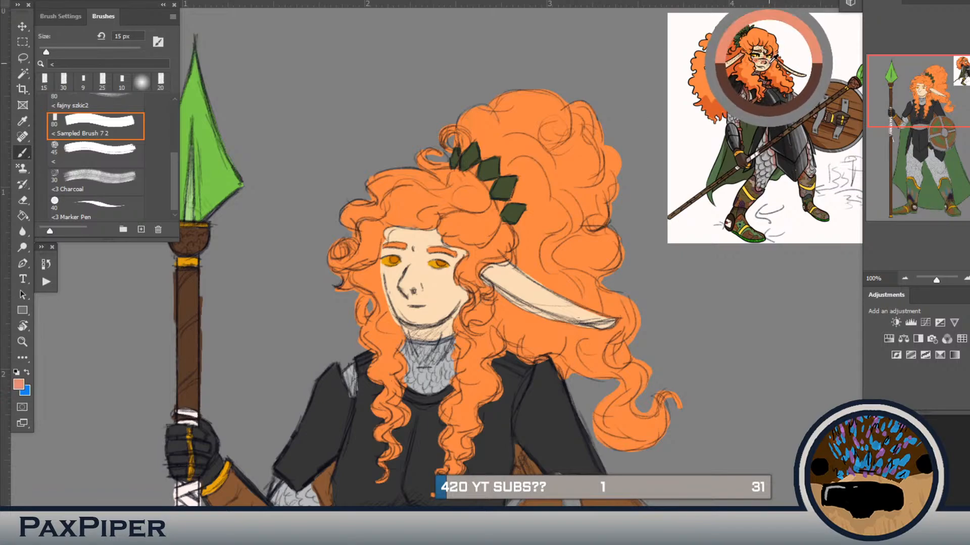
Step: Clear the brush search filter and browse the full list of brush sets
{"action": "left_click", "coordinate": [108, 65]}
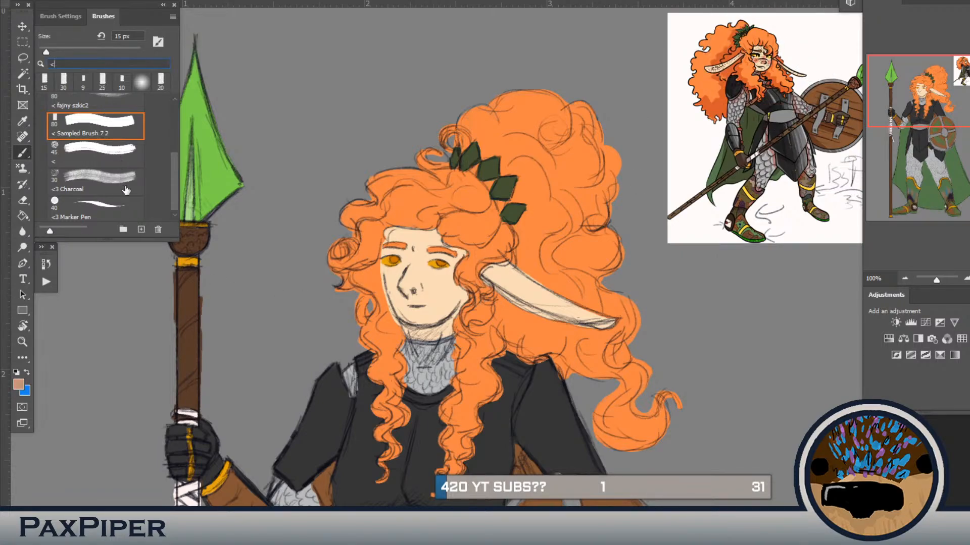
{"action": "key", "text": "BackSpace"}
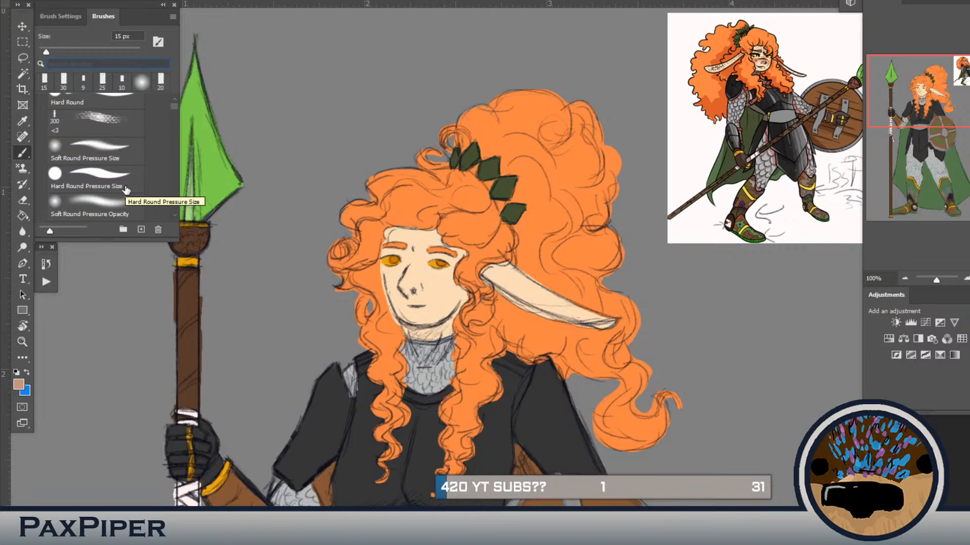
{"action": "left_click", "coordinate": [126, 189]}
{"action": "scroll", "coordinate": [127, 190], "scroll_direction": "down", "scroll_amount": 1}
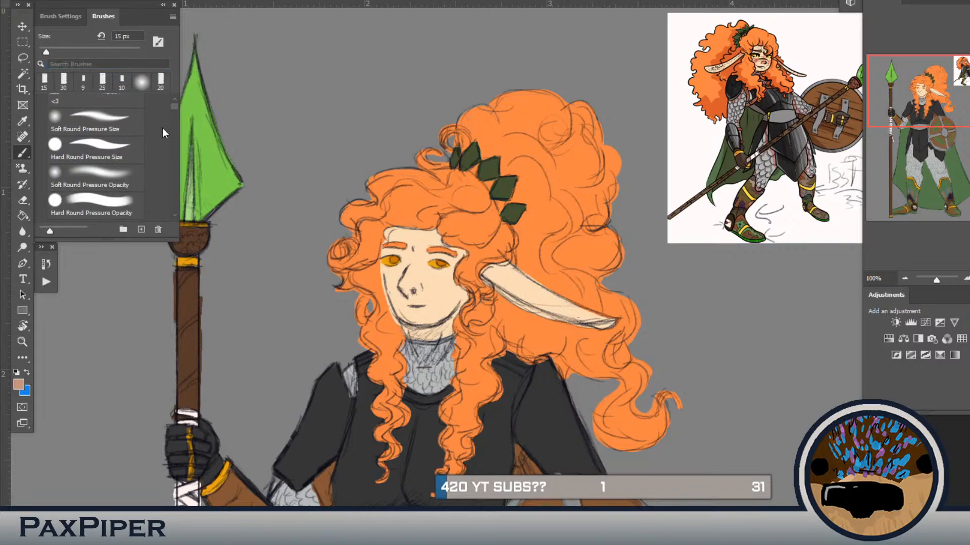
{"action": "left_click", "coordinate": [175, 100]}
{"action": "scroll", "coordinate": [174, 109], "scroll_direction": "down", "scroll_amount": 5}
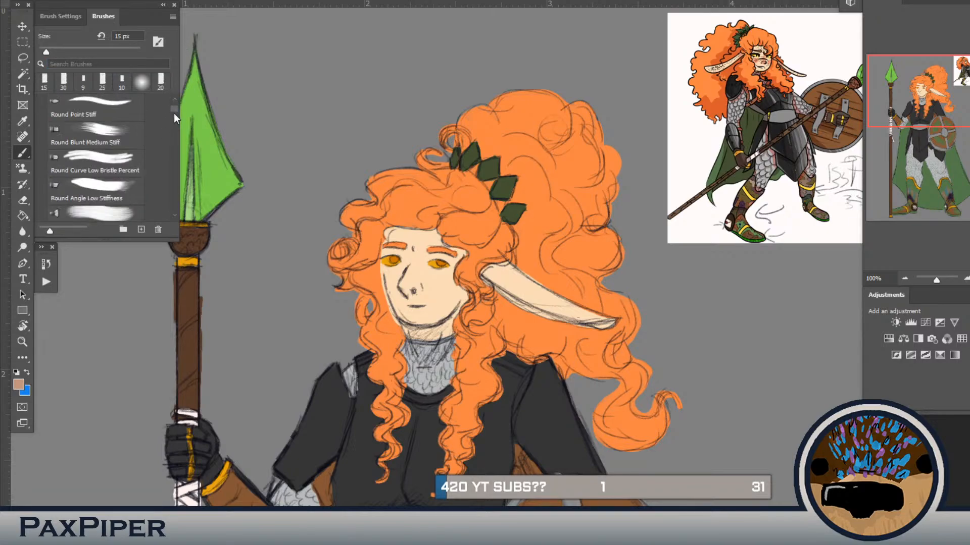
{"action": "scroll", "coordinate": [173, 98], "scroll_direction": "up", "scroll_amount": 5}
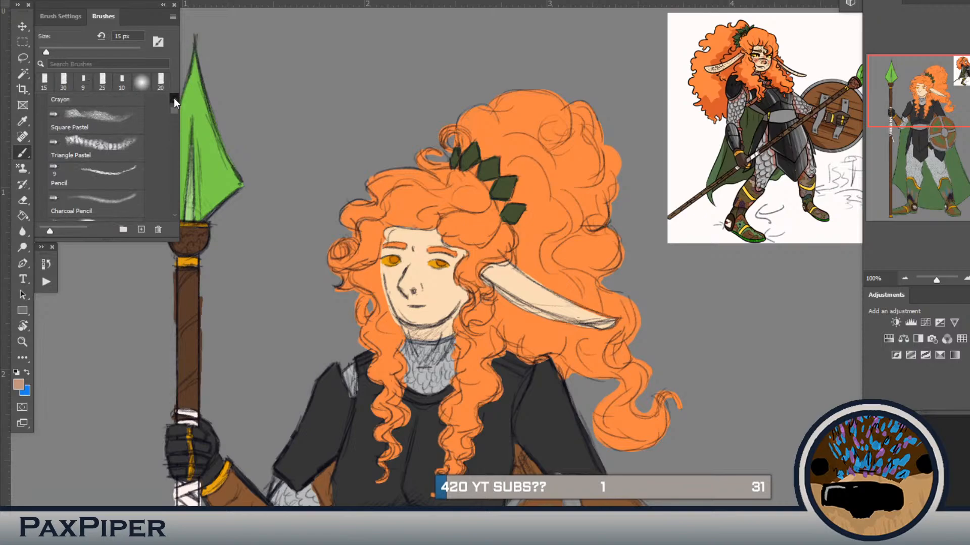
{"action": "scroll", "coordinate": [175, 99], "scroll_direction": "up", "scroll_amount": 5}
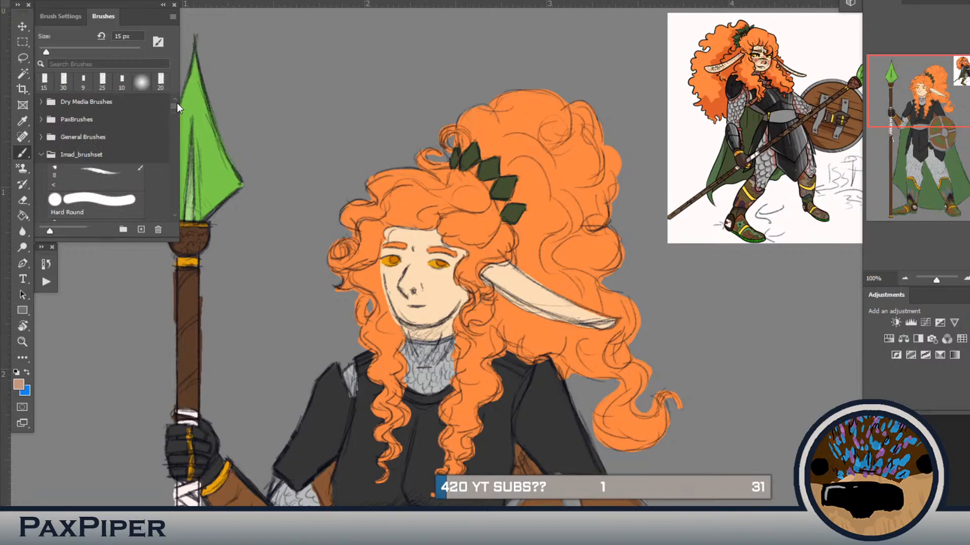
Step: Collapse Imad_brushset, expand Special Effects Brushes and choose the 80 px Kyle's Spatter Brushes - Pressu... brush
{"action": "left_click", "coordinate": [41, 155]}
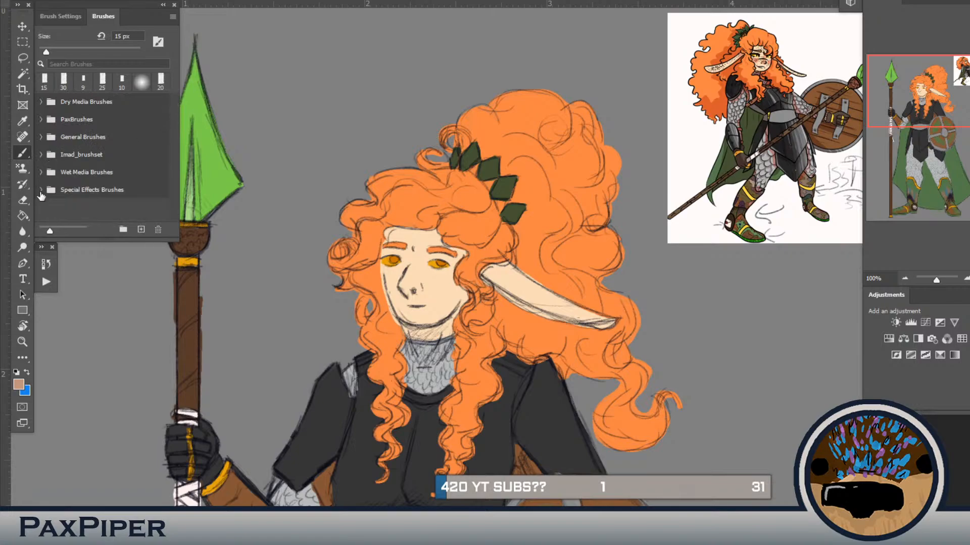
{"action": "left_click", "coordinate": [41, 189]}
{"action": "scroll", "coordinate": [99, 213], "scroll_direction": "down", "scroll_amount": 1}
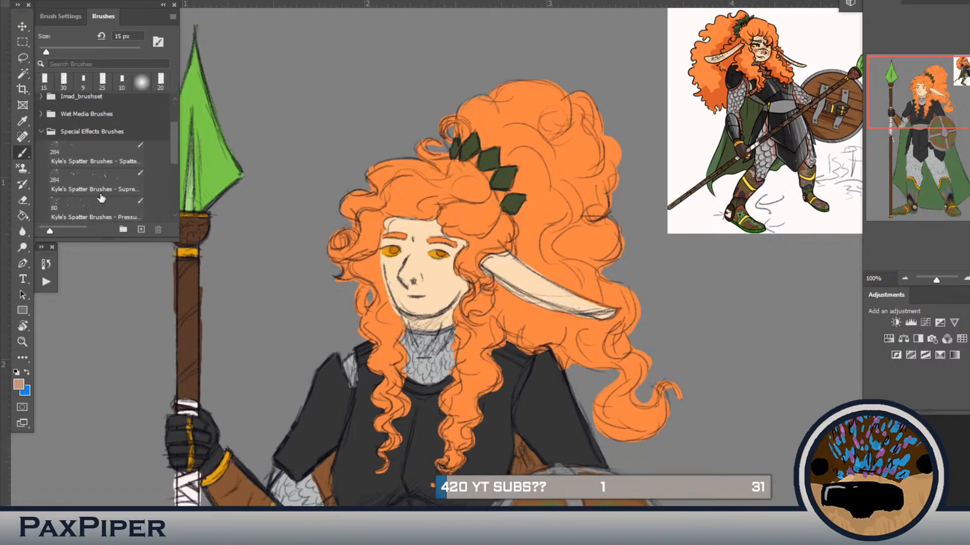
{"action": "scroll", "coordinate": [94, 209], "scroll_direction": "down", "scroll_amount": 1}
{"action": "scroll", "coordinate": [93, 208], "scroll_direction": "down", "scroll_amount": 1}
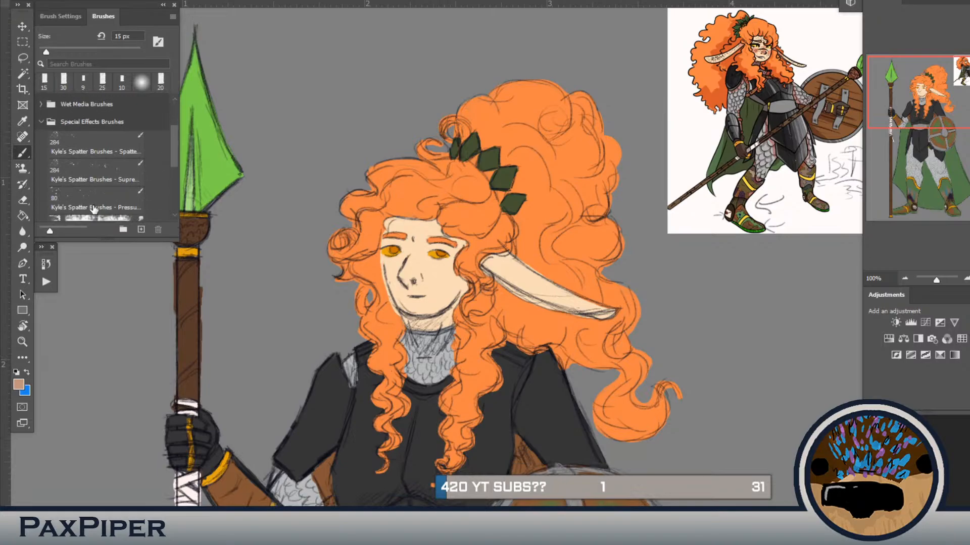
{"action": "left_click", "coordinate": [93, 198]}
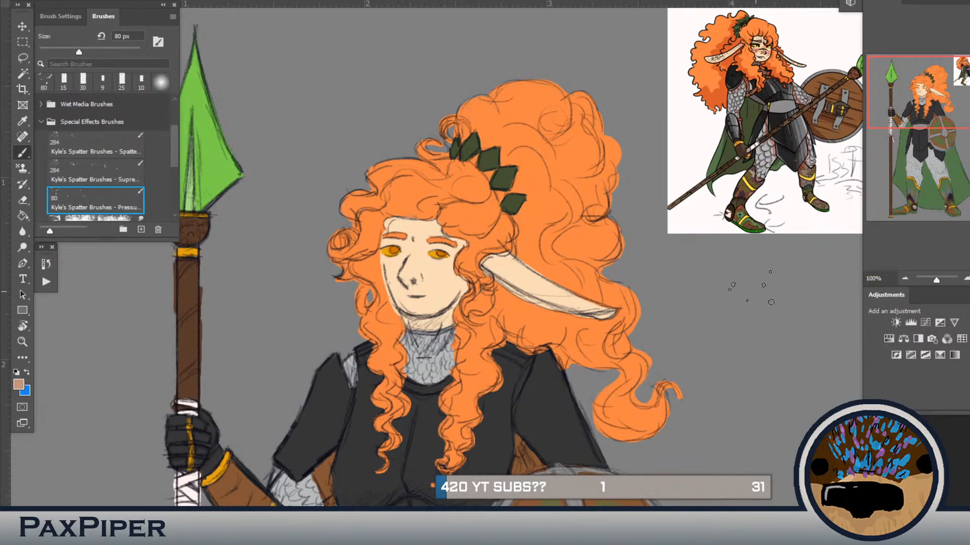
Step: Try spattering freckles on the face with the 80 px spatter brush, and undo them
{"action": "left_click", "coordinate": [411, 280]}
{"action": "left_click", "coordinate": [425, 278]}
{"action": "left_click", "coordinate": [430, 284]}
{"action": "key", "text": "ctrl+z"}
{"action": "key", "text": "ctrl+z"}
{"action": "key", "text": "ctrl+z"}
Step: Reduce the spatter brush to 45 px, sample a peach tone from the reference and spatter light freckles over the face and ear
{"action": "key", "text": "bracketleft"}
{"action": "key", "text": "bracketleft"}
{"action": "key", "text": "bracketleft"}
{"action": "key", "text": "bracketleft"}
{"action": "key", "text": "i"}
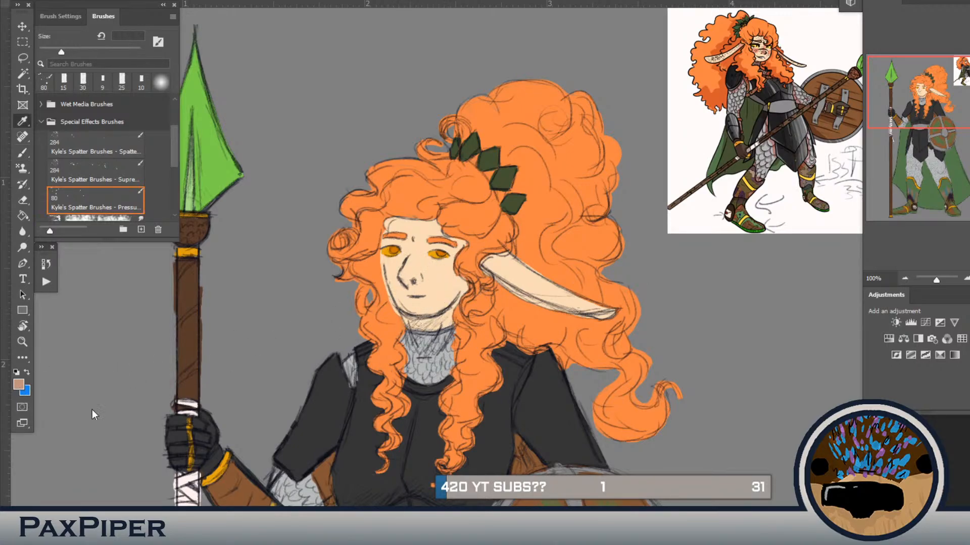
{"action": "left_click_drag", "start_coordinate": [752, 124], "coordinate": [761, 108]}
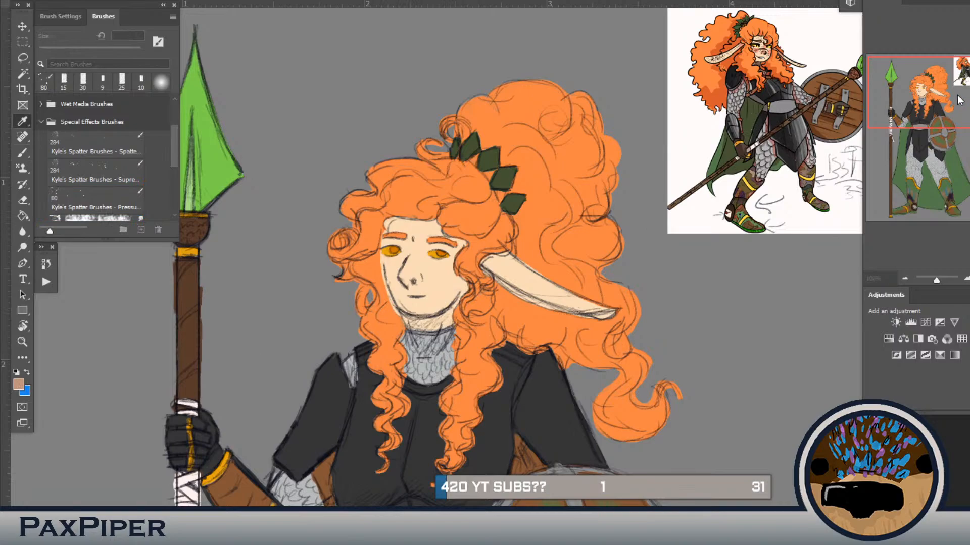
{"action": "left_click", "coordinate": [947, 109]}
{"action": "left_click", "coordinate": [429, 270]}
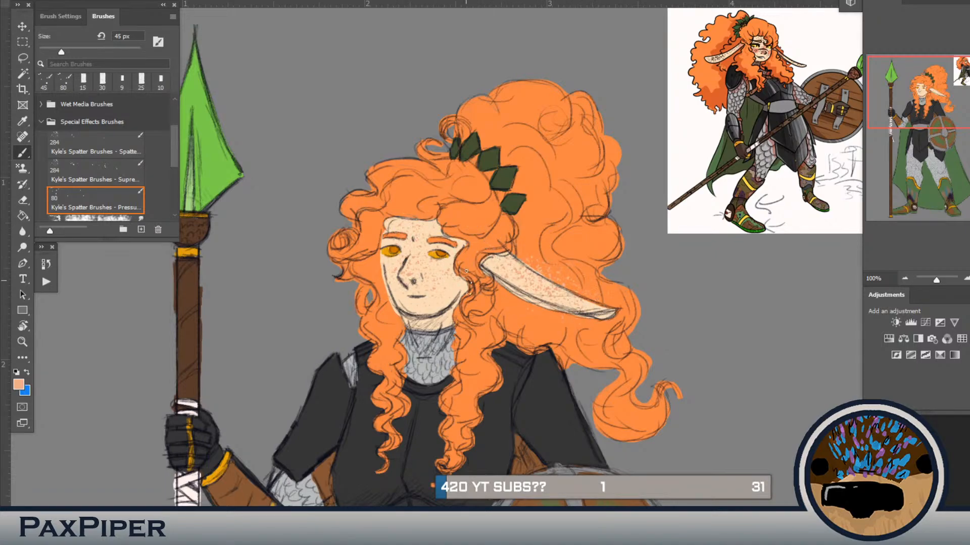
Step: Sample a darker brown from the reference and spatter a second layer of freckles over the ear and face, going down to 35 px
{"action": "key", "text": "i"}
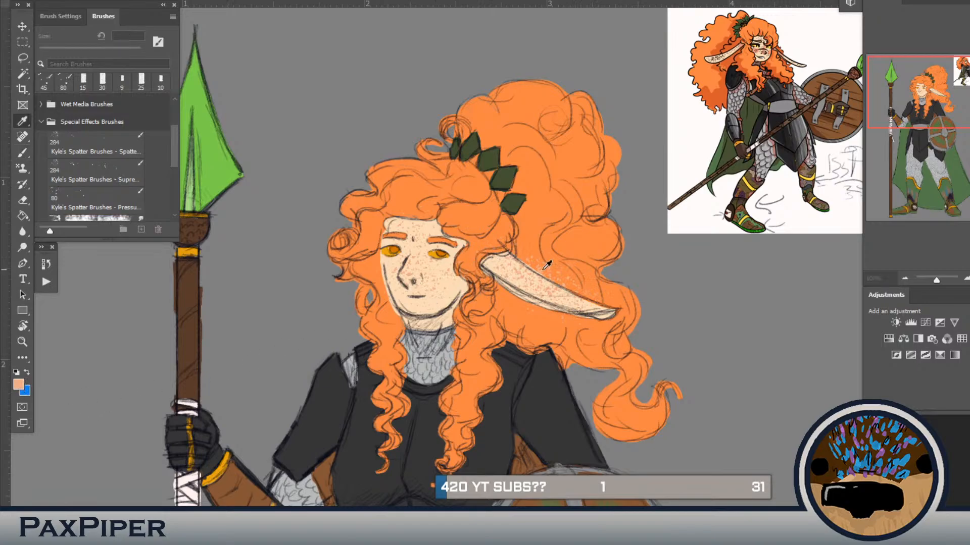
{"action": "left_click", "coordinate": [773, 130]}
{"action": "key", "text": "b"}
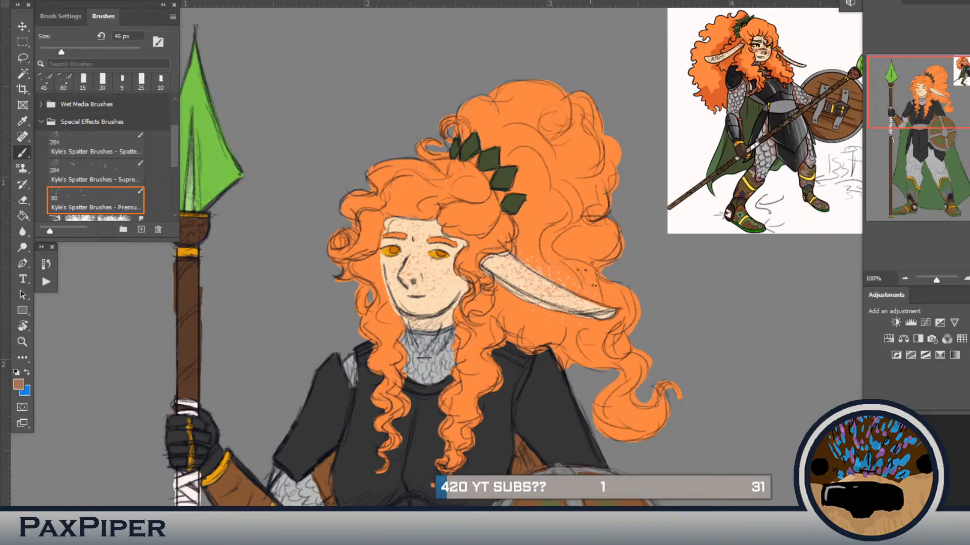
{"action": "left_click_drag", "start_coordinate": [592, 306], "coordinate": [578, 299]}
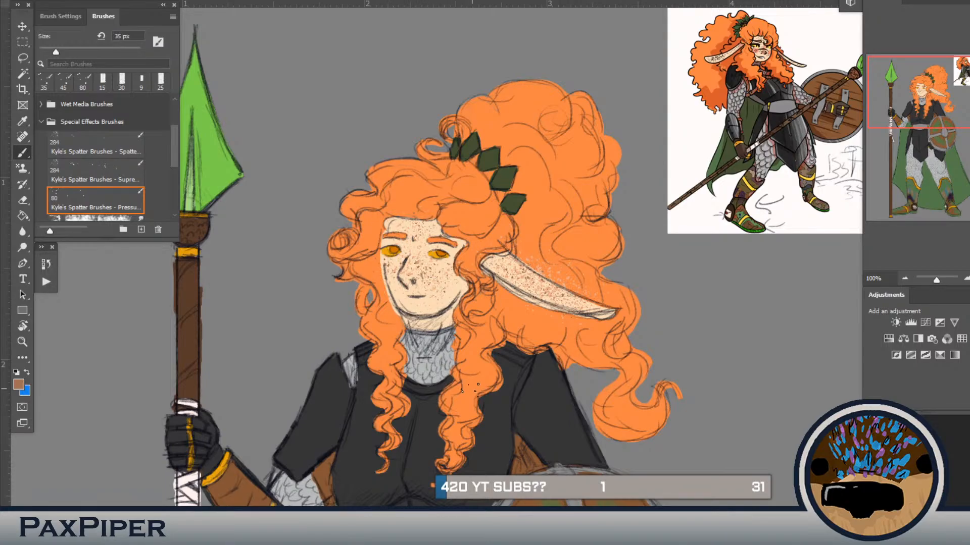
Step: Lasso both eyes and delete the freckles covering them
{"action": "key", "text": "l"}
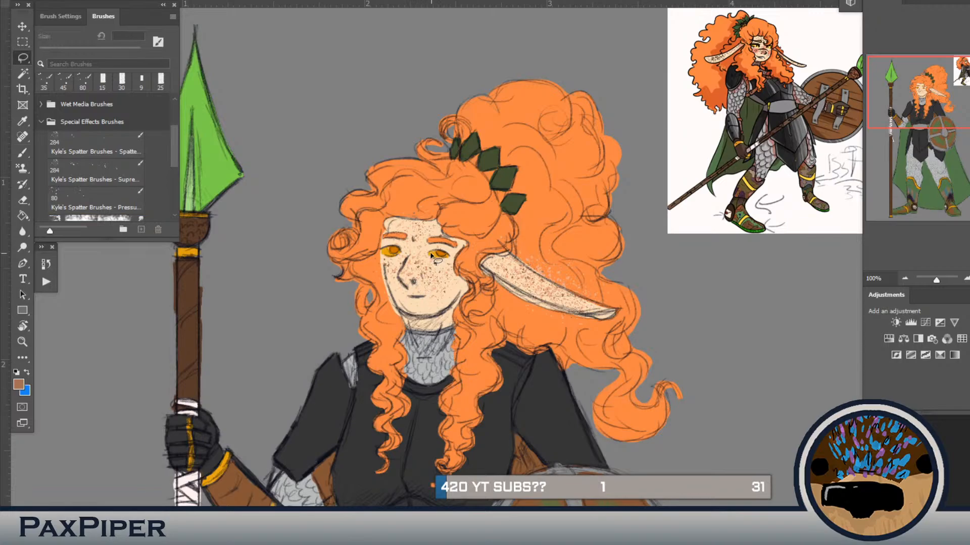
{"action": "mouse_move", "coordinate": [449, 257]}
{"action": "left_mouse_down"}
{"action": "mouse_move", "coordinate": [429, 261]}
{"action": "mouse_move", "coordinate": [449, 255]}
{"action": "left_mouse_up"}
{"action": "mouse_move", "coordinate": [379, 248]}
{"action": "left_mouse_down"}
{"action": "mouse_move", "coordinate": [413, 255]}
{"action": "mouse_move", "coordinate": [399, 268]}
{"action": "mouse_move", "coordinate": [377, 256]}
{"action": "mouse_move", "coordinate": [376, 293]}
{"action": "mouse_move", "coordinate": [359, 245]}
{"action": "mouse_move", "coordinate": [374, 245]}
{"action": "left_mouse_up"}
{"action": "key", "text": "Delete"}
{"action": "key", "text": "ctrl+d"}
Step: Lasso and delete the stray freckles on the hair beside the face, around the long ear and above the forehead
{"action": "mouse_move", "coordinate": [471, 245]}
{"action": "left_mouse_down"}
{"action": "mouse_move", "coordinate": [452, 262]}
{"action": "mouse_move", "coordinate": [471, 284]}
{"action": "mouse_move", "coordinate": [449, 344]}
{"action": "mouse_move", "coordinate": [488, 367]}
{"action": "mouse_move", "coordinate": [593, 339]}
{"action": "mouse_move", "coordinate": [607, 322]}
{"action": "mouse_move", "coordinate": [526, 304]}
{"action": "mouse_move", "coordinate": [482, 271]}
{"action": "mouse_move", "coordinate": [482, 258]}
{"action": "mouse_move", "coordinate": [521, 233]}
{"action": "mouse_move", "coordinate": [482, 221]}
{"action": "mouse_move", "coordinate": [461, 250]}
{"action": "left_mouse_up"}
{"action": "key", "text": "ctrl+d"}
{"action": "mouse_move", "coordinate": [519, 260]}
{"action": "left_mouse_down"}
{"action": "mouse_move", "coordinate": [602, 298]}
{"action": "mouse_move", "coordinate": [616, 278]}
{"action": "mouse_move", "coordinate": [537, 240]}
{"action": "mouse_move", "coordinate": [524, 262]}
{"action": "mouse_move", "coordinate": [559, 287]}
{"action": "mouse_move", "coordinate": [630, 316]}
{"action": "mouse_move", "coordinate": [641, 292]}
{"action": "mouse_move", "coordinate": [535, 263]}
{"action": "left_mouse_up"}
{"action": "key", "text": "ctrl+d"}
{"action": "left_click_drag", "start_coordinate": [463, 287], "coordinate": [474, 333]}
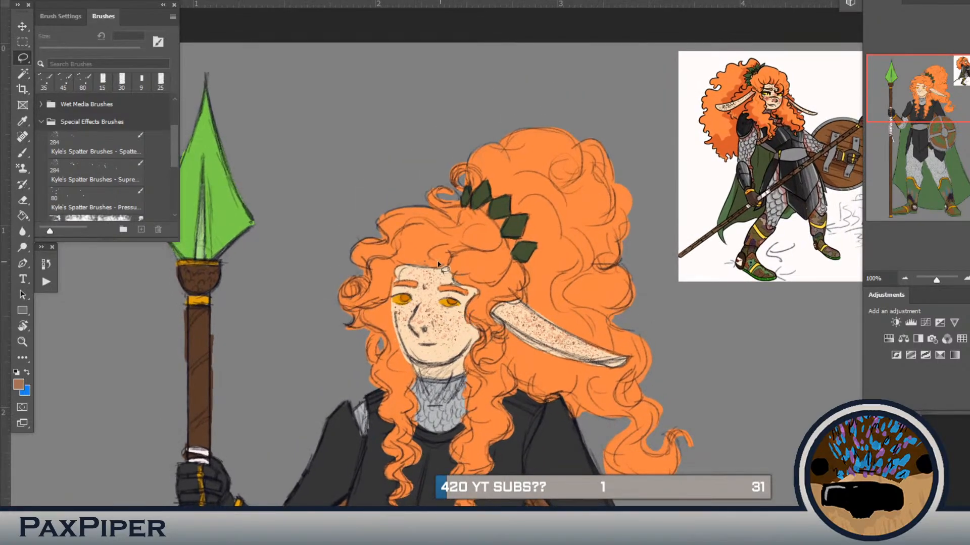
{"action": "mouse_move", "coordinate": [406, 270]}
{"action": "left_mouse_down"}
{"action": "mouse_move", "coordinate": [399, 280]}
{"action": "mouse_move", "coordinate": [386, 270]}
{"action": "mouse_move", "coordinate": [438, 246]}
{"action": "mouse_move", "coordinate": [452, 265]}
{"action": "left_mouse_up"}
{"action": "key", "text": "ctrl+d"}
Step: Sample the hair's orange and touch up the hair beside the face with the 15 px brush
{"action": "scroll", "coordinate": [451, 263], "scroll_direction": "down", "scroll_amount": 2}
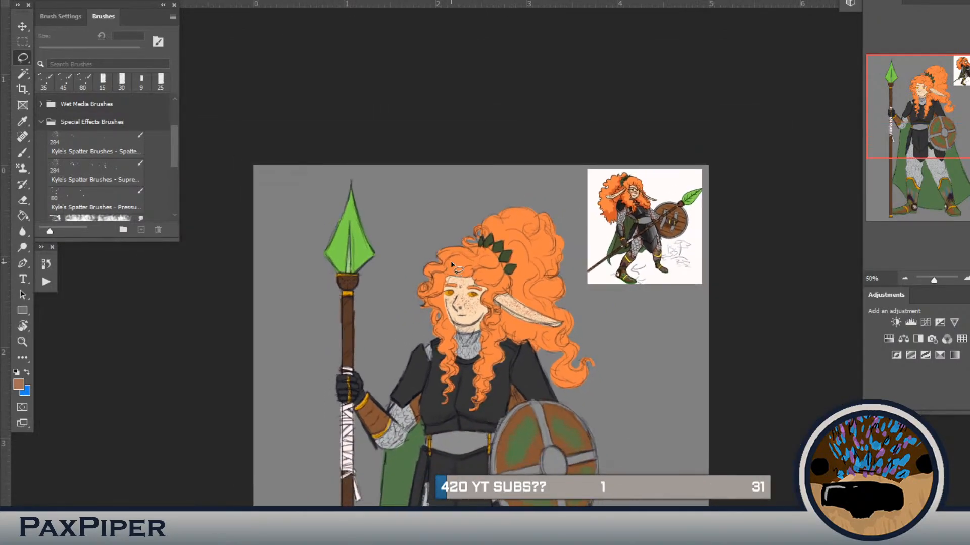
{"action": "left_click_drag", "start_coordinate": [451, 262], "coordinate": [483, 202]}
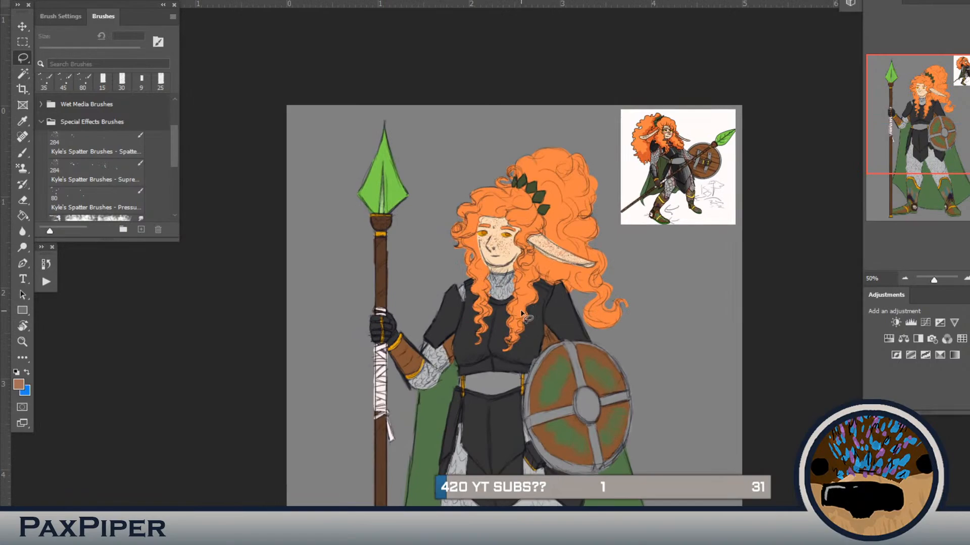
{"action": "key", "text": "b"}
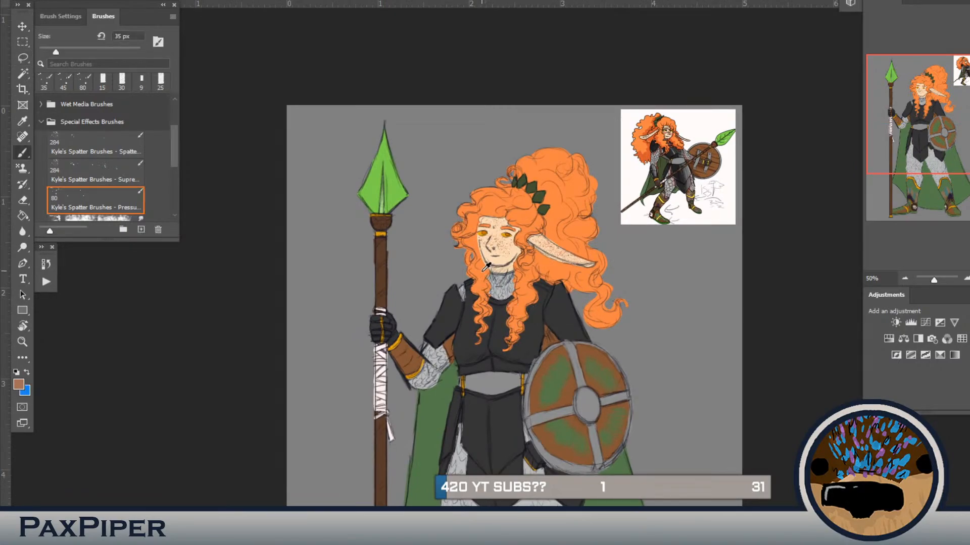
{"action": "left_click", "coordinate": [485, 274], "text": "alt"}
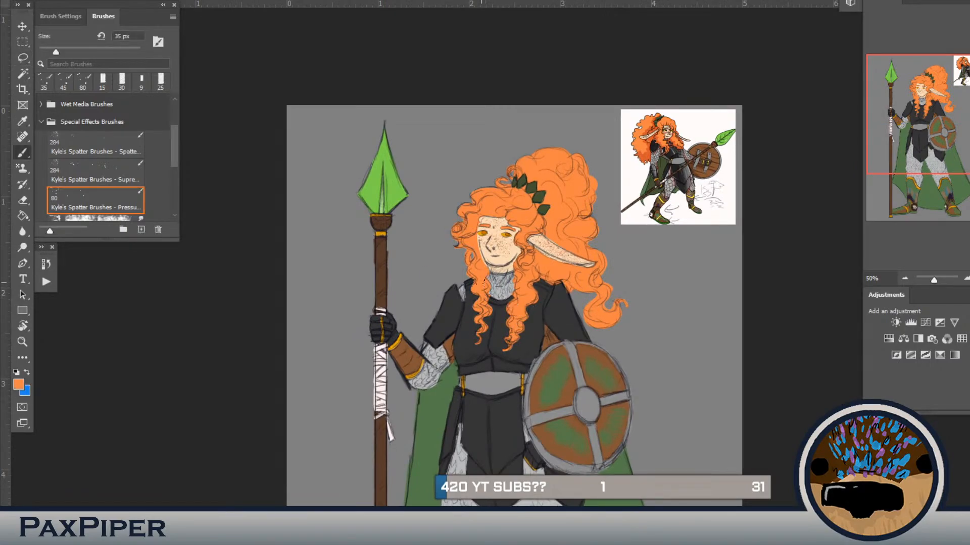
{"action": "left_click", "coordinate": [102, 80]}
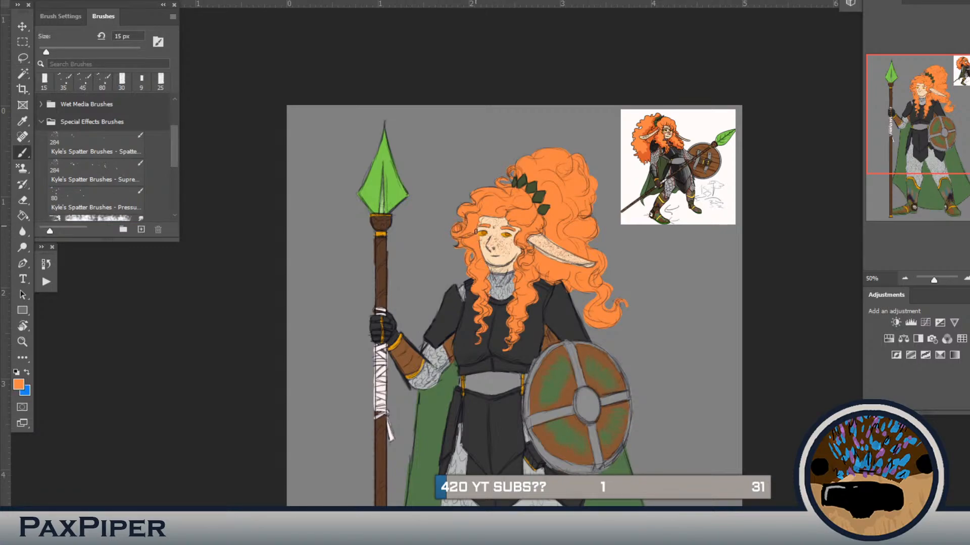
{"action": "left_click_drag", "start_coordinate": [737, 432], "coordinate": [703, 350]}
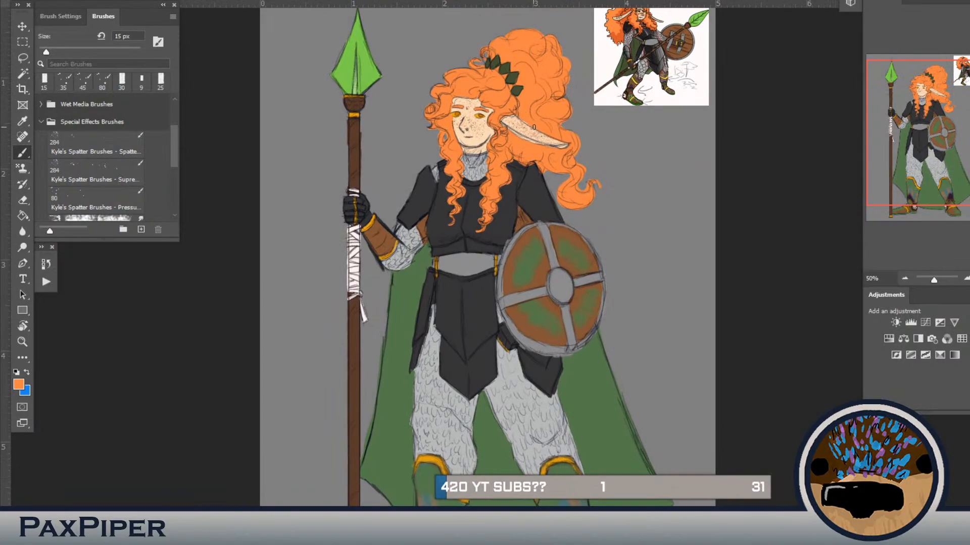
{"action": "left_click_drag", "start_coordinate": [594, 124], "coordinate": [574, 158]}
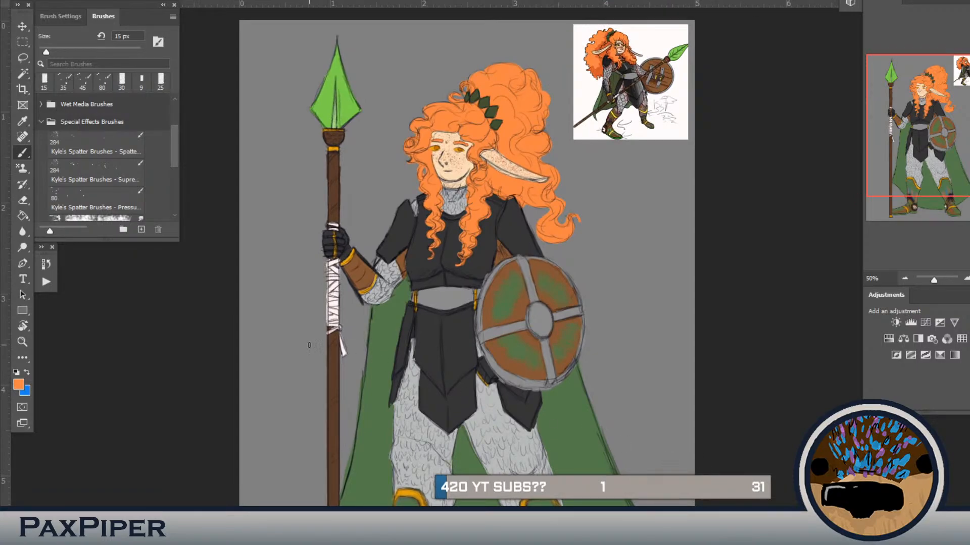
Step: Filter the brushes by "<", choose the 8 px brush in Imad_brushset and reset the colours to black and white
{"action": "left_click", "coordinate": [114, 64]}
{"action": "type", "text": "<"}
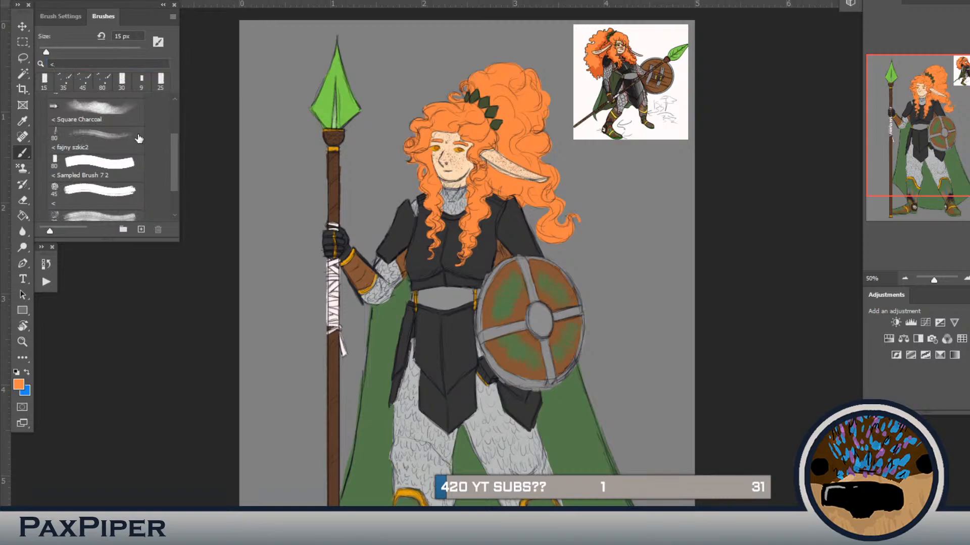
{"action": "scroll", "coordinate": [176, 163], "scroll_direction": "up", "scroll_amount": 5}
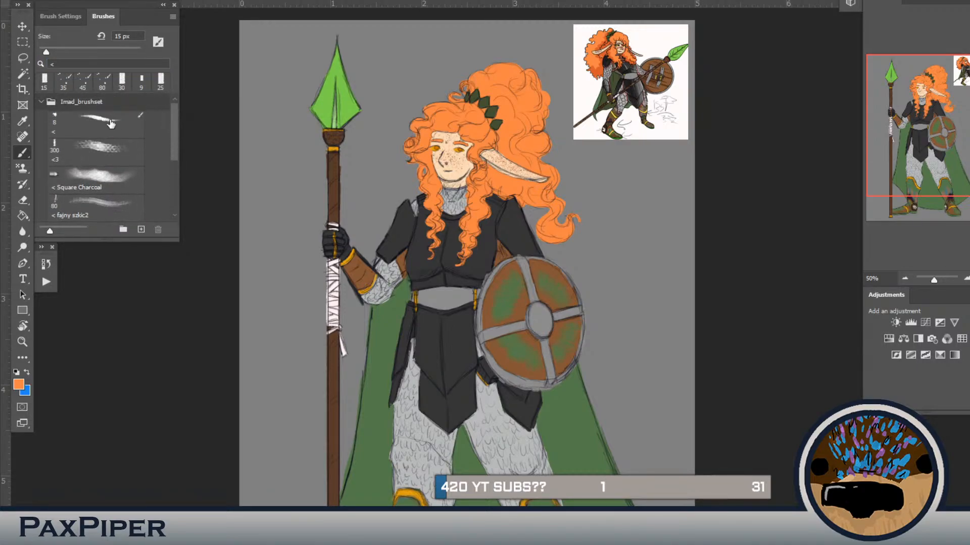
{"action": "left_click", "coordinate": [96, 124]}
{"action": "key", "text": "d"}
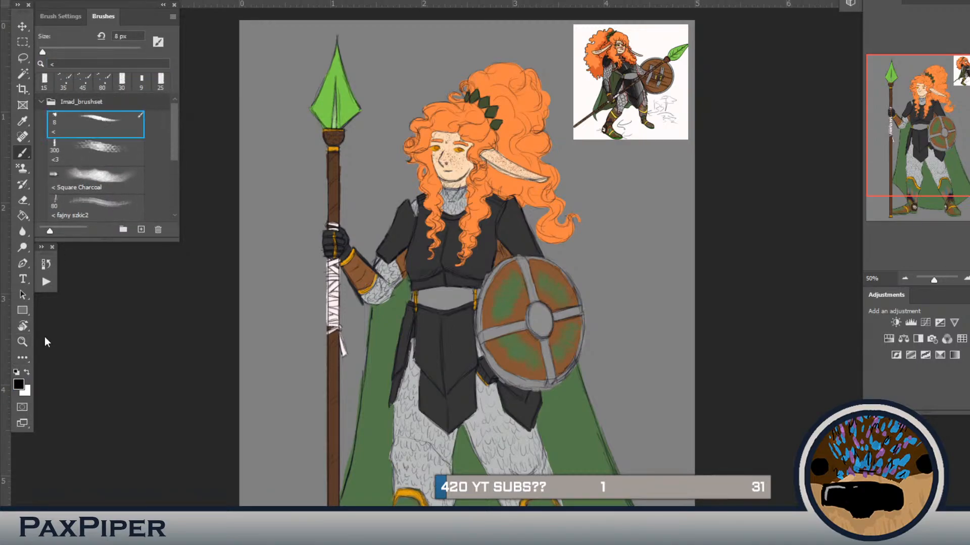
Step: Enlarge the brush to 9 px, switch to white and dab a highlight on the eye nearer the long ear
{"action": "key", "text": "ctrl+plus"}
{"action": "key", "text": "ctrl+plus"}
{"action": "left_click_drag", "start_coordinate": [442, 223], "coordinate": [522, 365]}
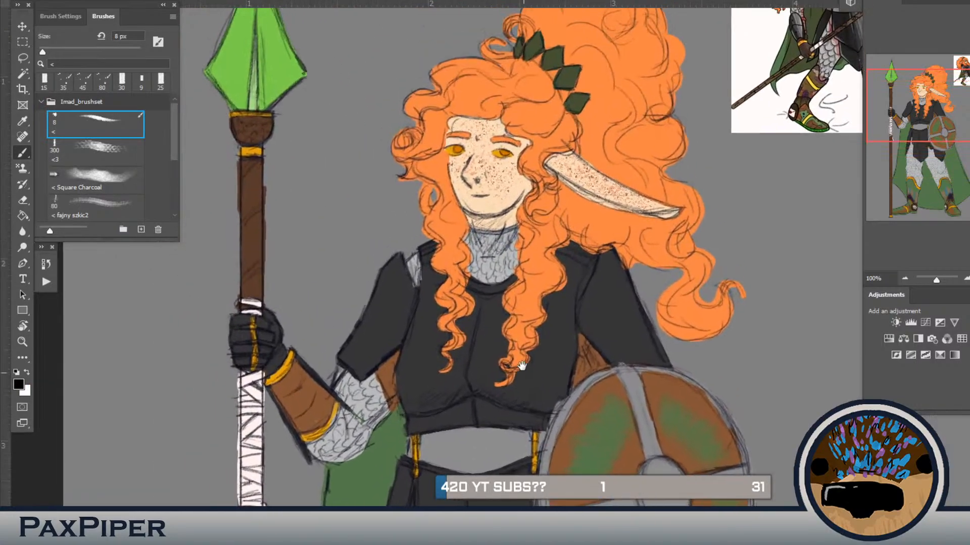
{"action": "key", "text": "bracketright"}
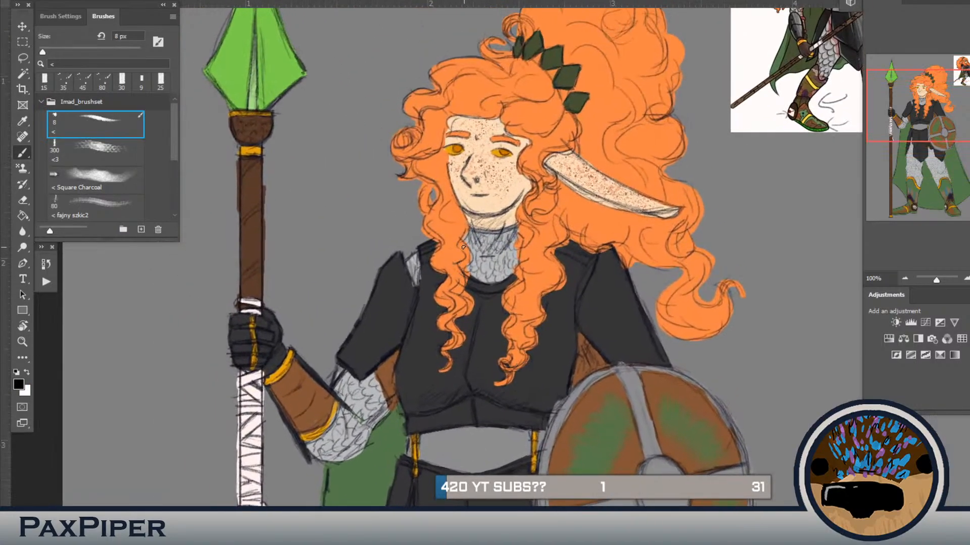
{"action": "key", "text": "x"}
{"action": "left_click", "coordinate": [500, 152]}
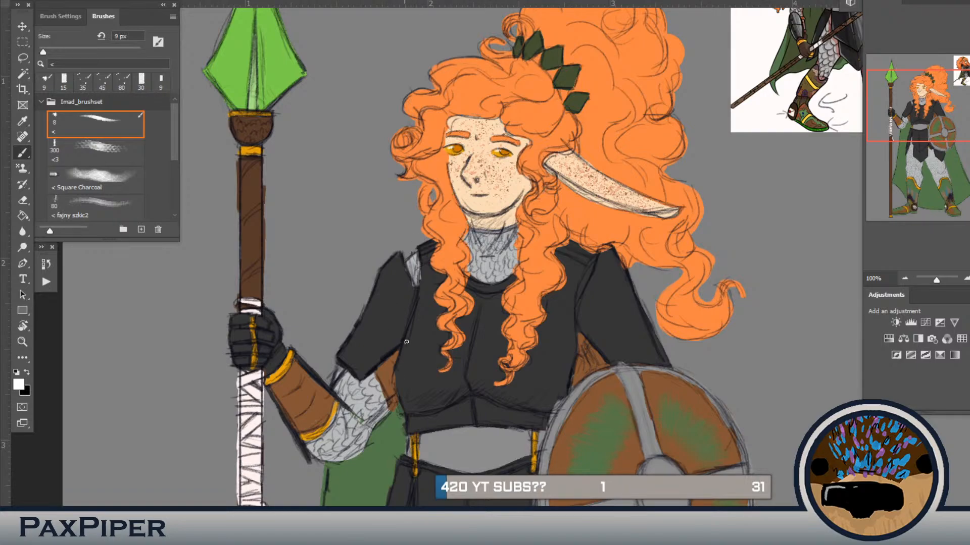
Step: Sketch thin white highlights along the breastplate's side edge, on the spear arm's upper plate and on the black glove at 9 px
{"action": "mouse_move", "coordinate": [416, 313]}
{"action": "left_mouse_down"}
{"action": "mouse_move", "coordinate": [397, 367]}
{"action": "mouse_move", "coordinate": [405, 408]}
{"action": "mouse_move", "coordinate": [400, 363]}
{"action": "left_mouse_up"}
{"action": "left_click_drag", "start_coordinate": [391, 269], "coordinate": [365, 327]}
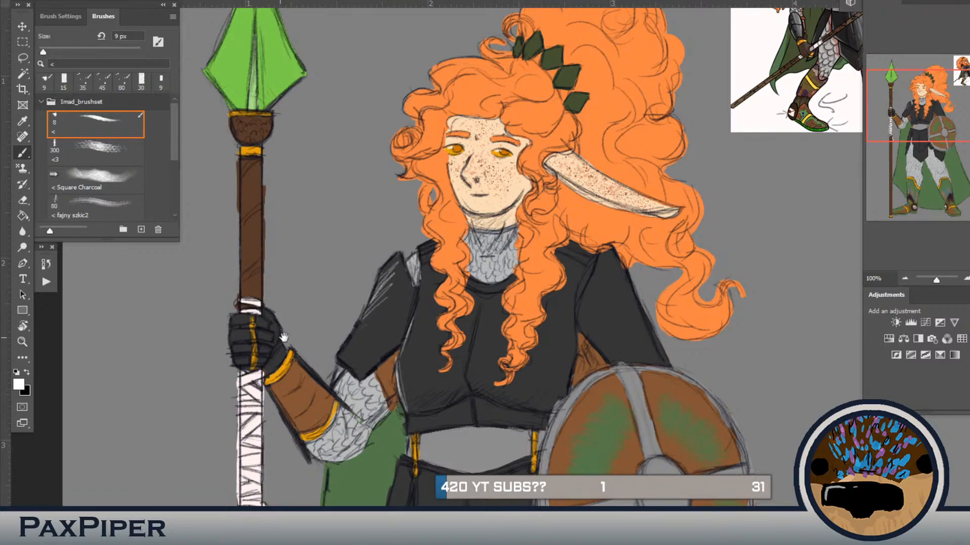
{"action": "mouse_move", "coordinate": [284, 338]}
{"action": "left_mouse_down"}
{"action": "mouse_move", "coordinate": [428, 302]}
{"action": "mouse_move", "coordinate": [379, 291]}
{"action": "left_mouse_up"}
{"action": "left_click_drag", "start_coordinate": [388, 285], "coordinate": [380, 319]}
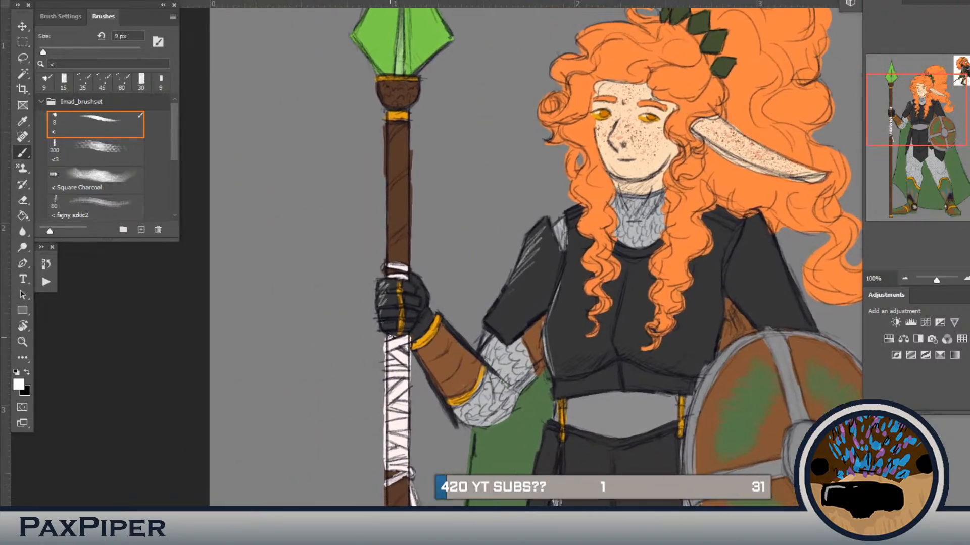
{"action": "key", "text": "ctrl+minus"}
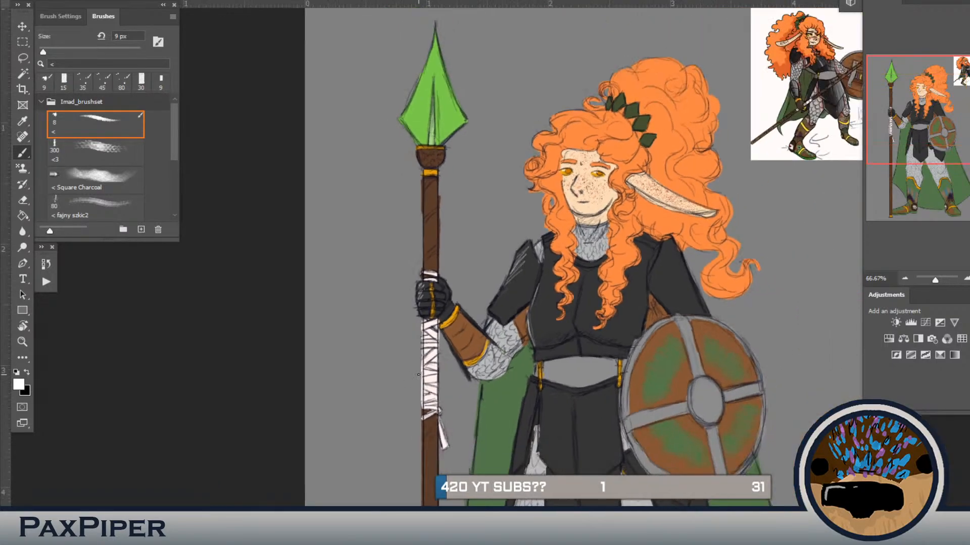
Step: Sketch thin white highlights along the edges of the black waist and hip plates with the 9 px brush
{"action": "left_click_drag", "start_coordinate": [581, 277], "coordinate": [489, 156]}
{"action": "left_click_drag", "start_coordinate": [455, 275], "coordinate": [452, 337]}
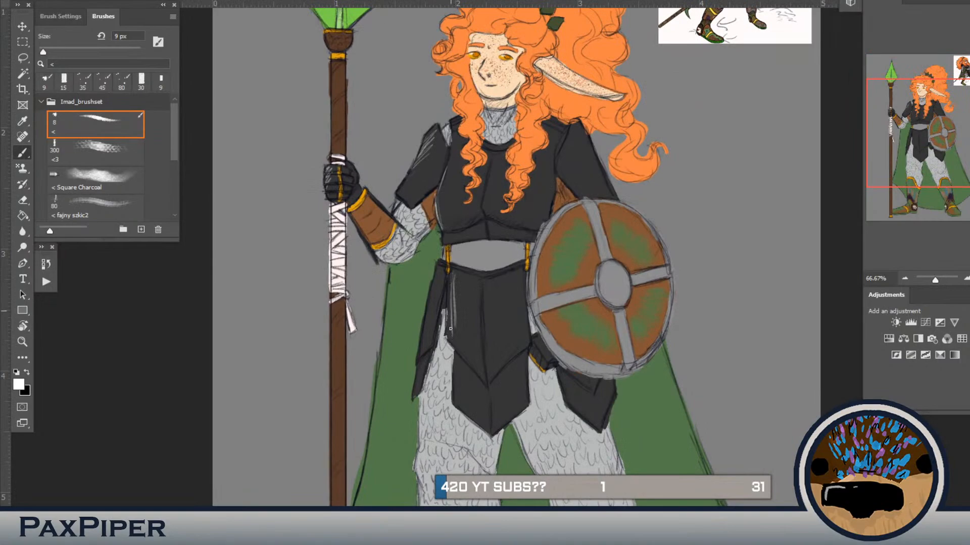
{"action": "key", "text": "ctrl+z"}
{"action": "key", "text": "ctrl+z"}
{"action": "mouse_move", "coordinate": [451, 289]}
{"action": "left_mouse_down"}
{"action": "mouse_move", "coordinate": [451, 339]}
{"action": "mouse_move", "coordinate": [449, 320]}
{"action": "mouse_move", "coordinate": [478, 369]}
{"action": "mouse_move", "coordinate": [461, 352]}
{"action": "mouse_move", "coordinate": [449, 279]}
{"action": "mouse_move", "coordinate": [440, 298]}
{"action": "mouse_move", "coordinate": [437, 276]}
{"action": "mouse_move", "coordinate": [419, 383]}
{"action": "left_mouse_up"}
{"action": "mouse_move", "coordinate": [457, 358]}
{"action": "left_mouse_down"}
{"action": "mouse_move", "coordinate": [482, 431]}
{"action": "mouse_move", "coordinate": [464, 414]}
{"action": "mouse_move", "coordinate": [459, 373]}
{"action": "left_mouse_up"}
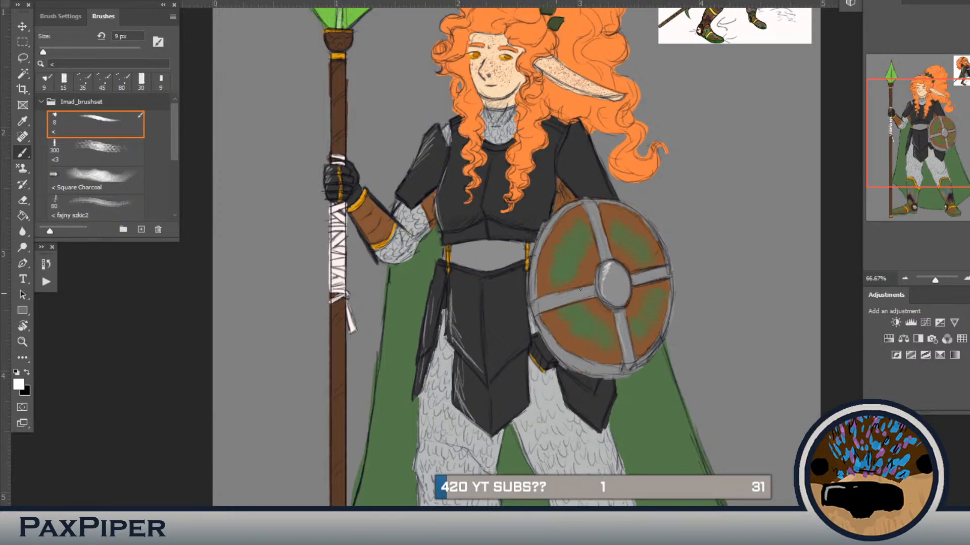
Step: Highlight the shield's boss and draw thin white lines radiating across its green and brown panels
{"action": "left_click_drag", "start_coordinate": [581, 289], "coordinate": [546, 303]}
{"action": "mouse_move", "coordinate": [554, 219]}
{"action": "left_mouse_down"}
{"action": "mouse_move", "coordinate": [533, 259]}
{"action": "mouse_move", "coordinate": [555, 247]}
{"action": "left_mouse_up"}
{"action": "left_click_drag", "start_coordinate": [644, 258], "coordinate": [658, 246]}
{"action": "mouse_move", "coordinate": [648, 294]}
{"action": "left_mouse_down"}
{"action": "mouse_move", "coordinate": [664, 305]}
{"action": "mouse_move", "coordinate": [652, 336]}
{"action": "left_mouse_up"}
{"action": "mouse_move", "coordinate": [635, 325]}
{"action": "left_mouse_down"}
{"action": "mouse_move", "coordinate": [640, 351]}
{"action": "mouse_move", "coordinate": [594, 335]}
{"action": "mouse_move", "coordinate": [614, 324]}
{"action": "mouse_move", "coordinate": [589, 343]}
{"action": "left_mouse_up"}
{"action": "mouse_move", "coordinate": [595, 311]}
{"action": "left_mouse_down"}
{"action": "mouse_move", "coordinate": [569, 334]}
{"action": "mouse_move", "coordinate": [562, 316]}
{"action": "left_mouse_up"}
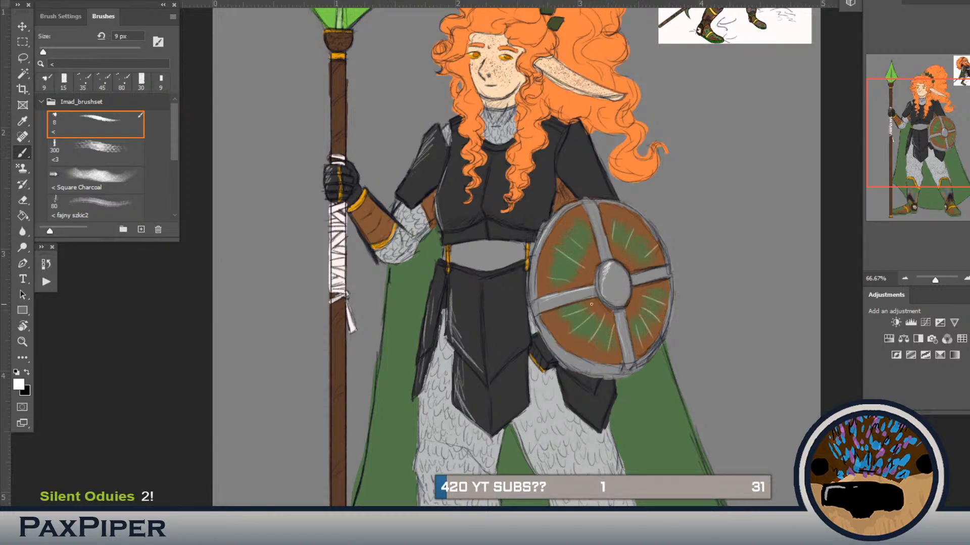
Step: Switch to black and add thin dark lines radiating from the boss across the shield's panels
{"action": "key", "text": "x"}
{"action": "key", "text": "ctrl+z"}
{"action": "key", "text": "ctrl+z"}
{"action": "key", "text": "ctrl+z"}
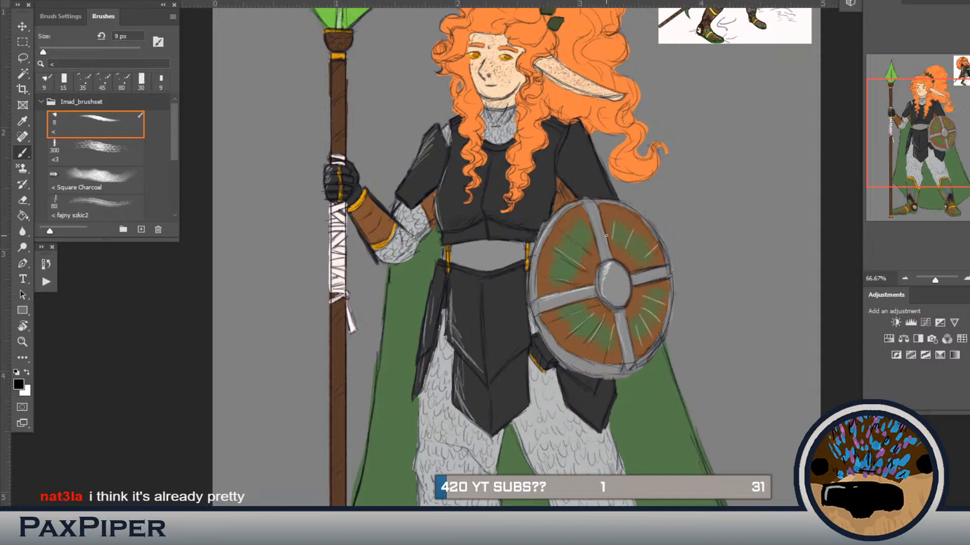
{"action": "left_click_drag", "start_coordinate": [624, 249], "coordinate": [633, 228]}
Step: Switch back to white and sketch highlights on the breastplate's lower edge and the shield arm's upper plate
{"action": "key", "text": "x"}
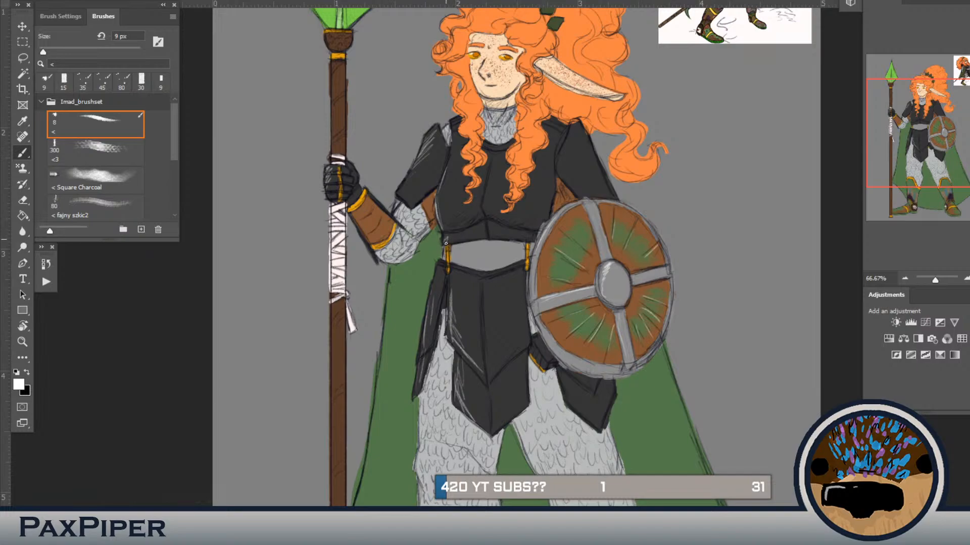
{"action": "left_click_drag", "start_coordinate": [446, 244], "coordinate": [459, 236]}
{"action": "left_click_drag", "start_coordinate": [474, 294], "coordinate": [507, 311]}
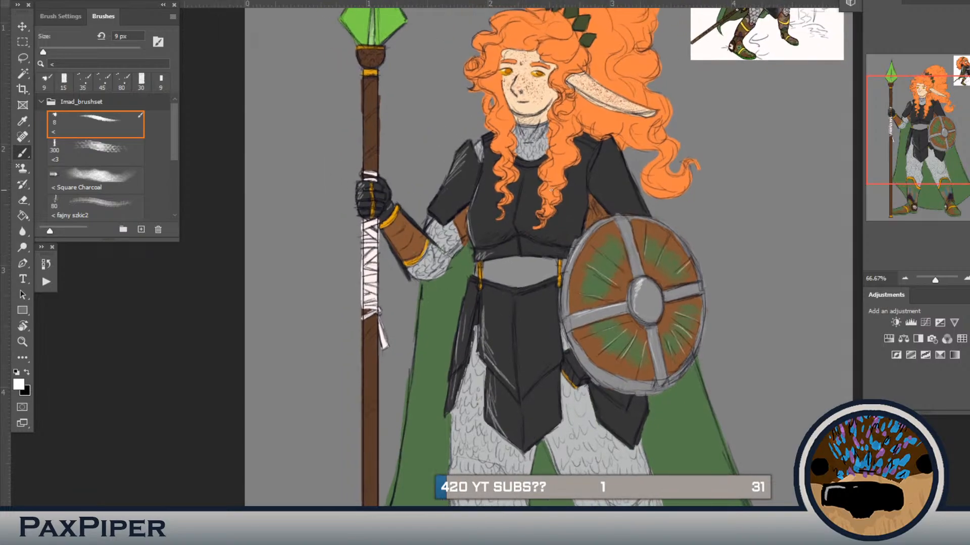
{"action": "mouse_move", "coordinate": [598, 163]}
{"action": "left_mouse_down"}
{"action": "mouse_move", "coordinate": [602, 200]}
{"action": "mouse_move", "coordinate": [607, 188]}
{"action": "mouse_move", "coordinate": [613, 208]}
{"action": "left_mouse_up"}
Step: Hatch thin white highlights down the outer sides of the green boots and across the toe
{"action": "scroll", "coordinate": [581, 428], "scroll_direction": "down", "scroll_amount": 3}
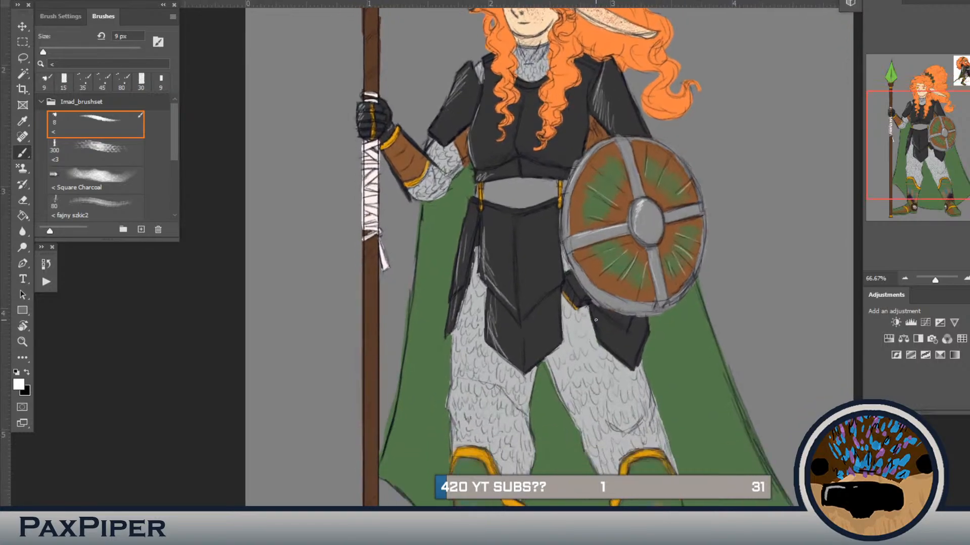
{"action": "scroll", "coordinate": [601, 328], "scroll_direction": "down", "scroll_amount": 5}
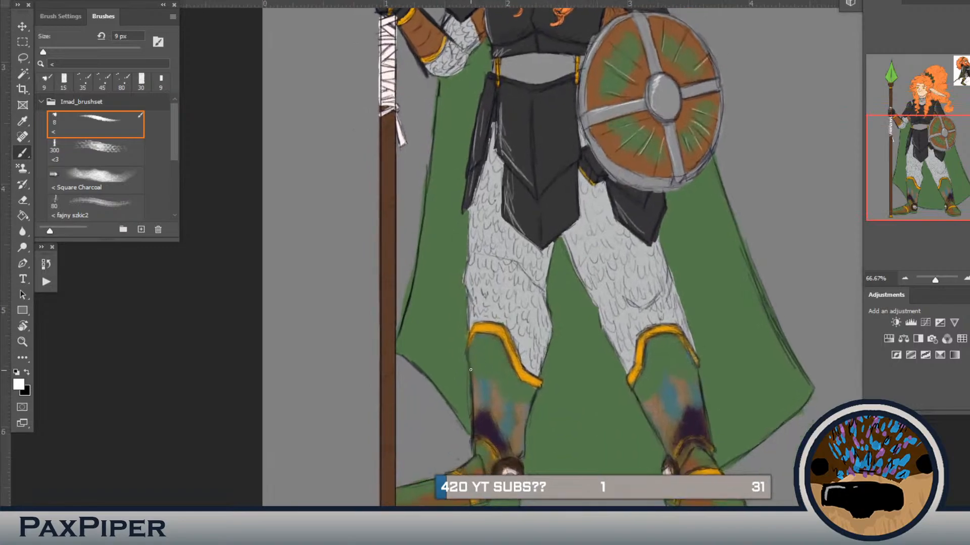
{"action": "left_click_drag", "start_coordinate": [472, 344], "coordinate": [490, 432]}
{"action": "left_click_drag", "start_coordinate": [466, 471], "coordinate": [474, 460]}
{"action": "mouse_move", "coordinate": [410, 486]}
{"action": "left_mouse_down"}
{"action": "mouse_move", "coordinate": [432, 480]}
{"action": "mouse_move", "coordinate": [401, 490]}
{"action": "mouse_move", "coordinate": [429, 497]}
{"action": "left_mouse_up"}
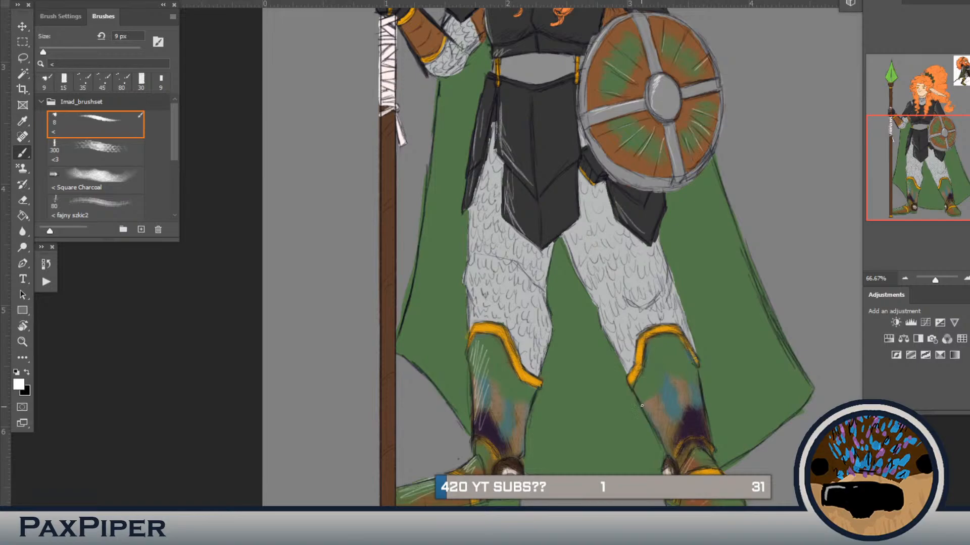
Step: Enlarge the brush to 30 px and dab white highlights on the mail scales of the leg nearer the spear
{"action": "mouse_move", "coordinate": [582, 269]}
{"action": "left_mouse_down"}
{"action": "mouse_move", "coordinate": [580, 378]}
{"action": "mouse_move", "coordinate": [526, 389]}
{"action": "mouse_move", "coordinate": [489, 422]}
{"action": "left_mouse_up"}
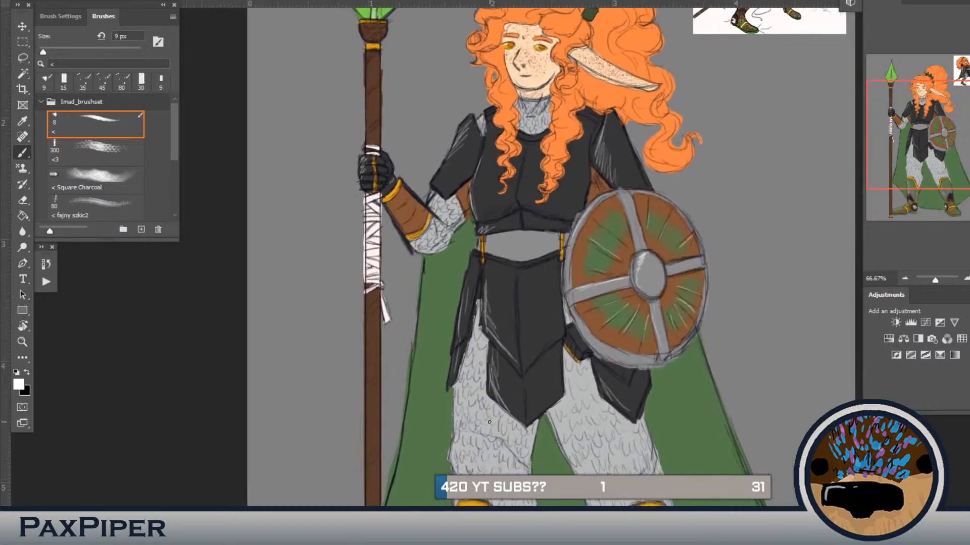
{"action": "key", "text": "bracketright"}
{"action": "key", "text": "bracketright"}
{"action": "key", "text": "bracketright"}
{"action": "mouse_move", "coordinate": [468, 397]}
{"action": "left_mouse_down"}
{"action": "mouse_move", "coordinate": [457, 449]}
{"action": "mouse_move", "coordinate": [474, 454]}
{"action": "left_mouse_up"}
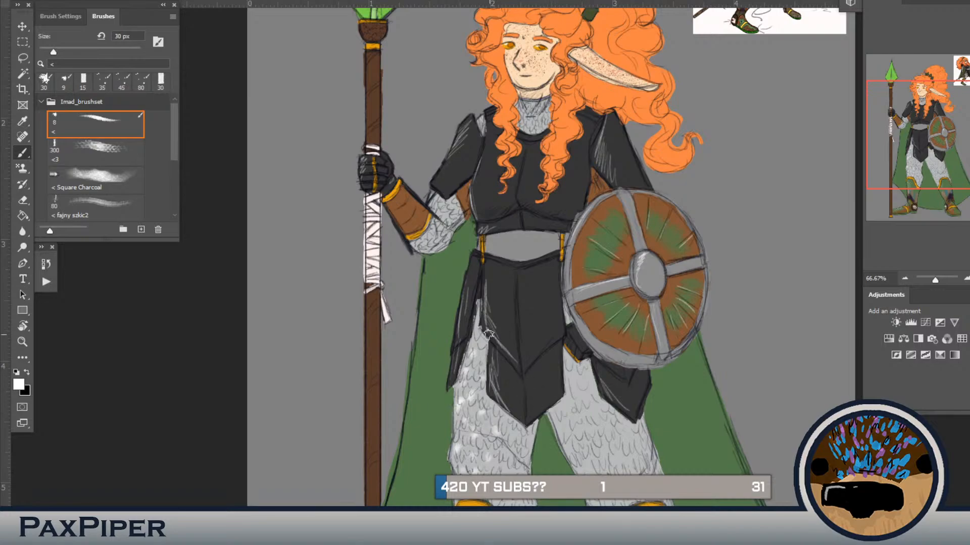
Step: Dab white highlights over the mail scales of the leg below the shield at 30 px
{"action": "scroll", "coordinate": [556, 404], "scroll_direction": "down", "scroll_amount": 3}
{"action": "scroll", "coordinate": [545, 323], "scroll_direction": "right", "scroll_amount": 1}
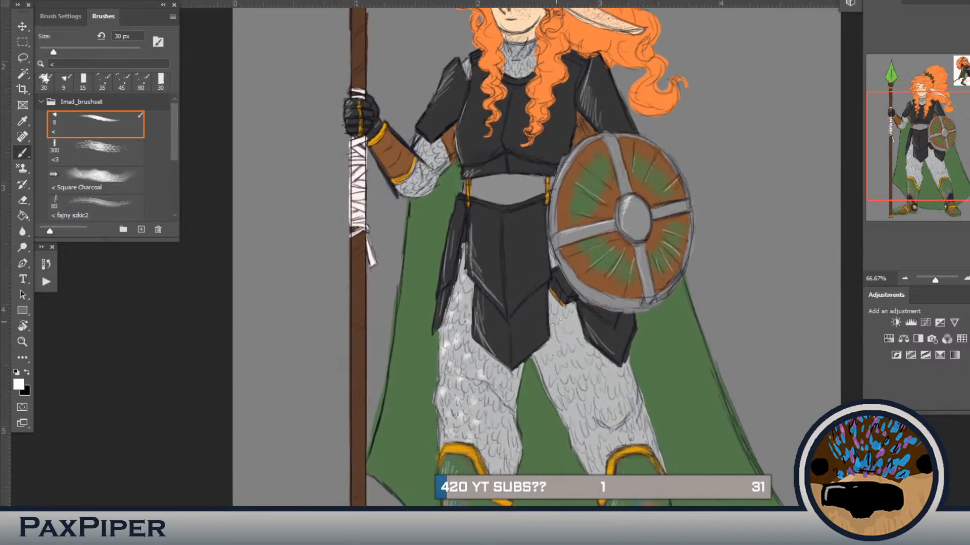
{"action": "left_click", "coordinate": [566, 328]}
{"action": "left_click", "coordinate": [551, 345]}
{"action": "left_click", "coordinate": [545, 360]}
{"action": "left_click", "coordinate": [555, 373]}
{"action": "left_click", "coordinate": [569, 358]}
{"action": "left_click", "coordinate": [563, 347]}
{"action": "left_click", "coordinate": [573, 378]}
{"action": "left_click", "coordinate": [570, 394]}
{"action": "left_click", "coordinate": [562, 398]}
{"action": "left_click", "coordinate": [572, 404]}
{"action": "left_click", "coordinate": [583, 419]}
{"action": "left_click", "coordinate": [582, 443]}
{"action": "left_click", "coordinate": [597, 456]}
{"action": "left_click", "coordinate": [613, 441]}
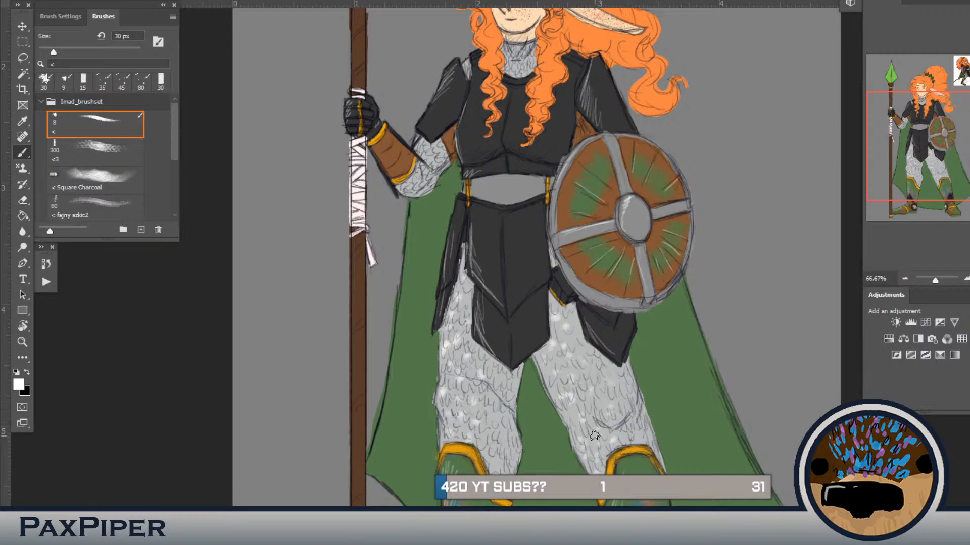
Step: Reduce the brush to 20 px and draw short white highlight streaks down the spear
{"action": "scroll", "coordinate": [548, 324], "scroll_direction": "down", "scroll_amount": 2}
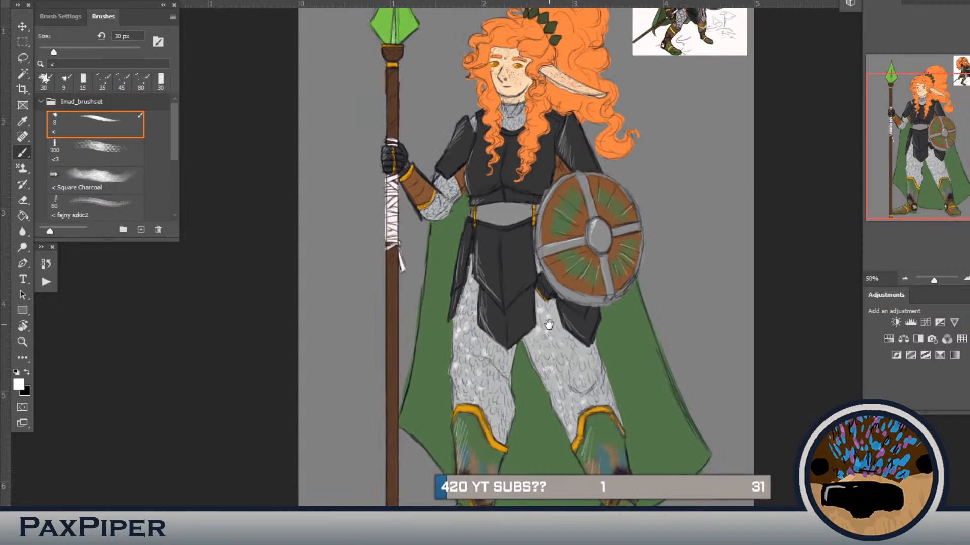
{"action": "left_click_drag", "start_coordinate": [548, 324], "coordinate": [487, 355]}
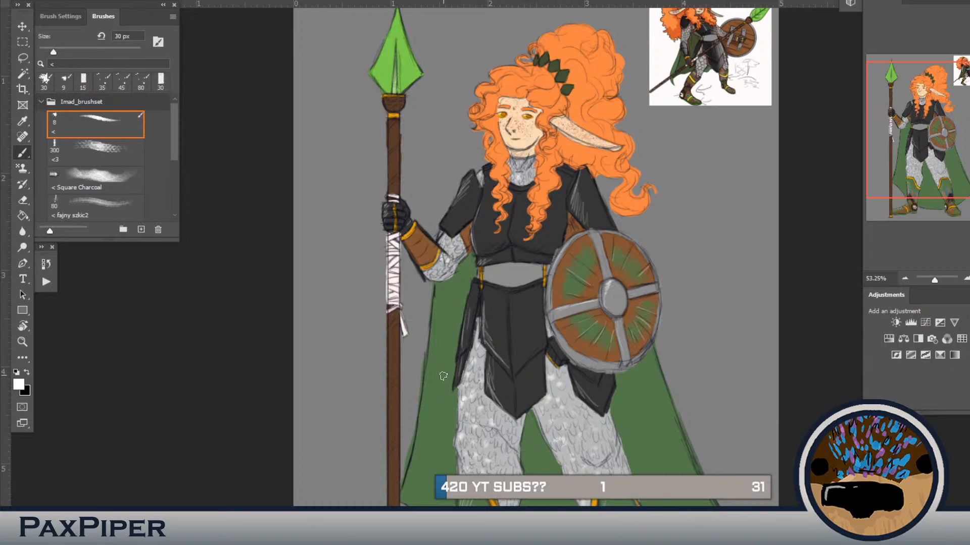
{"action": "key", "text": "bracketleft"}
{"action": "left_click_drag", "start_coordinate": [443, 355], "coordinate": [455, 386]}
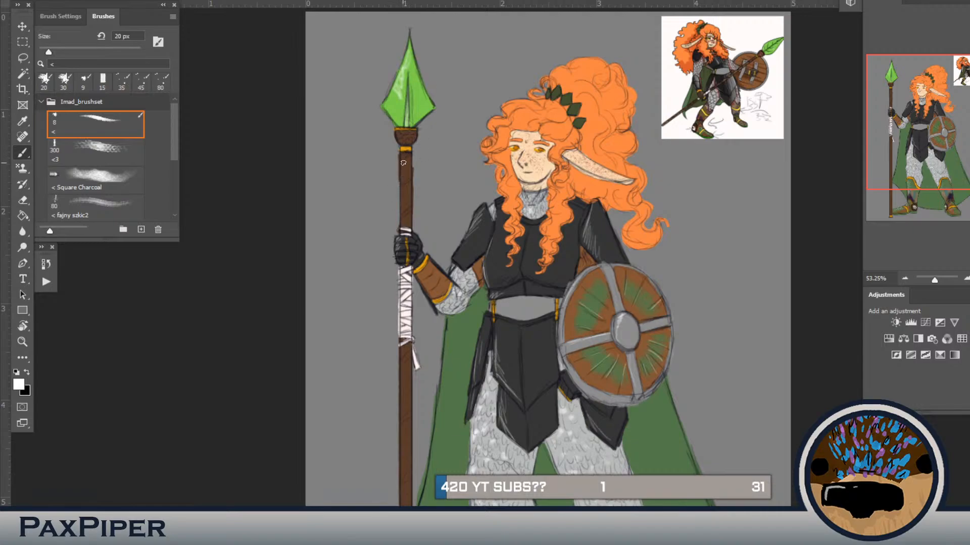
{"action": "left_click_drag", "start_coordinate": [411, 174], "coordinate": [401, 190]}
{"action": "left_click_drag", "start_coordinate": [403, 363], "coordinate": [423, 305]}
{"action": "left_click_drag", "start_coordinate": [428, 346], "coordinate": [422, 383]}
{"action": "left_click_drag", "start_coordinate": [425, 379], "coordinate": [421, 425]}
{"action": "left_click_drag", "start_coordinate": [428, 418], "coordinate": [421, 448]}
{"action": "left_click_drag", "start_coordinate": [430, 493], "coordinate": [426, 505]}
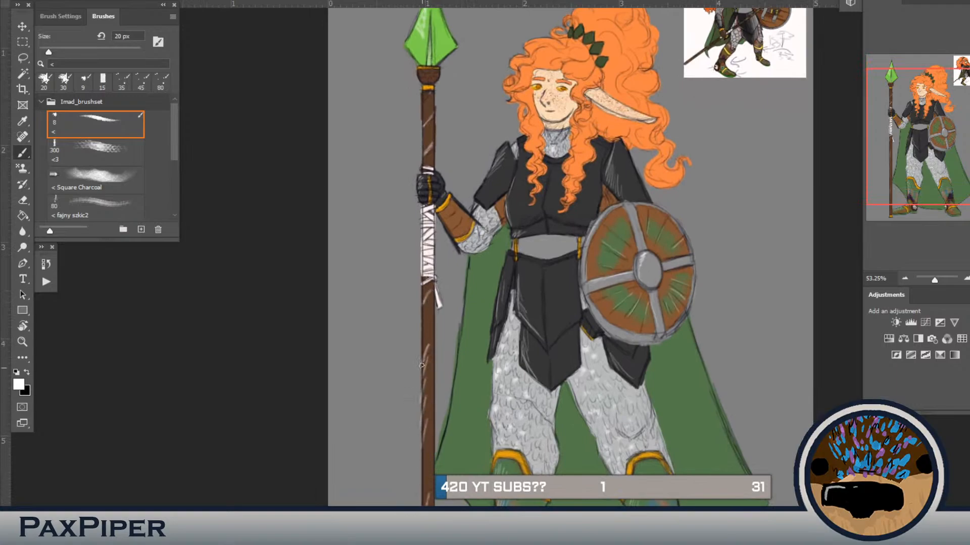
Step: Switch to black at 10 px and hatch fold lines on the green cape beside and between the legs
{"action": "left_click_drag", "start_coordinate": [455, 438], "coordinate": [391, 397]}
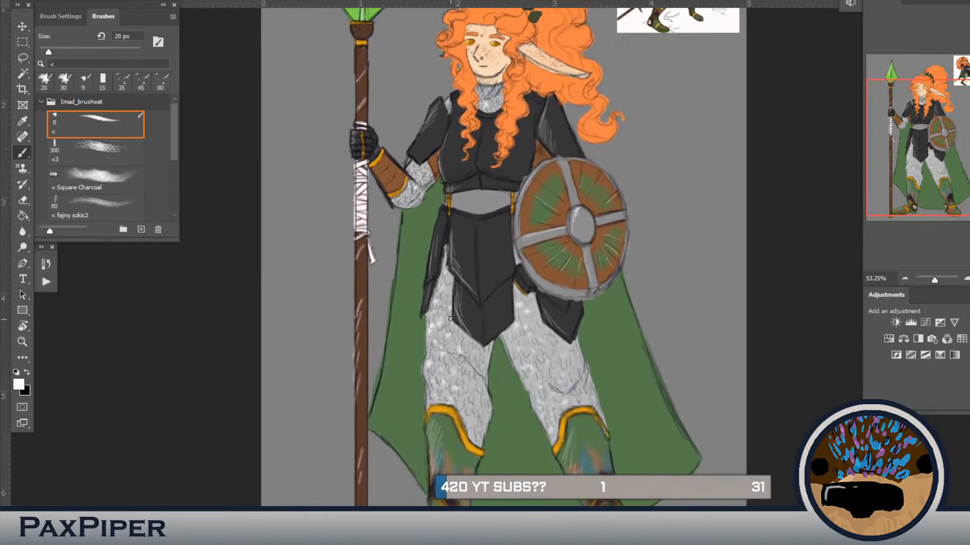
{"action": "key", "text": "x"}
{"action": "key", "text": "bracketleft"}
{"action": "left_click_drag", "start_coordinate": [420, 343], "coordinate": [413, 374]}
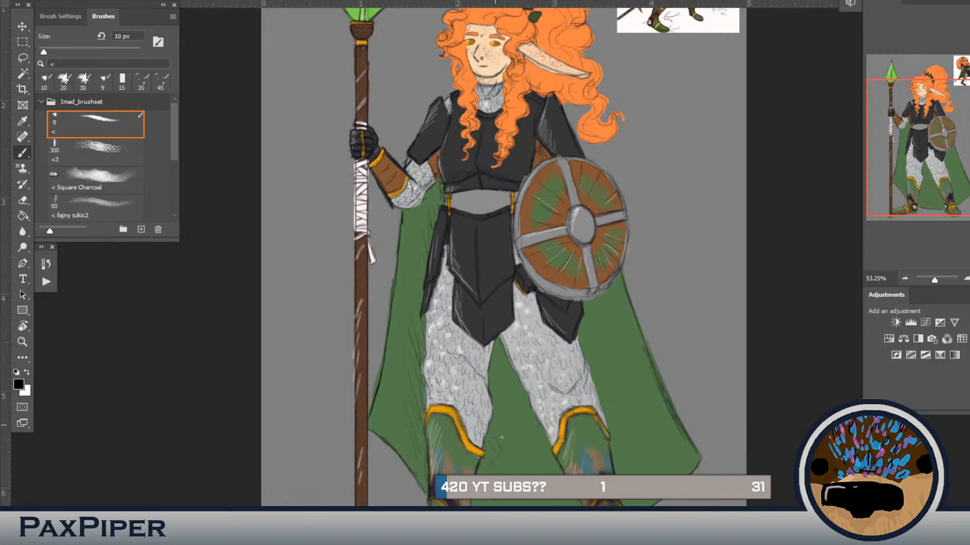
{"action": "left_click_drag", "start_coordinate": [505, 404], "coordinate": [508, 382]}
{"action": "left_click_drag", "start_coordinate": [606, 322], "coordinate": [614, 396]}
{"action": "left_click_drag", "start_coordinate": [619, 373], "coordinate": [624, 424]}
{"action": "left_click_drag", "start_coordinate": [598, 312], "coordinate": [596, 327]}
{"action": "left_click_drag", "start_coordinate": [601, 308], "coordinate": [599, 324]}
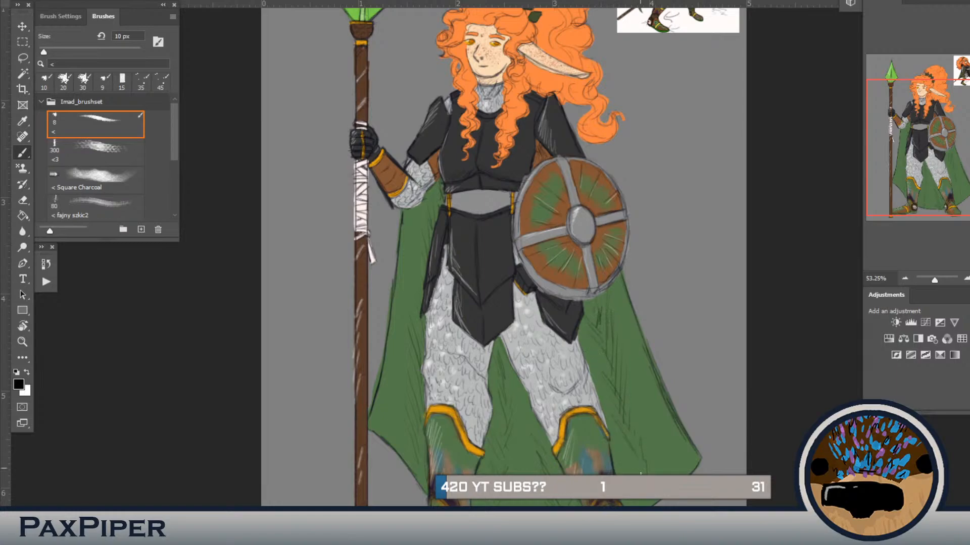
{"action": "left_click_drag", "start_coordinate": [636, 460], "coordinate": [644, 474]}
Step: Shade under the chin and add thin black strand lines to the hair around the ear and ponytail
{"action": "scroll", "coordinate": [598, 417], "scroll_direction": "down", "scroll_amount": 3}
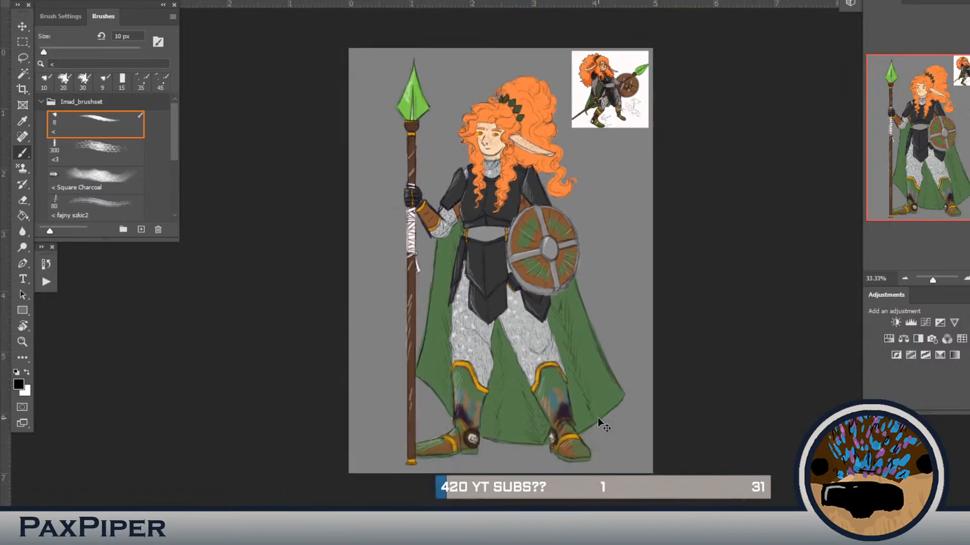
{"action": "scroll", "coordinate": [598, 417], "scroll_direction": "up", "scroll_amount": 3}
{"action": "left_click_drag", "start_coordinate": [563, 254], "coordinate": [548, 368]}
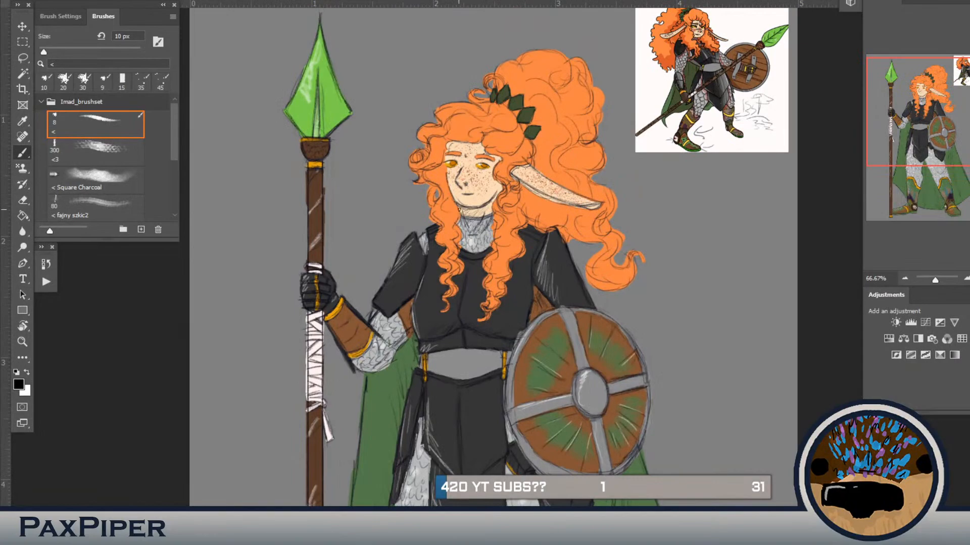
{"action": "left_click_drag", "start_coordinate": [460, 215], "coordinate": [478, 239]}
{"action": "left_click_drag", "start_coordinate": [525, 190], "coordinate": [542, 225]}
{"action": "left_click_drag", "start_coordinate": [535, 144], "coordinate": [541, 173]}
{"action": "left_click_drag", "start_coordinate": [542, 165], "coordinate": [545, 178]}
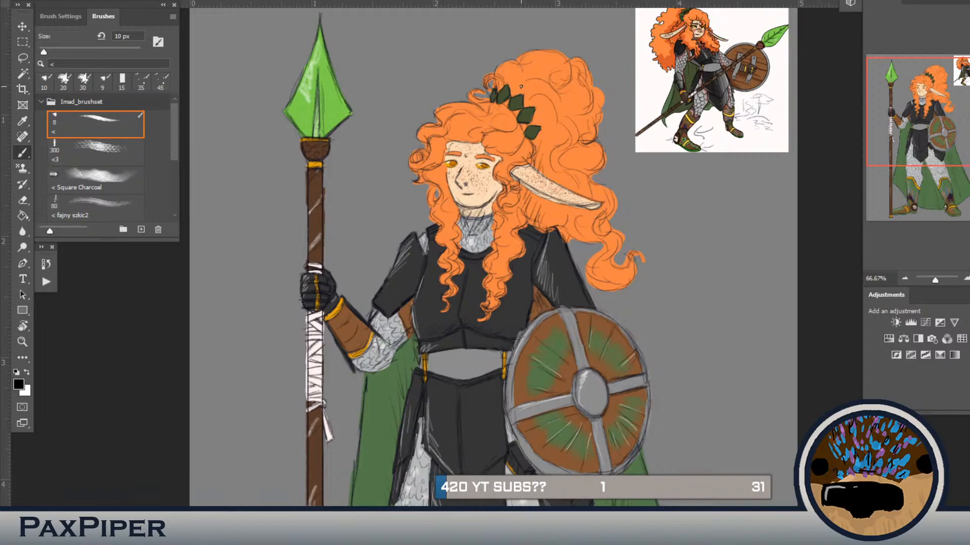
{"action": "left_click_drag", "start_coordinate": [505, 72], "coordinate": [522, 93]}
{"action": "left_click_drag", "start_coordinate": [565, 148], "coordinate": [569, 160]}
{"action": "left_click_drag", "start_coordinate": [567, 154], "coordinate": [581, 169]}
Step: Delete the reference picture from the upper corner of the canvas
{"action": "left_click_drag", "start_coordinate": [592, 257], "coordinate": [607, 199]}
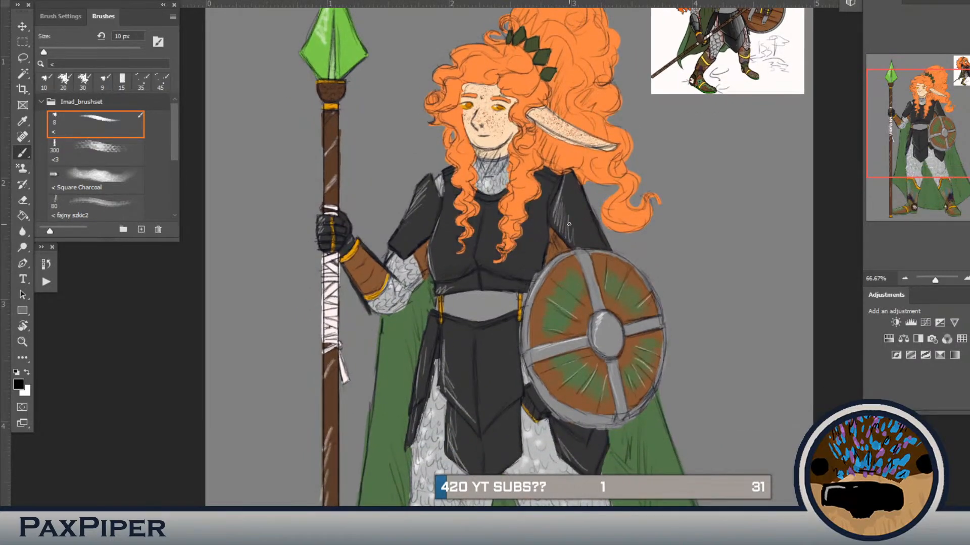
{"action": "key", "text": "ctrl+0"}
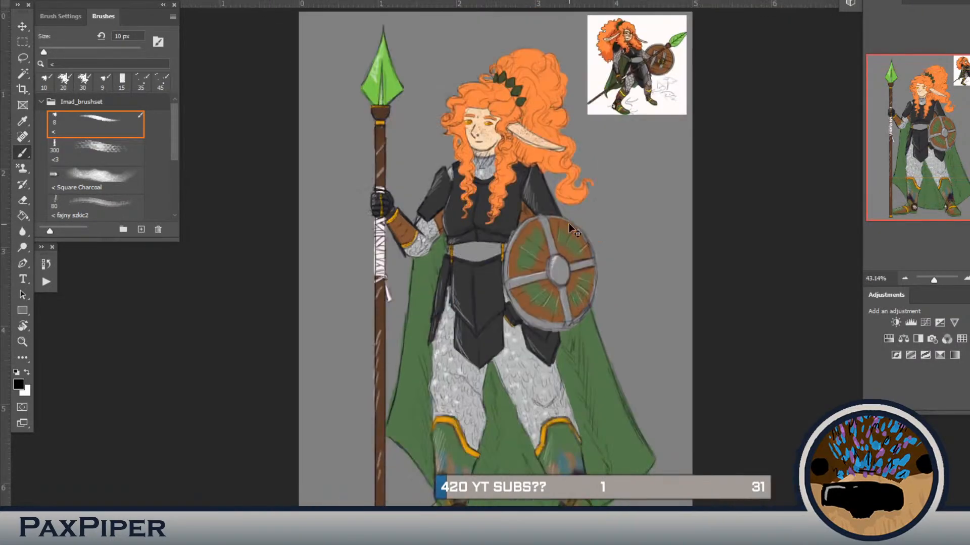
{"action": "key", "text": "ctrl+minus"}
{"action": "key", "text": "ctrl+plus"}
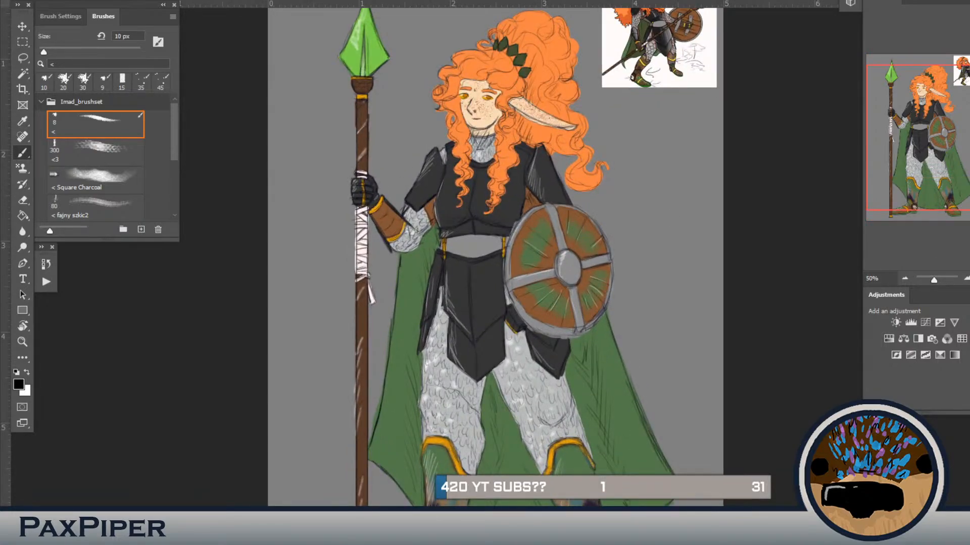
{"action": "key", "text": "Delete"}
{"action": "left_click_drag", "start_coordinate": [722, 381], "coordinate": [771, 404]}
{"action": "key", "text": "ctrl+minus"}
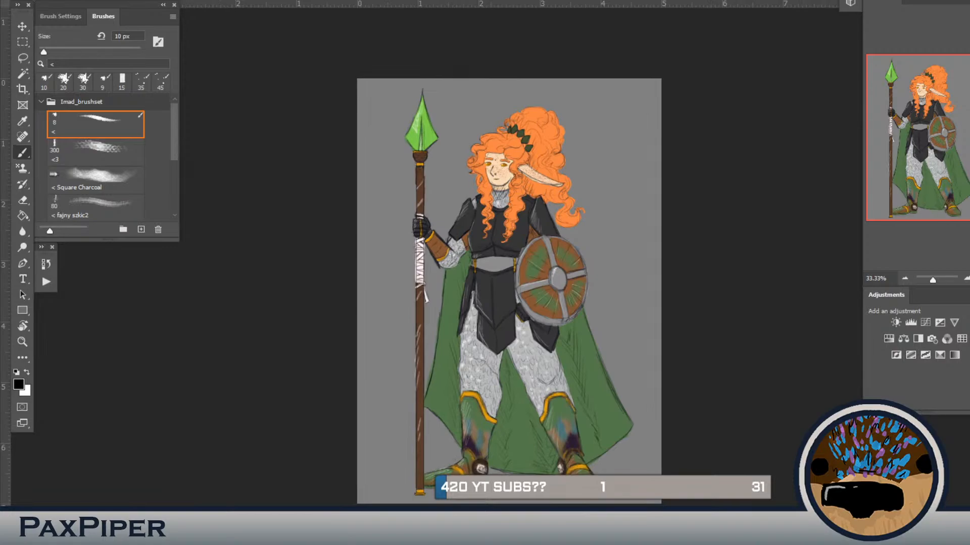
Step: Enlarge the warrior slightly with Free Transform and reposition the figure within the canvas
{"action": "key", "text": "ctrl+t"}
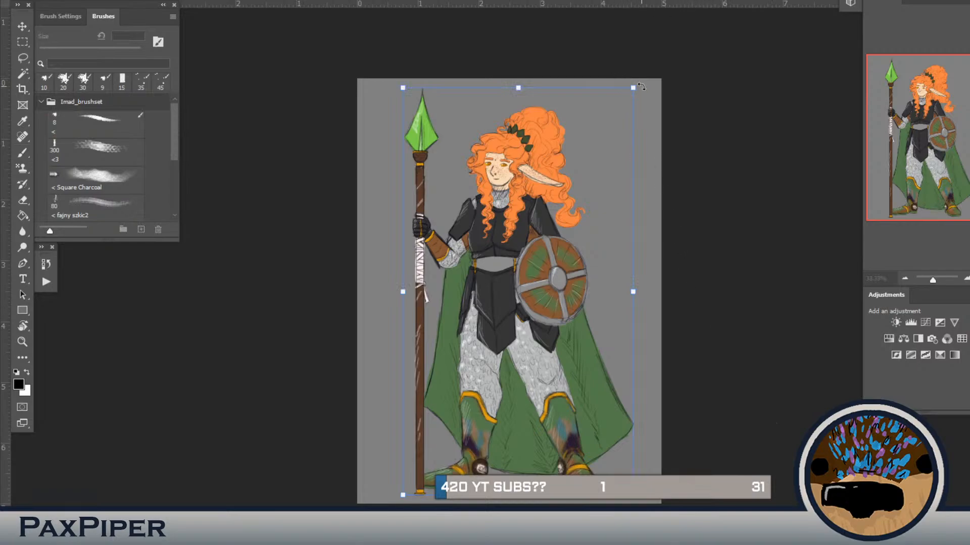
{"action": "left_click_drag", "start_coordinate": [633, 87], "coordinate": [641, 74]}
{"action": "left_click_drag", "start_coordinate": [534, 266], "coordinate": [526, 269]}
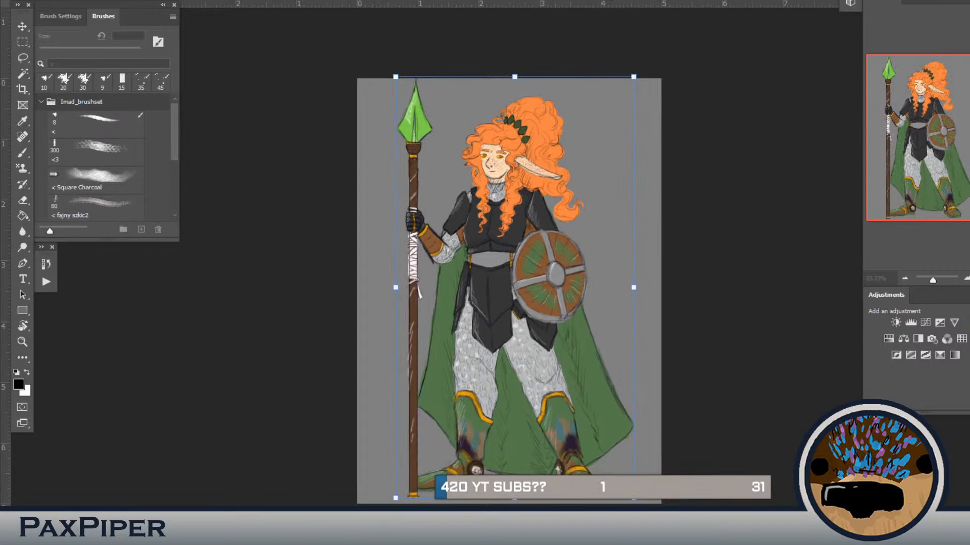
{"action": "key", "text": "Down"}
{"action": "key", "text": "Down"}
{"action": "key", "text": "Down"}
{"action": "key", "text": "Down"}
{"action": "key", "text": "Down"}
{"action": "key", "text": "Down"}
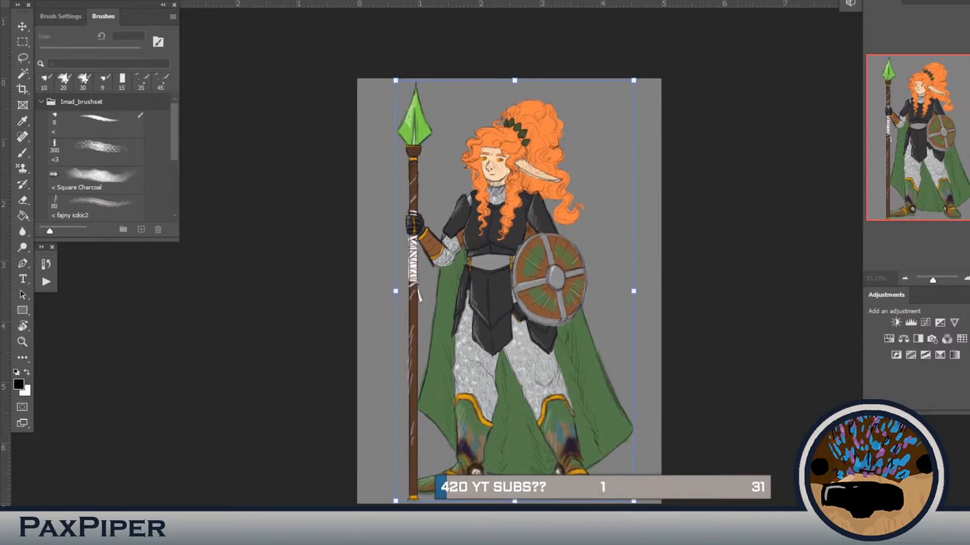
{"action": "key", "text": "Return"}
Step: Draw a circular Elliptical Marquee selection from the top of the hair to the shield's lower rim and activate the Eyedropper
{"action": "key", "text": "b"}
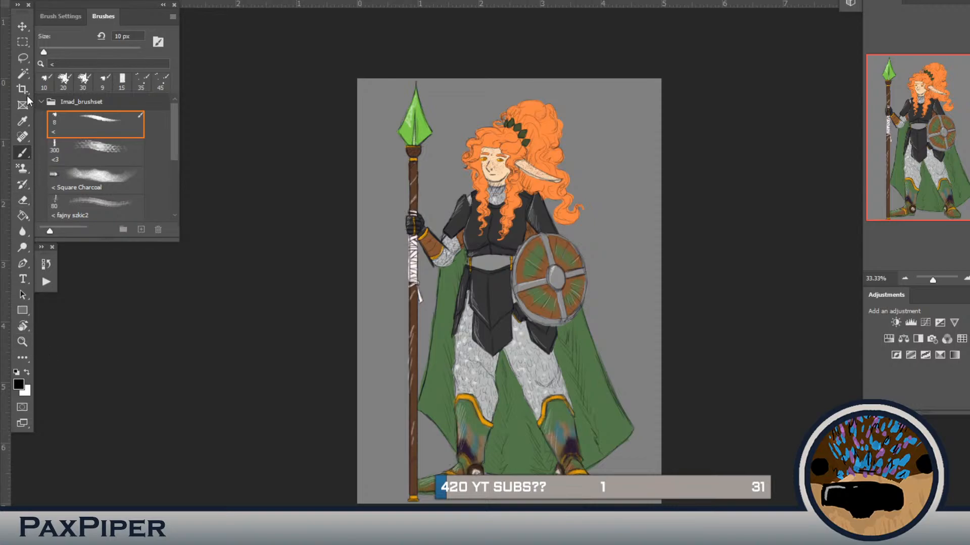
{"action": "left_click", "coordinate": [30, 41]}
{"action": "left_click", "coordinate": [59, 53]}
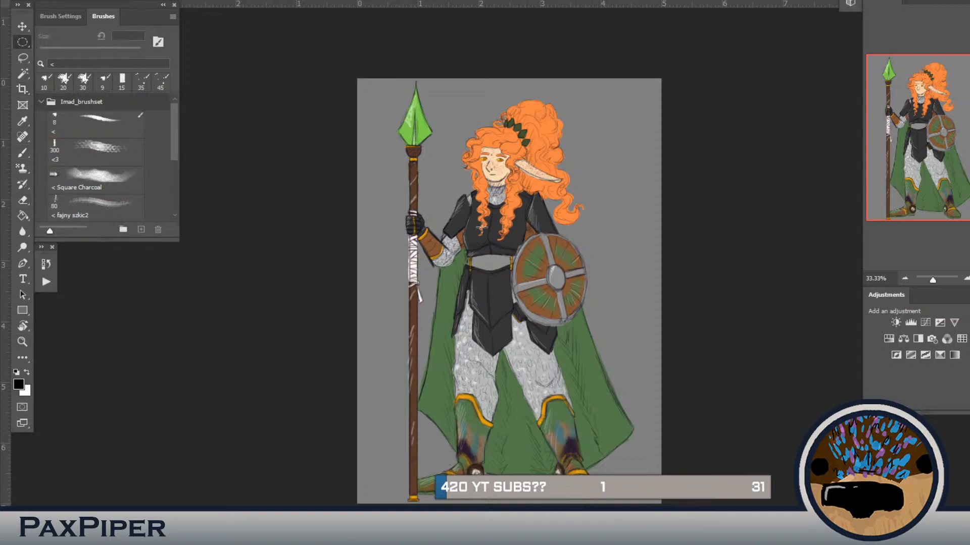
{"action": "left_click_drag", "start_coordinate": [631, 376], "coordinate": [370, 73]}
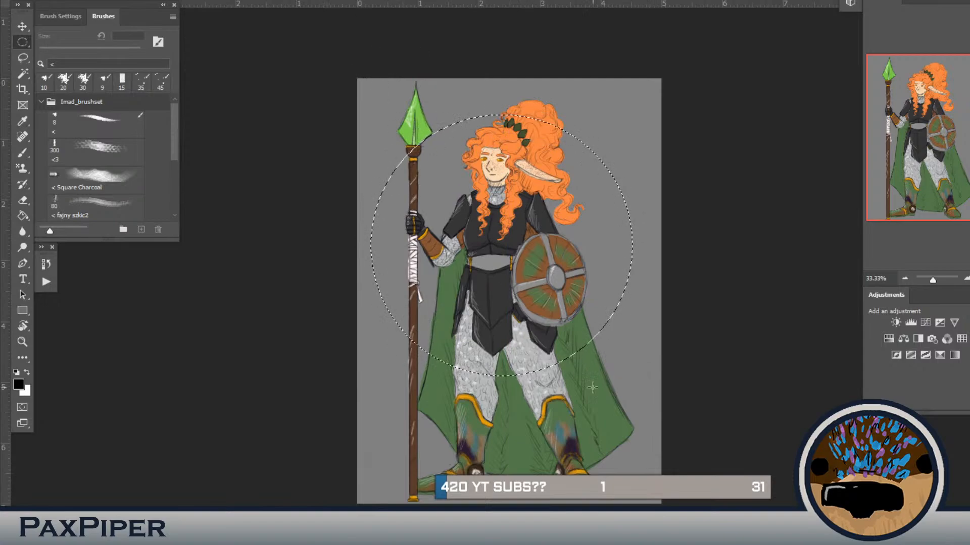
{"action": "left_click", "coordinate": [594, 337]}
{"action": "left_click_drag", "start_coordinate": [628, 321], "coordinate": [400, 97]}
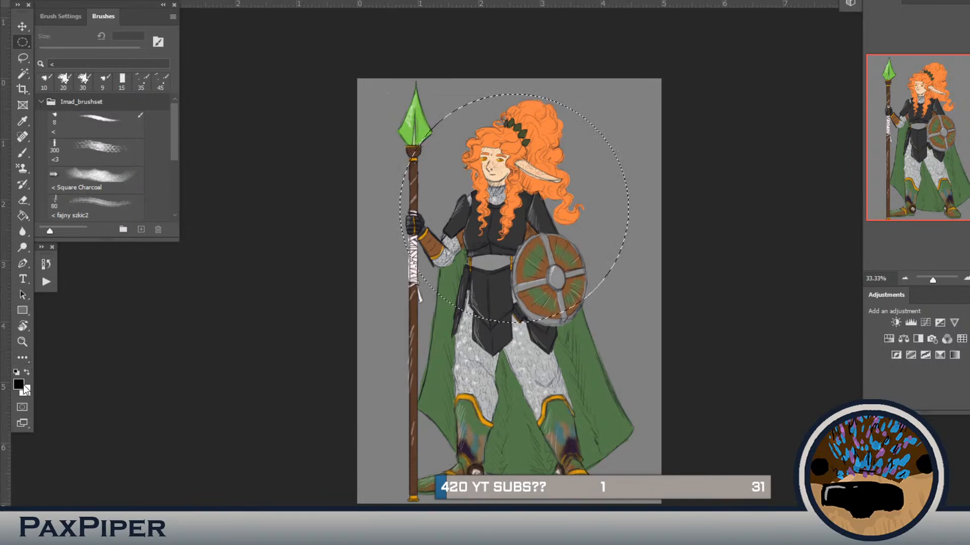
{"action": "key", "text": "i"}
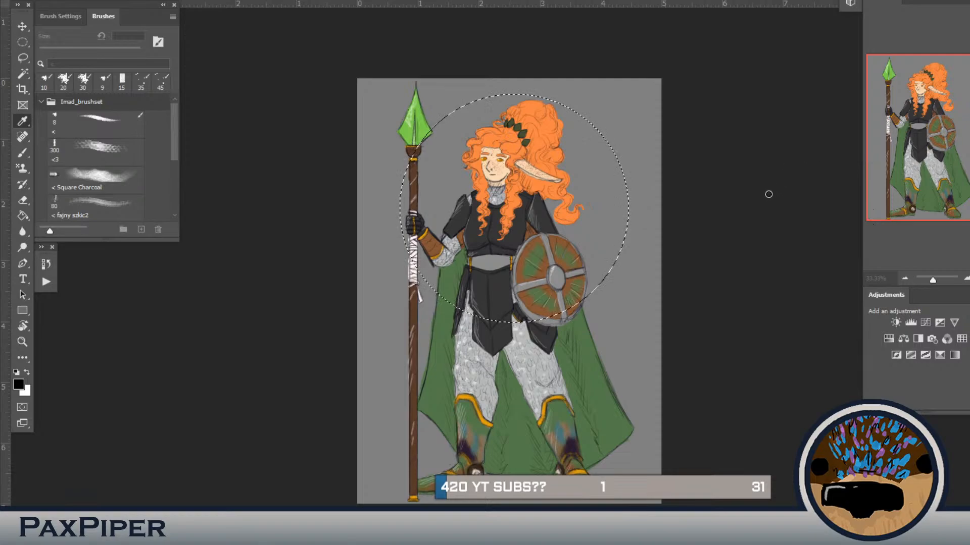
Step: Fill the circular selection behind the warrior with dark blue using the Paint Bucket
{"action": "left_click", "coordinate": [942, 103]}
{"action": "key", "text": "g"}
{"action": "left_click", "coordinate": [543, 235]}
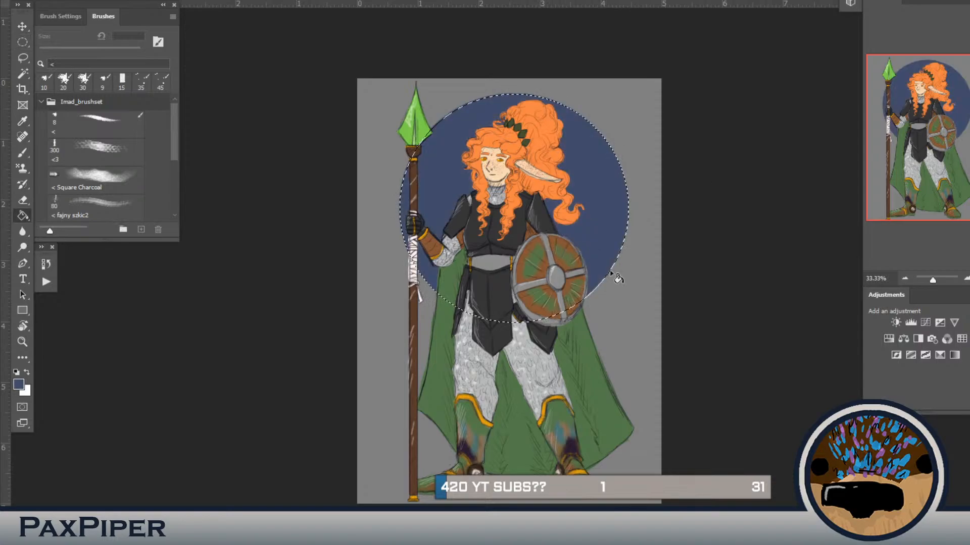
Step: Enlarge the blue circle slightly with Free Transform, reposition it behind the figure, and clear the selection
{"action": "key", "text": "ctrl+t"}
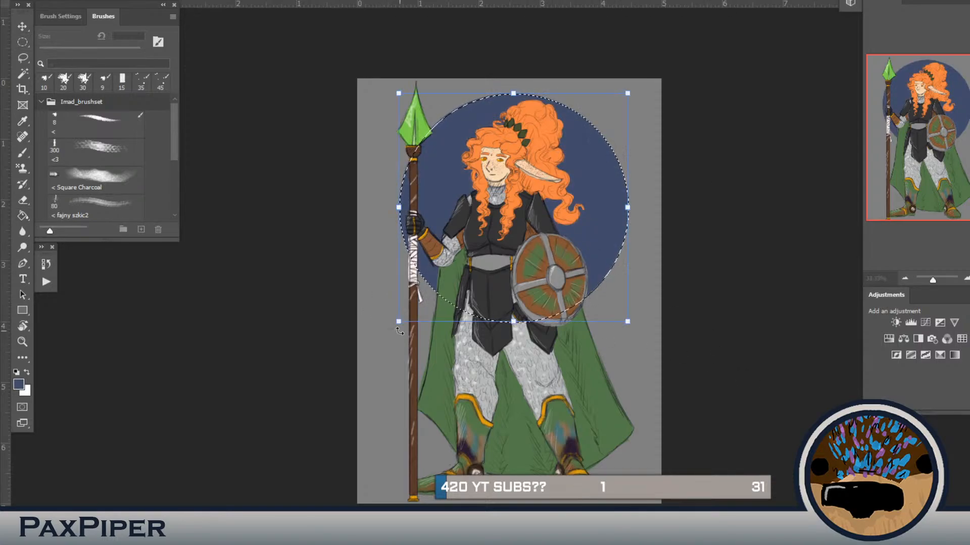
{"action": "left_click_drag", "start_coordinate": [400, 327], "coordinate": [385, 343]}
{"action": "left_click_drag", "start_coordinate": [553, 242], "coordinate": [557, 237]}
{"action": "key", "text": "Return"}
{"action": "key", "text": "g"}
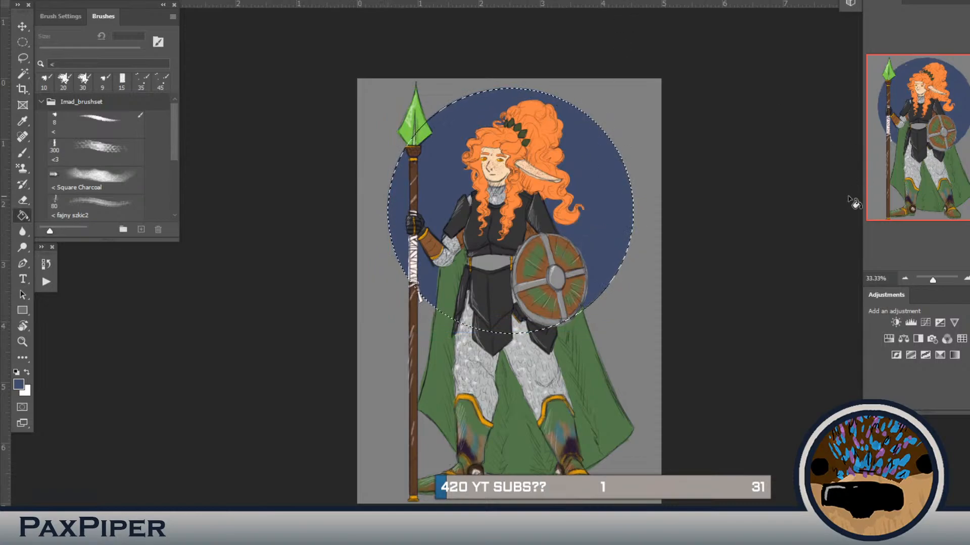
{"action": "key", "text": "ctrl+d"}
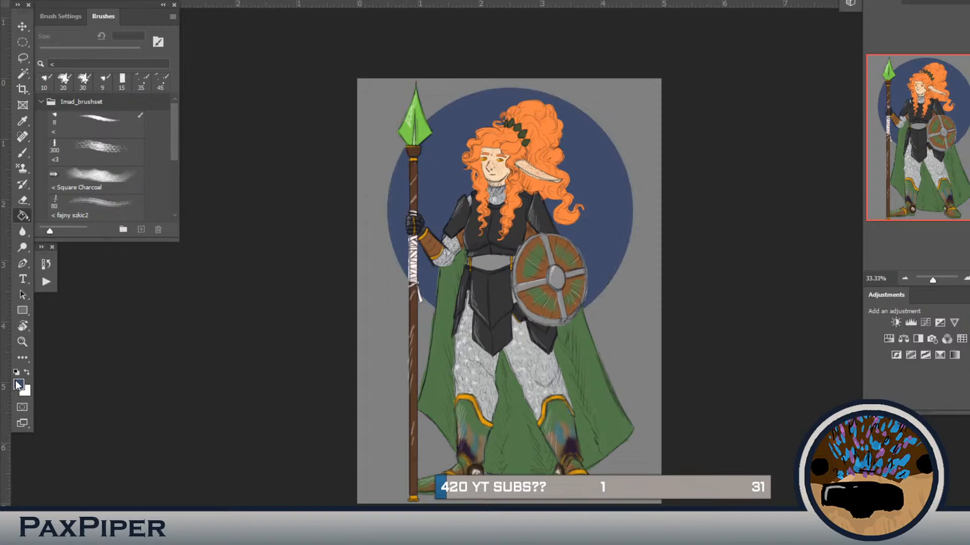
Step: Fill the grey background around the circle with a dark olive green
{"action": "key", "text": "i"}
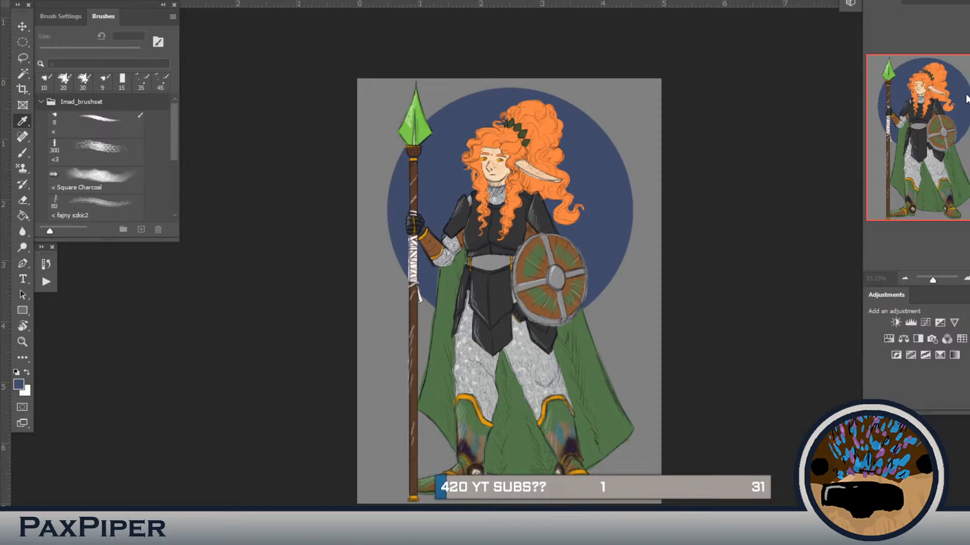
{"action": "key", "text": "g"}
{"action": "left_click", "coordinate": [624, 304]}
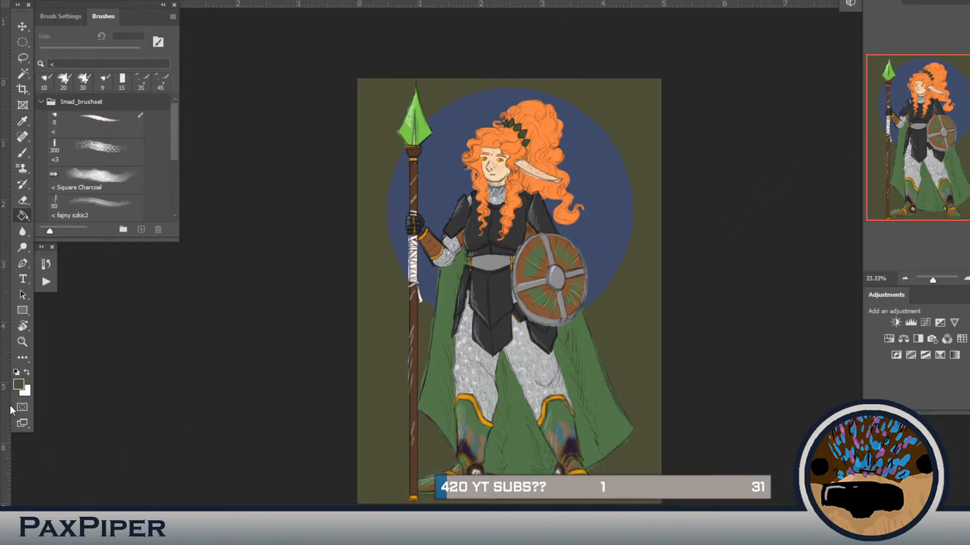
{"action": "key", "text": "i"}
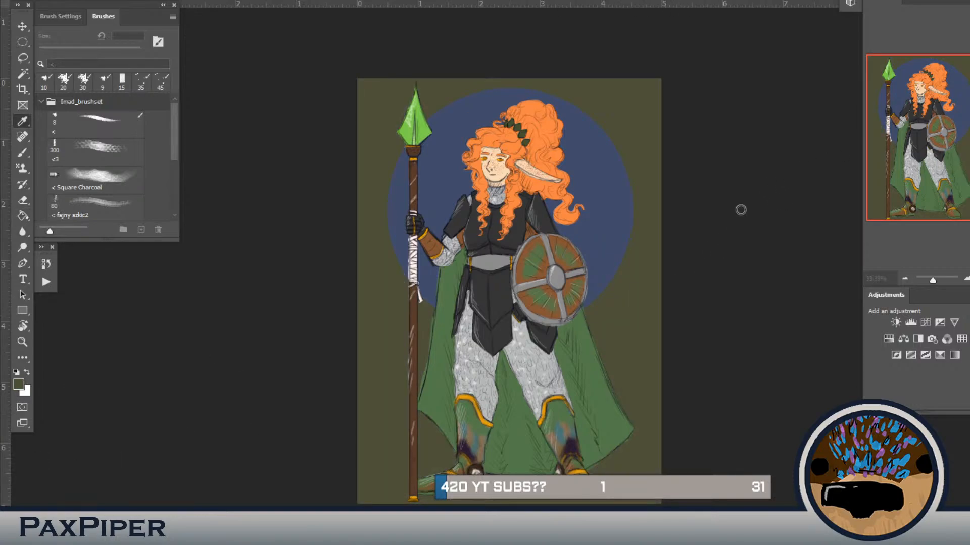
{"action": "left_click", "coordinate": [756, 215]}
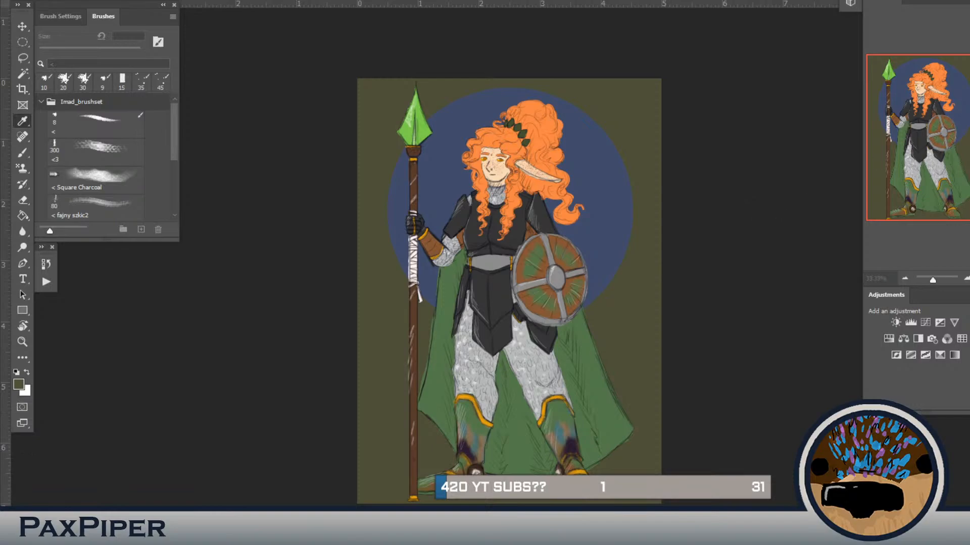
{"action": "left_click", "coordinate": [958, 100]}
{"action": "left_click", "coordinate": [644, 245]}
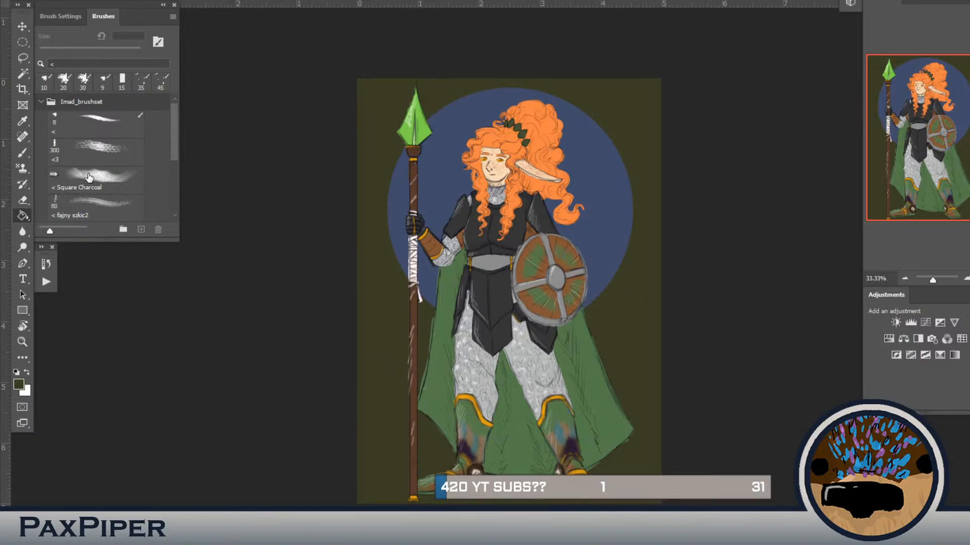
Step: Texture the olive background with the 300 px <3 brush and darken the ground around the feet
{"action": "left_click", "coordinate": [106, 155]}
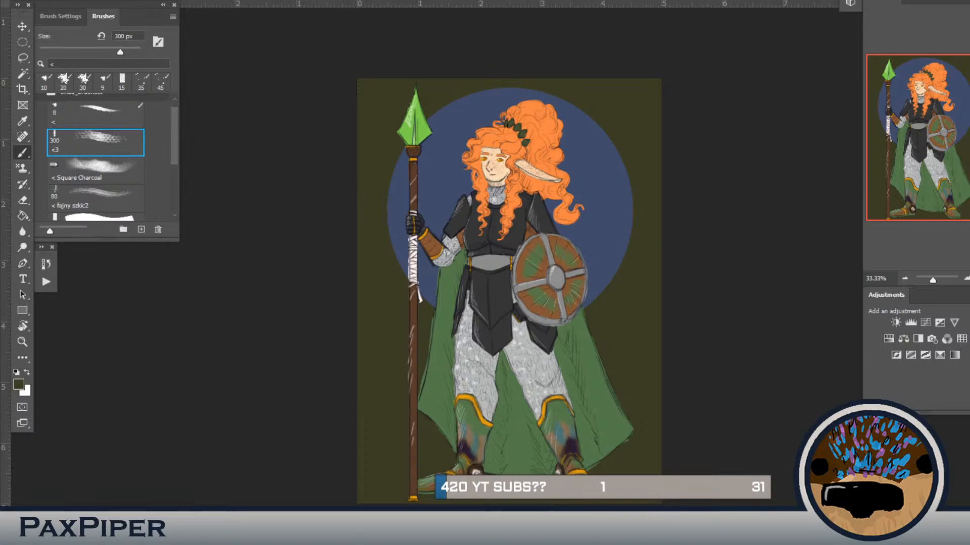
{"action": "left_click_drag", "start_coordinate": [379, 481], "coordinate": [434, 469]}
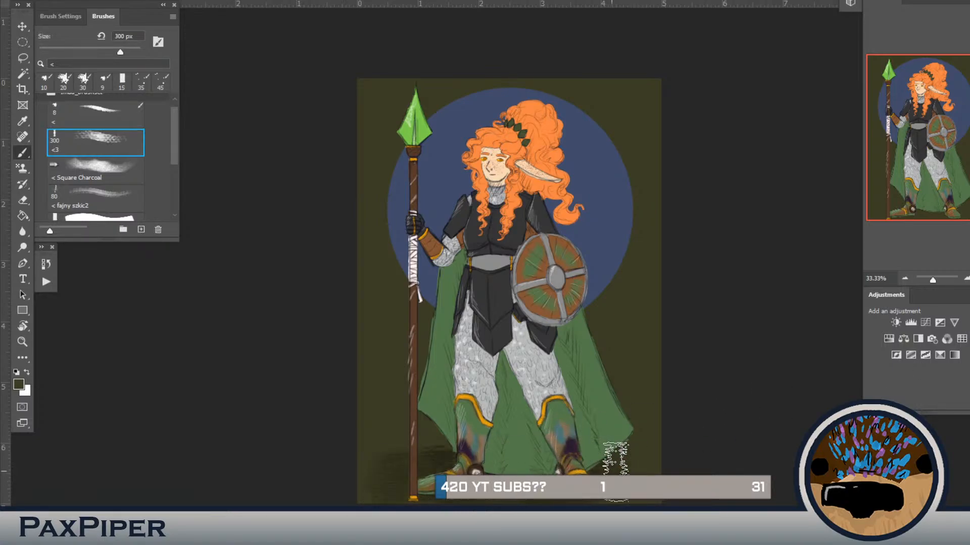
{"action": "mouse_move", "coordinate": [631, 462]}
{"action": "left_mouse_down"}
{"action": "mouse_move", "coordinate": [612, 290]}
{"action": "mouse_move", "coordinate": [619, 225]}
{"action": "left_mouse_up"}
{"action": "left_click_drag", "start_coordinate": [368, 162], "coordinate": [380, 434]}
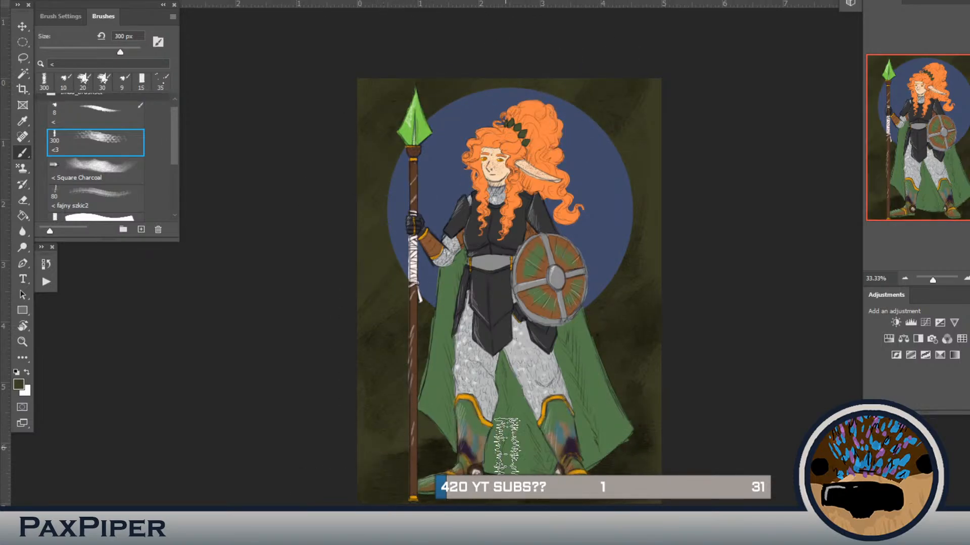
{"action": "left_click_drag", "start_coordinate": [433, 439], "coordinate": [448, 428]}
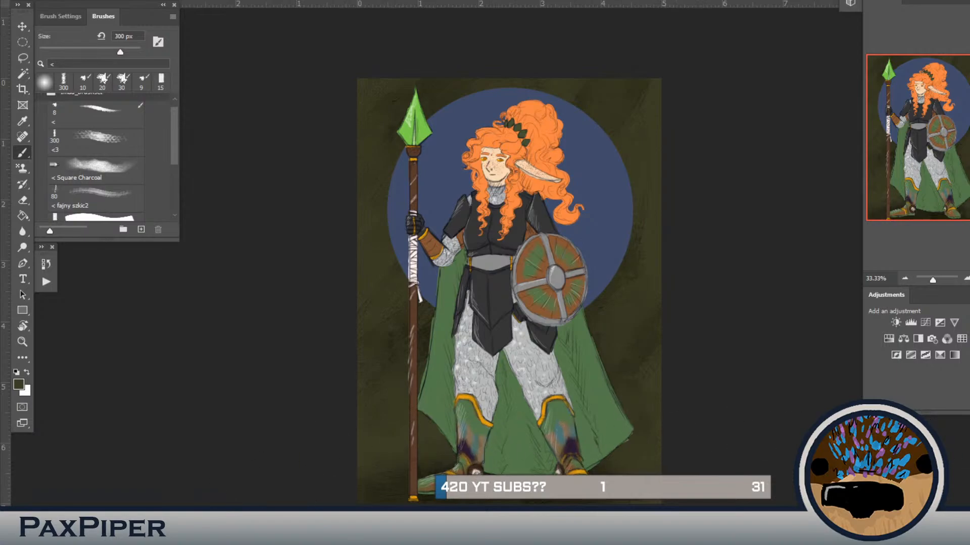
Step: Brush lighter blue texture strokes across the circle with the 300 px <3 brush
{"action": "left_click", "coordinate": [95, 143]}
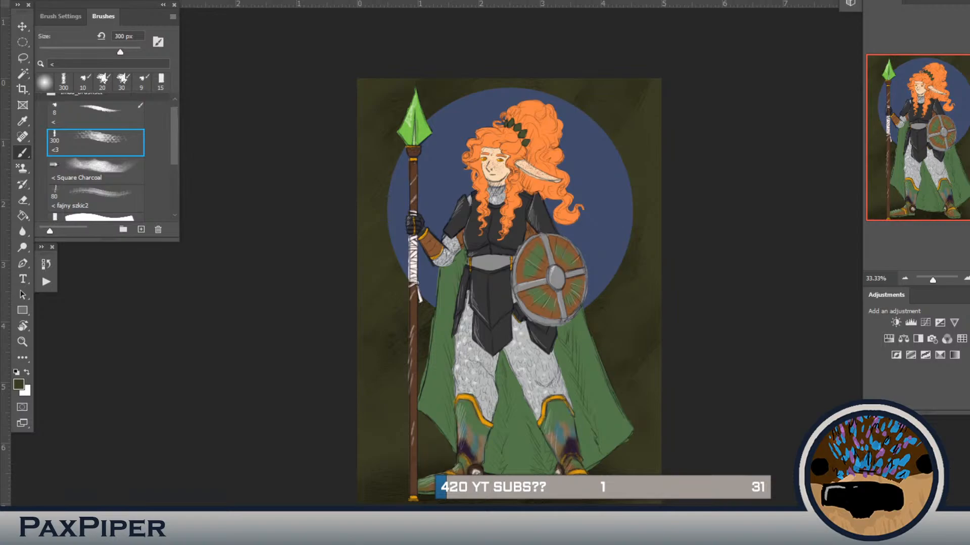
{"action": "left_click", "coordinate": [611, 218], "text": "alt"}
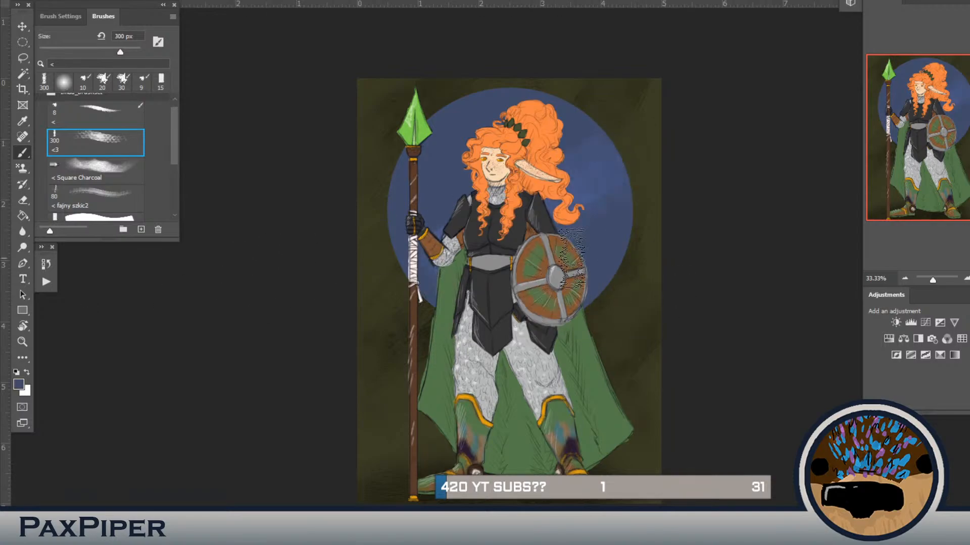
{"action": "left_click_drag", "start_coordinate": [586, 150], "coordinate": [478, 177]}
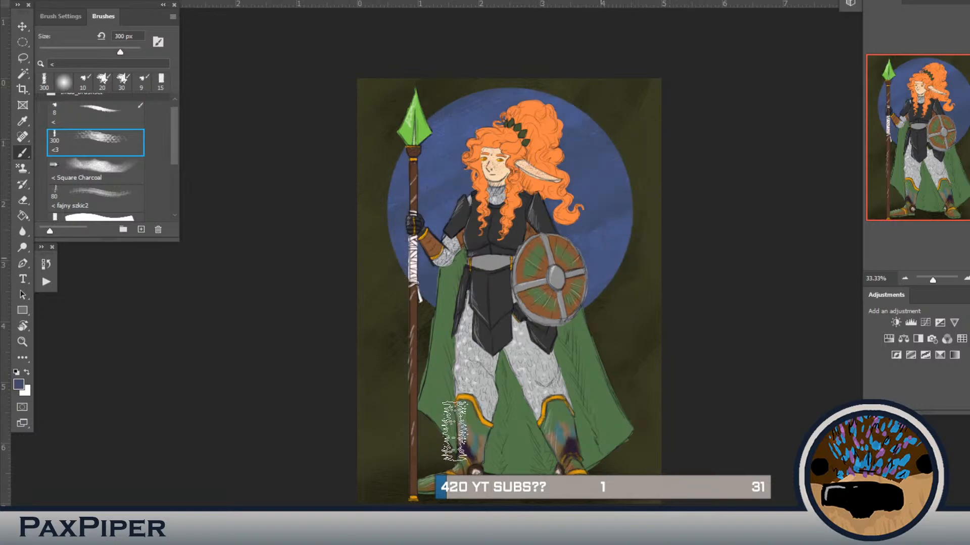
{"action": "left_click", "coordinate": [87, 118]}
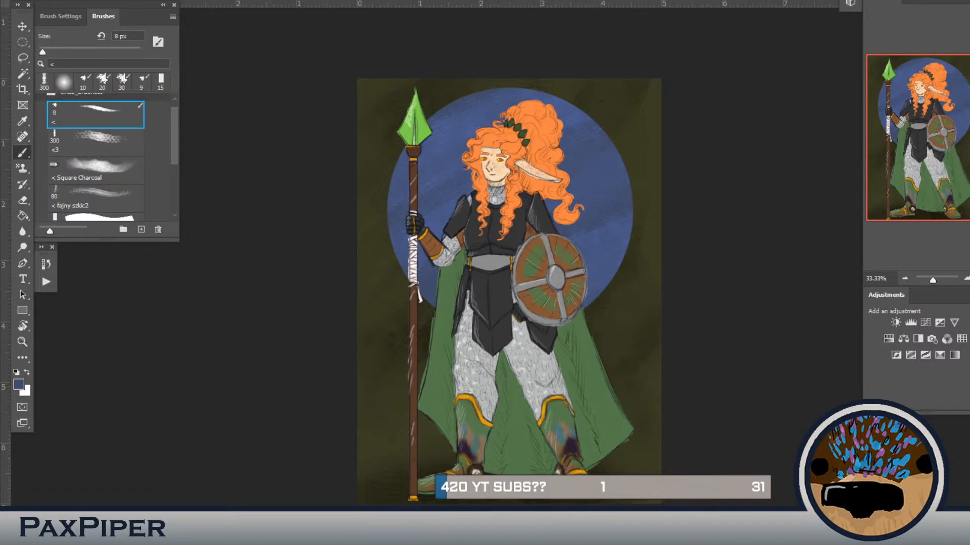
{"action": "left_click", "coordinate": [64, 82]}
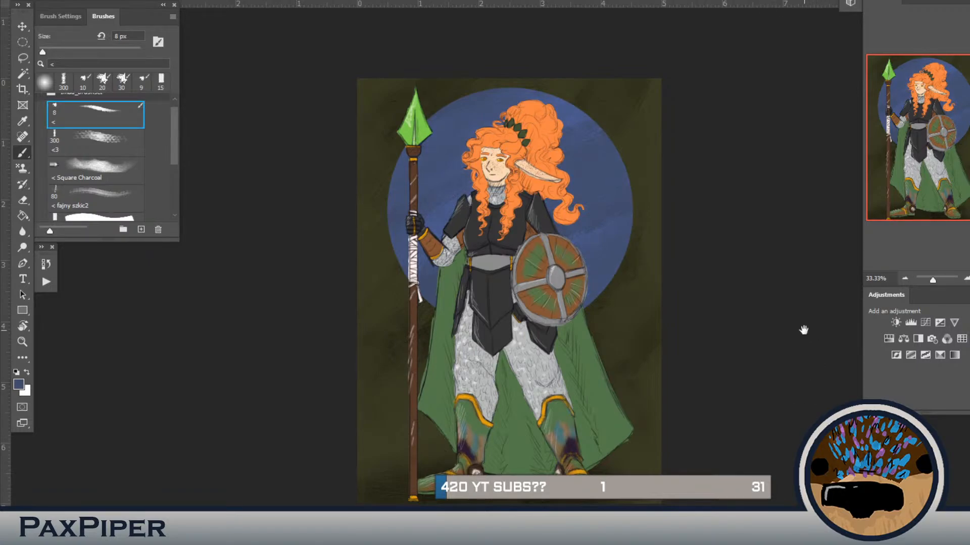
{"action": "left_click_drag", "start_coordinate": [794, 327], "coordinate": [782, 323]}
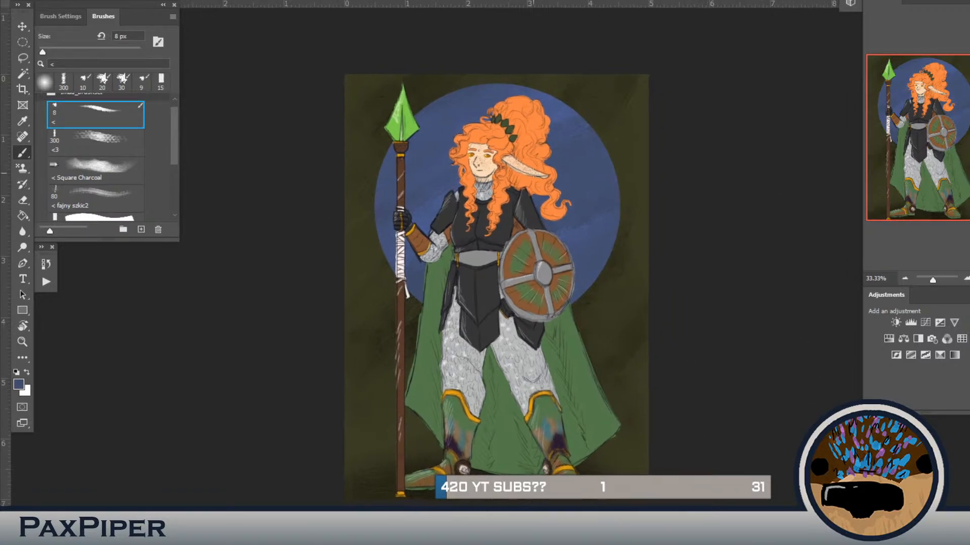
{"action": "left_click_drag", "start_coordinate": [598, 388], "coordinate": [580, 375]}
{"action": "left_click_drag", "start_coordinate": [546, 419], "coordinate": [588, 413]}
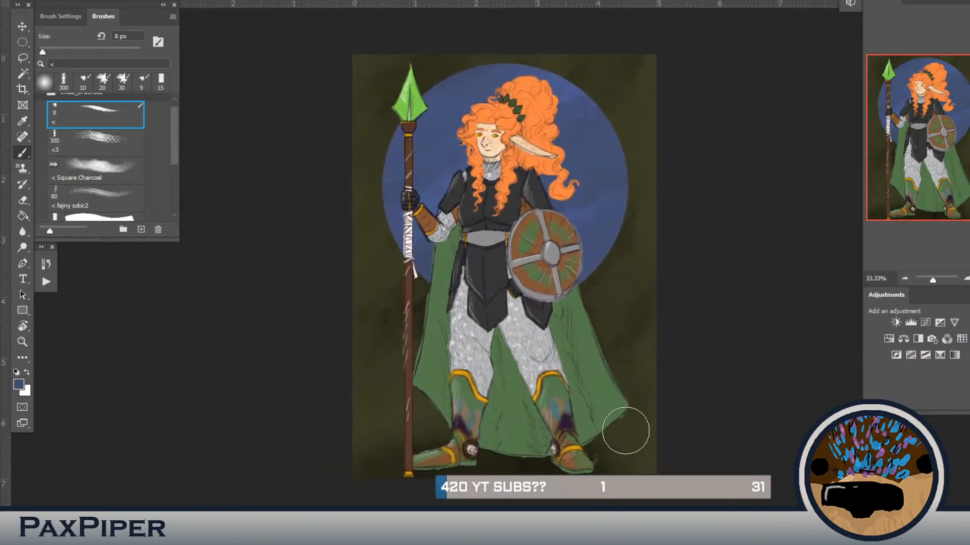
{"action": "key", "text": "bracketleft"}
{"action": "key", "text": "bracketleft"}
{"action": "key", "text": "bracketleft"}
{"action": "key", "text": "bracketleft"}
{"action": "key", "text": "bracketleft"}
{"action": "key", "text": "bracketleft"}
{"action": "key", "text": "bracketleft"}
{"action": "key", "text": "bracketleft"}
{"action": "key", "text": "bracketleft"}
{"action": "key", "text": "bracketleft"}
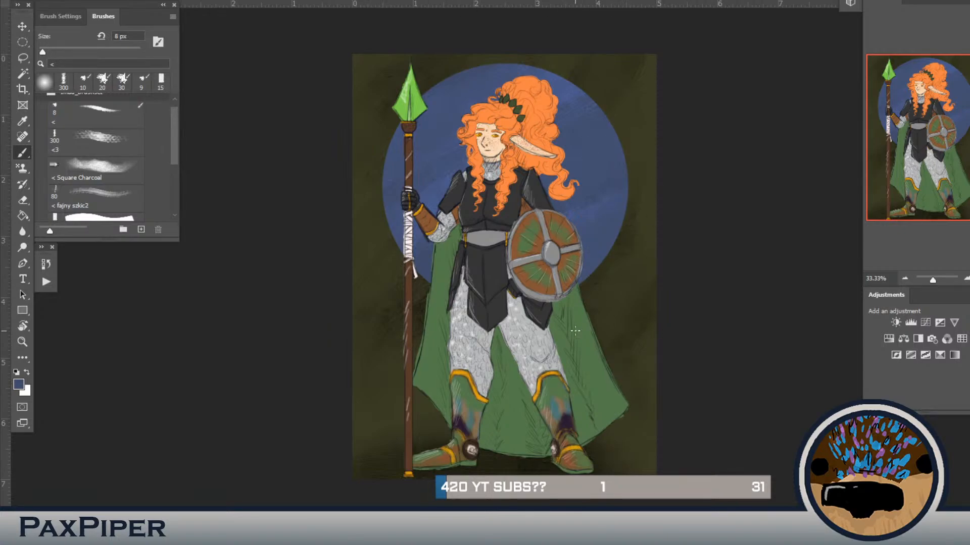
{"action": "mouse_move", "coordinate": [697, 320]}
{"action": "left_mouse_down"}
{"action": "mouse_move", "coordinate": [708, 303]}
{"action": "mouse_move", "coordinate": [684, 307]}
{"action": "mouse_move", "coordinate": [685, 327]}
{"action": "left_mouse_up"}
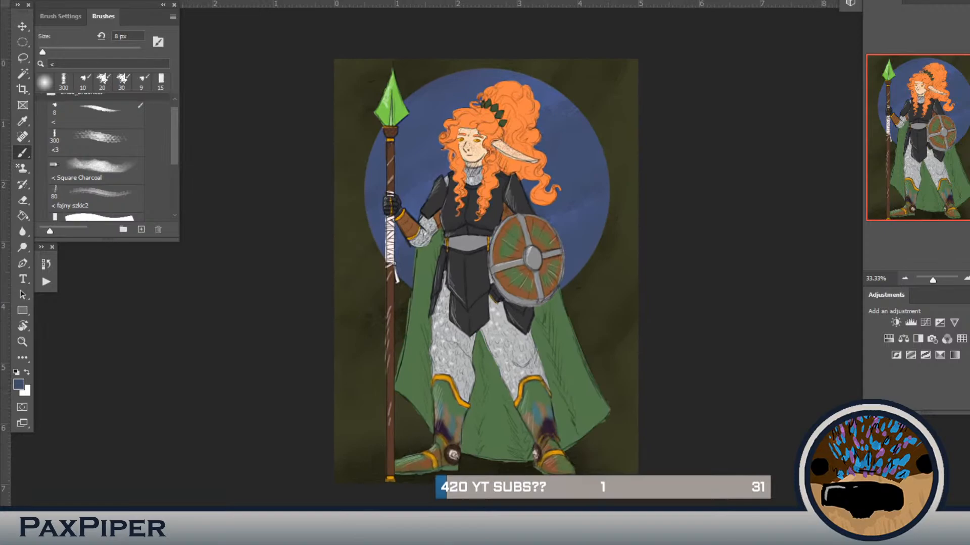
{"action": "left_click", "coordinate": [95, 115]}
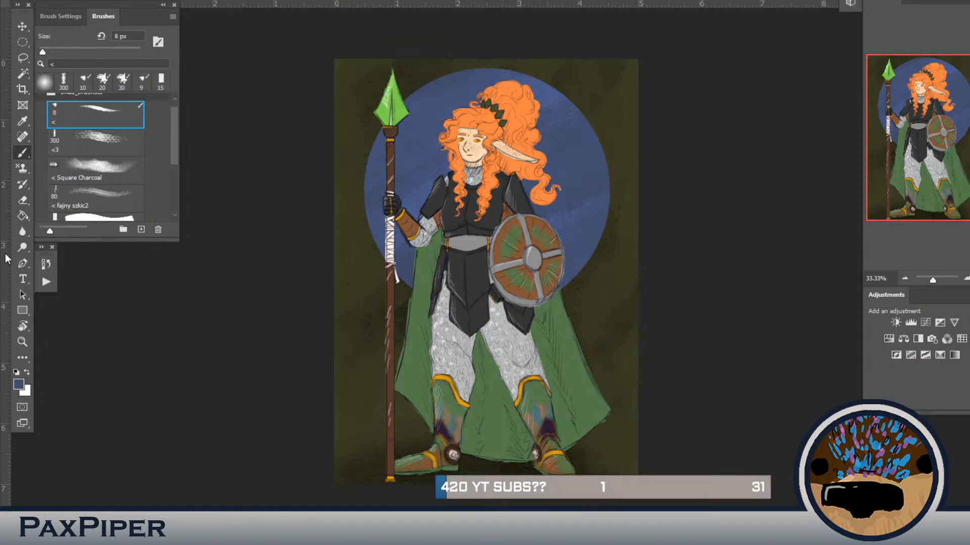
Step: Activate the Type tool and sample the spearhead's bright green as the text colour
{"action": "left_click", "coordinate": [22, 281]}
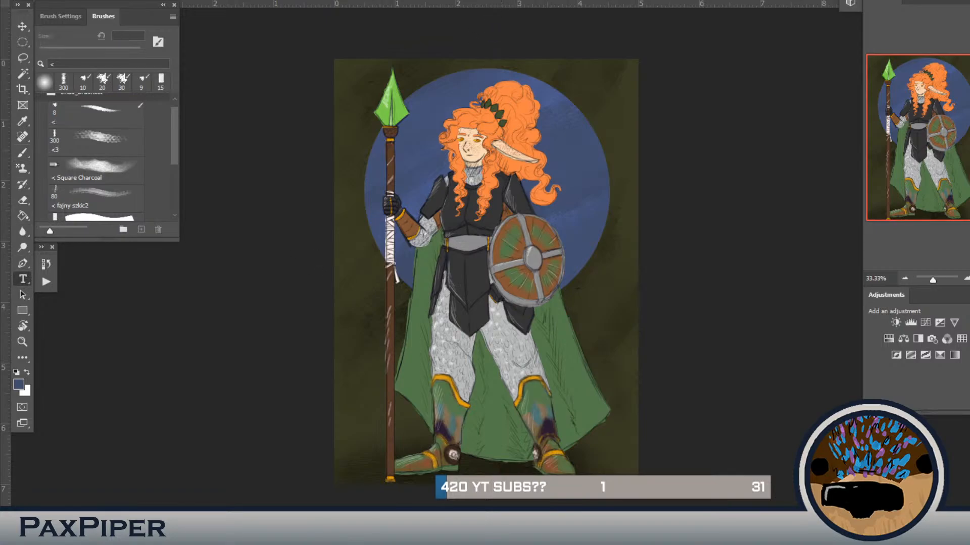
{"action": "key", "text": "i"}
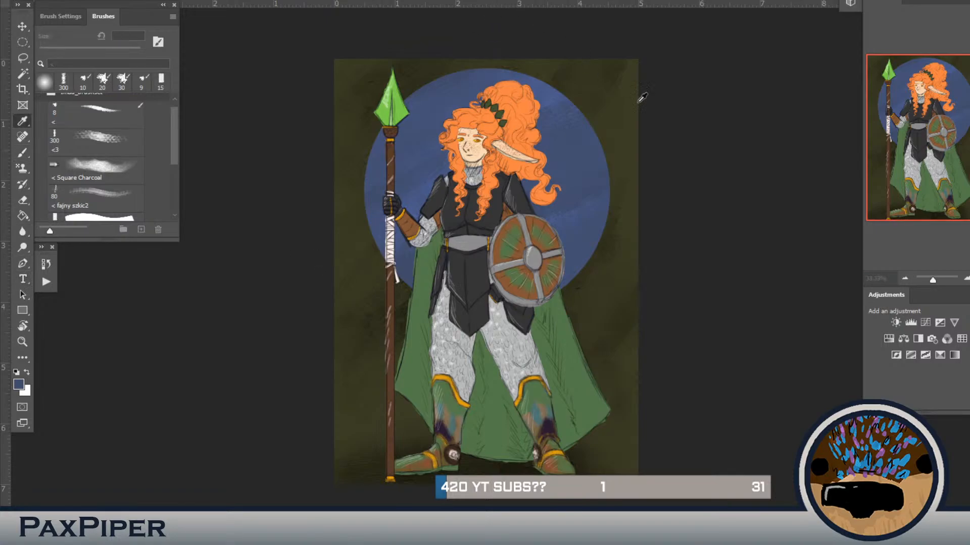
{"action": "left_click", "coordinate": [562, 214]}
{"action": "left_click", "coordinate": [583, 404]}
{"action": "left_click", "coordinate": [390, 111]}
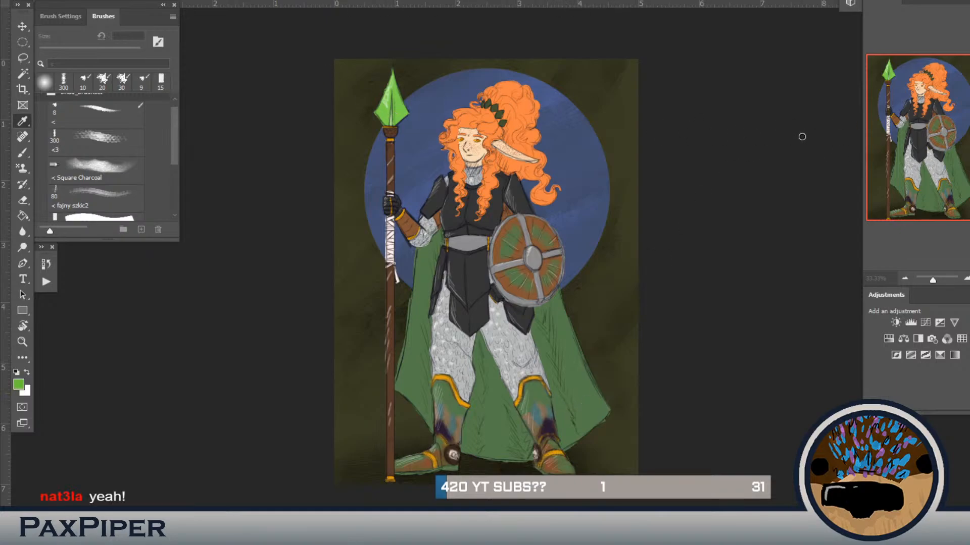
Step: Add a text box reading "PaxPiper" across the warrior's torso and shrink the box to fit the text
{"action": "key", "text": "t"}
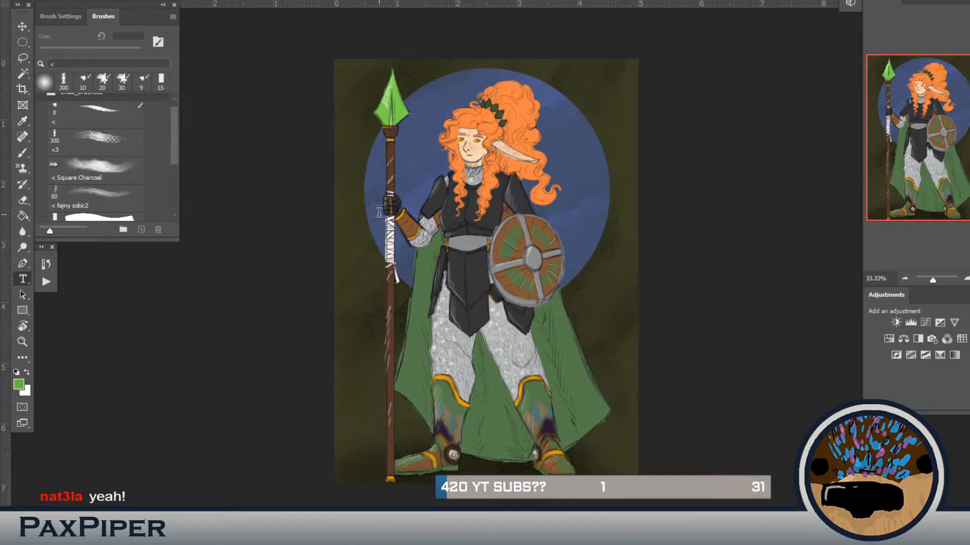
{"action": "left_click_drag", "start_coordinate": [379, 215], "coordinate": [586, 261]}
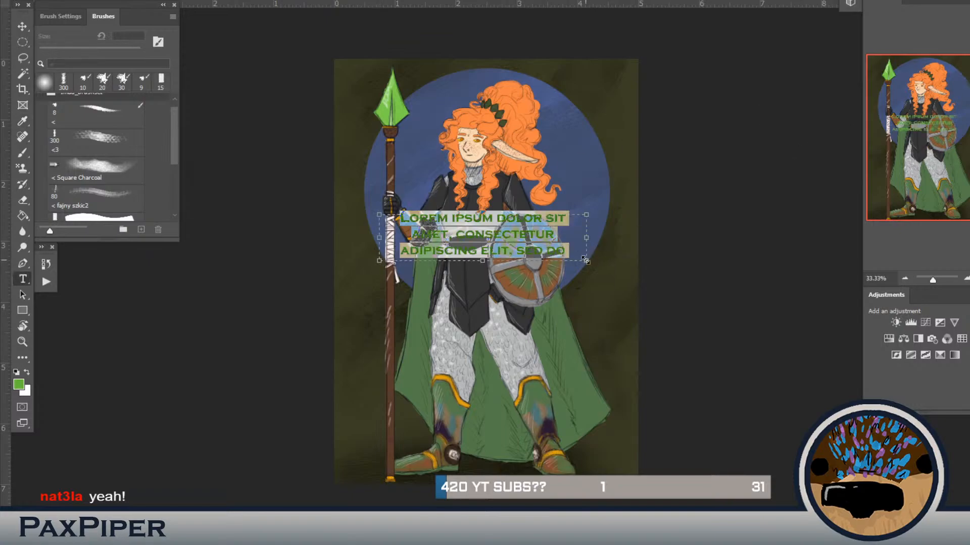
{"action": "key", "text": "BackSpace"}
{"action": "type", "text": "Pa"}
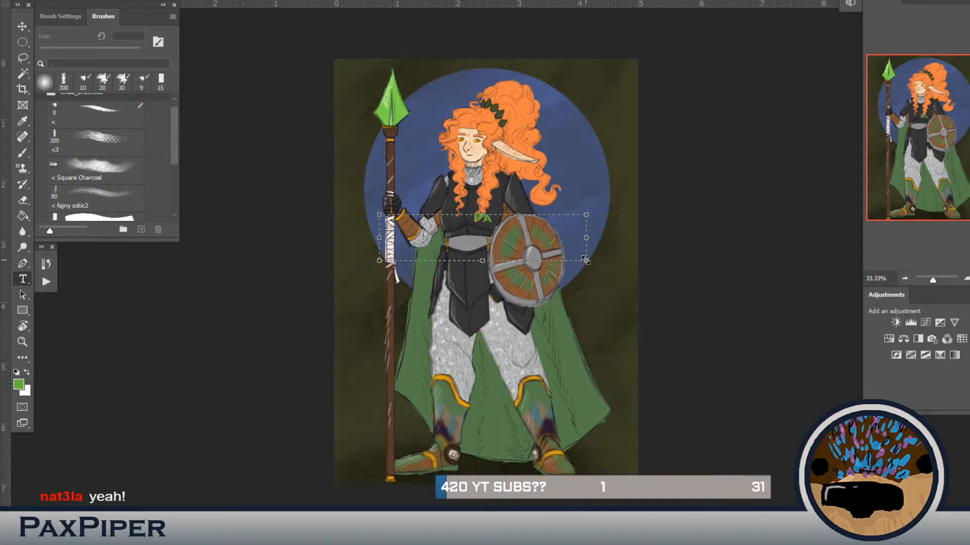
{"action": "type", "text": "xPiper"}
{"action": "left_click_drag", "start_coordinate": [591, 266], "coordinate": [479, 229]}
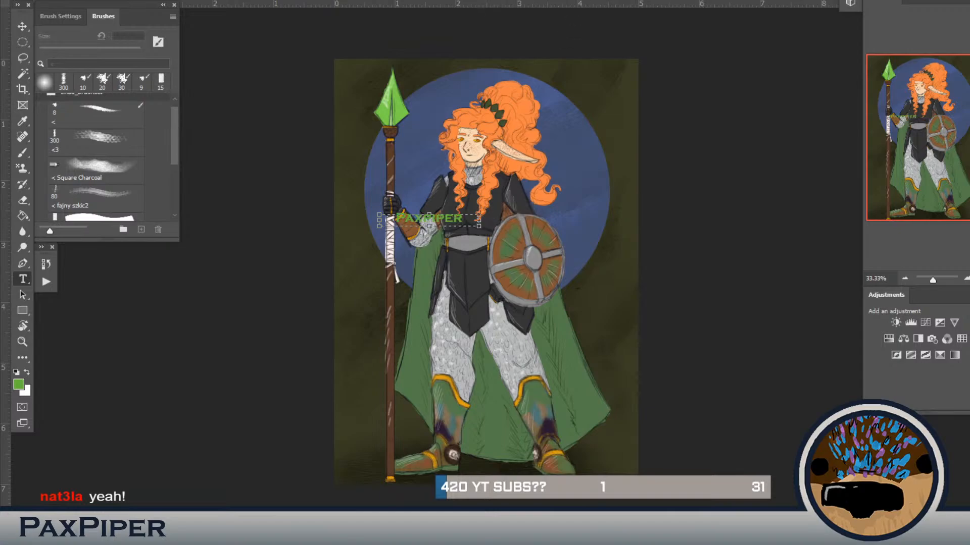
{"action": "left_click", "coordinate": [510, 219]}
Step: Scale down and rotate the PaxPiper text with Free Transform and place it along the cape's edge beside the hip armour
{"action": "key", "text": "ctrl+t"}
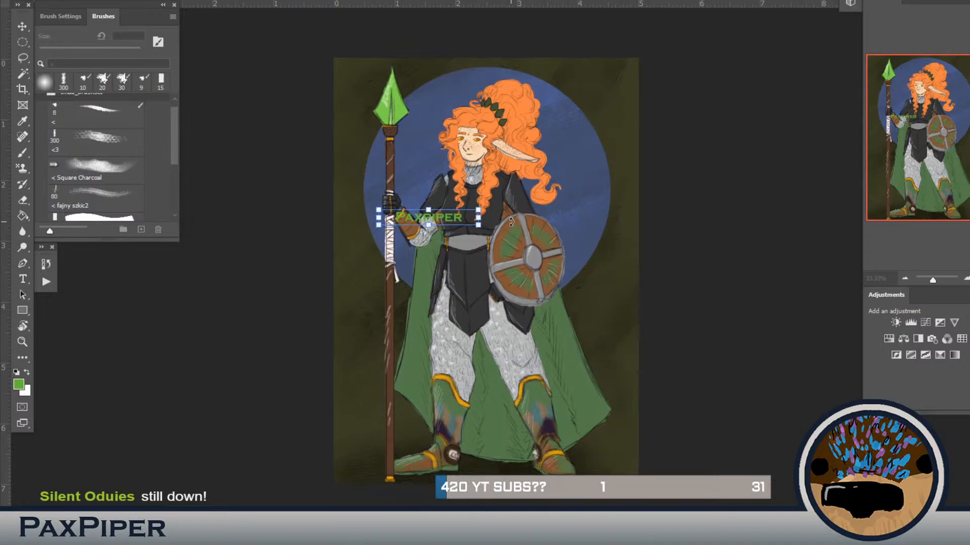
{"action": "key", "text": "ctrl+plus"}
{"action": "key", "text": "ctrl+plus"}
{"action": "left_click_drag", "start_coordinate": [426, 154], "coordinate": [636, 324]}
{"action": "left_click_drag", "start_coordinate": [666, 293], "coordinate": [306, 162]}
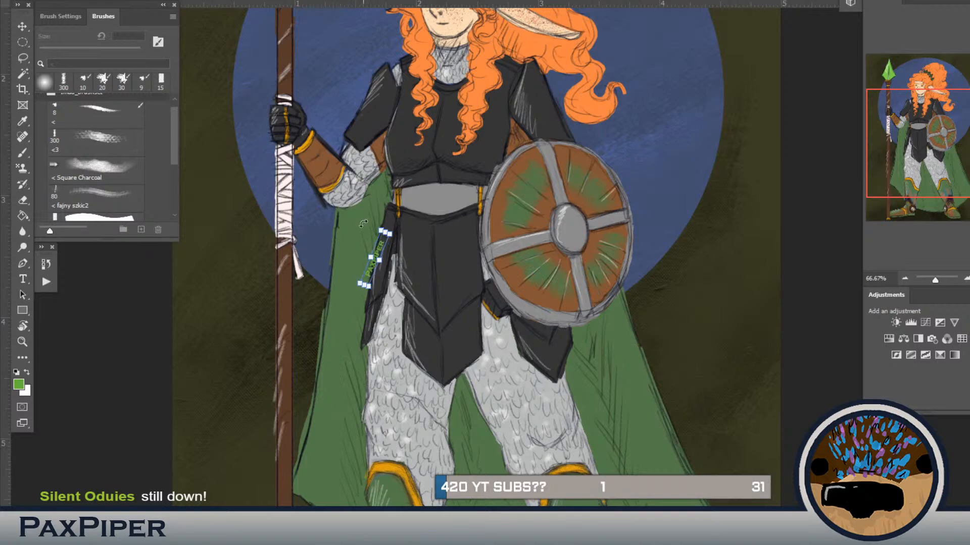
{"action": "left_click_drag", "start_coordinate": [412, 235], "coordinate": [382, 218]}
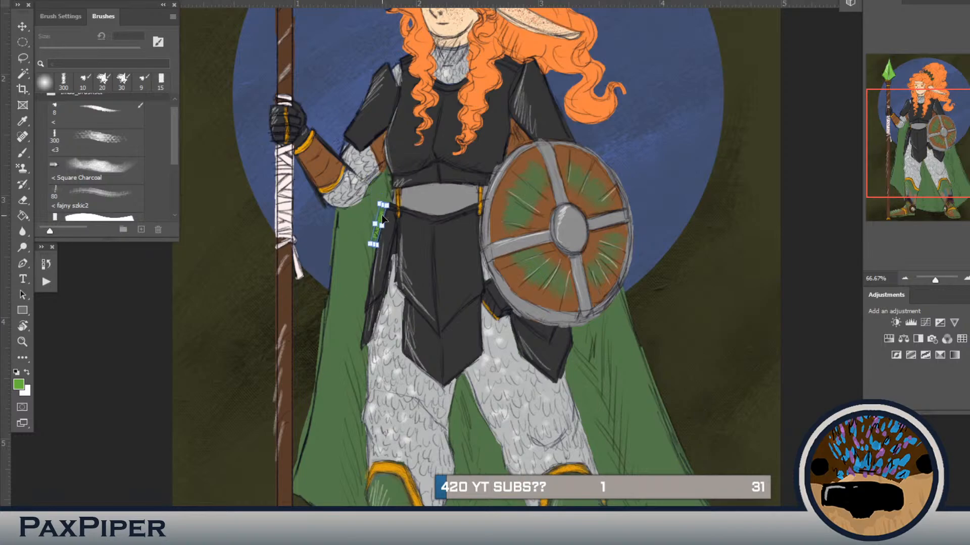
{"action": "key", "text": "Return"}
Step: Paste a copy of the PaxPiper text, make it horizontal and larger, and place it in the artwork's upper-left corner
{"action": "key", "text": "ctrl+v"}
{"action": "key", "text": "ctrl+t"}
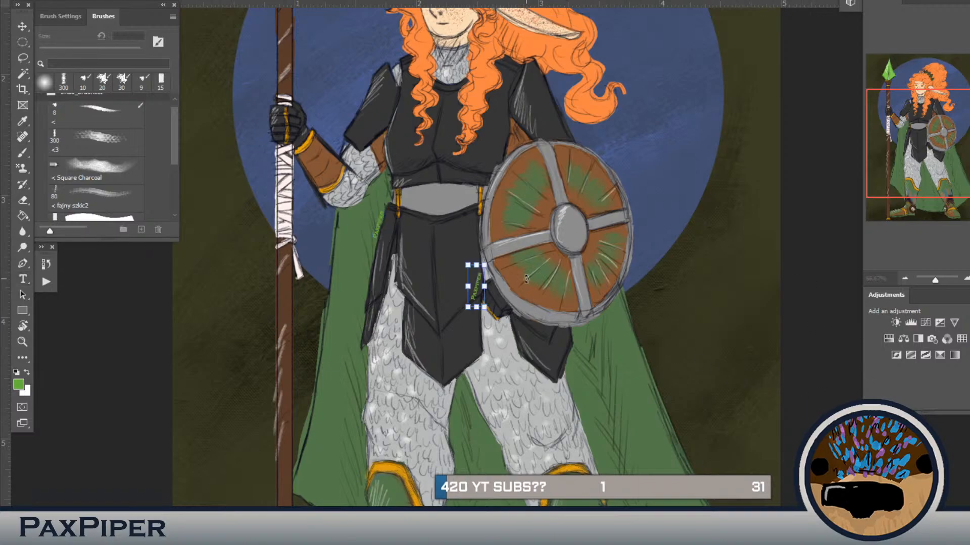
{"action": "left_click_drag", "start_coordinate": [523, 250], "coordinate": [566, 358]}
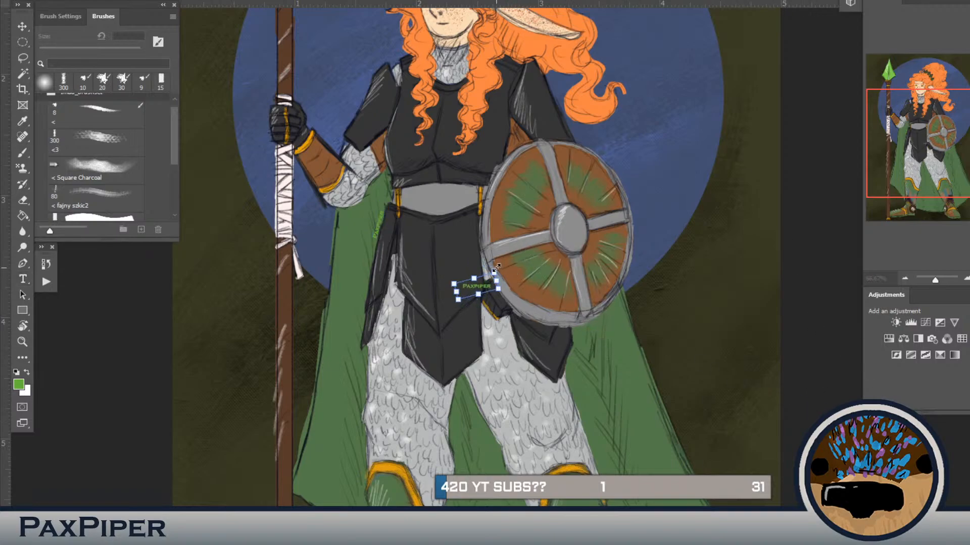
{"action": "left_click_drag", "start_coordinate": [495, 271], "coordinate": [604, 226]}
{"action": "key", "text": "ctrl+minus"}
{"action": "key", "text": "ctrl+minus"}
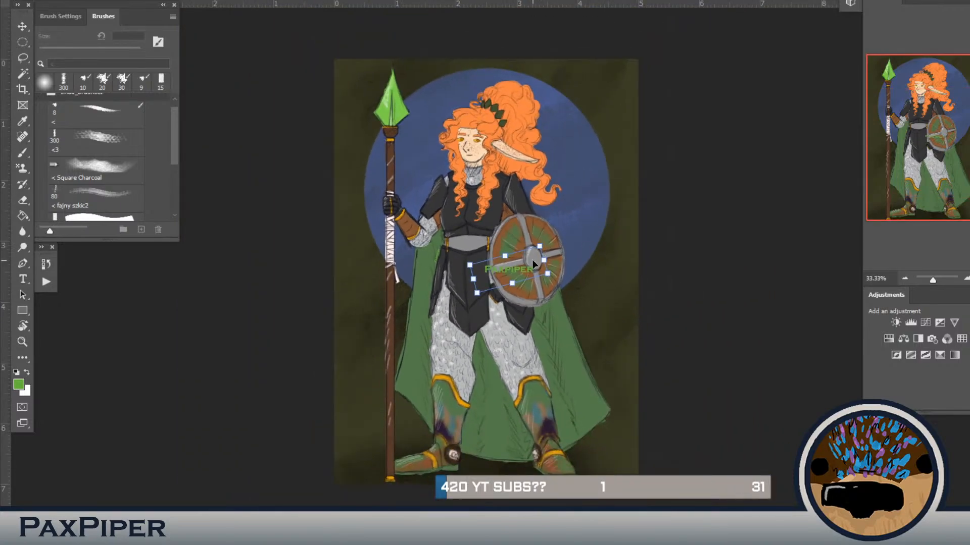
{"action": "left_click_drag", "start_coordinate": [530, 260], "coordinate": [395, 43]}
{"action": "left_click_drag", "start_coordinate": [372, 74], "coordinate": [372, 74]}
{"action": "key", "text": "Return"}
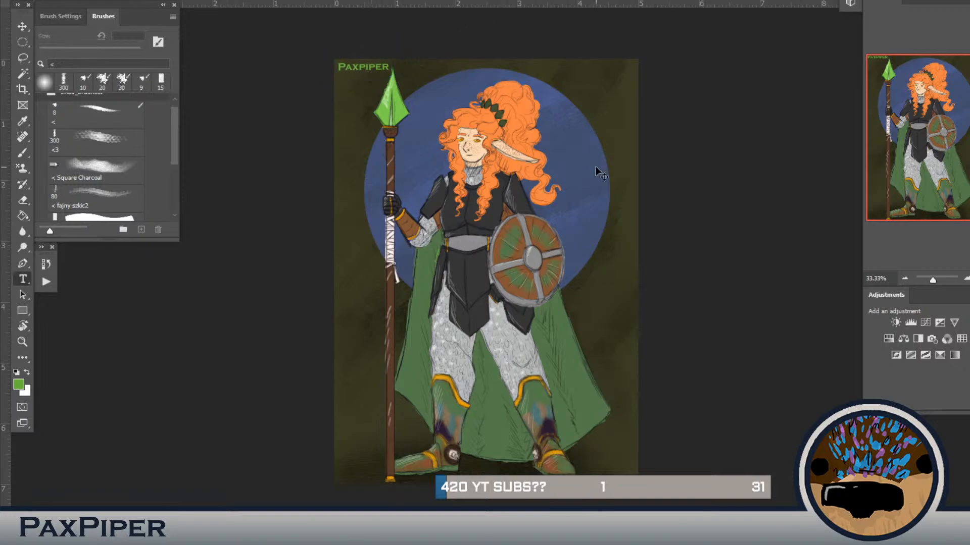
Step: Duplicate the corner PaxPiper text and place the copy in the artwork's lower-right corner
{"action": "key", "text": "ctrl+c"}
{"action": "key", "text": "ctrl+v"}
{"action": "key", "text": "ctrl+t"}
{"action": "left_click_drag", "start_coordinate": [499, 276], "coordinate": [621, 479]}
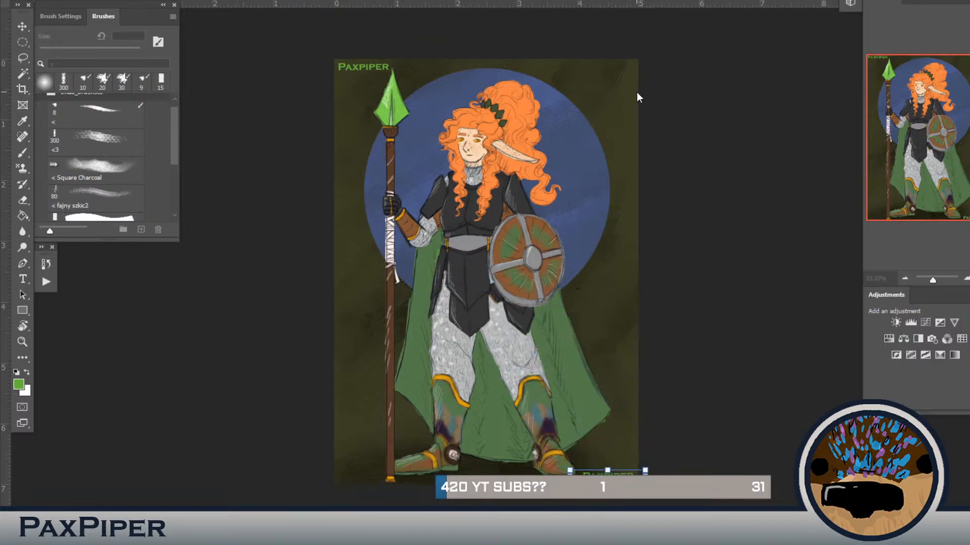
{"action": "key", "text": "Left"}
{"action": "key", "text": "Return"}
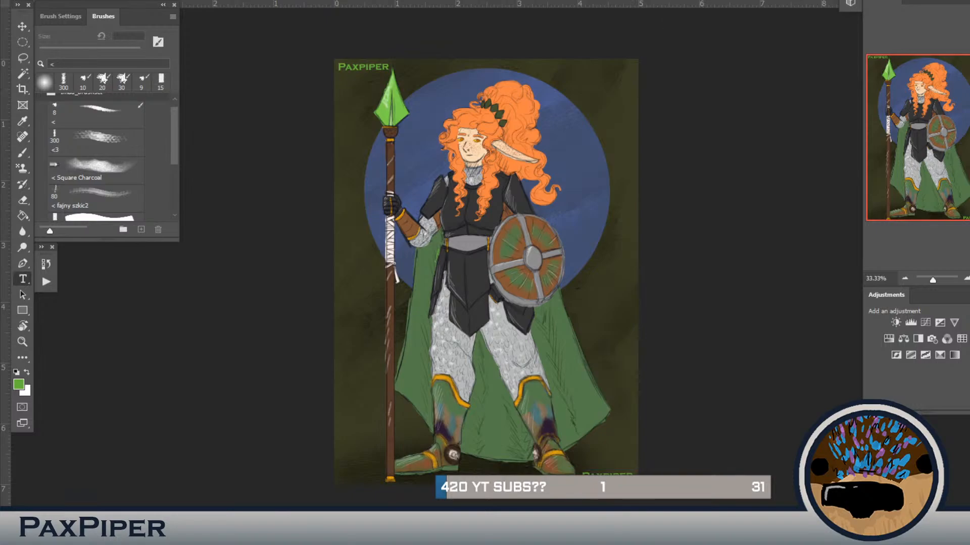